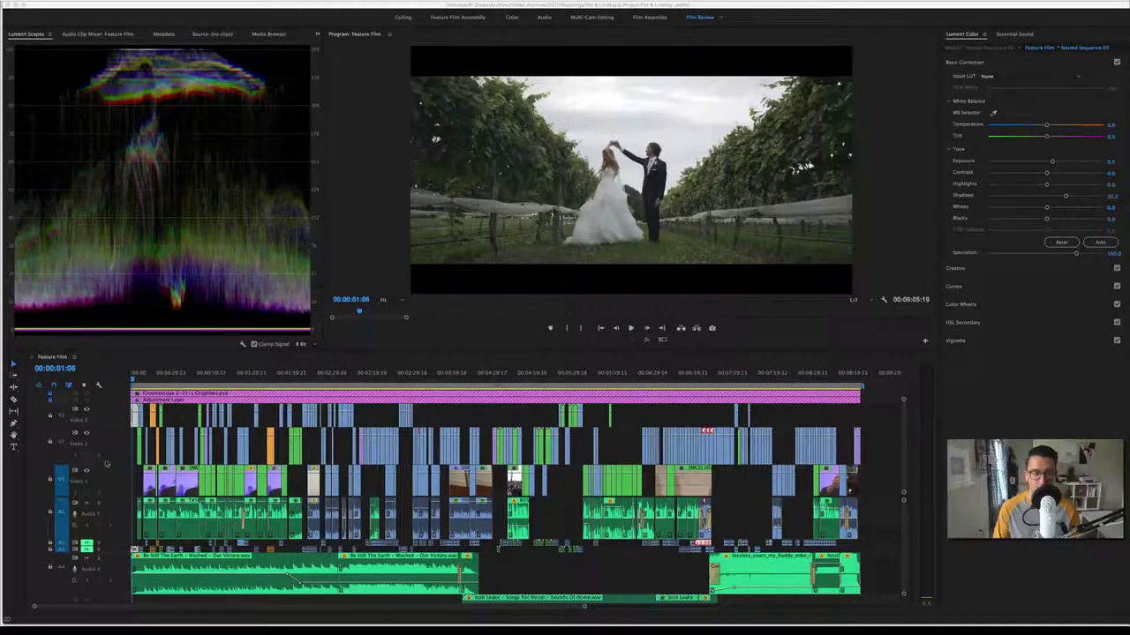
# Step: Nudge the playhead forward, enlarge the A1 audio track, then return to 00:00:00:00
pyautogui.press('Right')
pyautogui.press('Right')
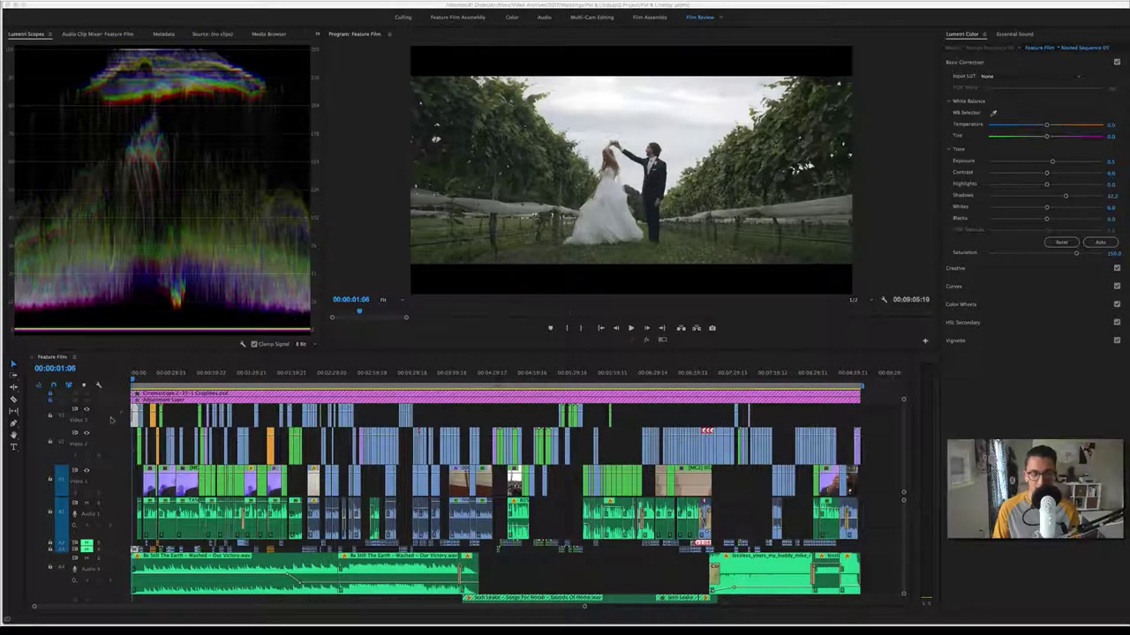
pyautogui.scroll(-4, 112, 523)
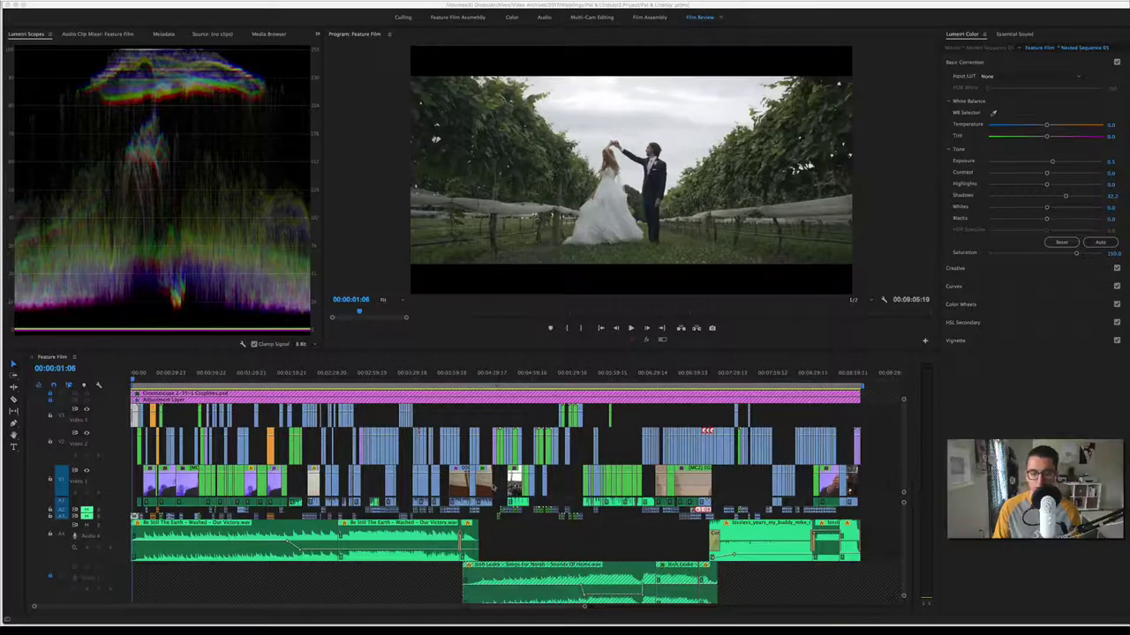
pyautogui.hotkey('alt', '=')
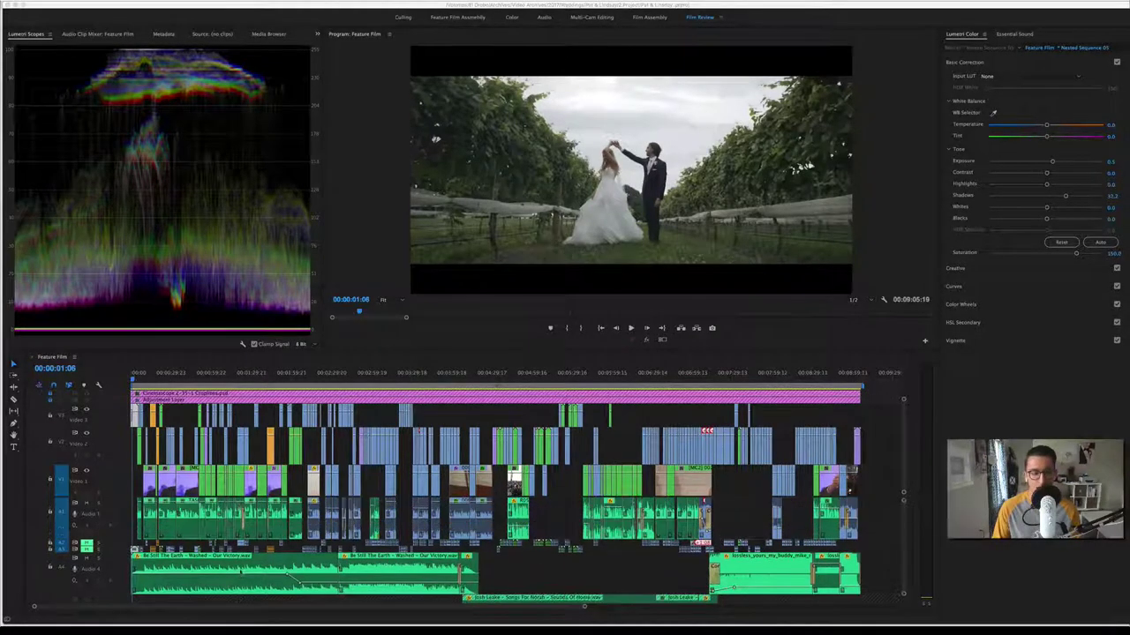
pyautogui.click(126, 382)
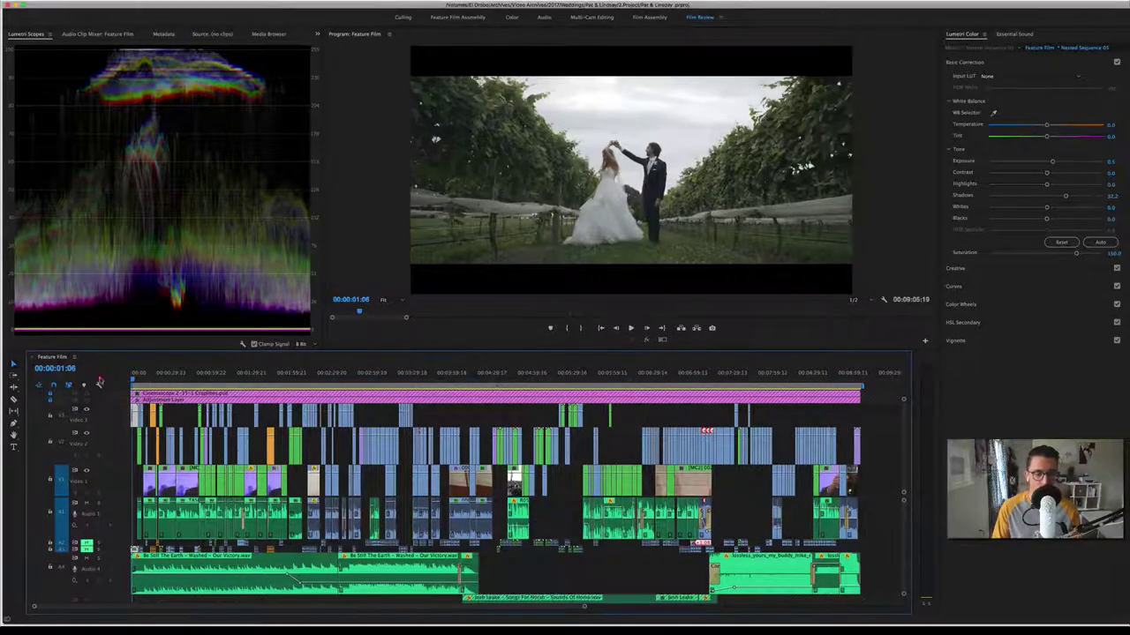
pyautogui.press('Home')
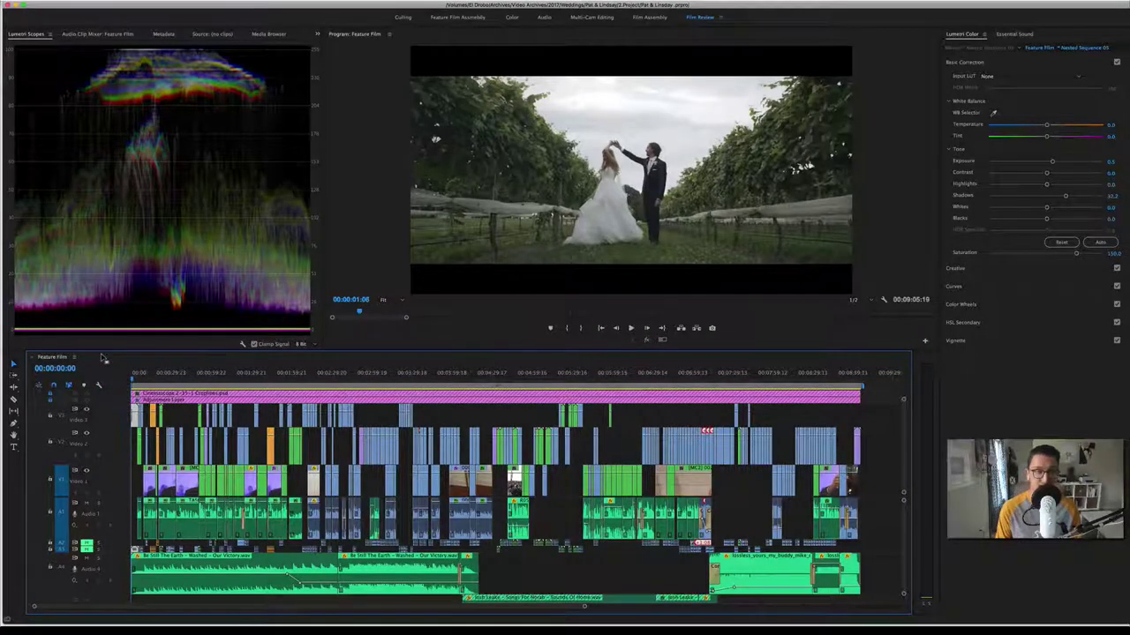
# Step: Zoom the timeline in on the opening, play from the start, and scrub back to 00:00:02:00
pyautogui.press('=')
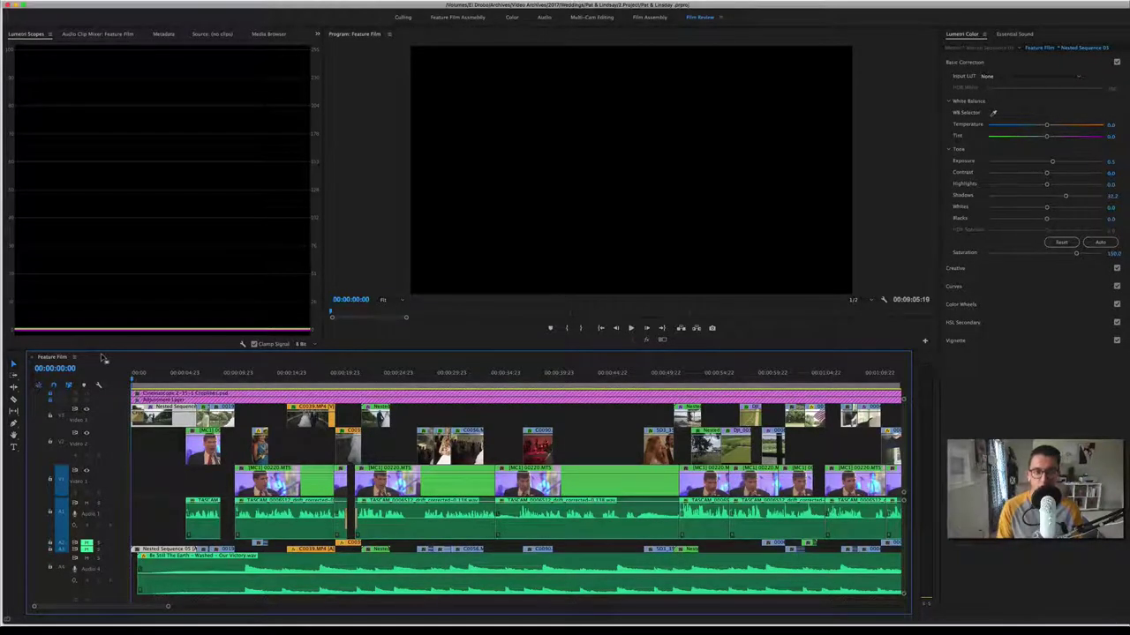
pyautogui.press('space')
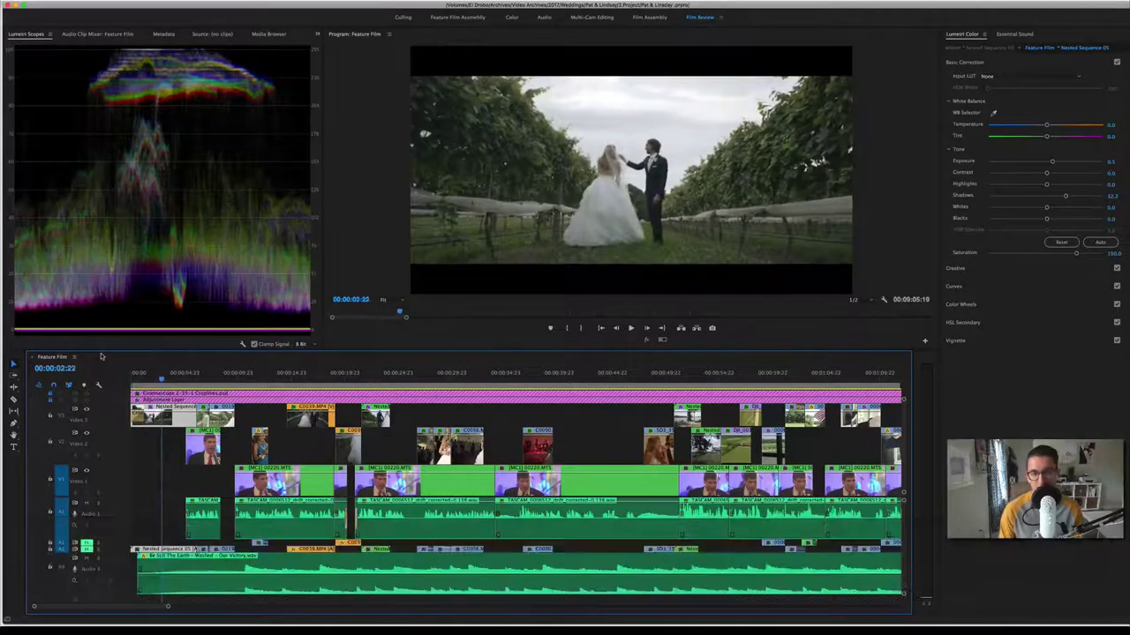
pyautogui.moveTo(135, 380); pyautogui.dragTo(151, 377)
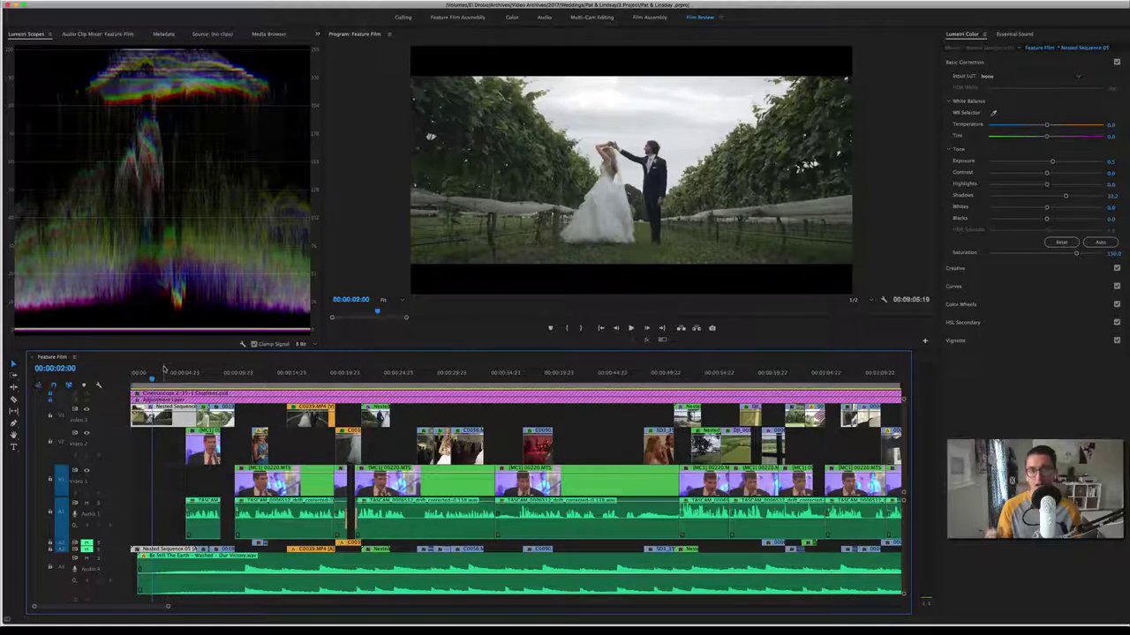
# Step: Save the project, then play the vineyard dance clip and stop at 00:00:03:03
pyautogui.press('cmd+s')
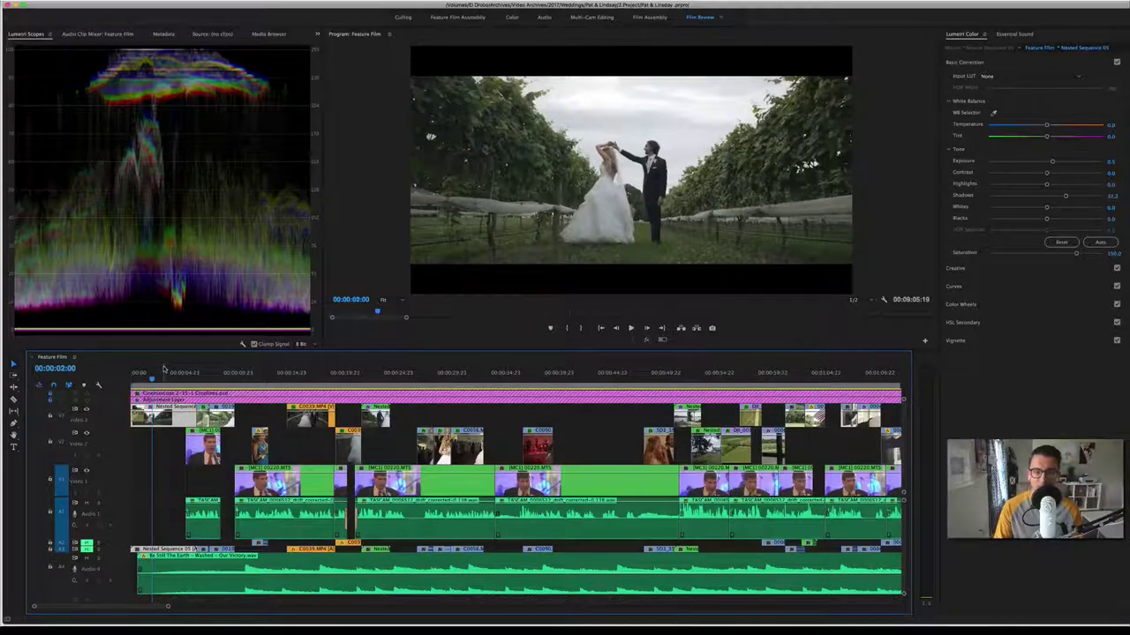
pyautogui.press('space')
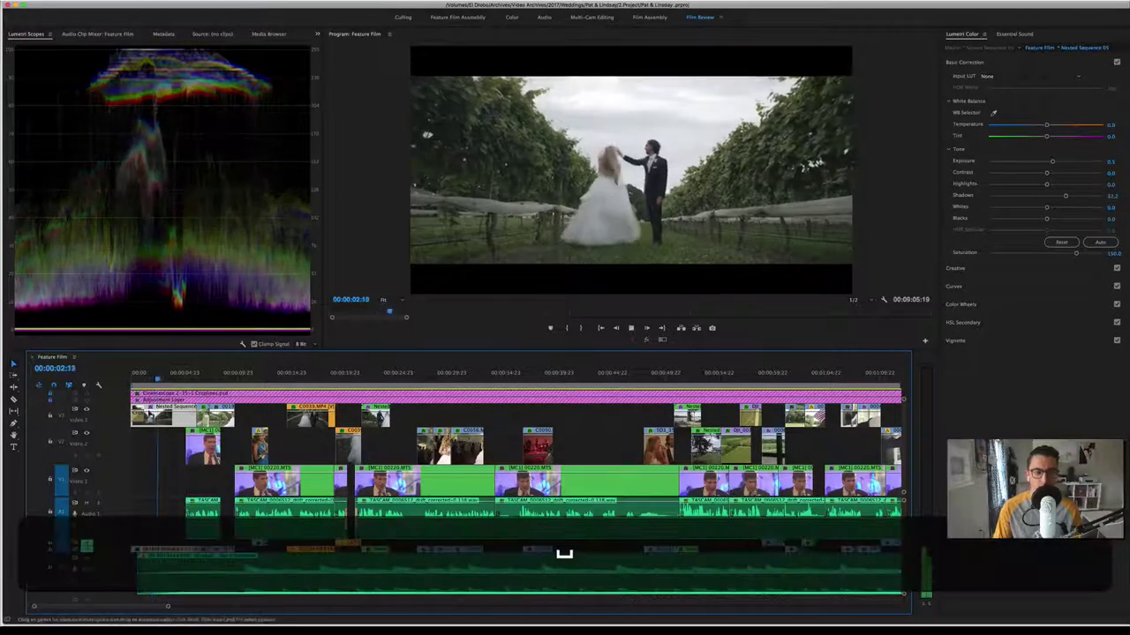
pyautogui.press('space')
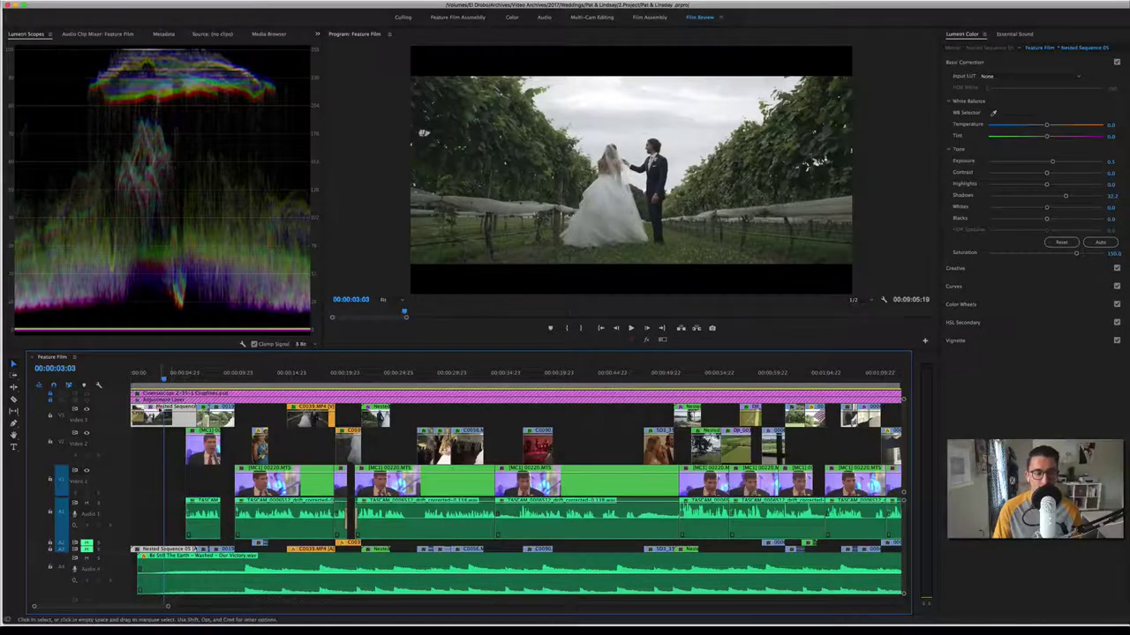
pyautogui.doubleClick(159, 412)
pyautogui.click(203, 386)
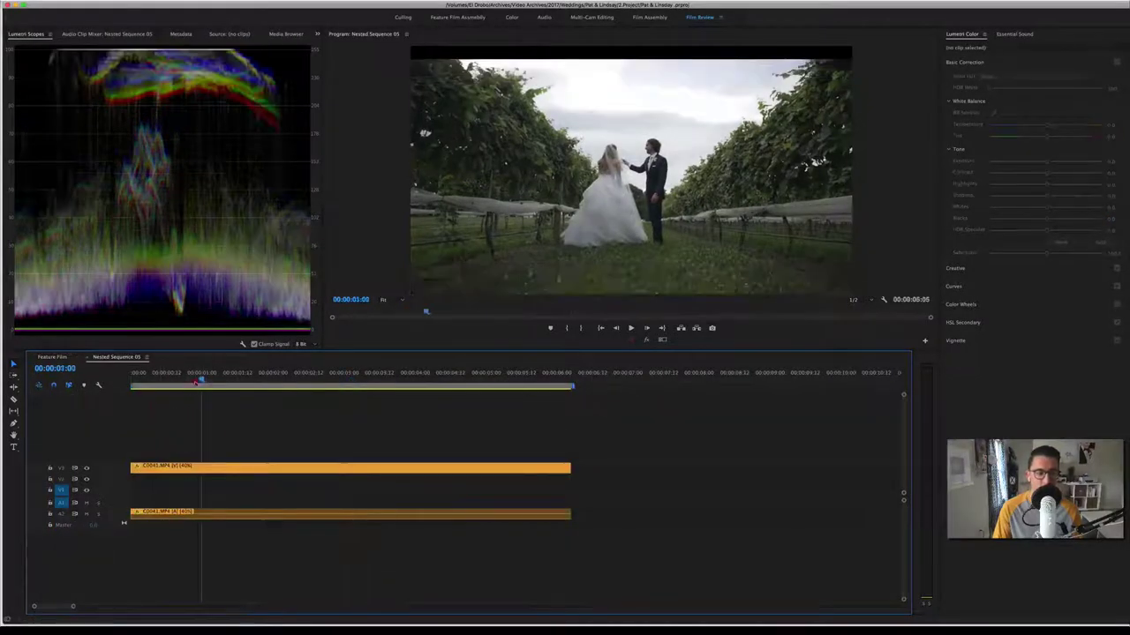
pyautogui.click(195, 467)
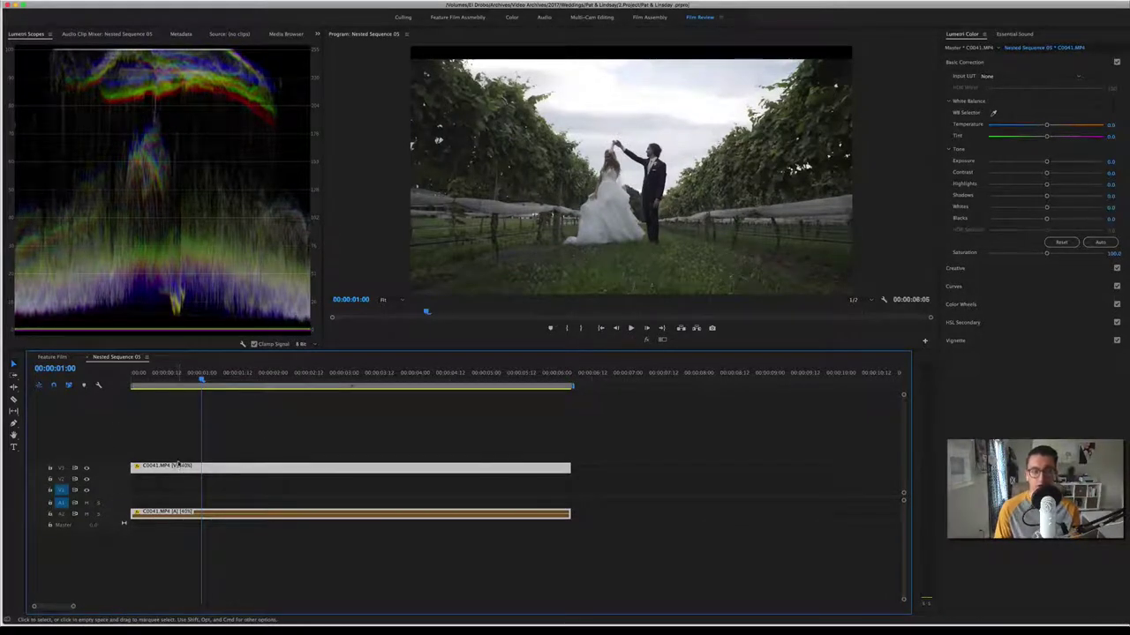
pyautogui.click(87, 359)
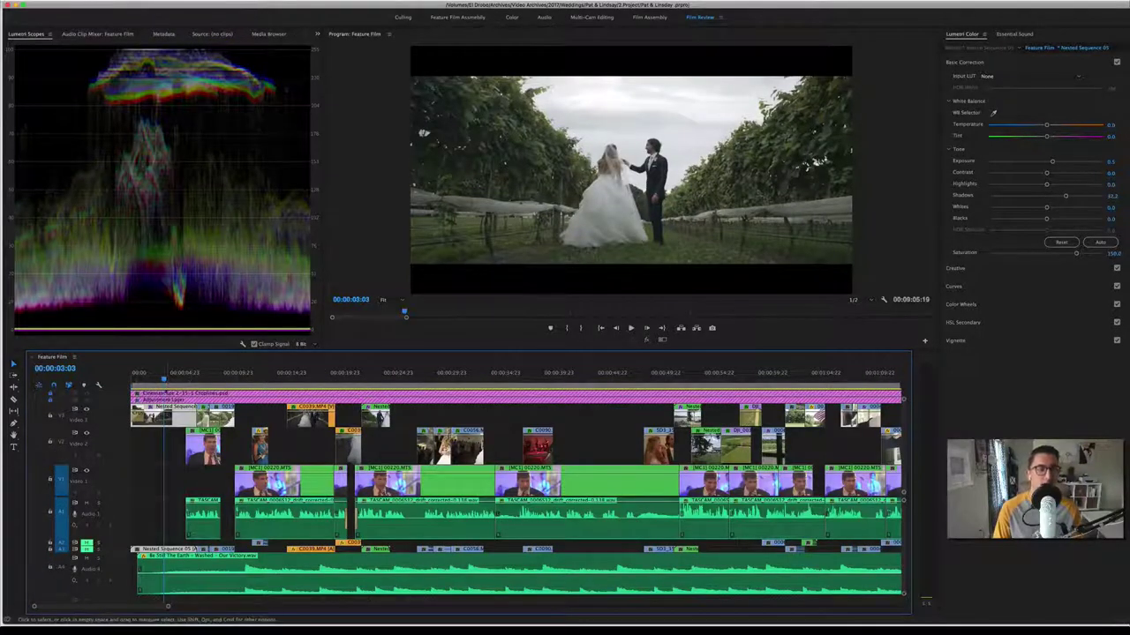
# Step: Replace the scopes with Effect Controls, collapsing Lumetri Color and expanding Warp Stabilizer
pyautogui.click(317, 35)
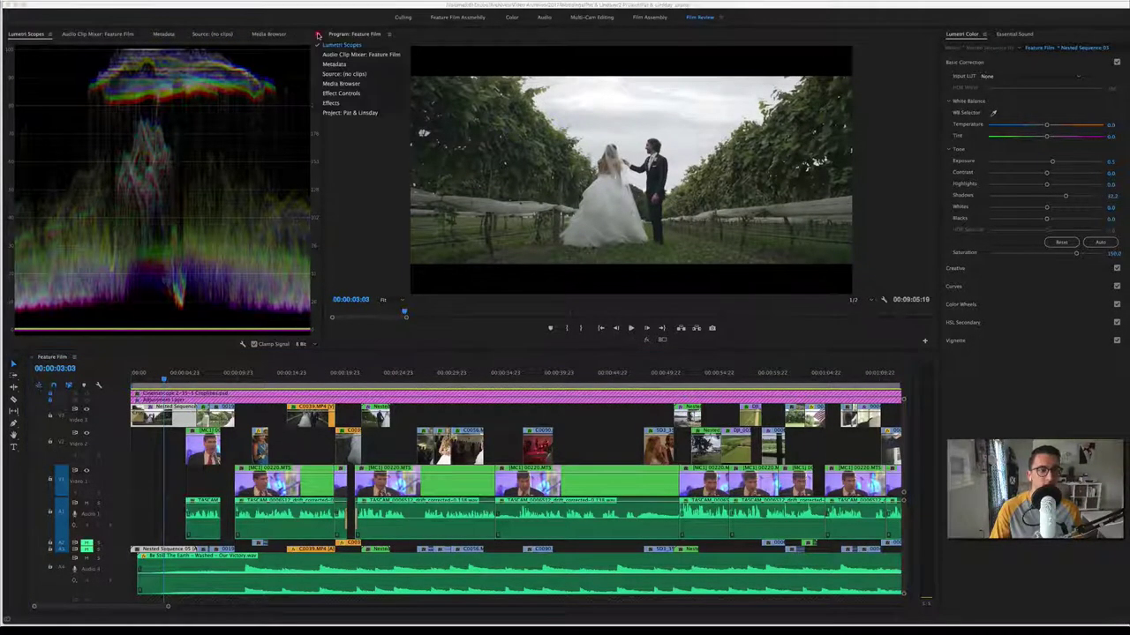
pyautogui.click(341, 93)
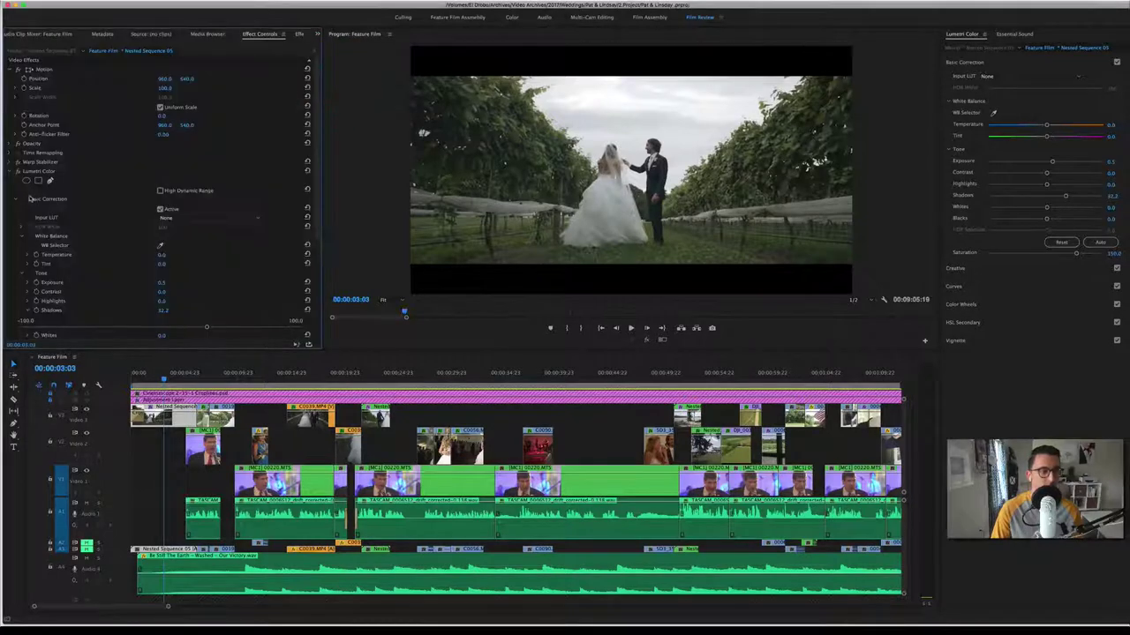
pyautogui.click(12, 171)
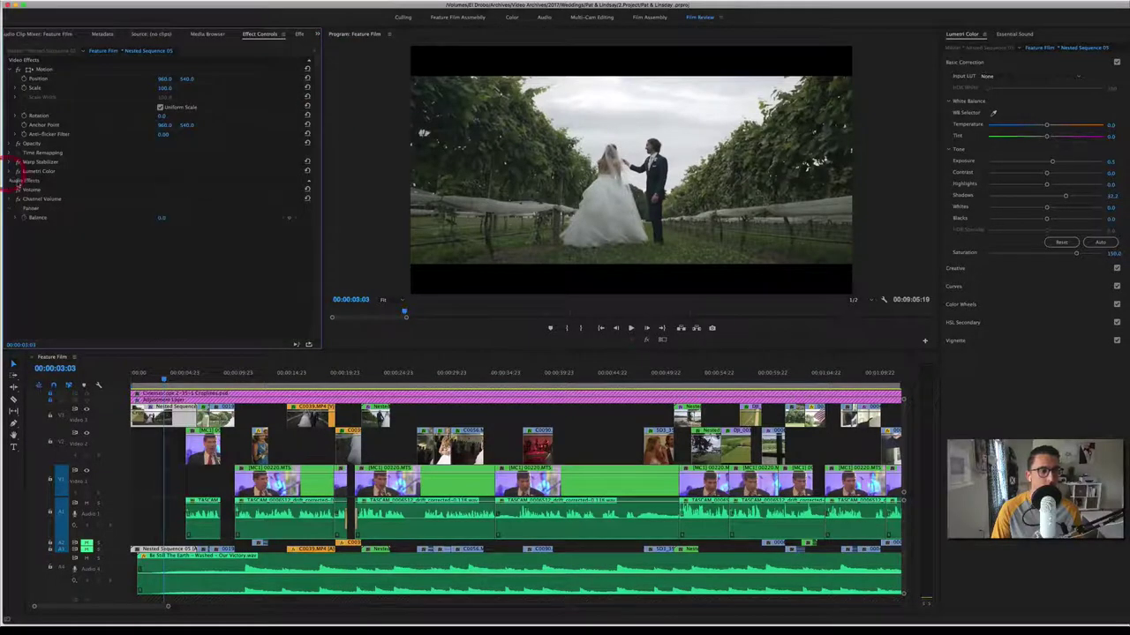
pyautogui.click(12, 162)
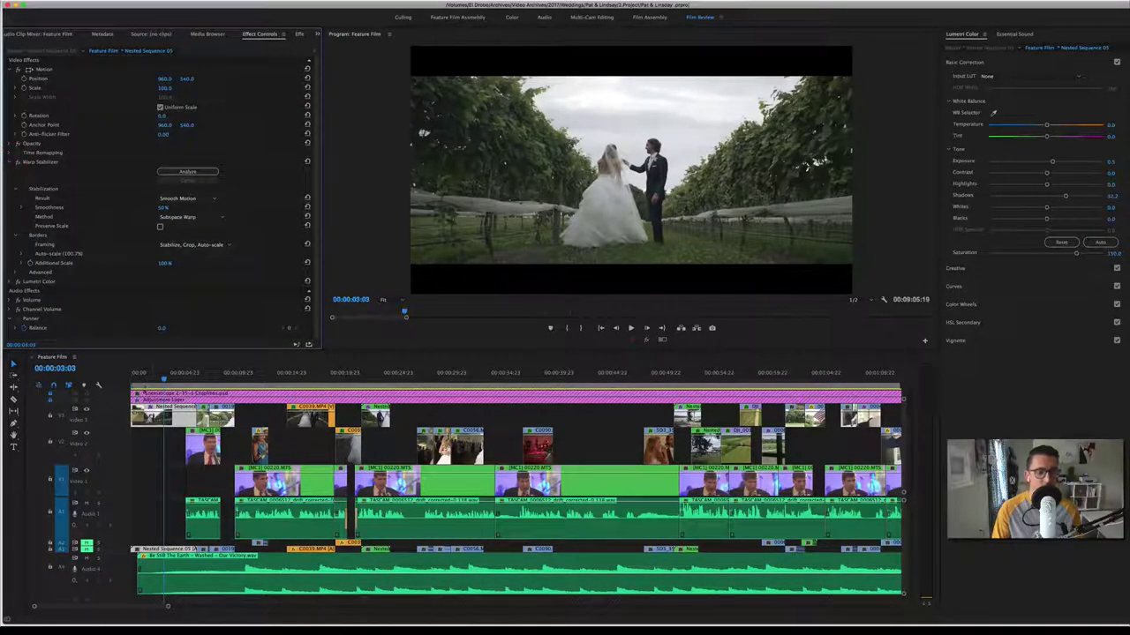
# Step: Play the sequence from the start, pausing at 00:00:03:19 before resuming
pyautogui.click(135, 372)
pyautogui.press('space')
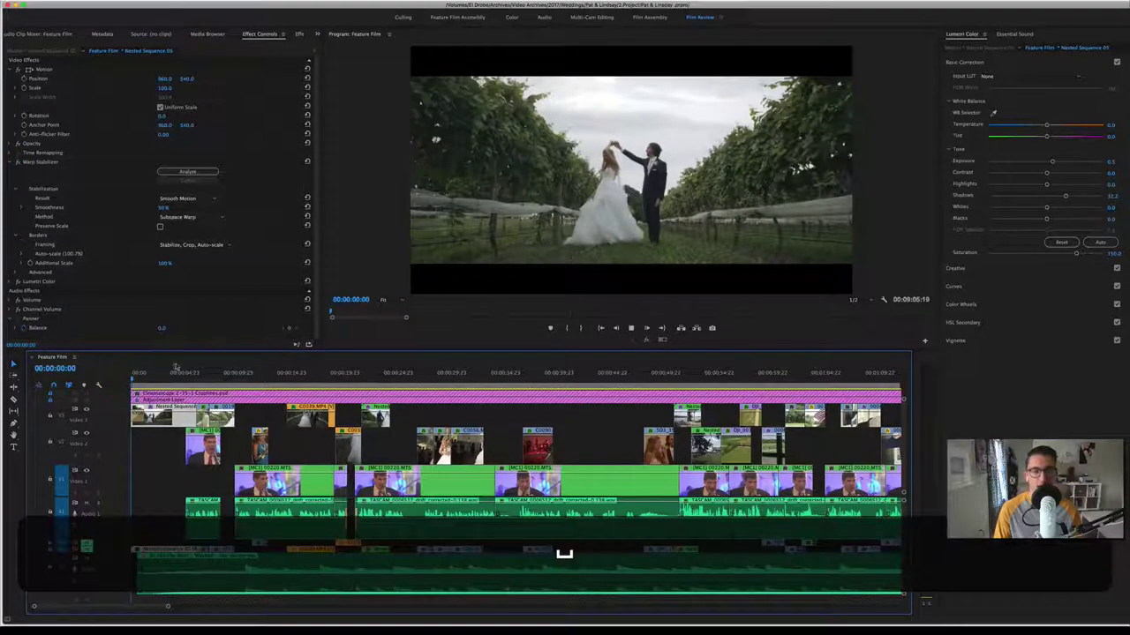
pyautogui.press('space')
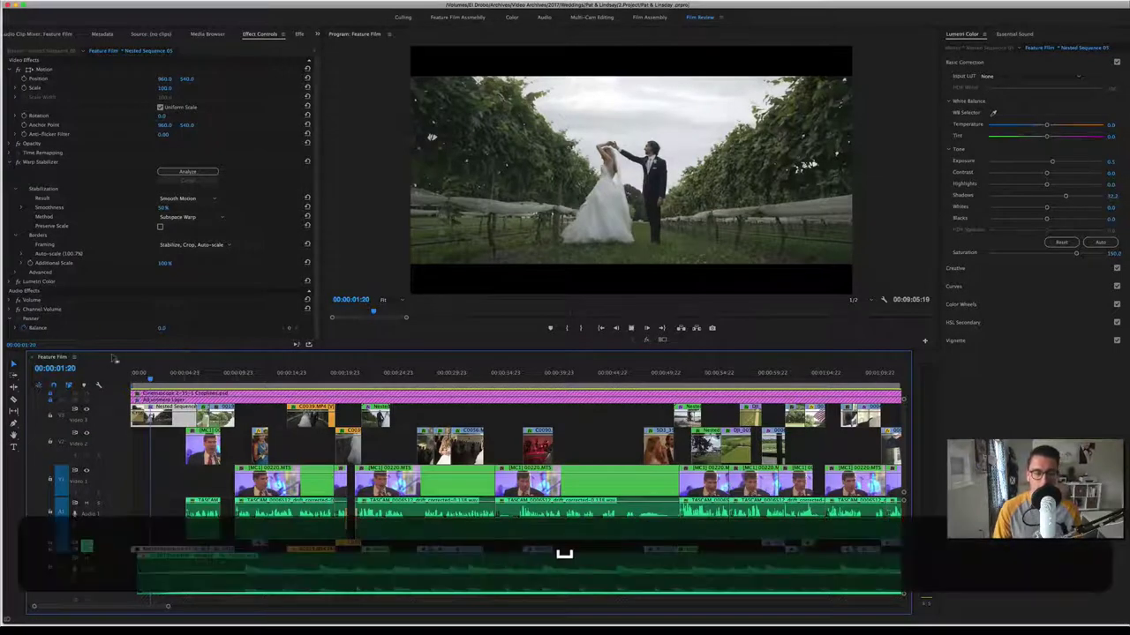
pyautogui.press('space')
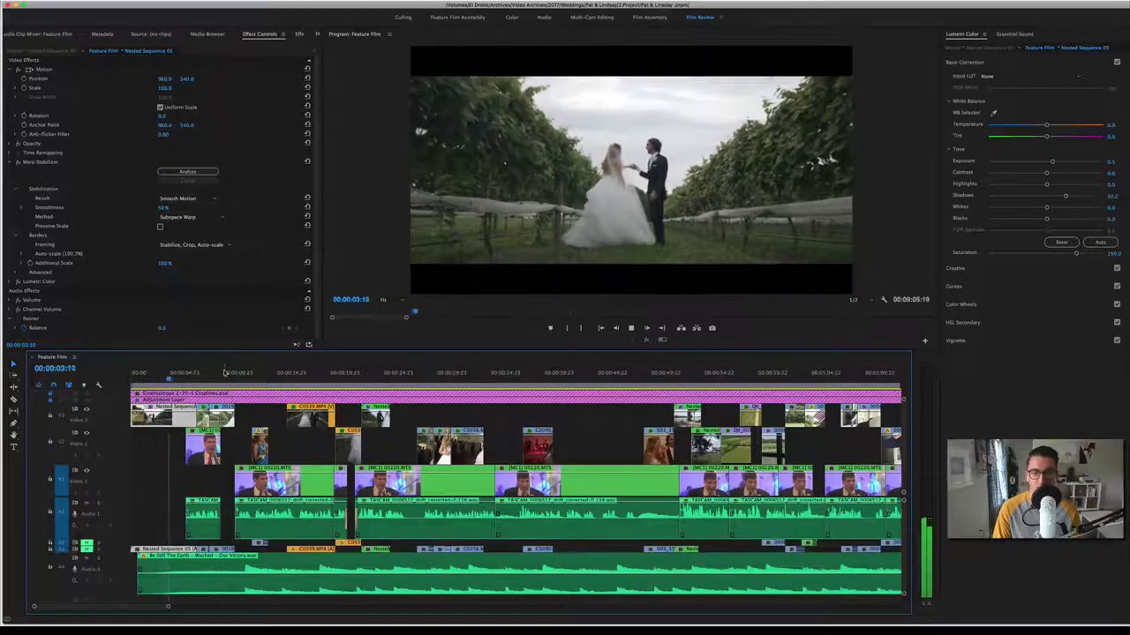
pyautogui.press('space')
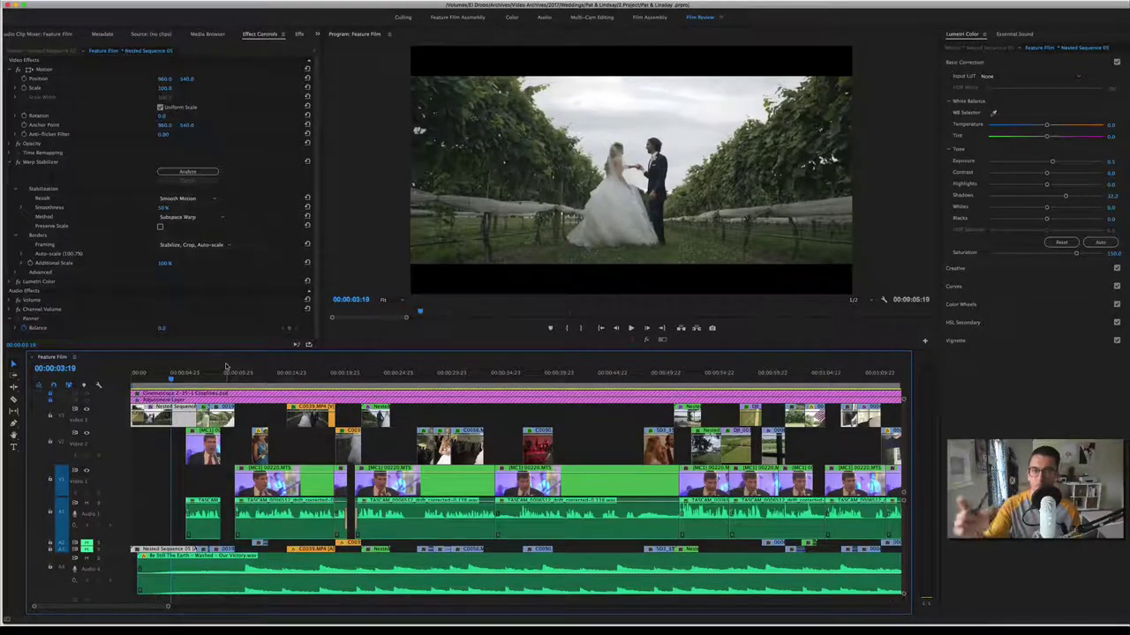
pyautogui.press('space')
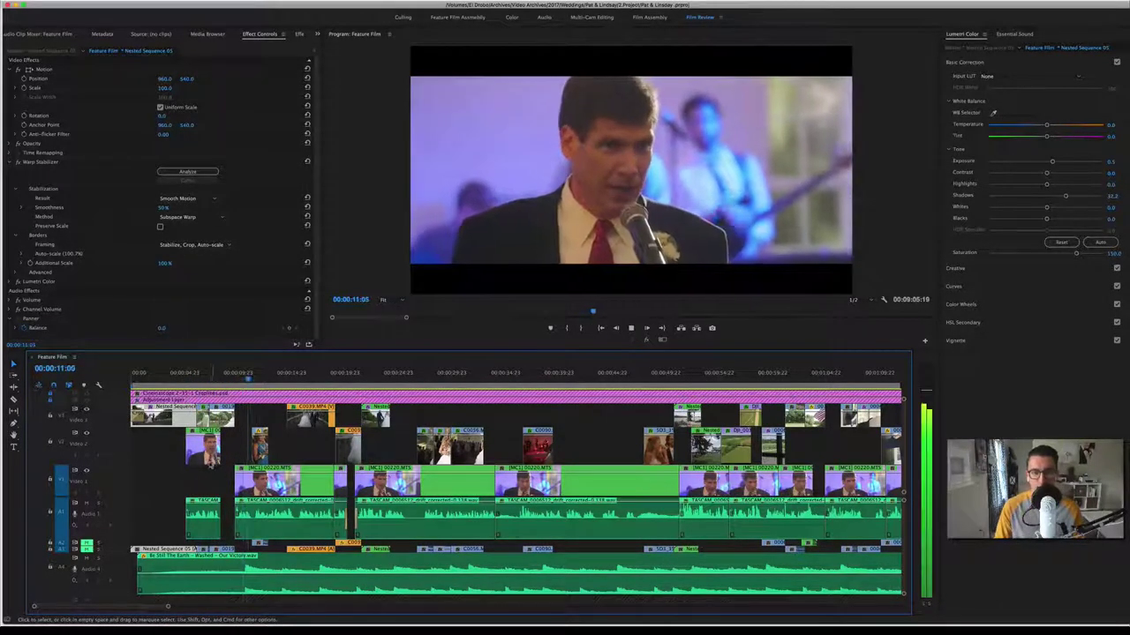
# Step: Stop at 00:00:11:05 and move back to the vineyard shot's TASCAM audio clip at 00:00:06:05
pyautogui.press('space')
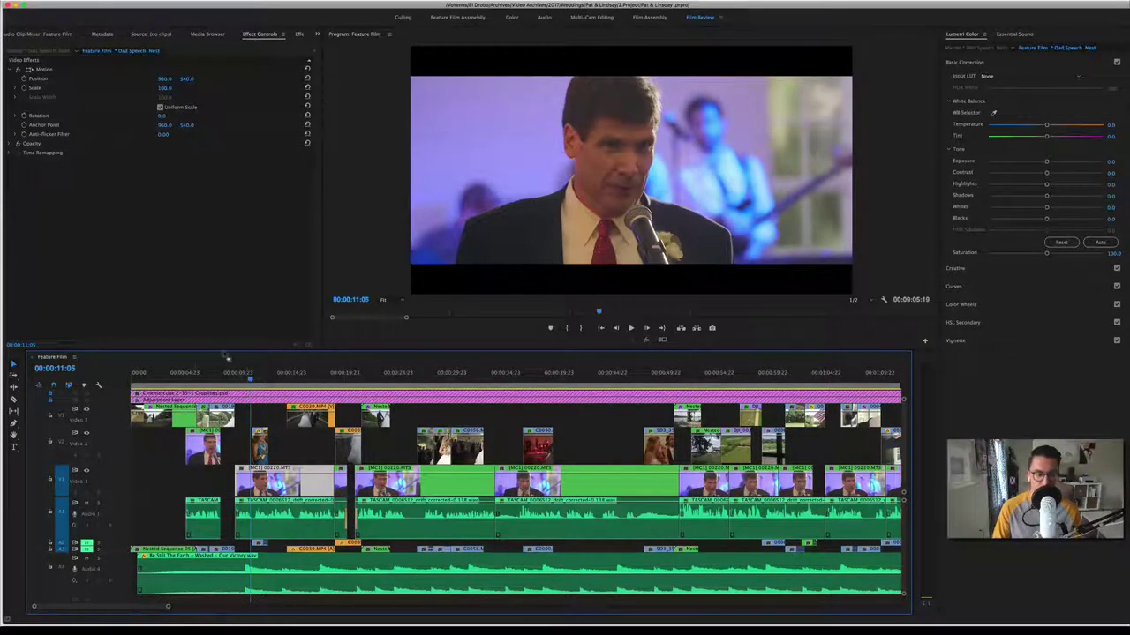
pyautogui.moveTo(203, 376); pyautogui.dragTo(196, 379)
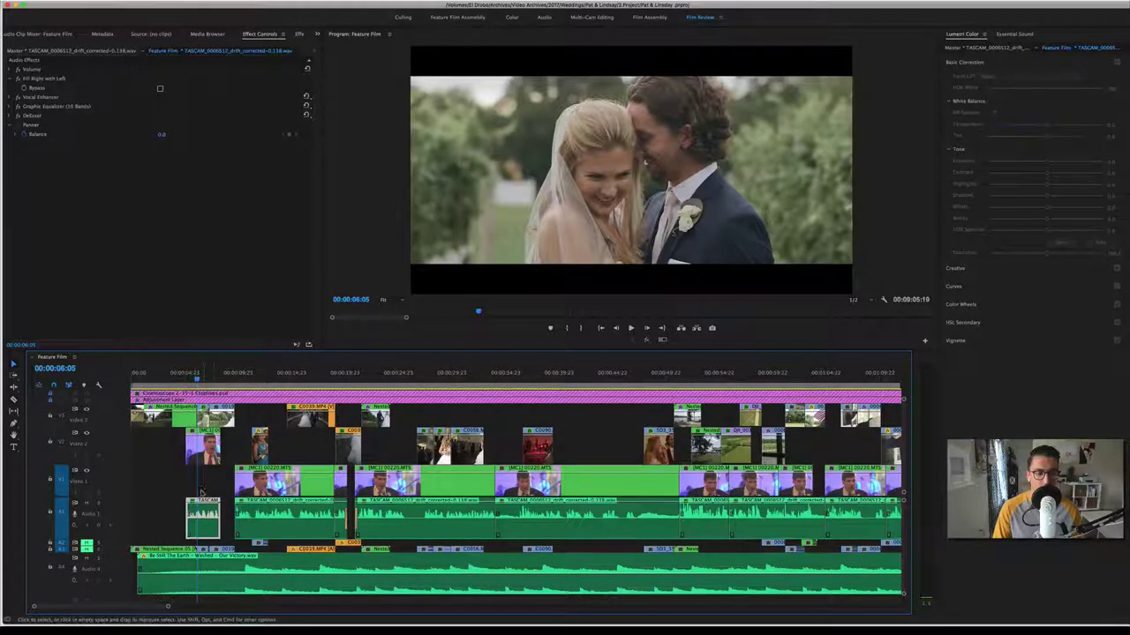
# Step: Open the Graphic Equalizer band editor, check its presets leaving (Default), and close it
pyautogui.click(32, 109)
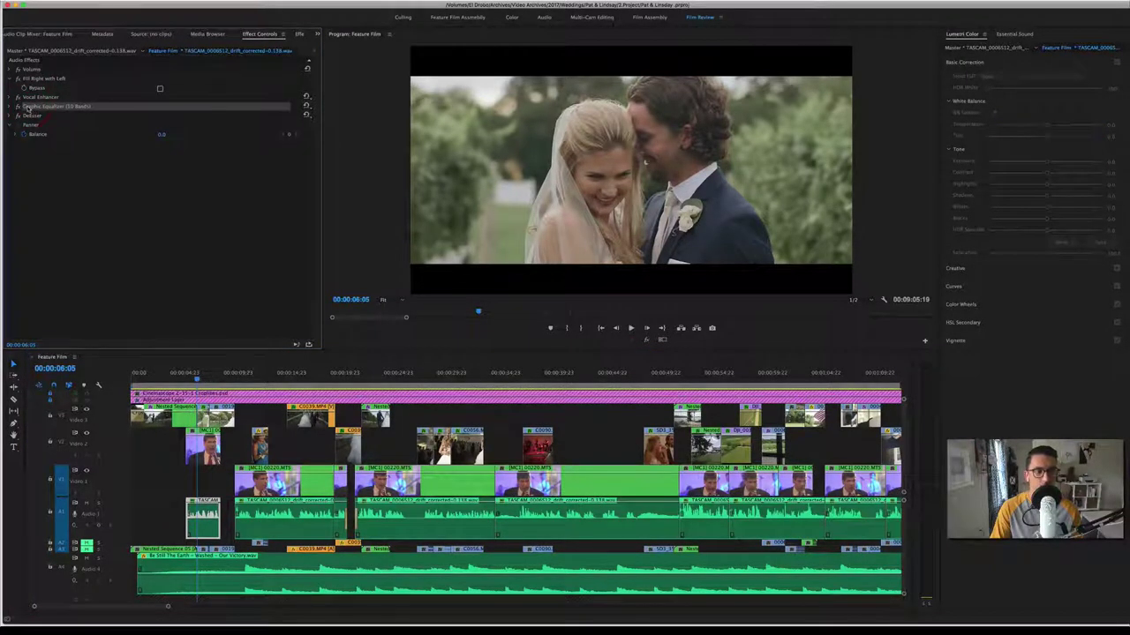
pyautogui.click(14, 107)
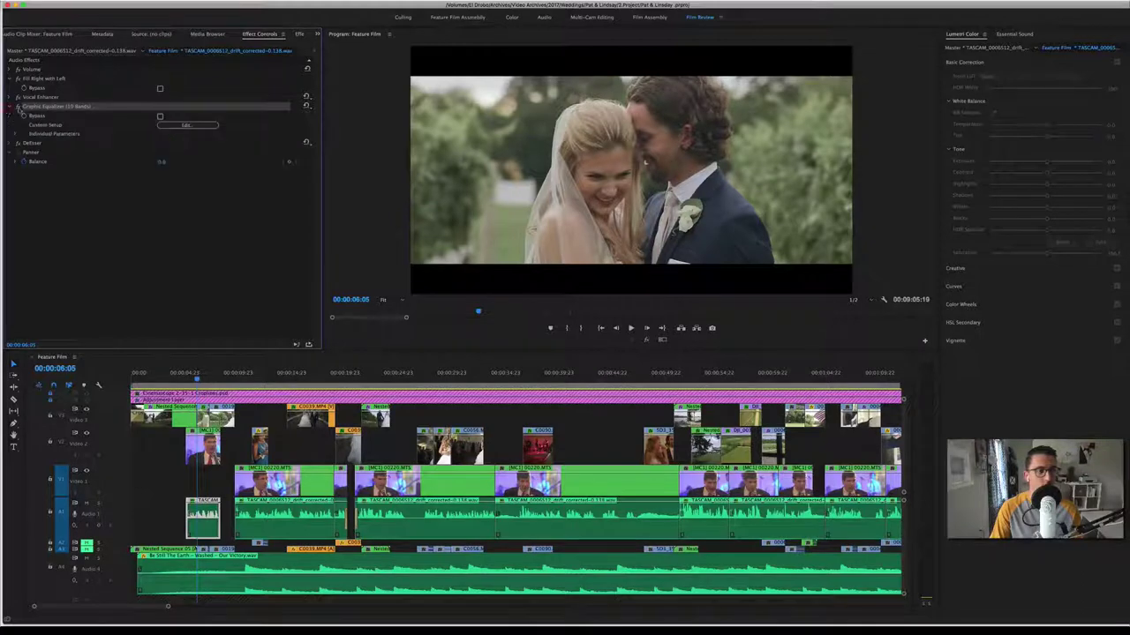
pyautogui.click(181, 126)
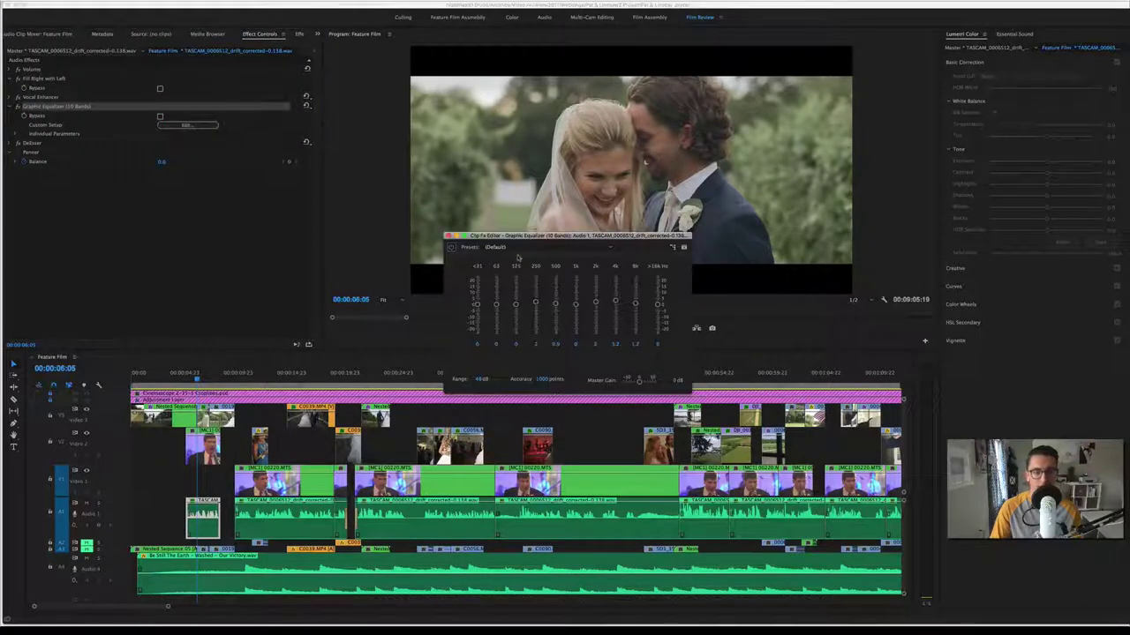
pyautogui.moveTo(566, 241); pyautogui.dragTo(554, 216)
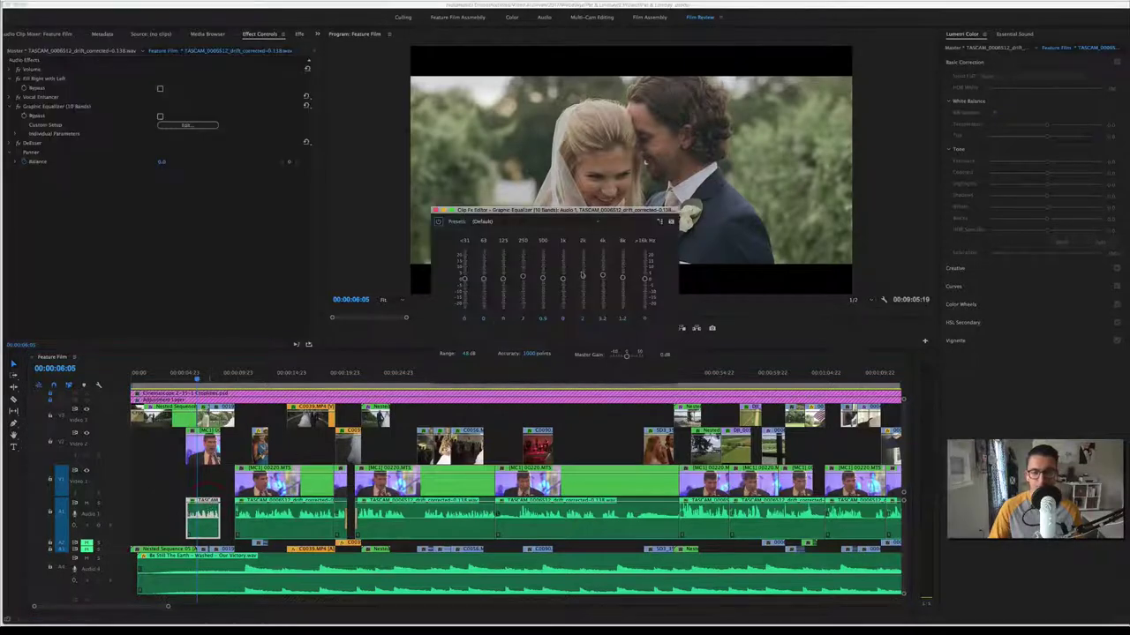
pyautogui.click(518, 225)
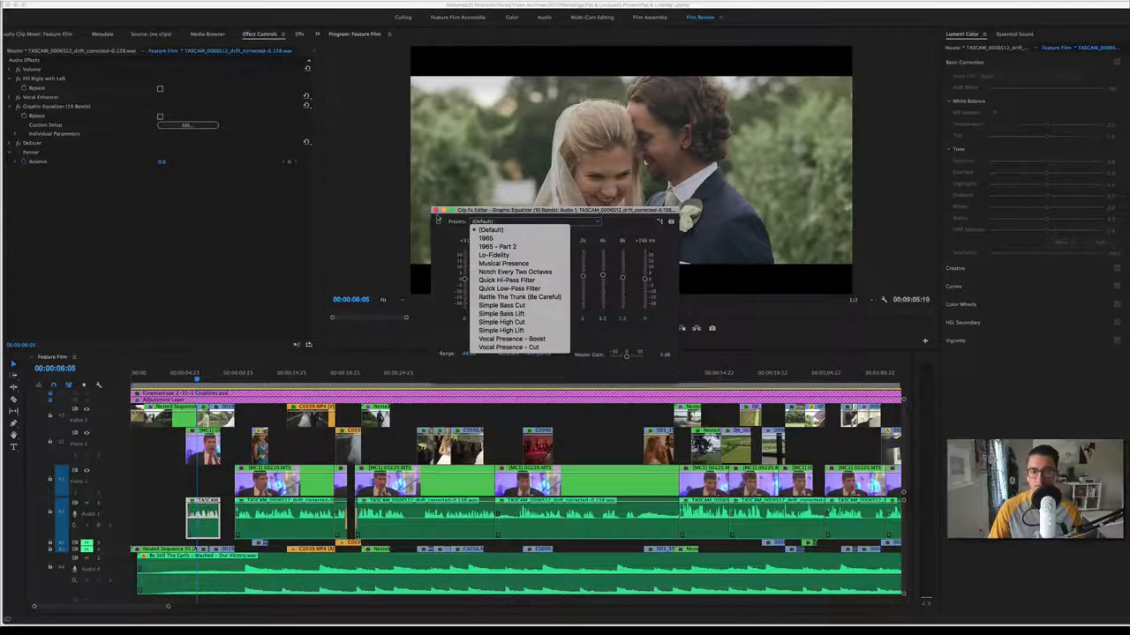
pyautogui.click(447, 235)
pyautogui.click(435, 210)
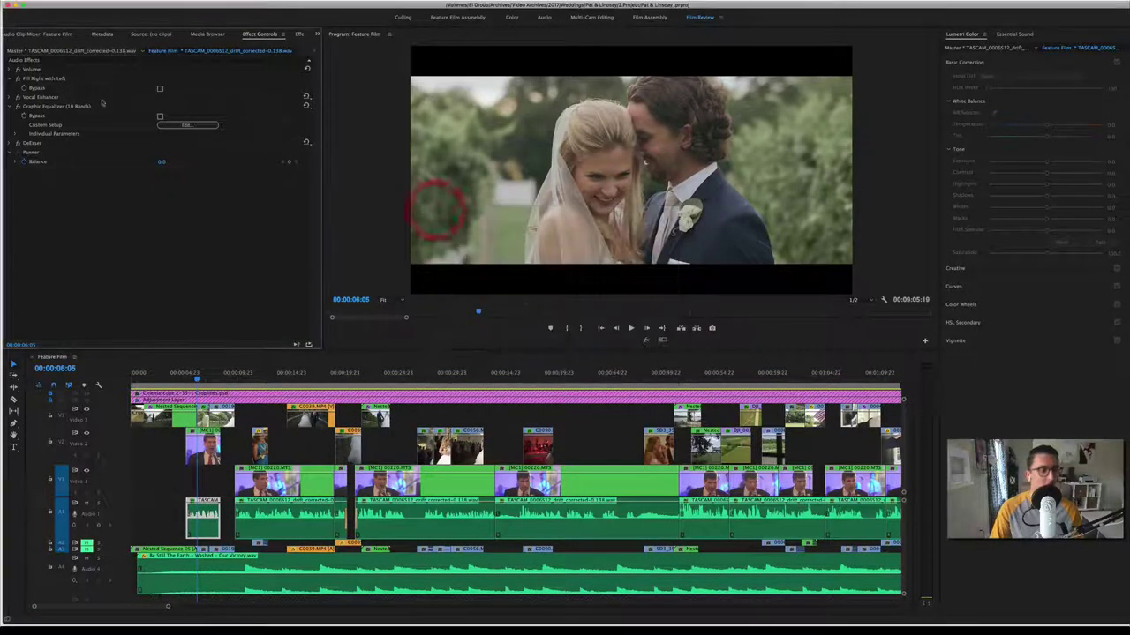
# Step: Expand and collapse Vocal Enhancer, then collapse the Graphic Equalizer settings
pyautogui.click(12, 107)
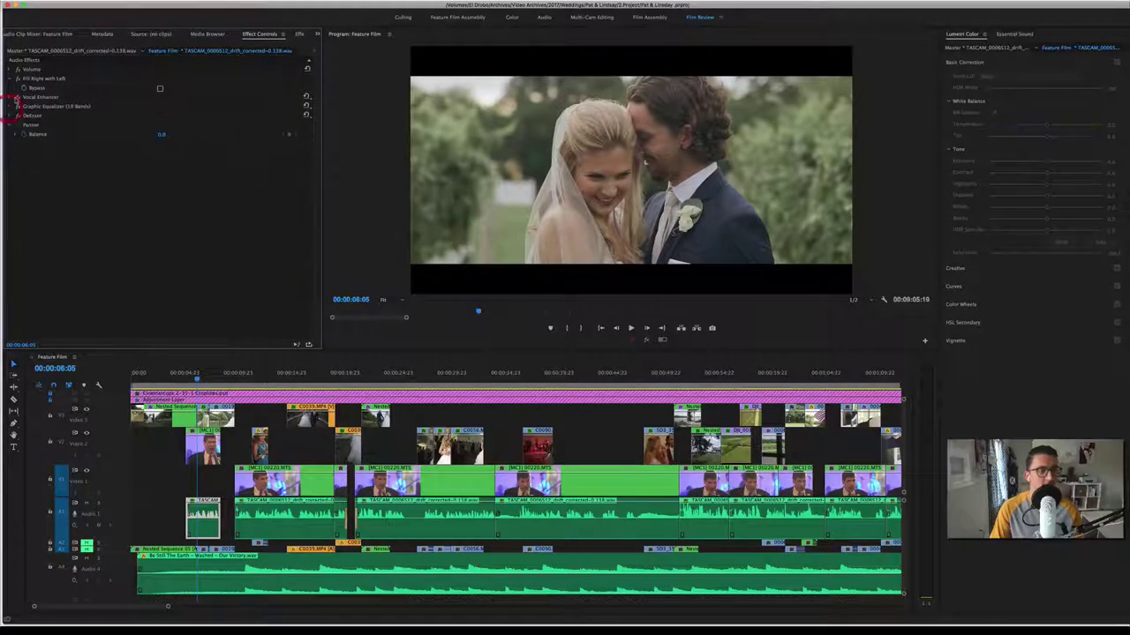
pyautogui.click(12, 97)
pyautogui.click(12, 97)
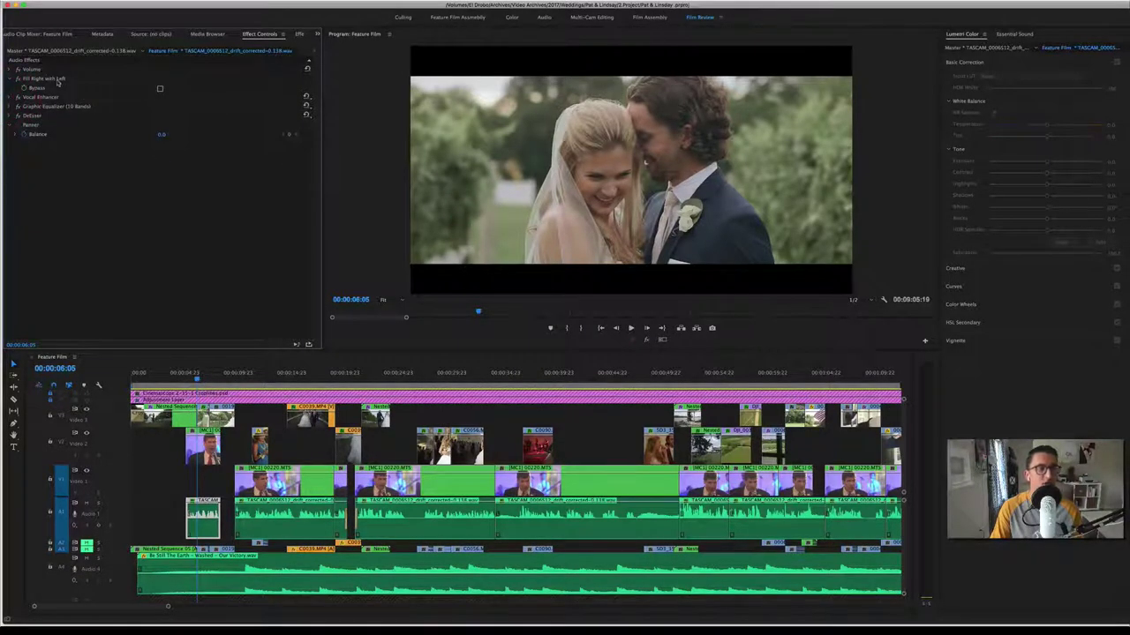
pyautogui.click(316, 35)
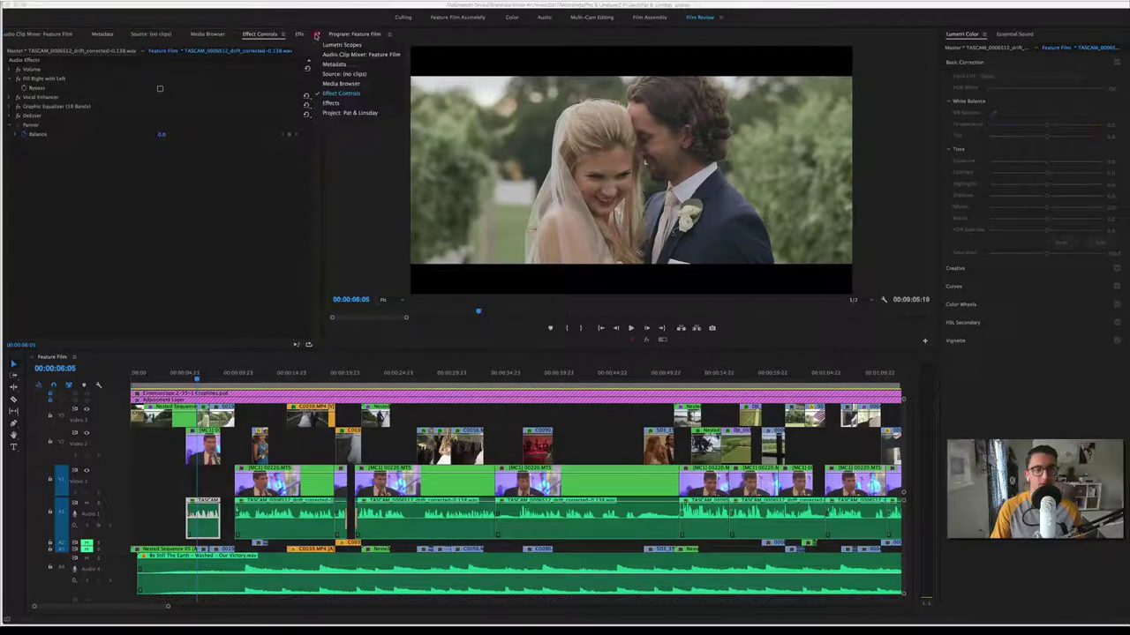
pyautogui.click(234, 1)
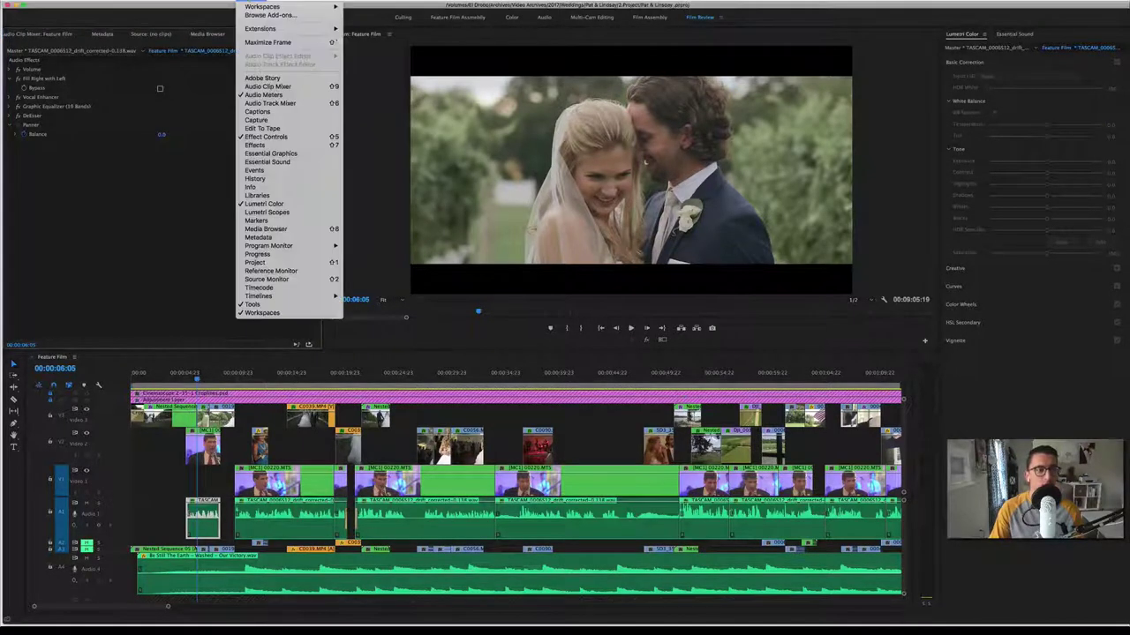
pyautogui.click(285, 162)
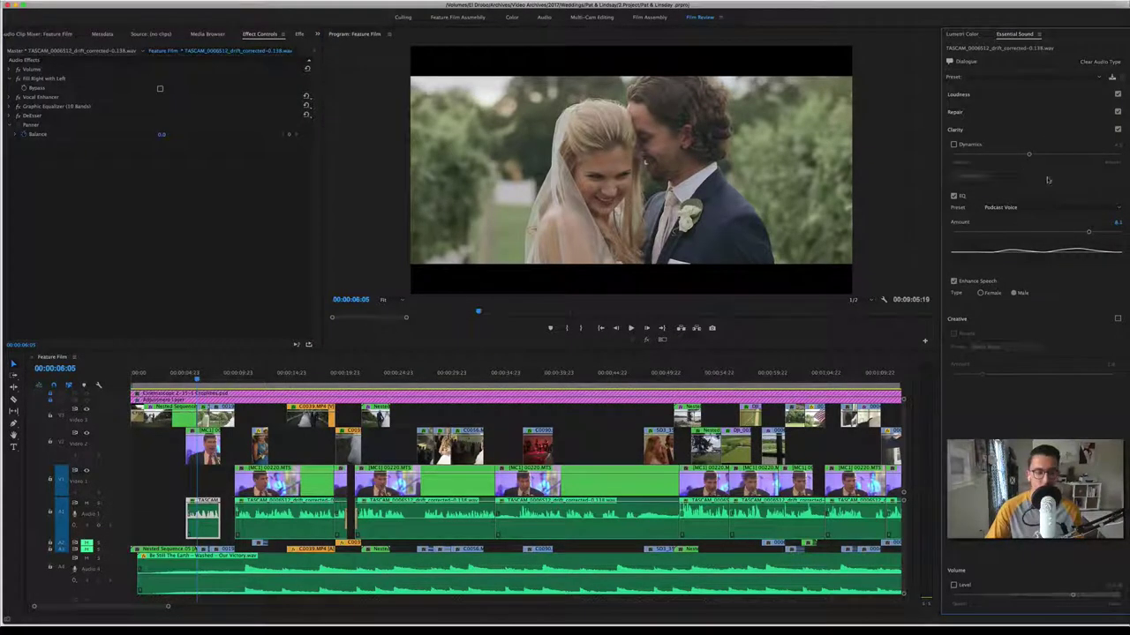
pyautogui.click(541, 363)
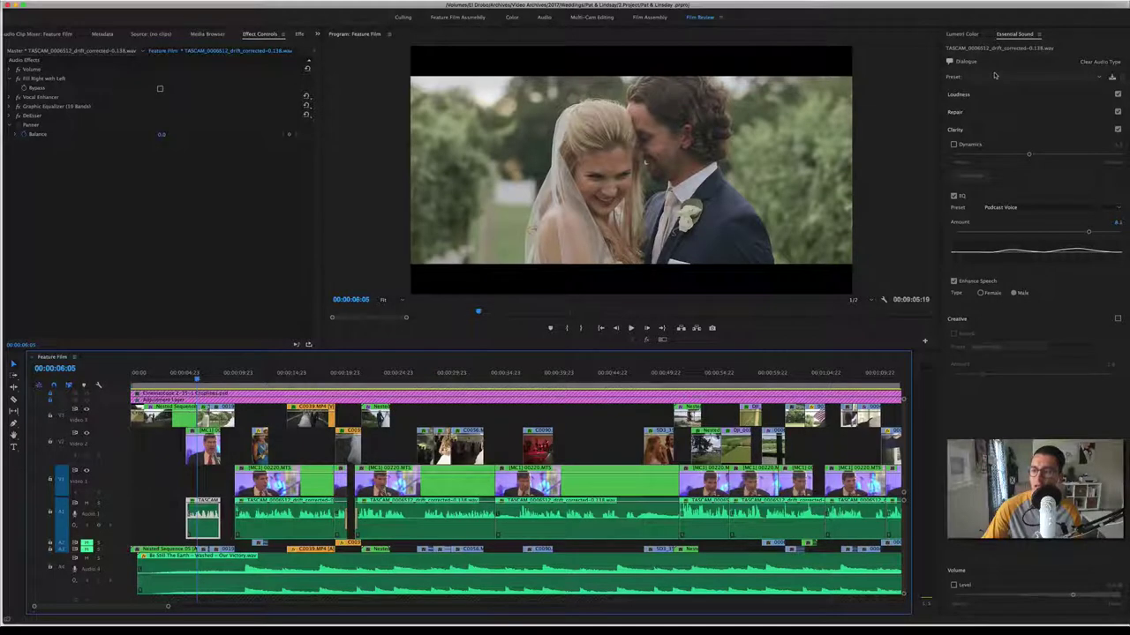
pyautogui.click(995, 78)
pyautogui.click(998, 70)
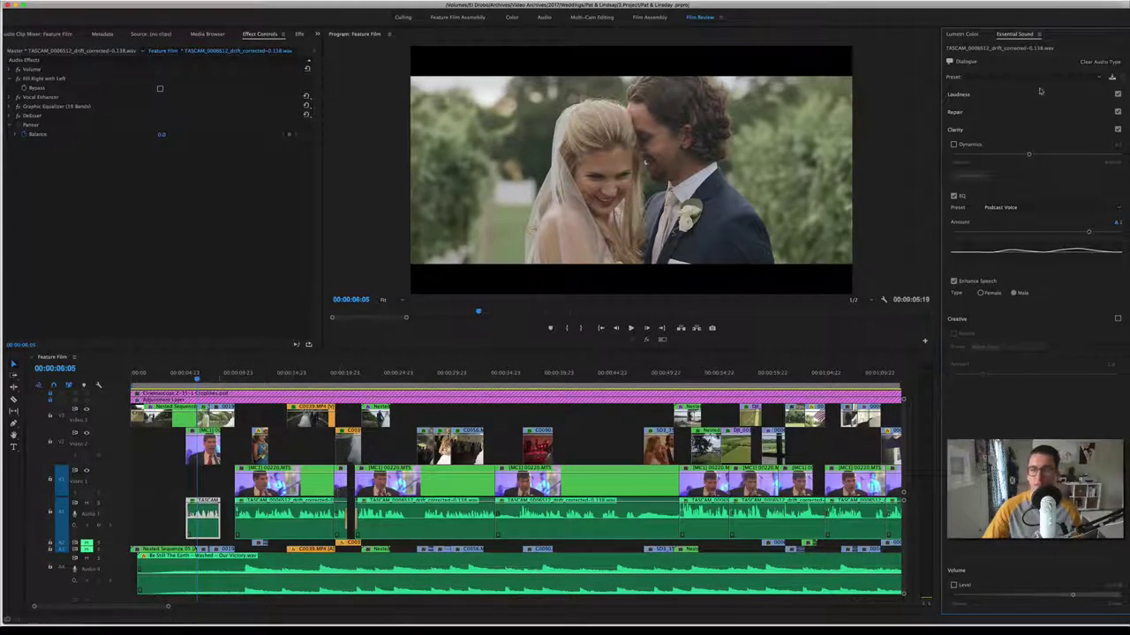
pyautogui.click(960, 34)
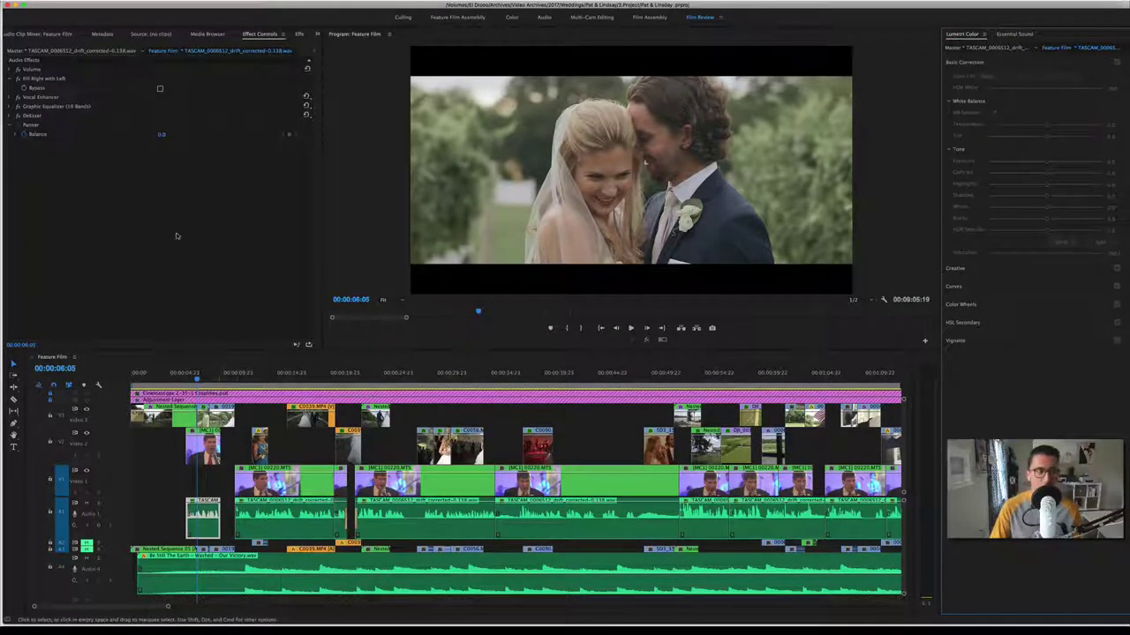
# Step: Select the A1 clip's Fill Right with Left effect, then play to 00:00:12:10
pyautogui.click(204, 510)
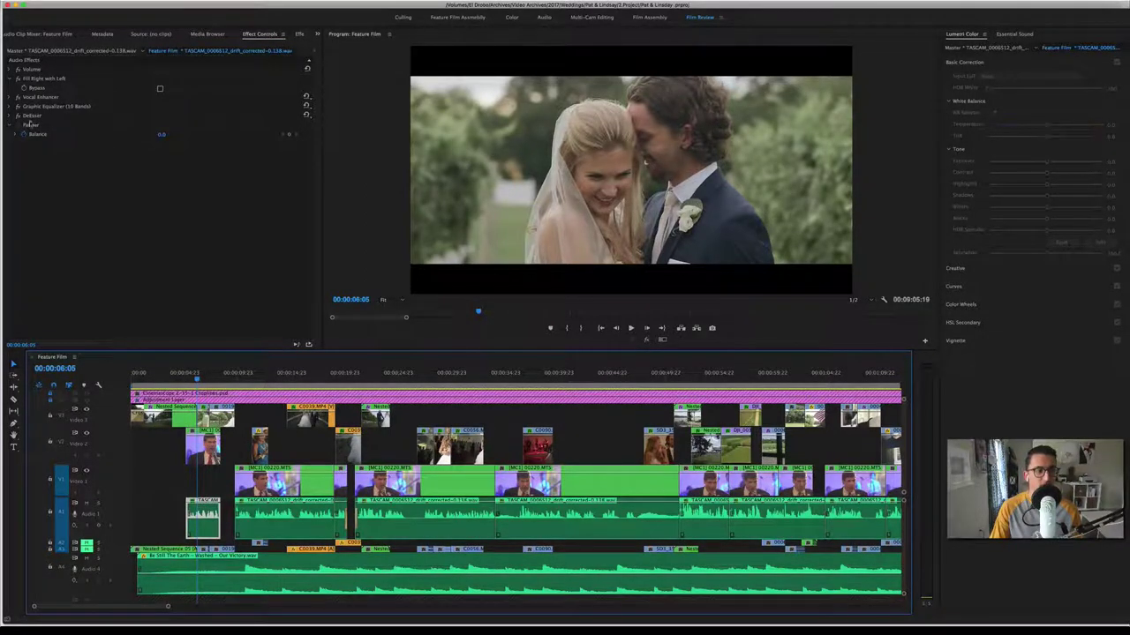
pyautogui.click(39, 82)
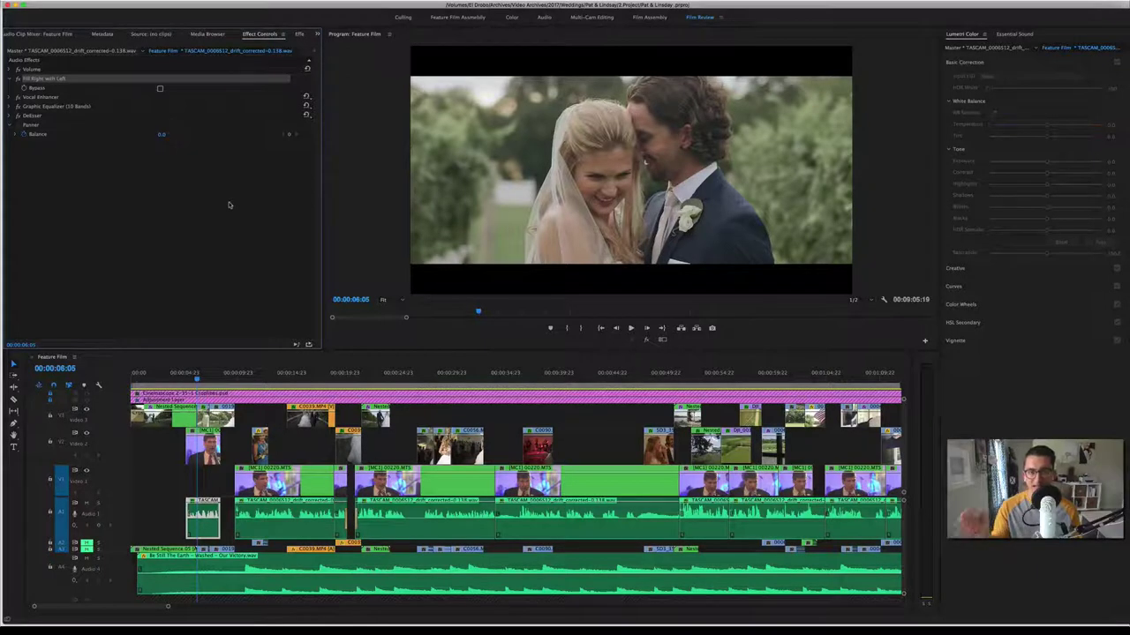
pyautogui.press('space')
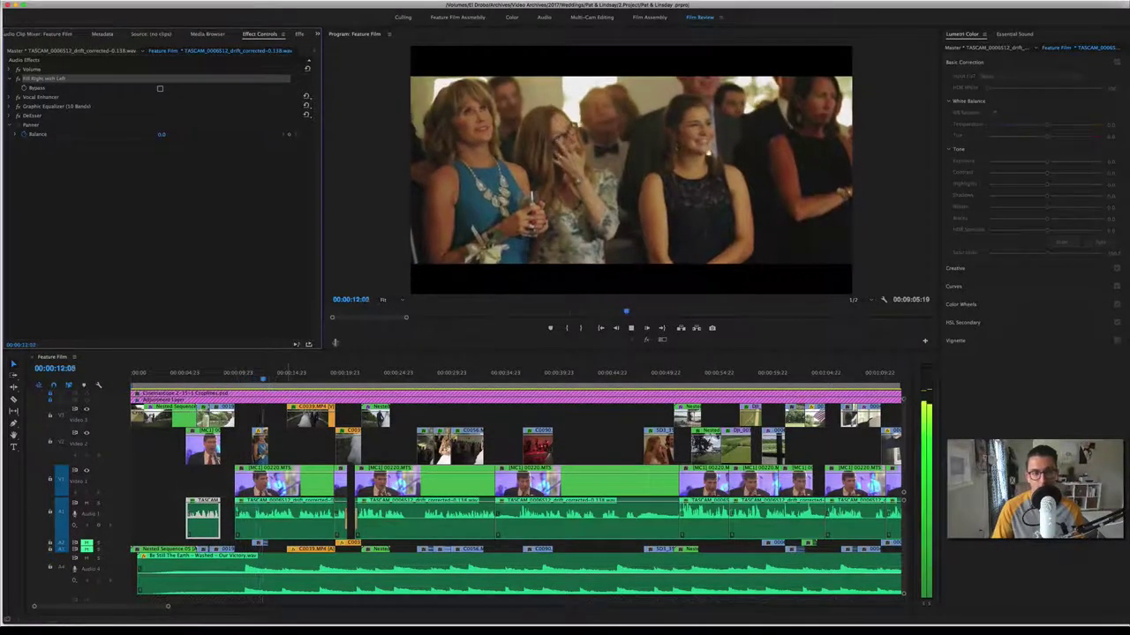
pyautogui.press('space')
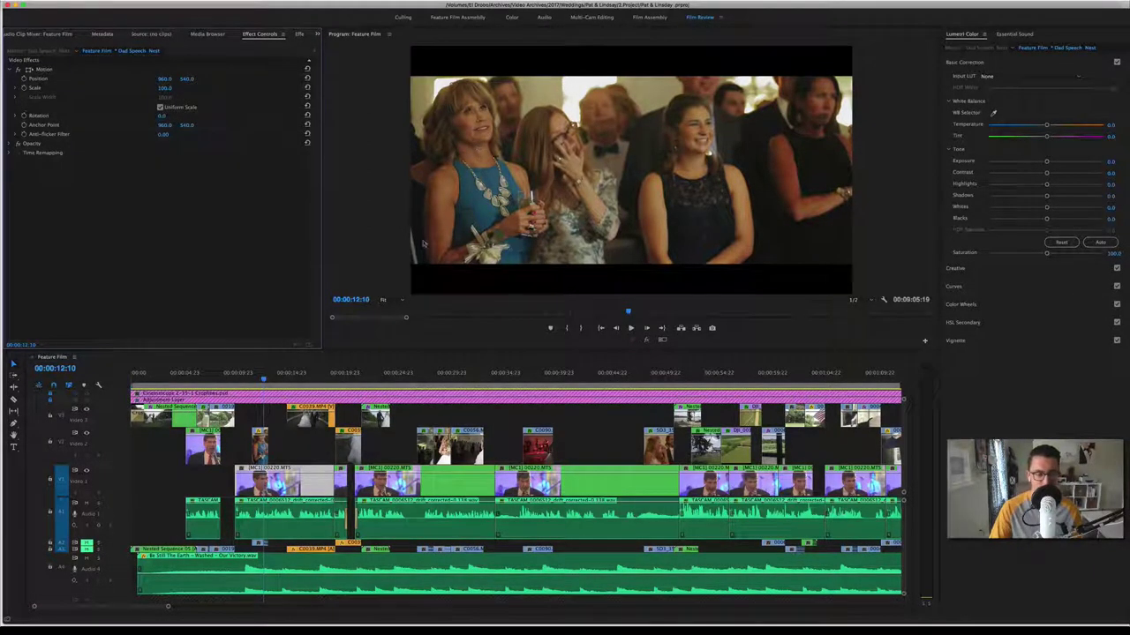
# Step: Play on from the speech shot, pause on the vineyard walk, then resume
pyautogui.press('space')
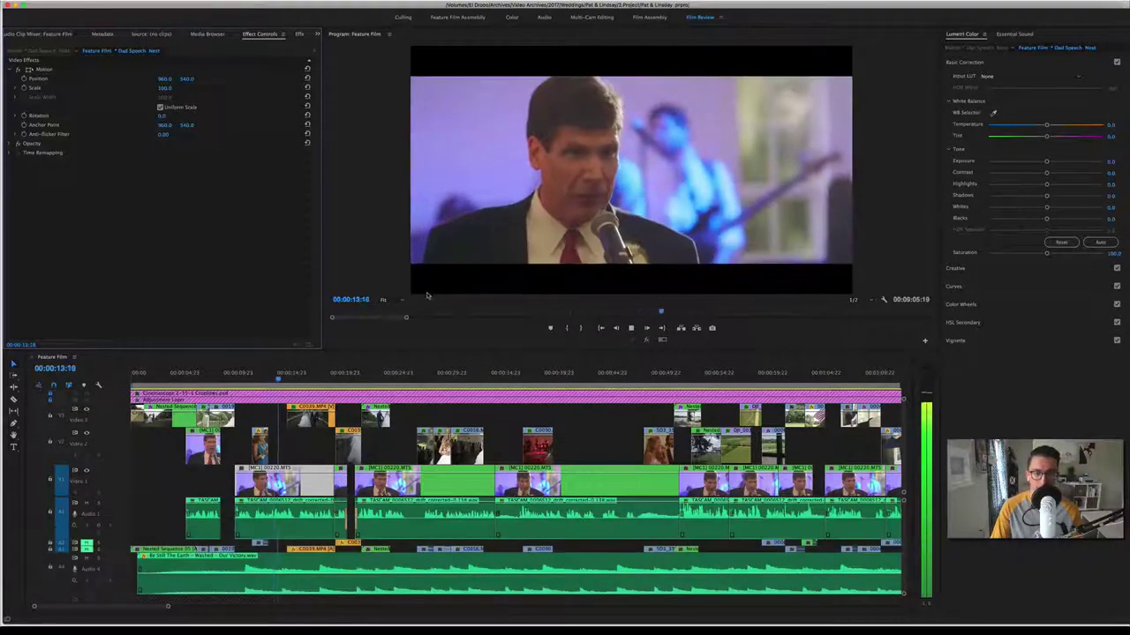
pyautogui.press('space')
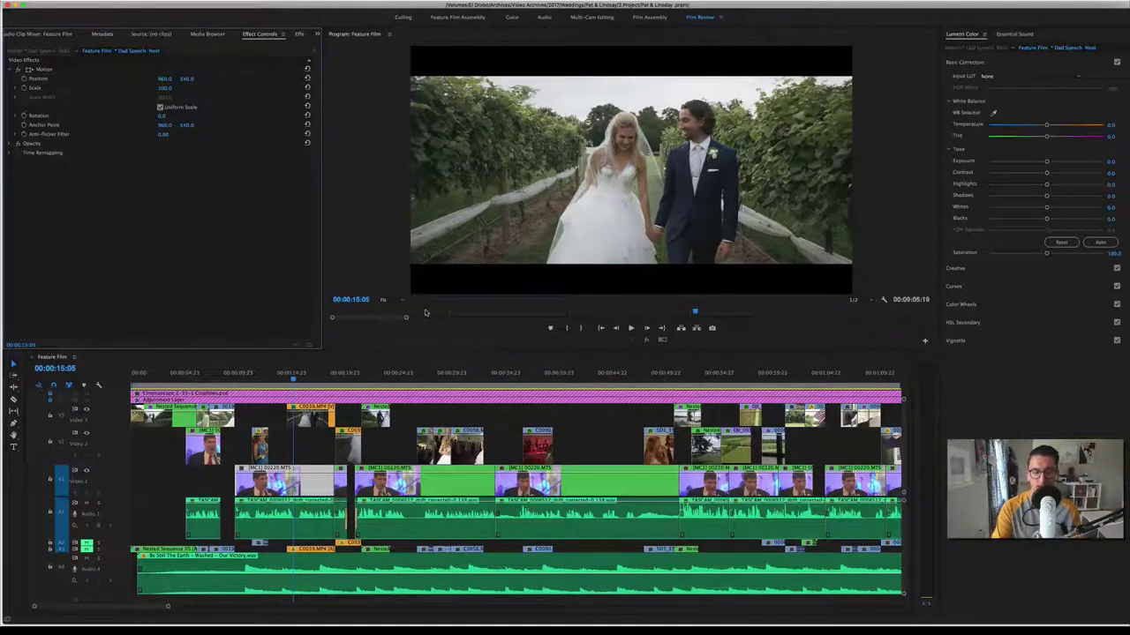
pyautogui.press('space')
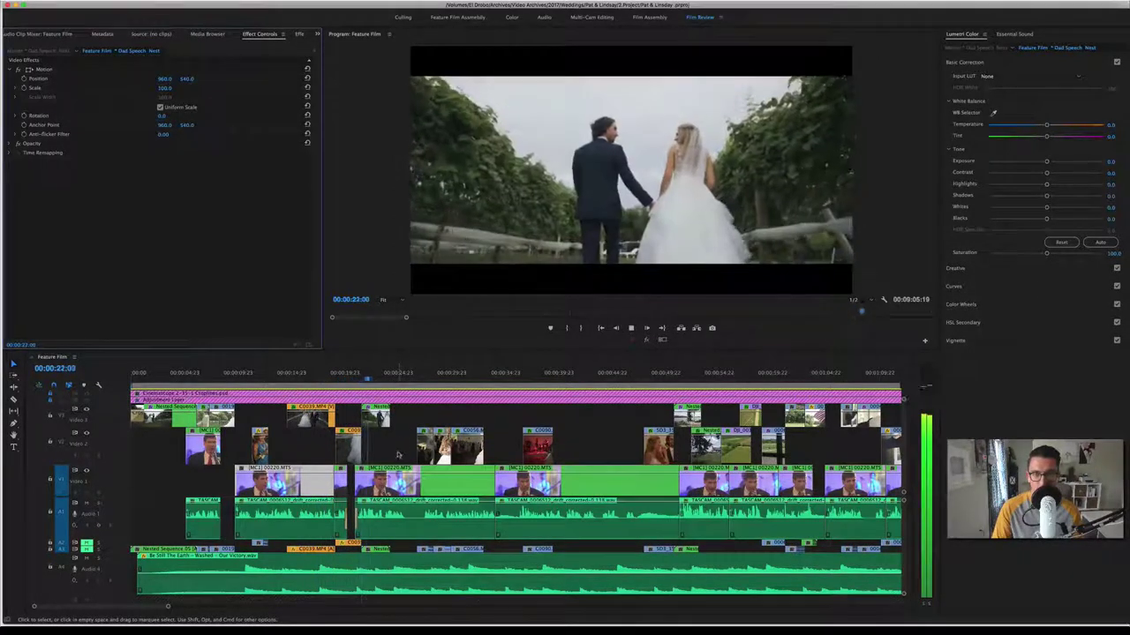
# Step: Stop at 00:00:23:13 and toggle the clip's effects on and off, ending on the graded look
pyautogui.press('space')
pyautogui.click(397, 477)
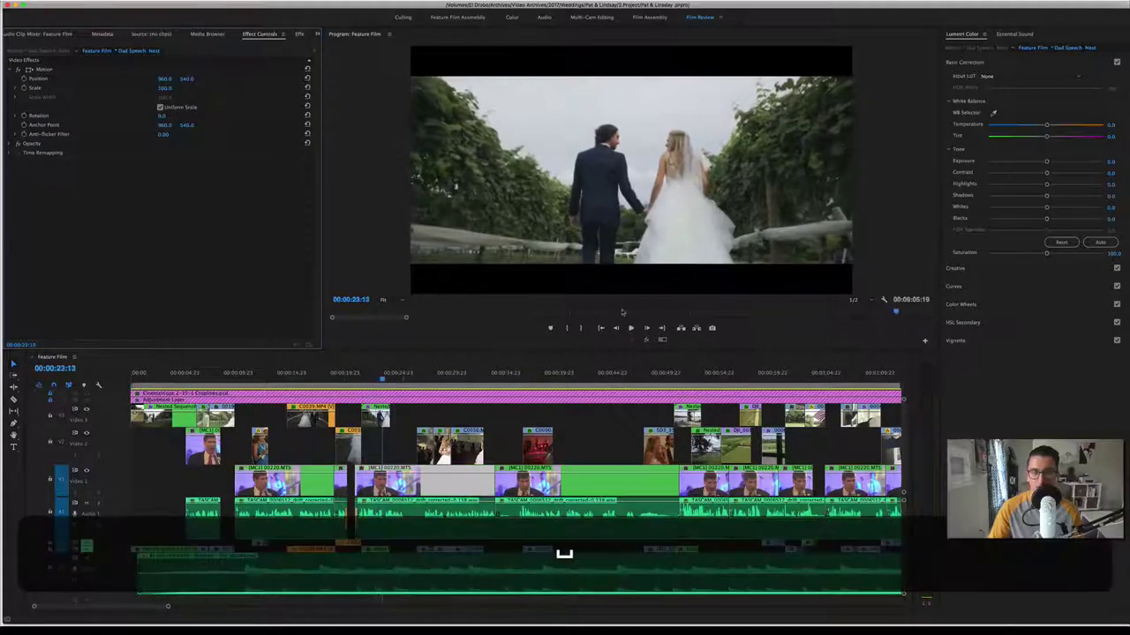
pyautogui.click(646, 343)
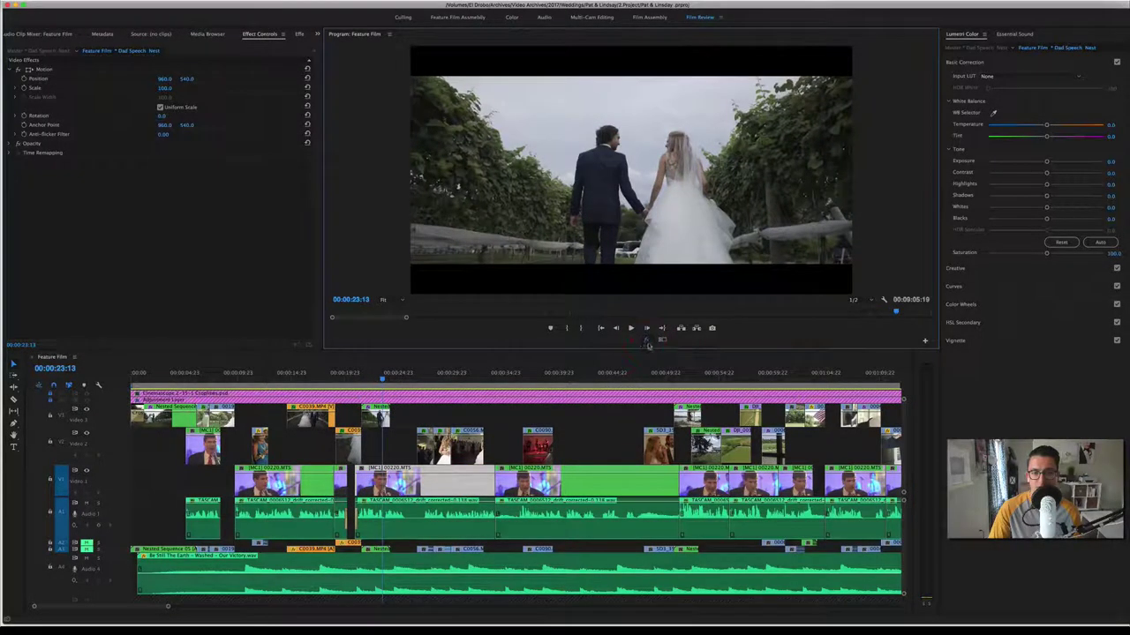
pyautogui.click(648, 342)
pyautogui.click(646, 341)
pyautogui.click(646, 342)
pyautogui.click(646, 342)
pyautogui.click(646, 341)
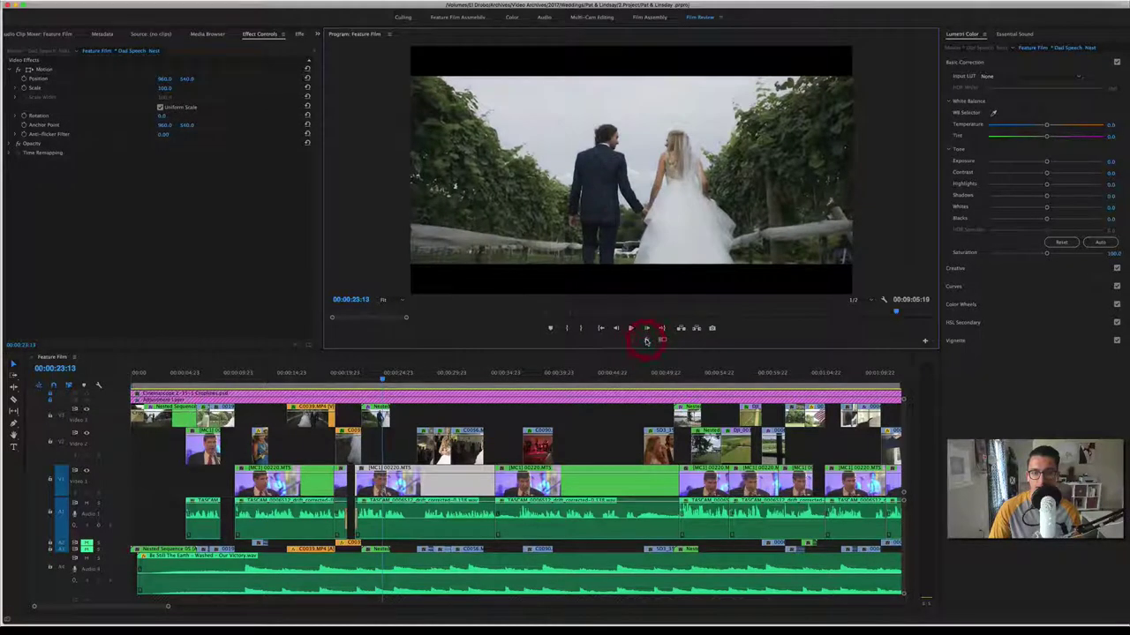
# Step: View Nested Sequence 07's effects, play on, and select the Dad Speech Nest clip
pyautogui.click(375, 415)
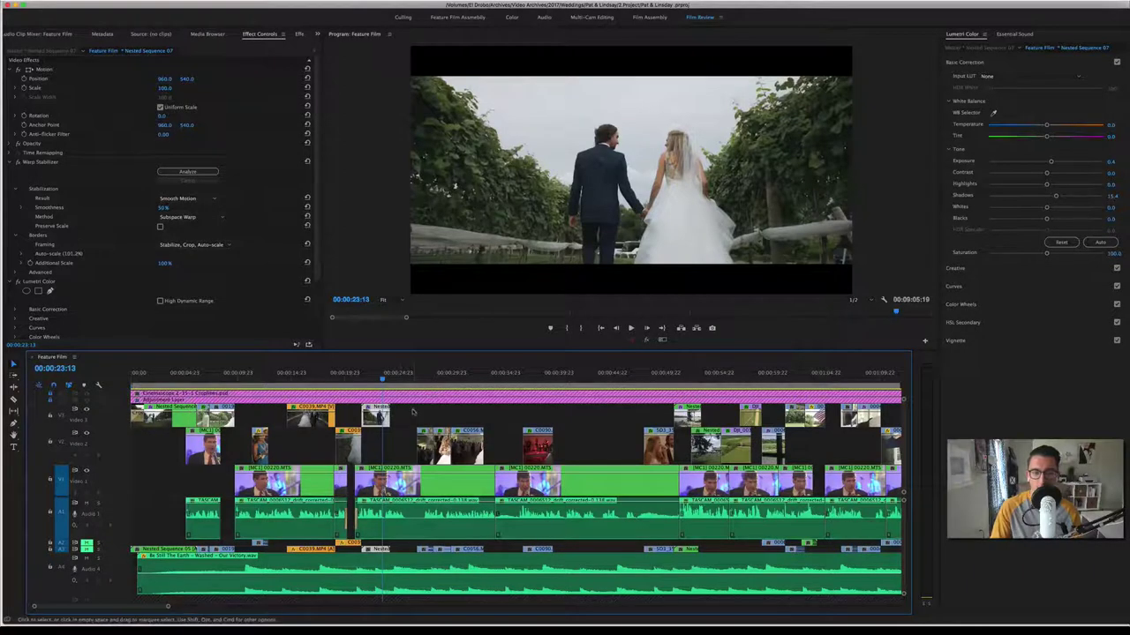
pyautogui.press('space')
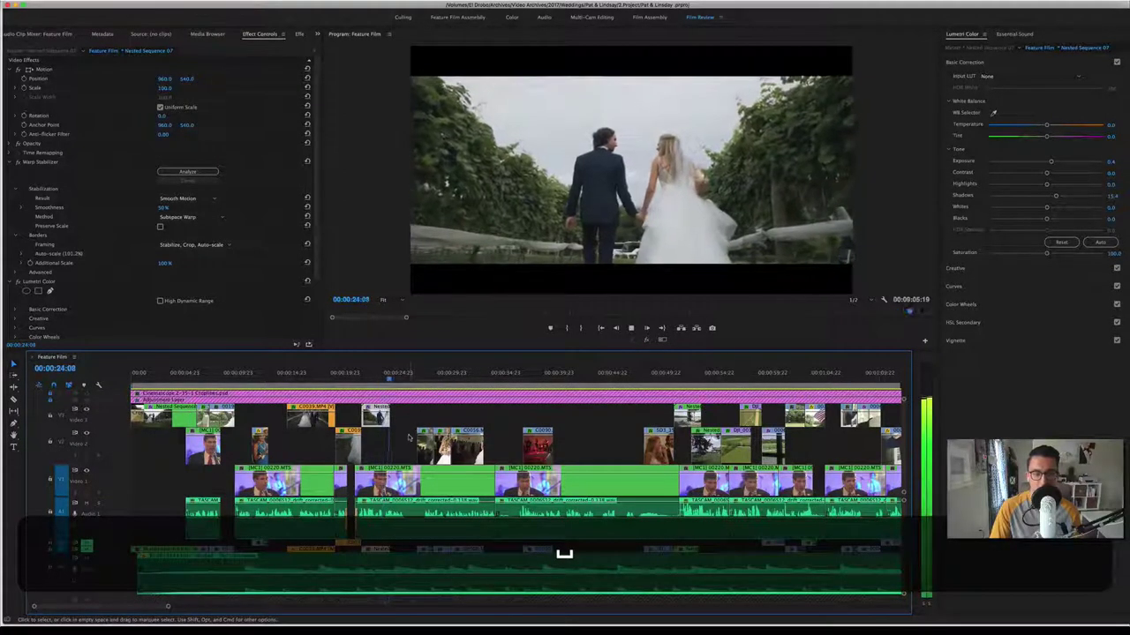
pyautogui.click(441, 481)
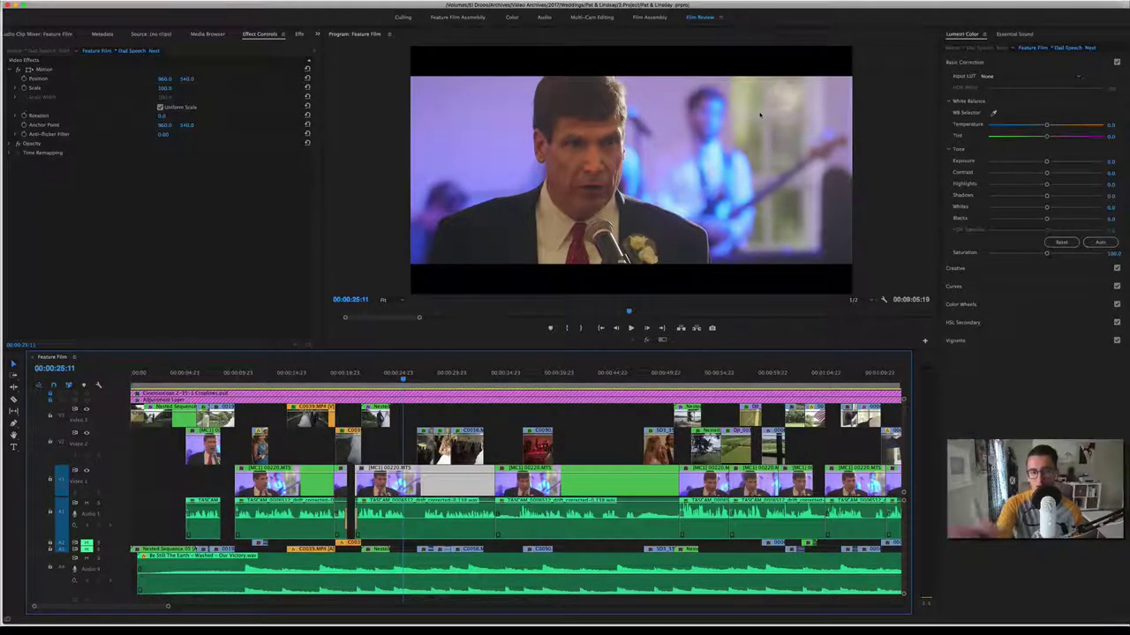
# Step: Resume playback, then preview the SD3_3542.MOV first dance between 00:00:29:01 and 00:00:29:15
pyautogui.press('space')
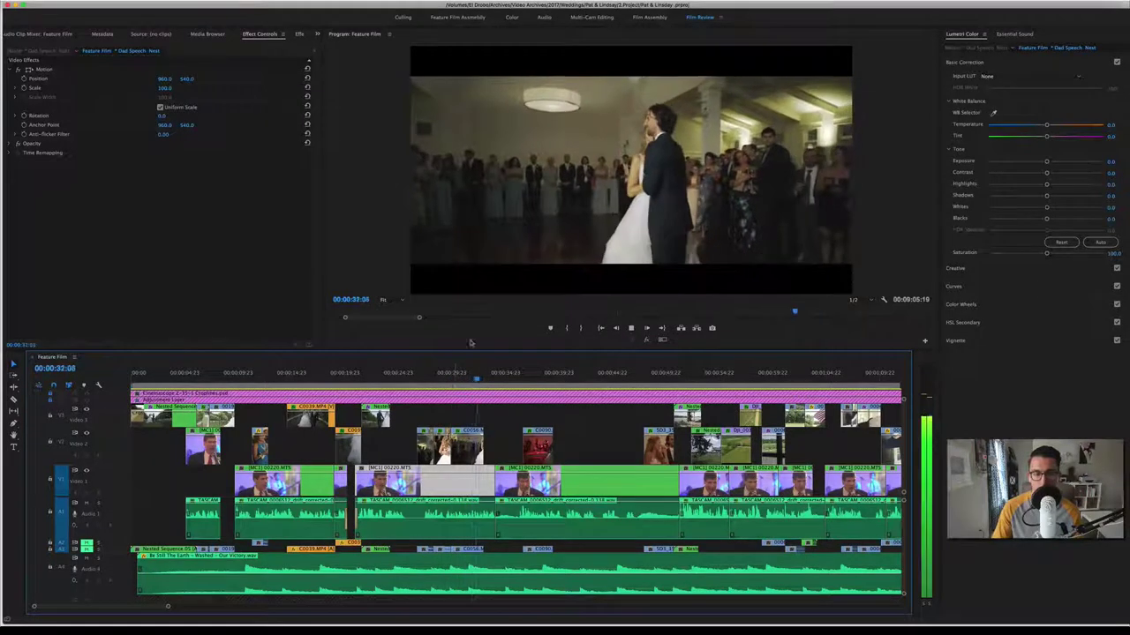
pyautogui.click(441, 372)
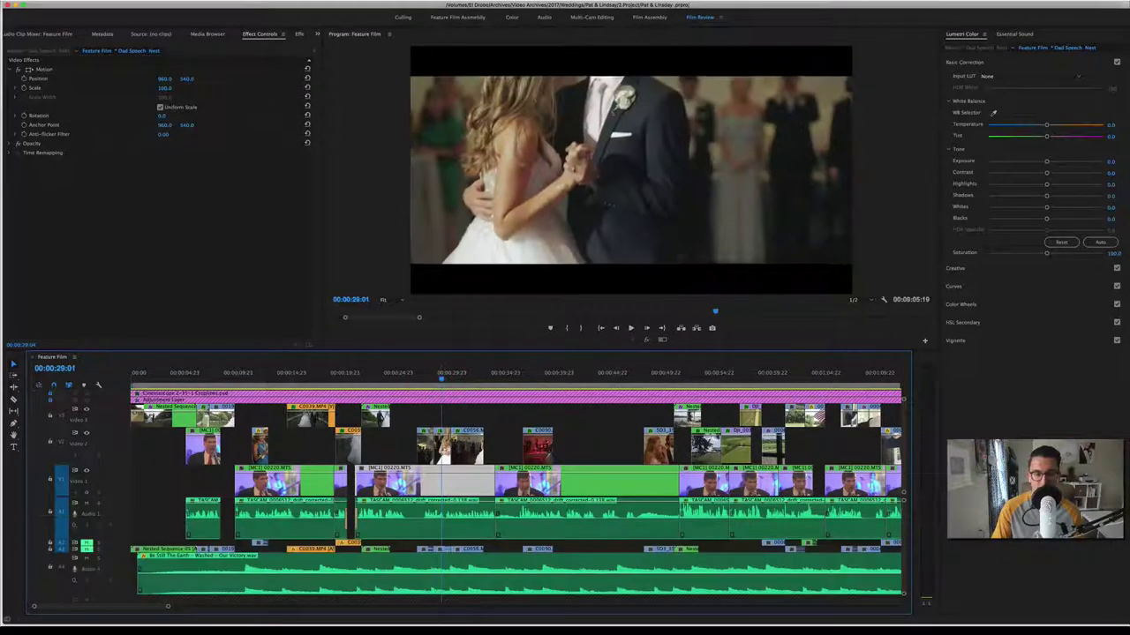
pyautogui.click(445, 452)
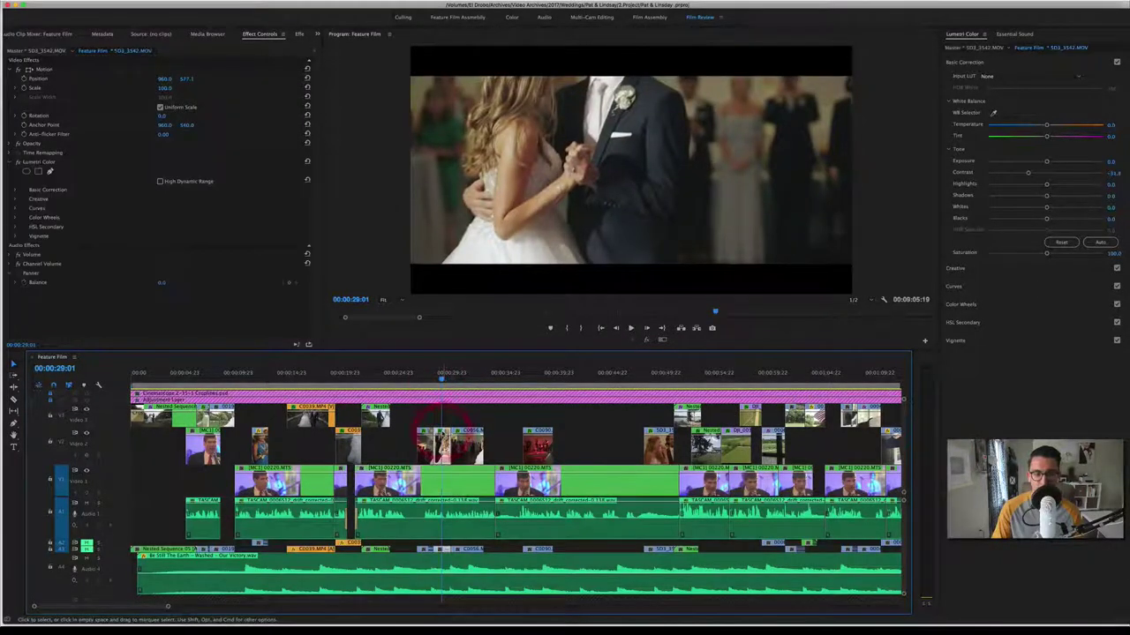
pyautogui.click(446, 378)
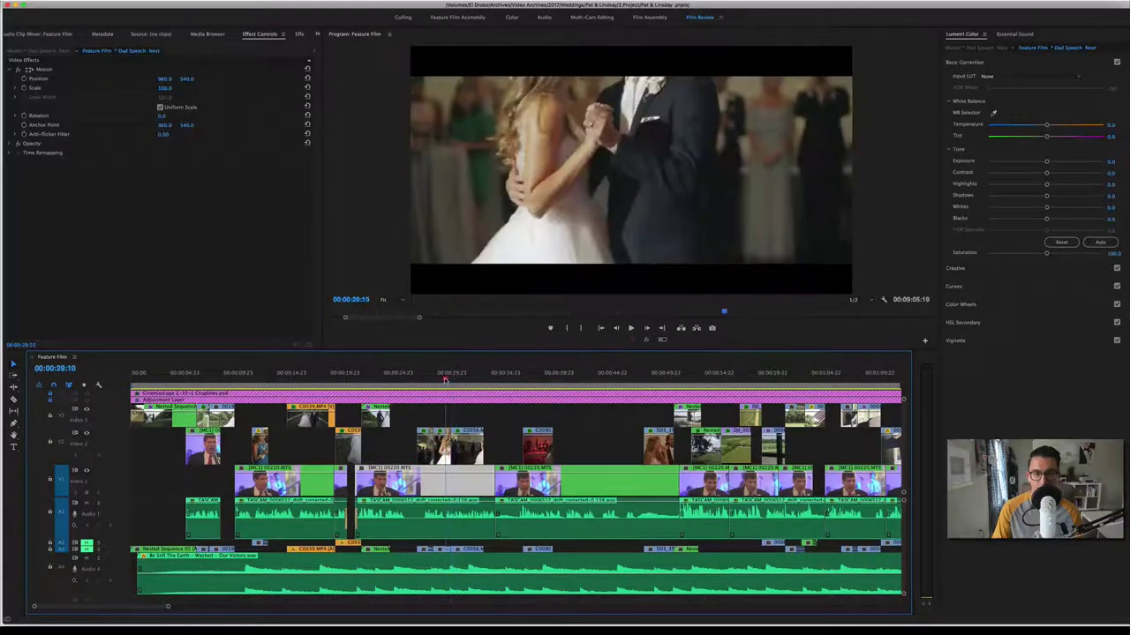
pyautogui.press('space')
pyautogui.click(442, 378)
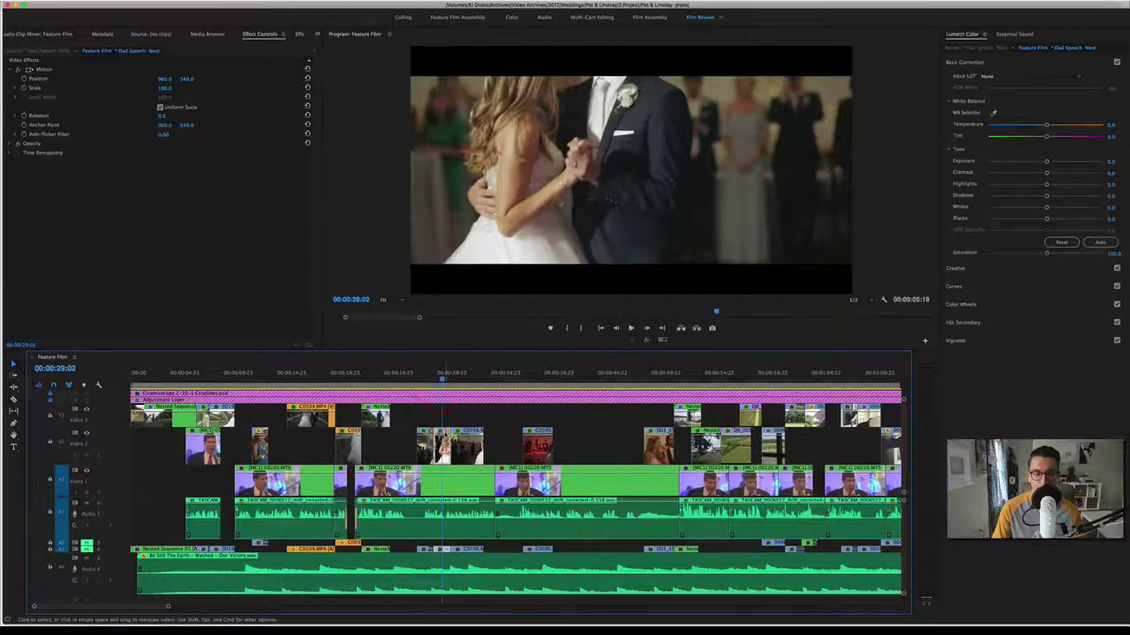
# Step: Collapse and bypass Lumetri Color on SD3_3542.MOV, then play the first dance ungraded
pyautogui.click(445, 449)
pyautogui.click(12, 163)
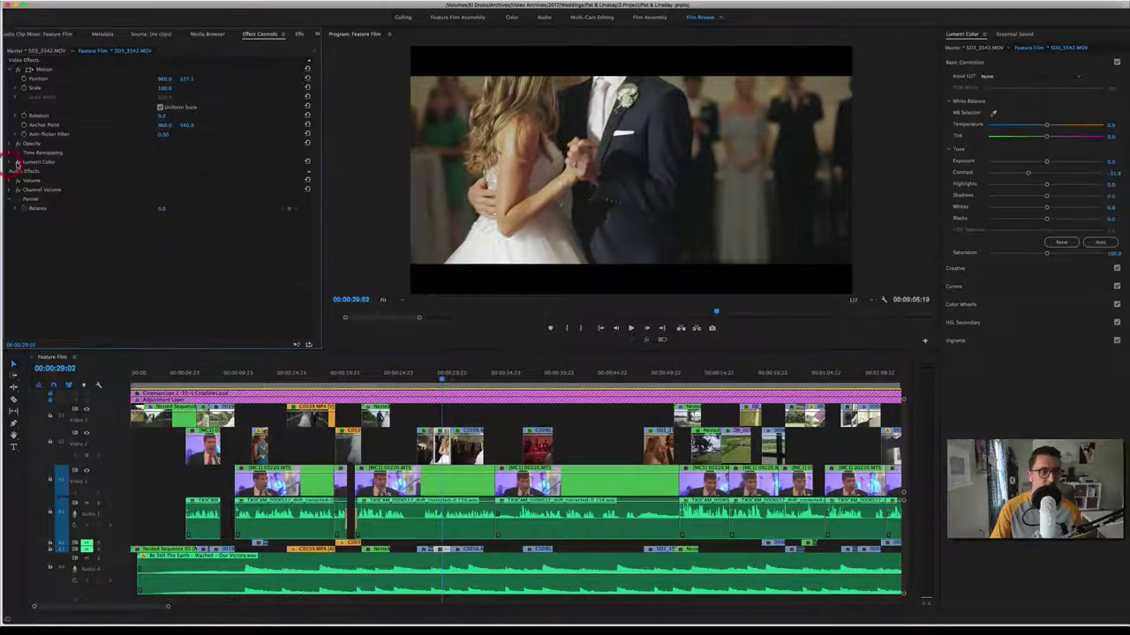
pyautogui.click(18, 163)
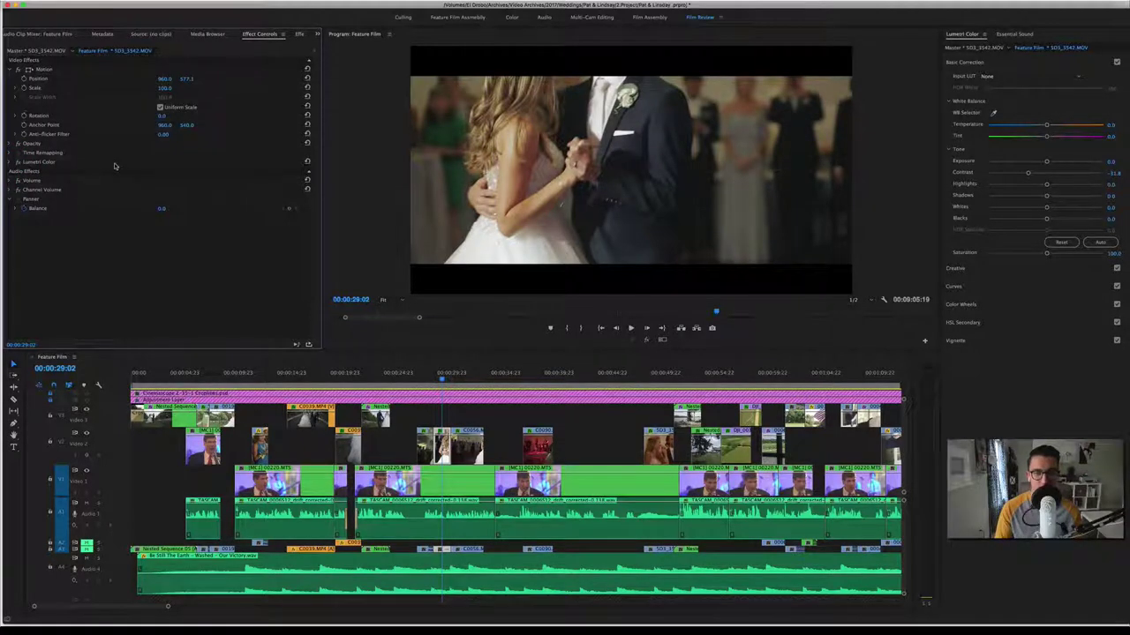
pyautogui.press('space')
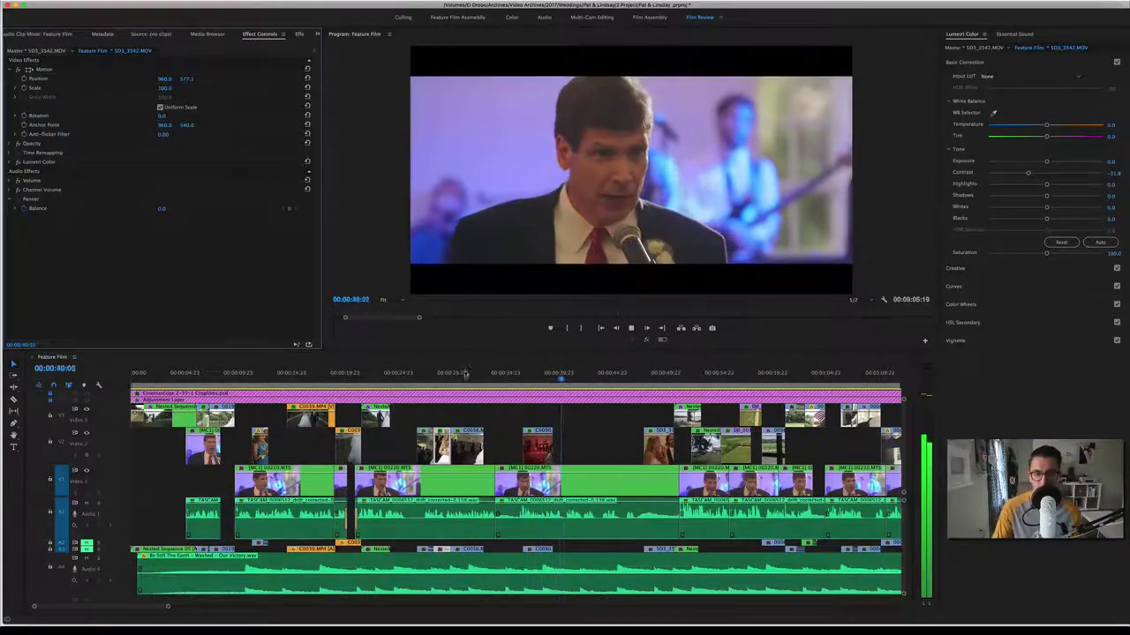
# Step: Stop at 00:00:41:17, then play through the speech and stop at 00:00:49:18
pyautogui.click(563, 555)
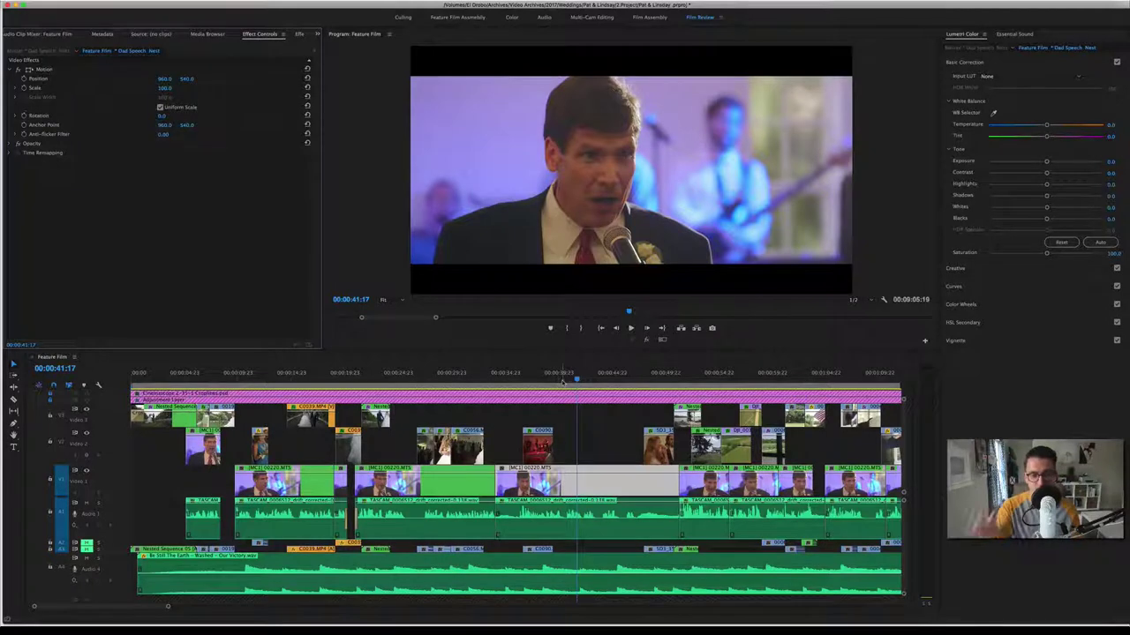
pyautogui.press('space')
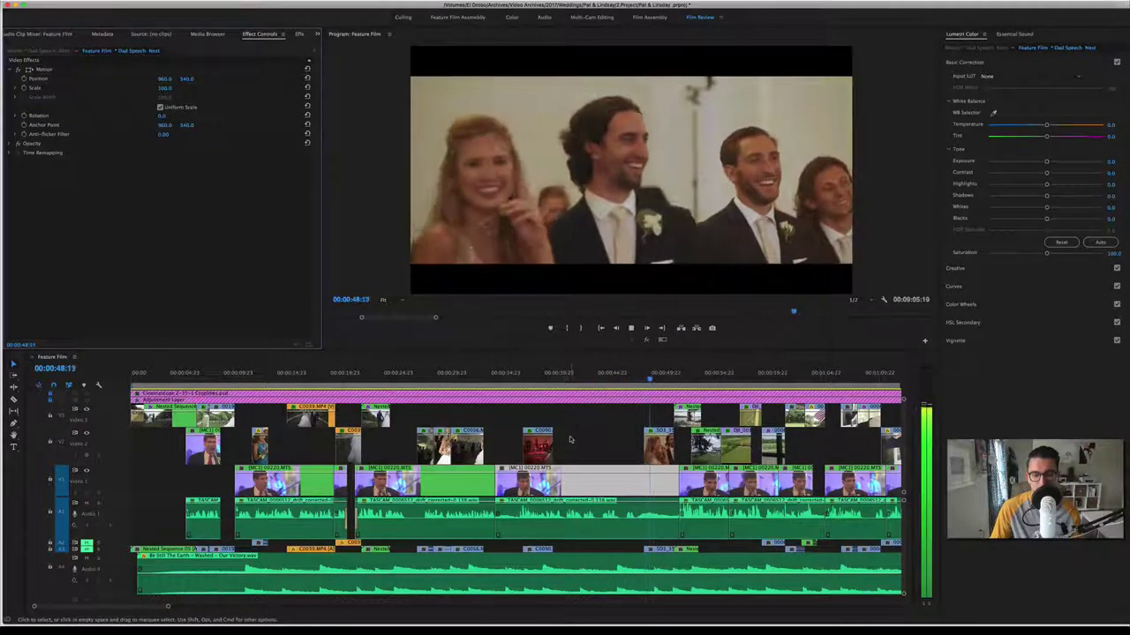
pyautogui.press('space')
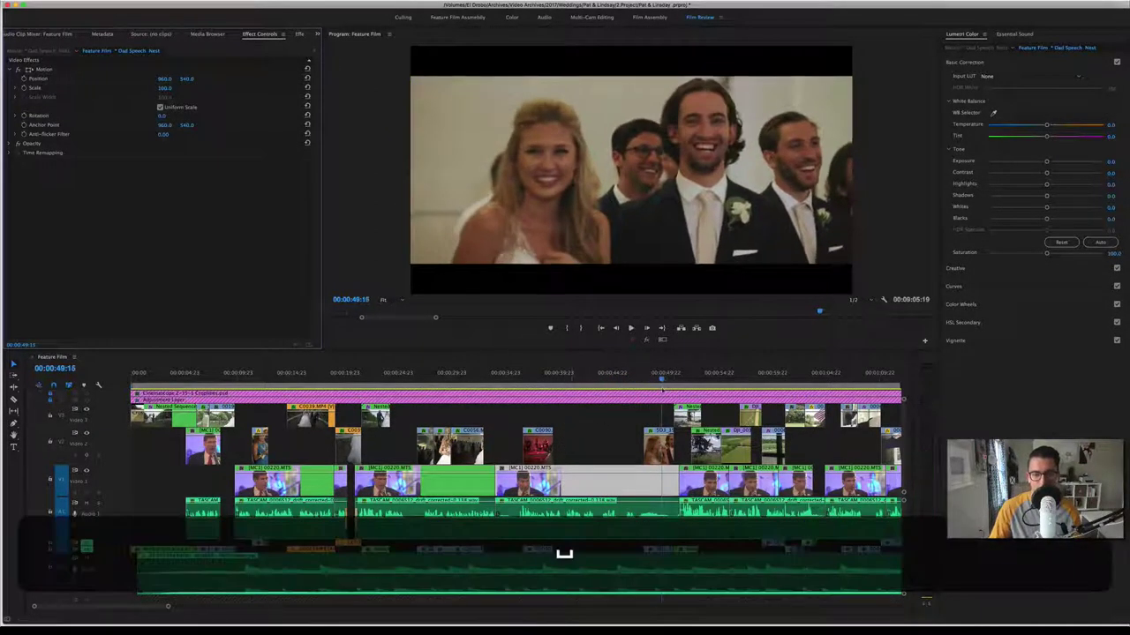
# Step: Toggle SD3_3552.MOV's Lumetri Color off and back on, then play on to the lake shot
pyautogui.click(658, 445)
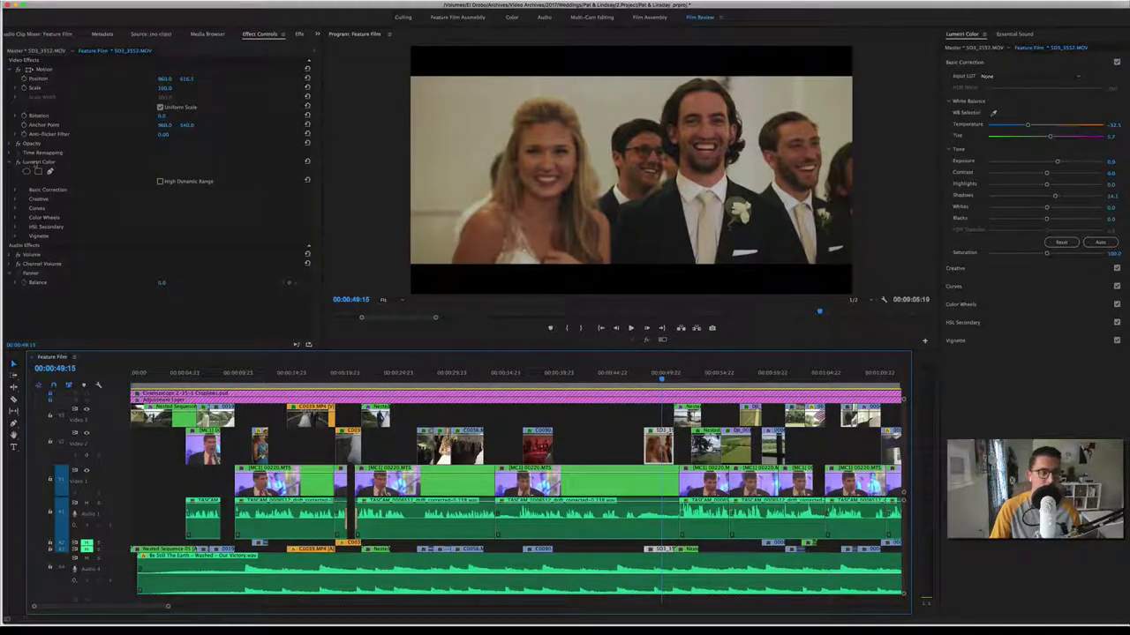
pyautogui.click(17, 162)
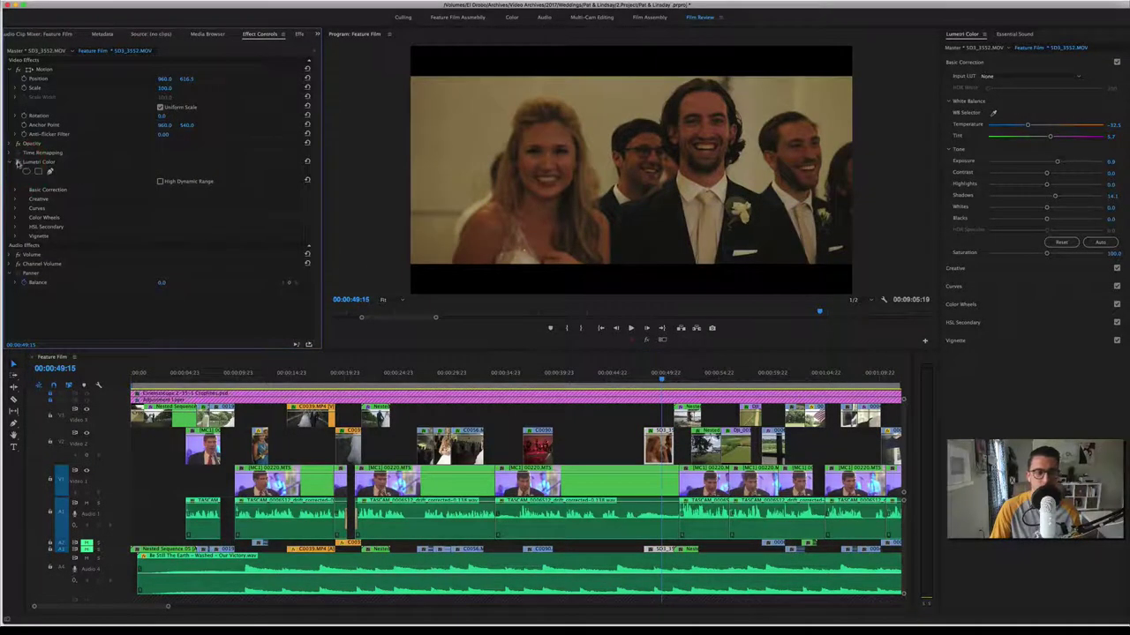
pyautogui.click(18, 162)
pyautogui.click(53, 164)
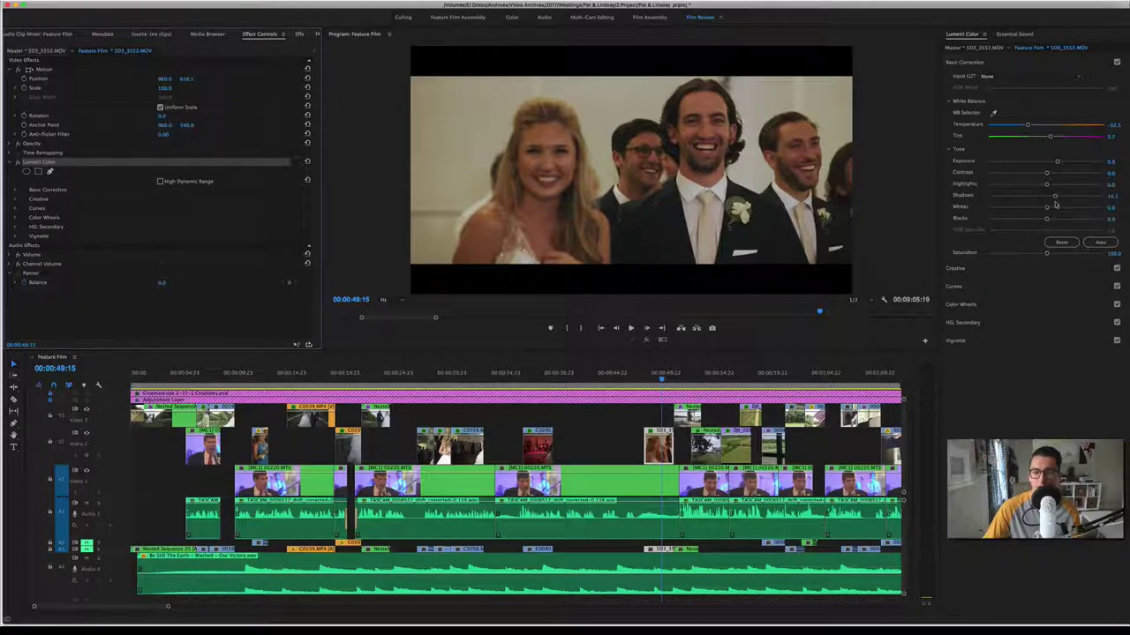
pyautogui.press('space')
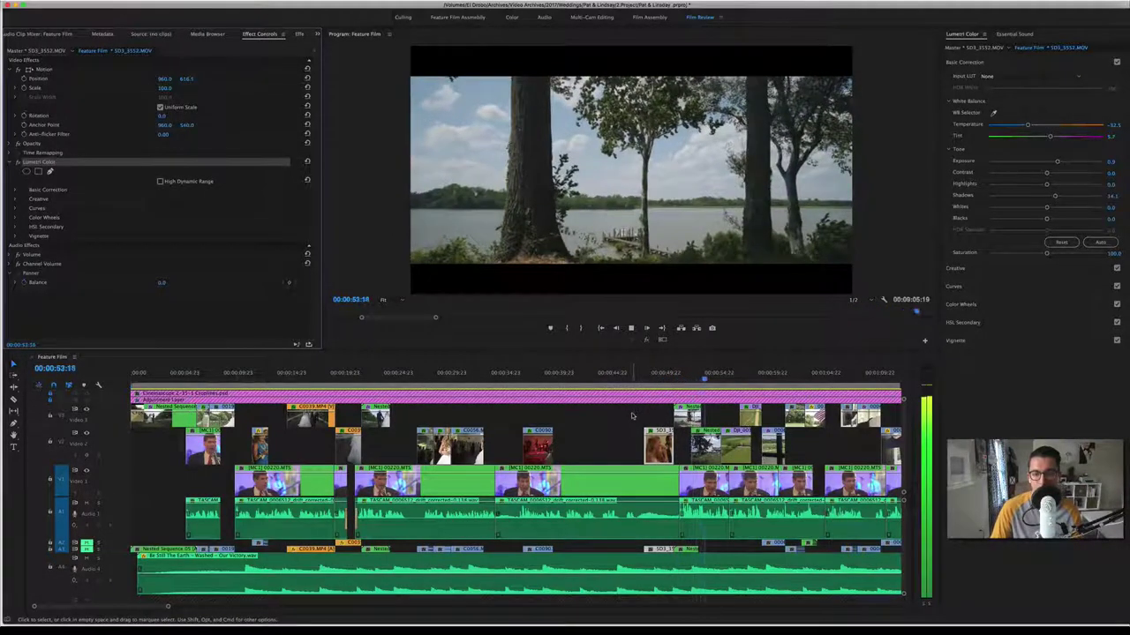
# Step: Return to 00:00:51:21, inspect the Nested Sequence 04 clip's effects on V3, and play the tree shot
pyautogui.press('space')
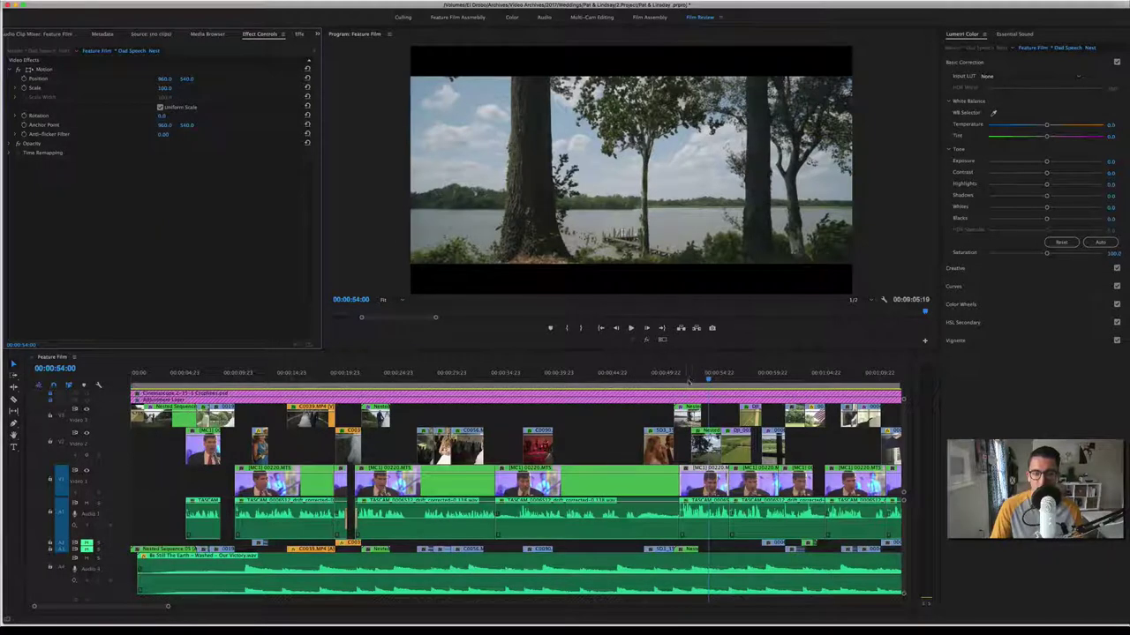
pyautogui.click(687, 380)
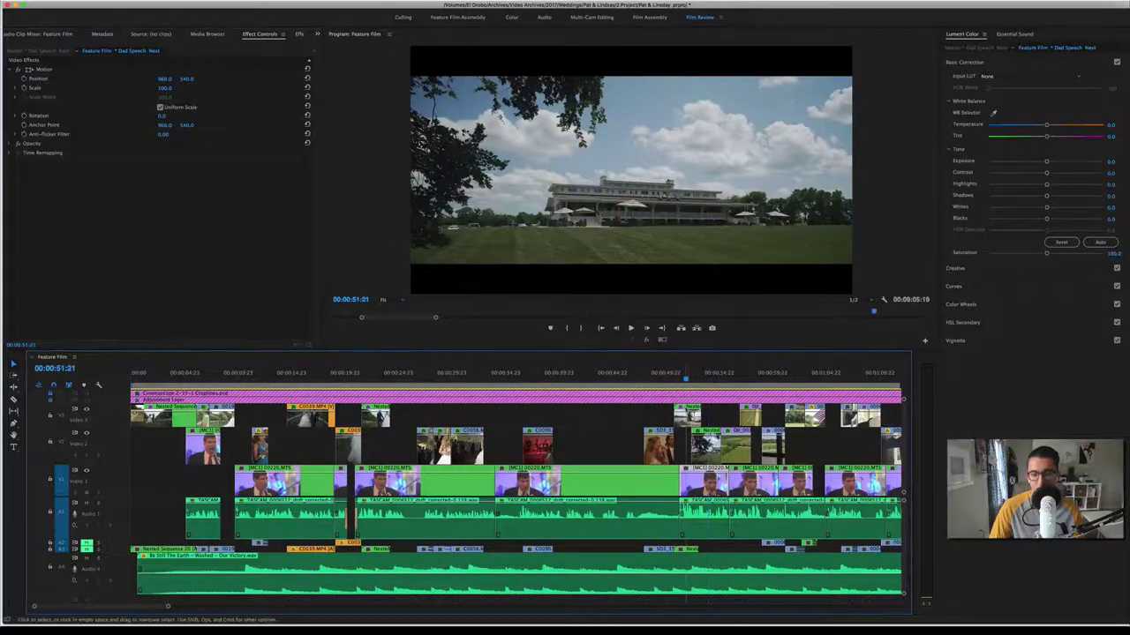
pyautogui.click(688, 411)
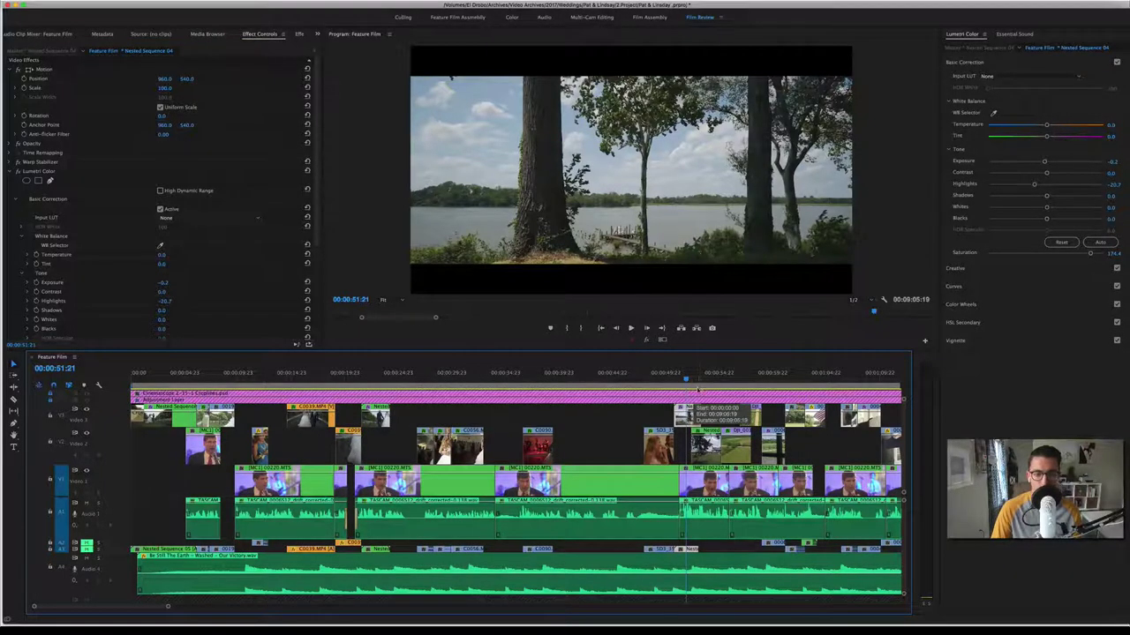
pyautogui.click(15, 172)
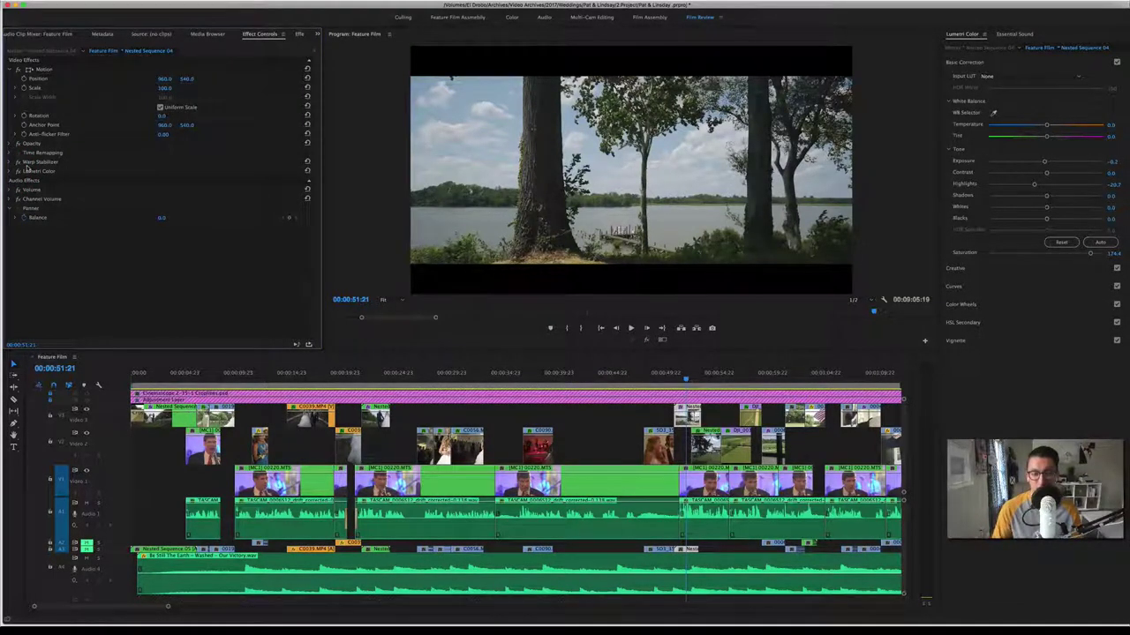
pyautogui.press('space')
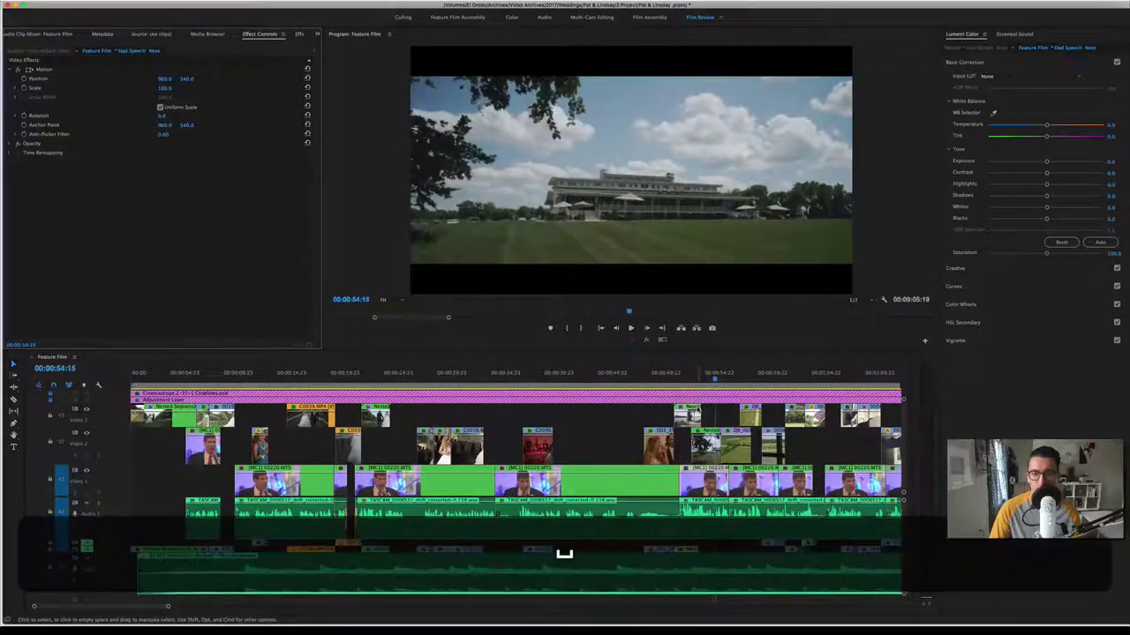
# Step: Replay the building shot from 00:00:53:08, stopping on the aerial farmland shot at 00:00:56:09
pyautogui.press('space')
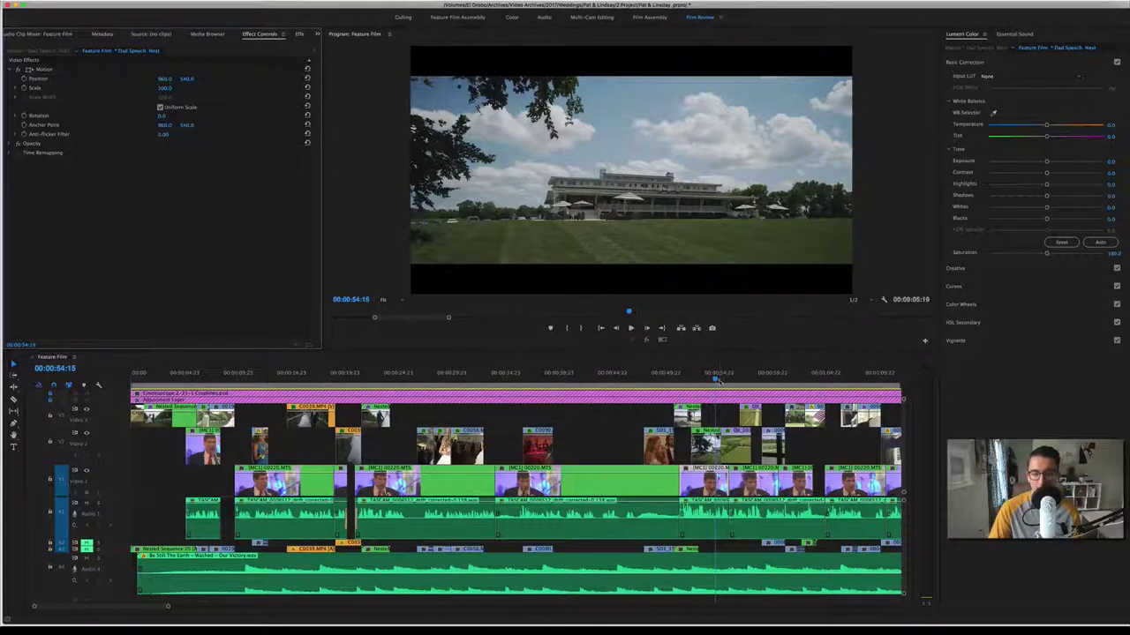
pyautogui.moveTo(716, 379); pyautogui.dragTo(699, 372)
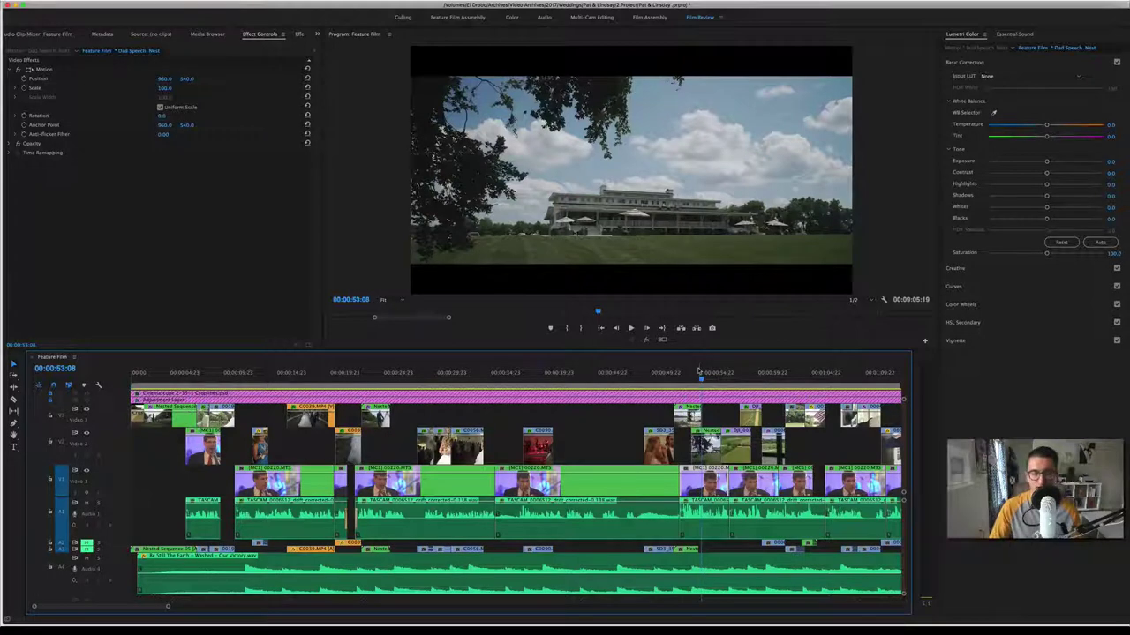
pyautogui.press('space')
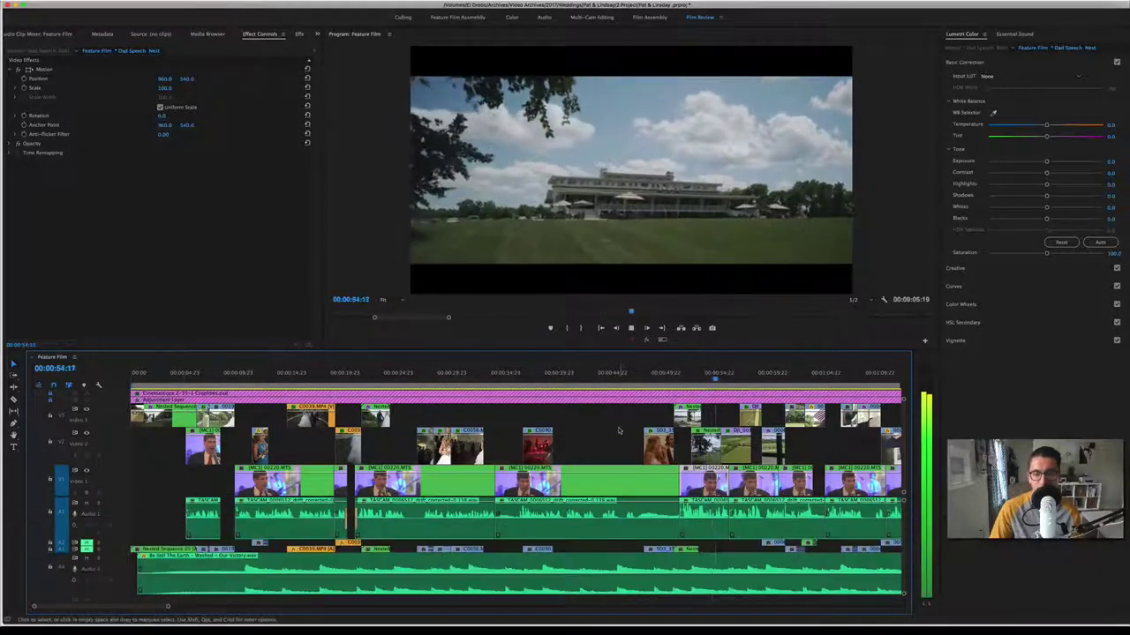
pyautogui.press('space')
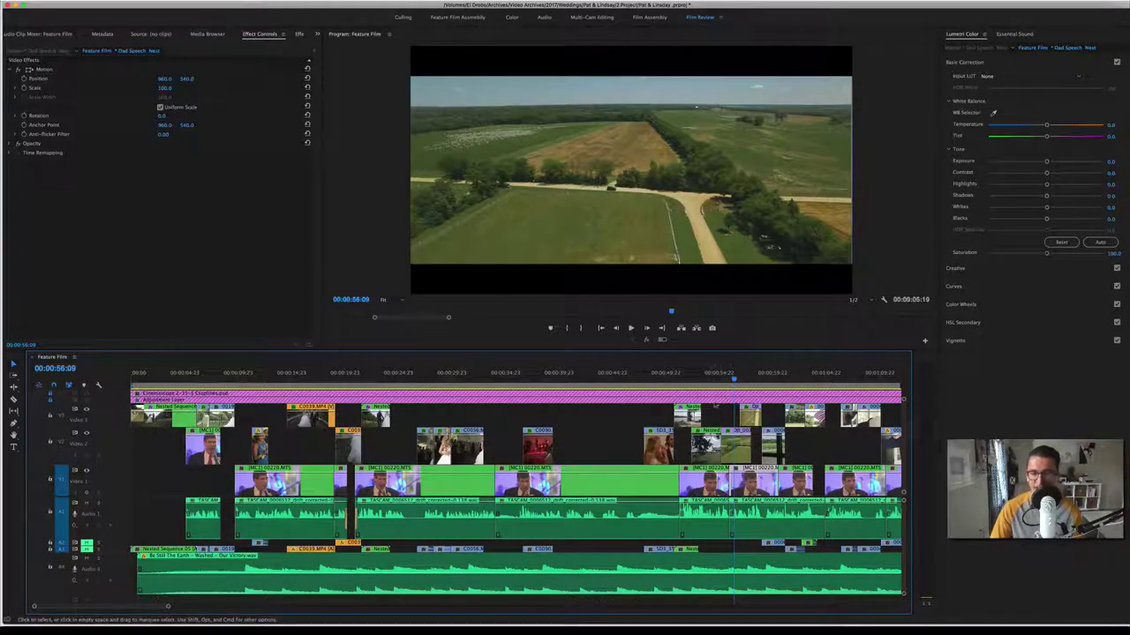
# Step: Toggle Global FX Mute off and on, then play the aerial shot to 00:01:00:05
pyautogui.click(647, 340)
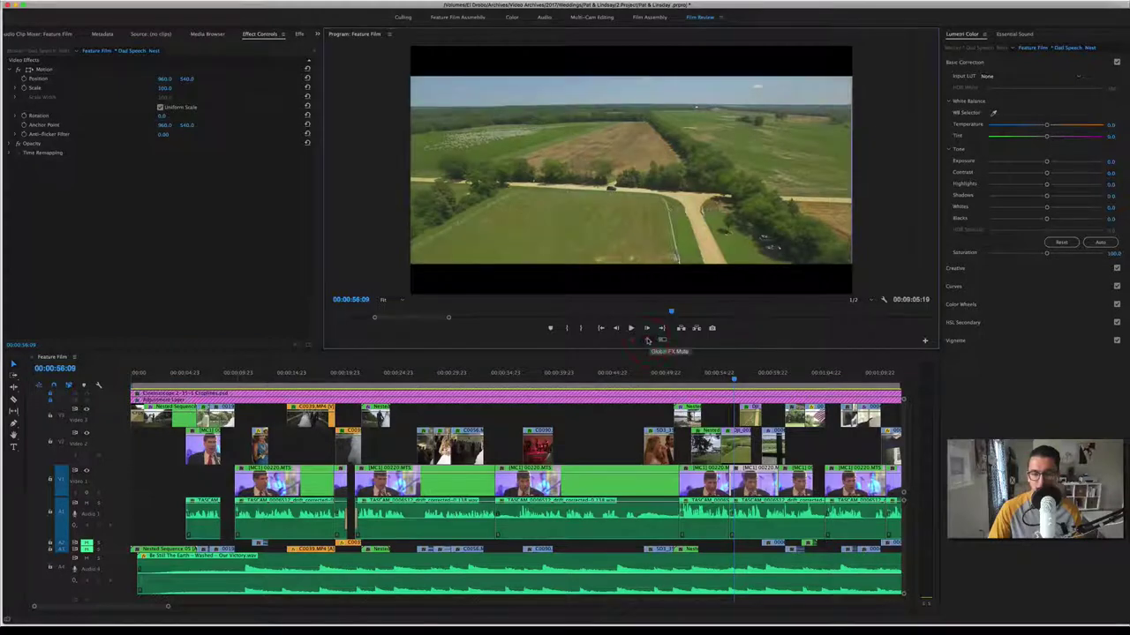
pyautogui.click(646, 340)
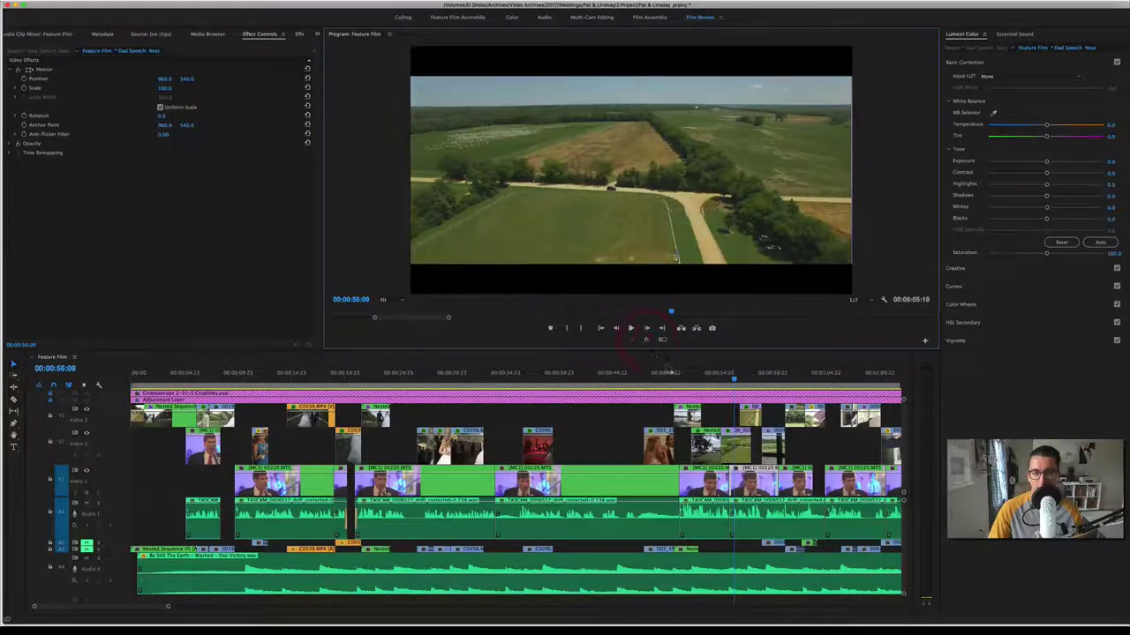
pyautogui.press('space')
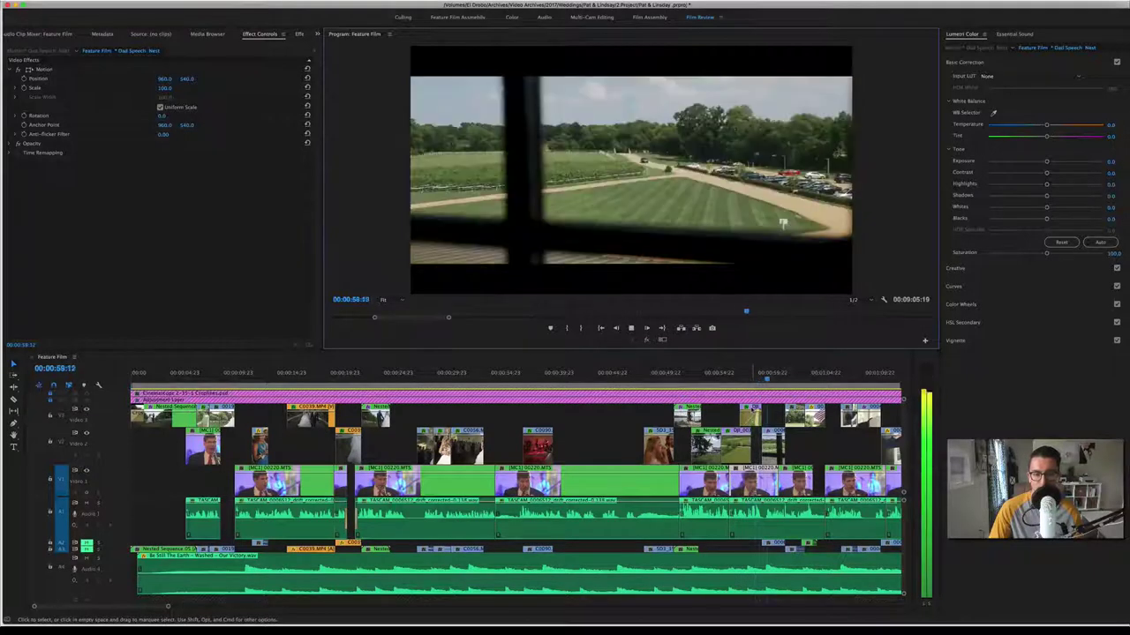
pyautogui.press('space')
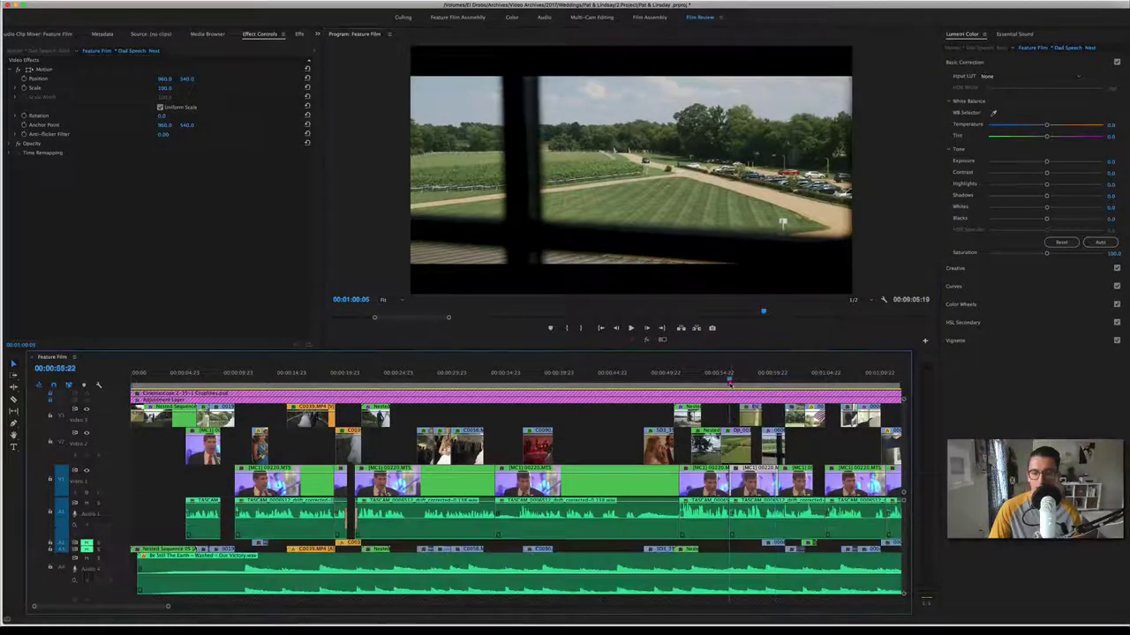
# Step: Jump back to 00:00:55:22 and play through the aerial-to-window cut
pyautogui.click(729, 377)
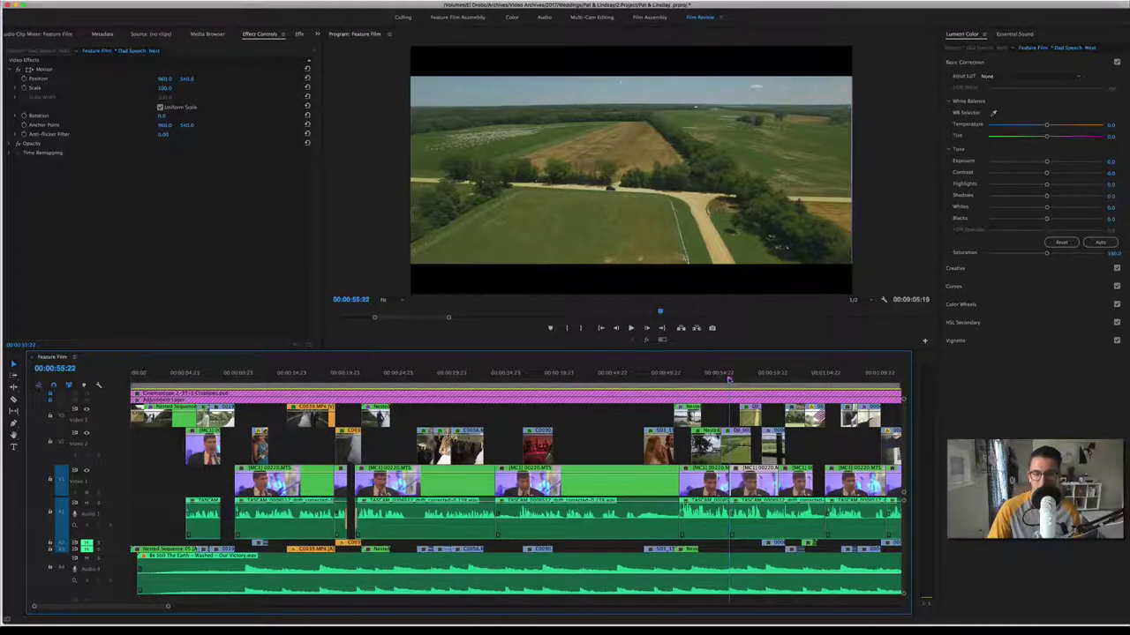
pyautogui.moveTo(729, 378); pyautogui.dragTo(738, 379)
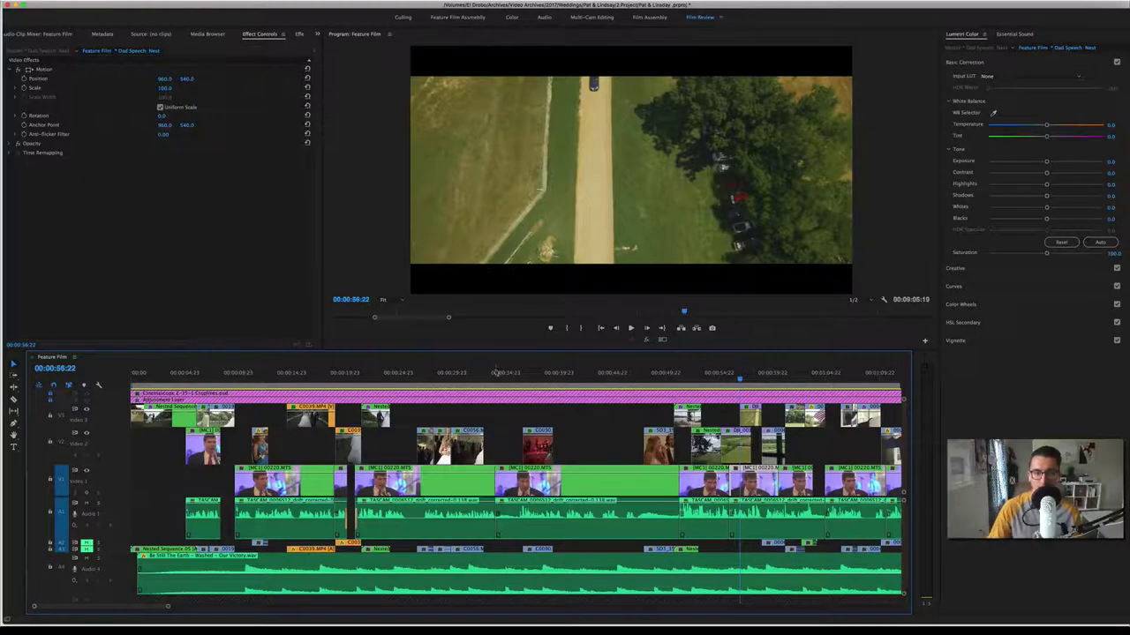
pyautogui.press('space')
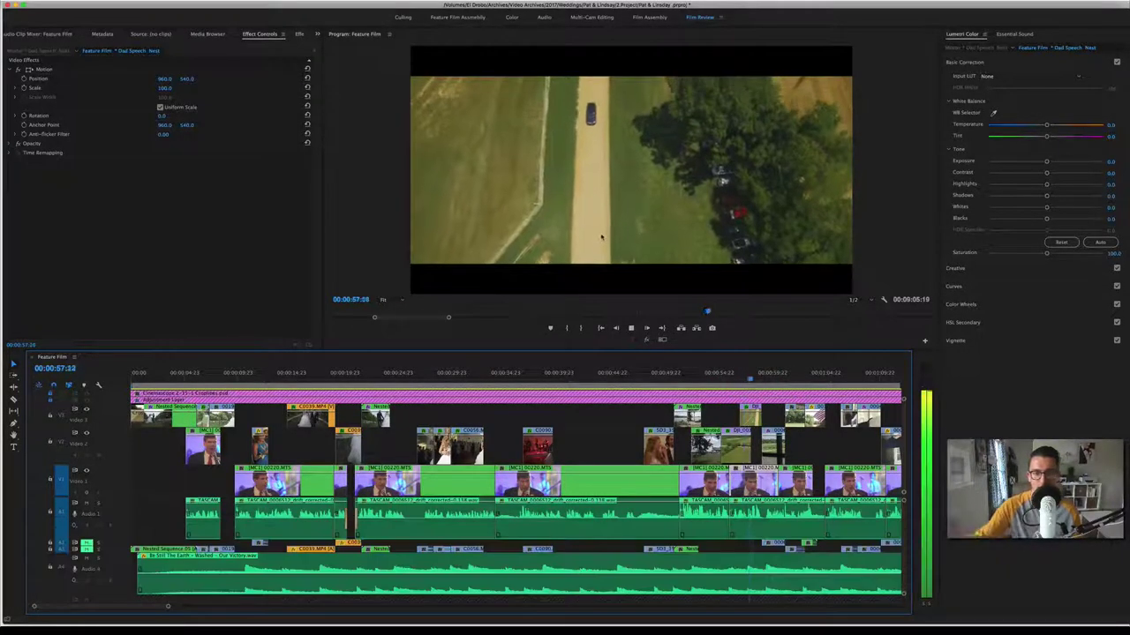
pyautogui.press('space')
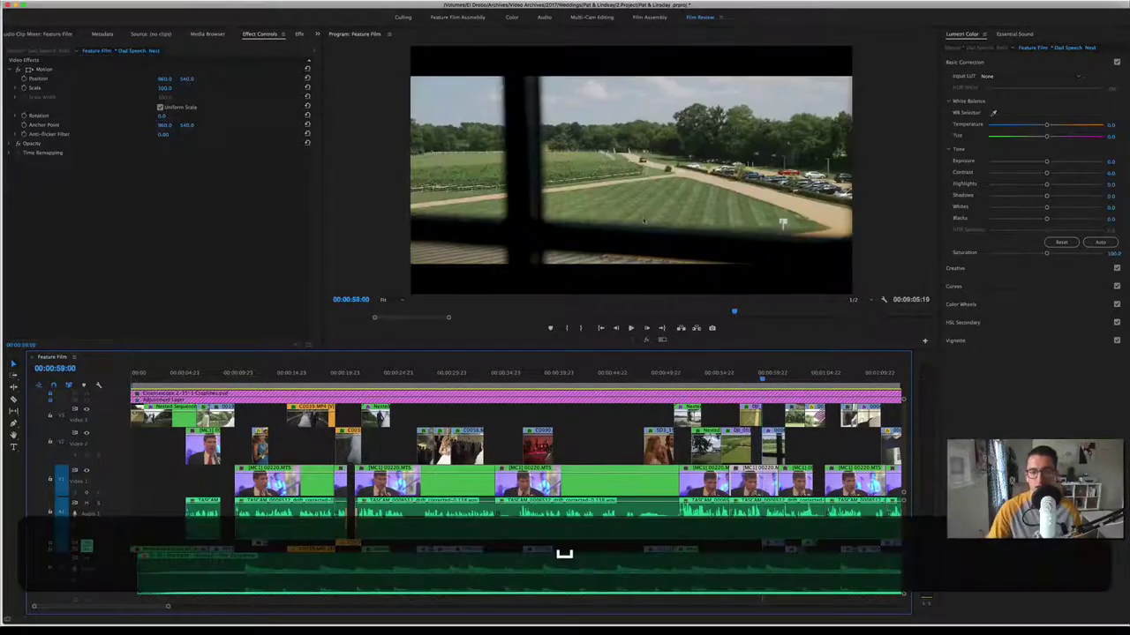
pyautogui.moveTo(756, 378); pyautogui.dragTo(766, 382)
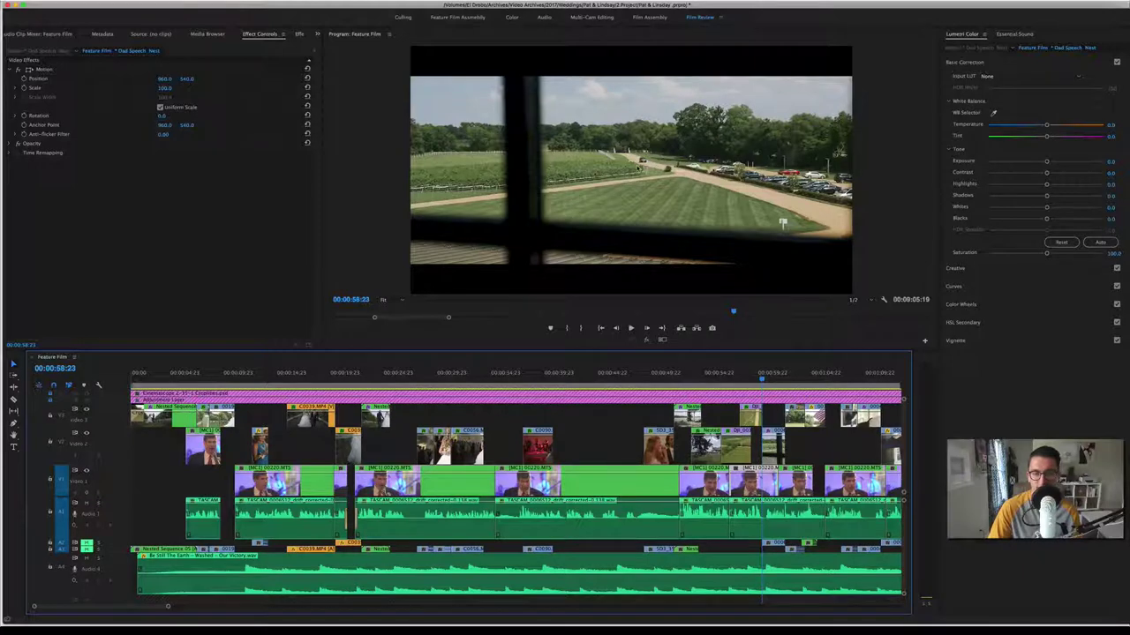
# Step: Rewind to 00:00:53:23 and replay the aerial road and window shots toward the flag shot
pyautogui.click(710, 378)
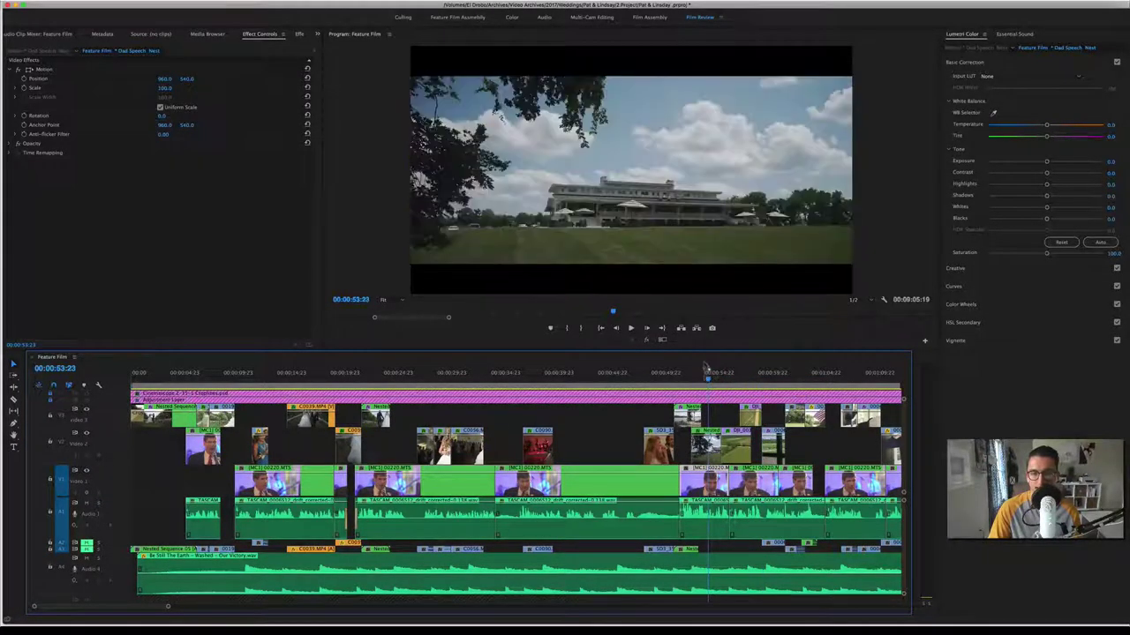
pyautogui.moveTo(731, 386); pyautogui.dragTo(751, 385)
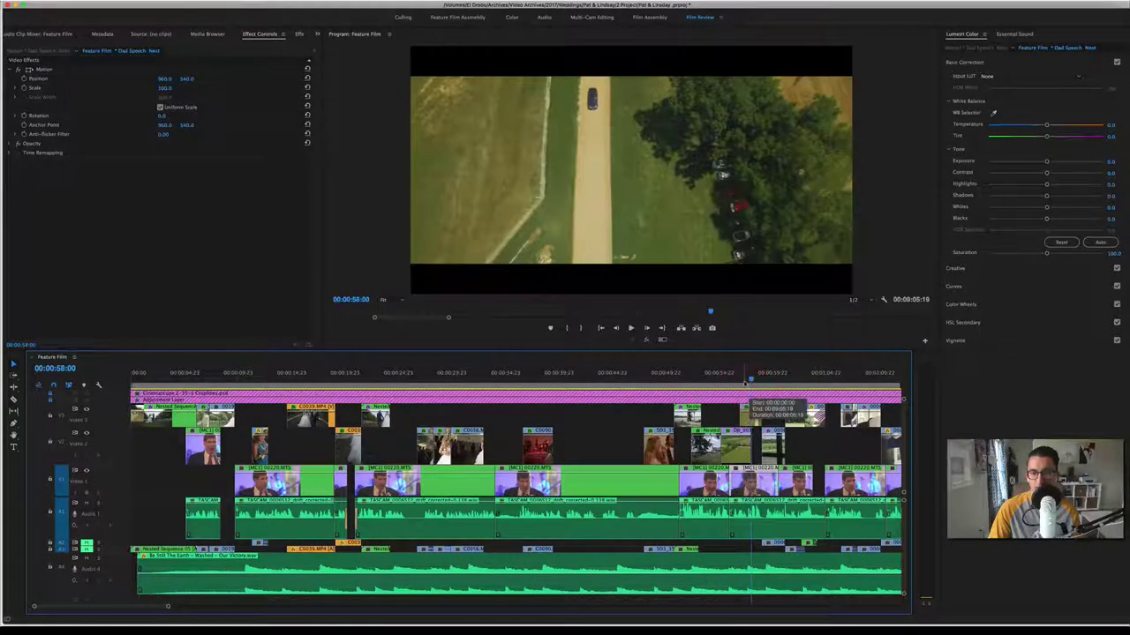
pyautogui.press('space')
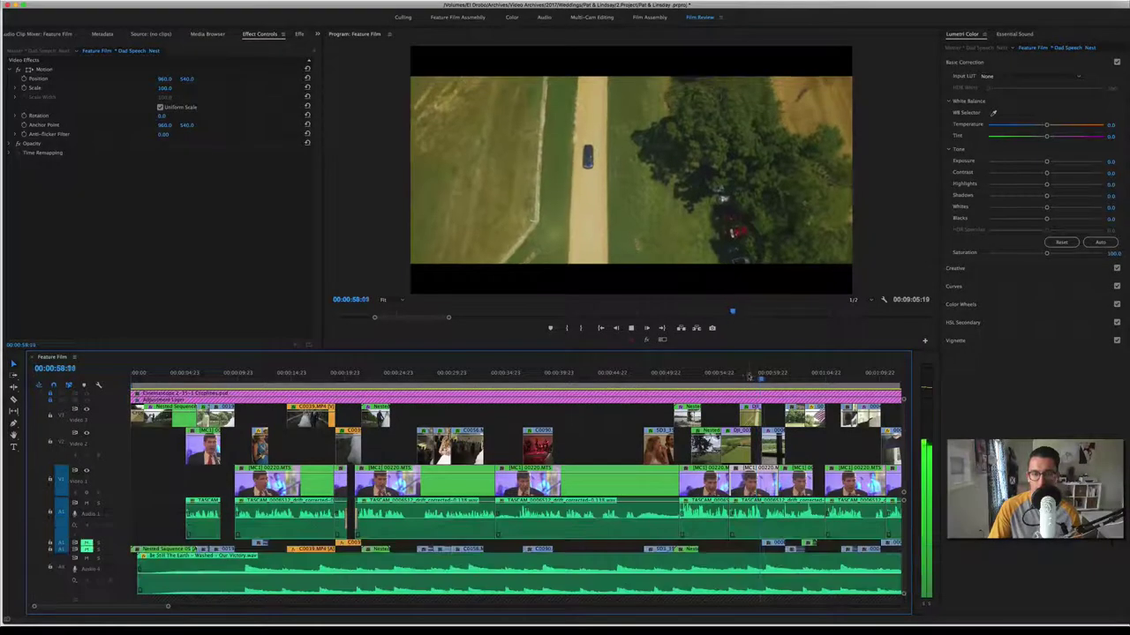
pyautogui.press('space')
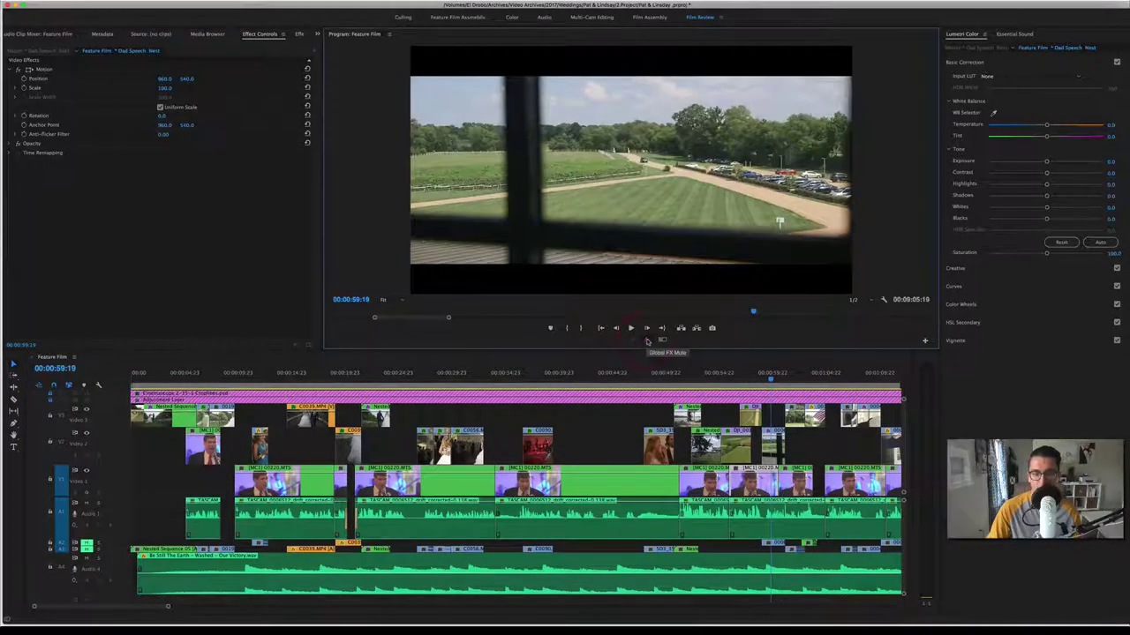
pyautogui.press('space')
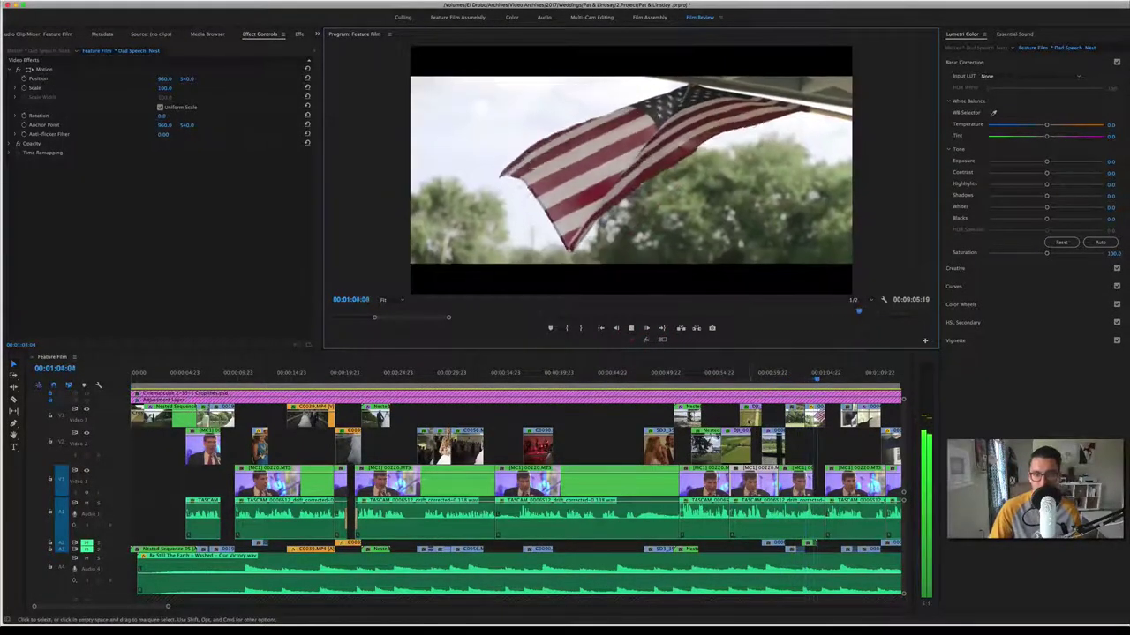
# Step: Stop on the flag shot and replay from 00:01:02:05 to the groom shot at 00:01:08:10
pyautogui.press('space')
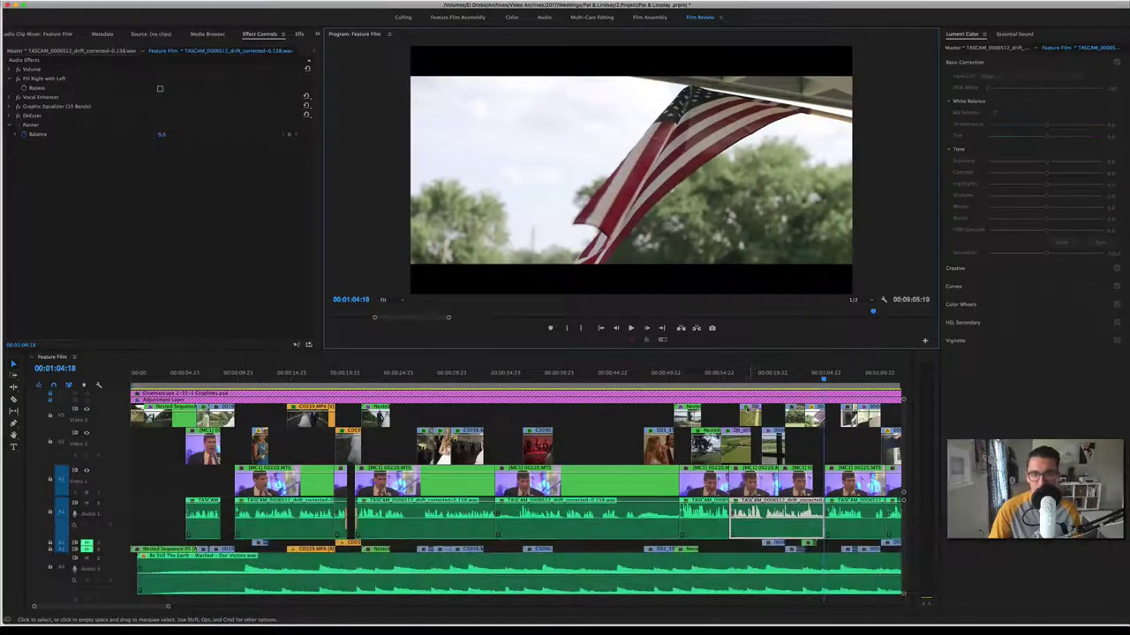
pyautogui.scroll(-2, 765, 412)
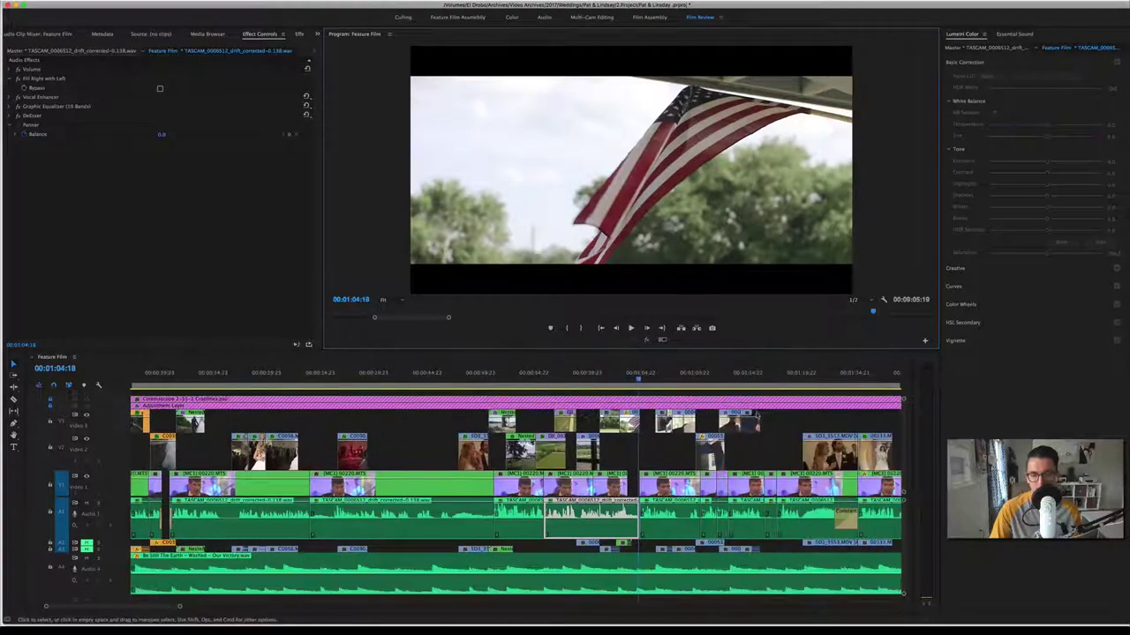
pyautogui.scroll(-2, 766, 413)
pyautogui.scroll(-2, 768, 414)
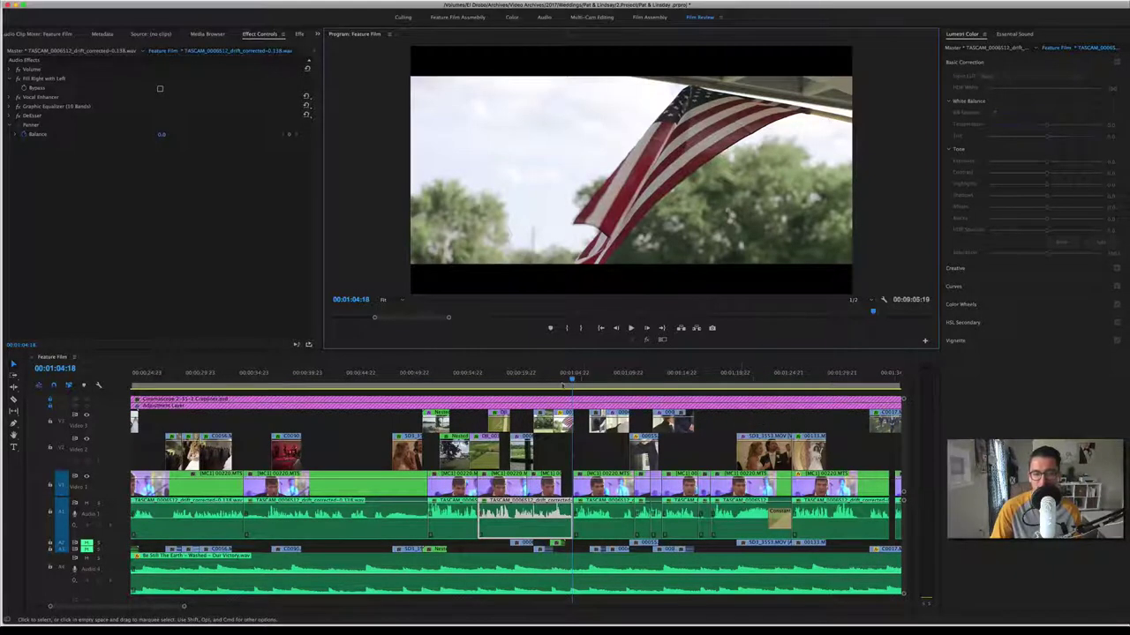
pyautogui.moveTo(561, 379); pyautogui.dragTo(544, 379)
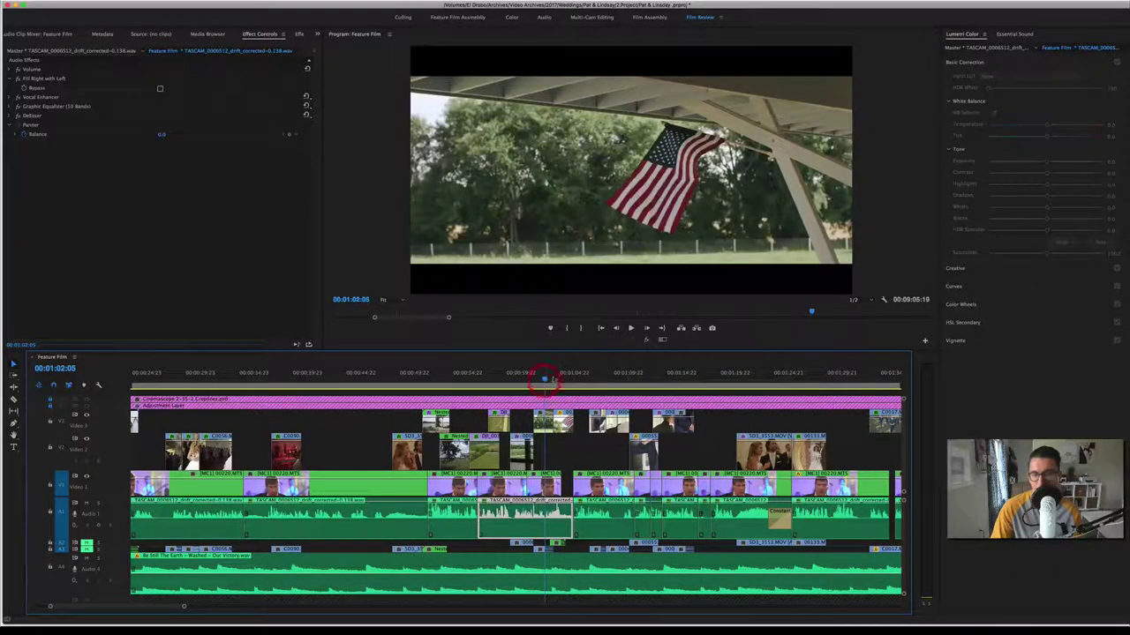
pyautogui.press('space')
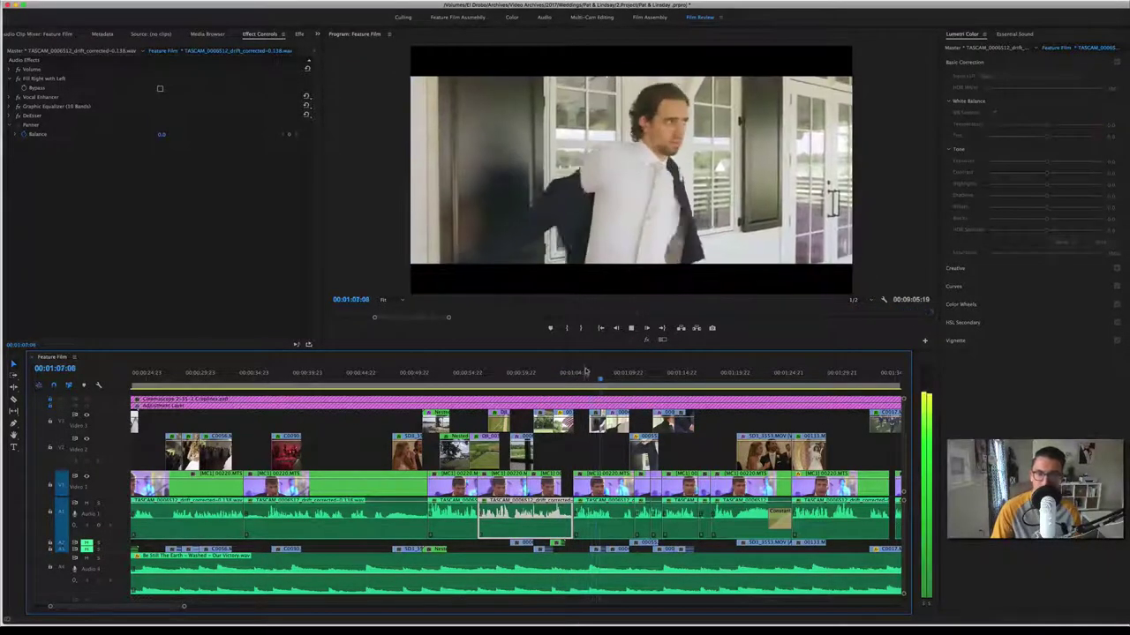
pyautogui.press('space')
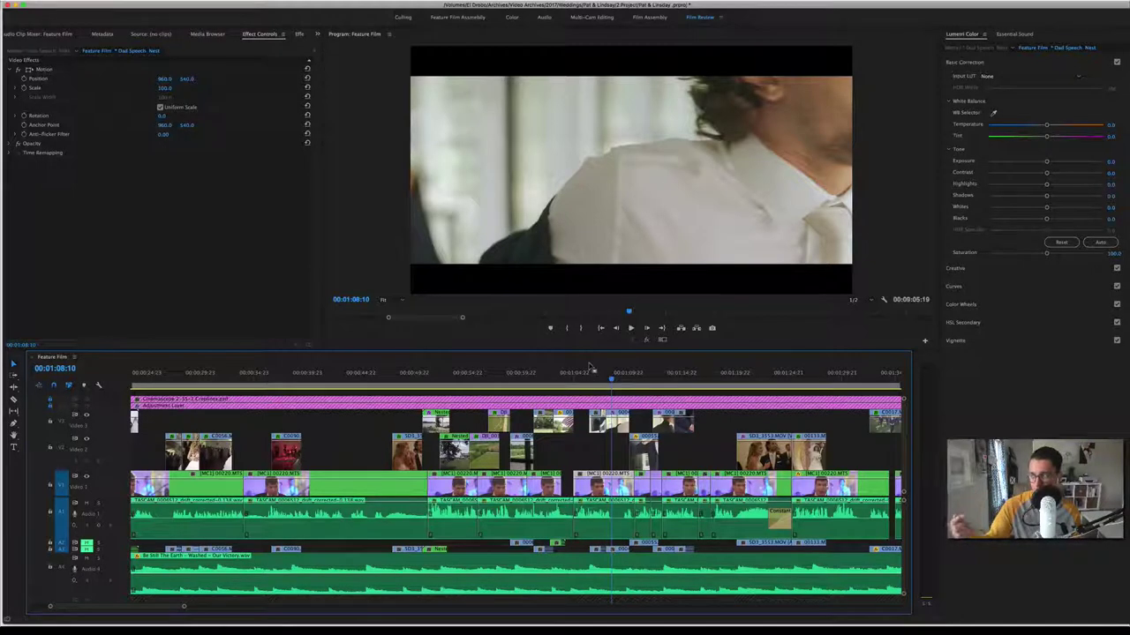
# Step: Rewind to 01:07:02 to rewatch the groom's getting-ready shots, then continue playing toward 01:24:14
pyautogui.press('space')
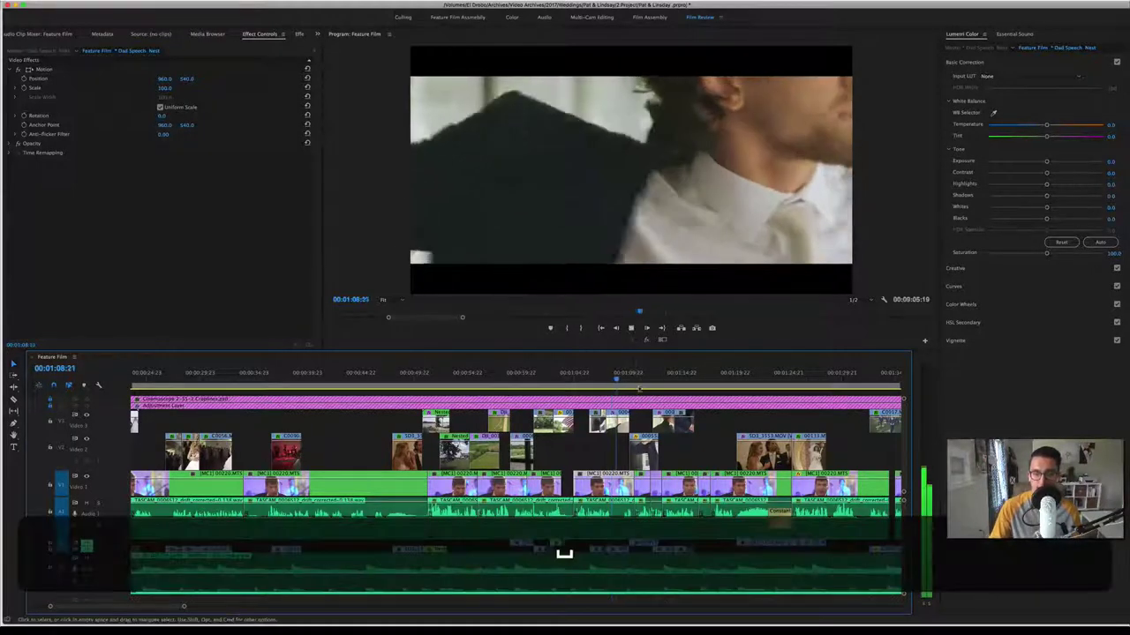
pyautogui.press('space')
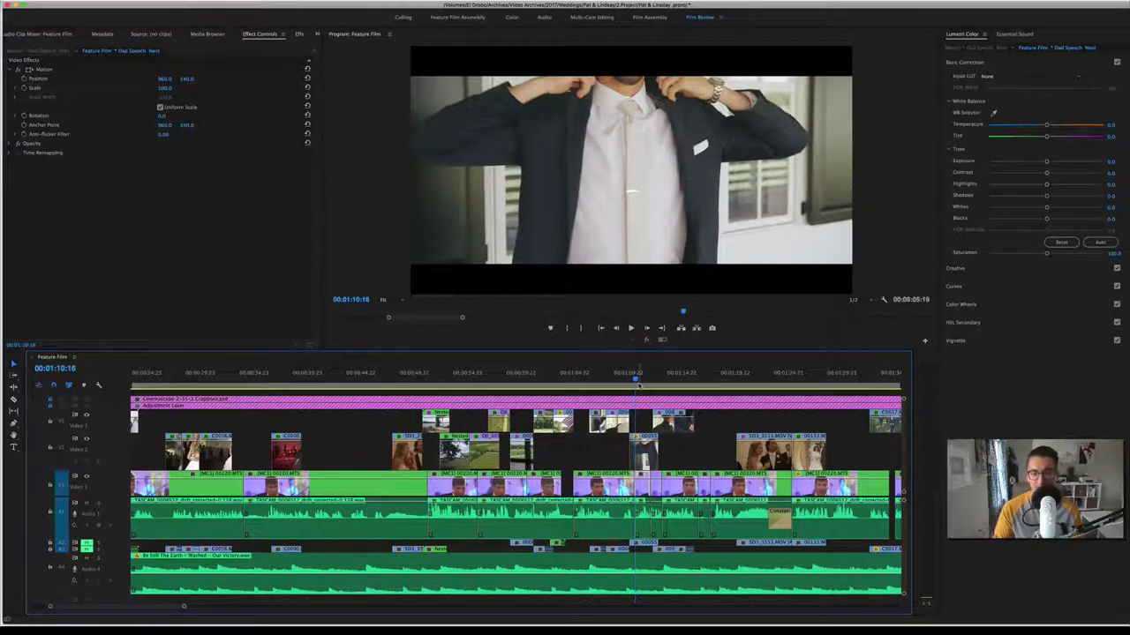
pyautogui.click(598, 379)
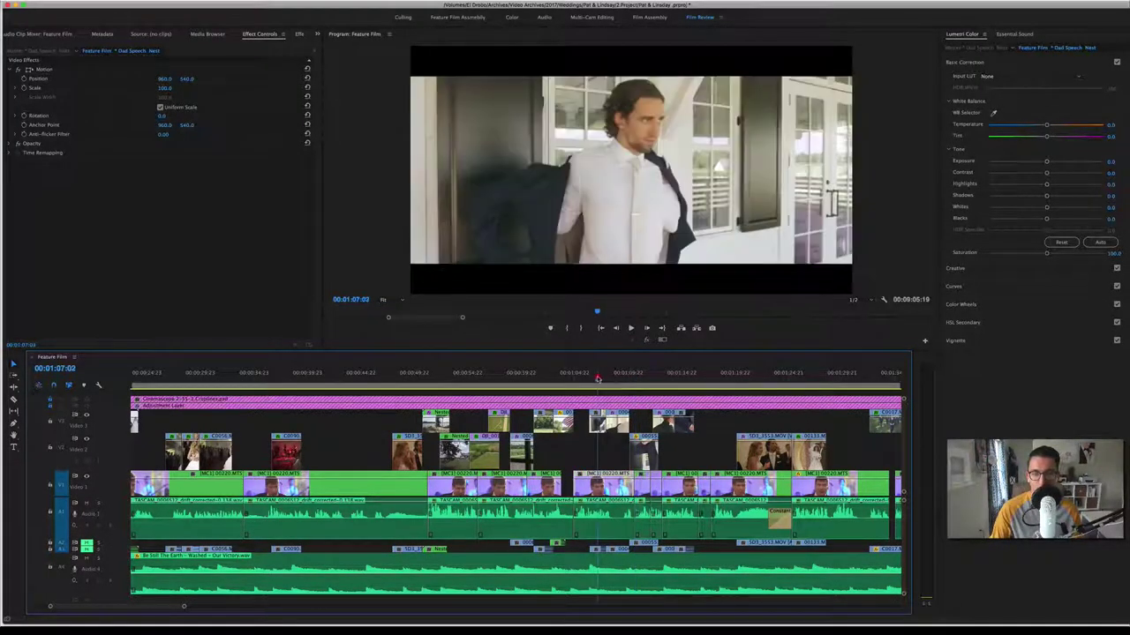
pyautogui.press('space')
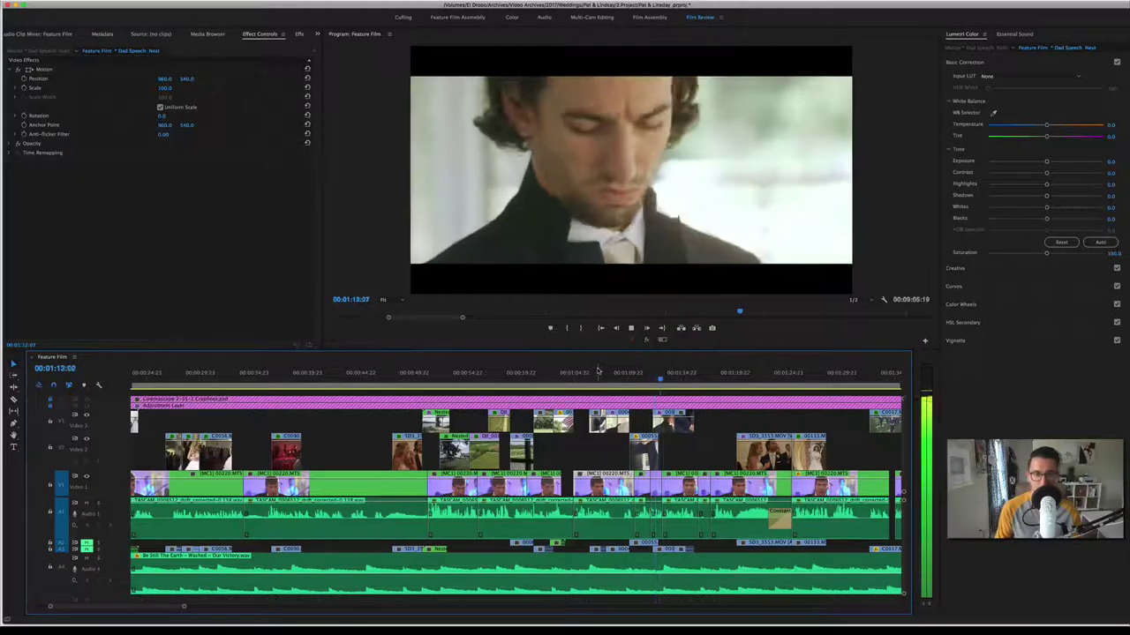
pyautogui.press('space')
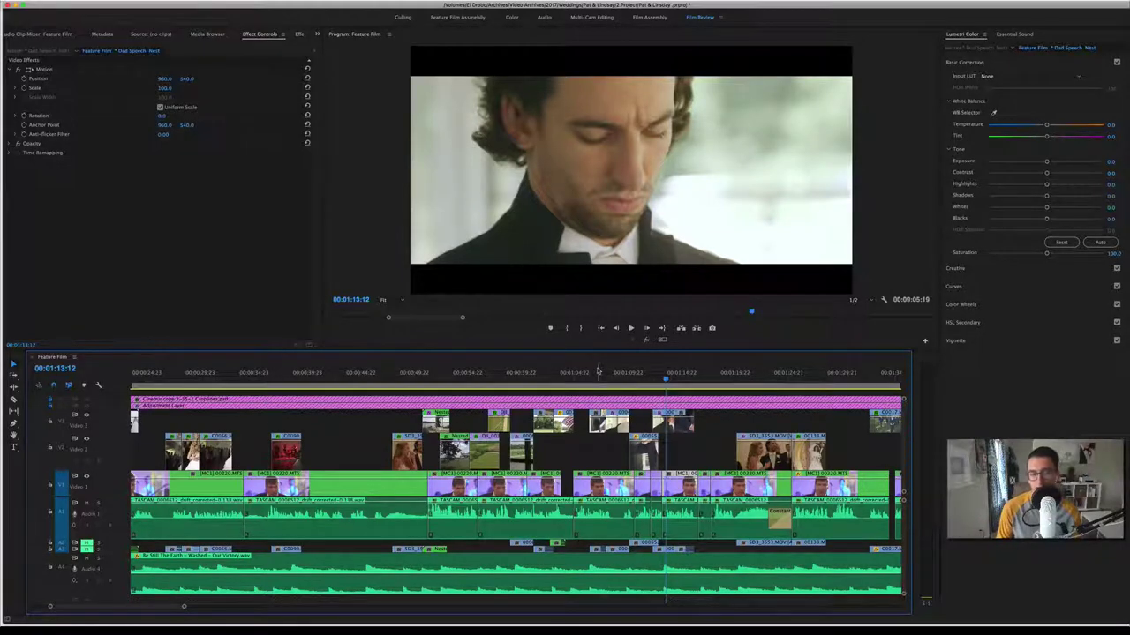
pyautogui.press('space')
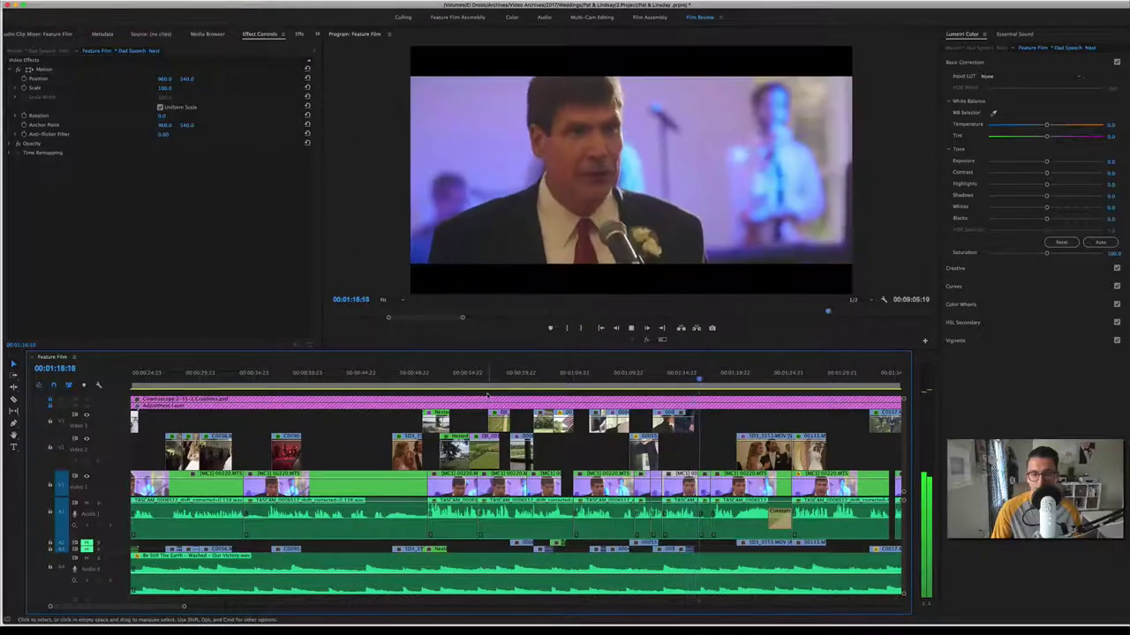
pyautogui.hscroll(3, 742, 423)
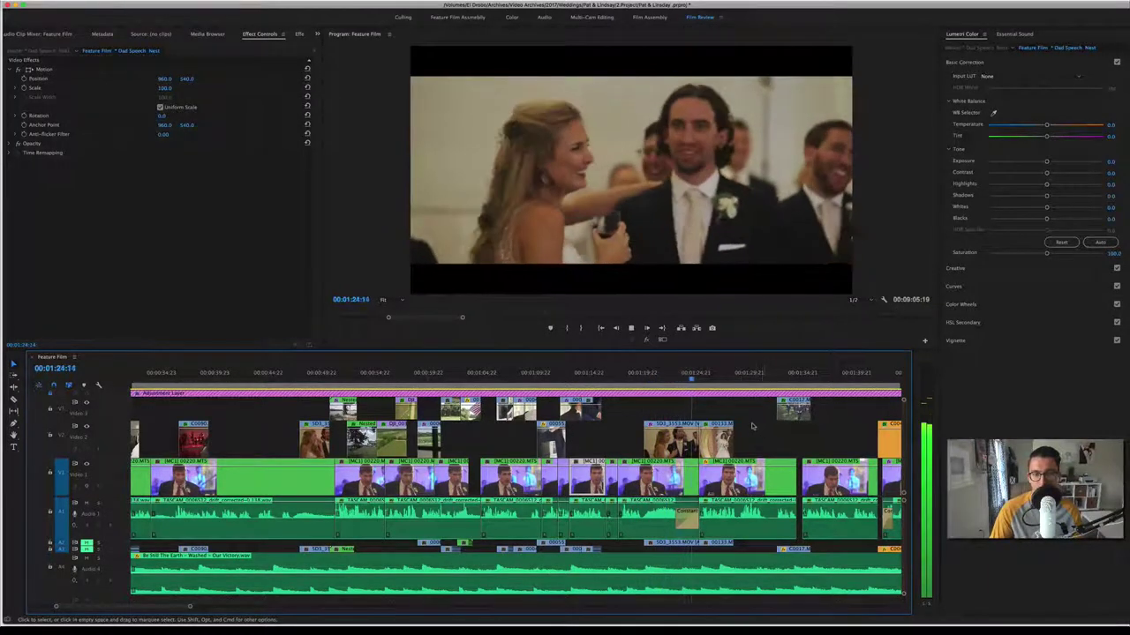
# Step: Stop on the speech reaction shot, then return to and review the old wedding photo clip
pyautogui.press('space')
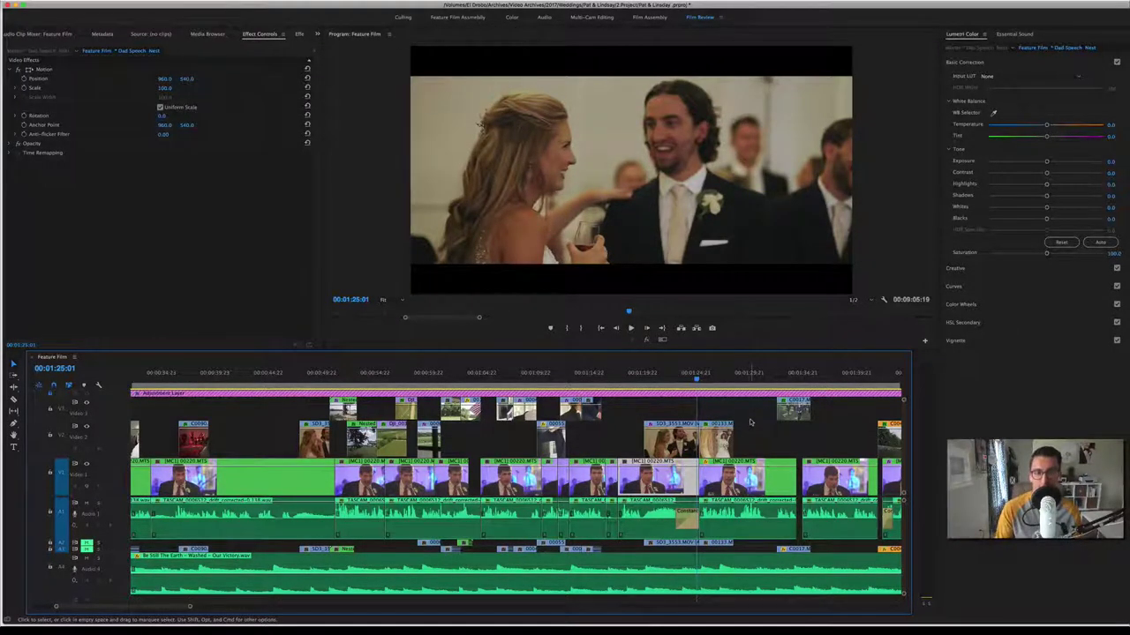
pyautogui.press('space')
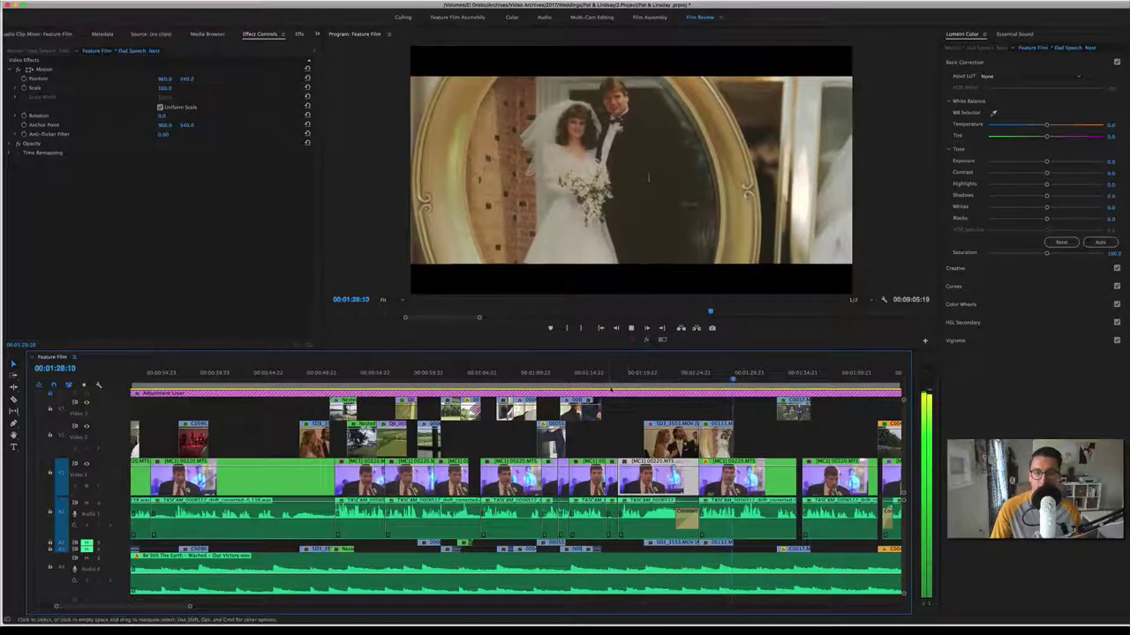
pyautogui.press('Up')
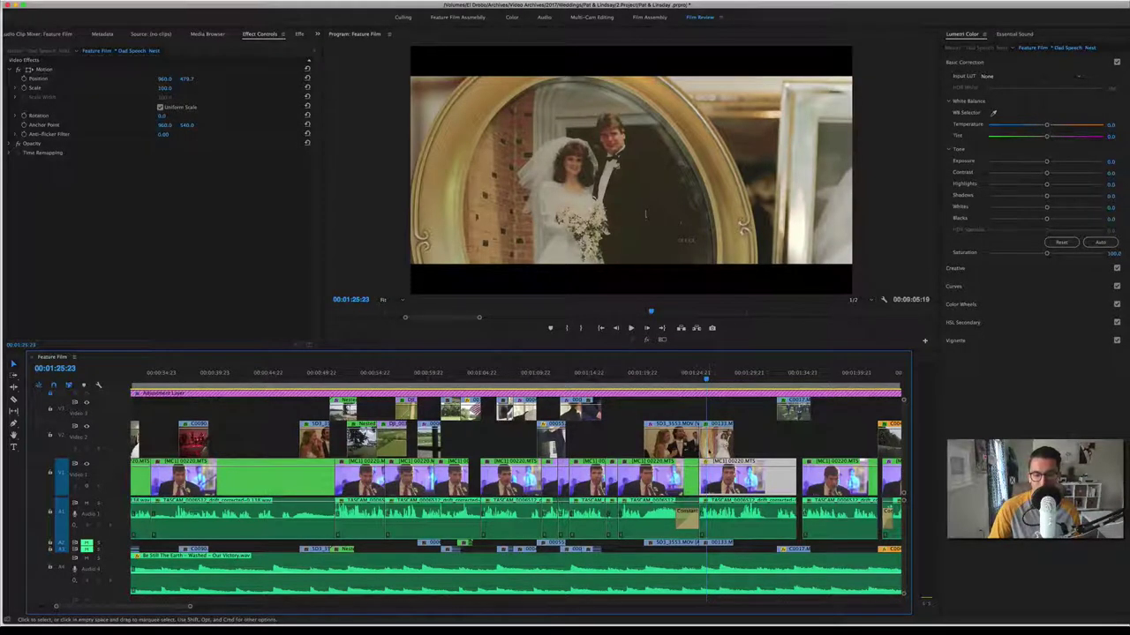
pyautogui.press('space')
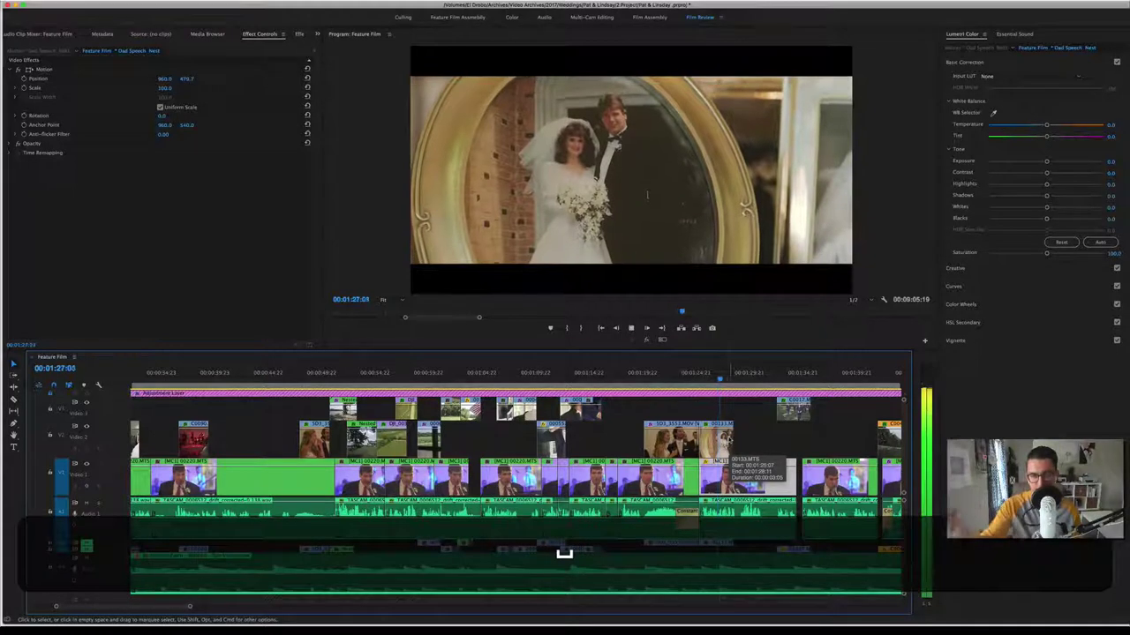
pyautogui.press('space')
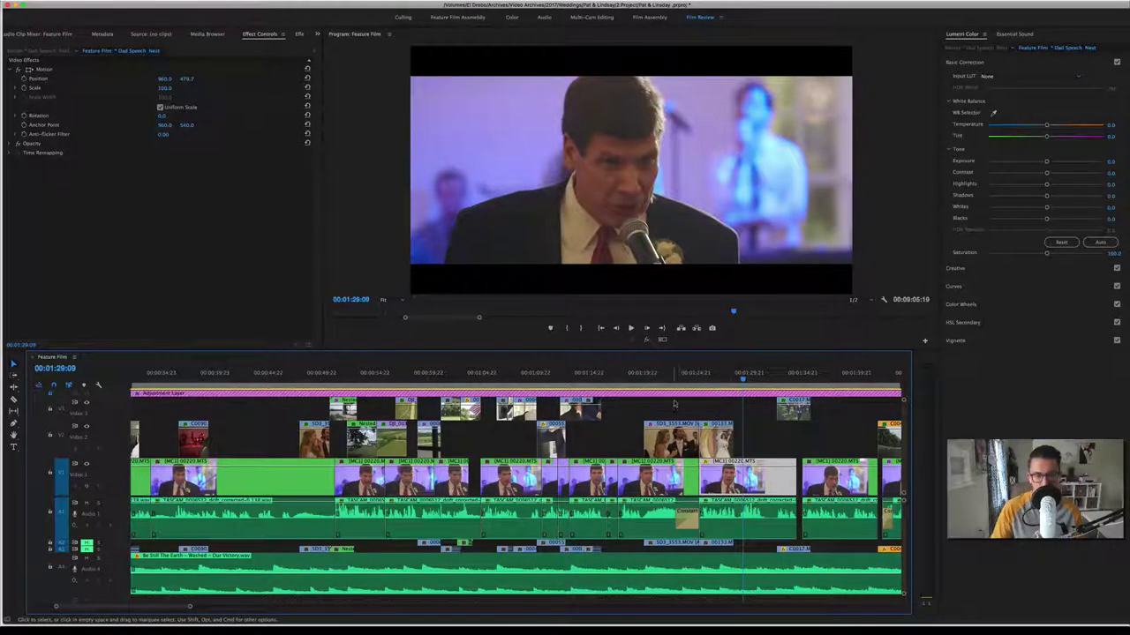
# Step: Play into the groomsmen walking shot and on toward the dad's speech
pyautogui.press('space')
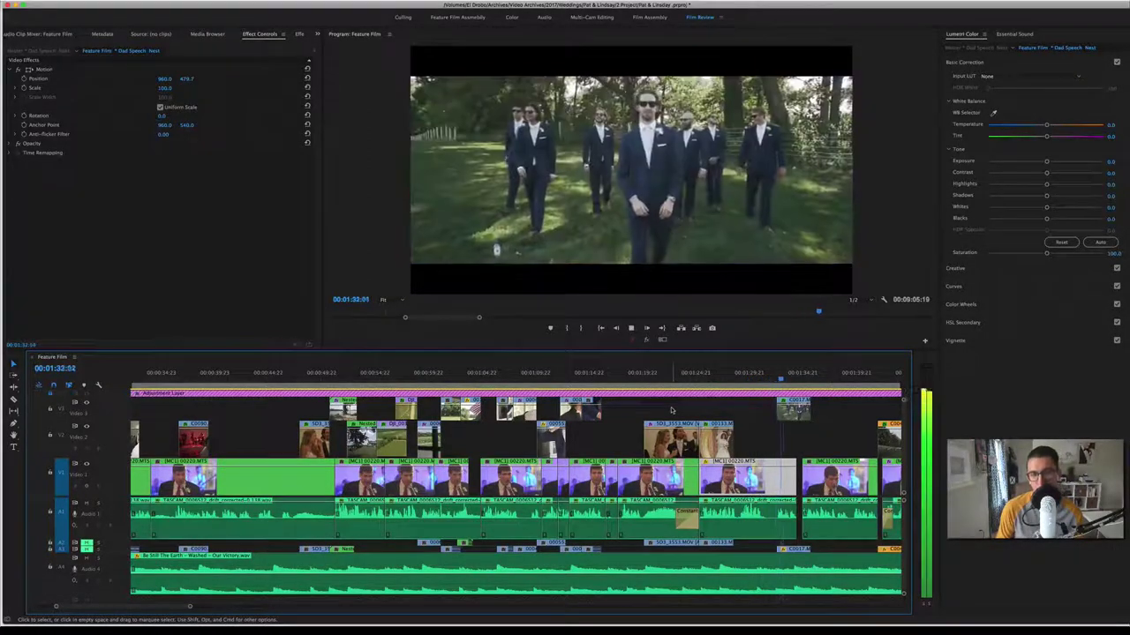
pyautogui.press('space')
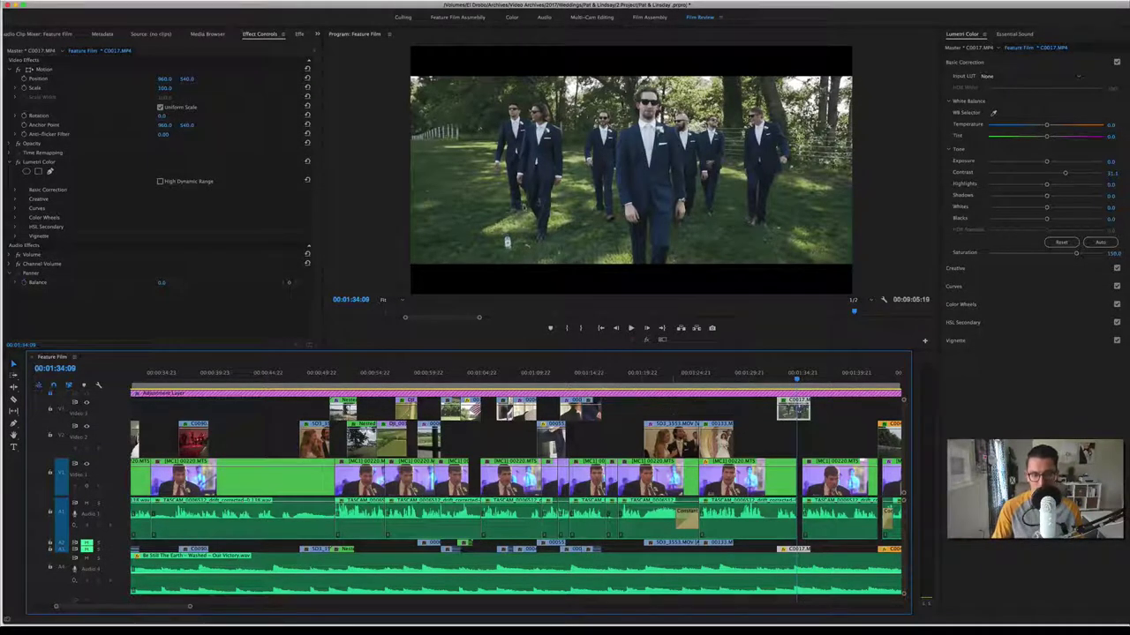
pyautogui.press('space')
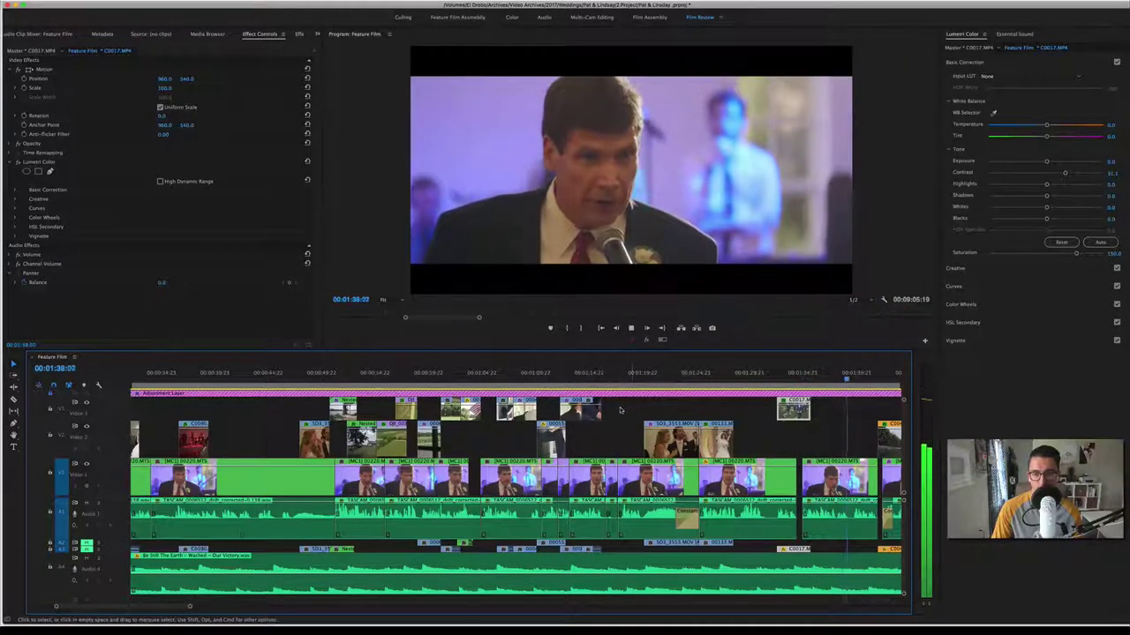
pyautogui.scroll(-10, 620, 410)
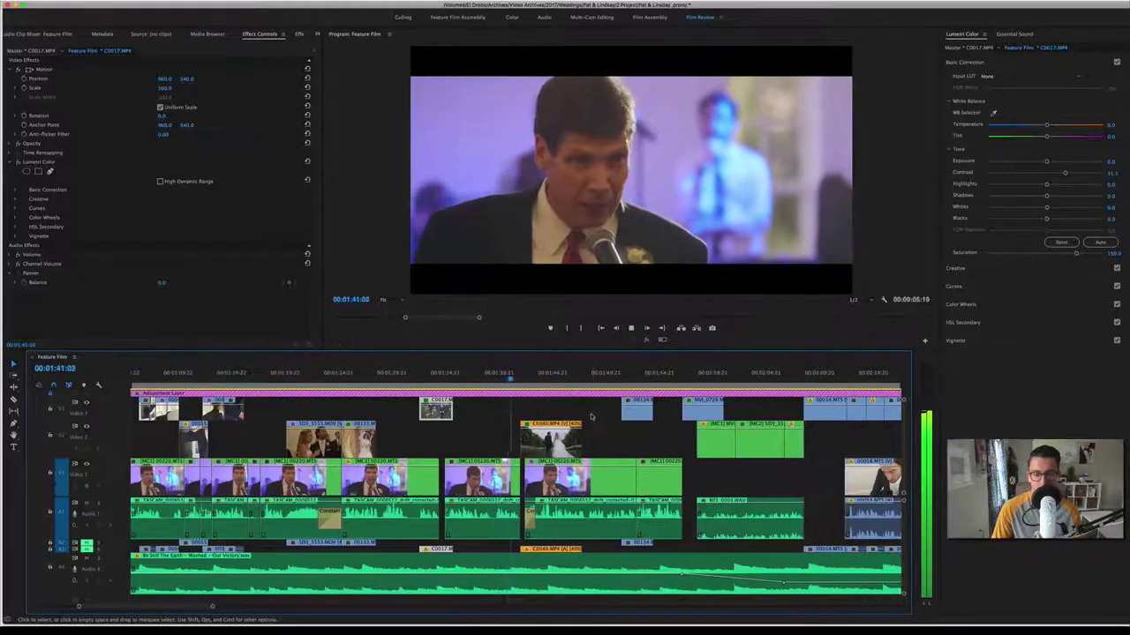
# Step: Play past the couple among the vines to the building exterior shot
pyautogui.press('space')
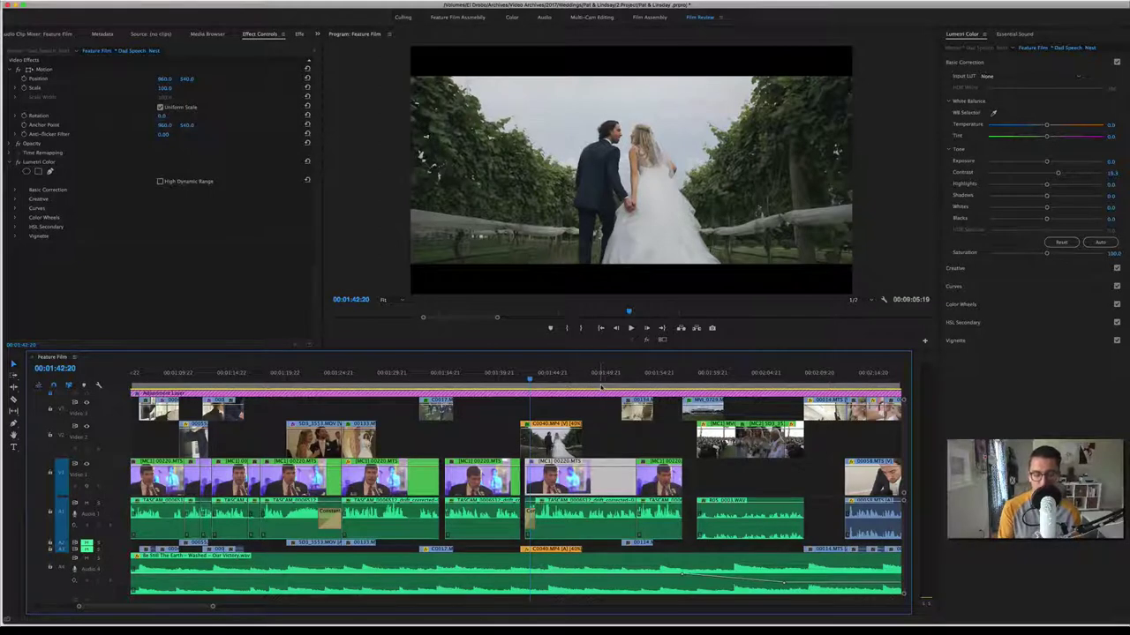
pyautogui.press('space')
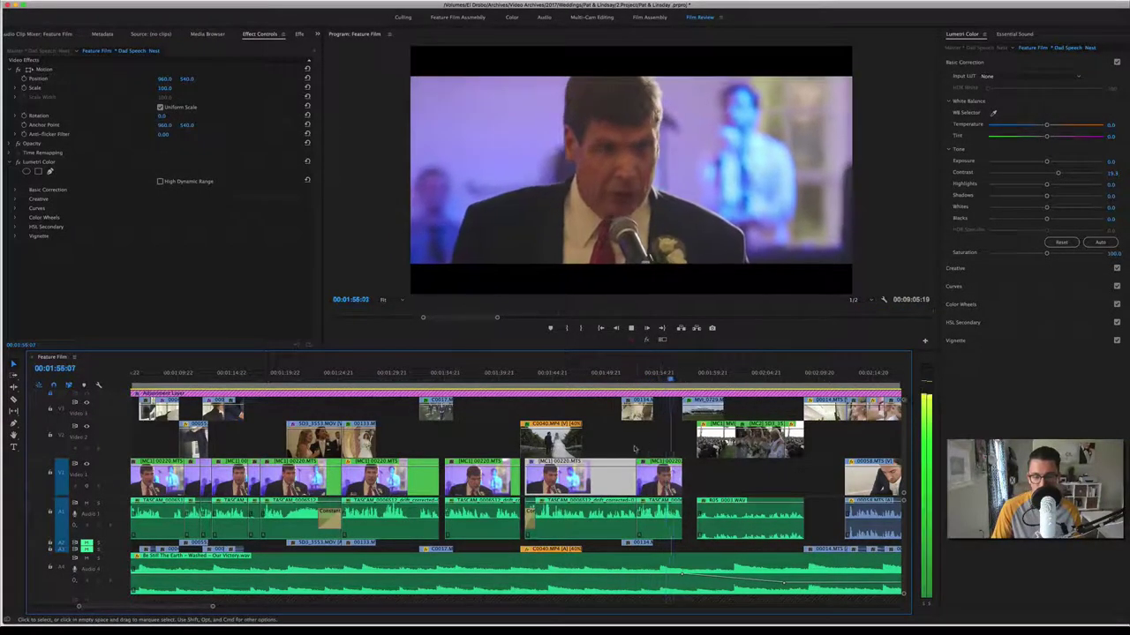
pyautogui.press('space')
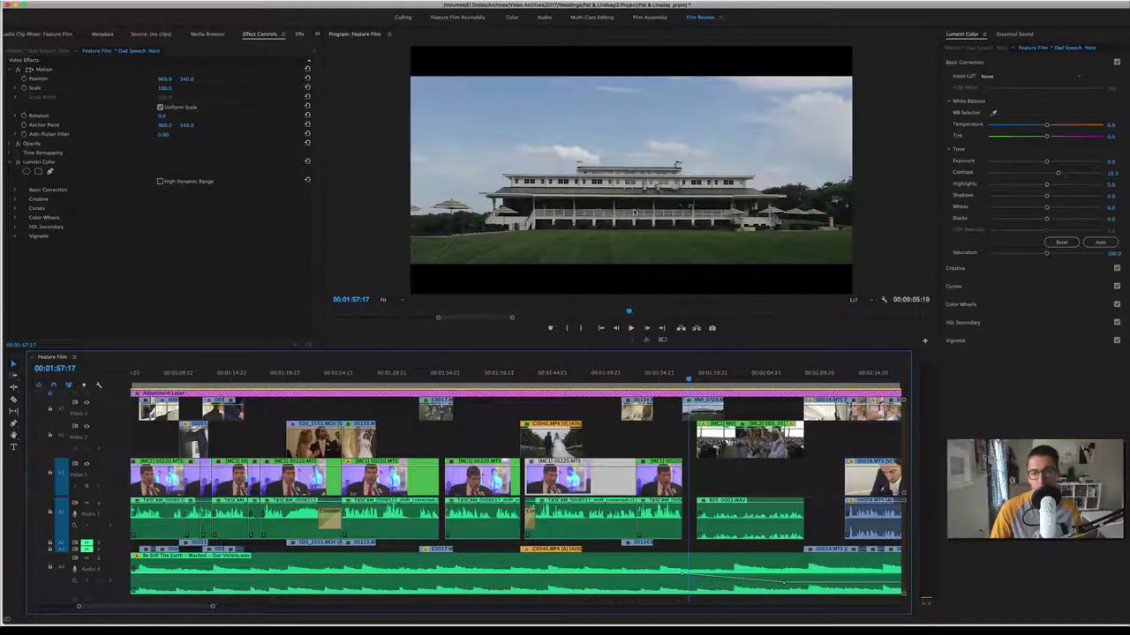
# Step: Replay the building shot into the ceremony wide shot at 00:02:02:02
pyautogui.press('space')
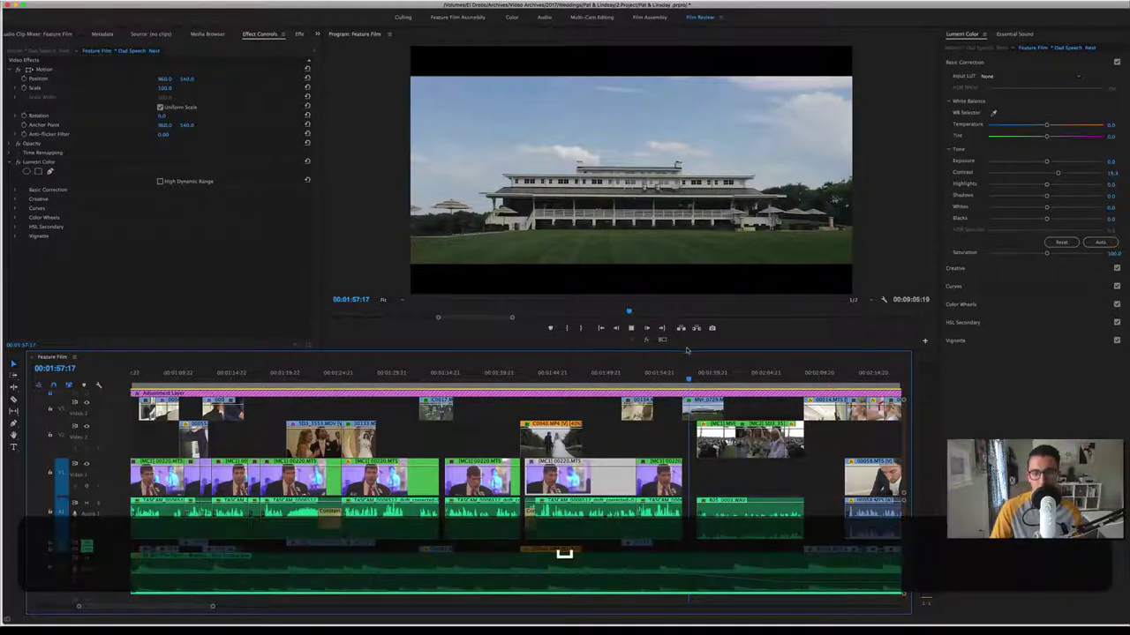
pyautogui.press('space')
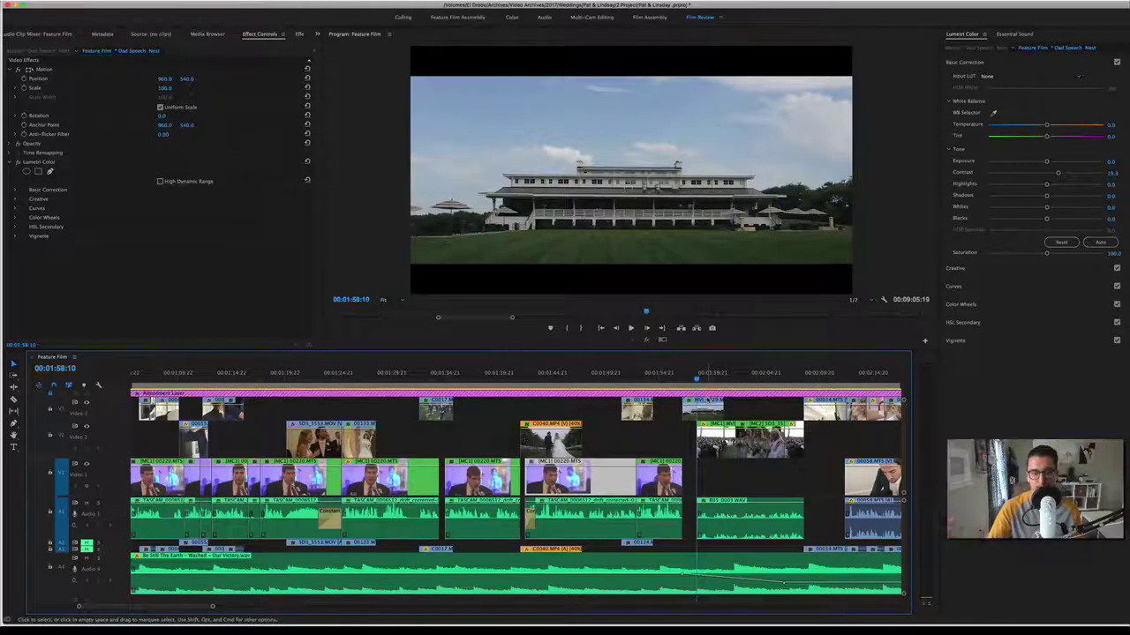
pyautogui.press('space')
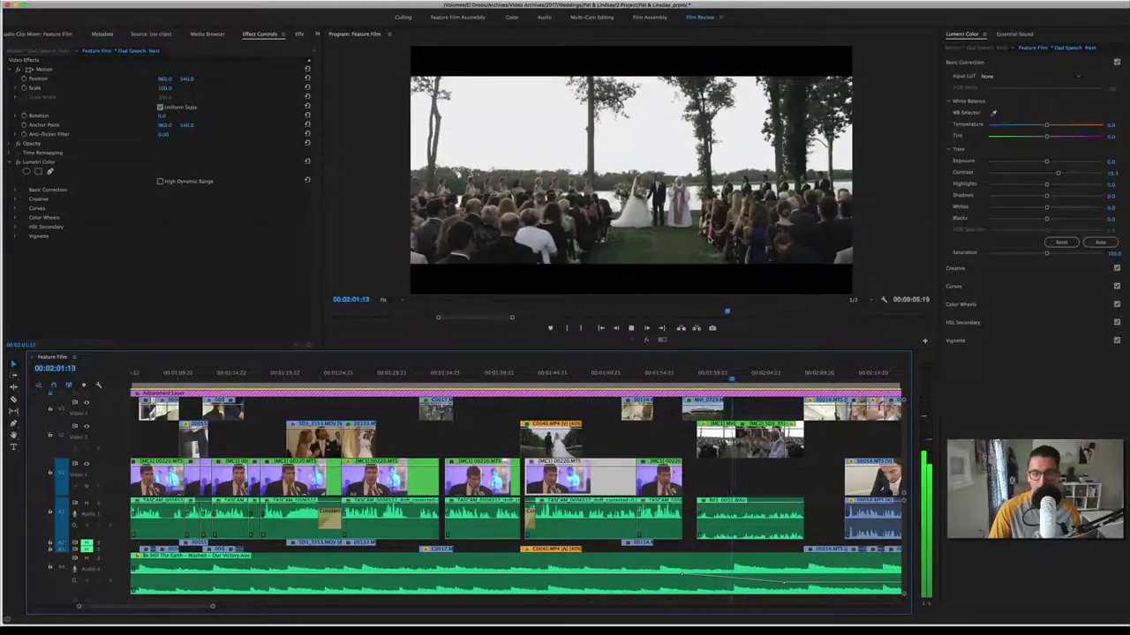
pyautogui.press('space')
pyautogui.hscroll(5, 650, 427)
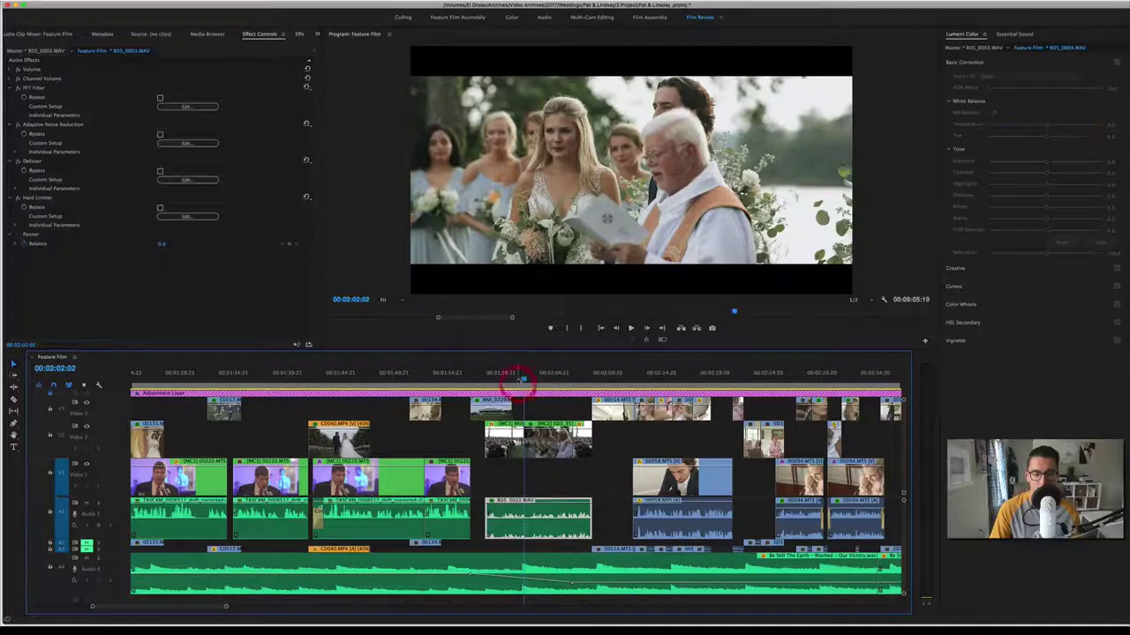
# Step: Play the ceremony section from 02:01:00 through the officiant's reading to the wide shot
pyautogui.moveTo(521, 377); pyautogui.dragTo(510, 372)
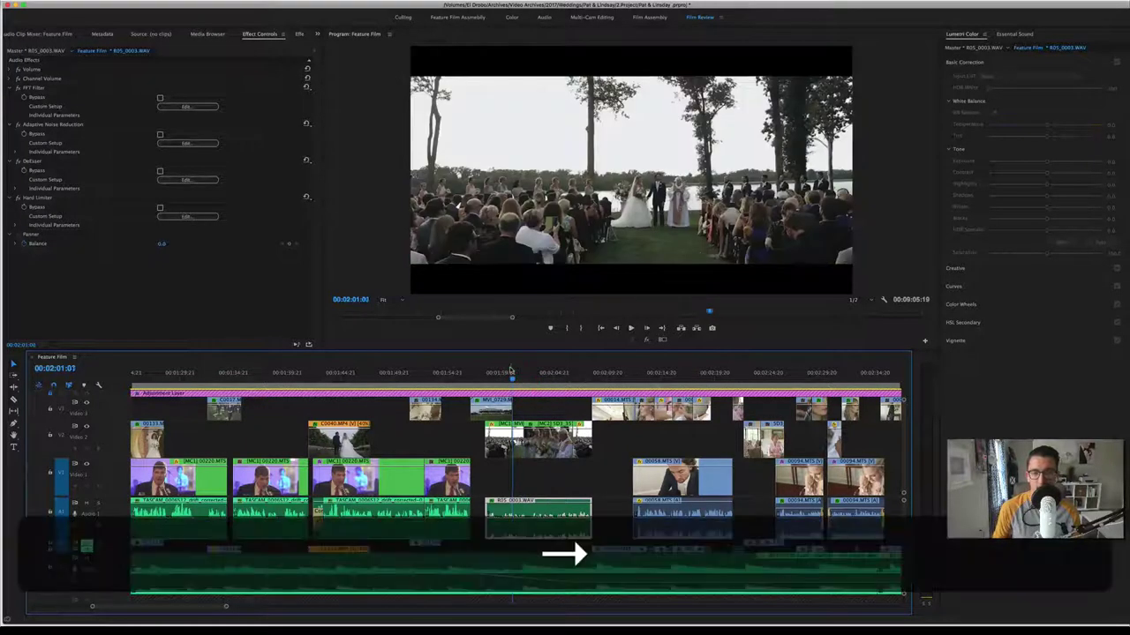
pyautogui.press('Right')
pyautogui.press('Right')
pyautogui.press('Right')
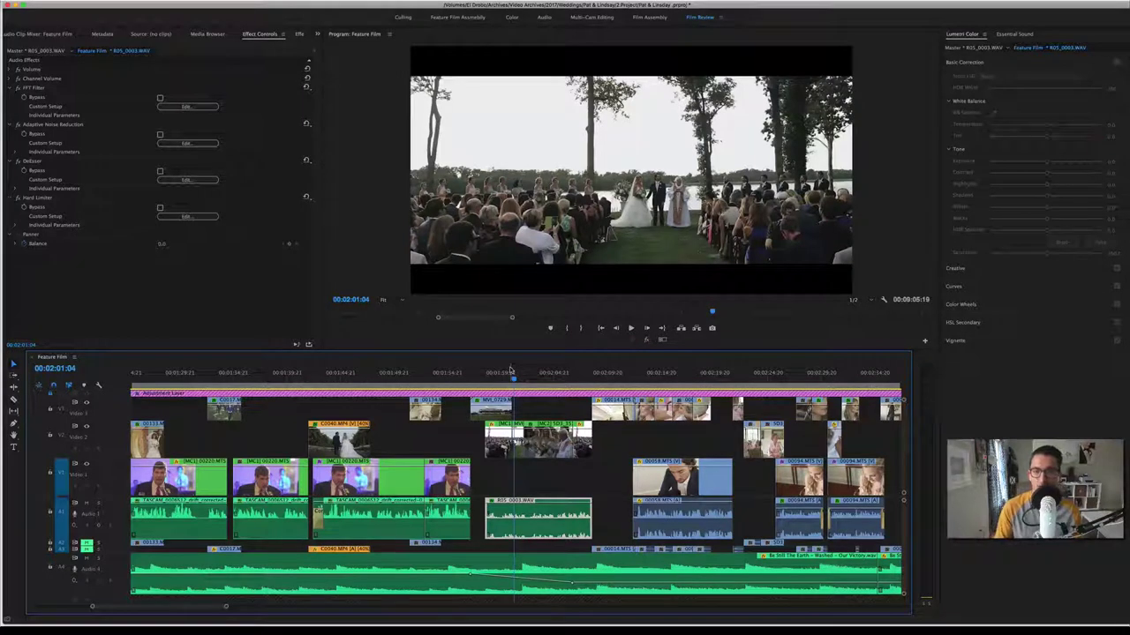
pyautogui.press('space')
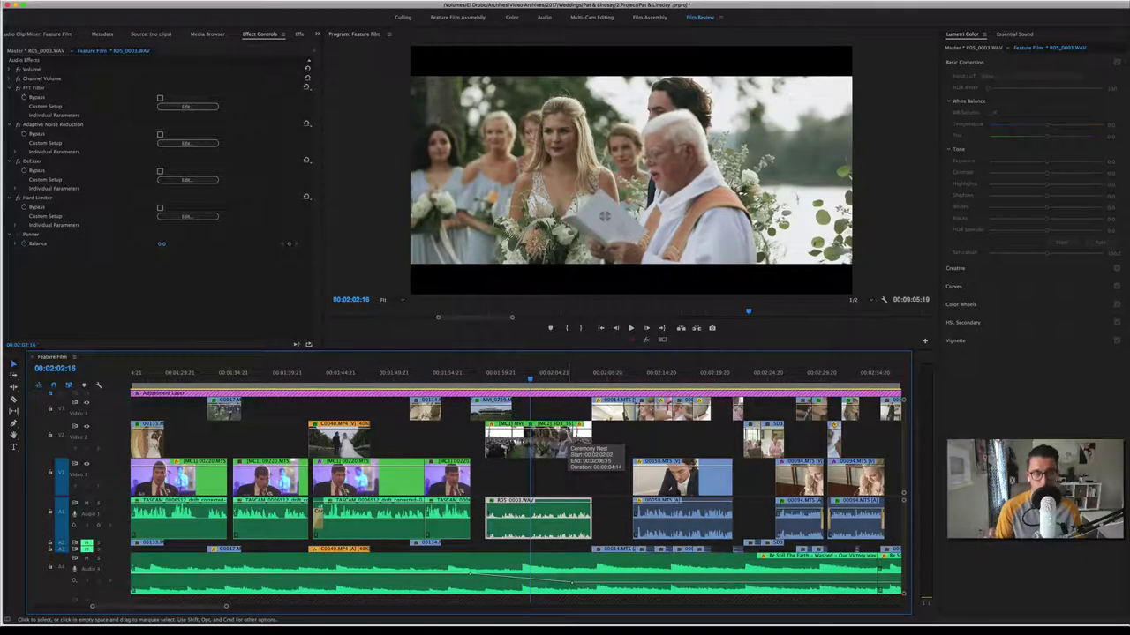
pyautogui.press('space')
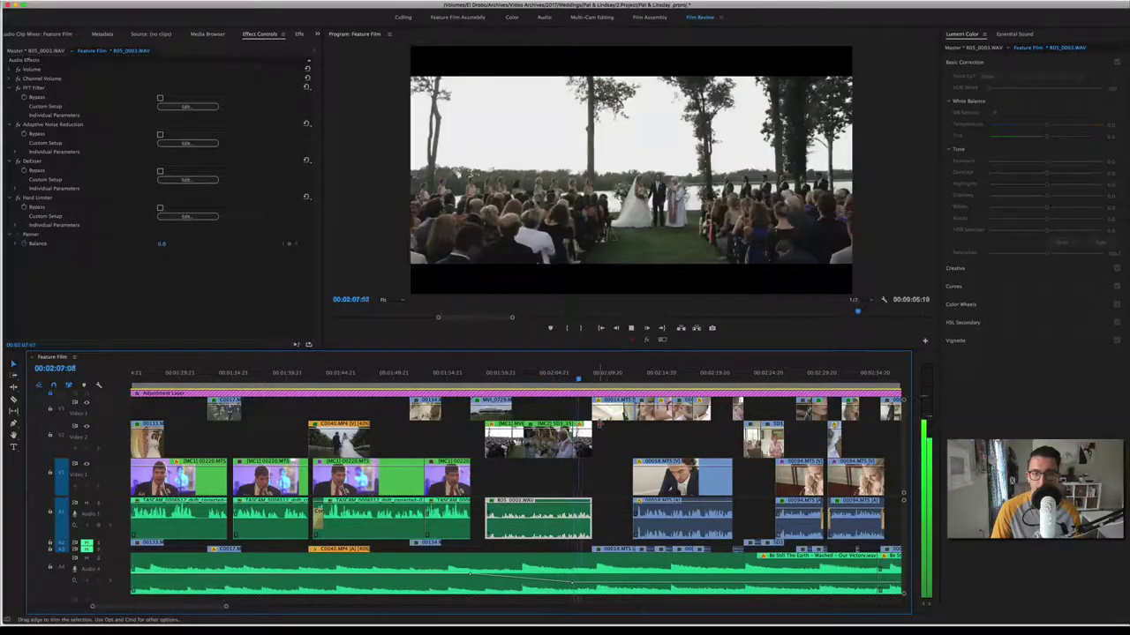
pyautogui.press('space')
# Step: Compare the ceremony wide shot at 02:07:07 with effects muted and unmuted
pyautogui.click(556, 377)
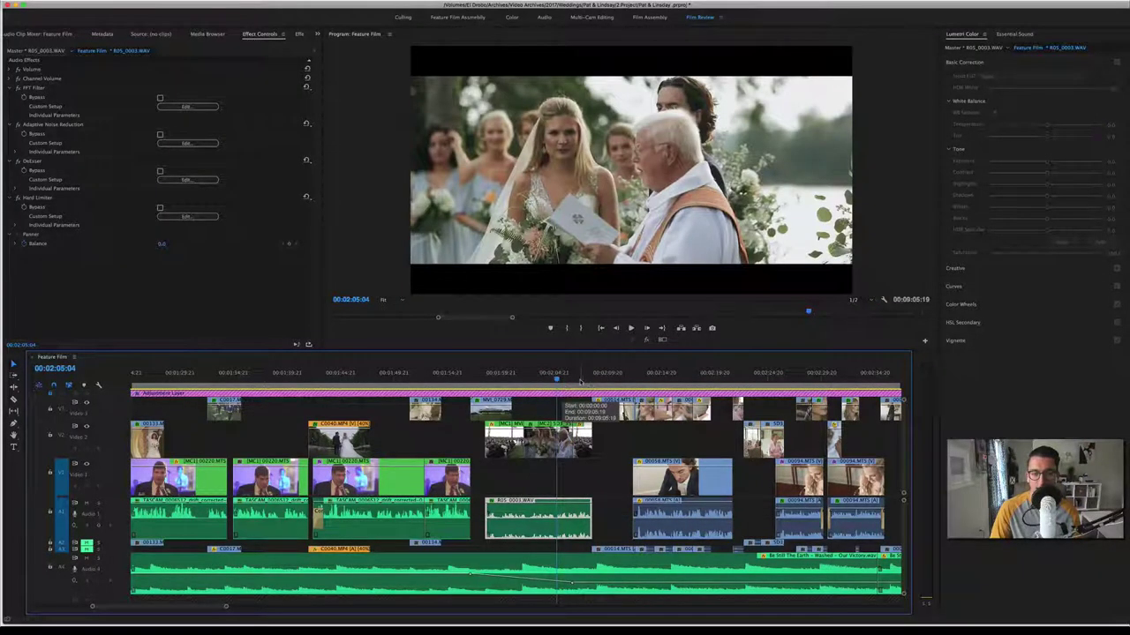
pyautogui.click(579, 380)
pyautogui.click(646, 341)
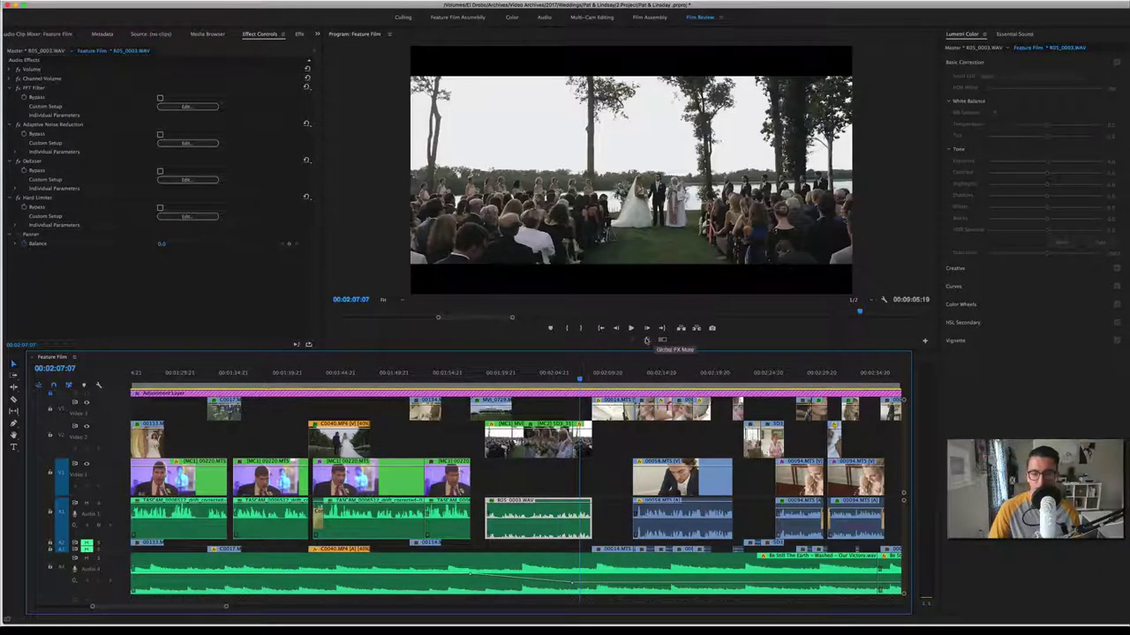
pyautogui.click(646, 341)
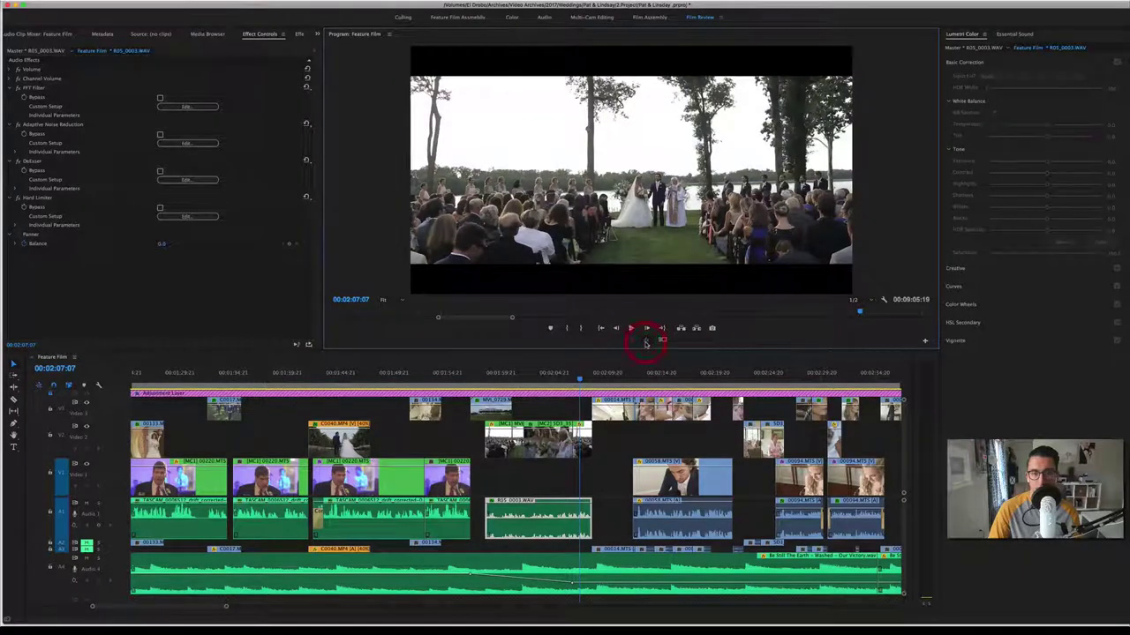
pyautogui.click(645, 344)
pyautogui.click(647, 328)
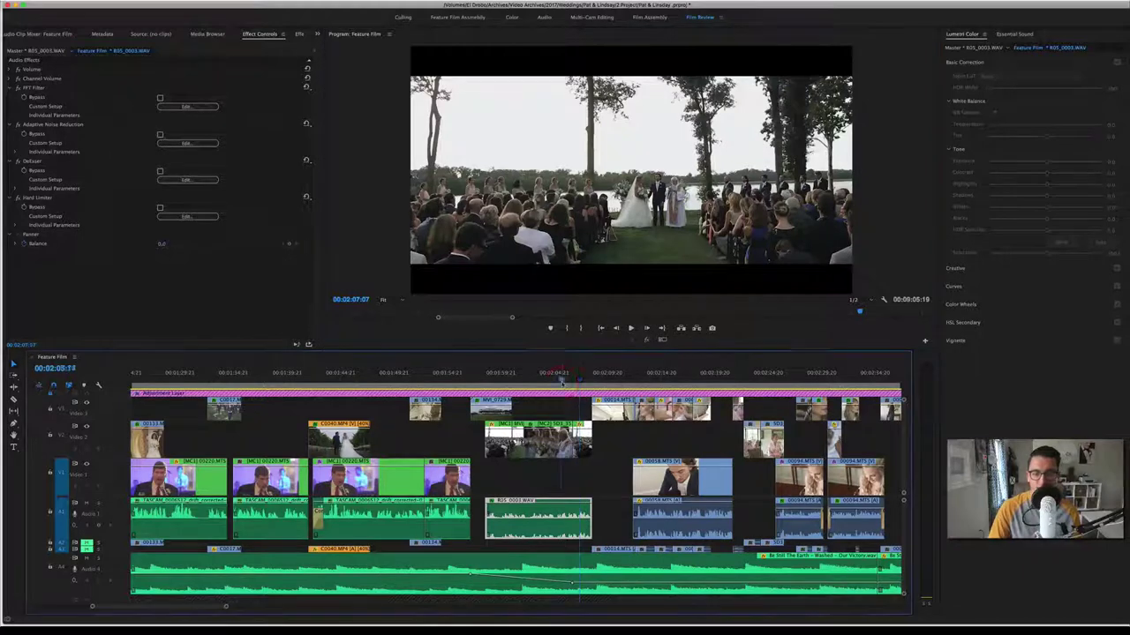
# Step: Compare the bride close-up at 02:05:13 ungraded and graded, then select the Ceremony Nest clip
pyautogui.click(561, 372)
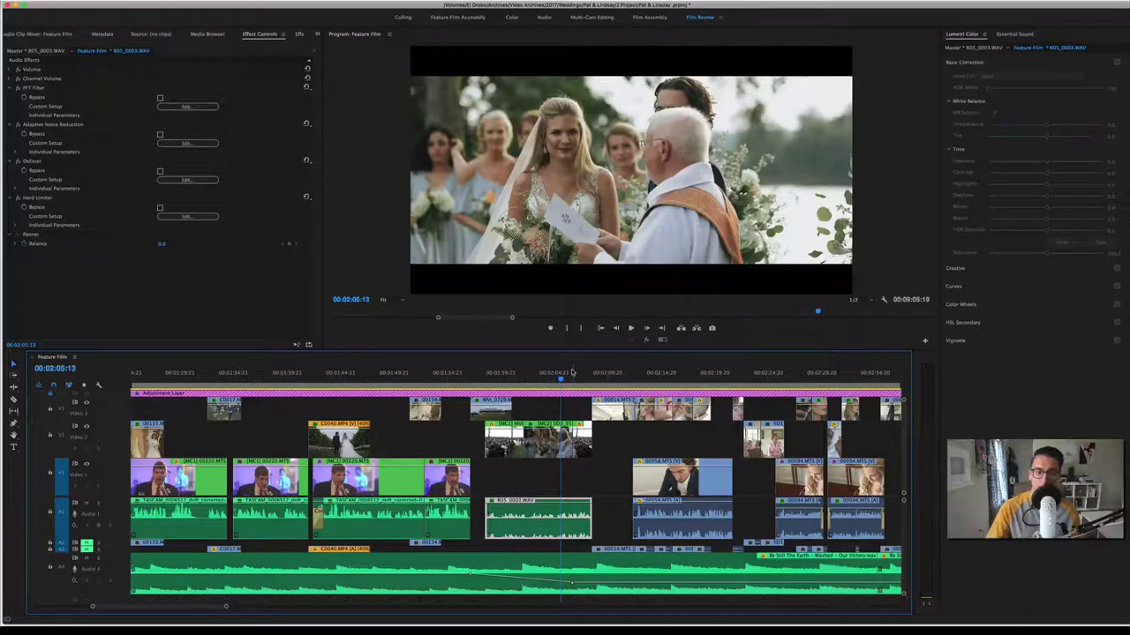
pyautogui.click(645, 341)
pyautogui.click(646, 342)
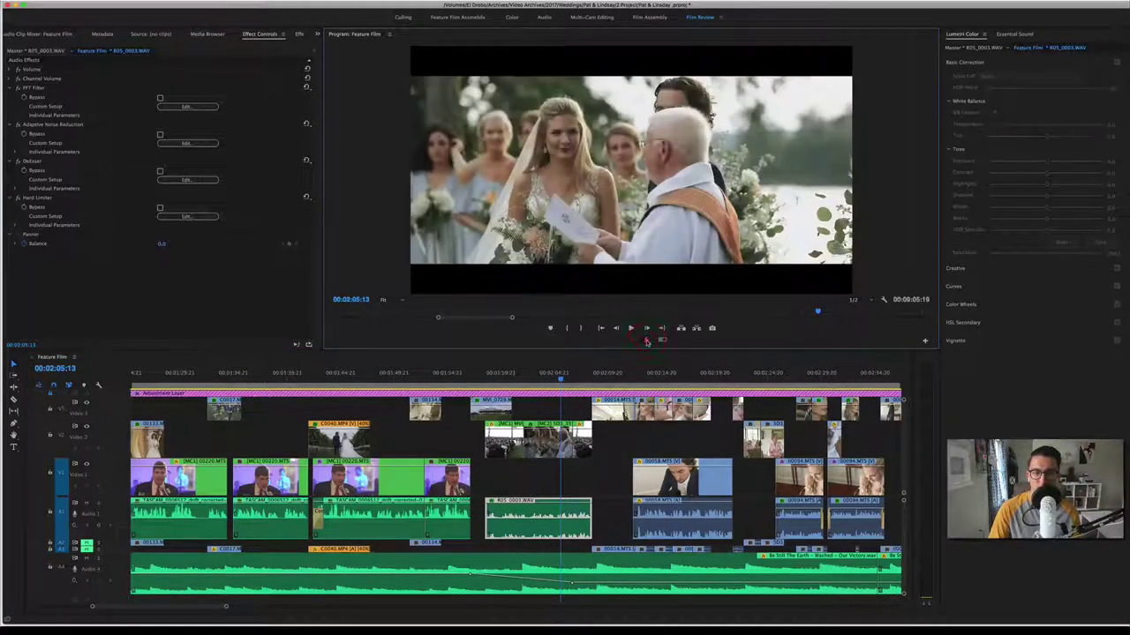
pyautogui.click(646, 341)
pyautogui.click(551, 429)
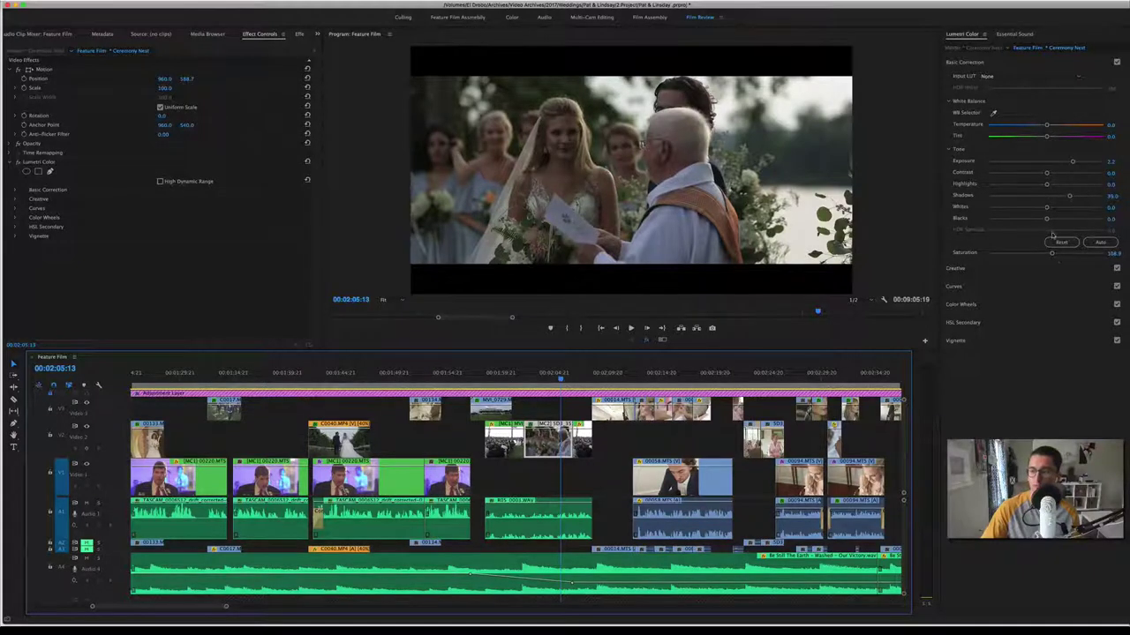
# Step: Switch the multicam ceremony clip to angle 2 and play to 02:10:23
pyautogui.click(647, 340)
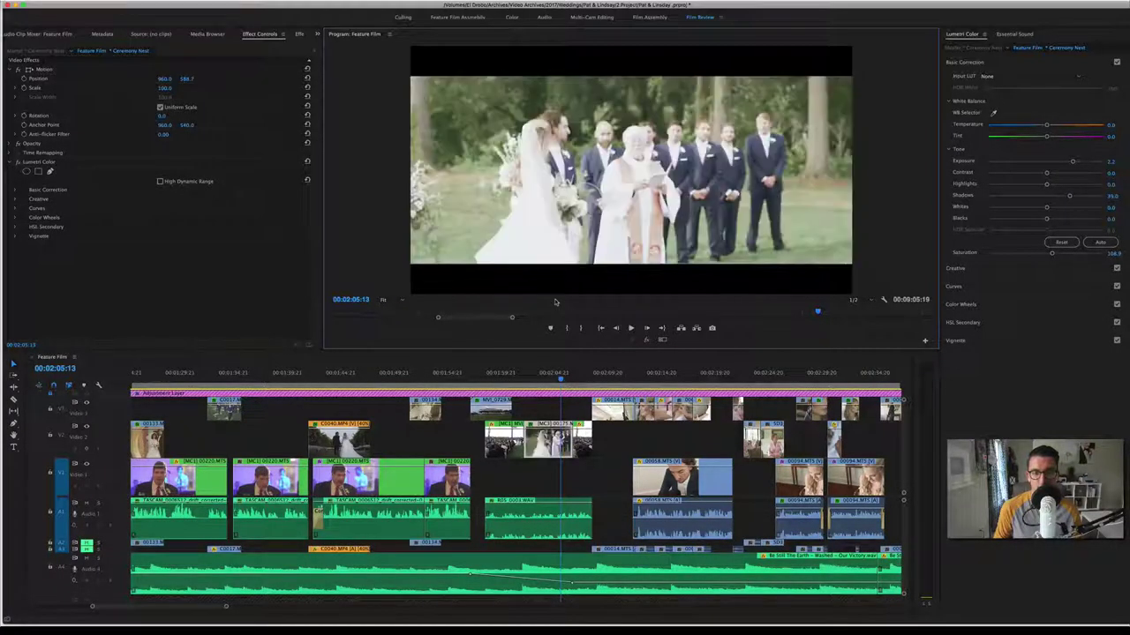
pyautogui.press('2')
pyautogui.press('space')
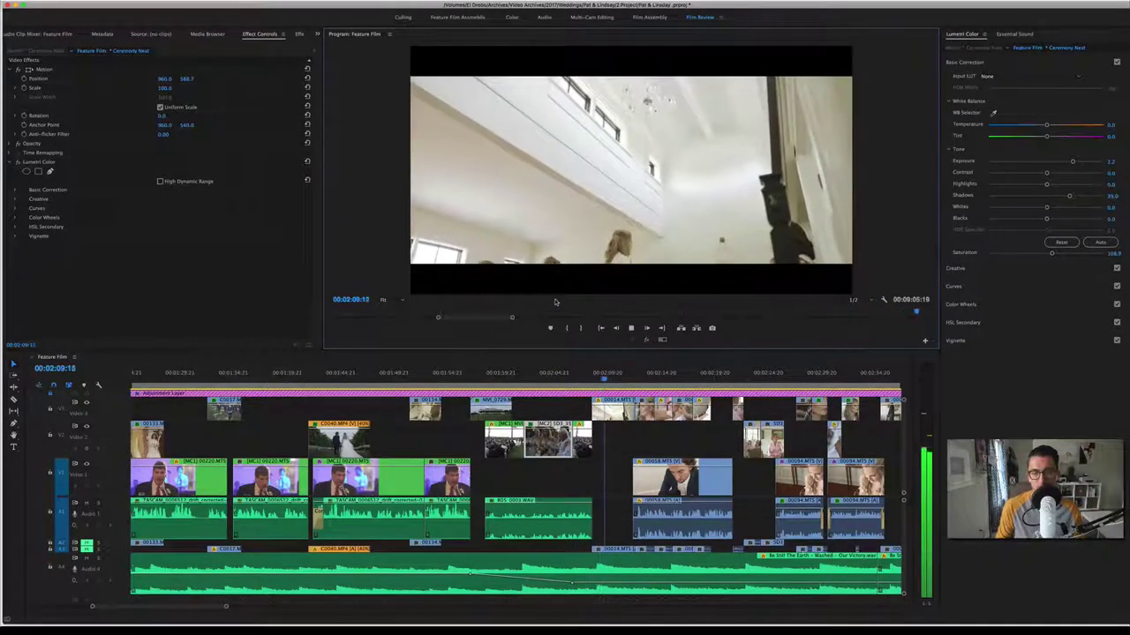
pyautogui.press('space')
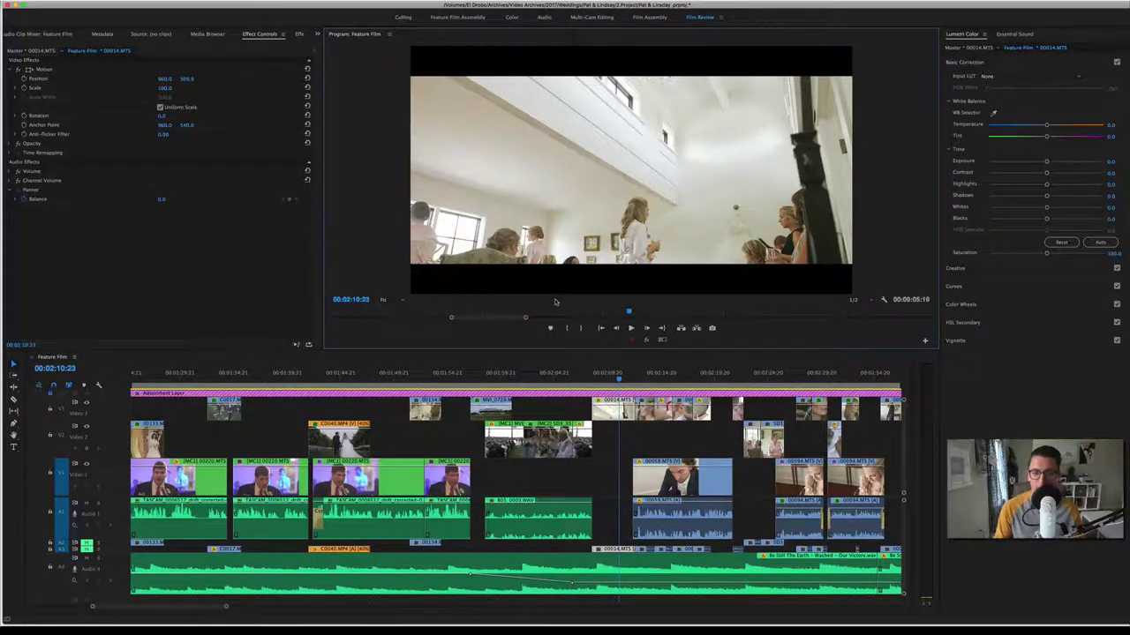
# Step: Replay from 02:09:00 past the bride's hair close-up to the groom shot at 02:20:01
pyautogui.moveTo(607, 380); pyautogui.dragTo(598, 379)
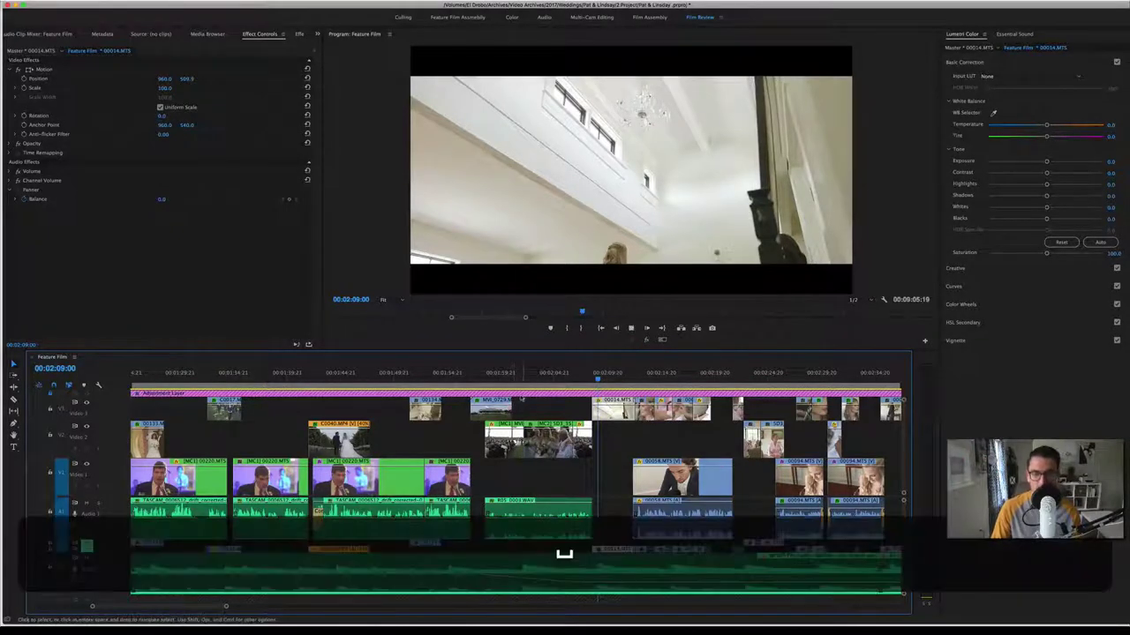
pyautogui.press('space')
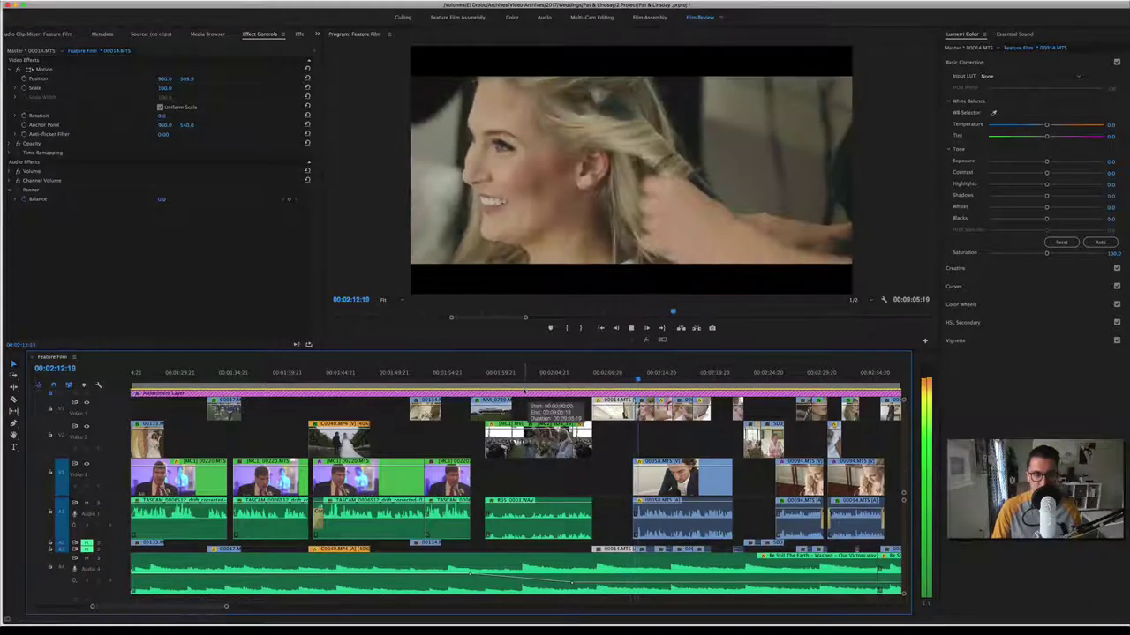
pyautogui.press('space')
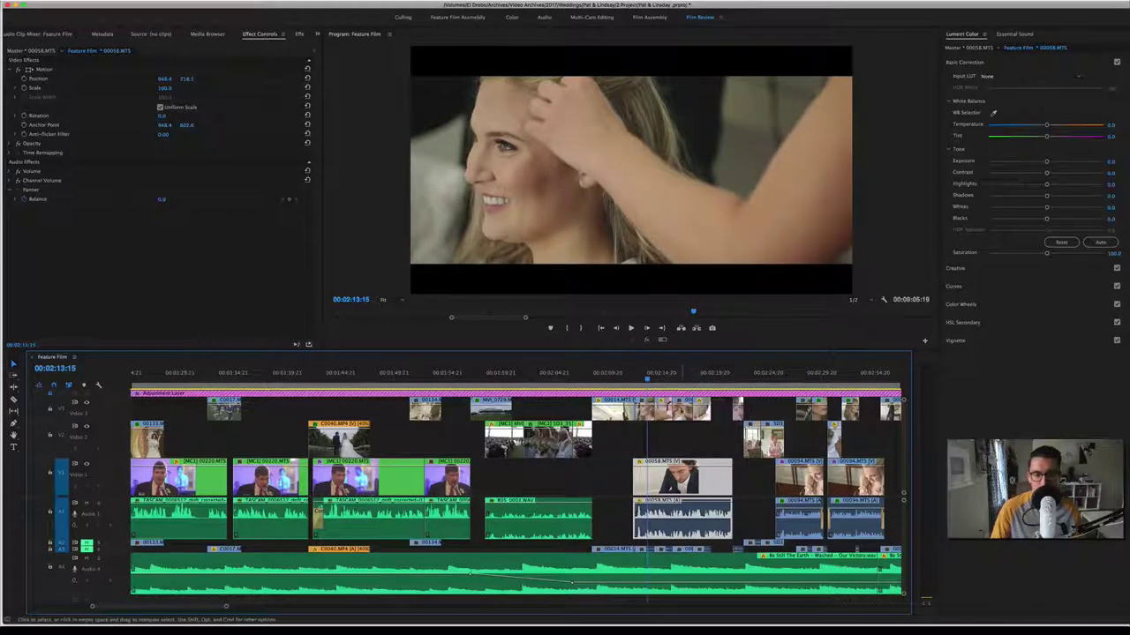
pyautogui.press('space')
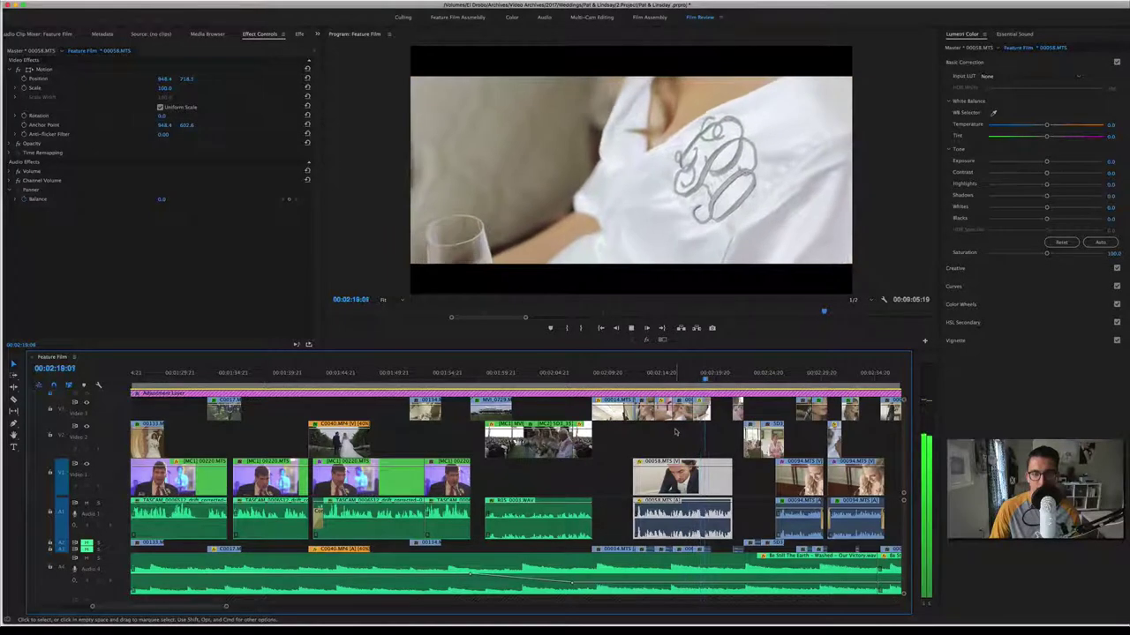
pyautogui.press('space')
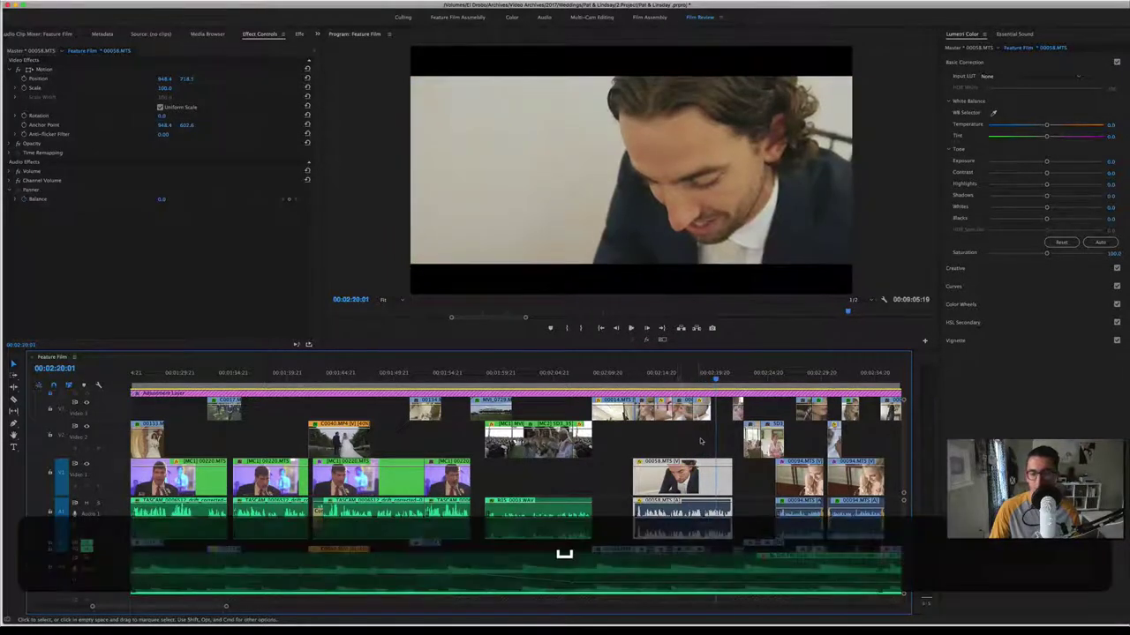
# Step: Compare the groom shot ungraded and graded, then play into clip 00094 at 00:02:25:15
pyautogui.scroll(-2, 689, 438)
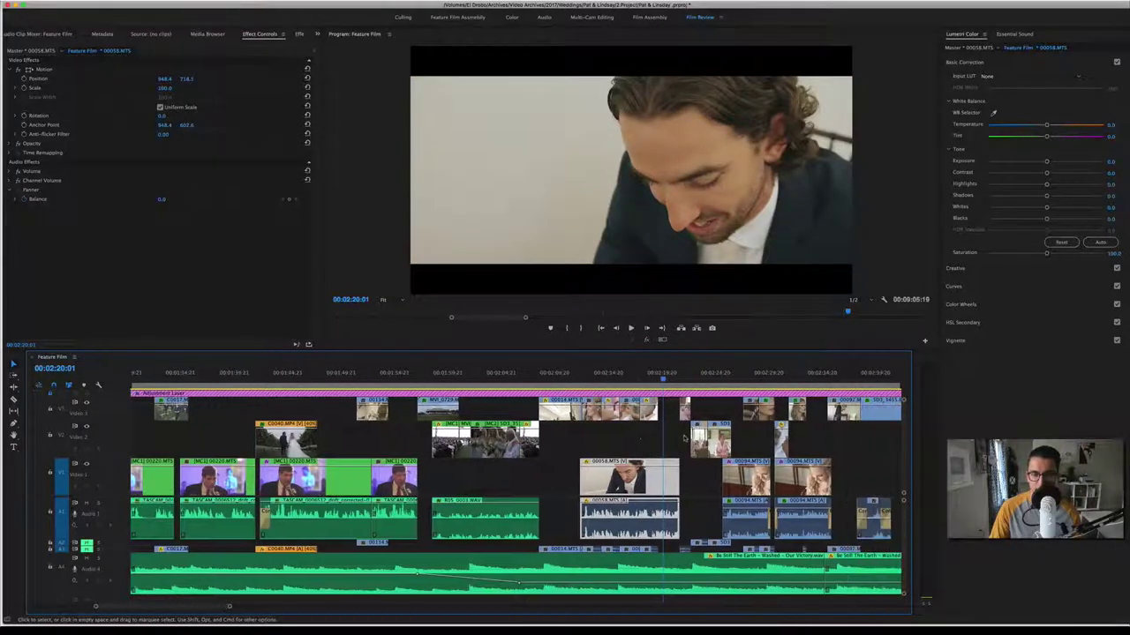
pyautogui.scroll(-1, 679, 441)
pyautogui.scroll(-1, 671, 446)
pyautogui.scroll(-1, 664, 448)
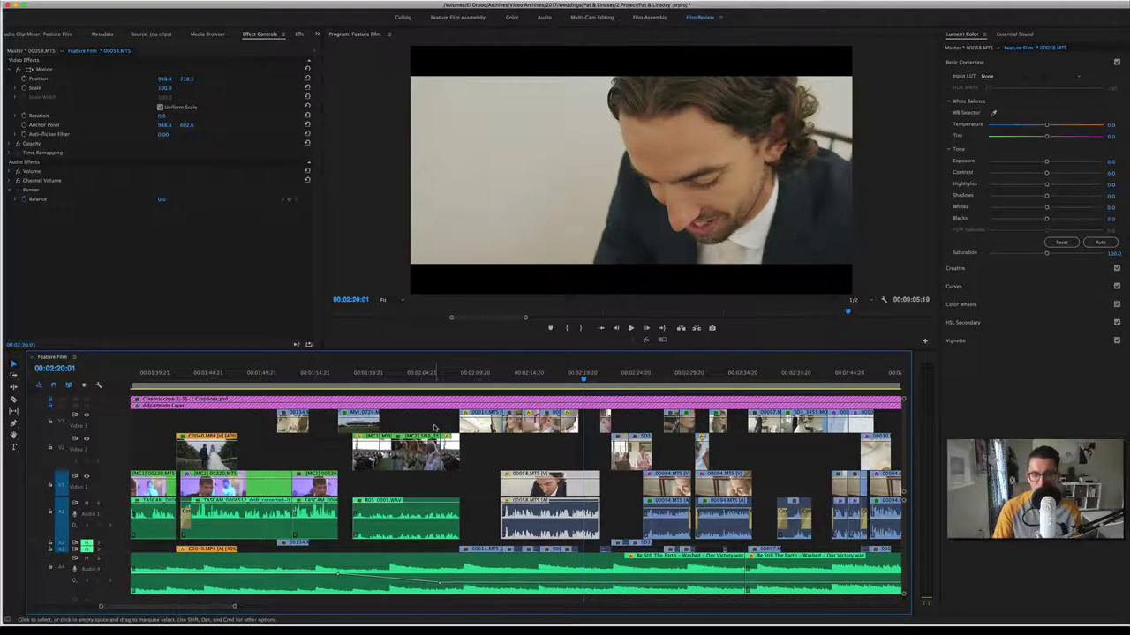
pyautogui.click(645, 338)
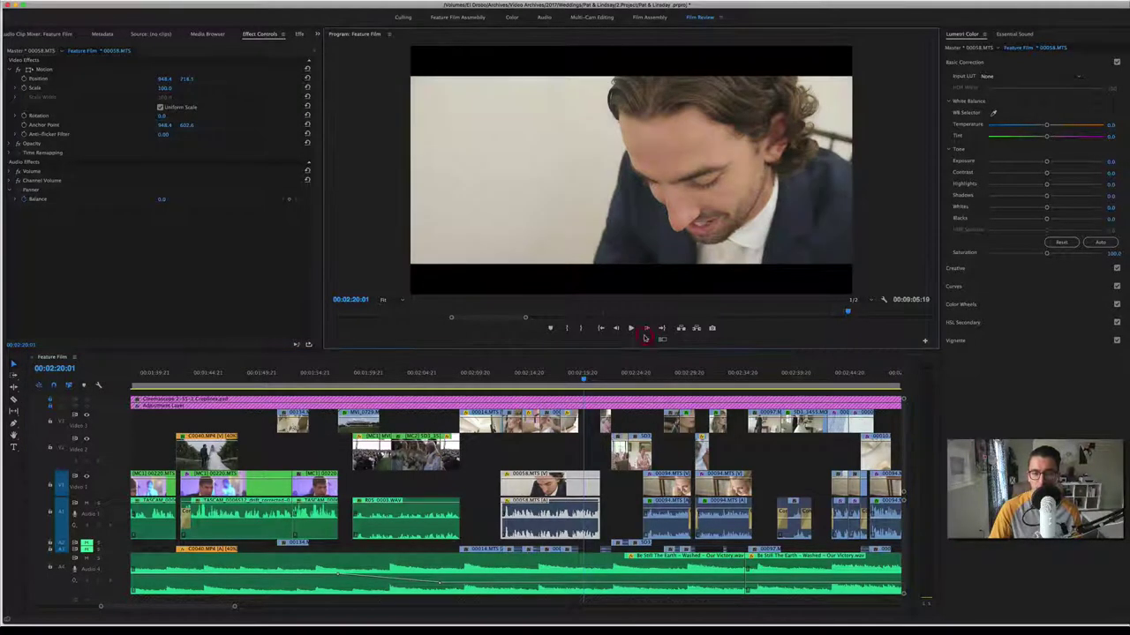
pyautogui.click(645, 338)
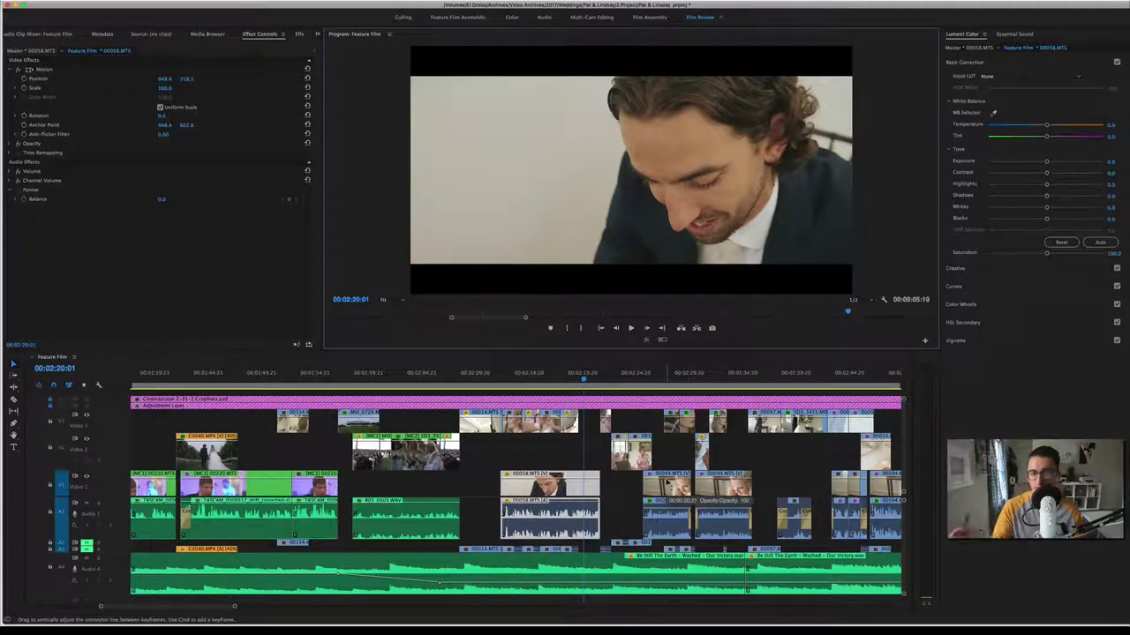
pyautogui.press('space')
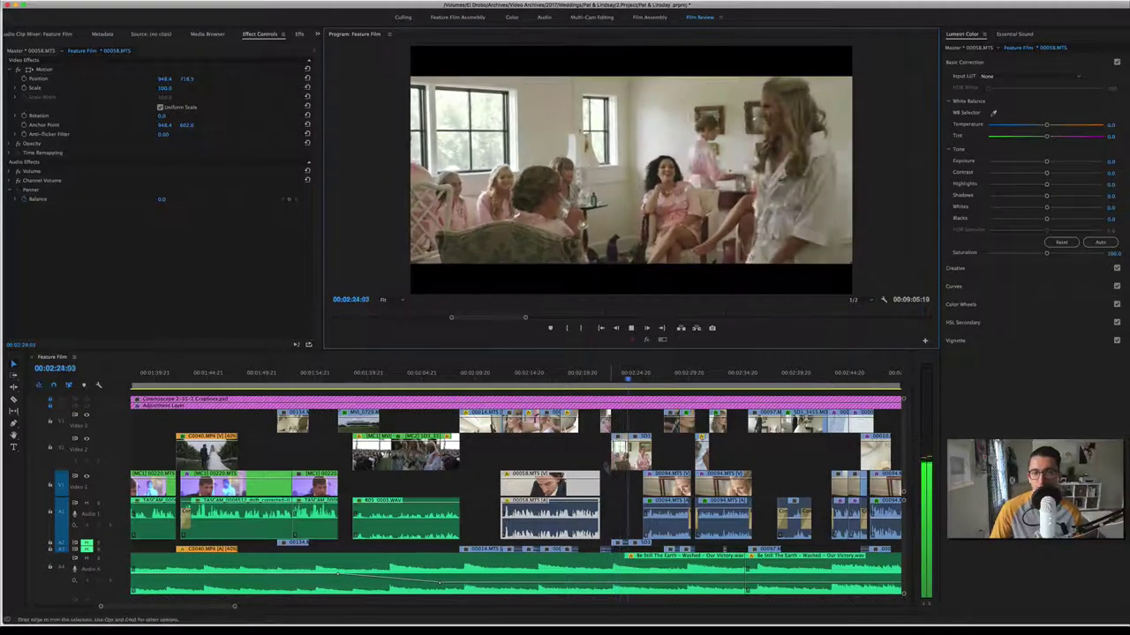
# Step: Jump the playhead around 02:23–02:24 and play the bridesmaids' shots, stopping on clip 00094
pyautogui.click(618, 380)
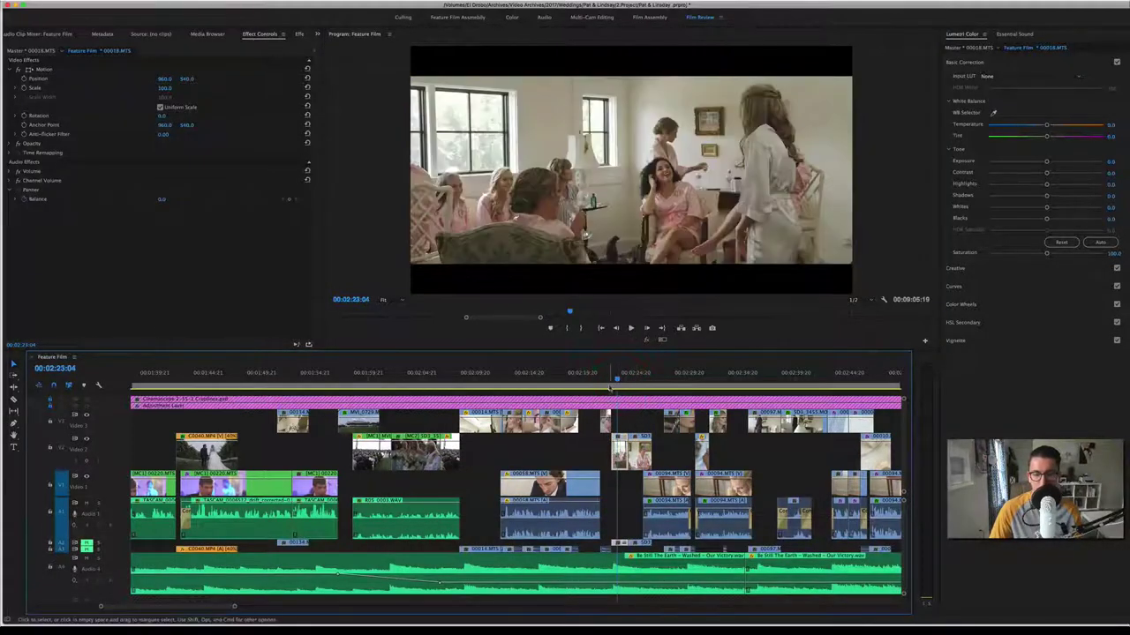
pyautogui.scroll(-1, 628, 435)
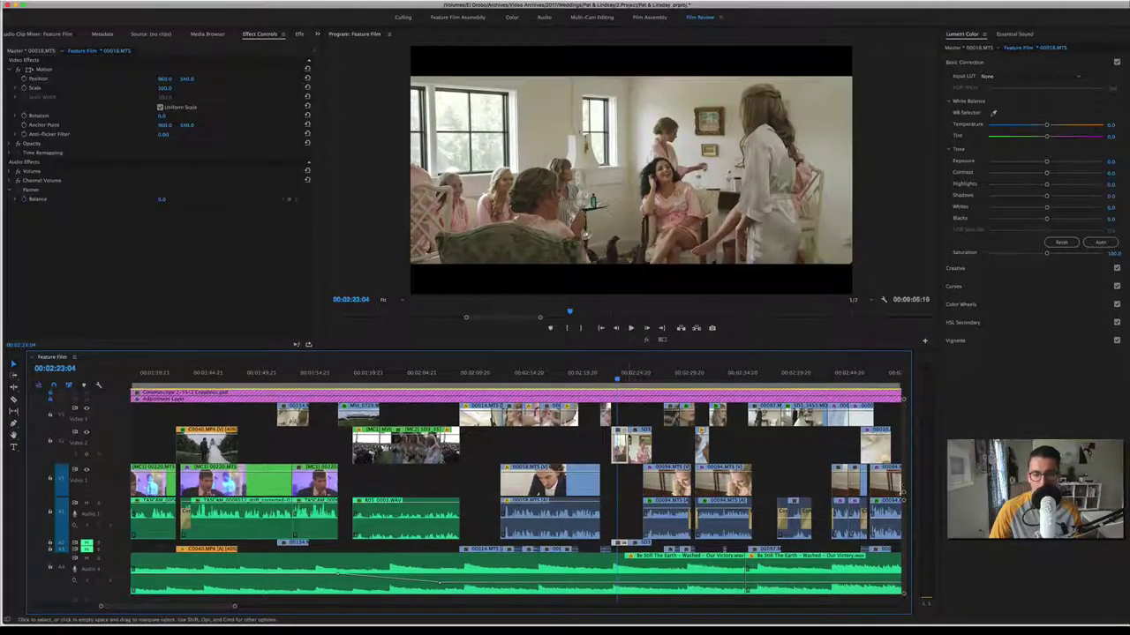
pyautogui.click(636, 375)
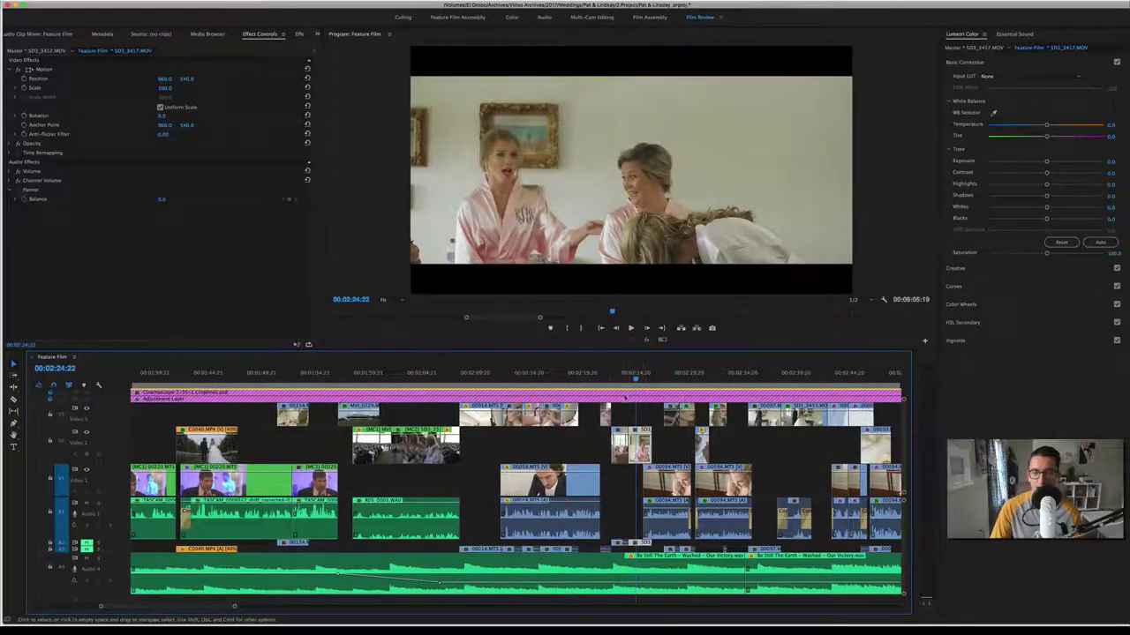
pyautogui.click(619, 374)
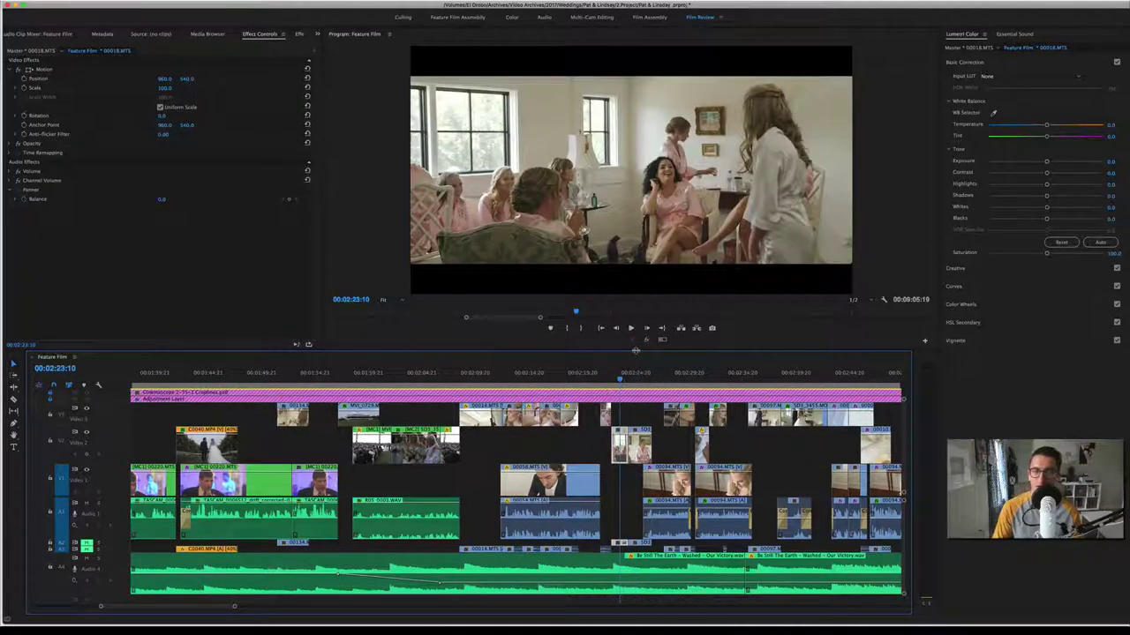
pyautogui.press('space')
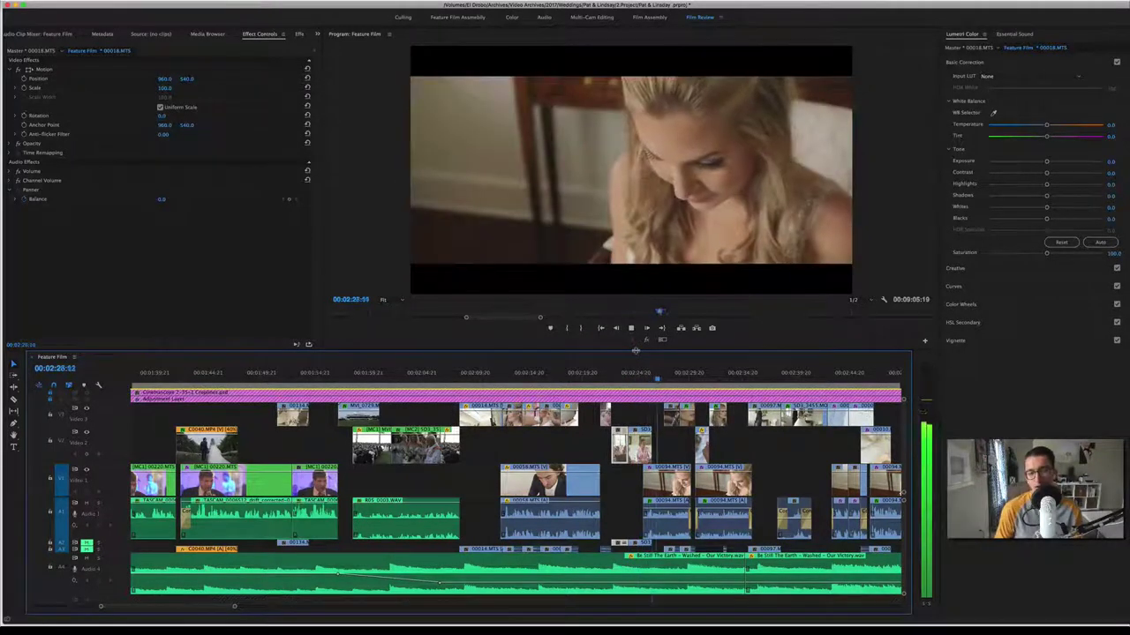
pyautogui.press('space')
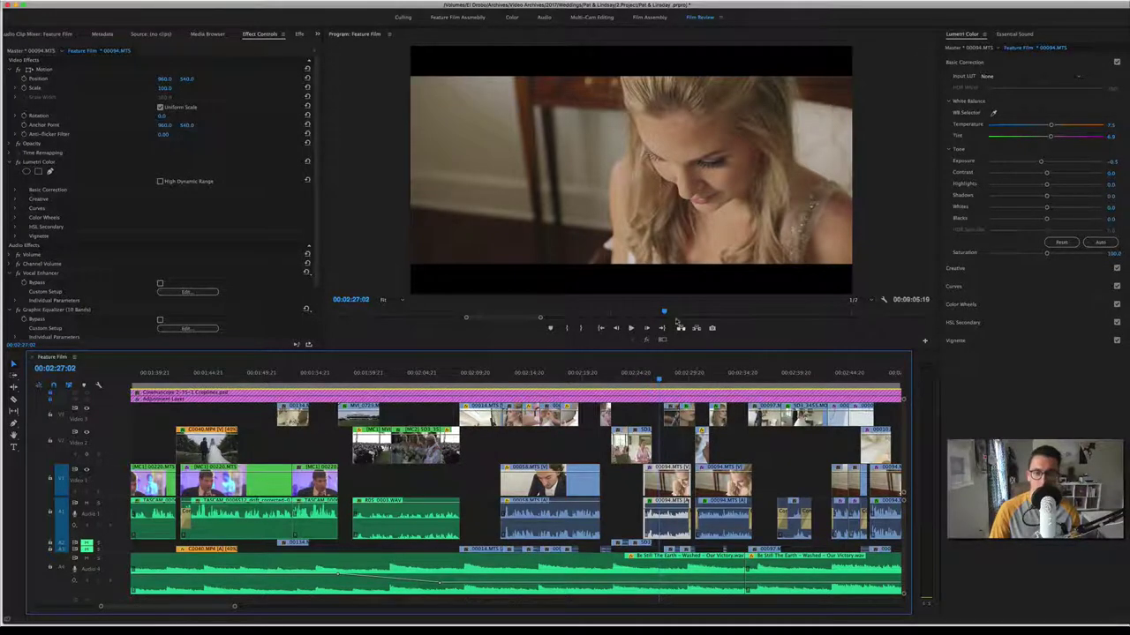
# Step: Play on through clip 00094, return to 02:29:10 and zoom the timeline in on the makeup clips
pyautogui.press('space')
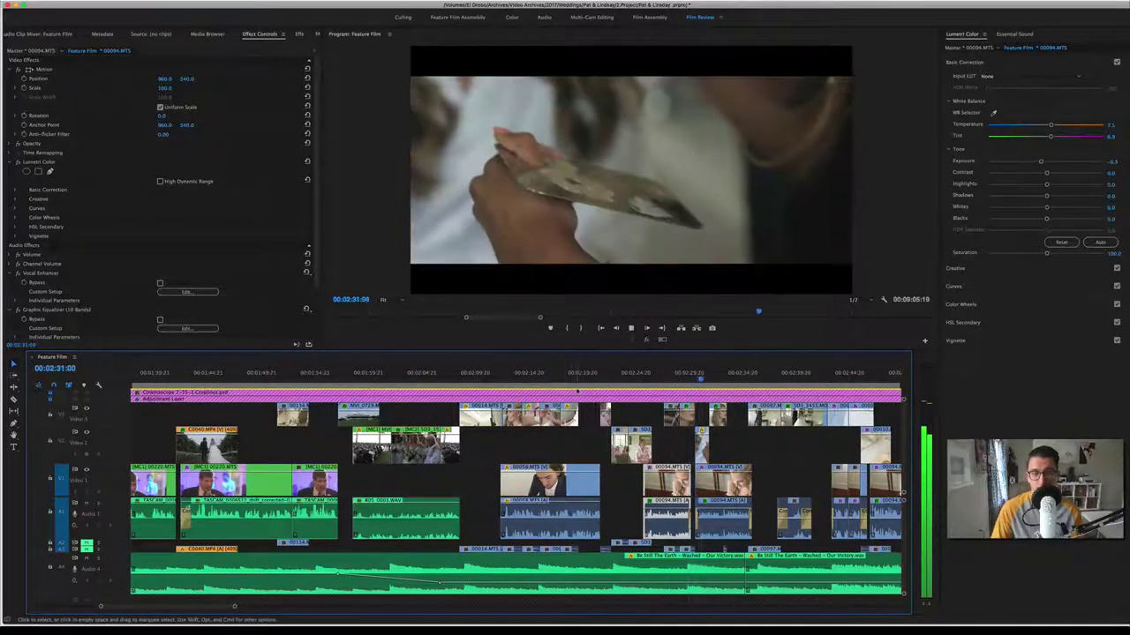
pyautogui.press('space')
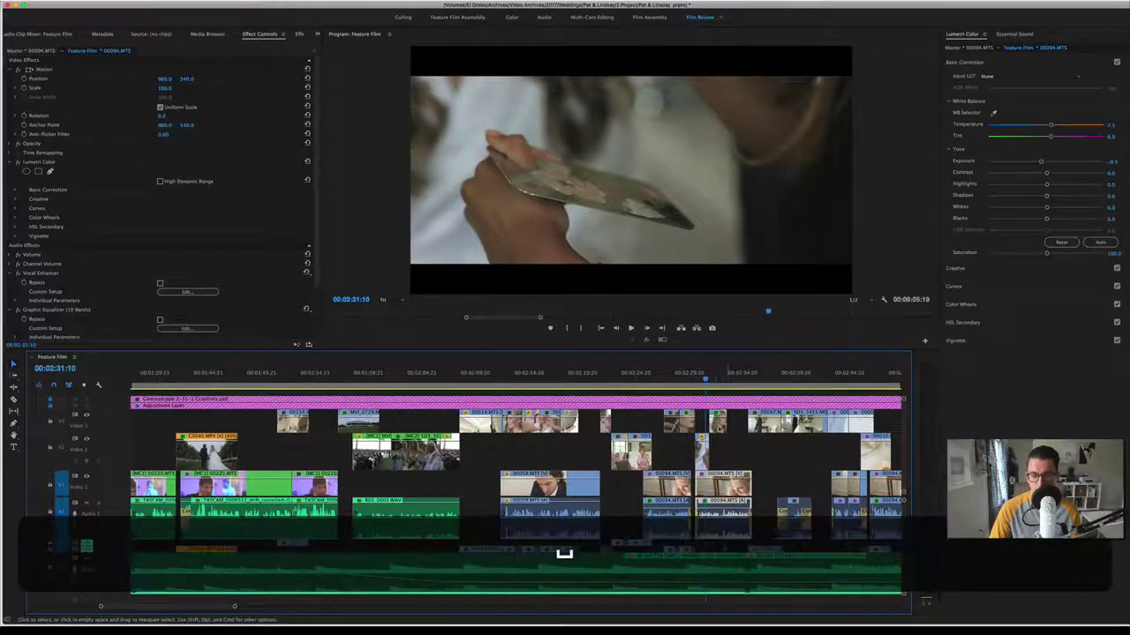
pyautogui.click(687, 378)
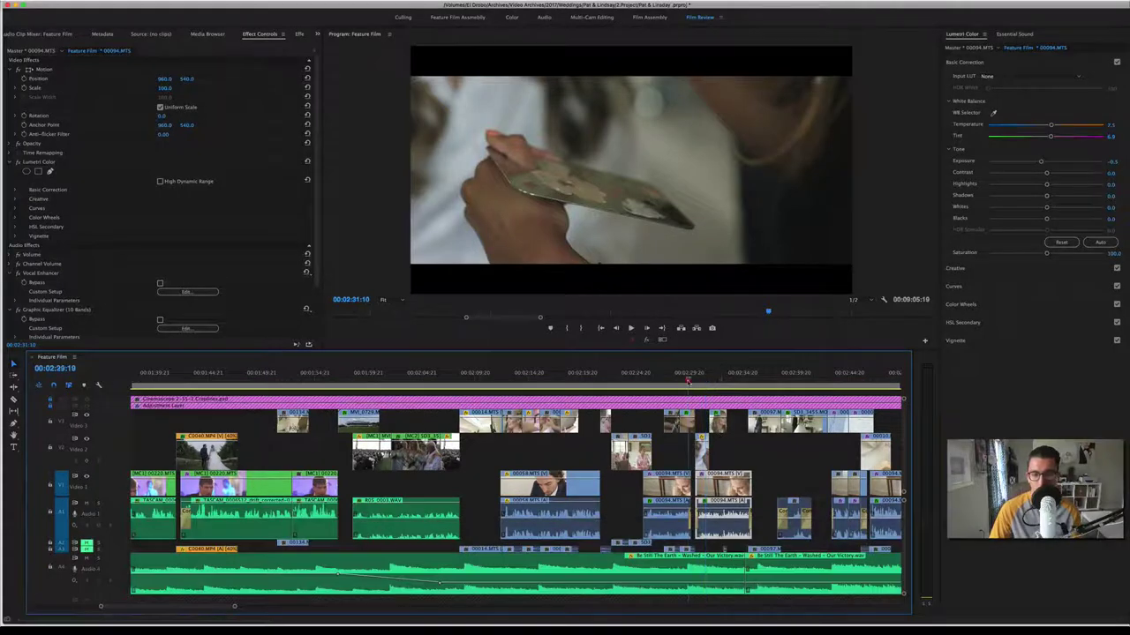
pyautogui.press('=')
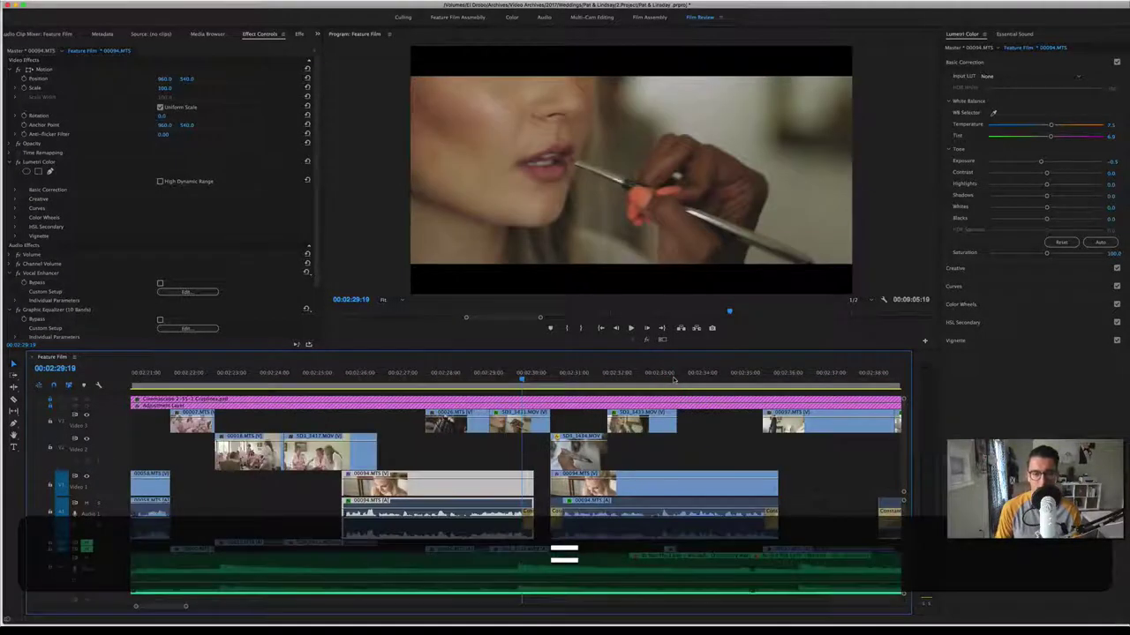
# Step: Play the makeup shots to 02:32:09 and toggle effects off and on to compare the grade
pyautogui.click(459, 375)
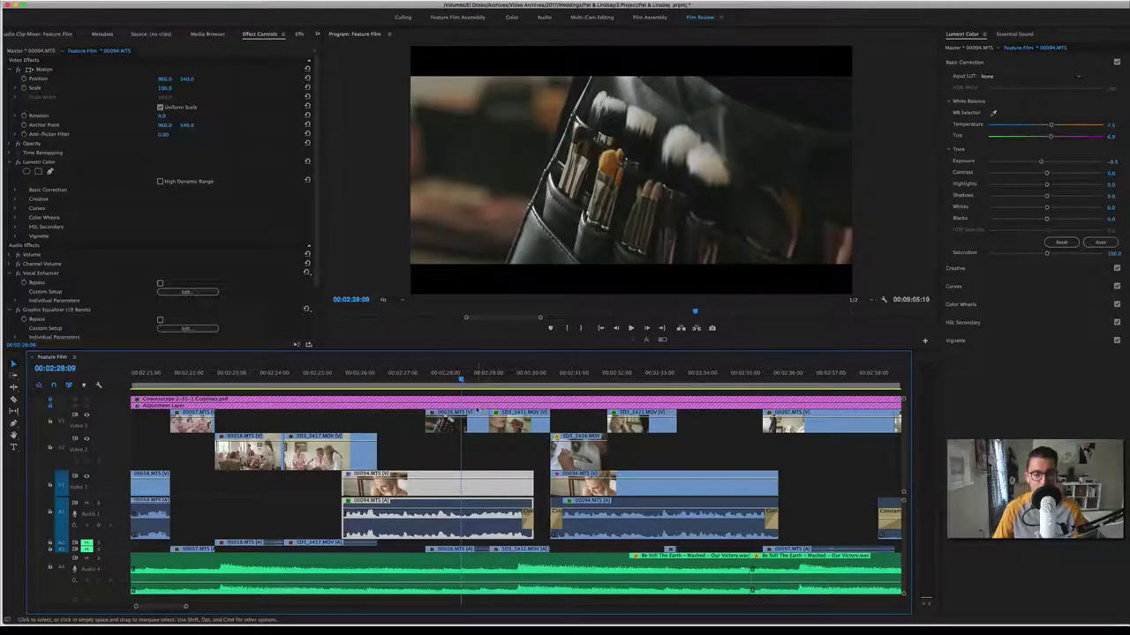
pyautogui.press('space')
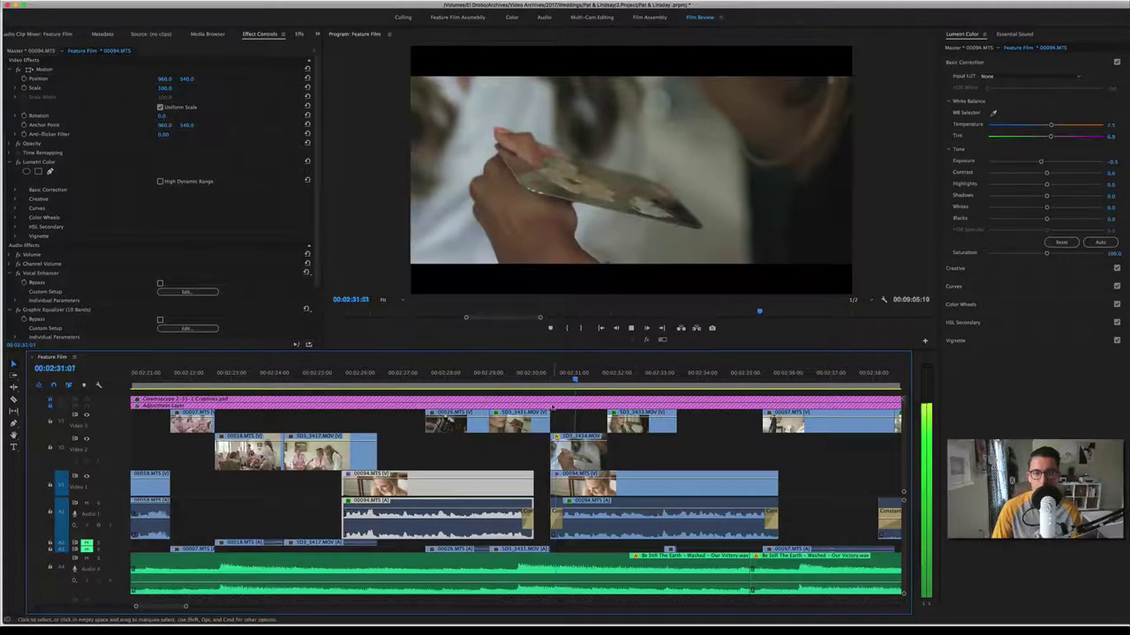
pyautogui.press('d')
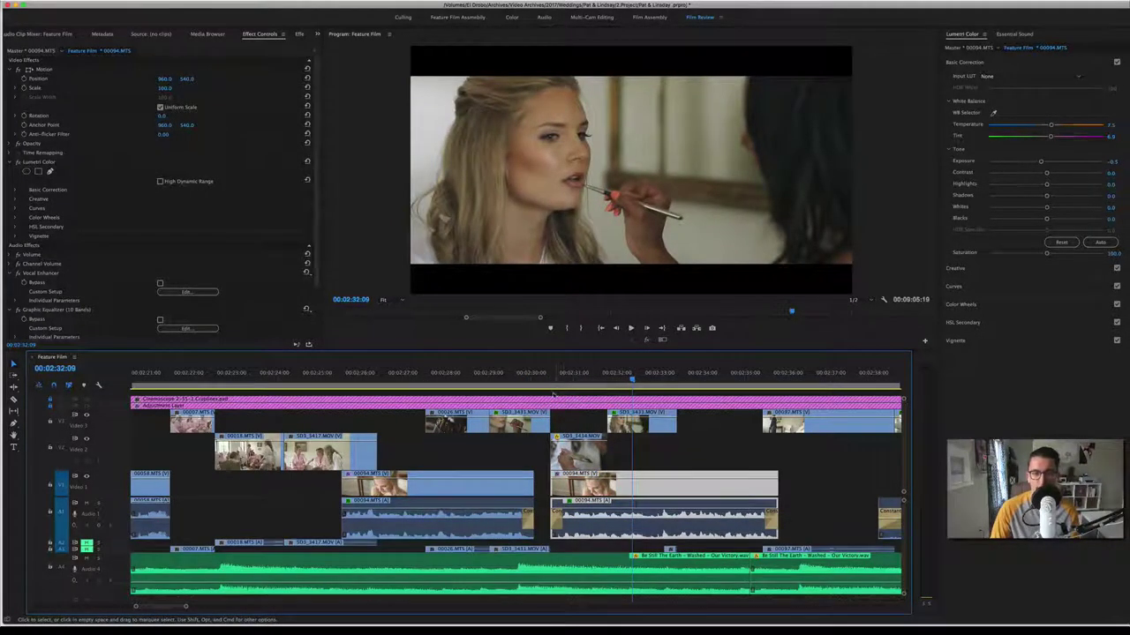
pyautogui.click(645, 342)
pyautogui.click(645, 341)
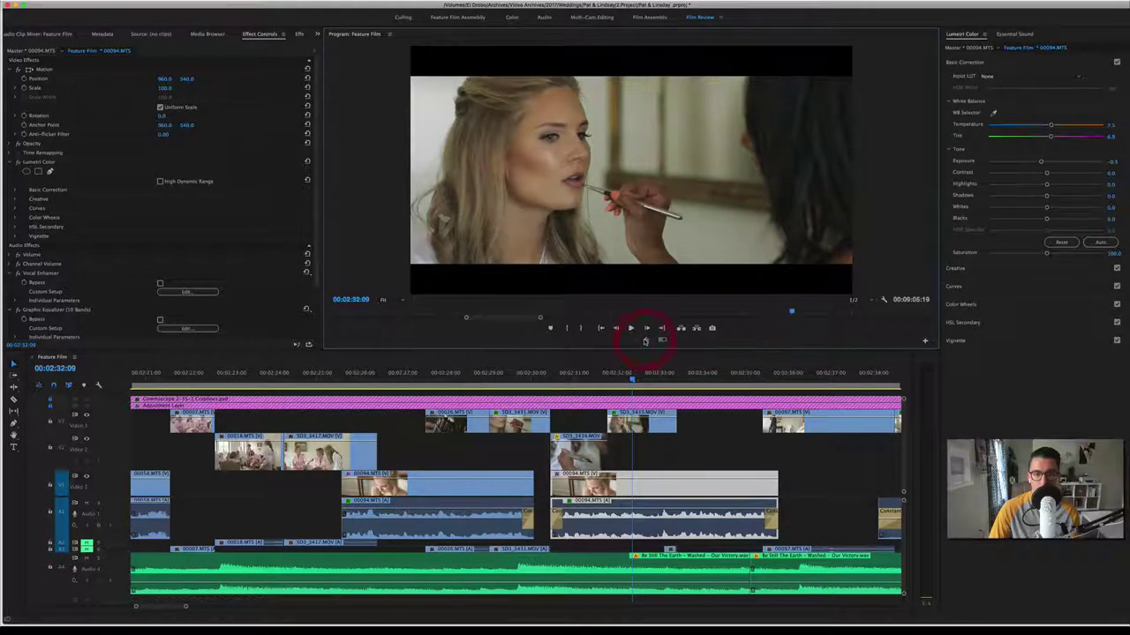
pyautogui.click(645, 342)
pyautogui.click(646, 342)
pyautogui.click(646, 343)
pyautogui.click(647, 342)
# Step: Return to 02:29:19, scrub to the lip-brush close-up, and play on to the first-look shot
pyautogui.scroll(-5, 691, 442)
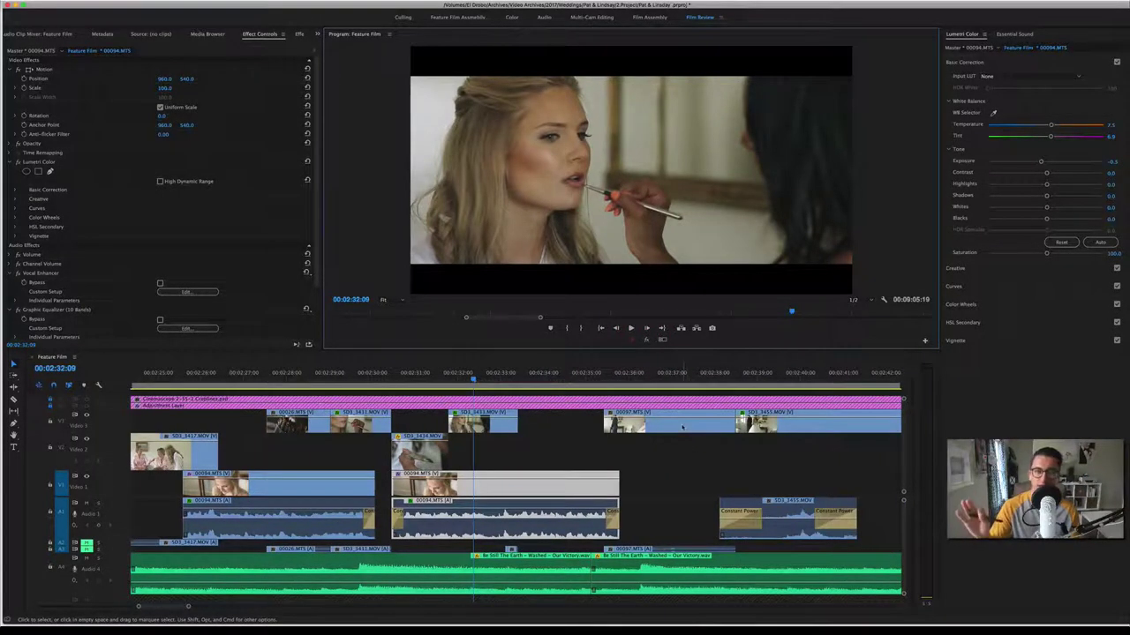
pyautogui.click(358, 379)
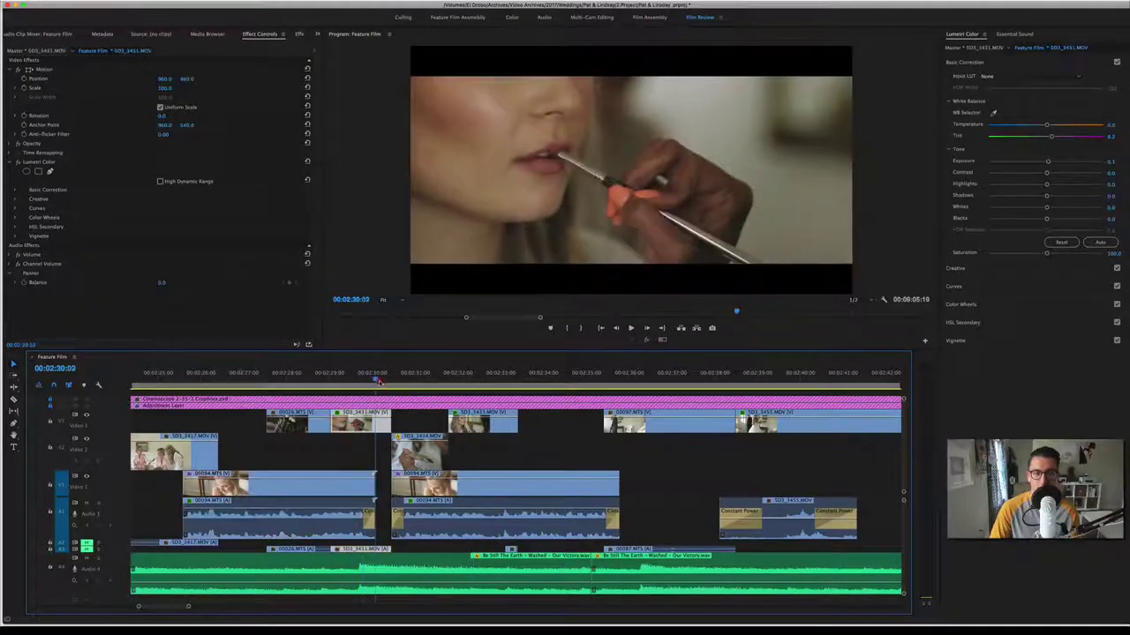
pyautogui.moveTo(358, 378); pyautogui.dragTo(461, 380)
pyautogui.press('space')
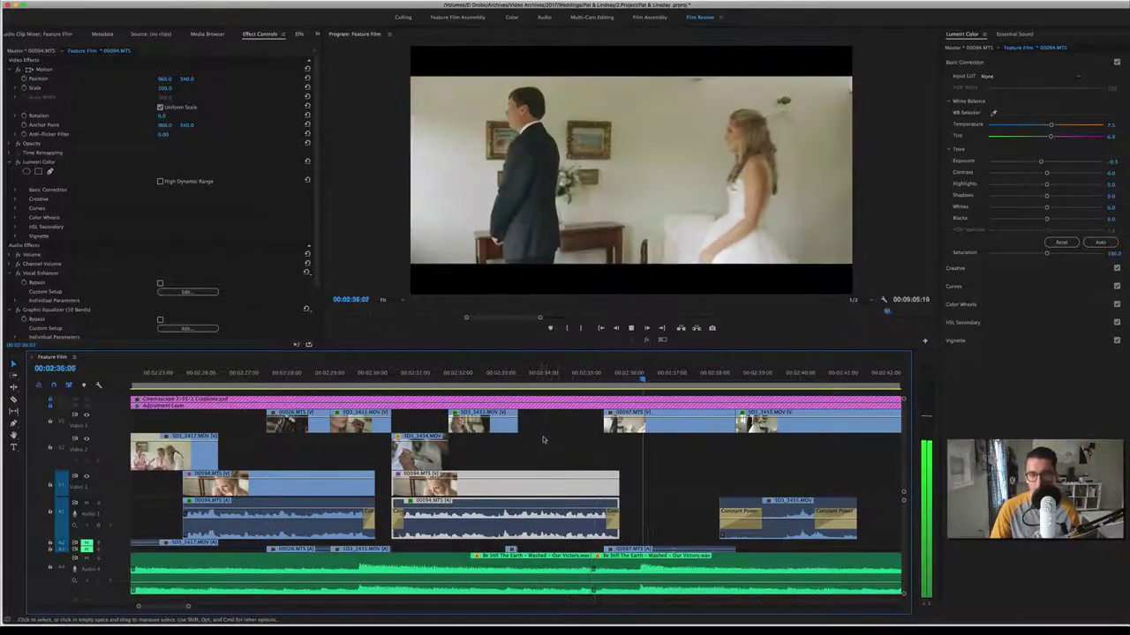
pyautogui.press('space')
# Step: Play from the first look through the invitation flat-lay shots, pausing on the invitation close-up
pyautogui.hscroll(3, 541, 452)
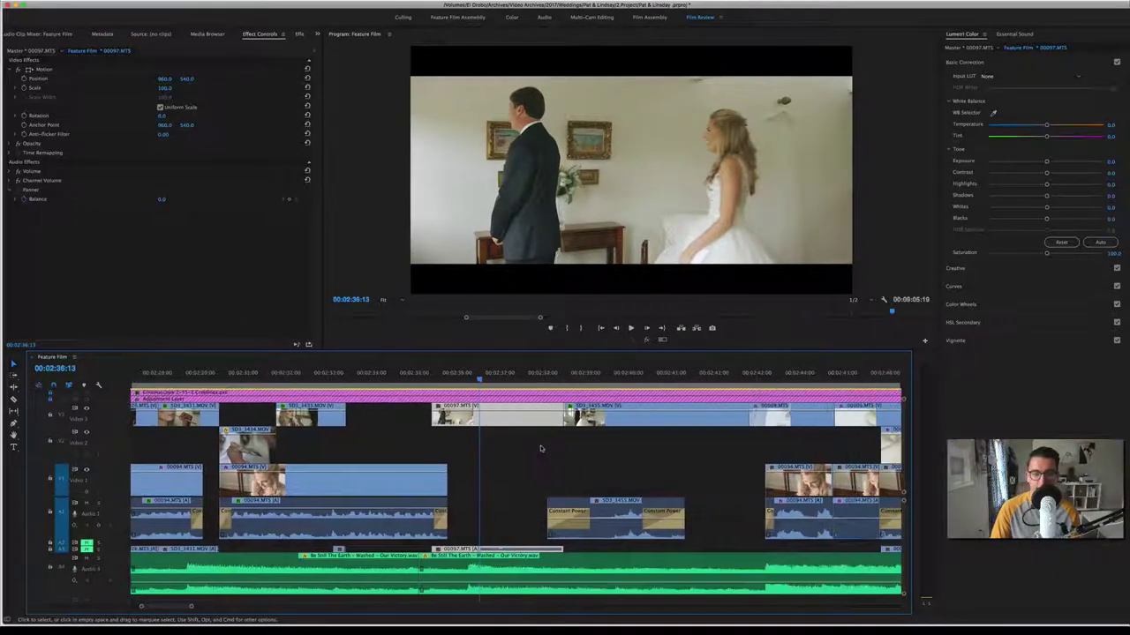
pyautogui.hscroll(3, 542, 453)
pyautogui.hscroll(3, 540, 456)
pyautogui.hscroll(3, 540, 456)
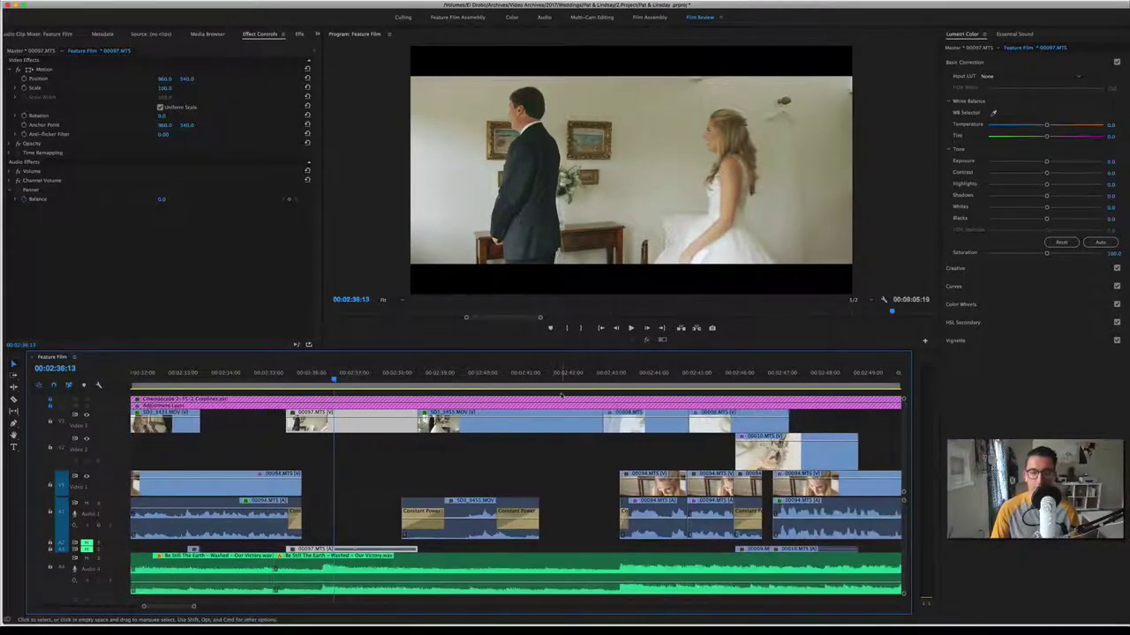
pyautogui.press('space')
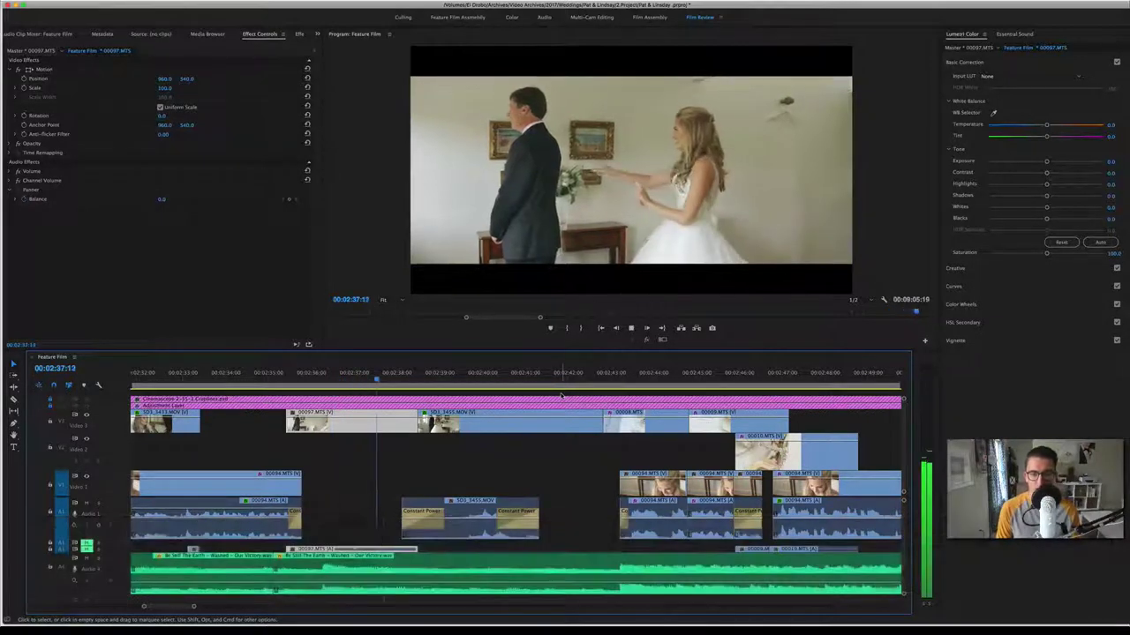
pyautogui.press('space')
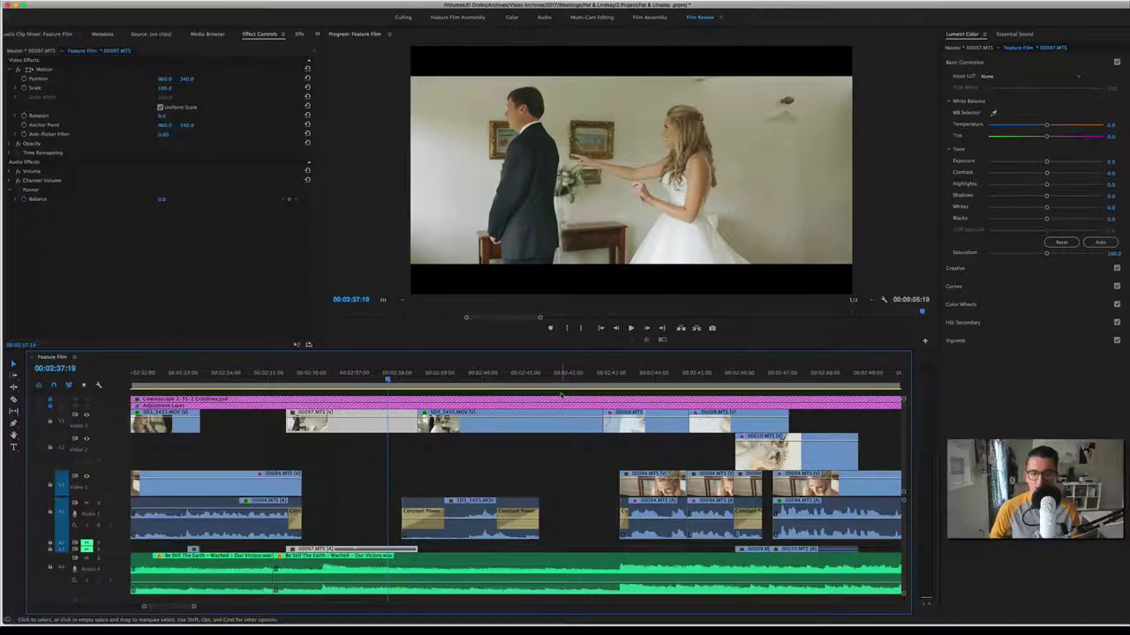
pyautogui.press('space')
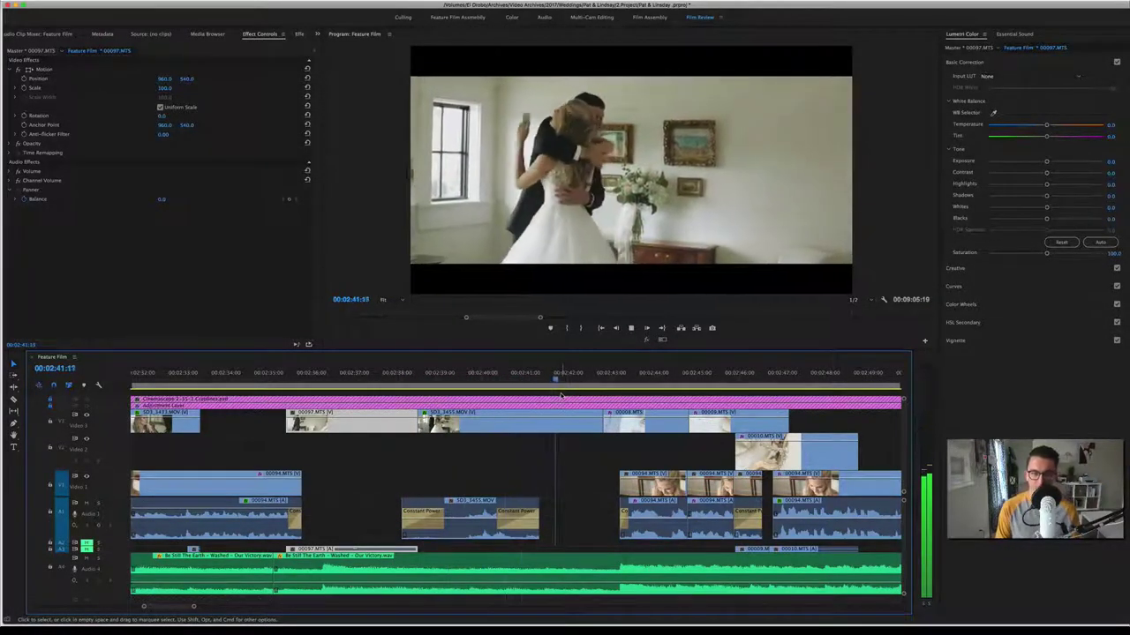
pyautogui.press('space')
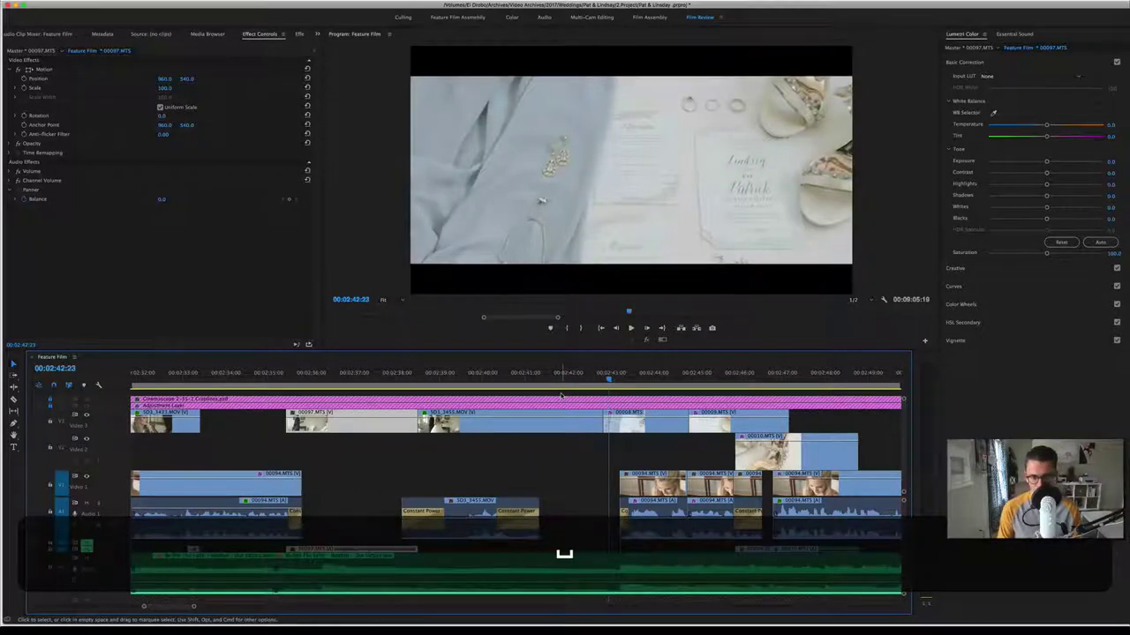
pyautogui.scroll(-2, 535, 455)
pyautogui.scroll(-1, 535, 455)
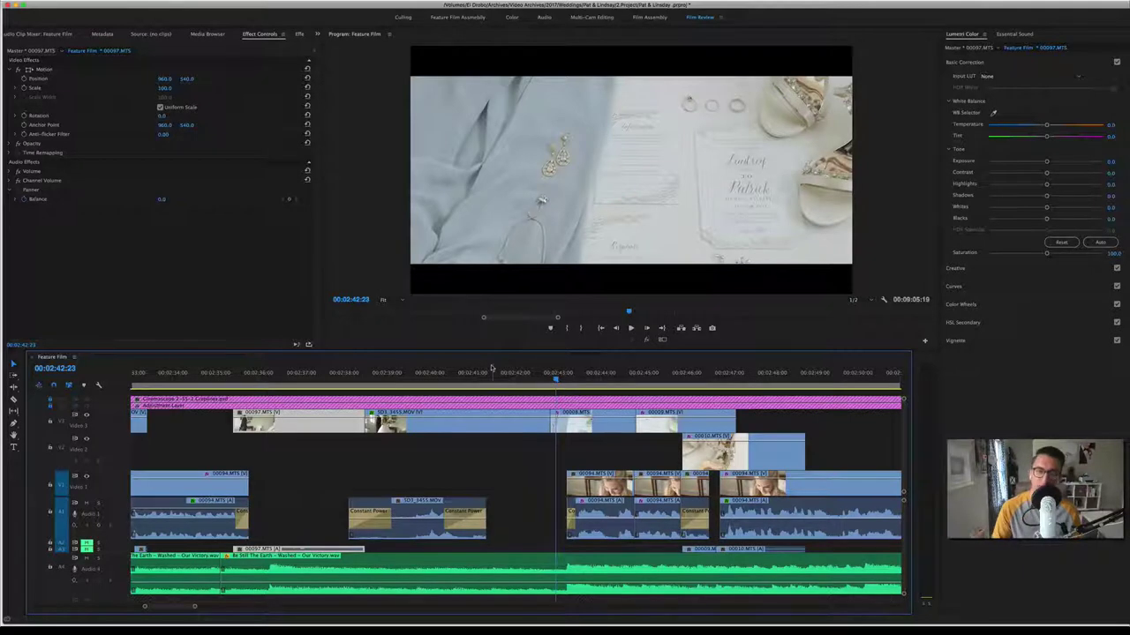
pyautogui.press('space')
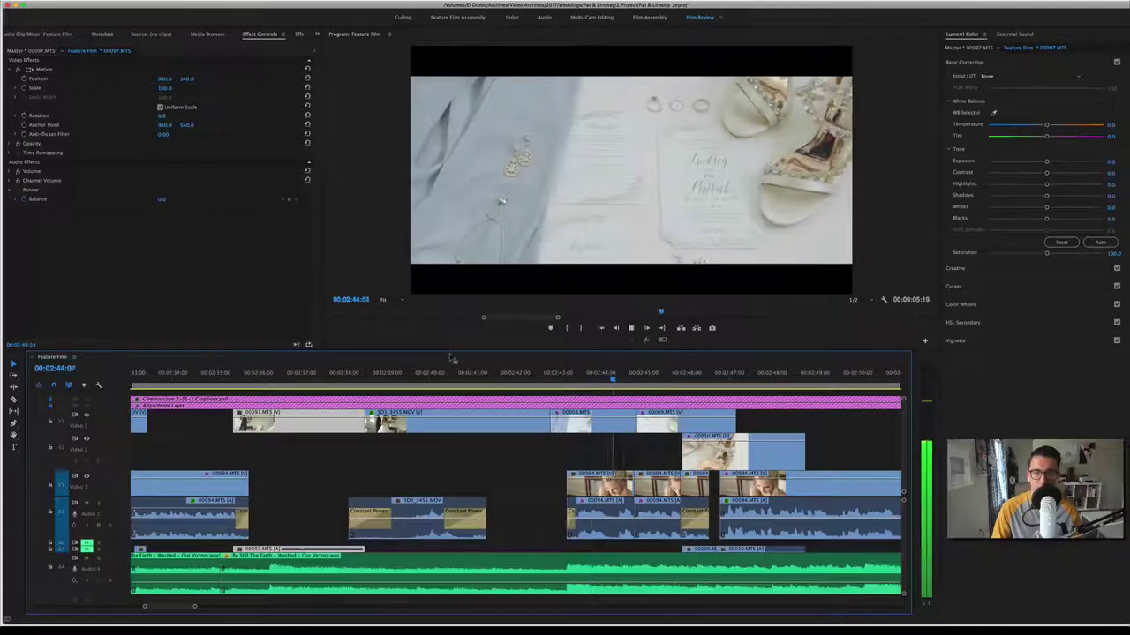
pyautogui.press('space')
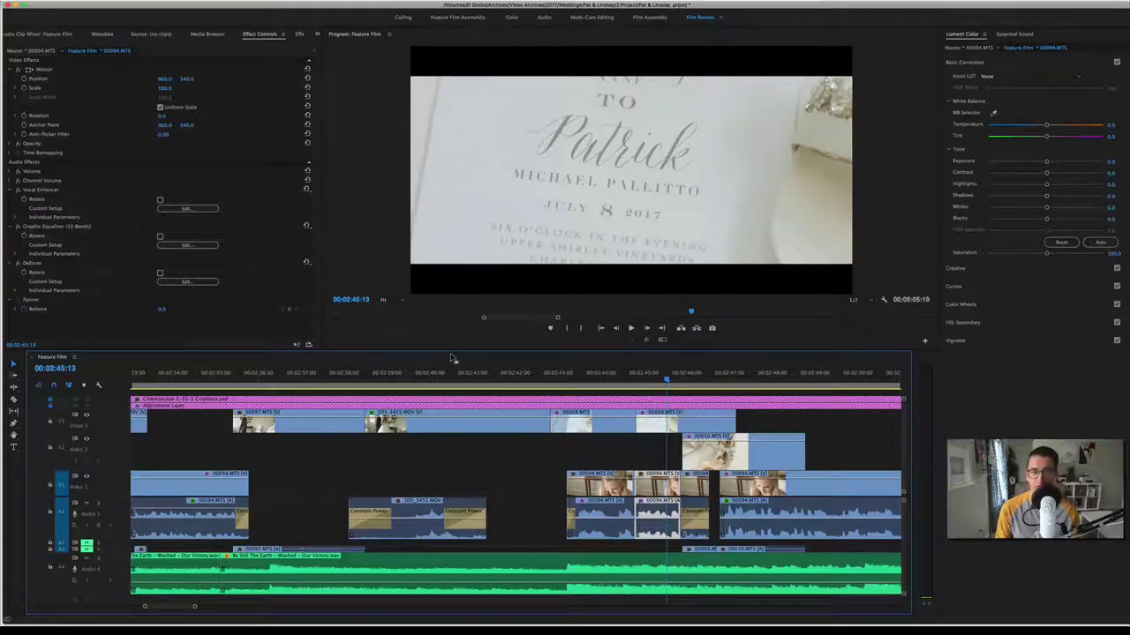
pyautogui.press('space')
pyautogui.press('space')
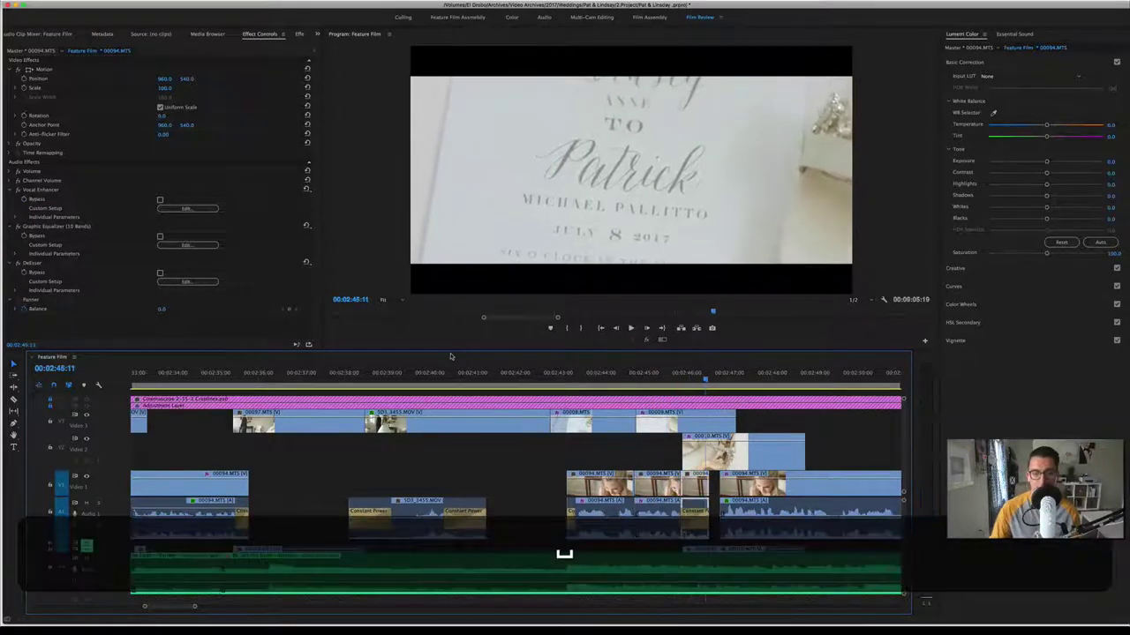
# Step: Select invitation clip 00009.MTS and play it with its Warp Stabilizer shown in Effect Controls
pyautogui.click(660, 415)
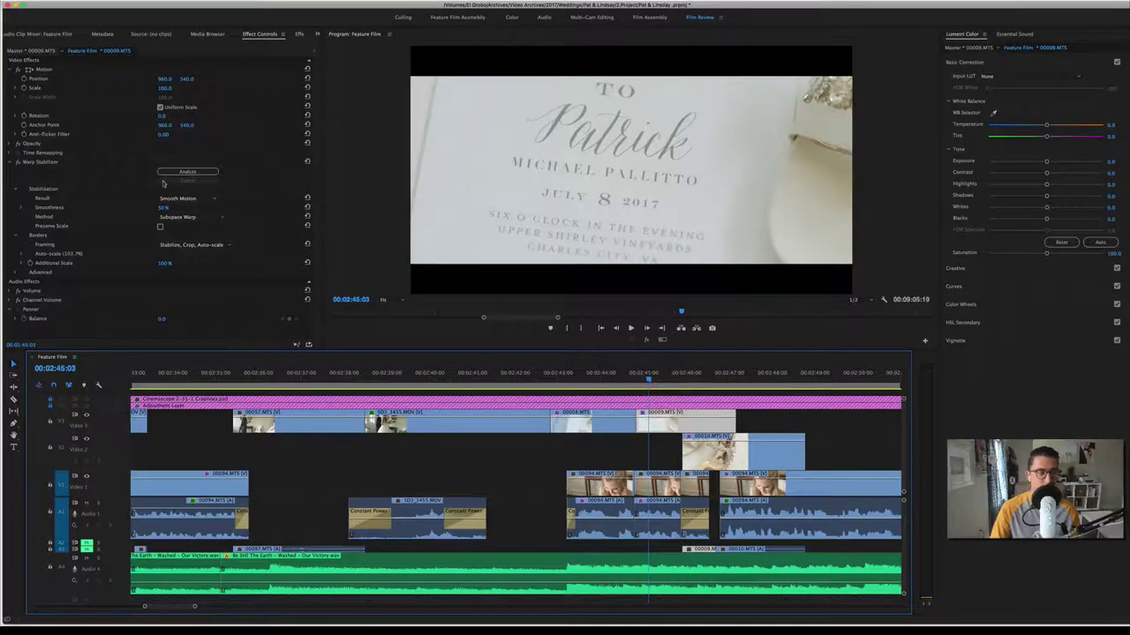
pyautogui.click(27, 163)
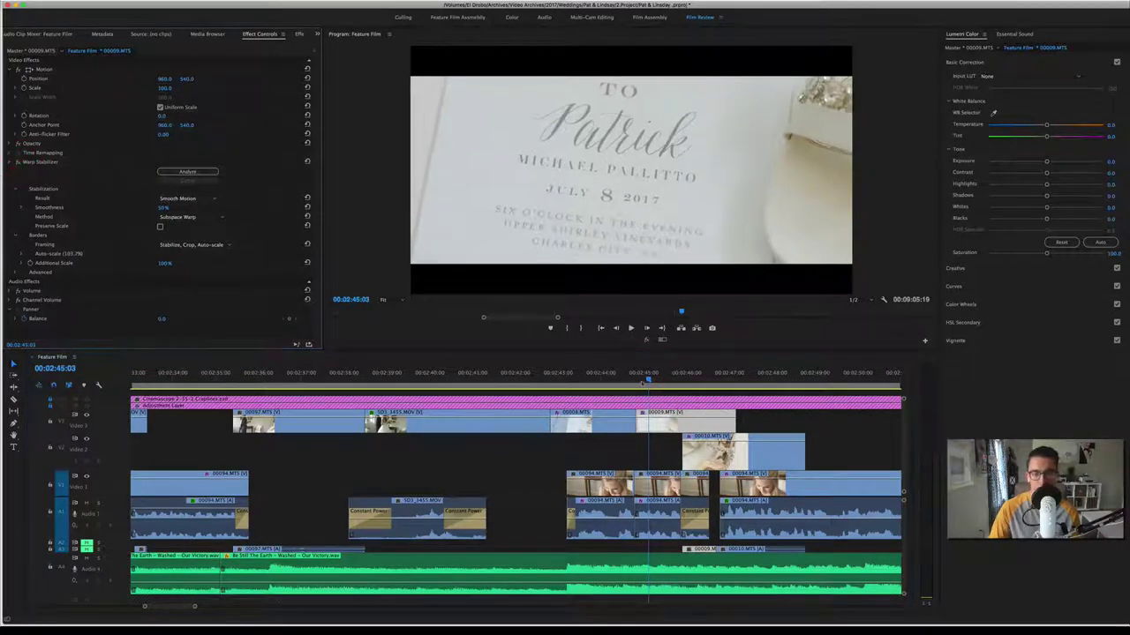
pyautogui.press('space')
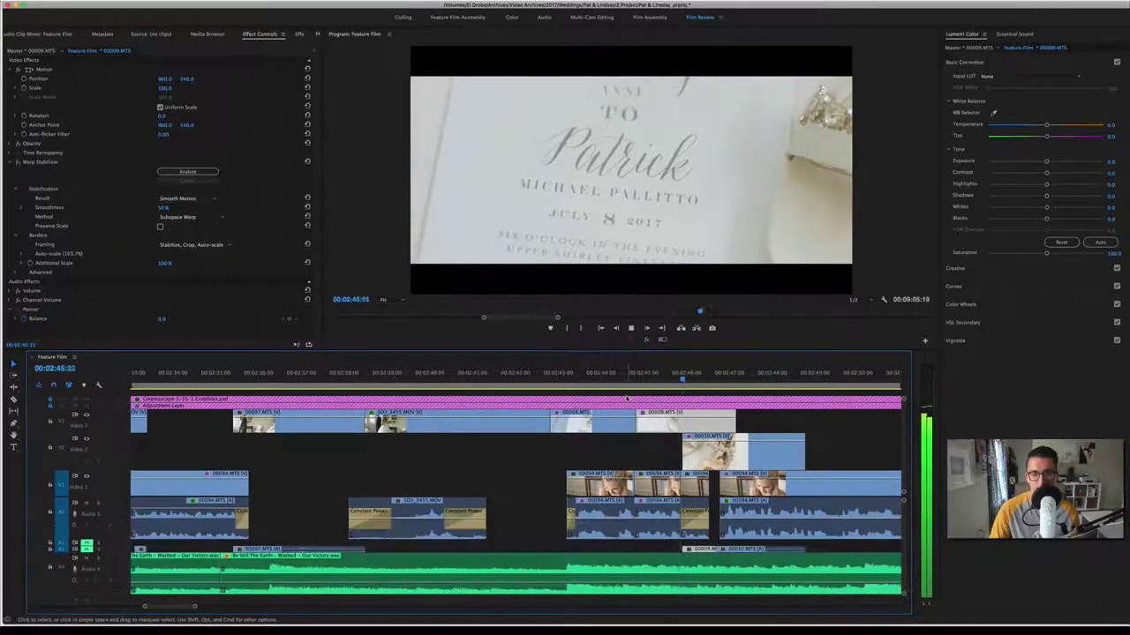
pyautogui.press('space')
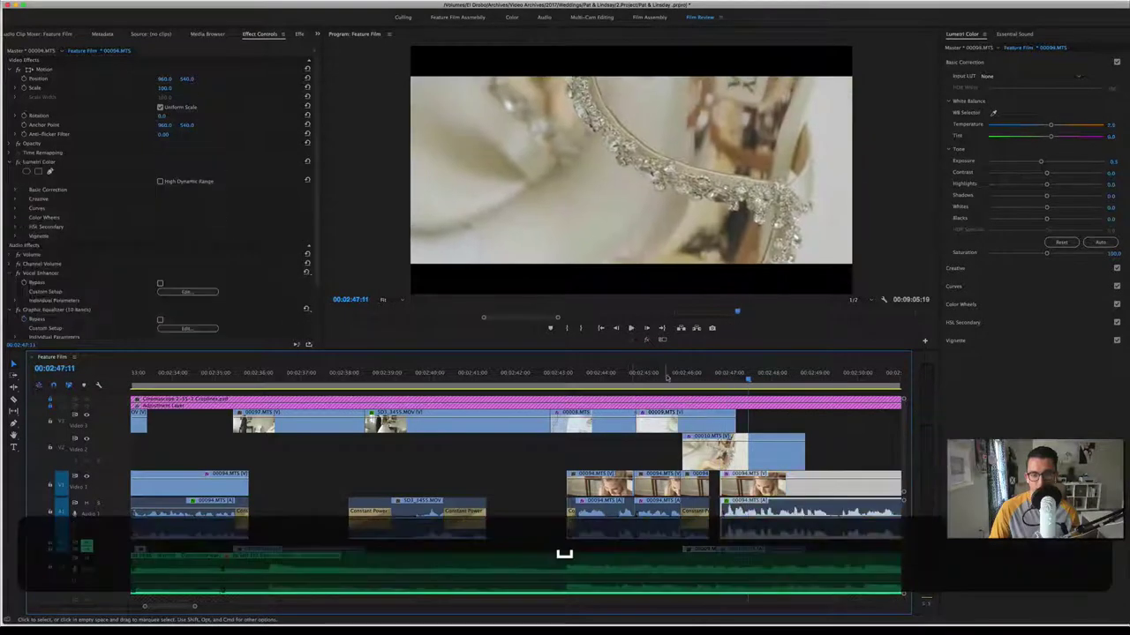
pyautogui.click(648, 376)
pyautogui.click(671, 422)
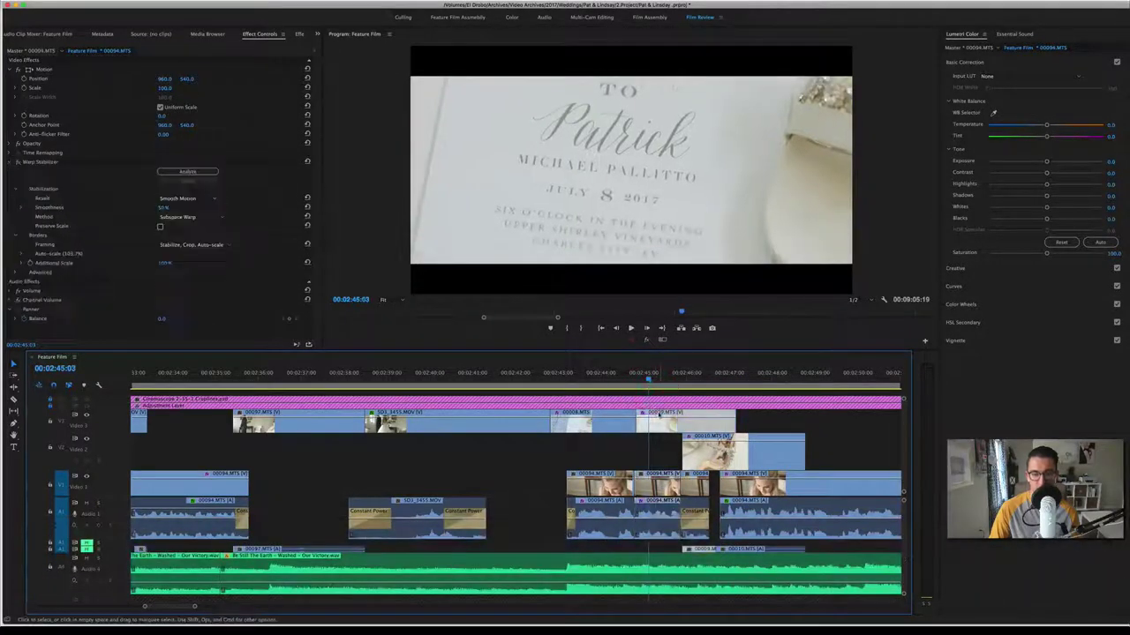
# Step: Switch off Warp Stabilizer to play the raw invitation shot, then continue to the vineyard aerial
pyautogui.click(17, 164)
pyautogui.press('space')
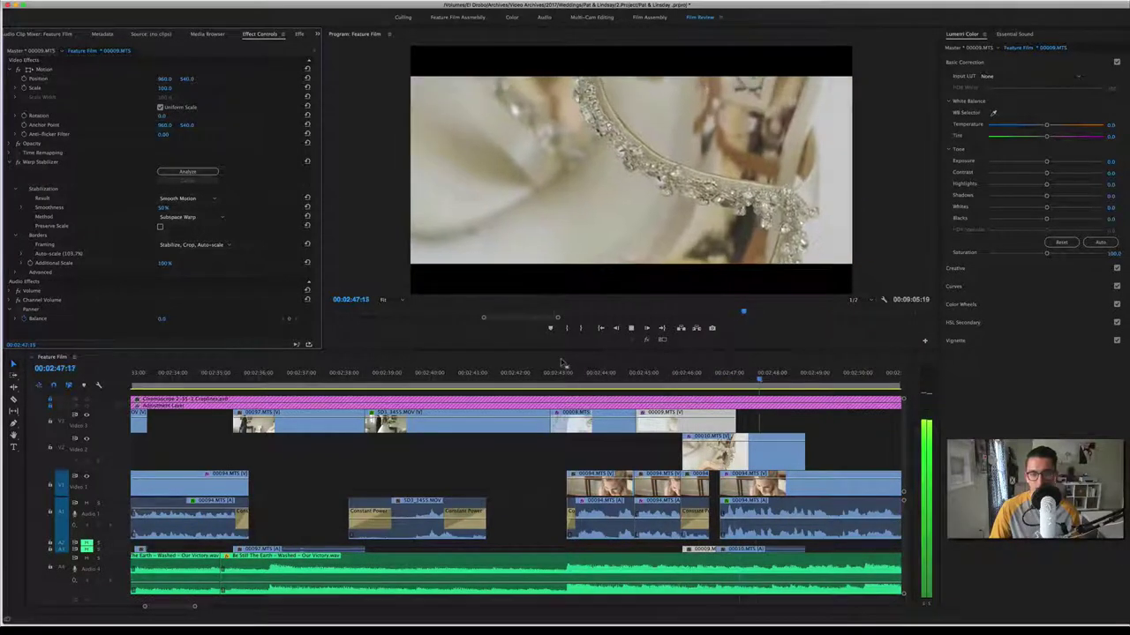
pyautogui.press('space')
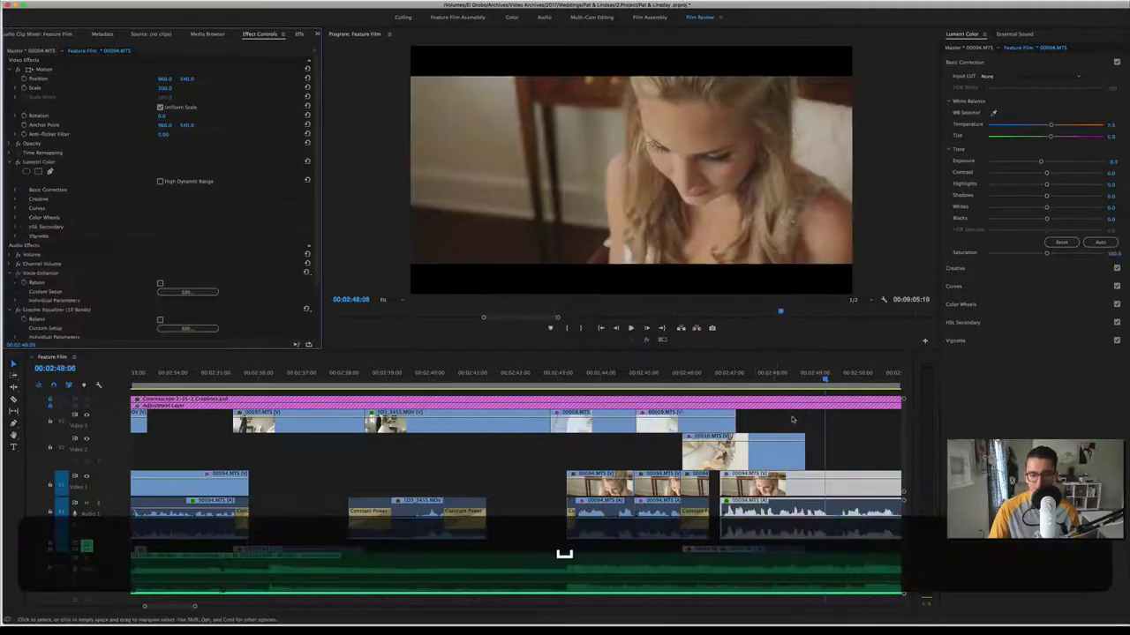
pyautogui.press('space')
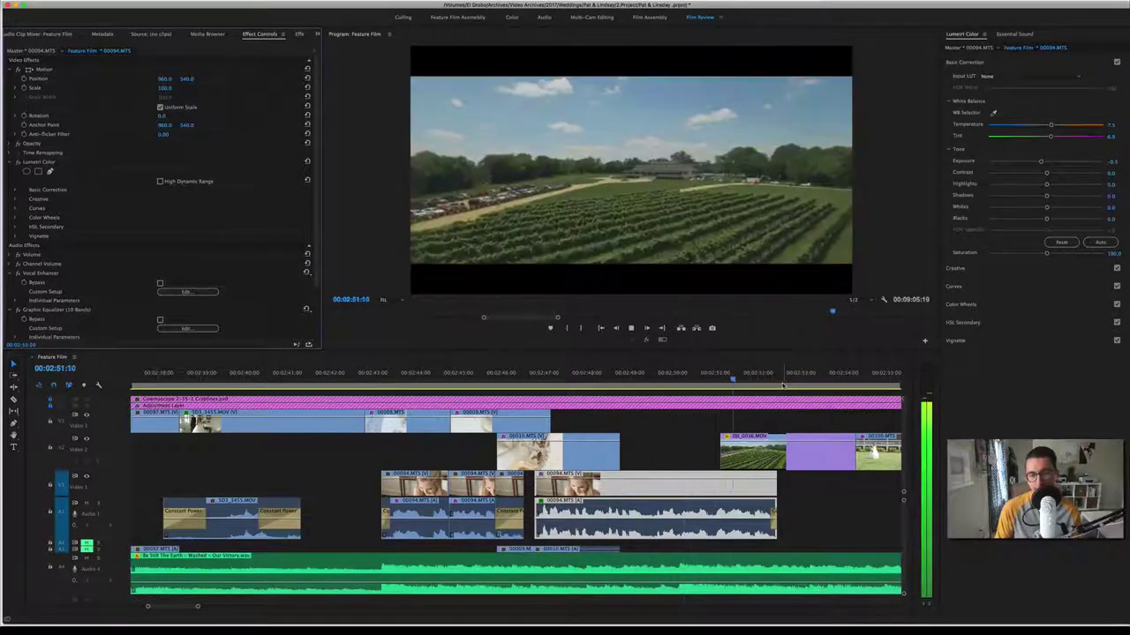
pyautogui.press('space')
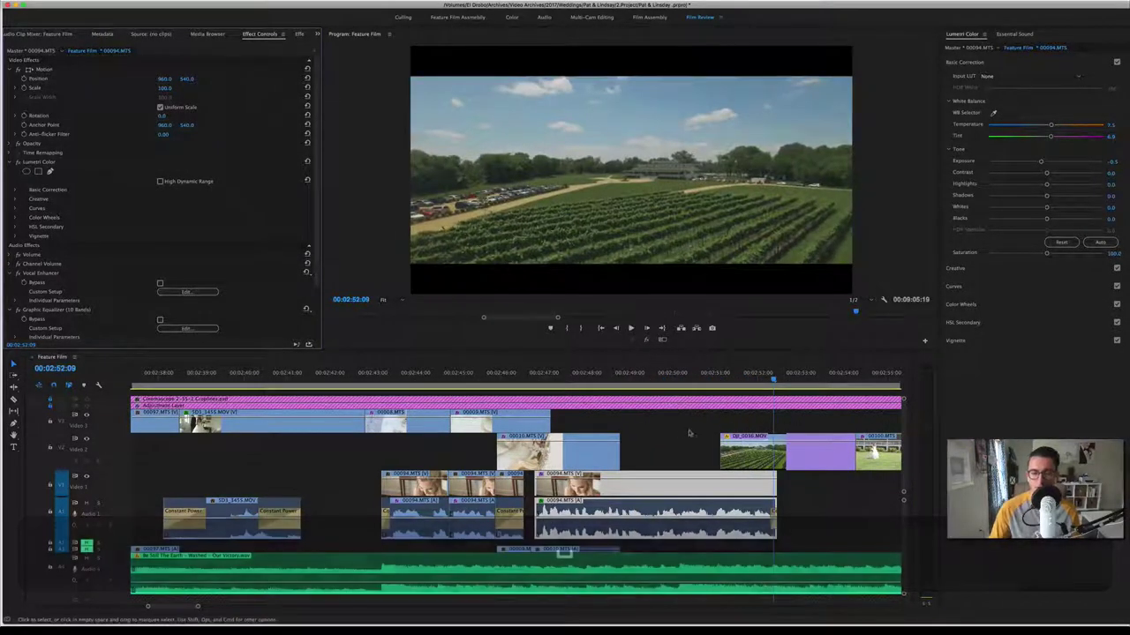
# Step: Toggle Global FX Mute repeatedly to compare the vineyard aerial with and without effects
pyautogui.scroll(-1, 687, 423)
pyautogui.scroll(-1, 688, 423)
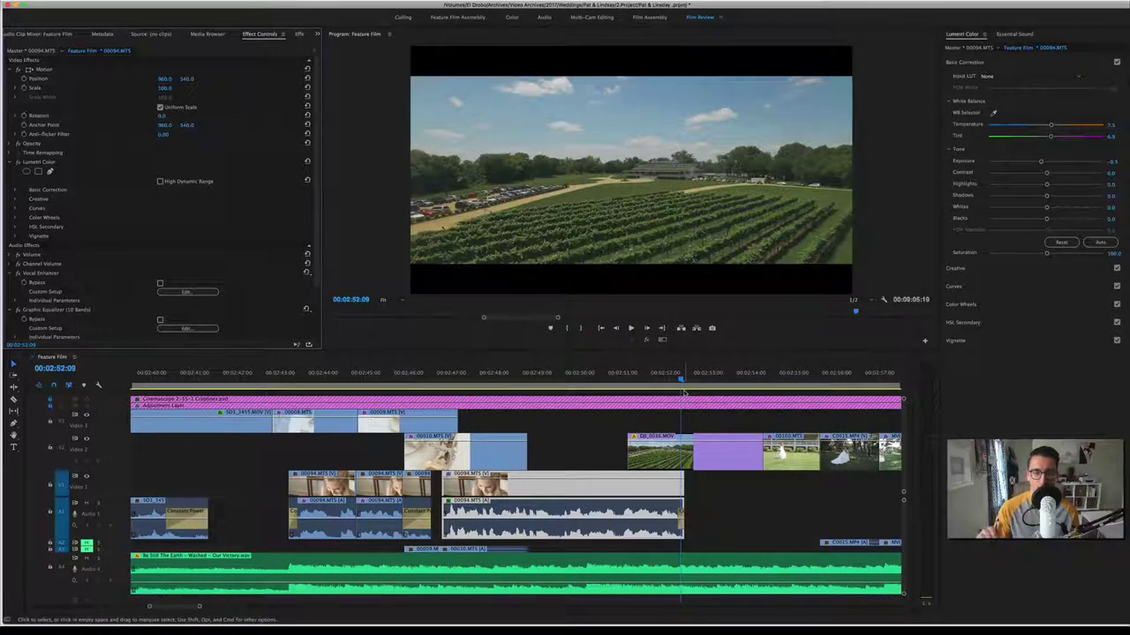
pyautogui.click(646, 341)
pyautogui.click(646, 343)
pyautogui.click(645, 343)
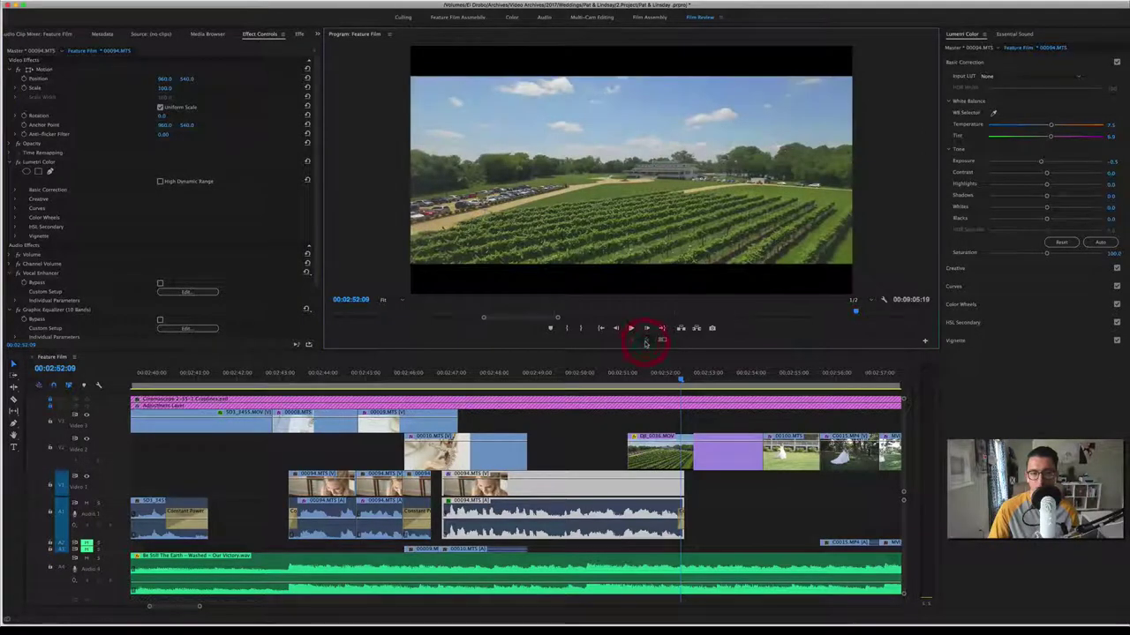
pyautogui.click(646, 344)
pyautogui.click(644, 344)
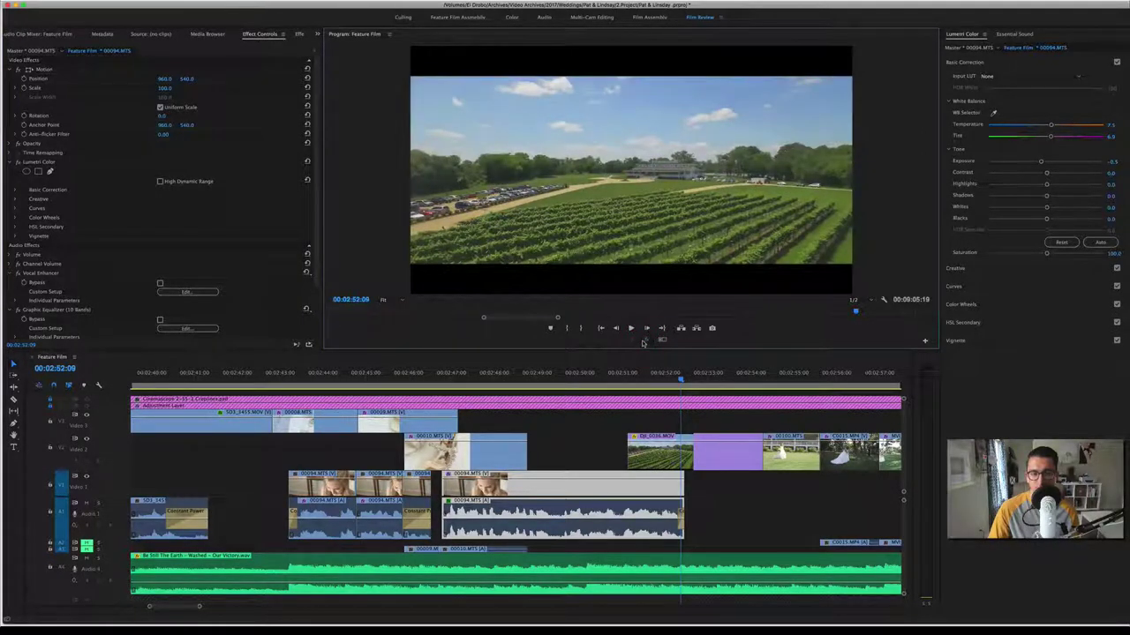
pyautogui.click(644, 341)
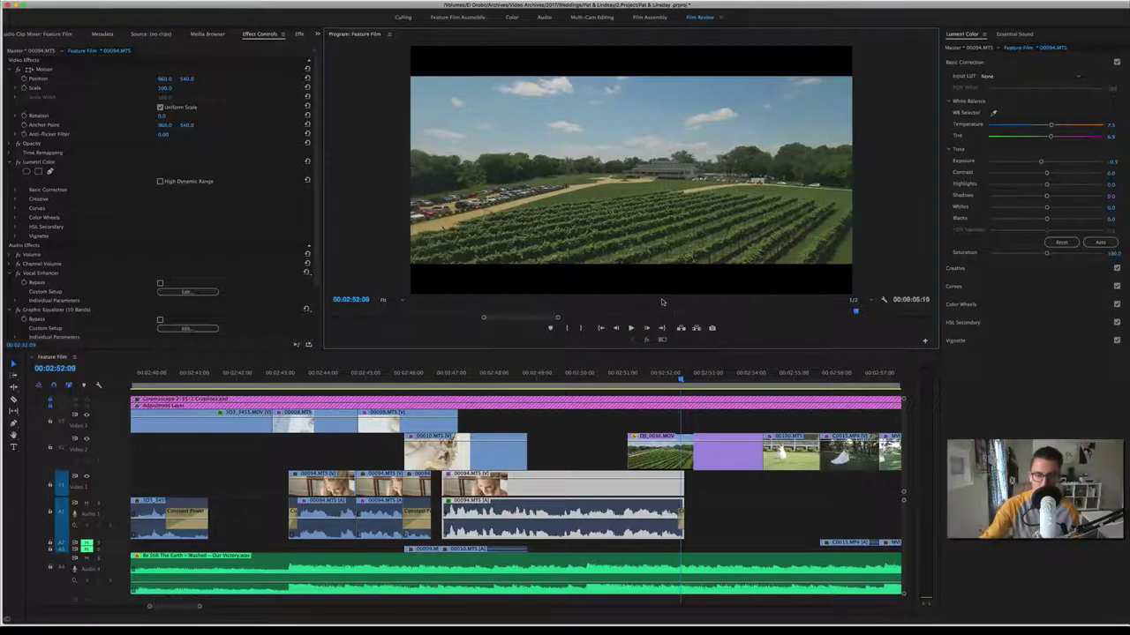
# Step: Play the aerial shot briefly and stop at 00:02:54:05
pyautogui.scroll(-2, 582, 419)
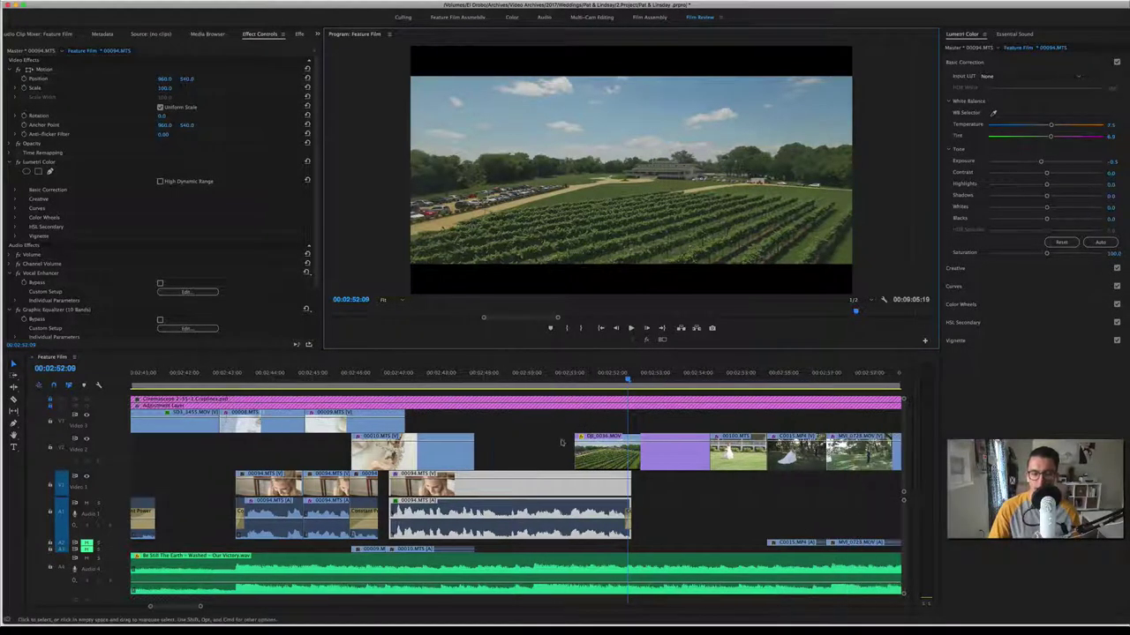
pyautogui.scroll(-2, 667, 417)
pyautogui.scroll(-2, 653, 420)
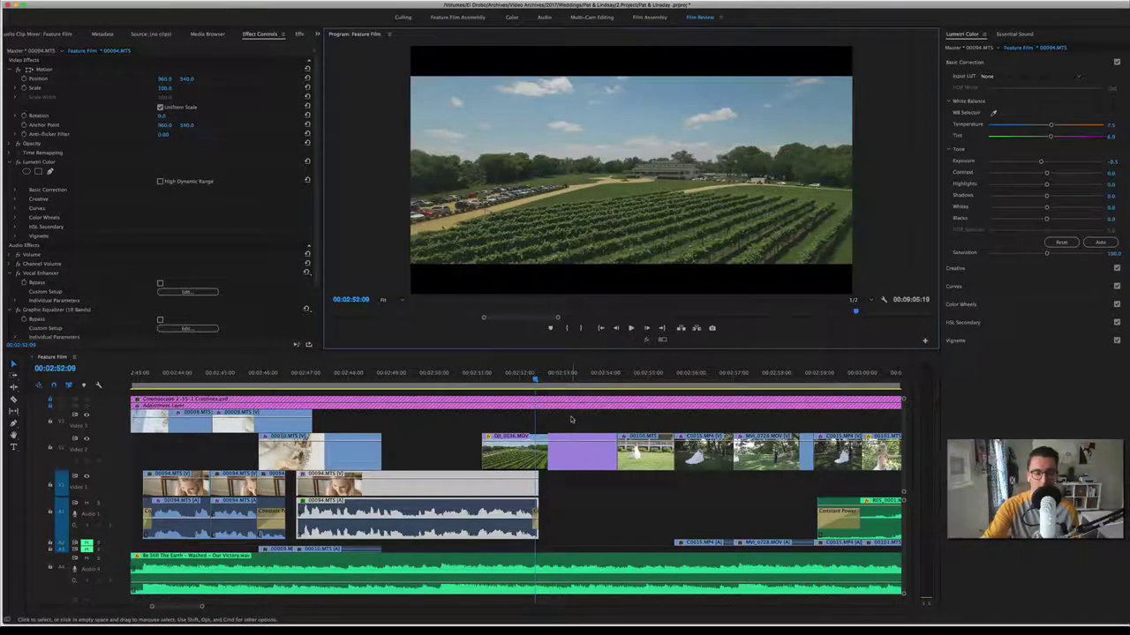
pyautogui.press('space')
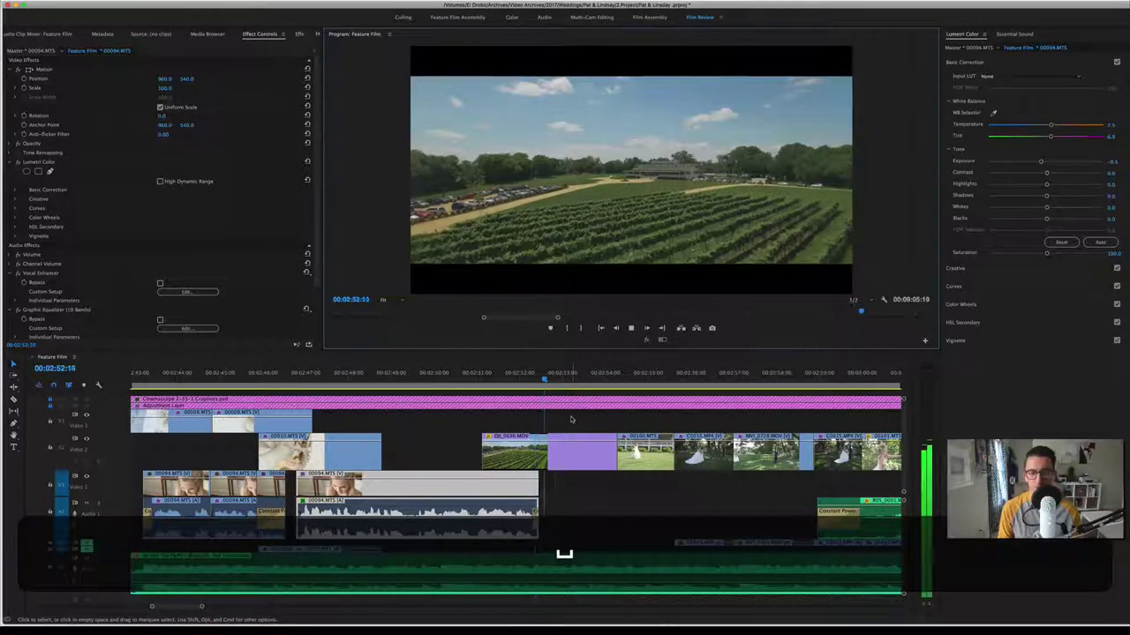
pyautogui.press('space')
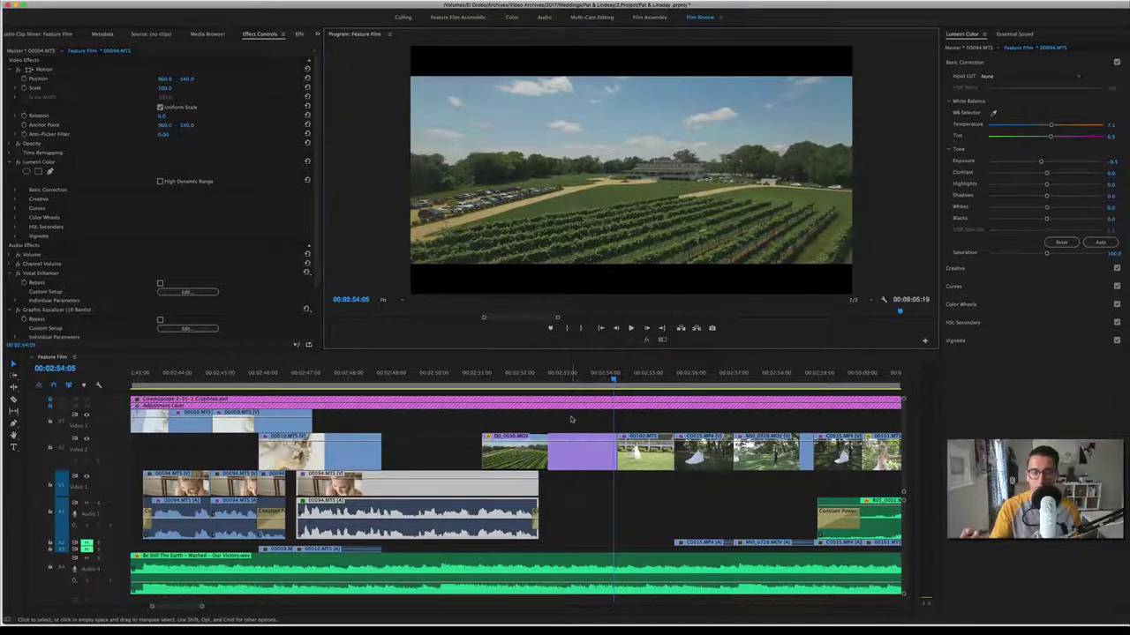
# Step: Play into the next shots and scrub ahead to the bride approaching the groom
pyautogui.press('space')
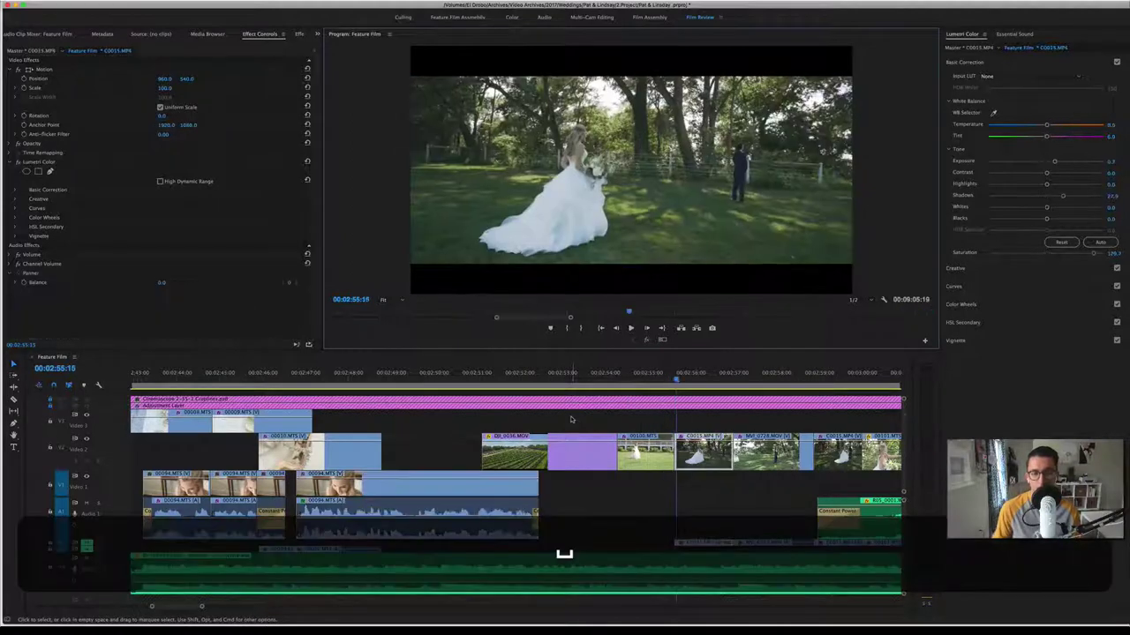
pyautogui.click(640, 378)
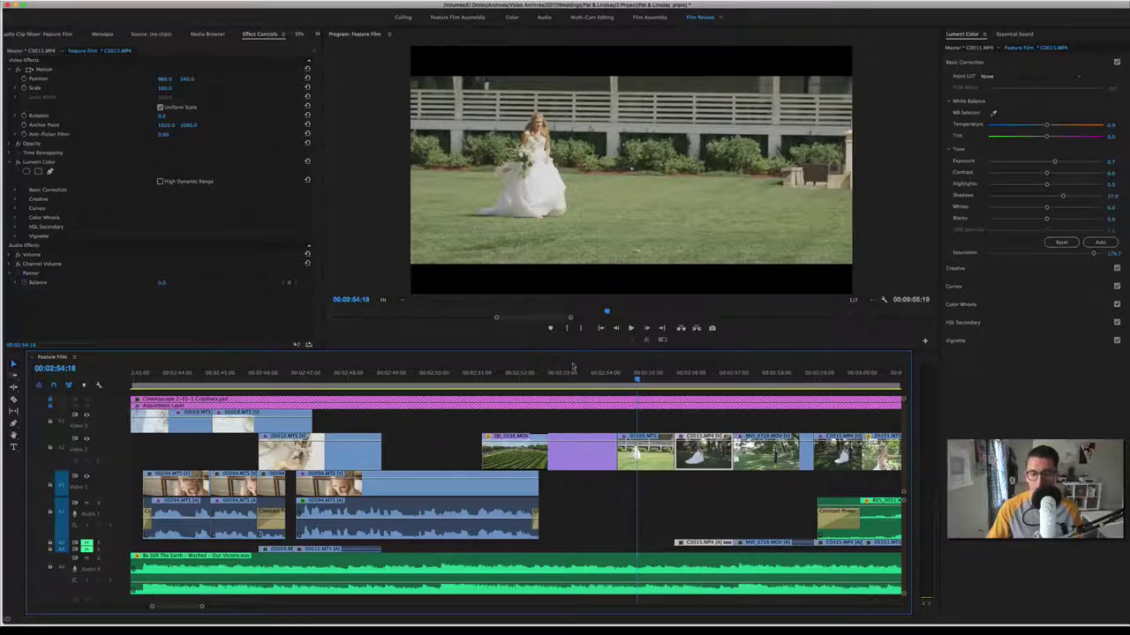
pyautogui.moveTo(687, 377); pyautogui.dragTo(697, 379)
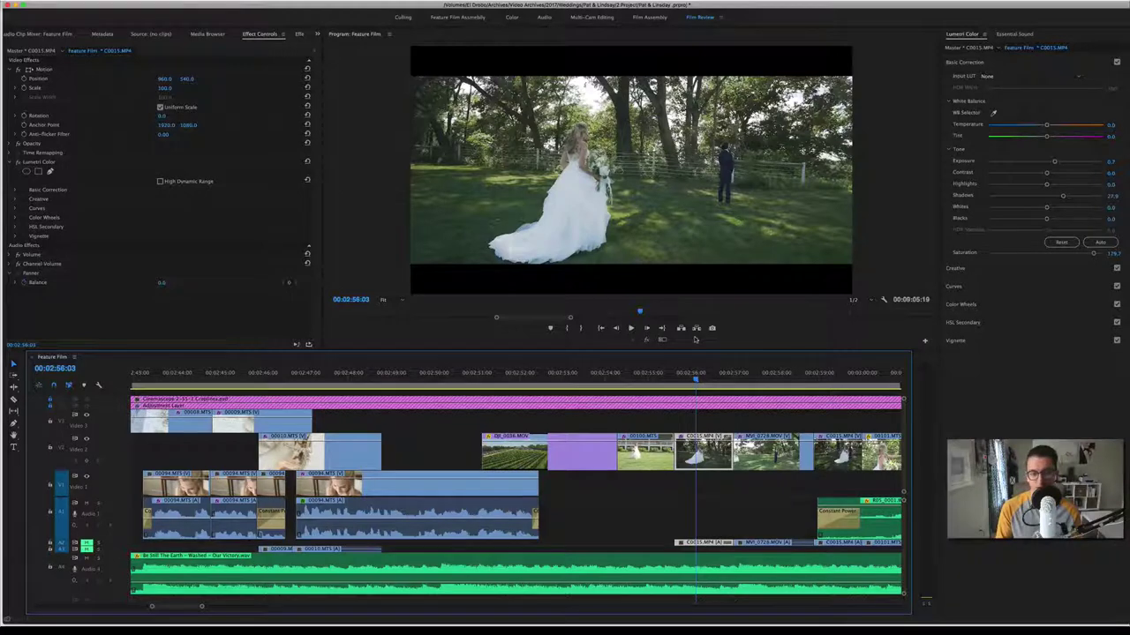
# Step: Step back a clip, play through the first look, and step forward to 00:03:00:02
pyautogui.hotkey('shift', 'Left')
pyautogui.hotkey('shift', 'Left')
pyautogui.hotkey('shift', 'Left')
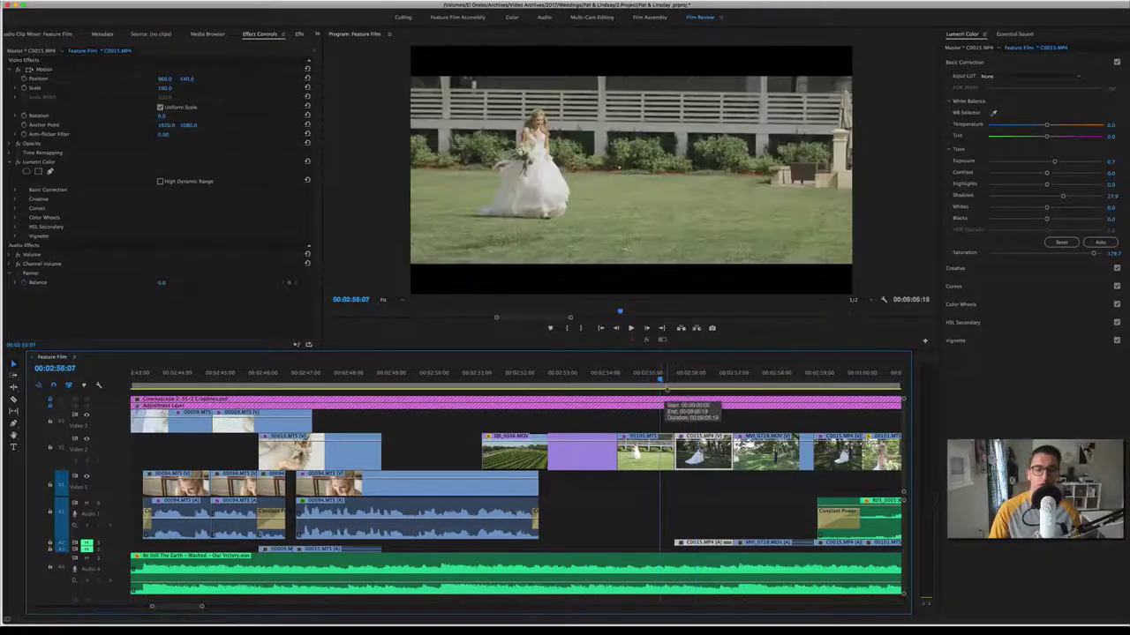
pyautogui.press('space')
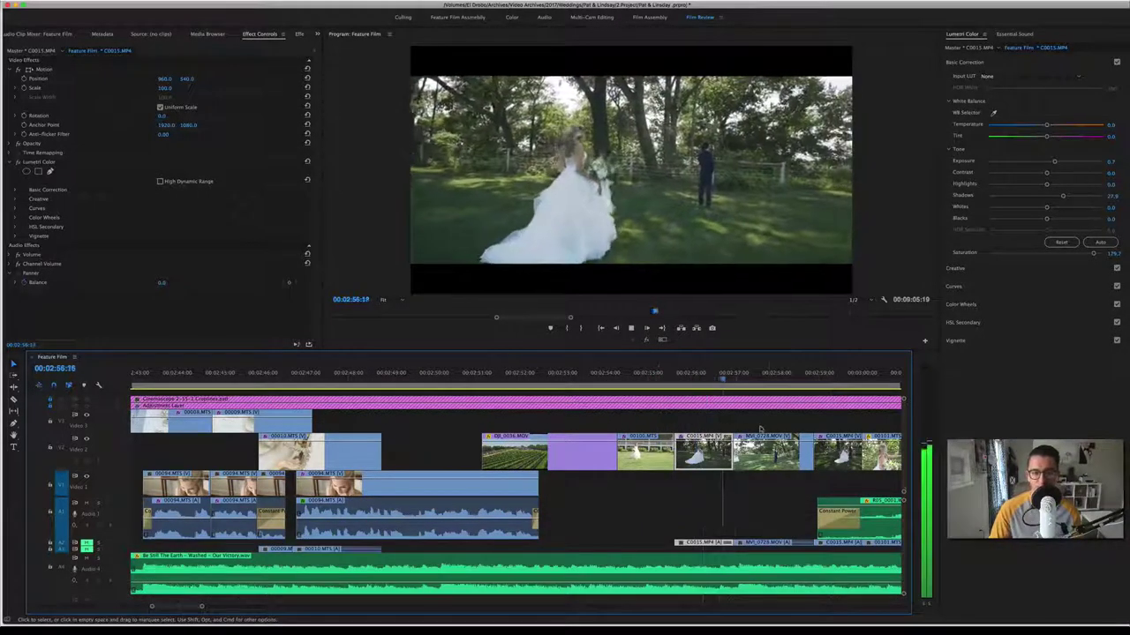
pyautogui.press('space')
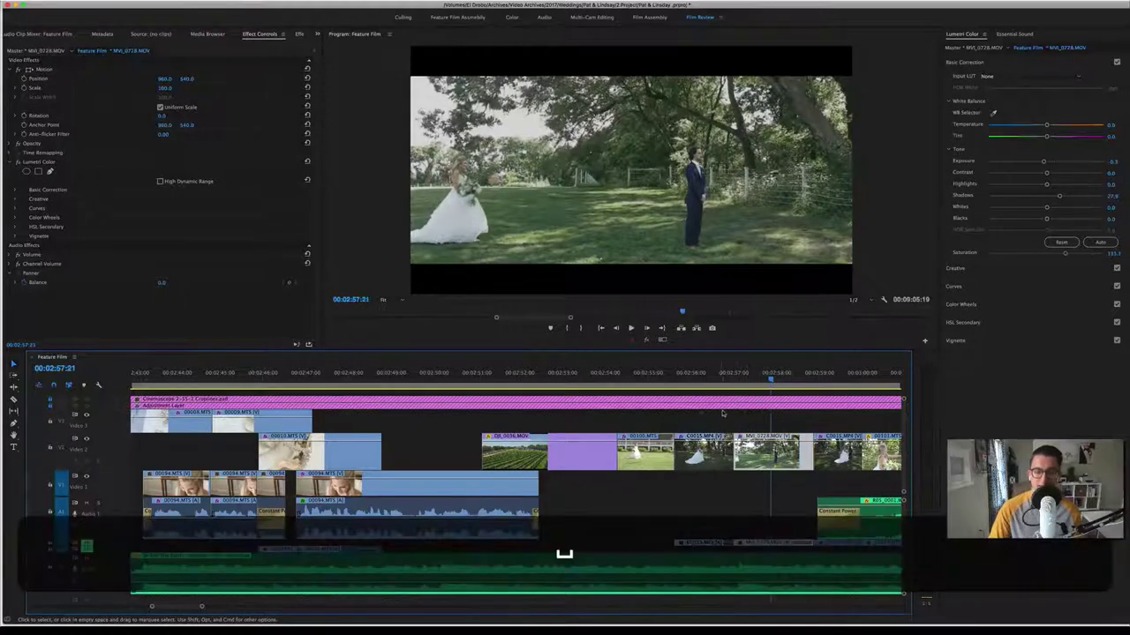
pyautogui.hscroll(5, 722, 413)
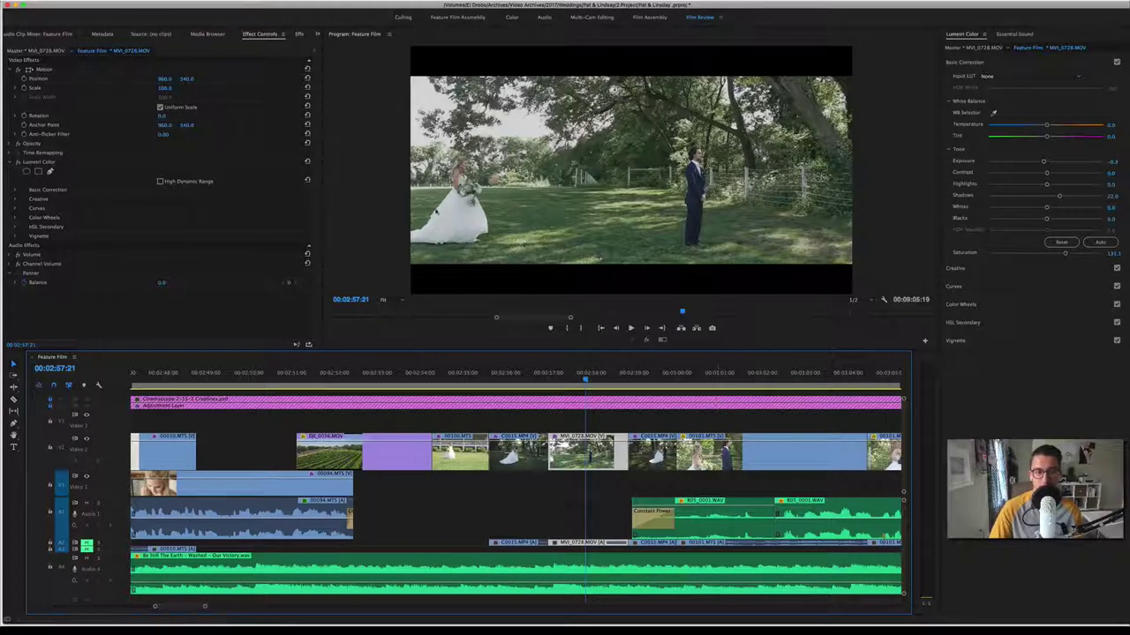
pyautogui.press('space')
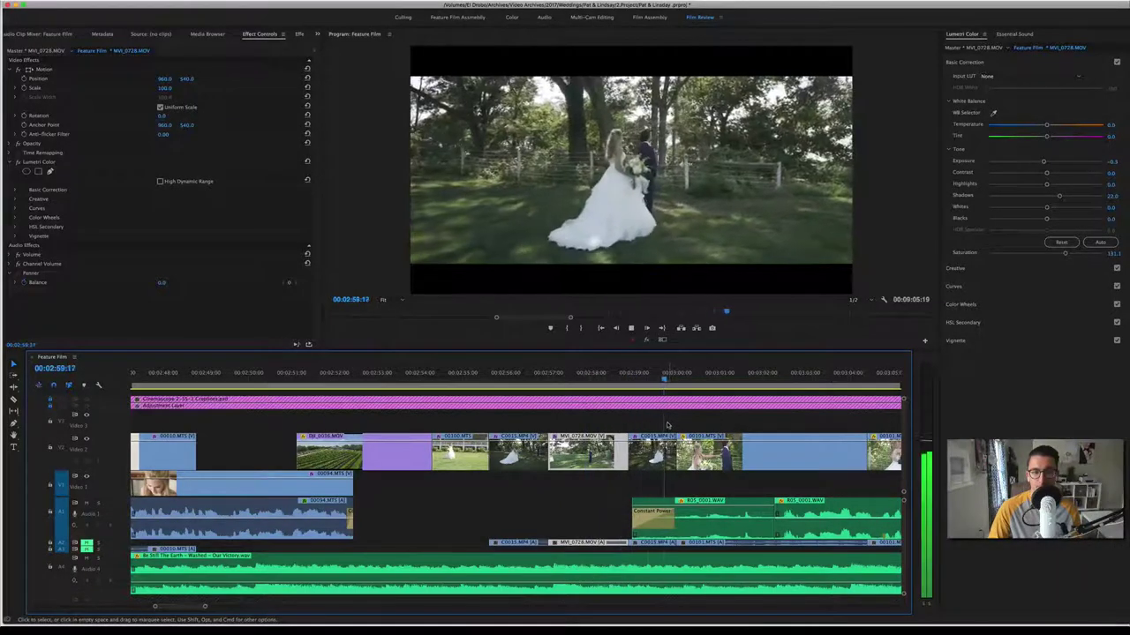
pyautogui.press('space')
pyautogui.press('Right')
pyautogui.press('Right')
pyautogui.press('Right')
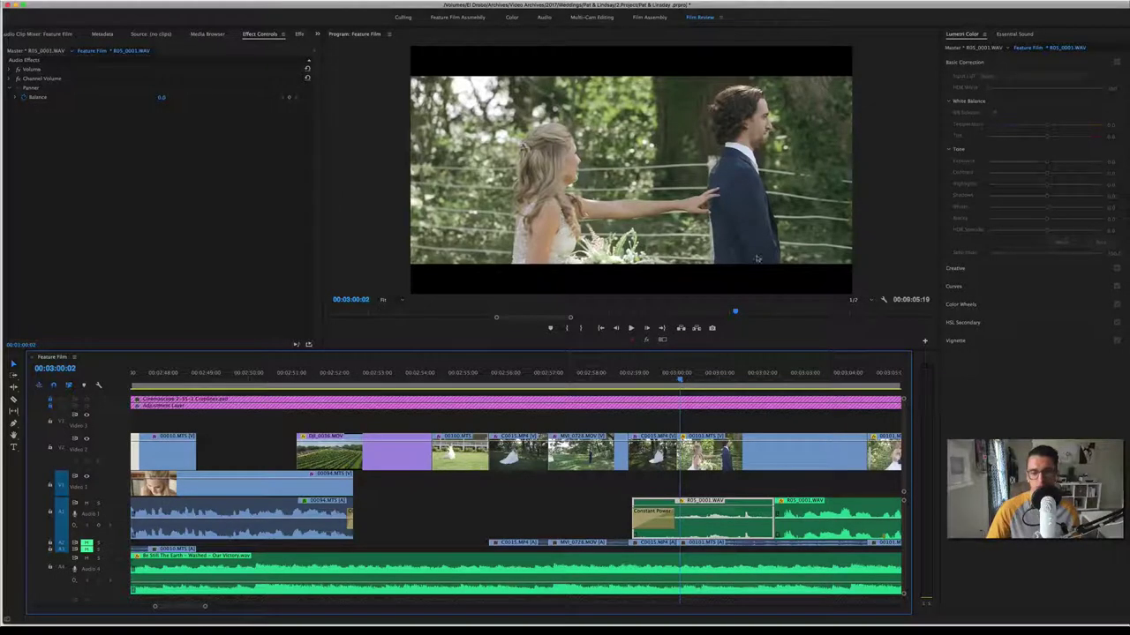
# Step: Play past the smiling groom and stop on flower close-up 00061.MTS at 03:07:13
pyautogui.press('space')
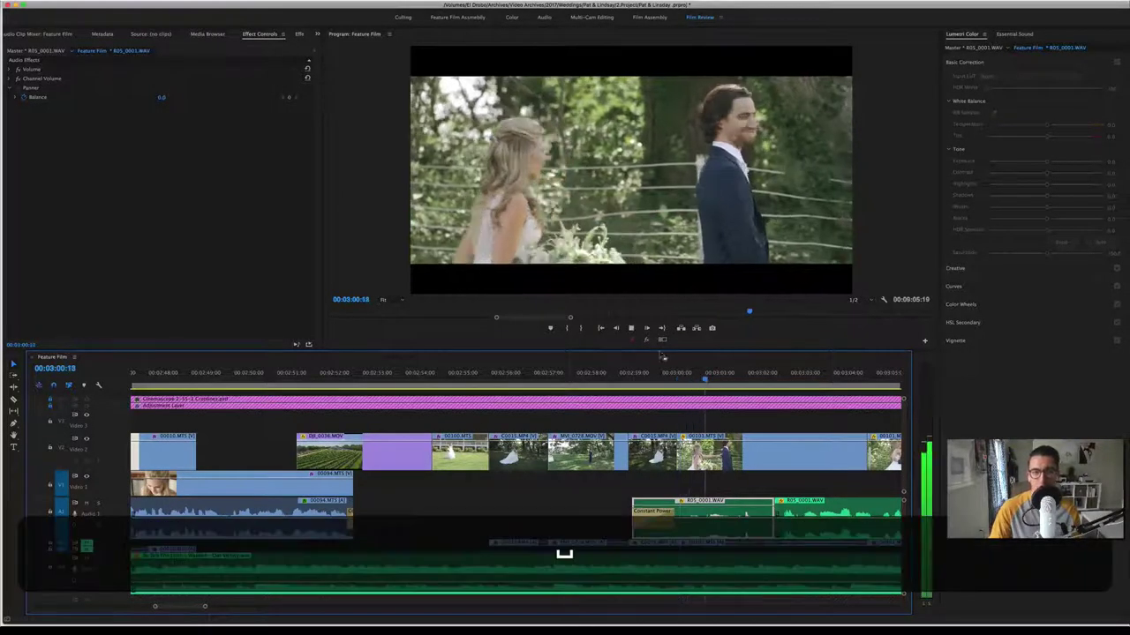
pyautogui.press('space')
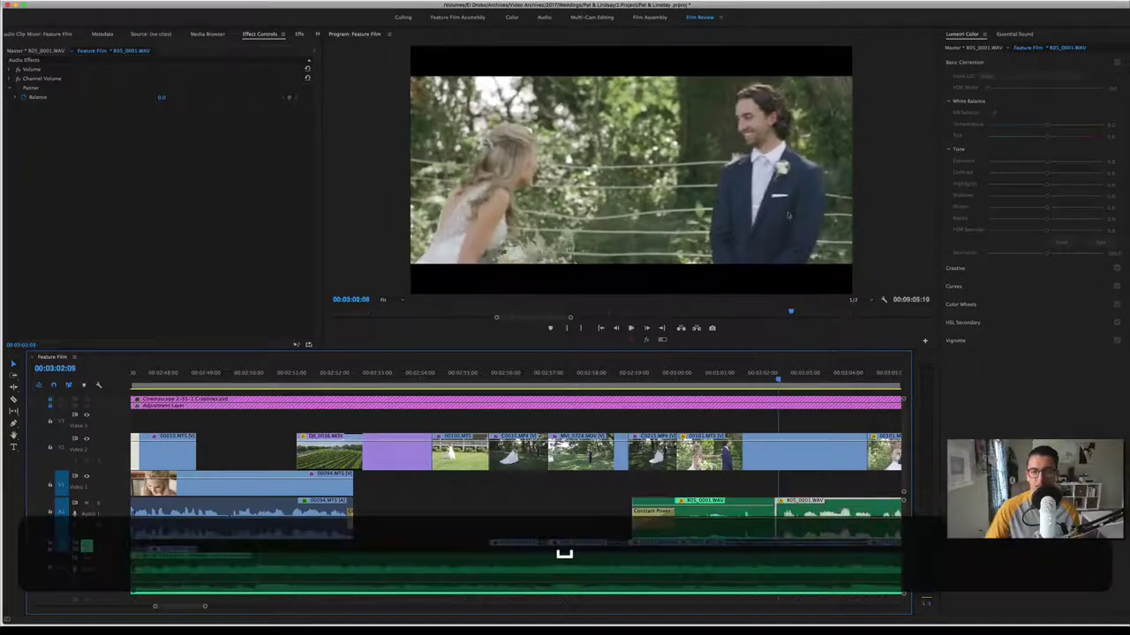
pyautogui.hscroll(3, 720, 424)
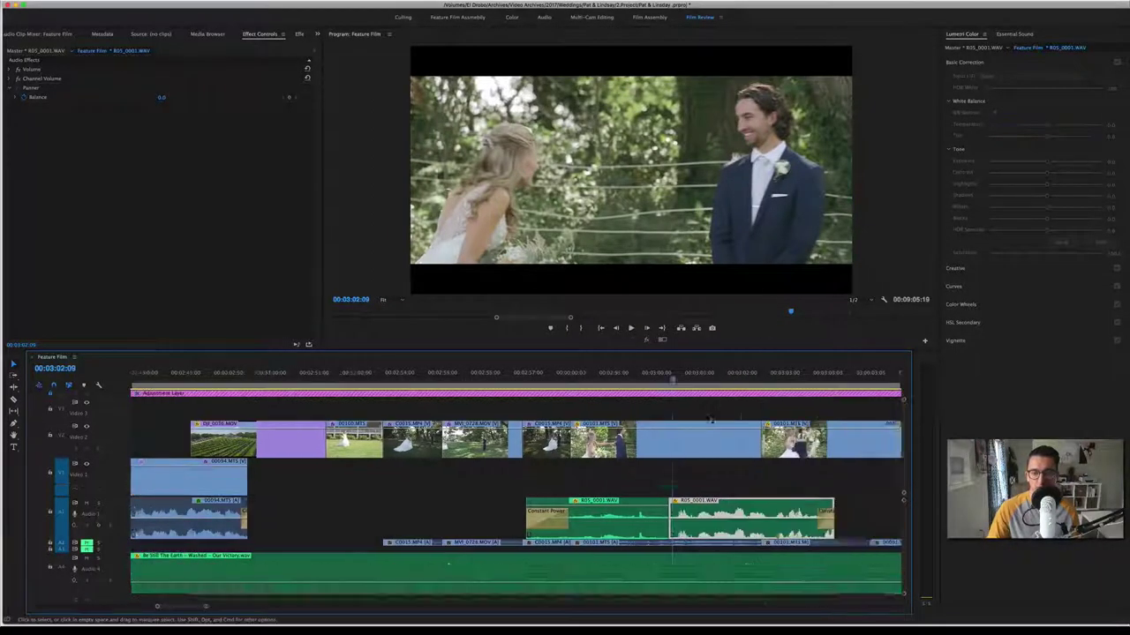
pyautogui.hscroll(1, 720, 424)
pyautogui.hscroll(4, 706, 415)
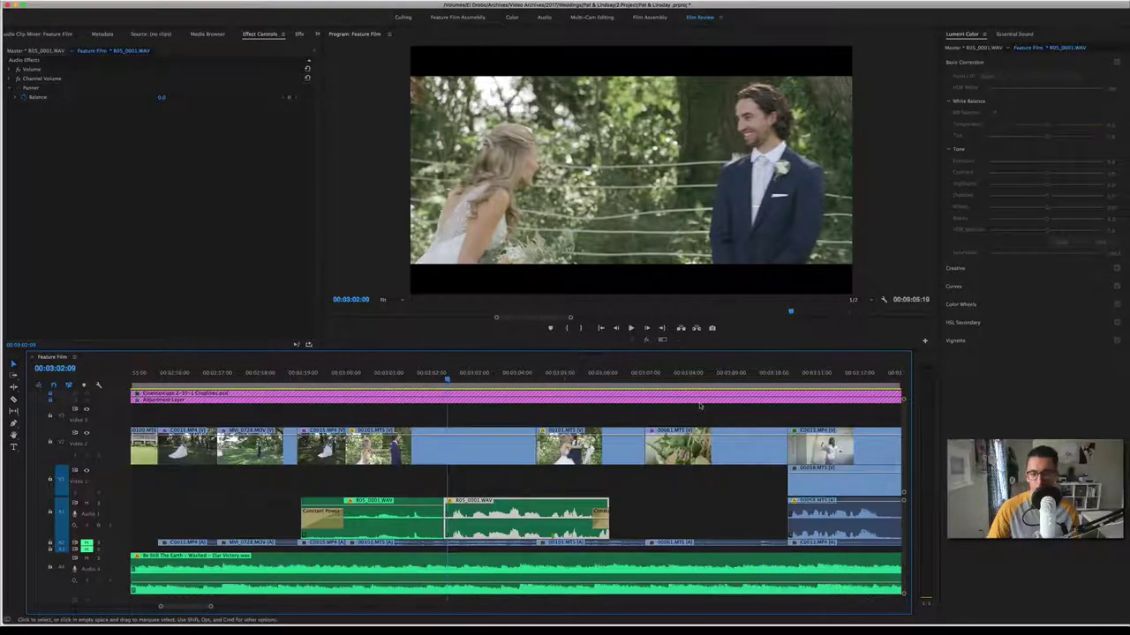
pyautogui.press('space')
pyautogui.press('space')
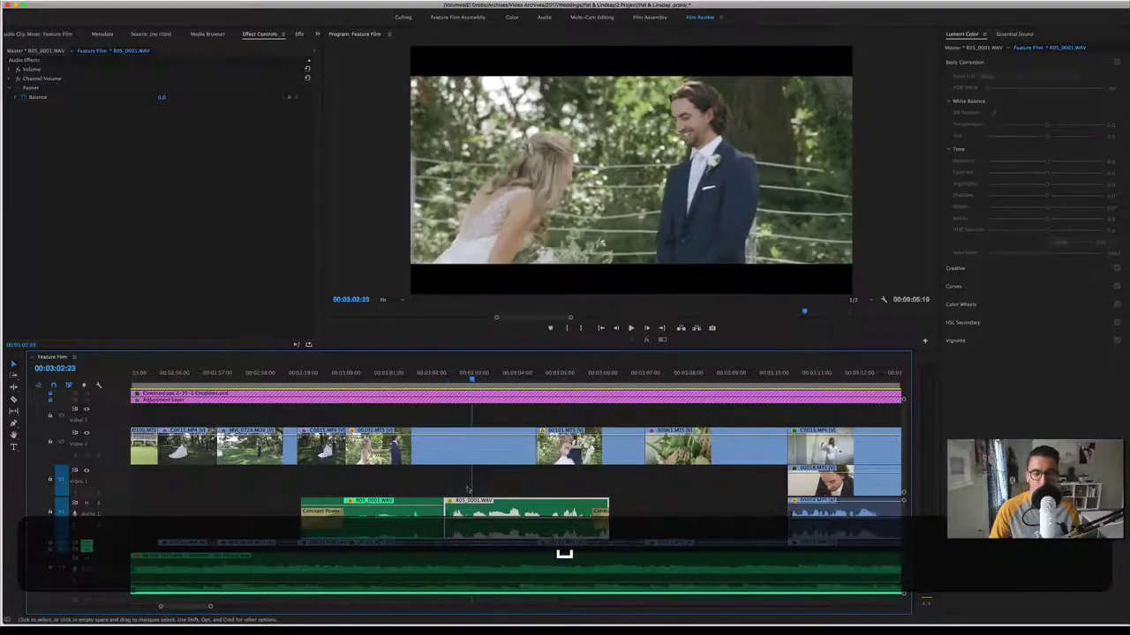
pyautogui.press('space')
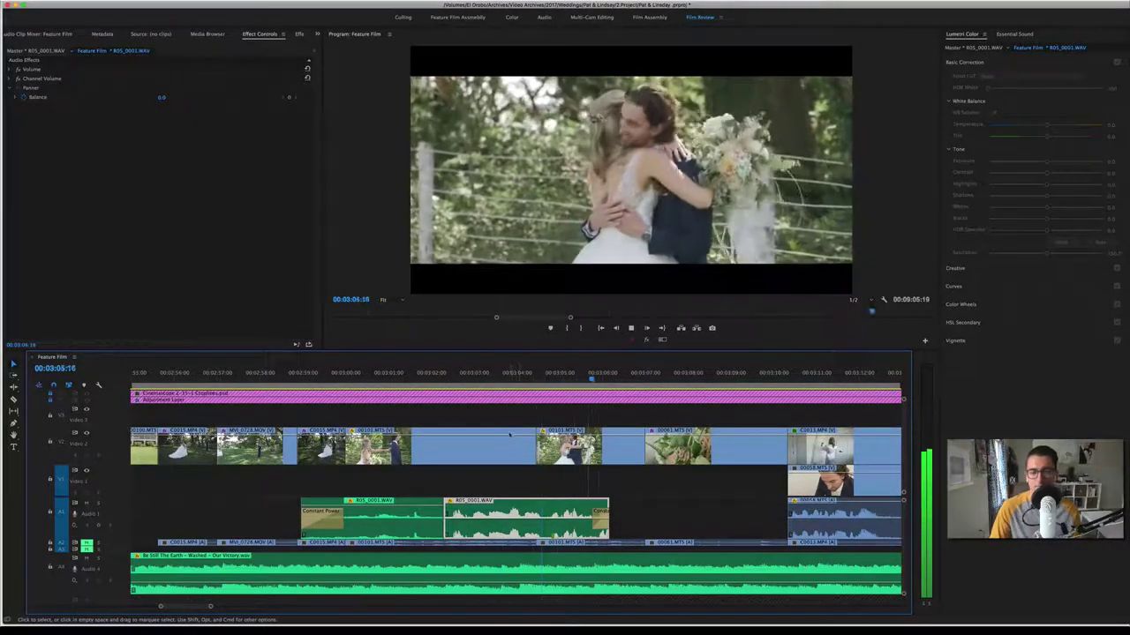
pyautogui.press('space')
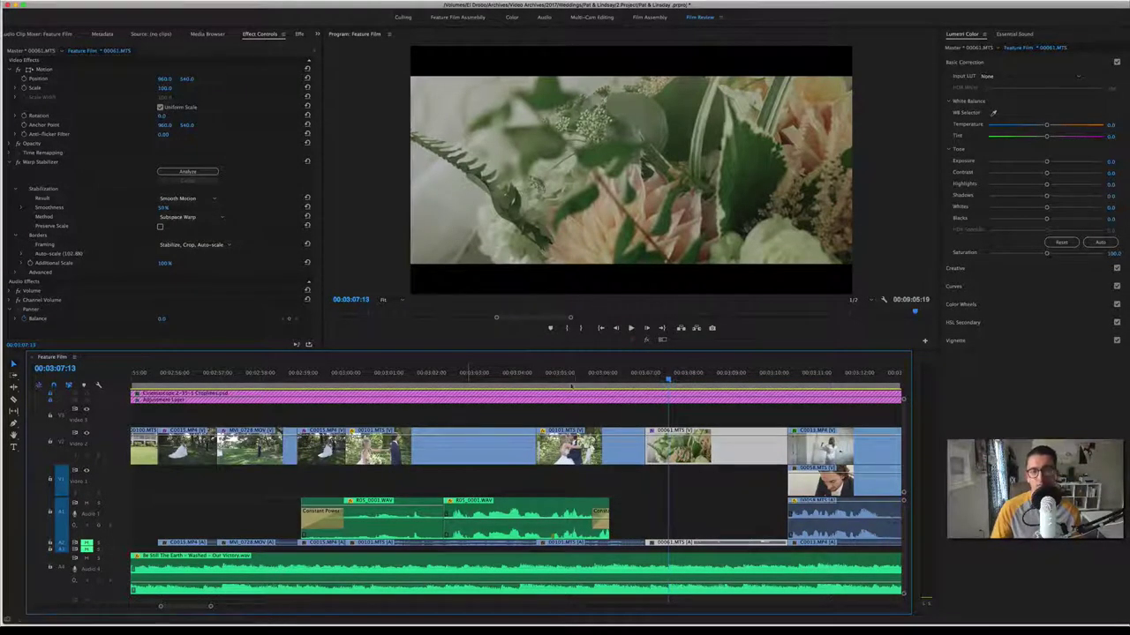
# Step: Scroll the timeline ahead and keep playing the bridal bouquet flower close-up
pyautogui.hscroll(2, 603, 416)
pyautogui.hscroll(5, 603, 417)
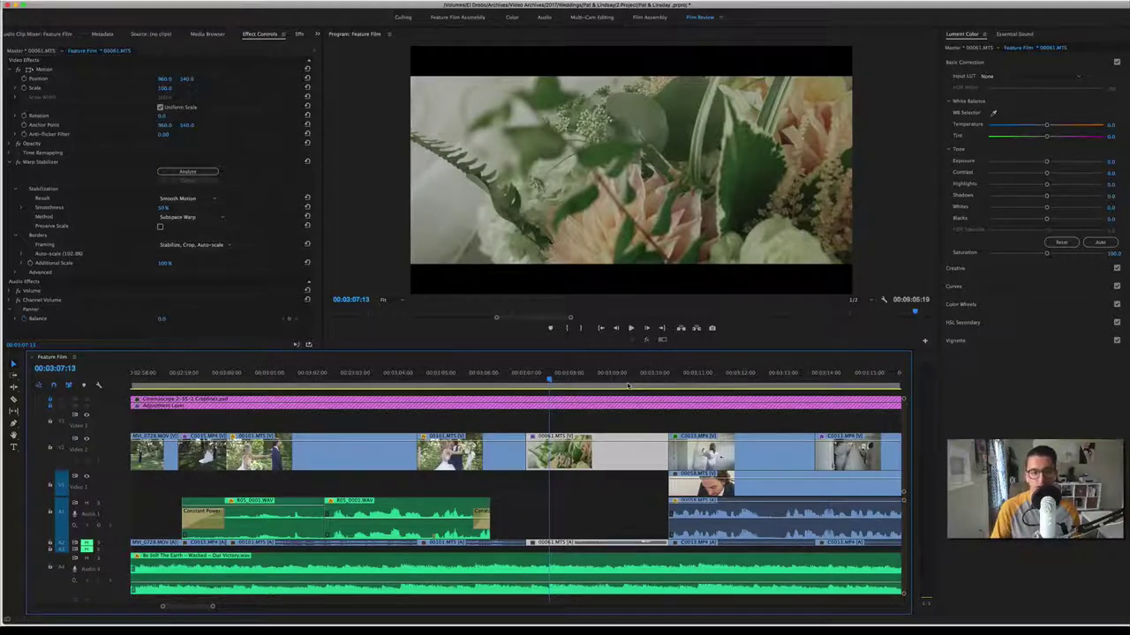
pyautogui.press('space')
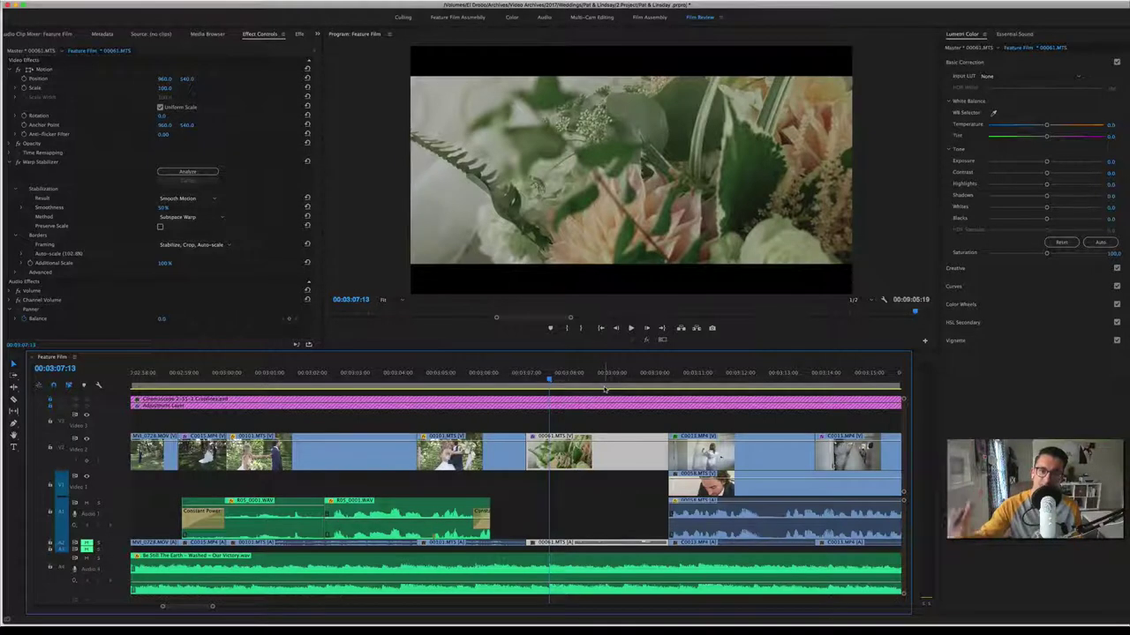
pyautogui.press('space')
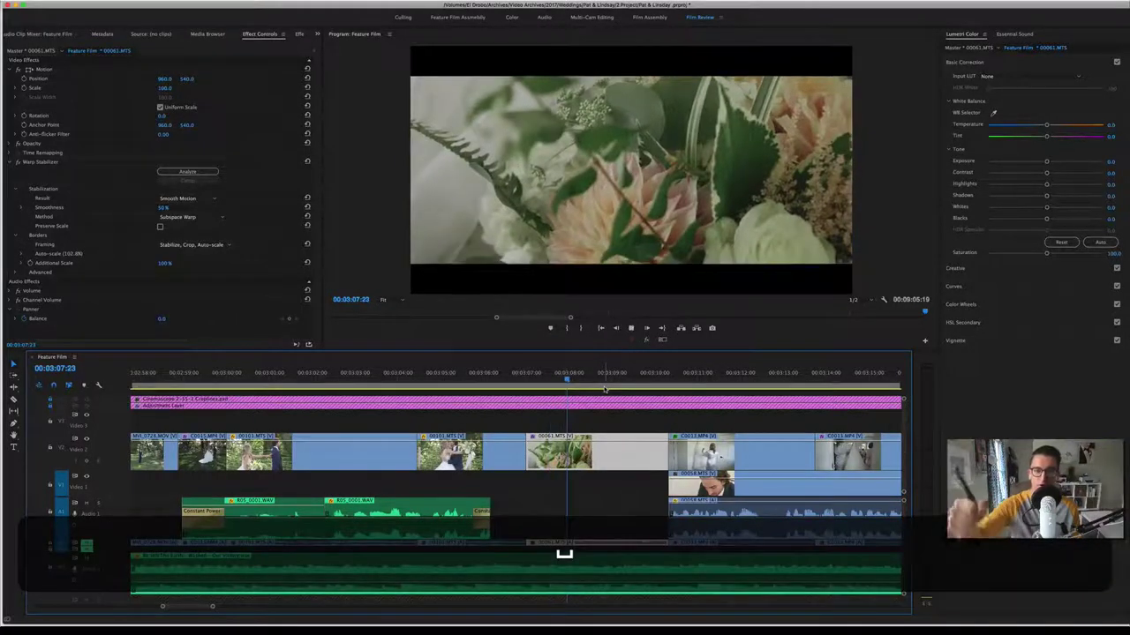
pyautogui.press('space')
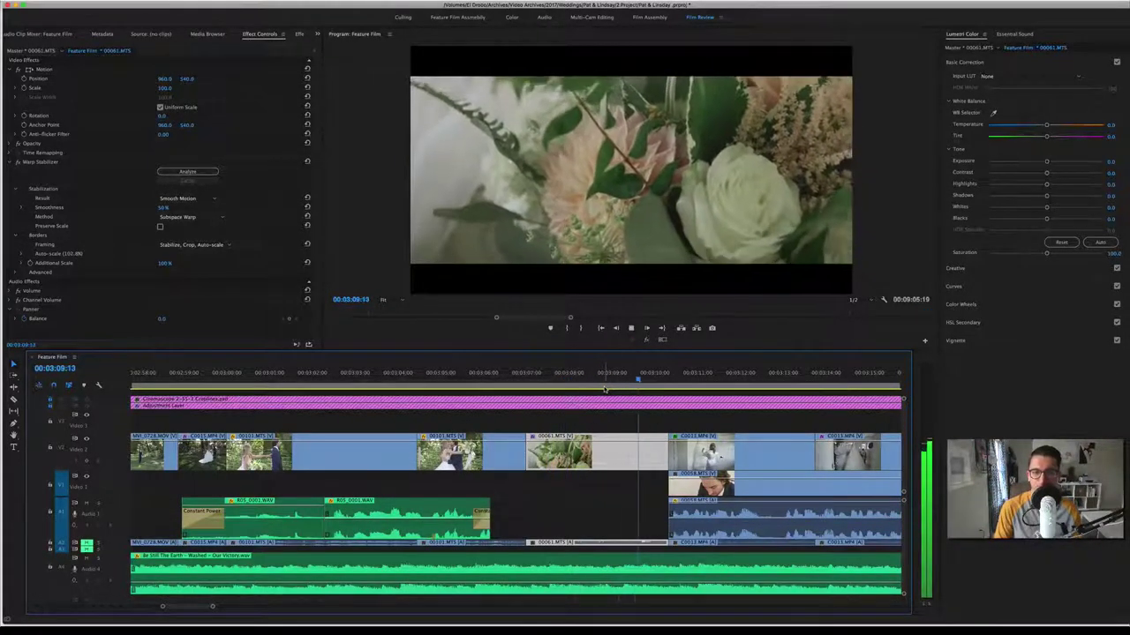
# Step: Play through the dress-hanging and dress close-up shots, then save the project
pyautogui.press('space')
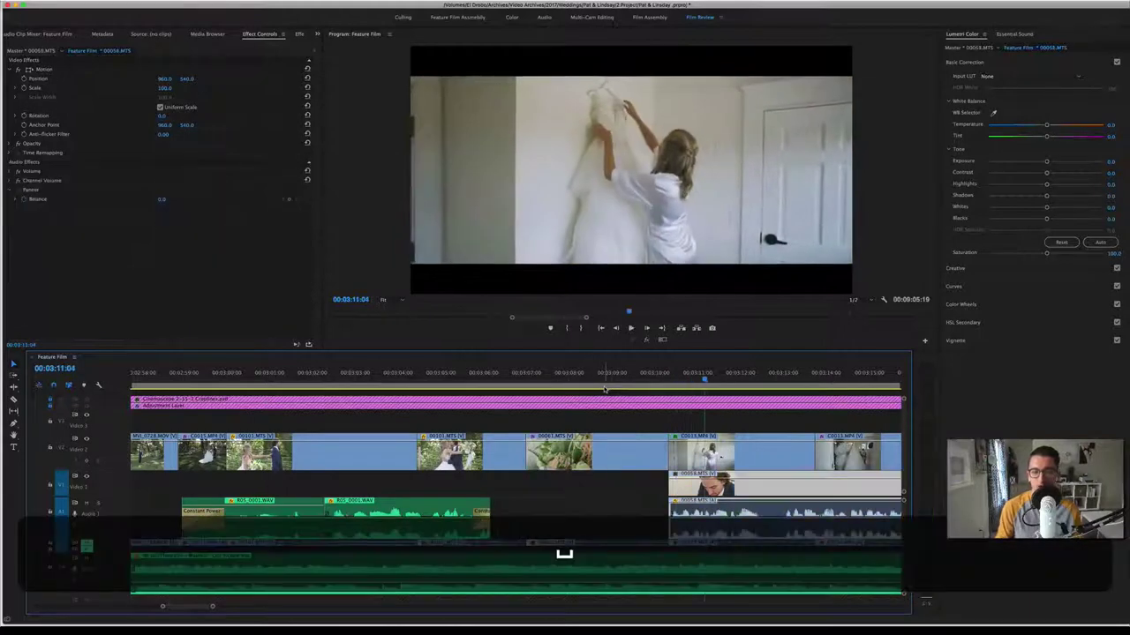
pyautogui.scroll(-3, 631, 422)
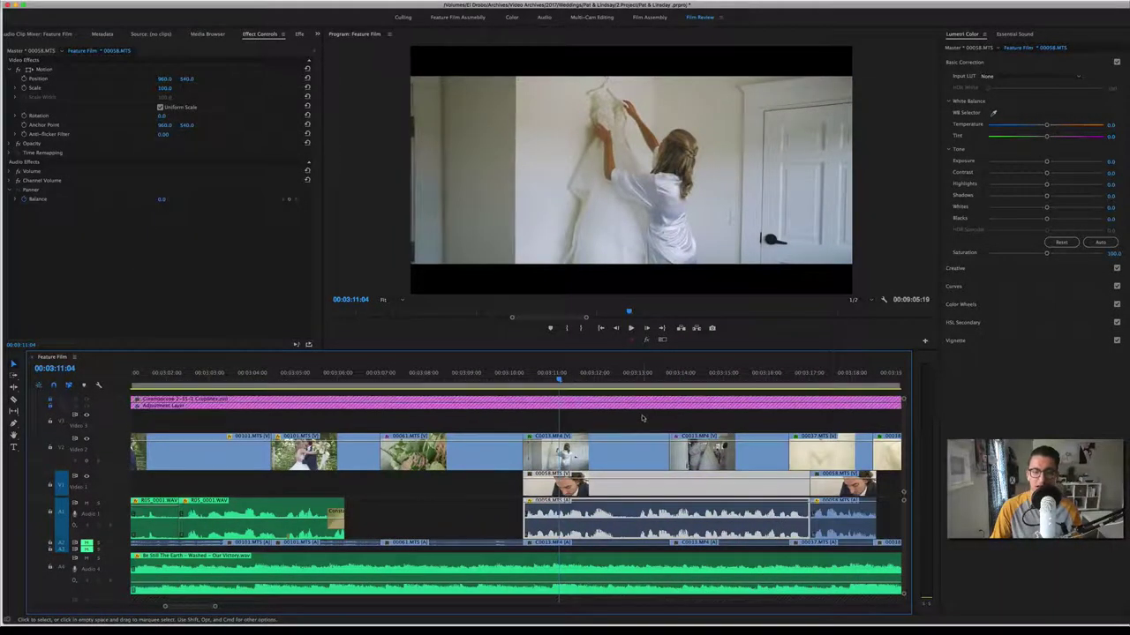
pyautogui.scroll(-2, 632, 422)
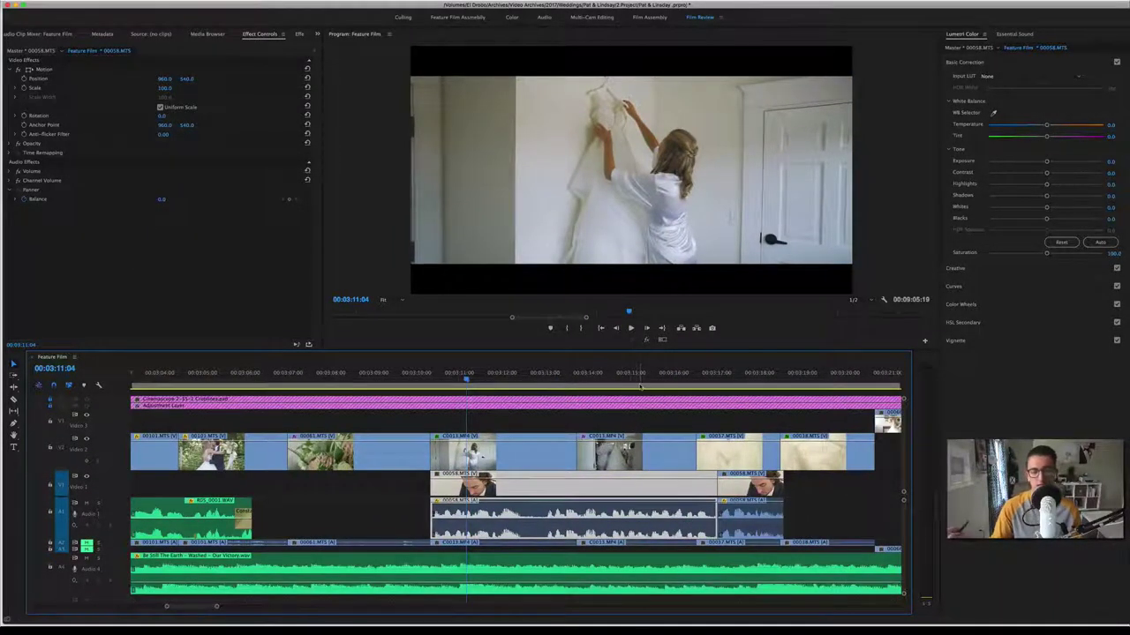
pyautogui.press('space')
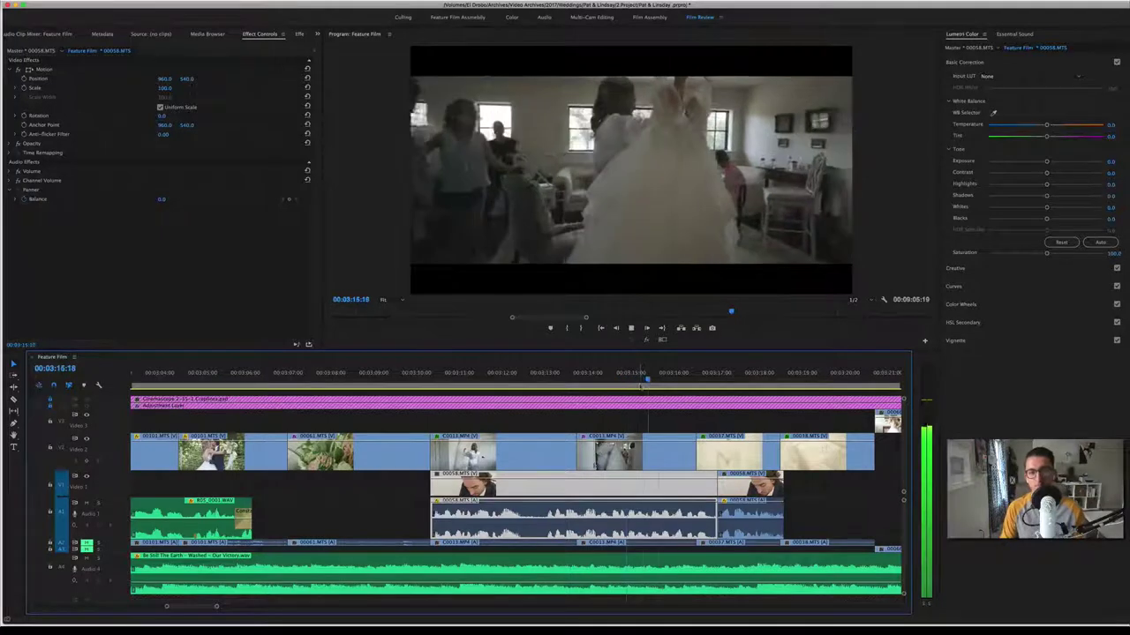
pyautogui.press('space')
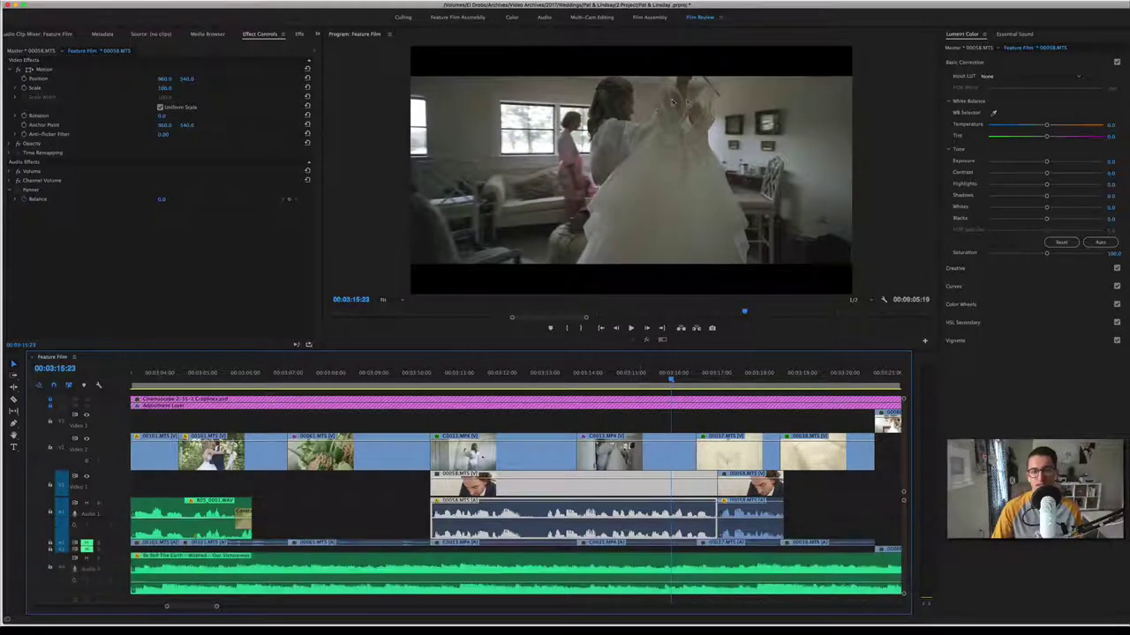
pyautogui.press('space')
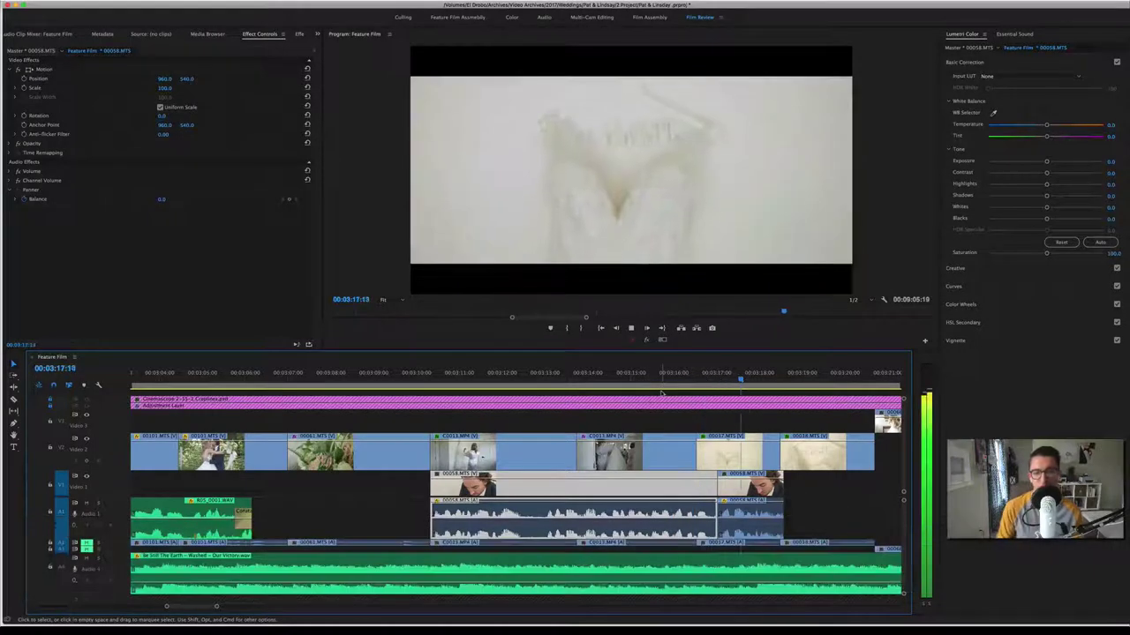
pyautogui.press('space')
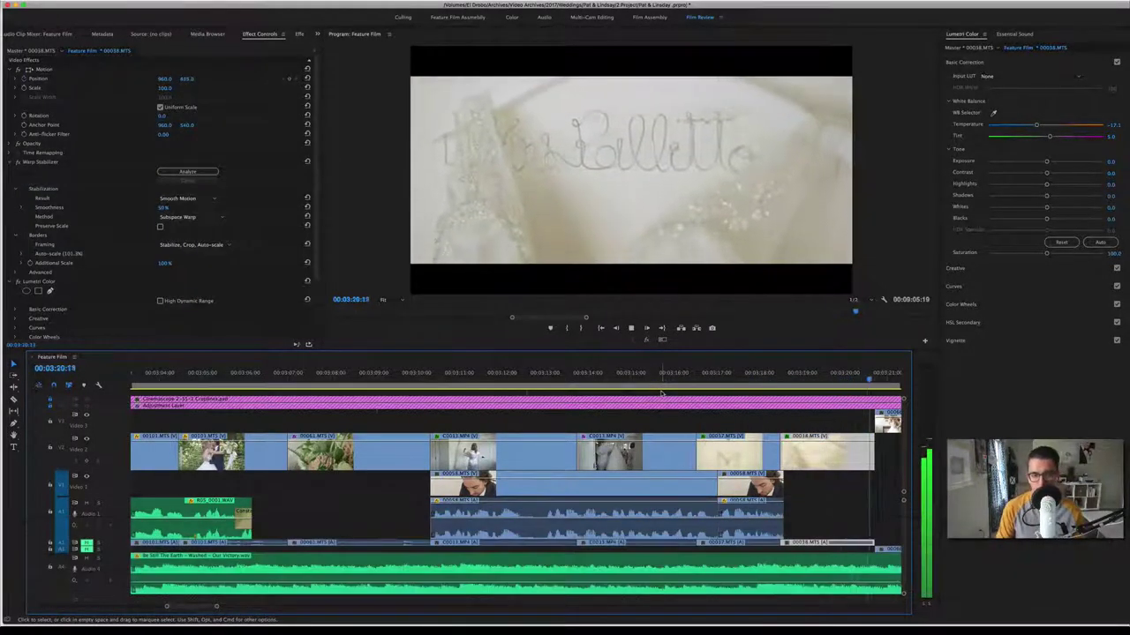
pyautogui.press('space')
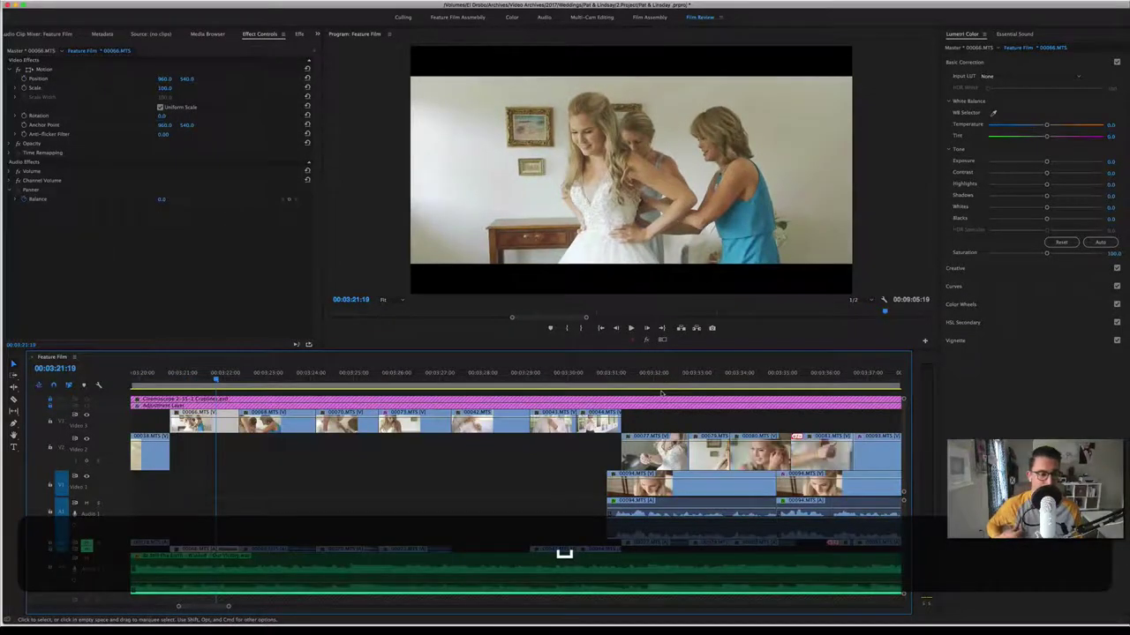
pyautogui.press('super+s')
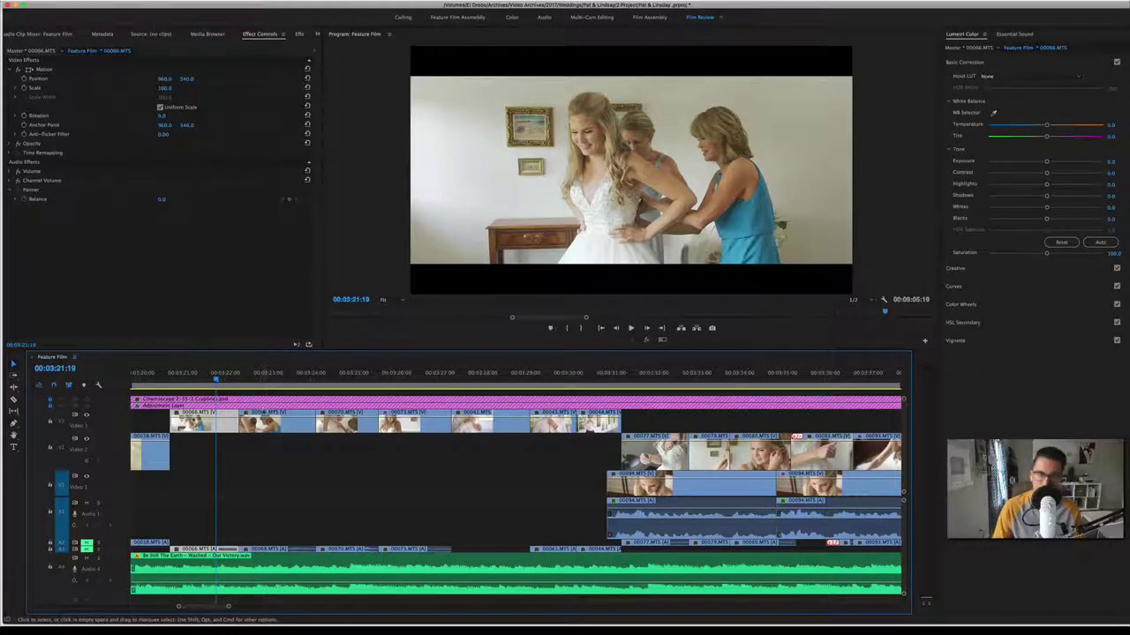
# Step: Play the getting-ready sequence past 03:29:17 to the groom tying his tie
pyautogui.press('space')
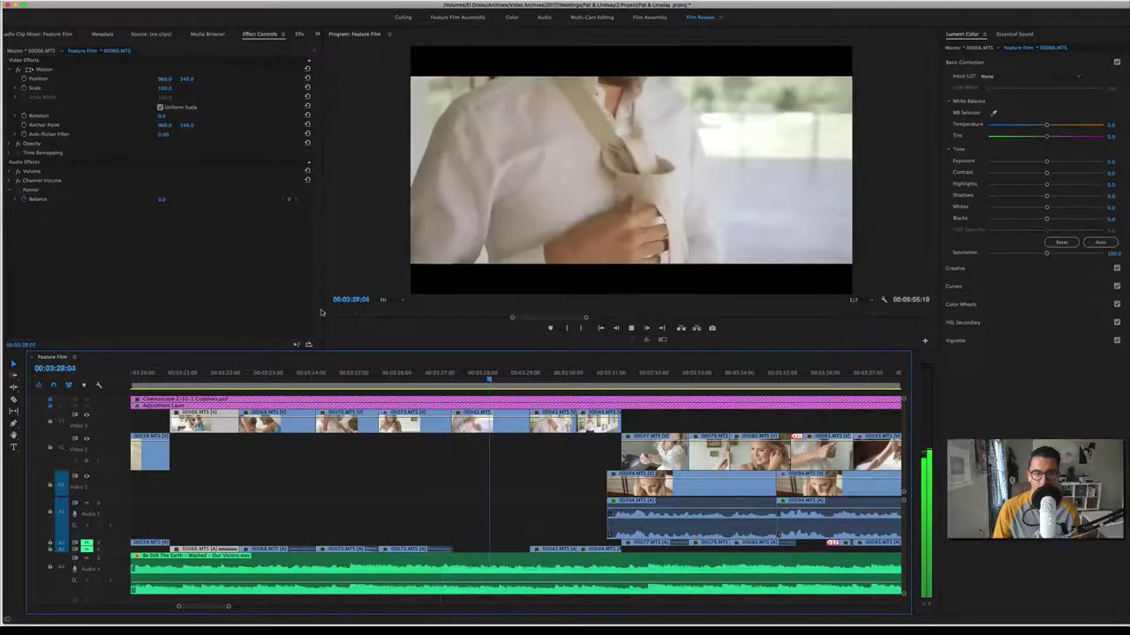
pyautogui.press('space')
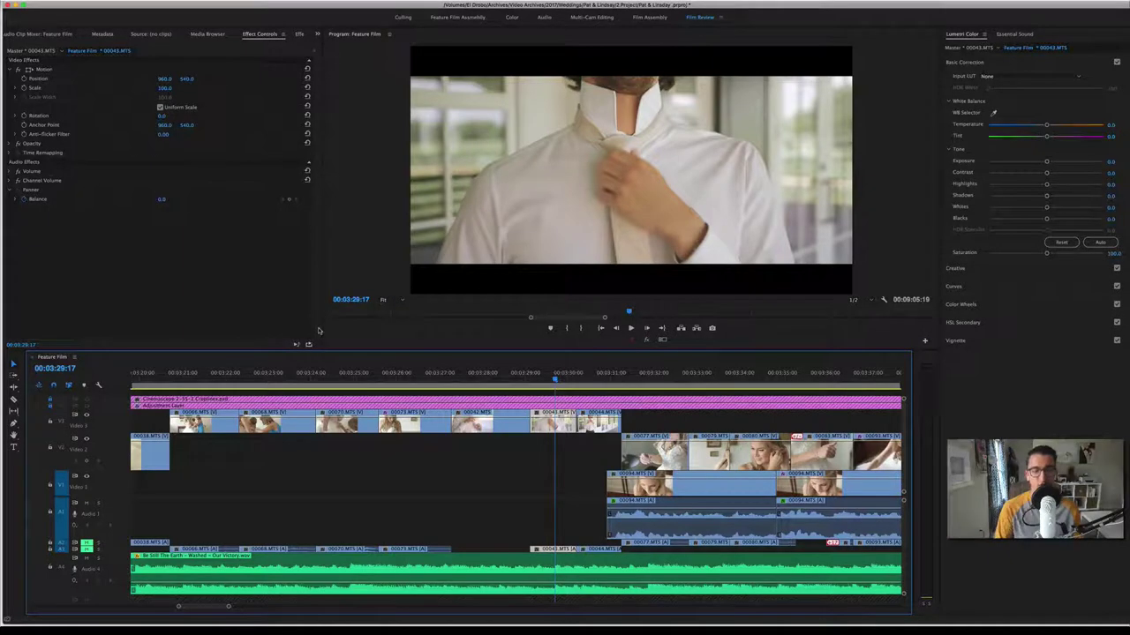
pyautogui.press('space')
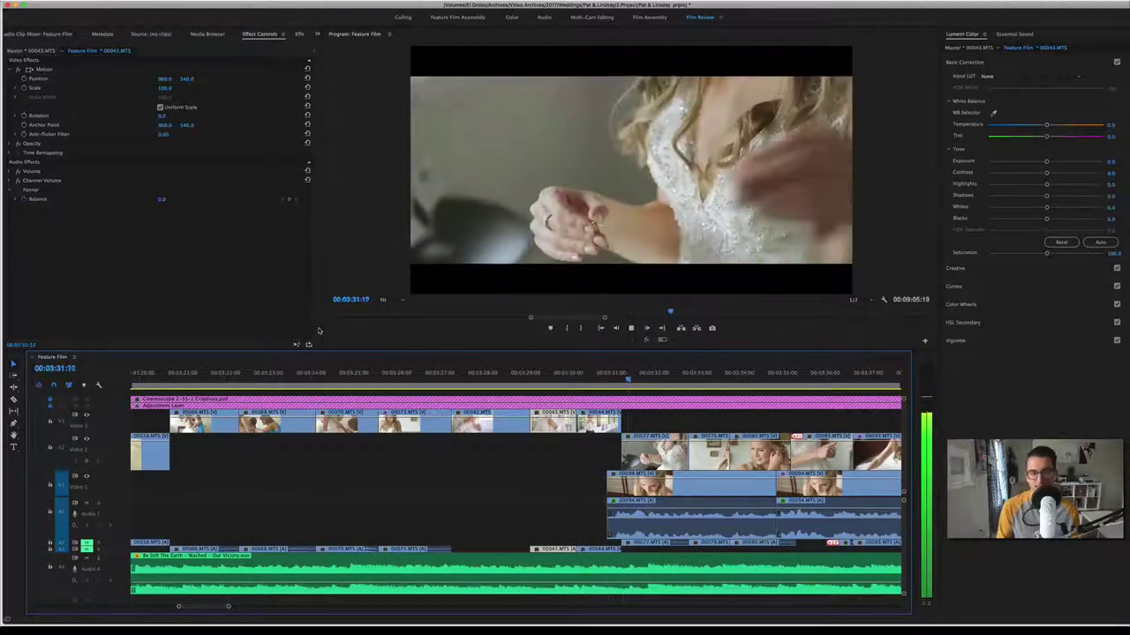
pyautogui.press('space')
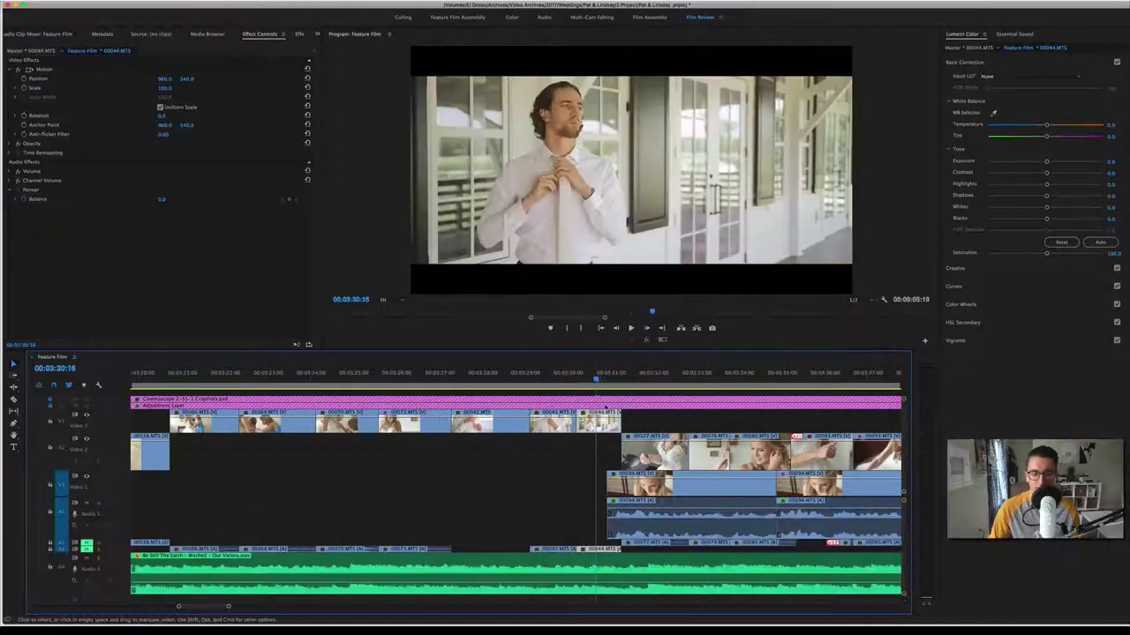
# Step: Toggle all effects off and on to compare the groom's tie shot, then play it briefly
pyautogui.click(645, 342)
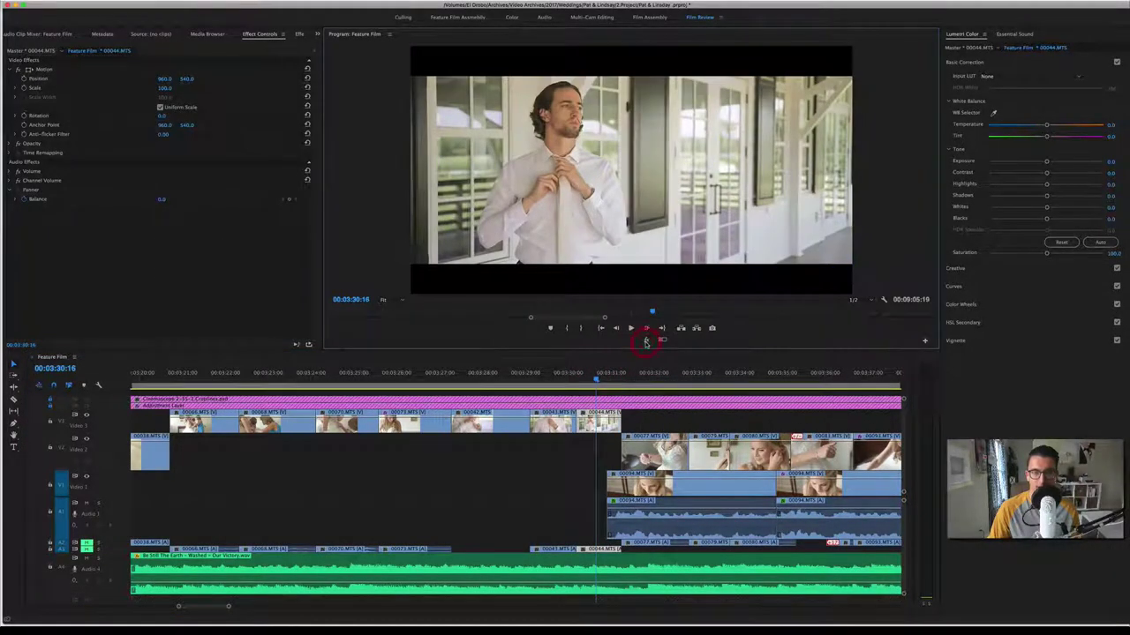
pyautogui.click(645, 343)
pyautogui.click(645, 343)
pyautogui.click(644, 344)
pyautogui.click(645, 343)
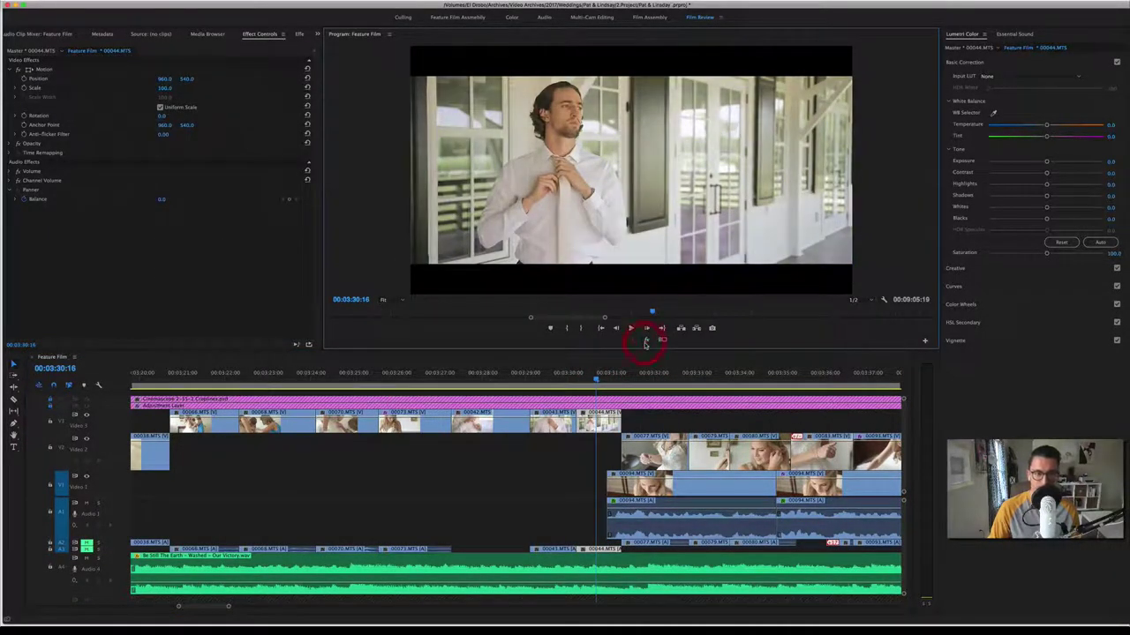
pyautogui.press('space')
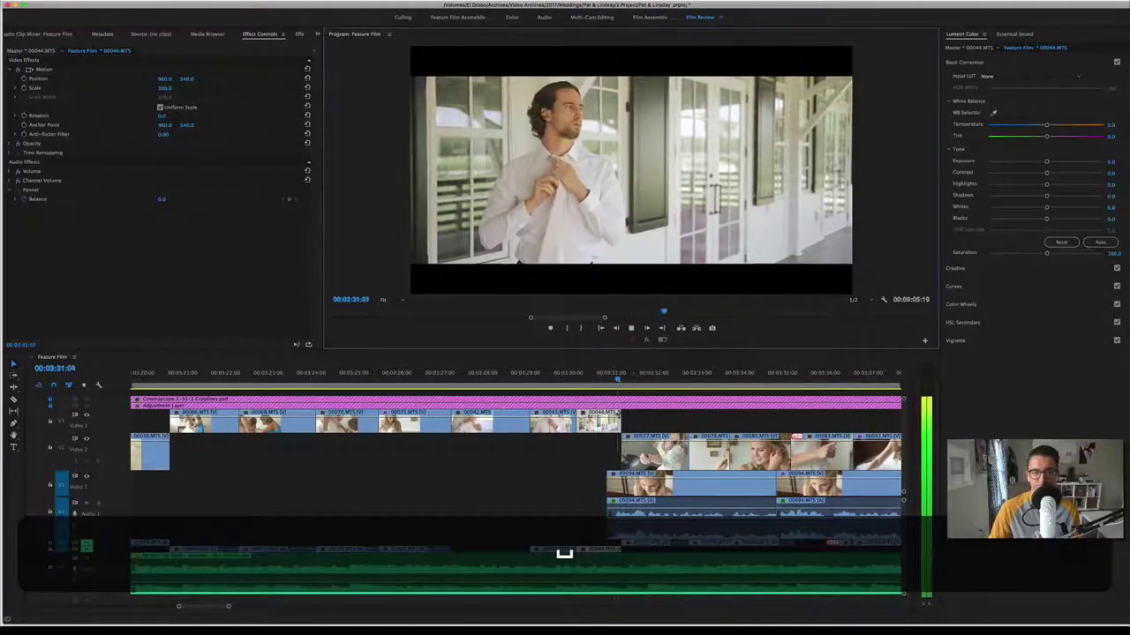
pyautogui.press('space')
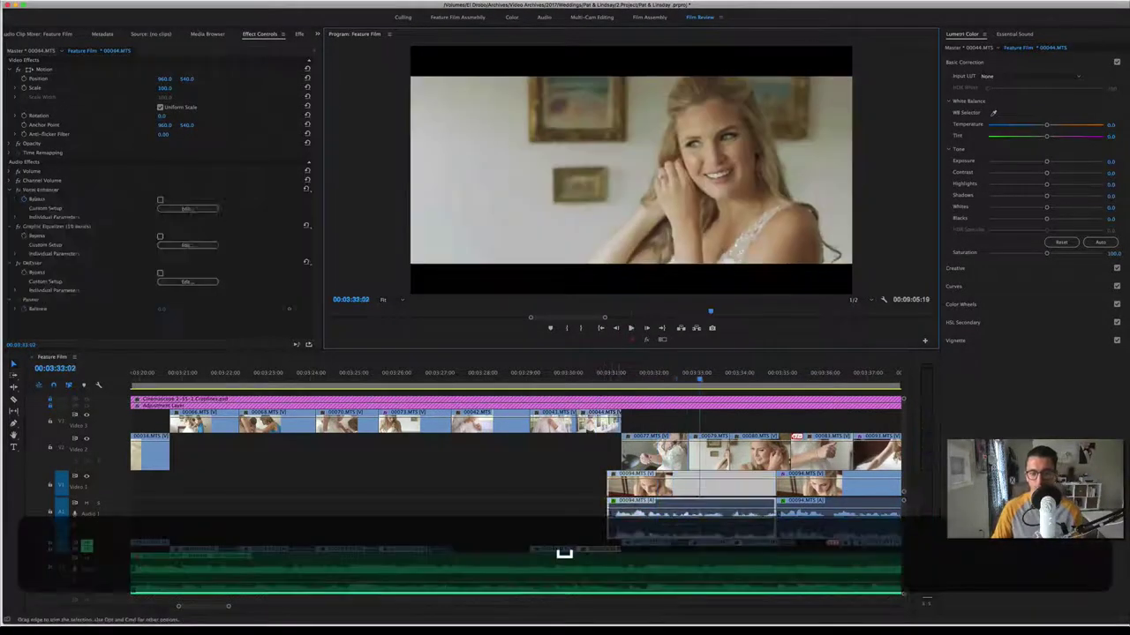
# Step: Jump back to about 03:32:02 and play through to 03:38:20
pyautogui.click(536, 378)
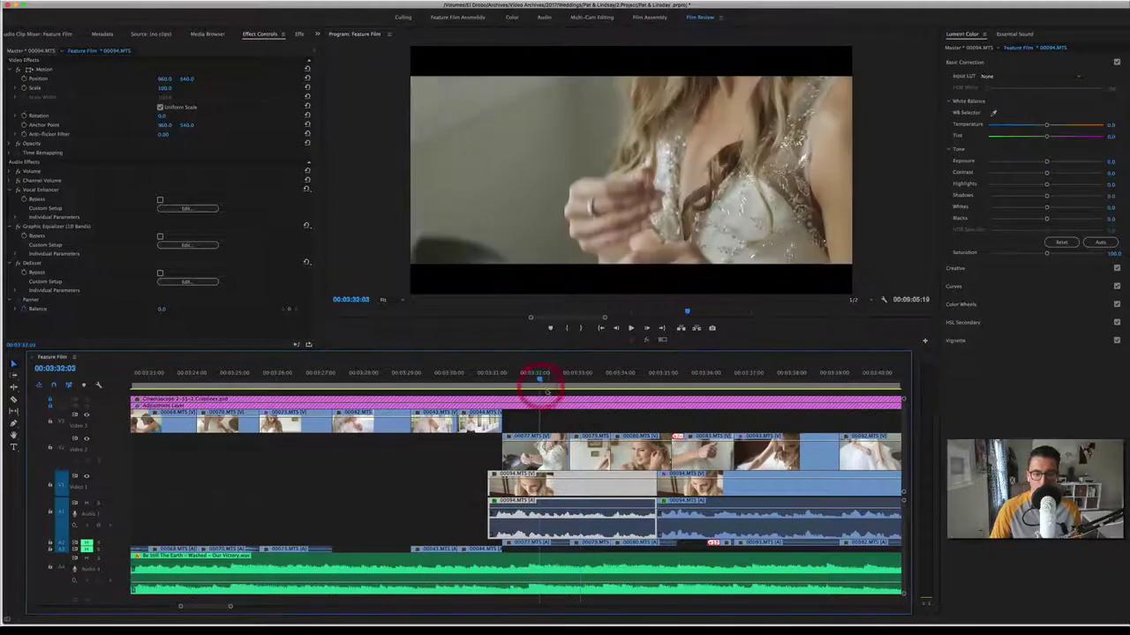
pyautogui.press('space')
pyautogui.press('space')
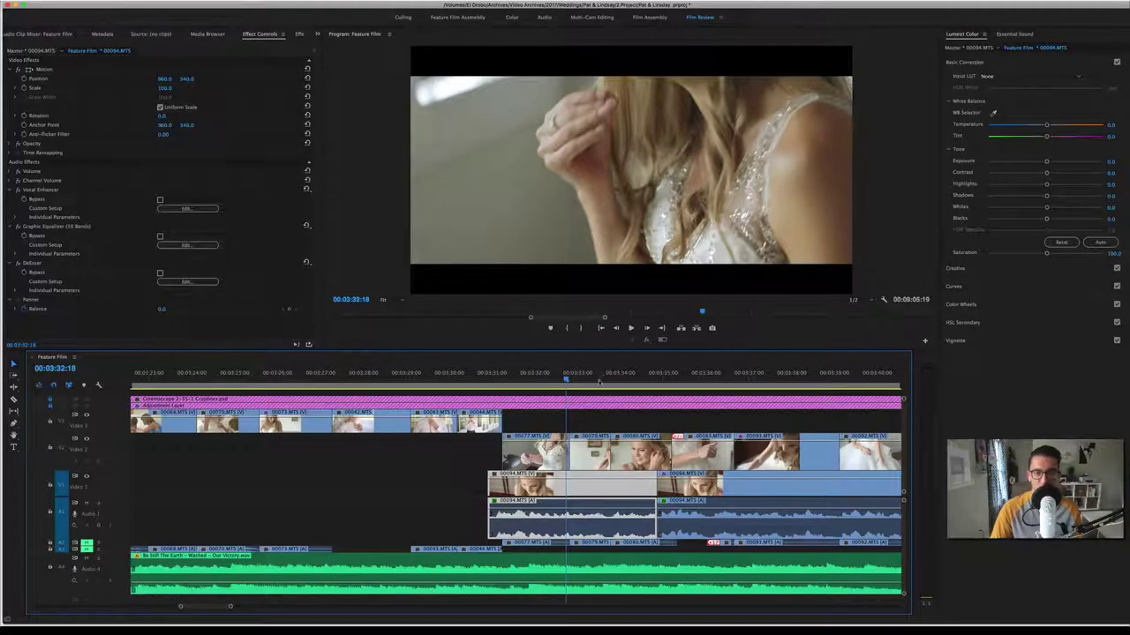
pyautogui.press('space')
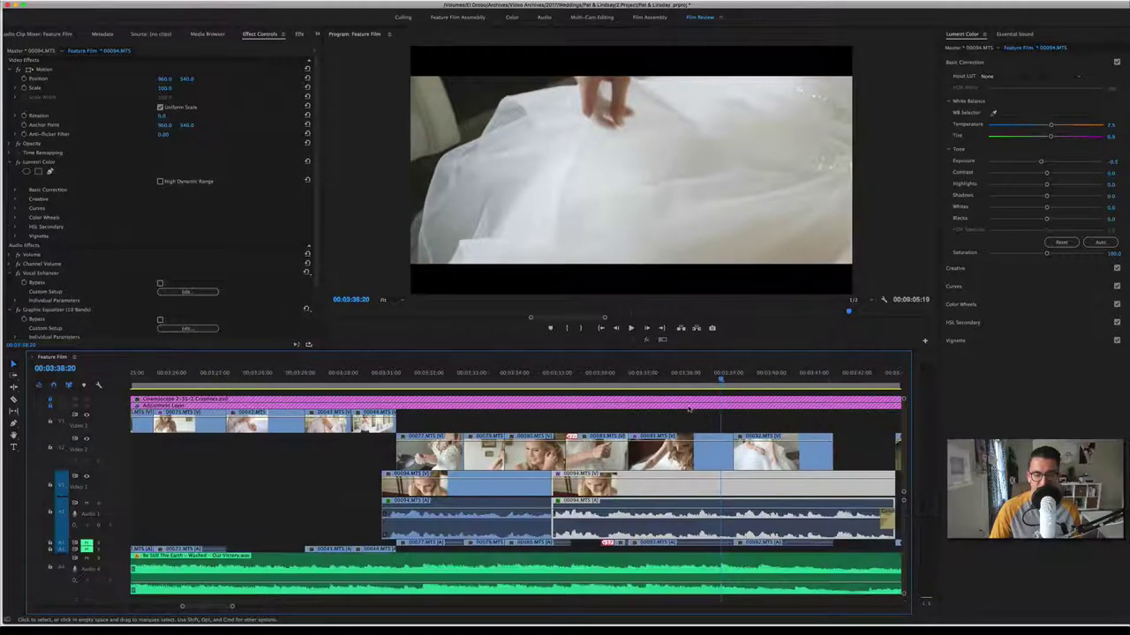
pyautogui.scroll(-3, 684, 410)
pyautogui.press('space')
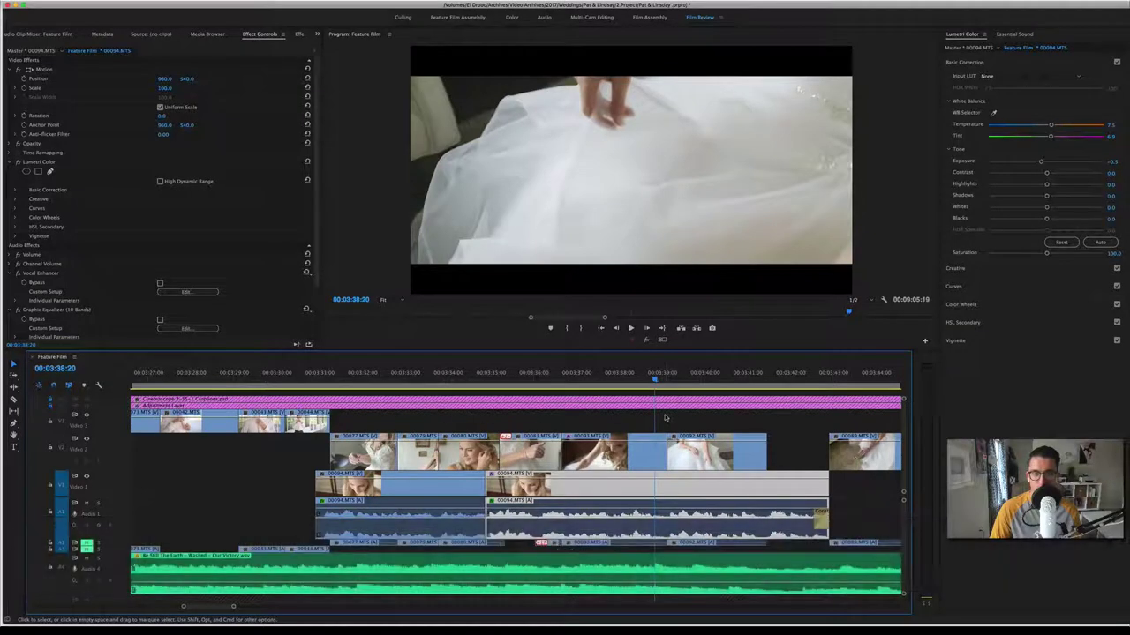
# Step: Play on through the dress and groom shots, stopping on venue clip 00153 at 03:51:21
pyautogui.press('space')
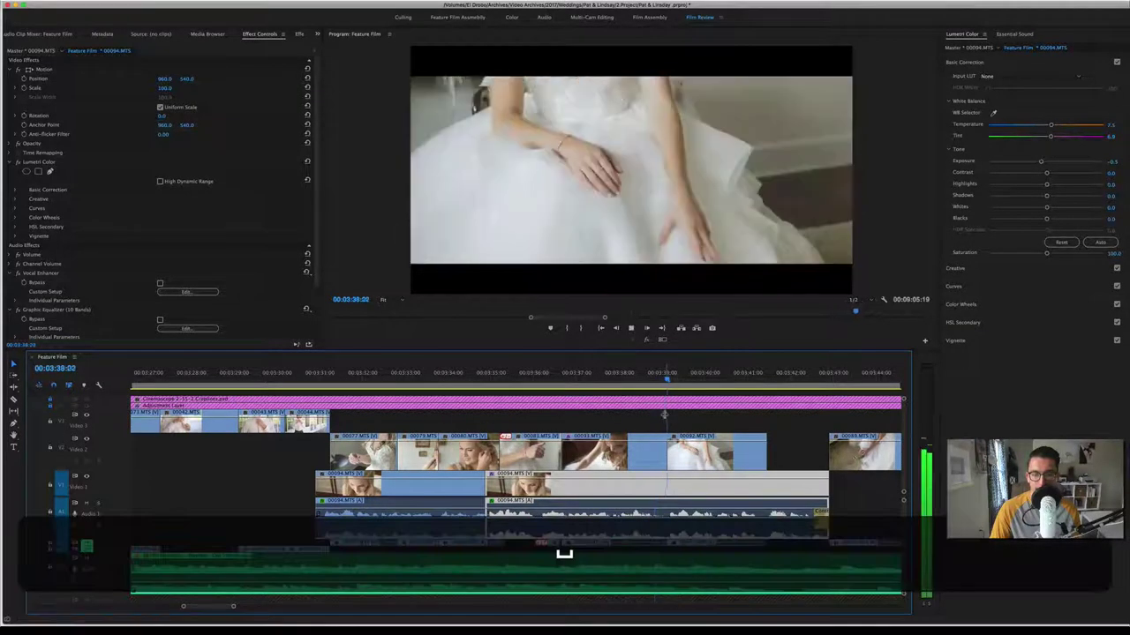
pyautogui.press('space')
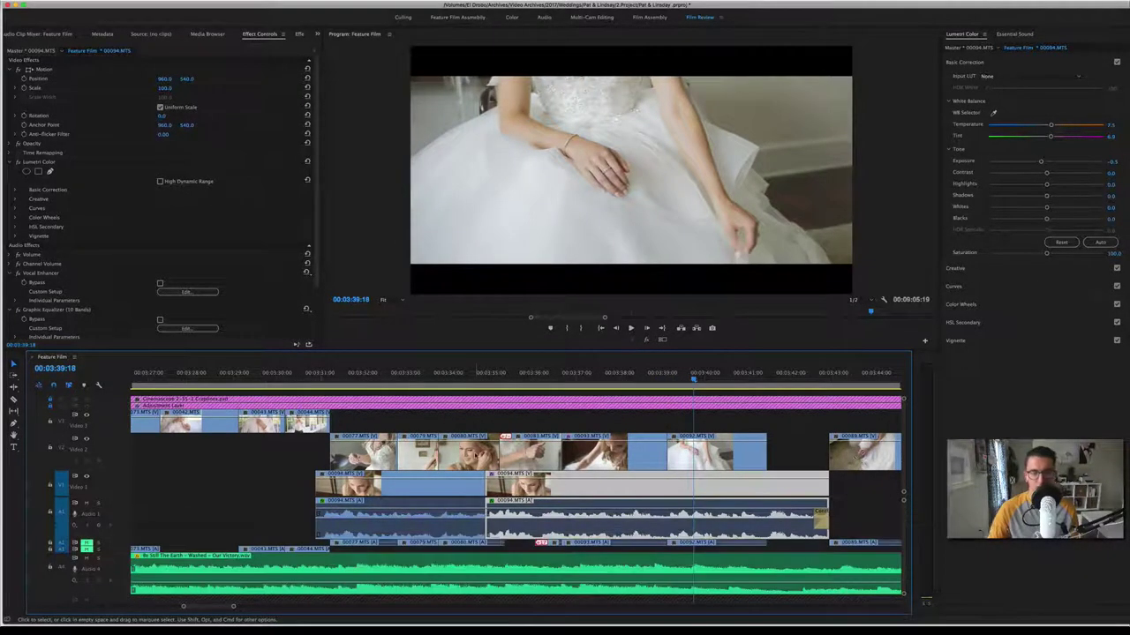
pyautogui.press('space')
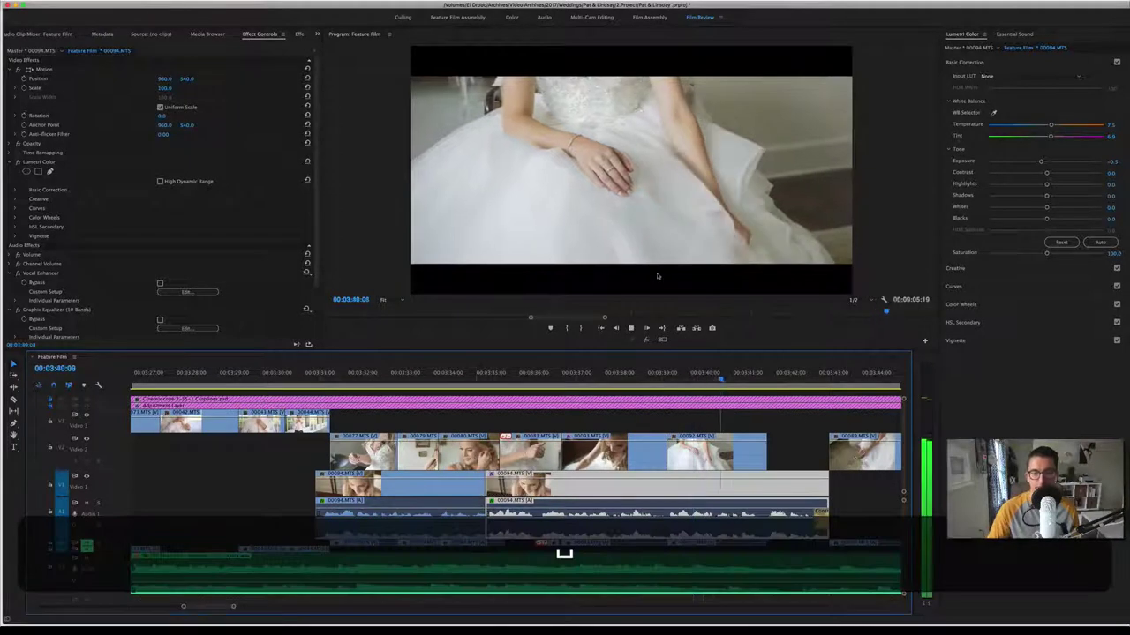
pyautogui.press('space')
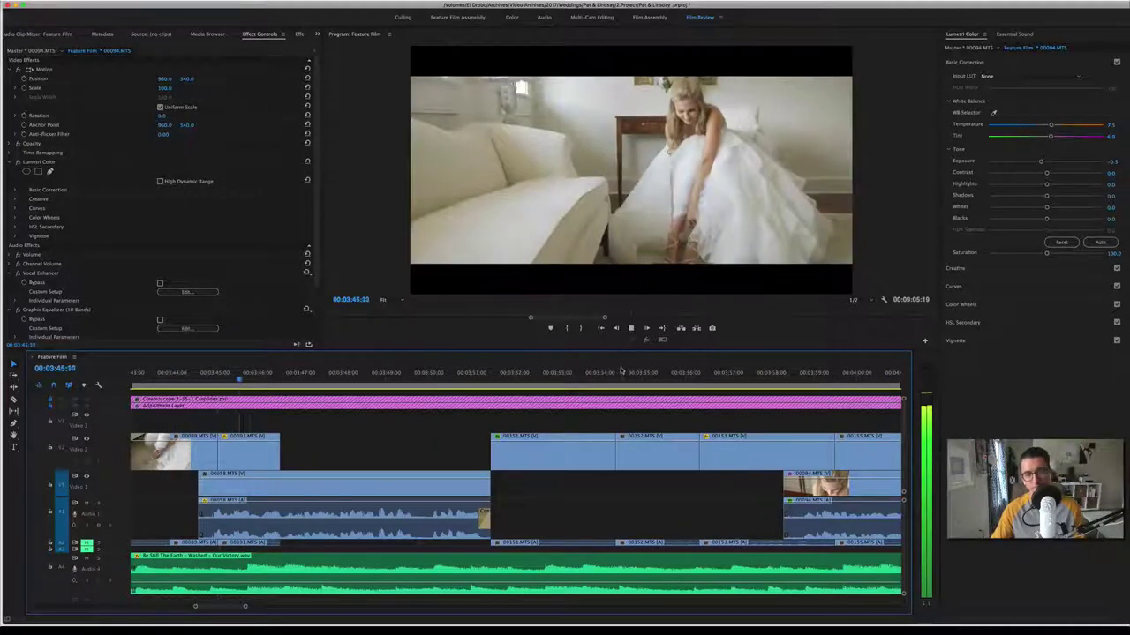
pyautogui.press('space')
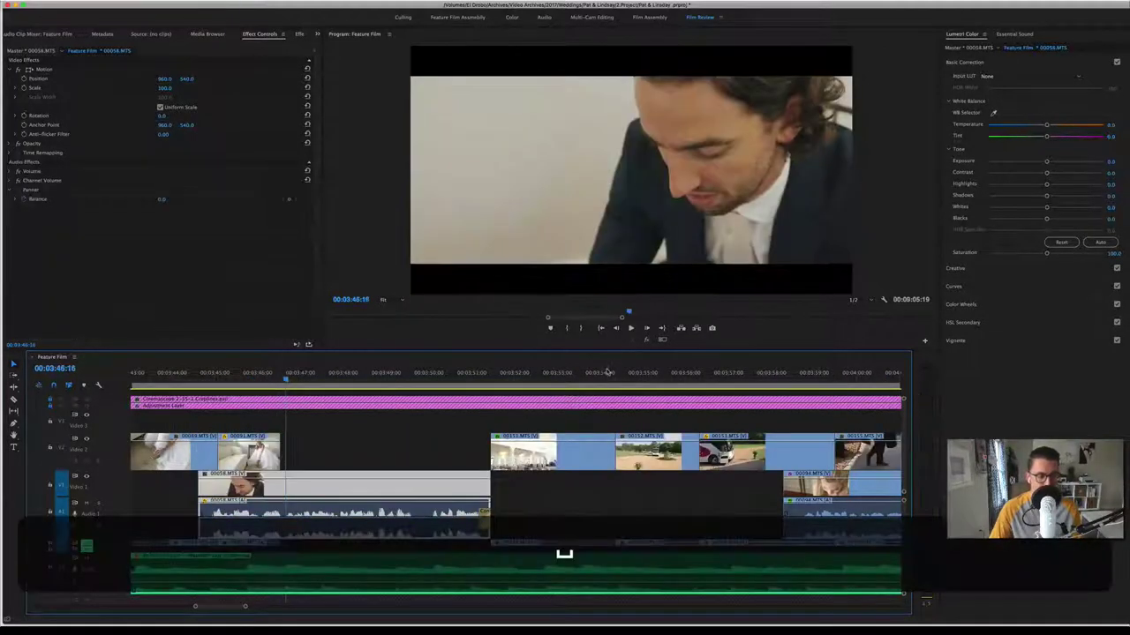
pyautogui.press('space')
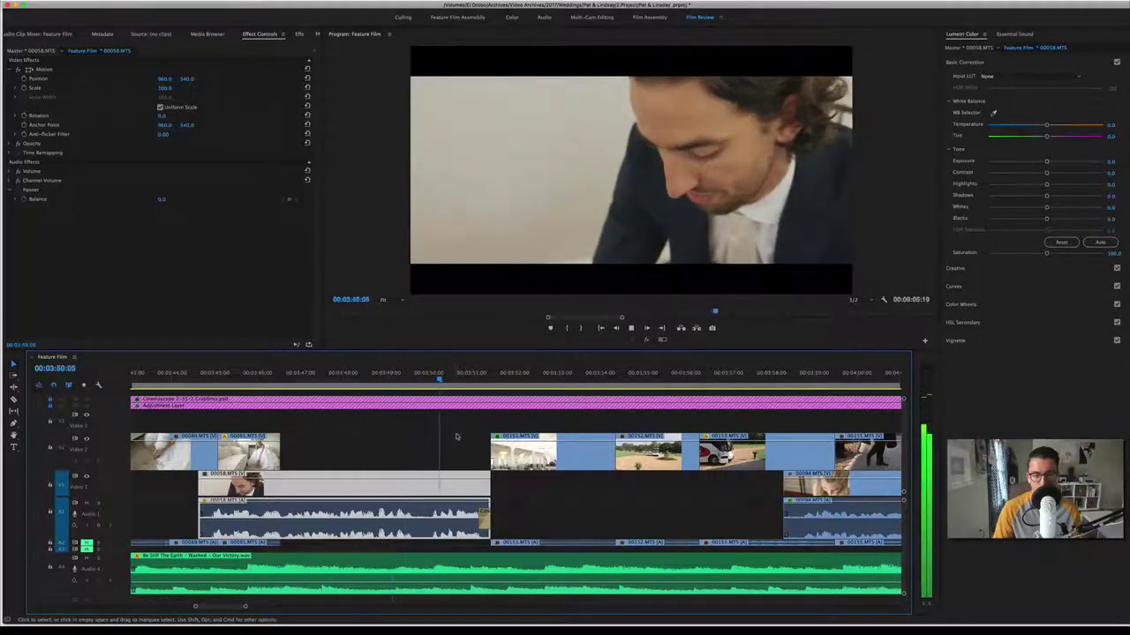
pyautogui.press('space')
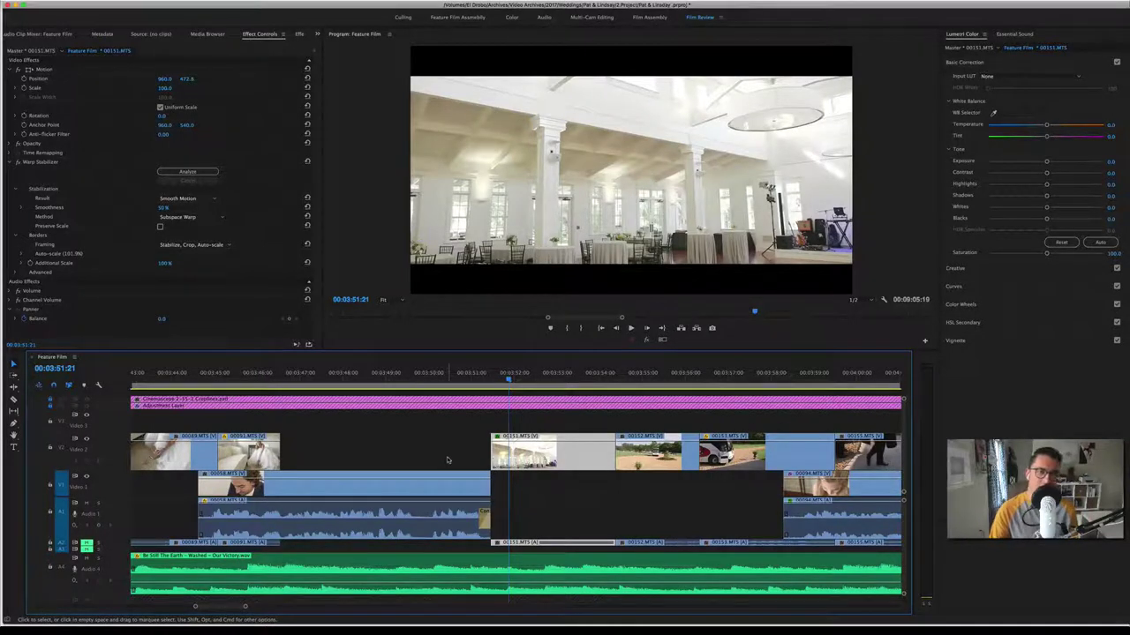
# Step: Save the project and play from 03:51:21 through the venue shots to the bus shot
pyautogui.press('super+s')
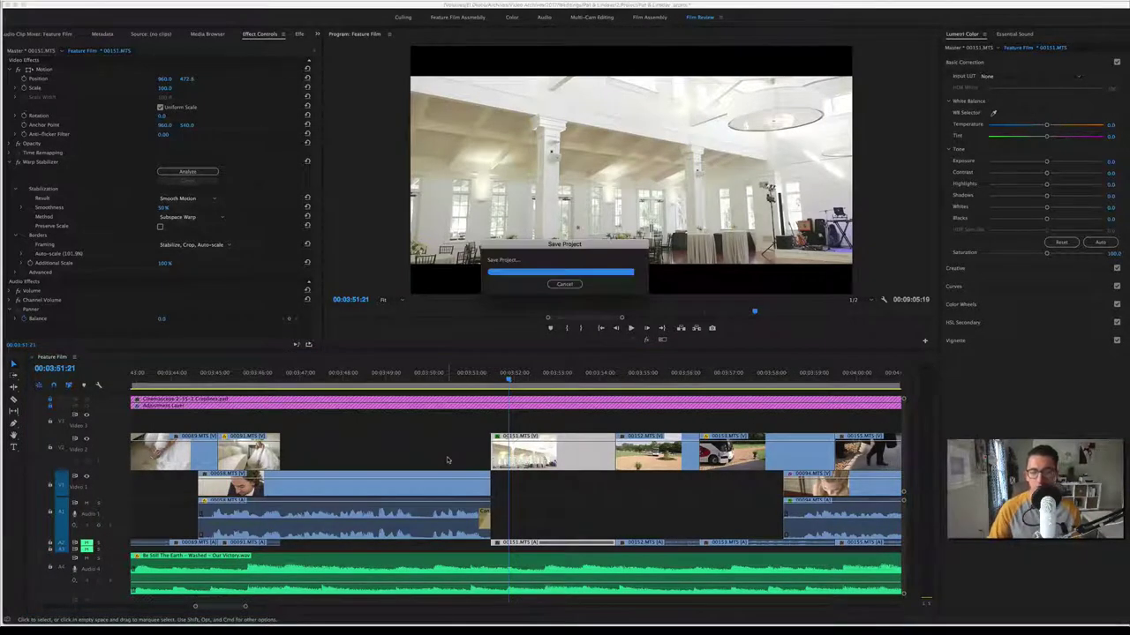
pyautogui.hscroll(3, 635, 426)
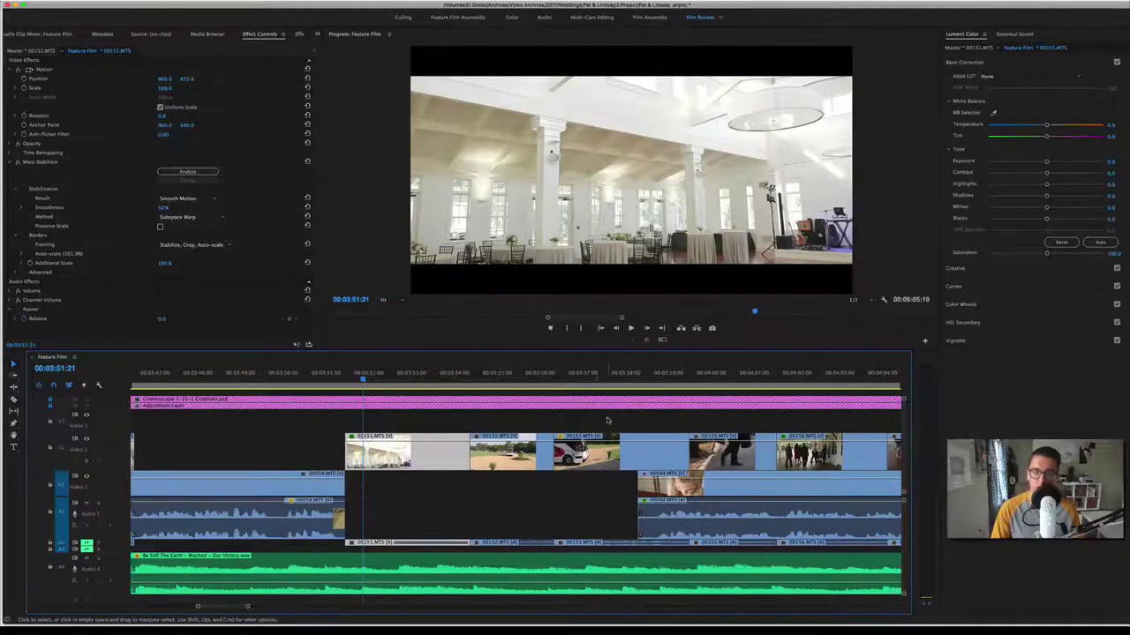
pyautogui.press('space')
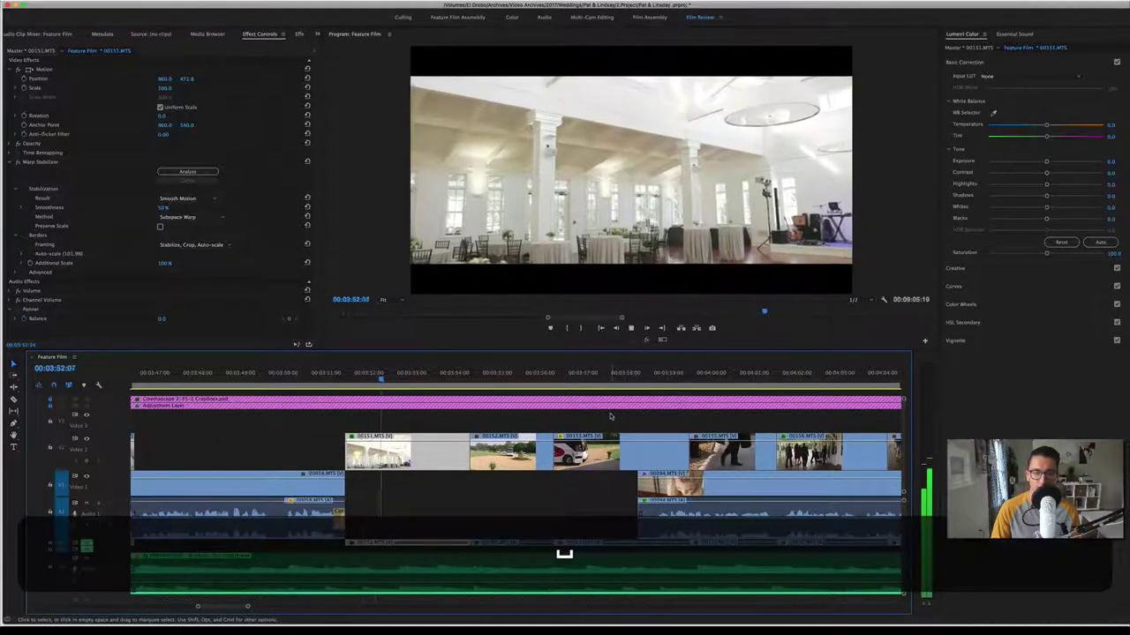
pyautogui.press('space')
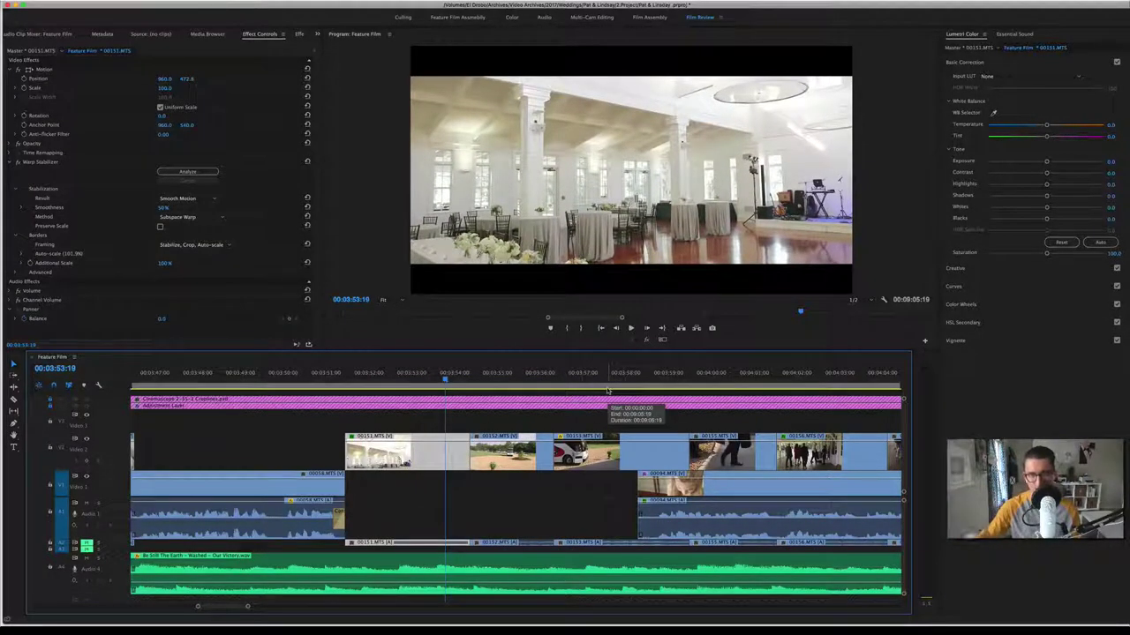
pyautogui.press('space')
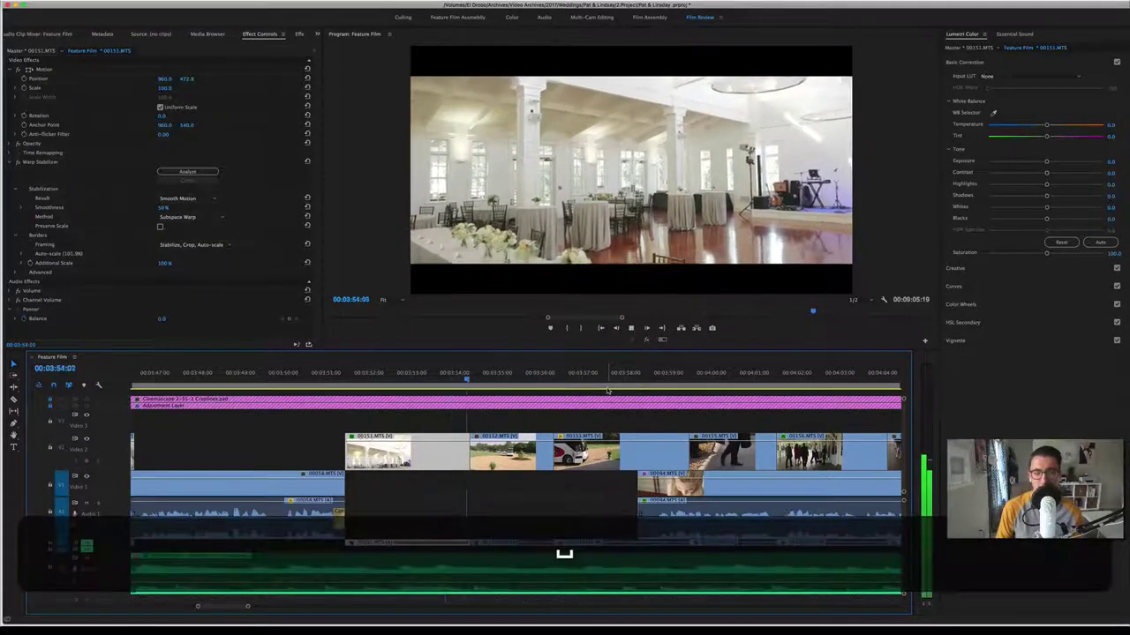
pyautogui.press('space')
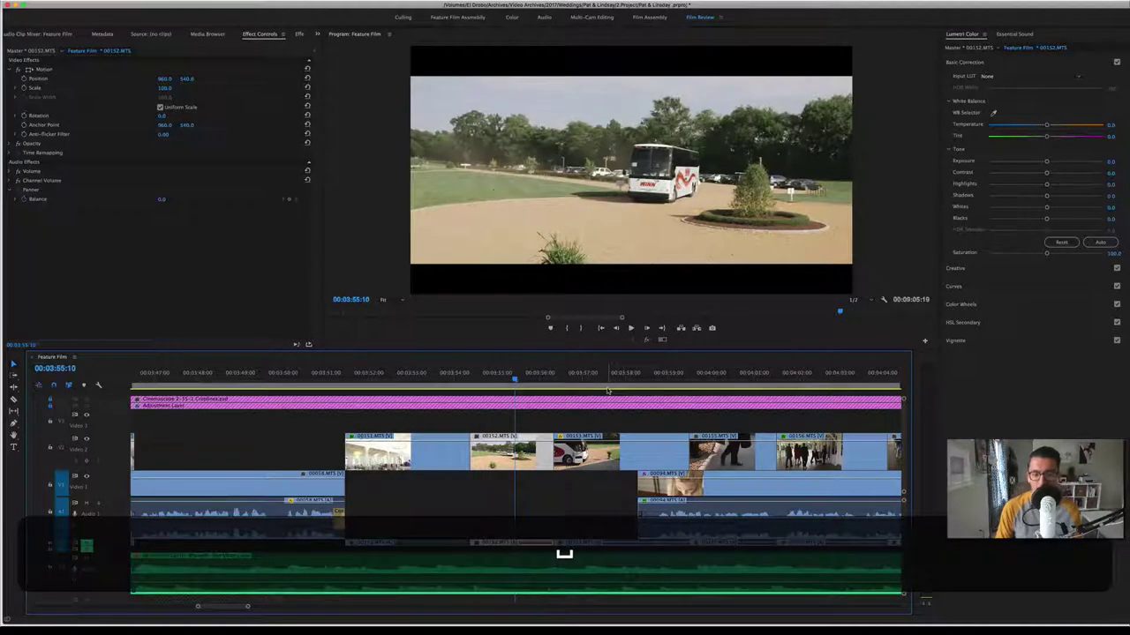
# Step: Play past the porch walking shot, scrub back to 04:00:16 and select walkway clip 00155
pyautogui.hscroll(3, 421, 409)
pyautogui.hscroll(3, 421, 408)
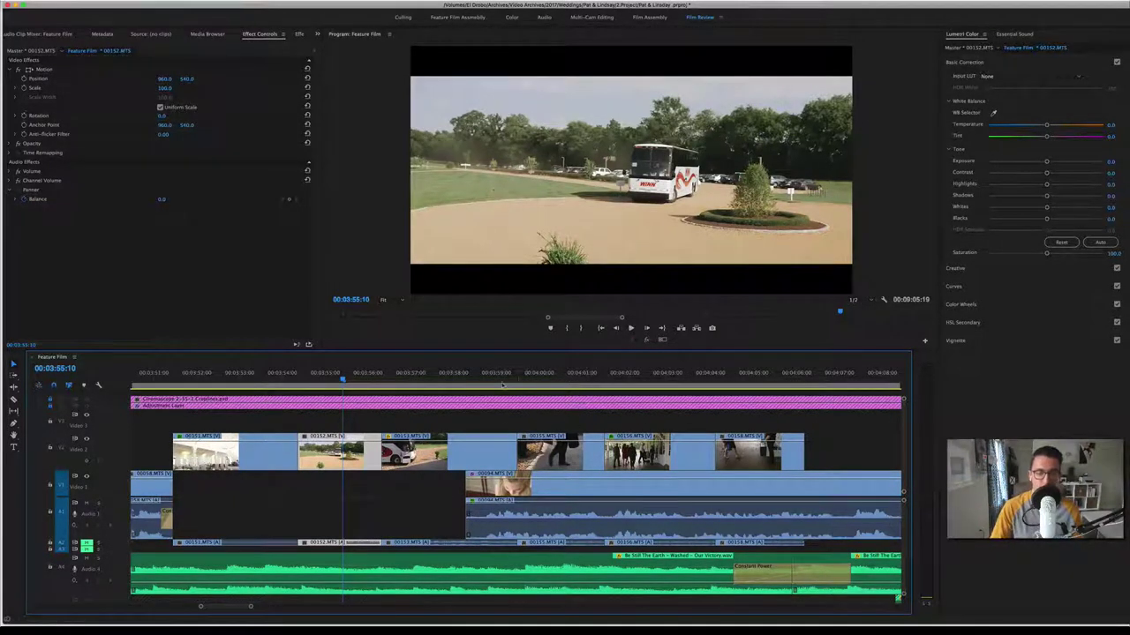
pyautogui.press('space')
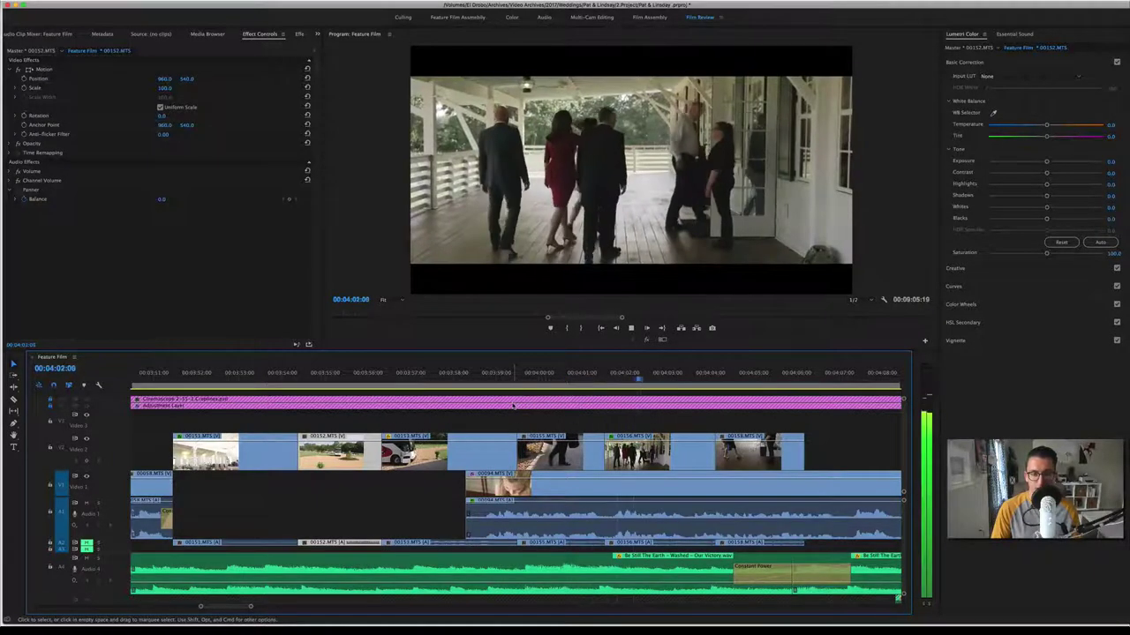
pyautogui.press('space')
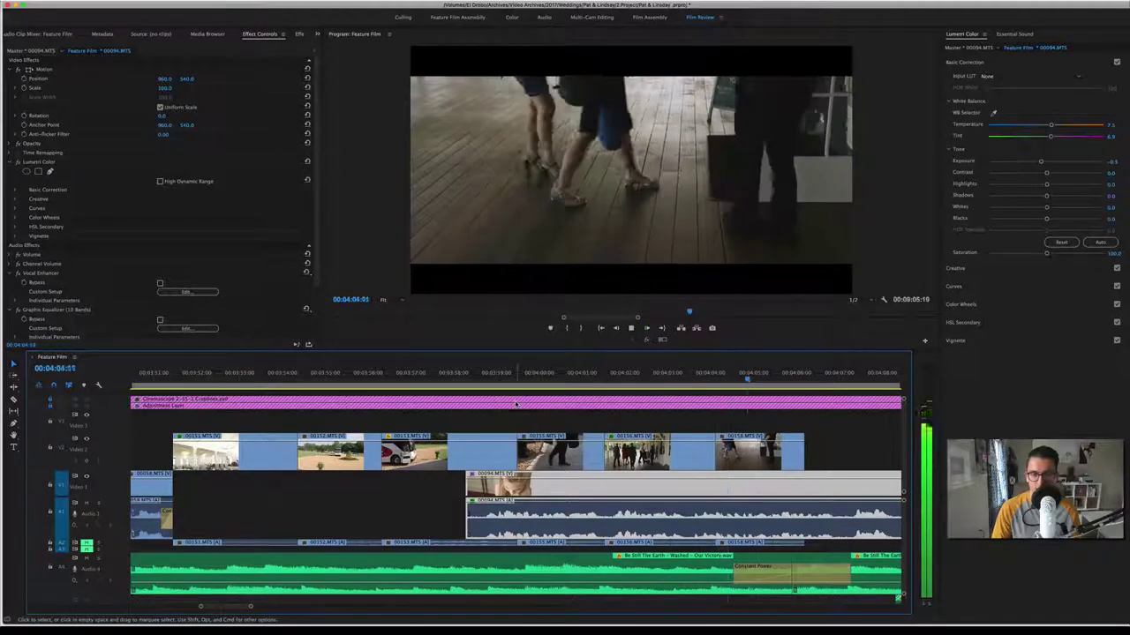
pyautogui.press('space')
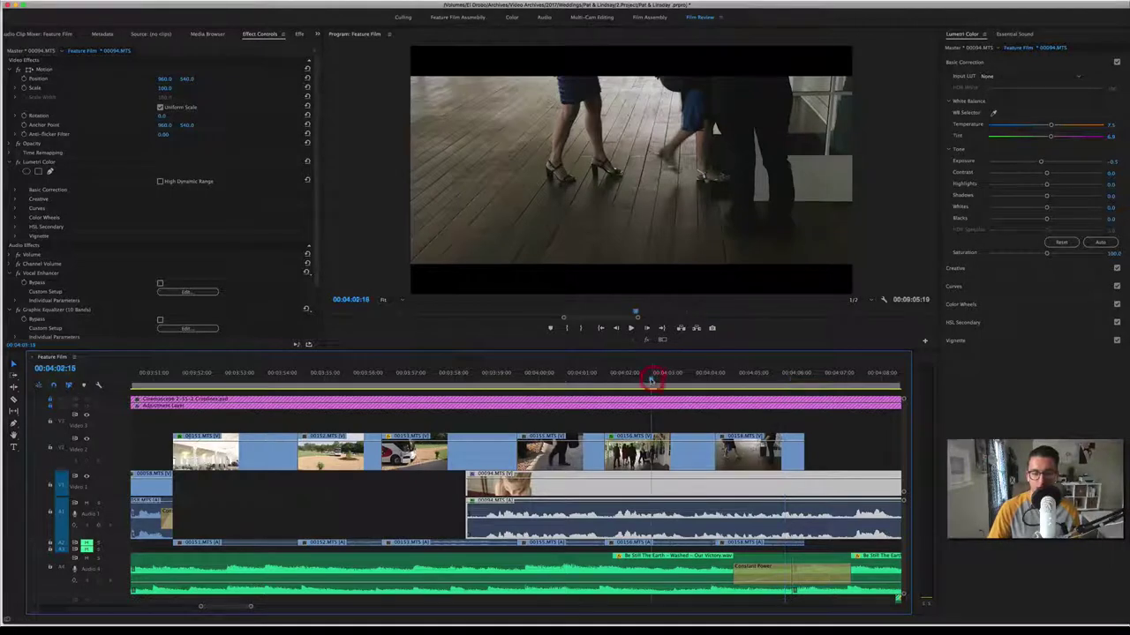
pyautogui.moveTo(651, 377); pyautogui.dragTo(567, 378)
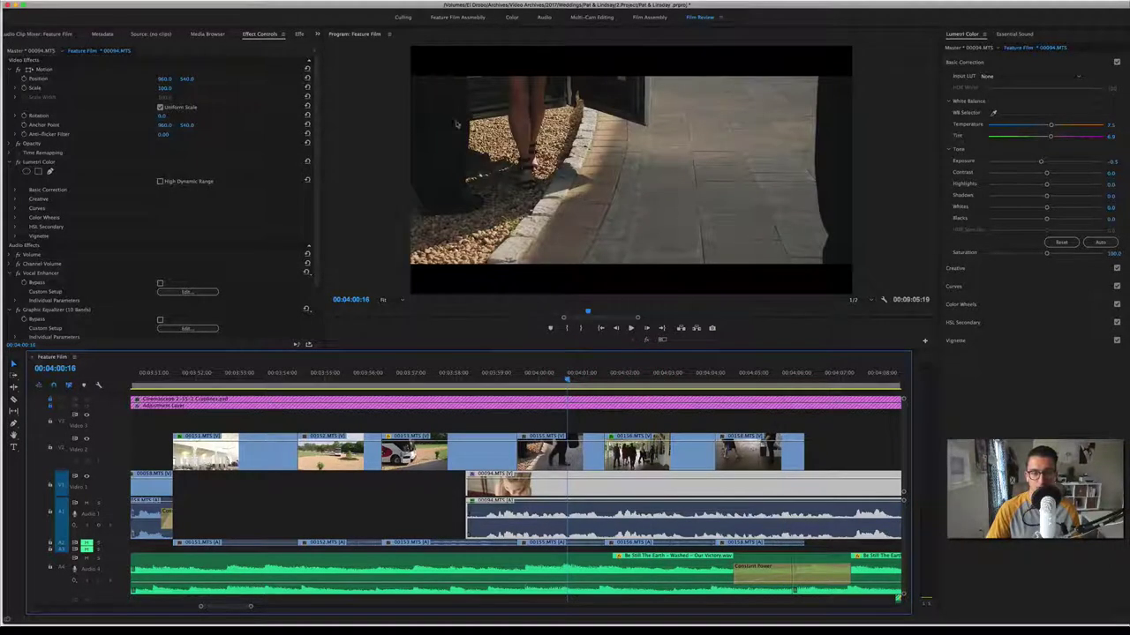
pyautogui.click(609, 221)
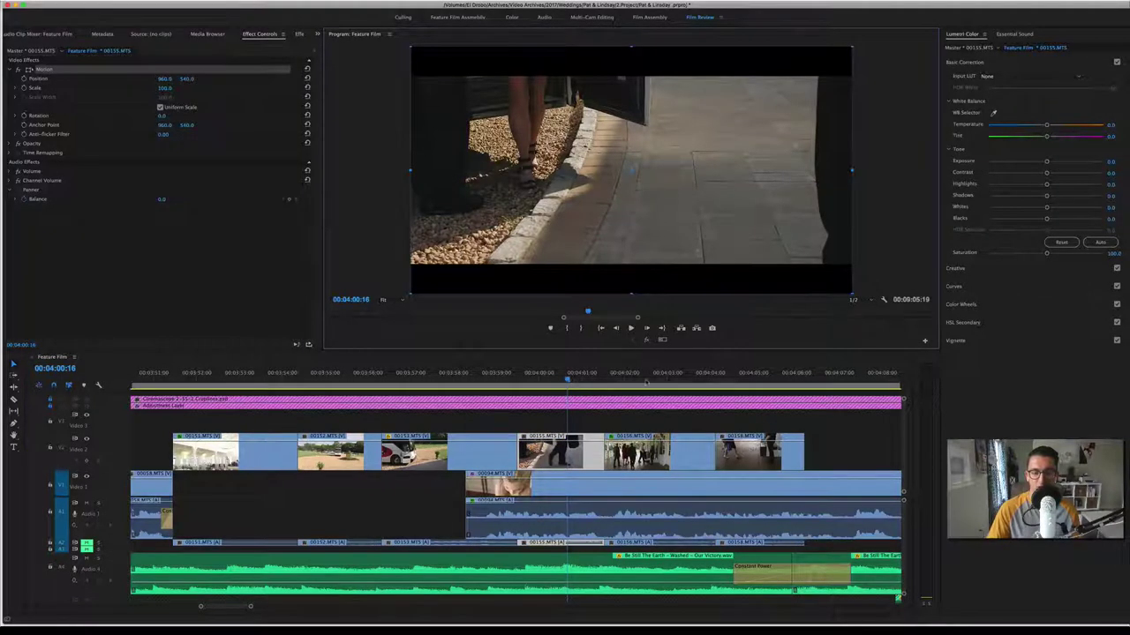
# Step: Jump to clip 00156 on the porch and inspect its Lumetri grade and motion settings
pyautogui.click(637, 378)
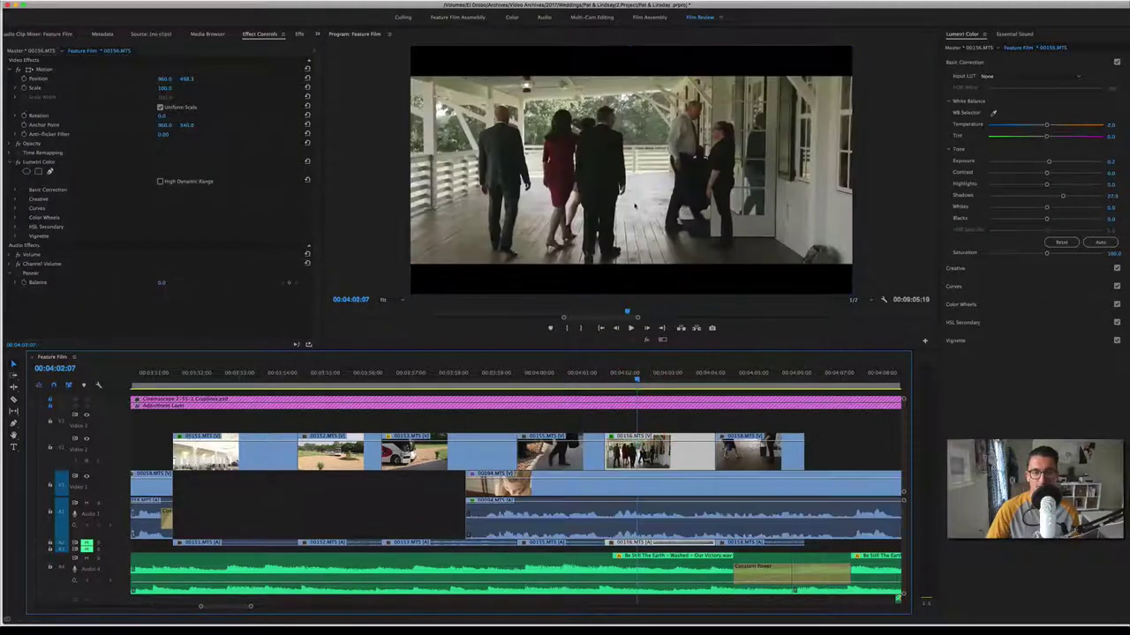
pyautogui.click(635, 206)
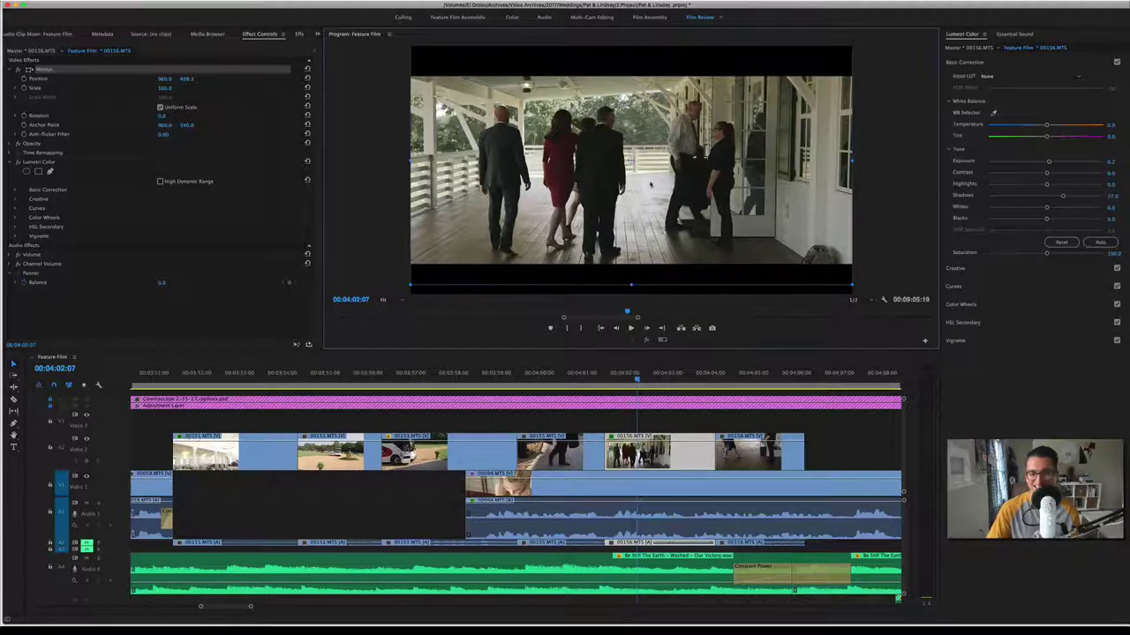
pyautogui.click(884, 243)
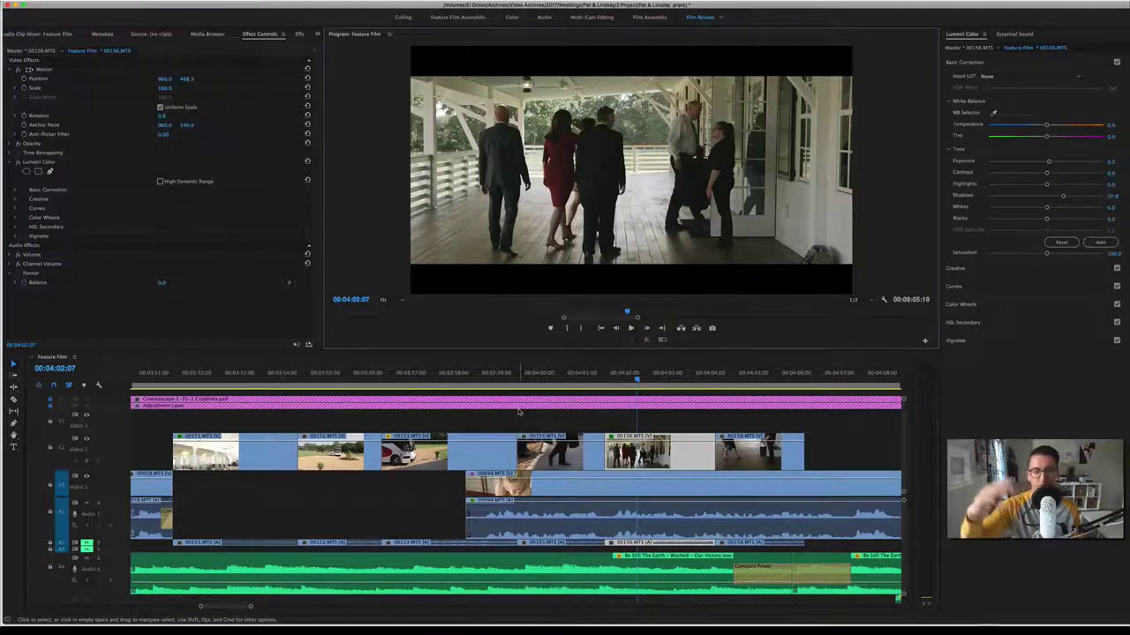
# Step: Play on from 04:02:07, check the bride close-up's effects, then continue to 04:14:15
pyautogui.press('space')
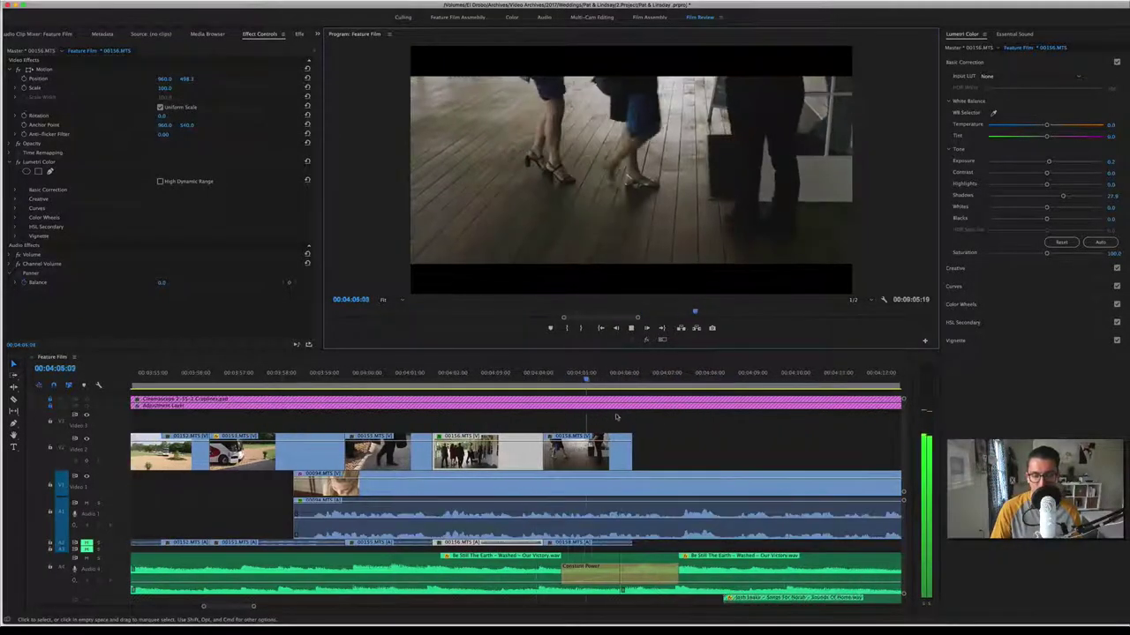
pyautogui.press('space')
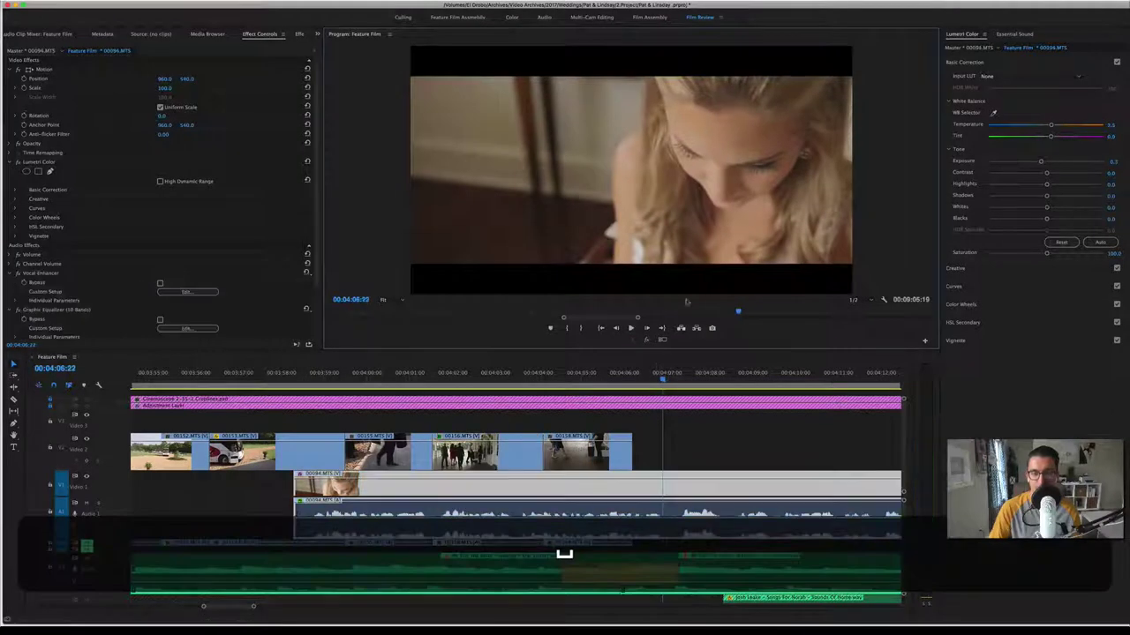
pyautogui.click(695, 219)
pyautogui.press('space')
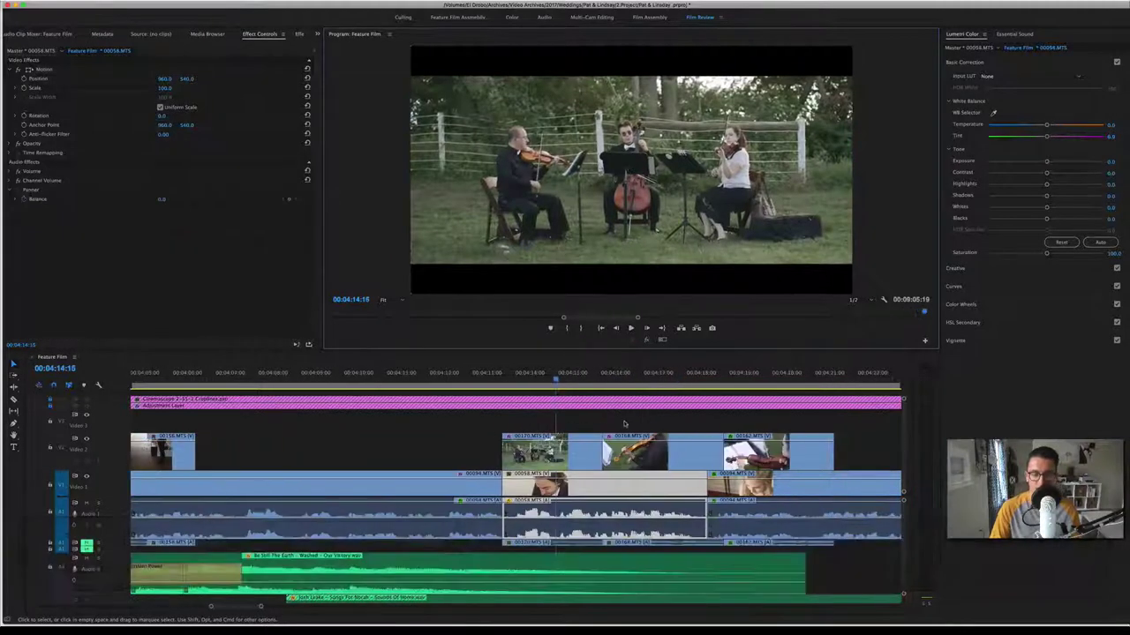
pyautogui.scroll(-5, 624, 424)
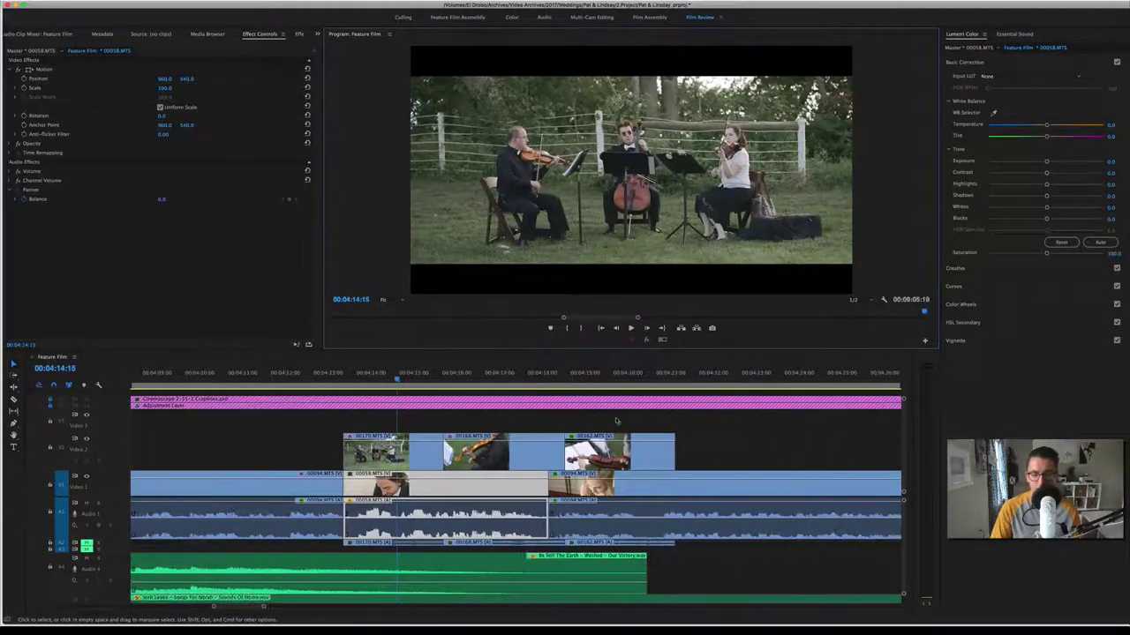
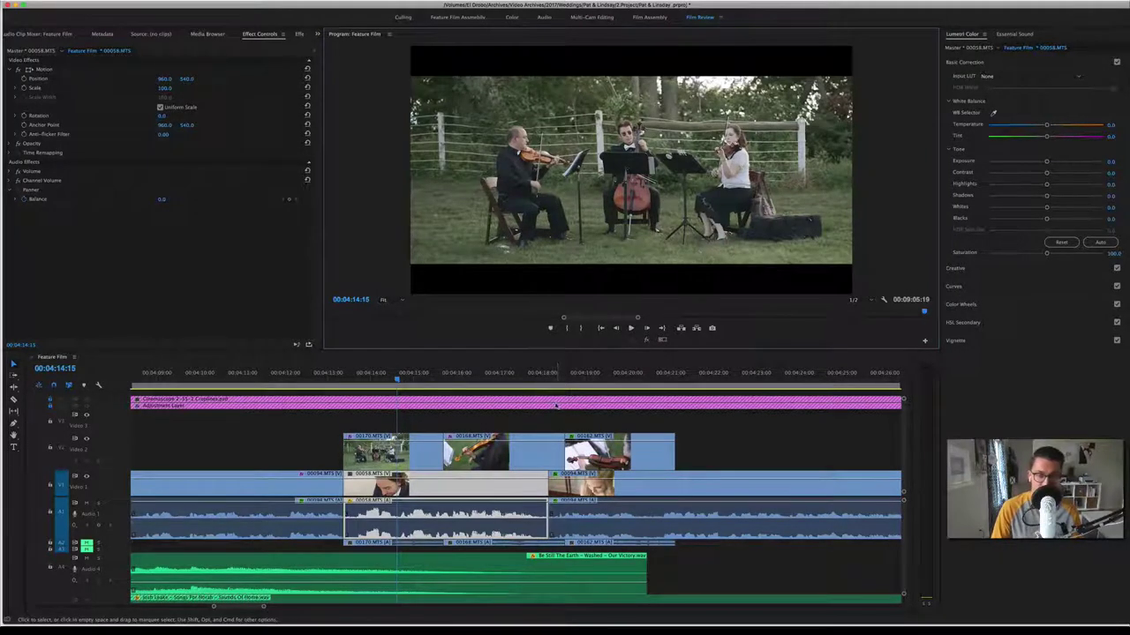
# Step: Play the sequence past the violin close-up and stop on the bride close-up at 04:22:01
pyautogui.press('space')
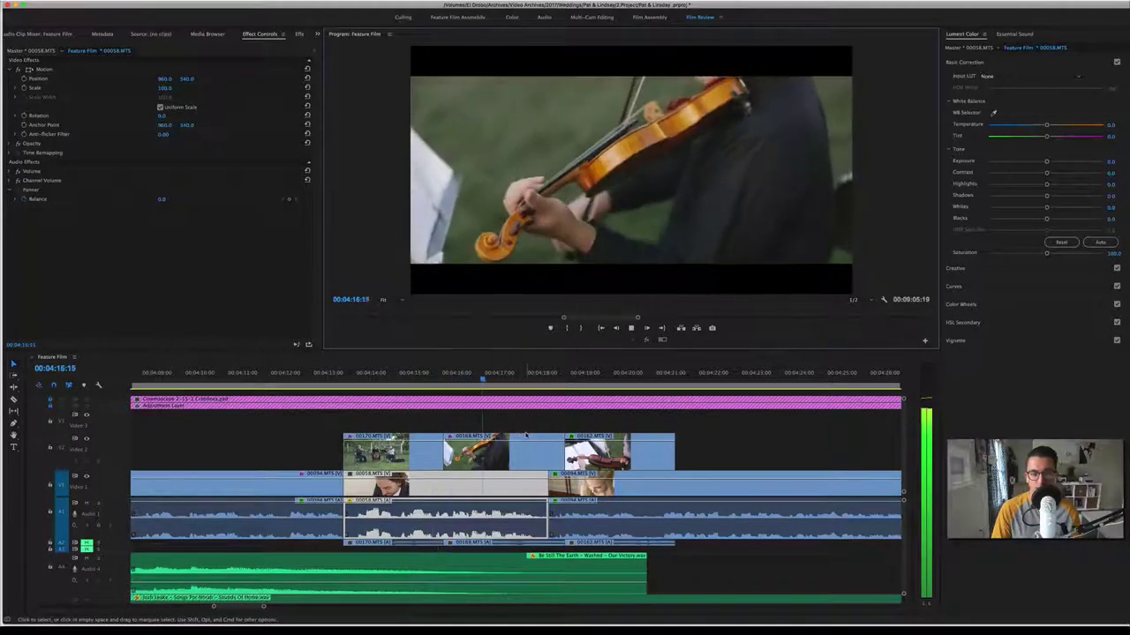
pyautogui.press('space')
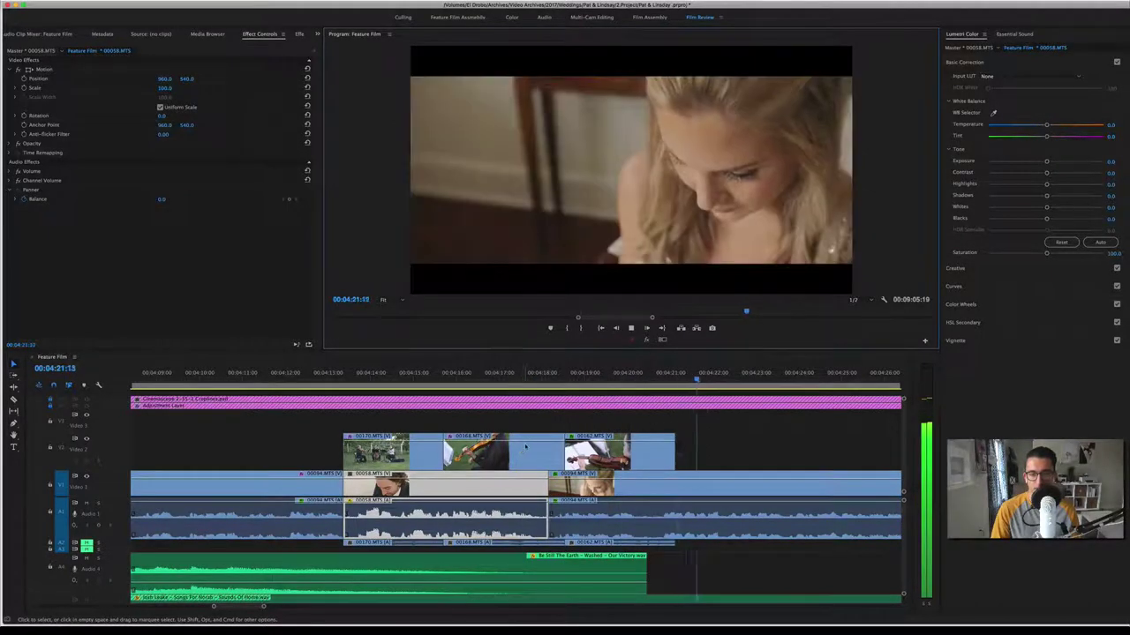
pyautogui.press('space')
# Step: Select bride clip 00094, then deselect it and zoom the timeline out
pyautogui.click(558, 470)
pyautogui.scroll(-3, 517, 547)
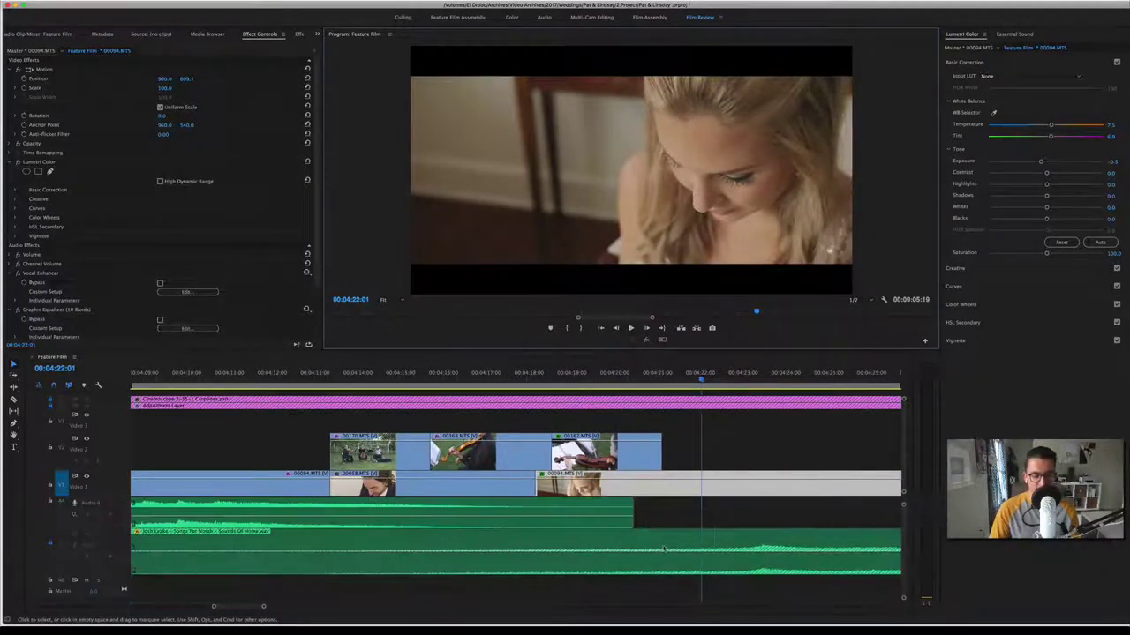
pyautogui.click(801, 515)
pyautogui.press('-')
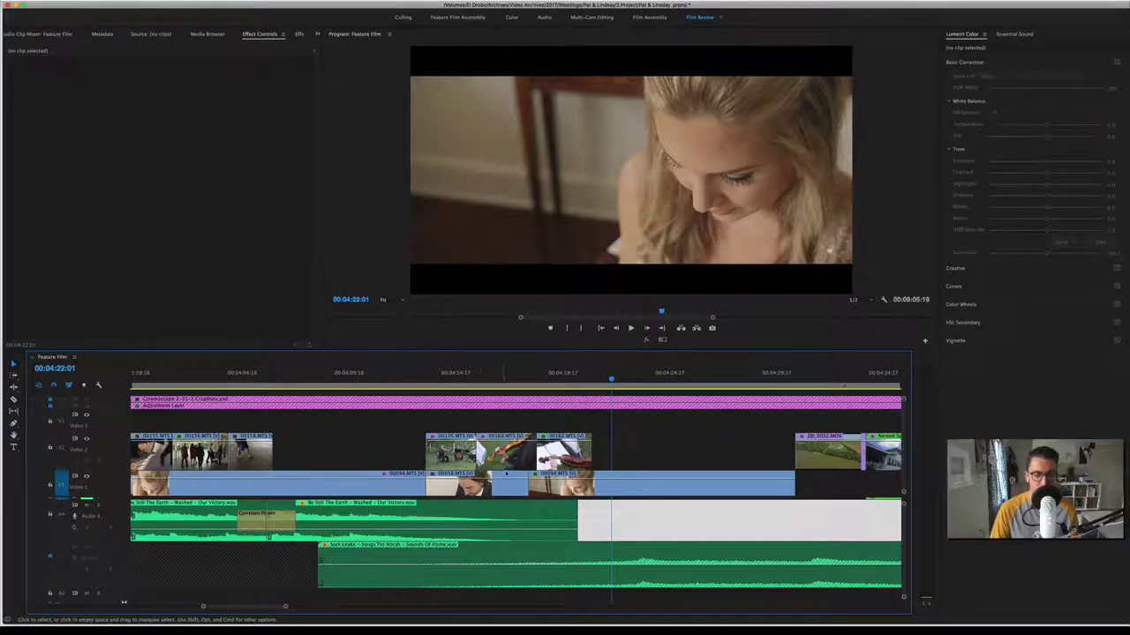
# Step: Reveal the A1 audio waveforms and play past the aerial estate shot to the clubhouse at 04:34:20, then select its Nested Sequence clip
pyautogui.hotkey('ctrl', 'z')
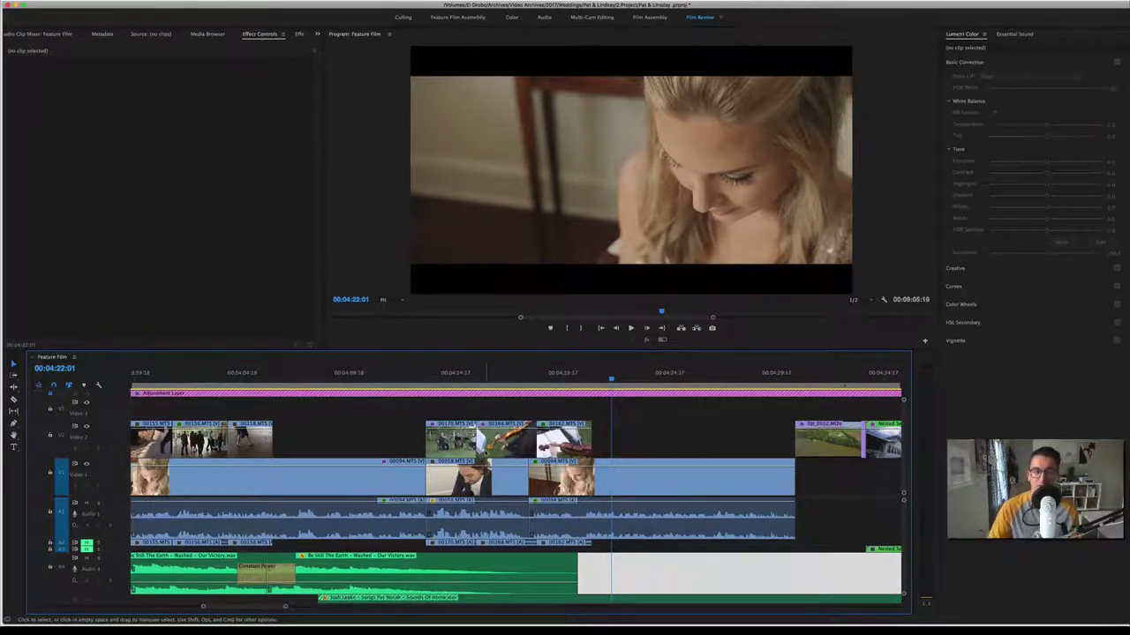
pyautogui.press('space')
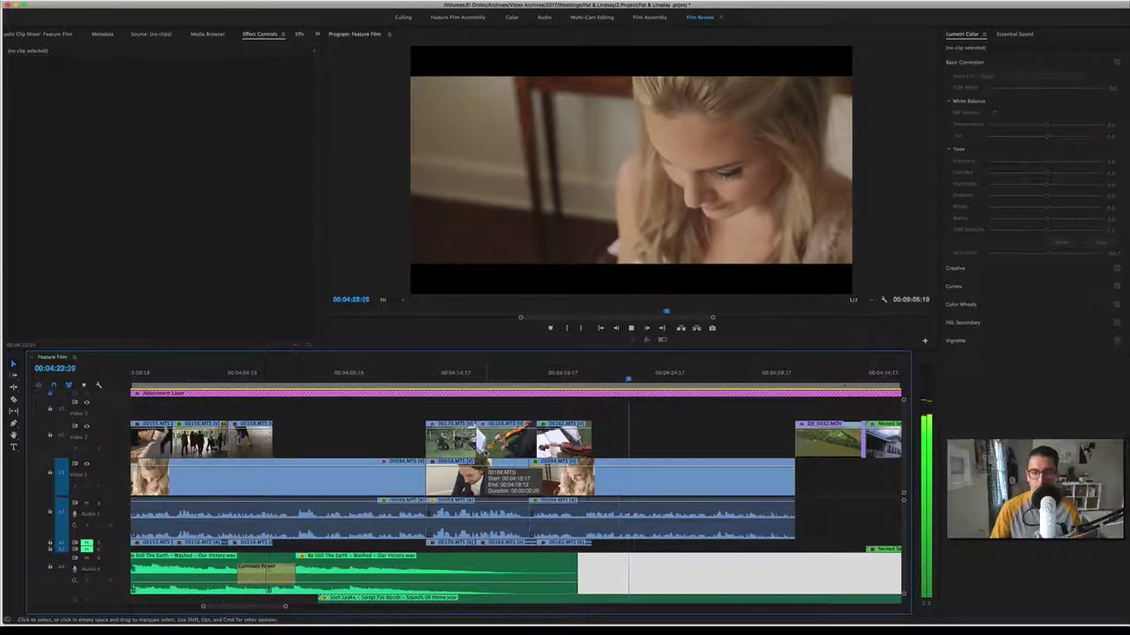
pyautogui.scroll(-3, 709, 427)
pyautogui.scroll(-5, 709, 426)
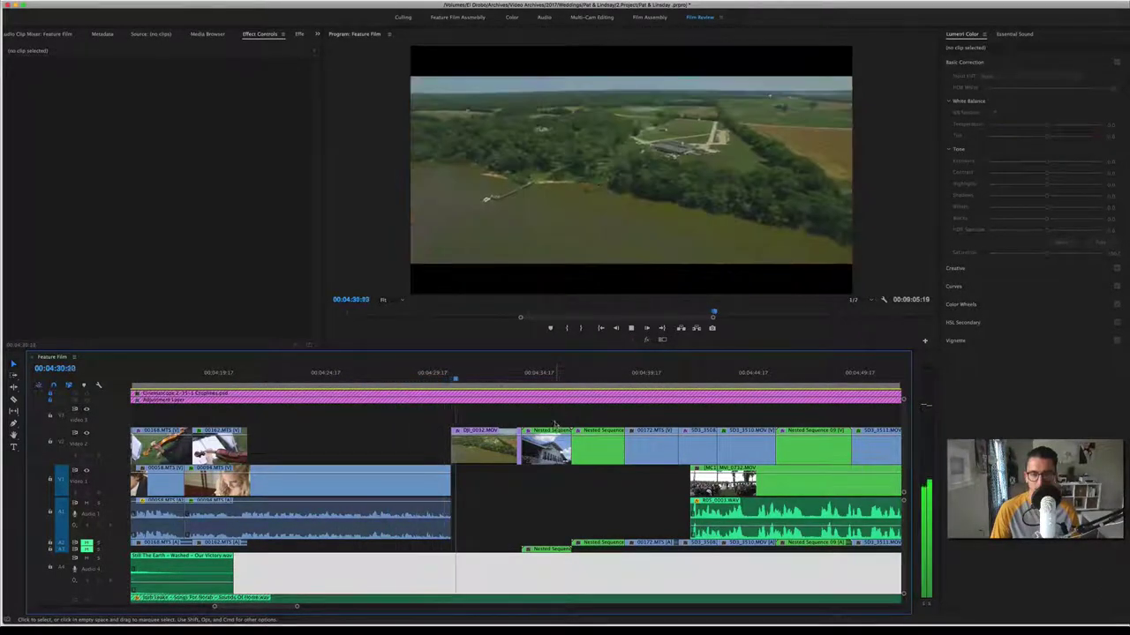
pyautogui.press('space')
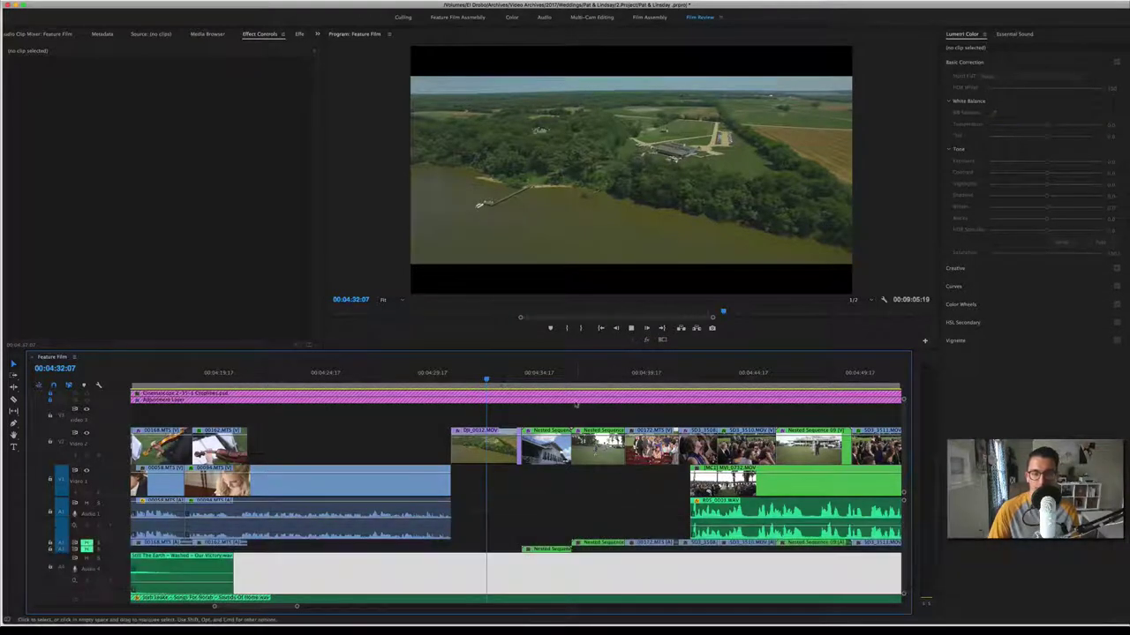
pyautogui.press('space')
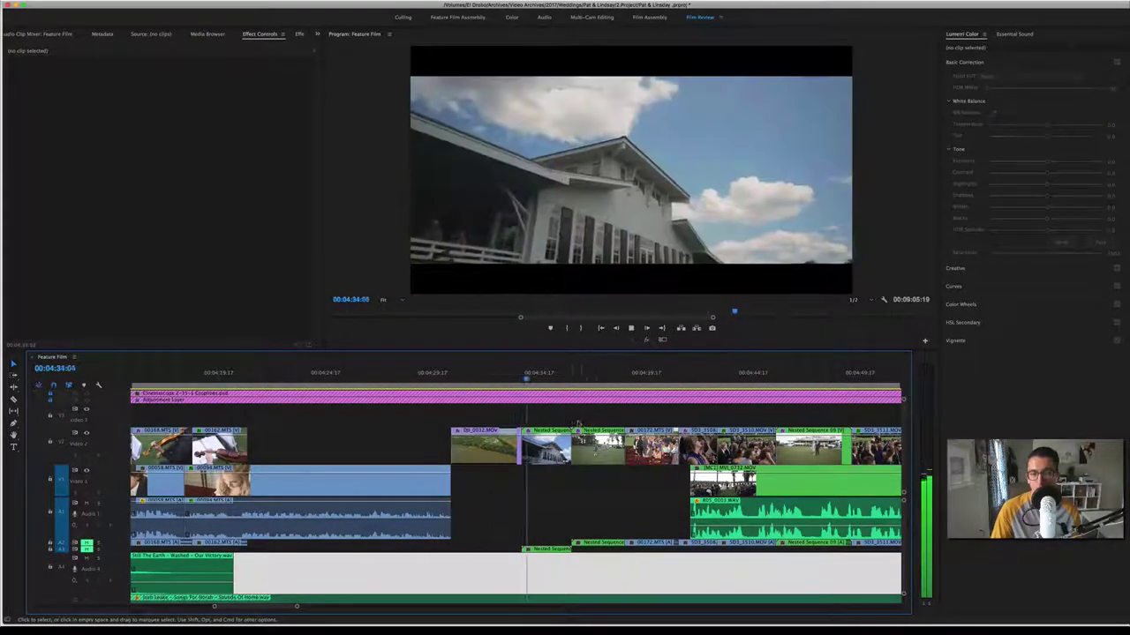
pyautogui.click(563, 551)
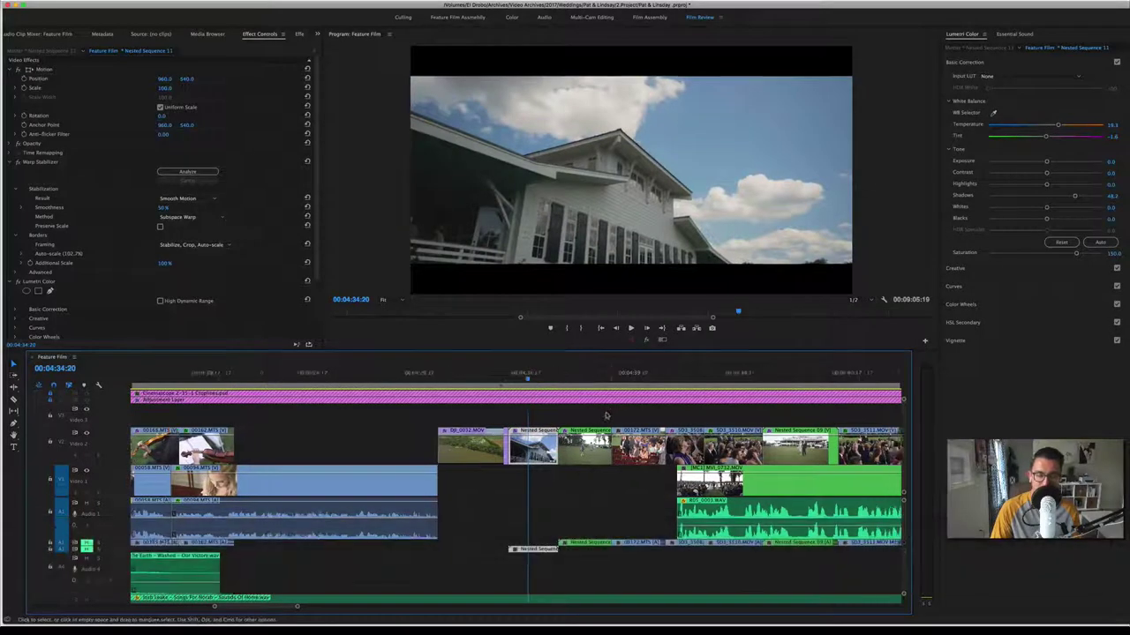
# Step: Zoom the timeline out, then pause on the 00172.MTS guest shot and the guests close-up before stopping at 00:04:44:04
pyautogui.press('-')
pyautogui.scroll(-2, 561, 543)
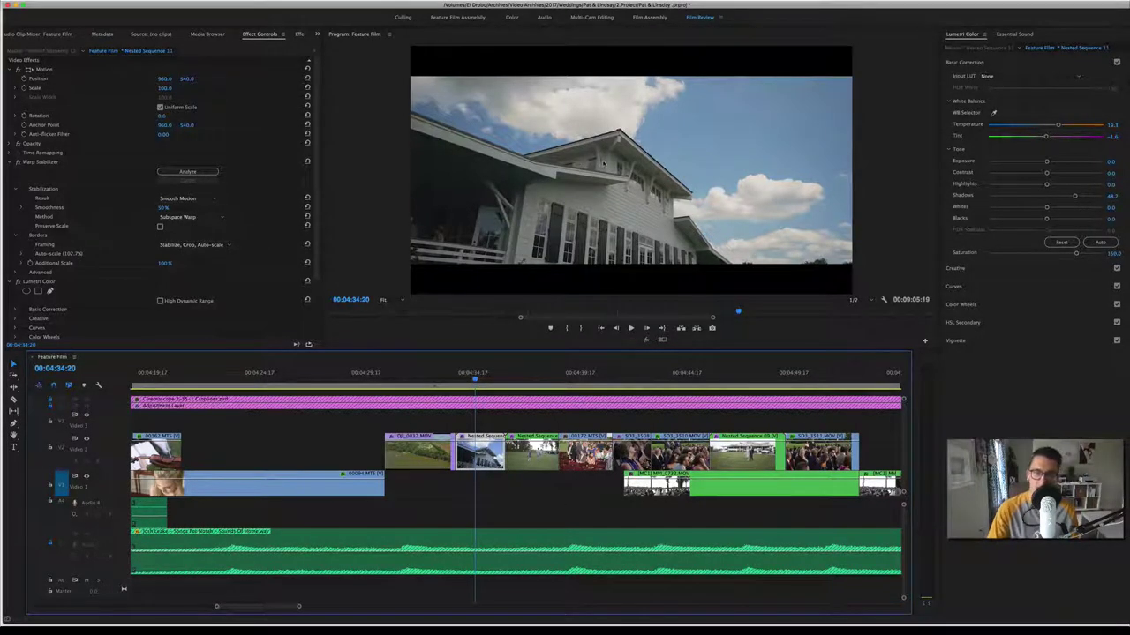
pyautogui.press('space')
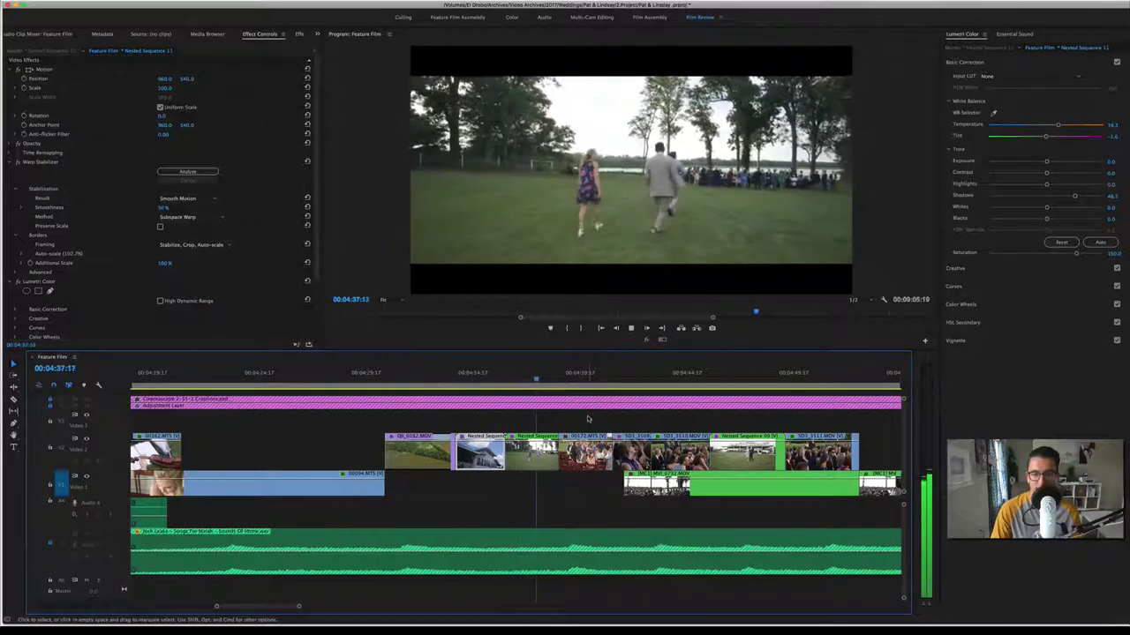
pyautogui.press('space')
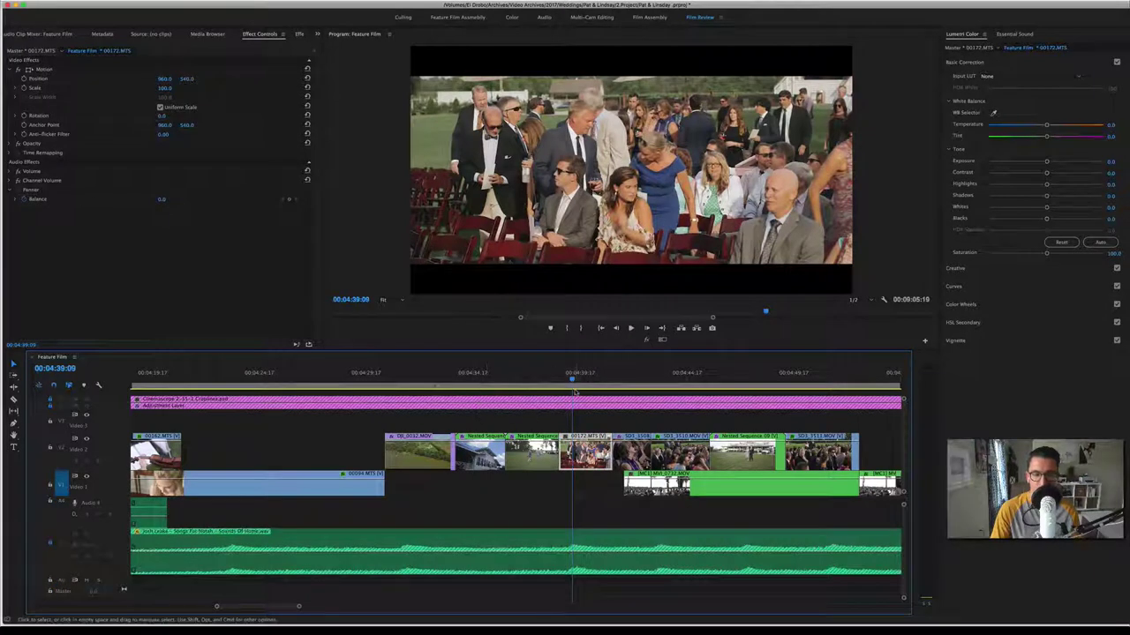
pyautogui.press('space')
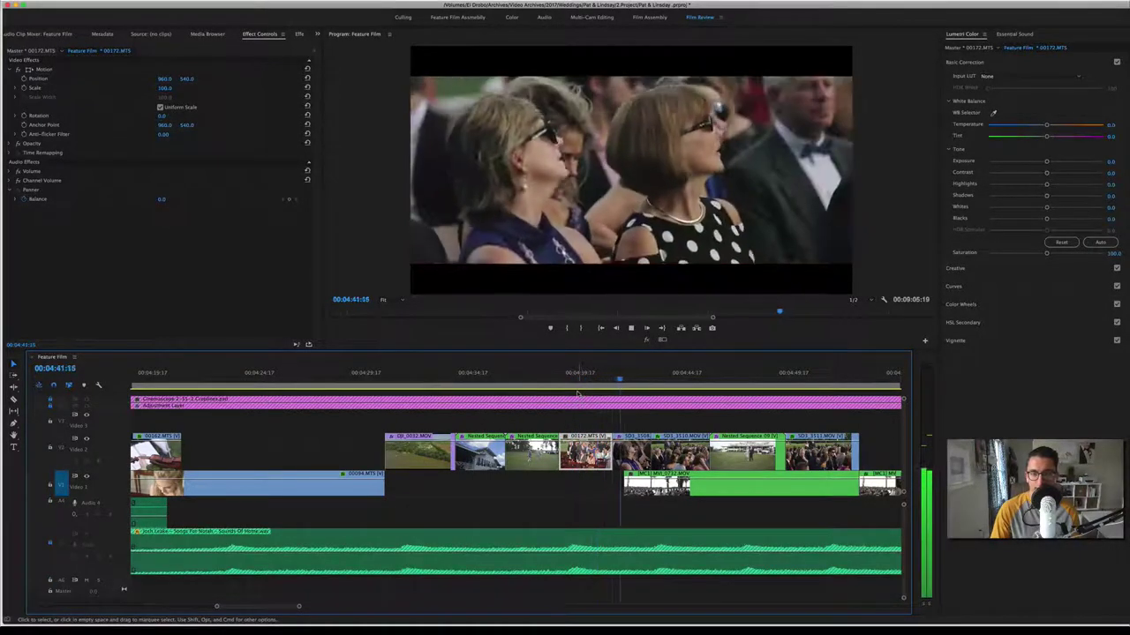
pyautogui.press('space')
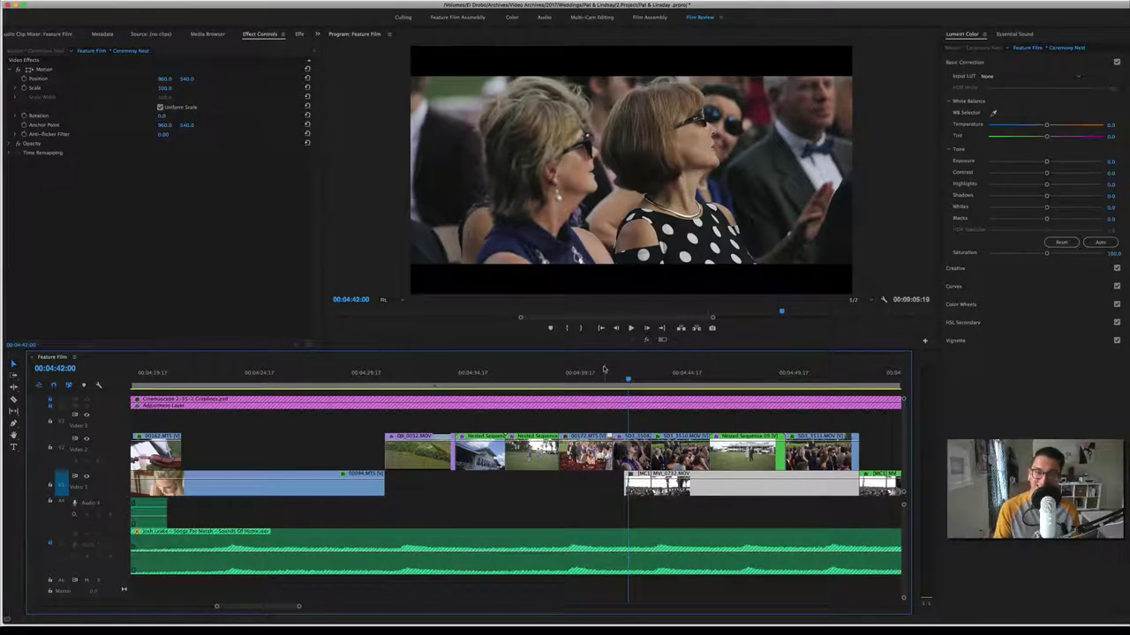
pyautogui.press('space')
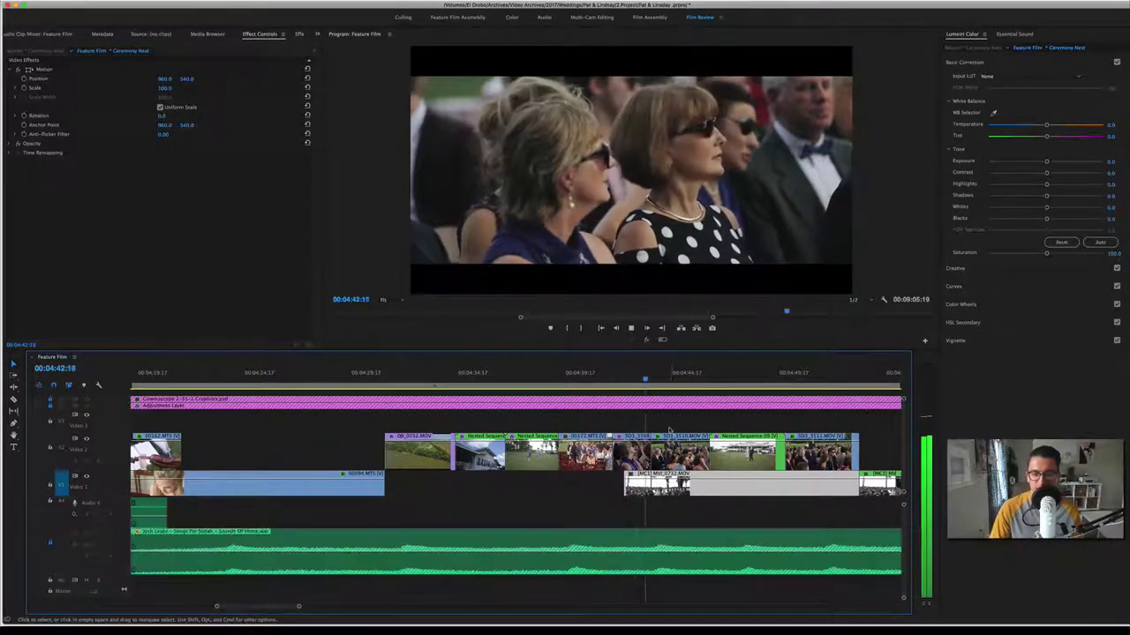
pyautogui.press('space')
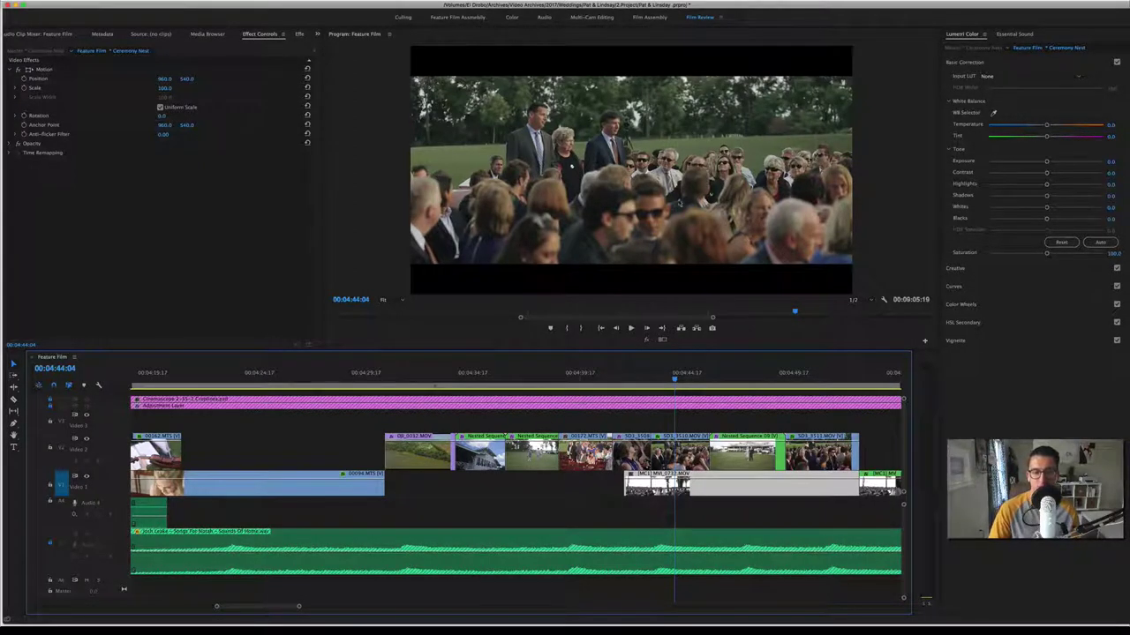
# Step: Move the SD3_3510.MOV crowd shot slightly higher in the frame, then deselect it
pyautogui.click(680, 196)
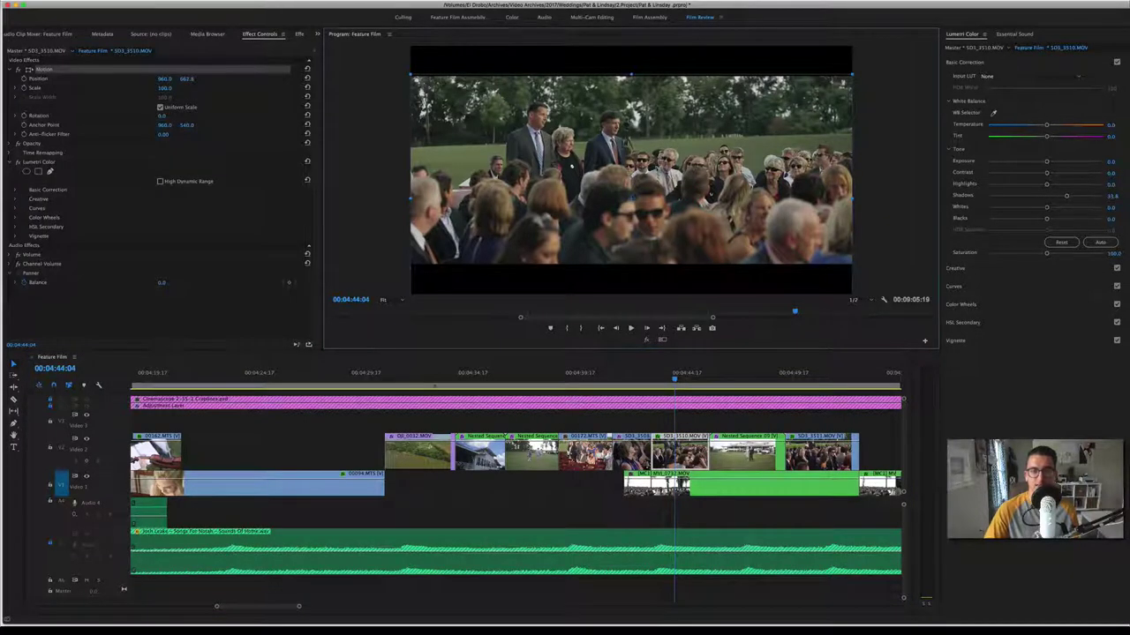
pyautogui.moveTo(653, 185)
pyautogui.mouseDown()
pyautogui.moveTo(651, 157)
pyautogui.moveTo(656, 171)
pyautogui.mouseUp()
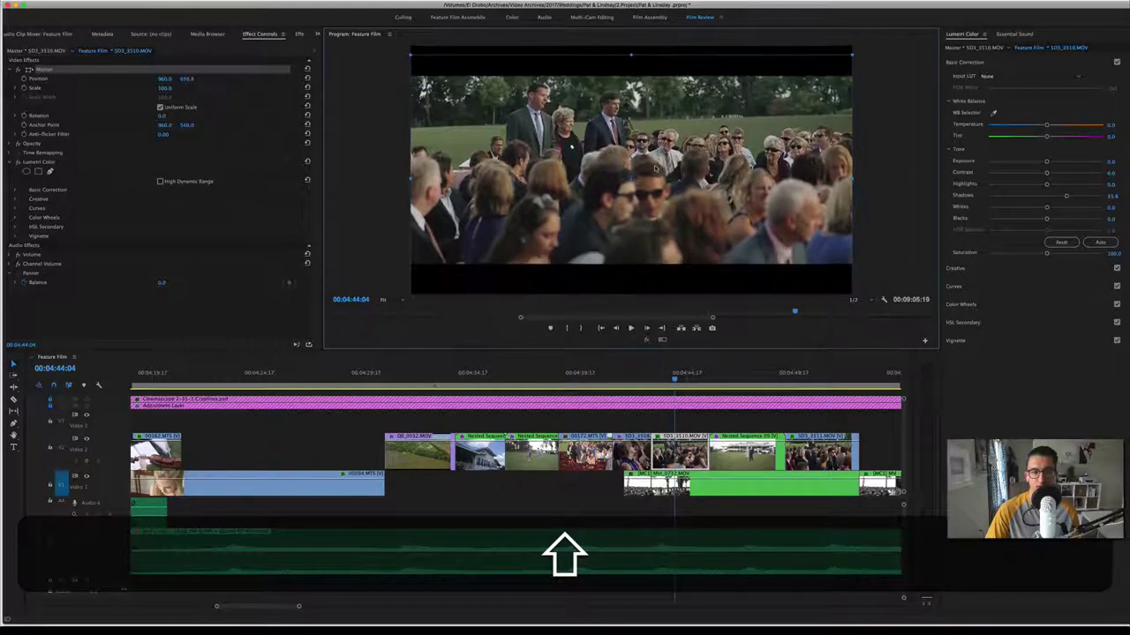
pyautogui.click(900, 128)
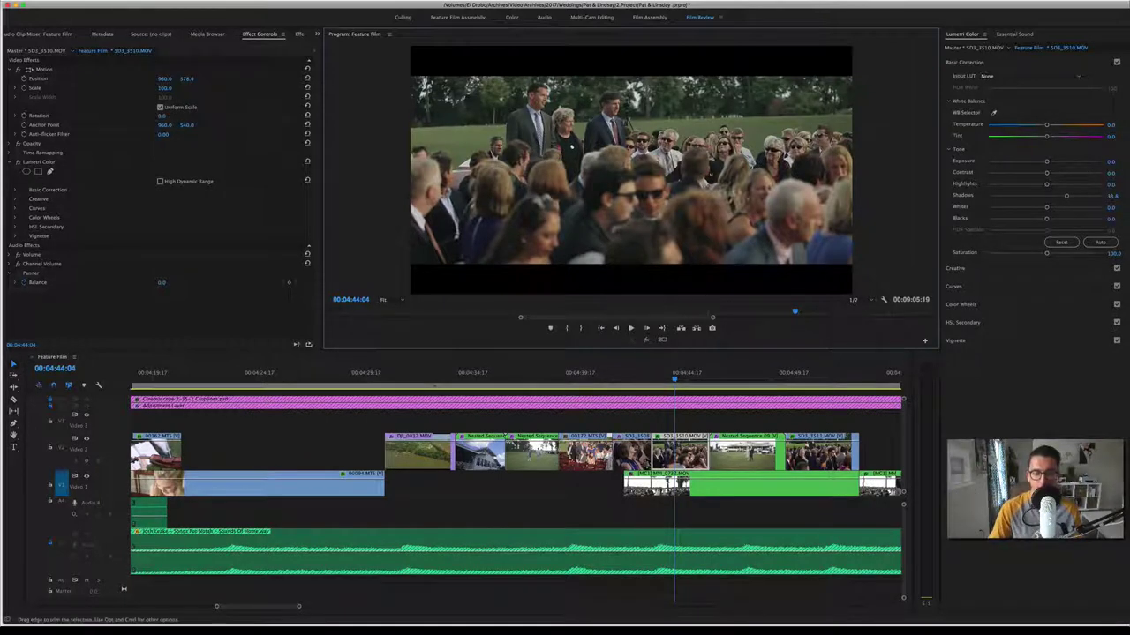
pyautogui.scroll(-1, 737, 430)
# Step: Advance ten frames and play past the older couple walking shot, pausing on the guests shot at 04:51:06
pyautogui.scroll(-5, 737, 429)
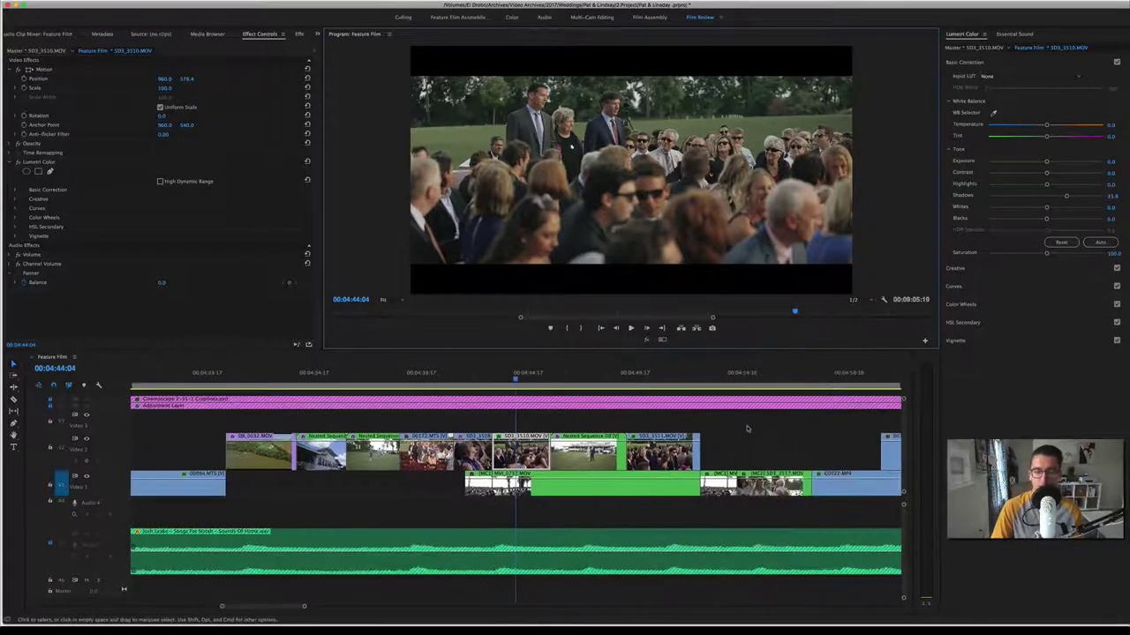
pyautogui.scroll(-5, 746, 430)
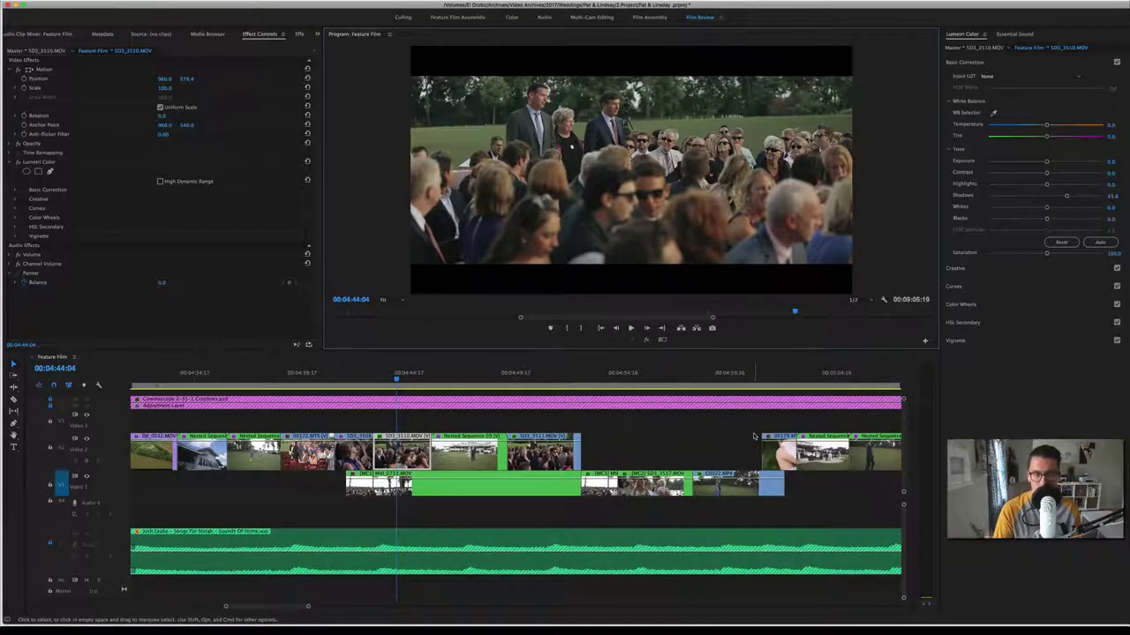
pyautogui.hotkey('shift', 'Right')
pyautogui.hotkey('shift', 'Right')
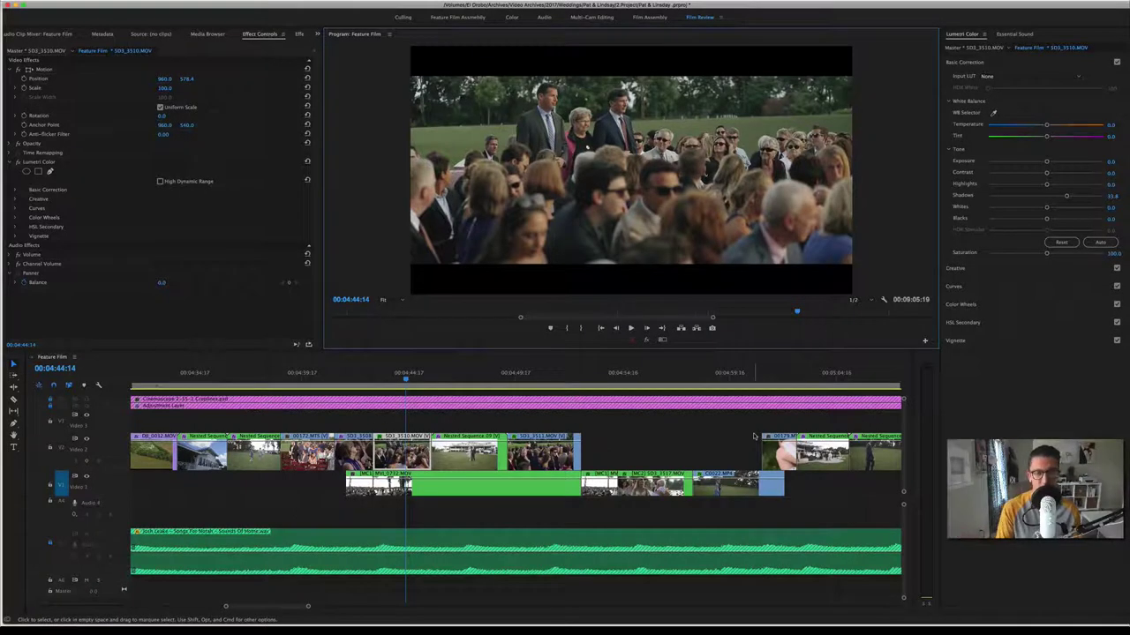
pyautogui.press('space')
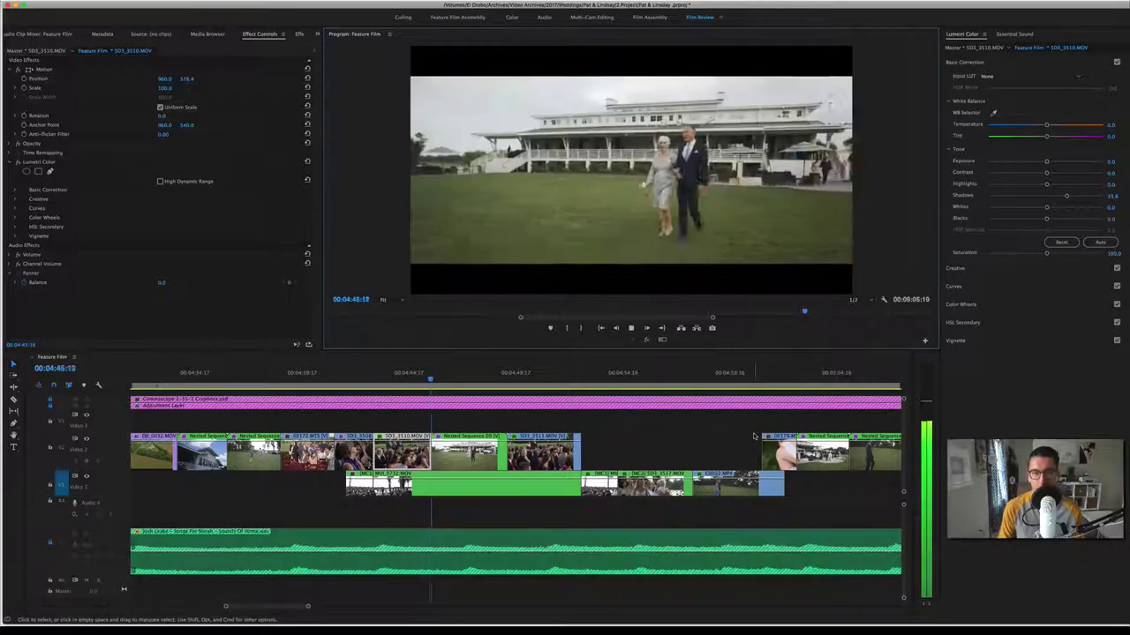
pyautogui.press('space')
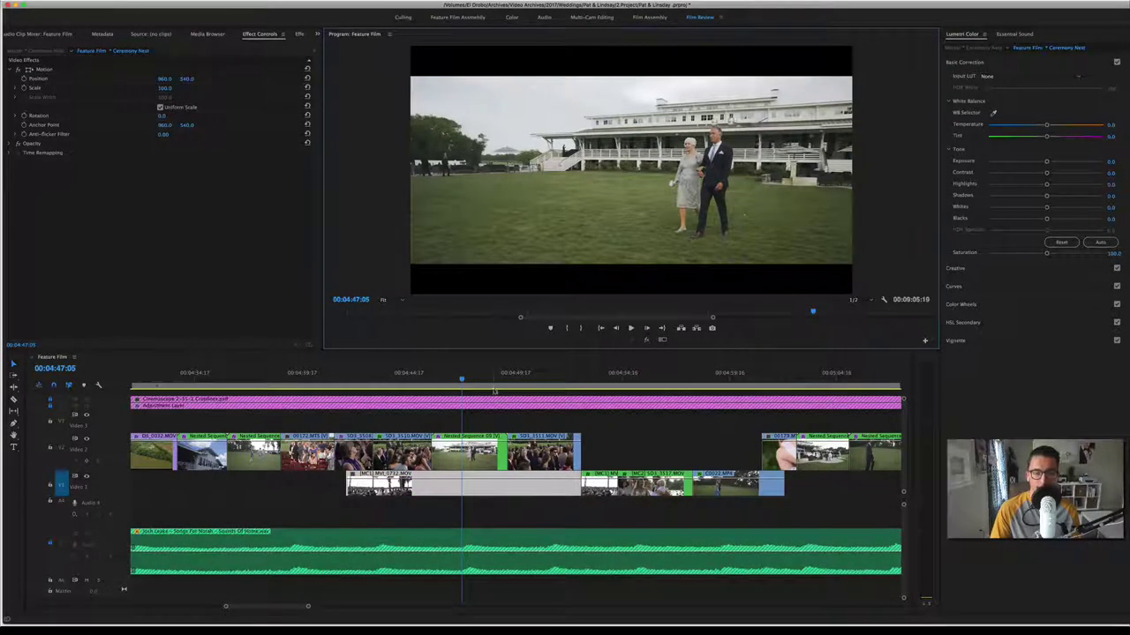
pyautogui.press('space')
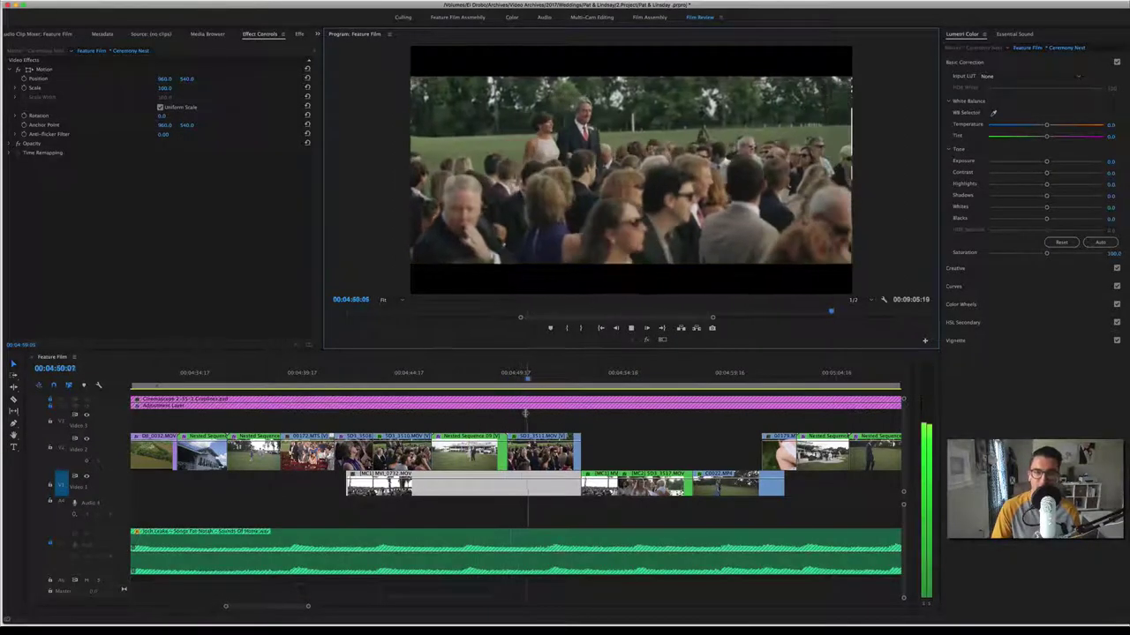
pyautogui.press('space')
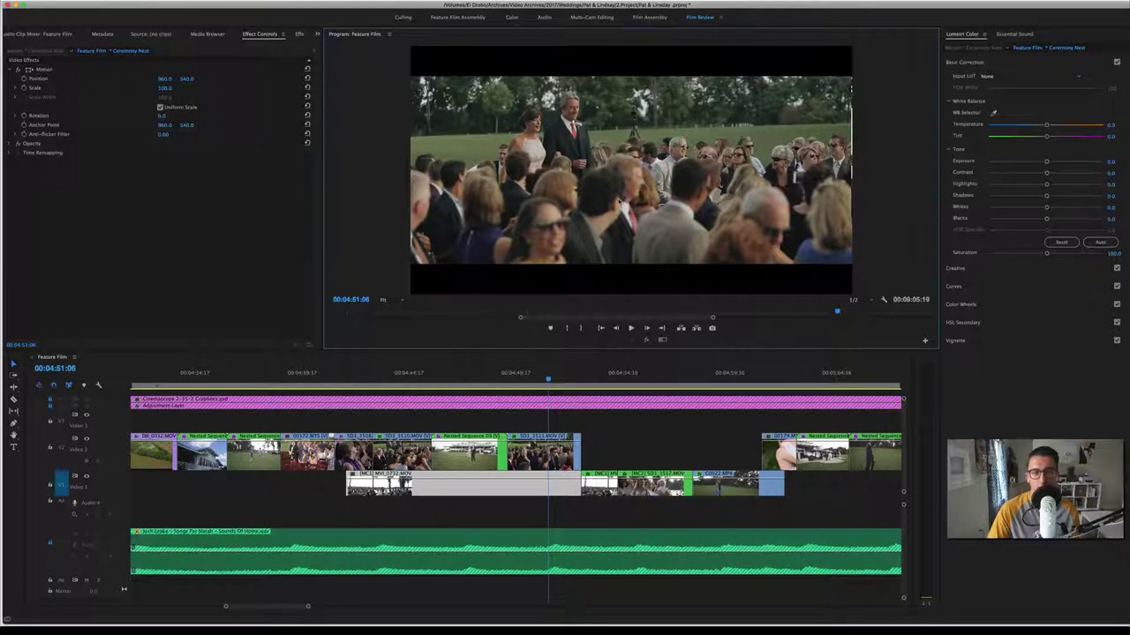
# Step: Nudge the SD3_3511.MOV guest shot slightly upward with the arrow keys, then resume playback
pyautogui.click(618, 211)
pyautogui.press('Up')
pyautogui.press('Right')
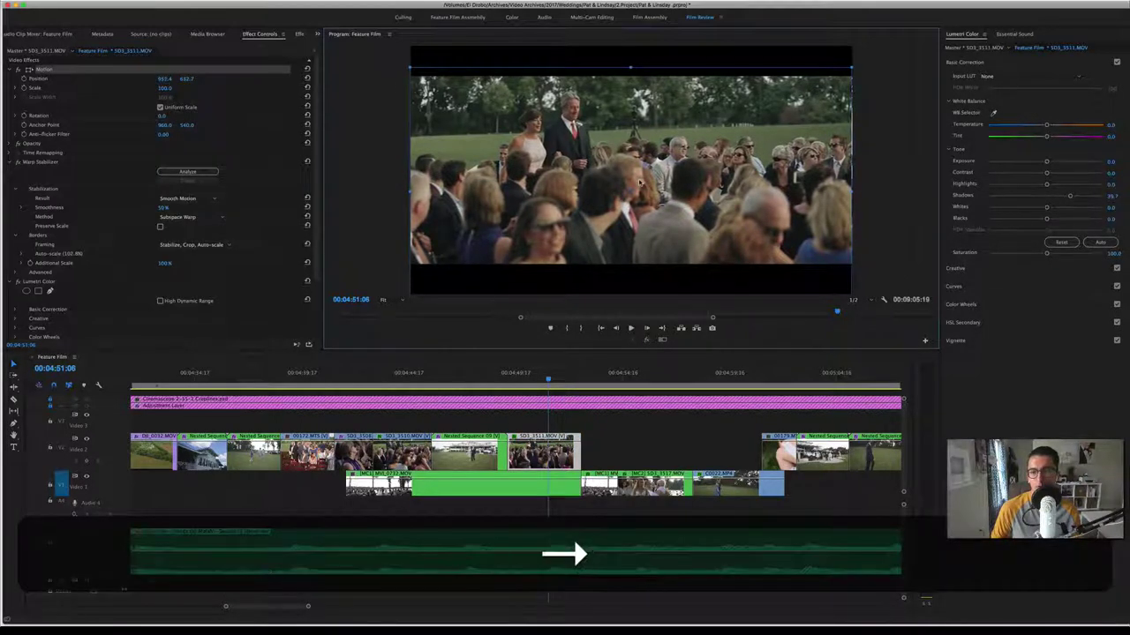
pyautogui.press('Left')
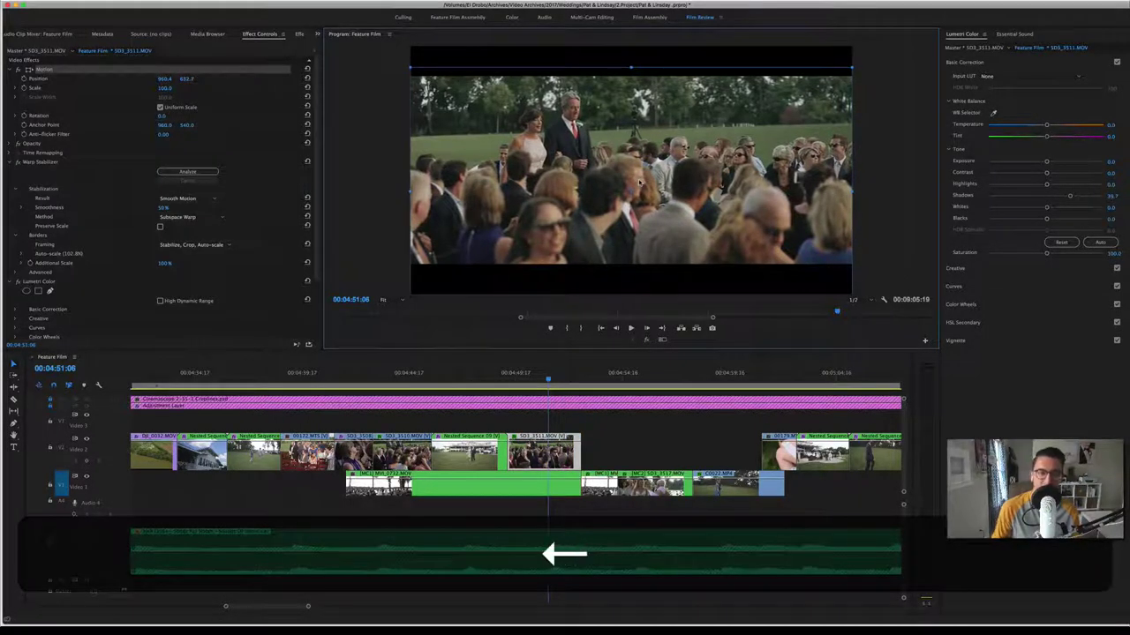
pyautogui.click(382, 209)
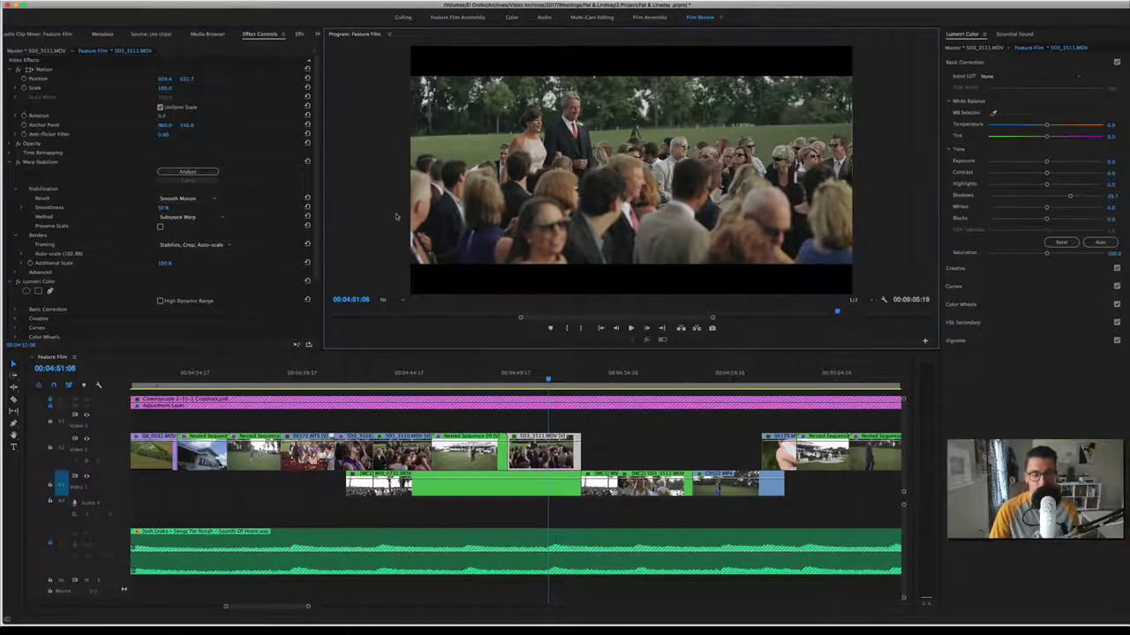
pyautogui.press('space')
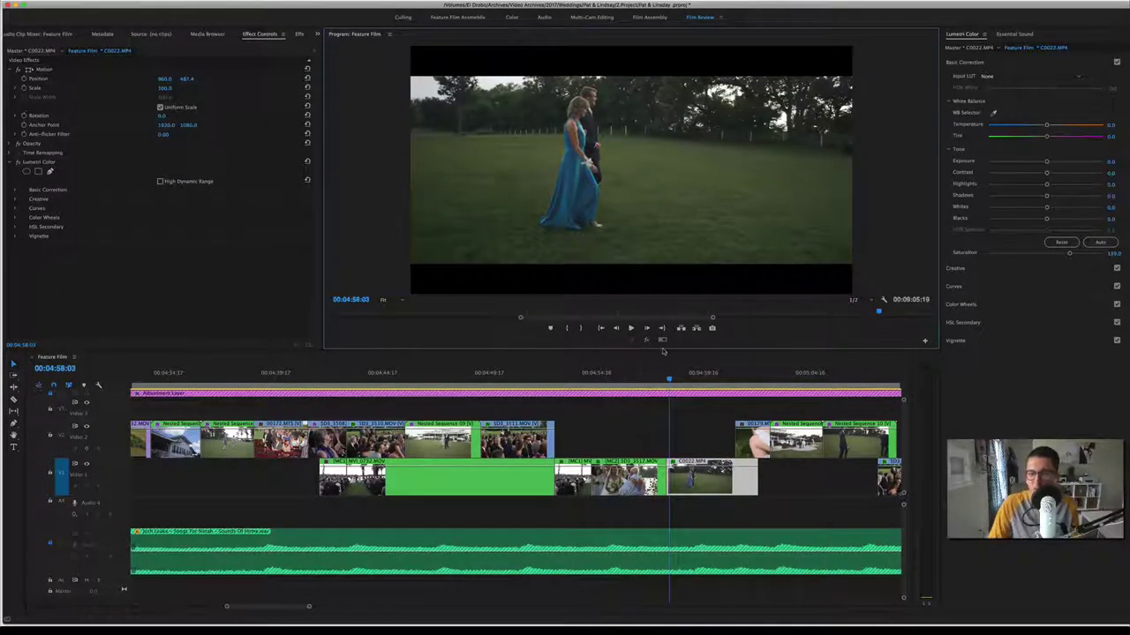
# Step: Jump from the ceremony crowd at 4:51 to the couple walking near 4:58 and play it
pyautogui.click(521, 378)
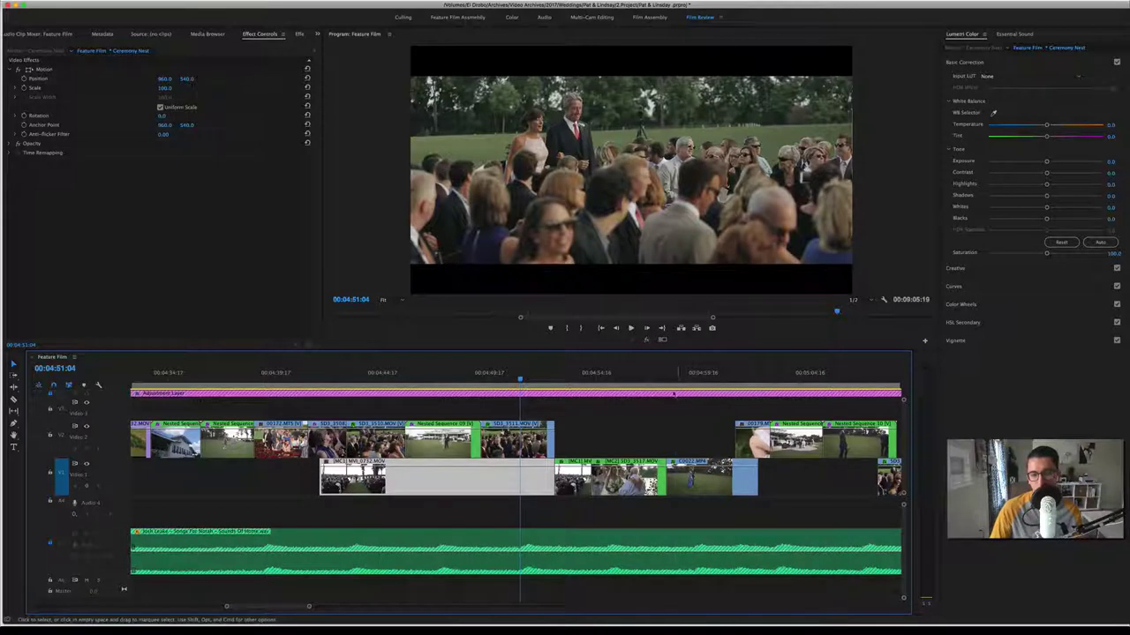
pyautogui.click(675, 382)
pyautogui.press('space')
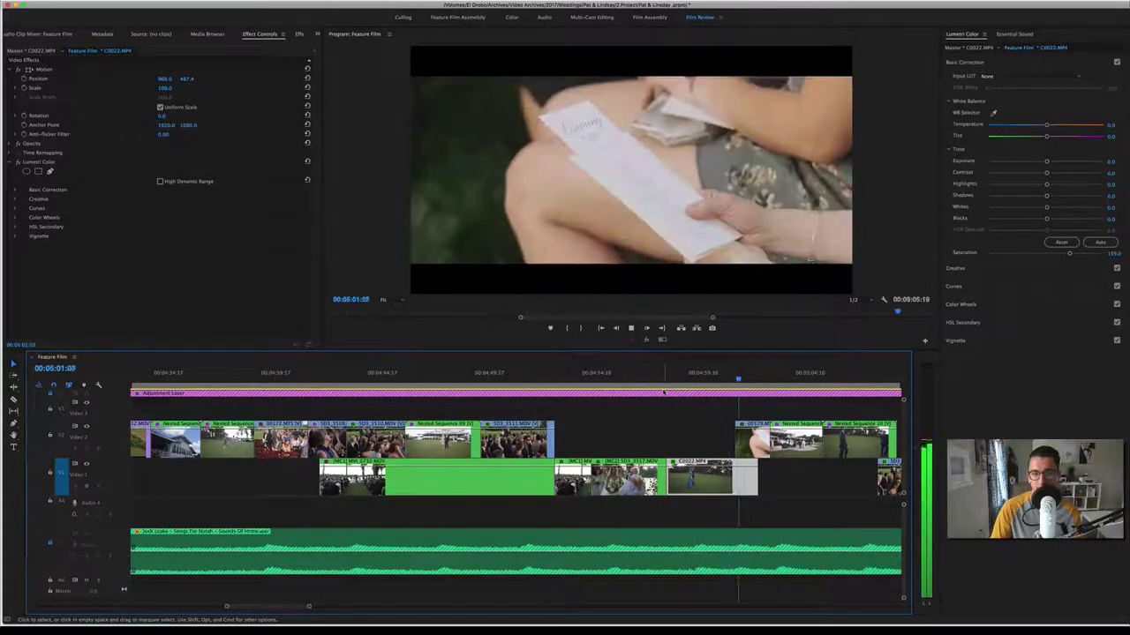
pyautogui.press('space')
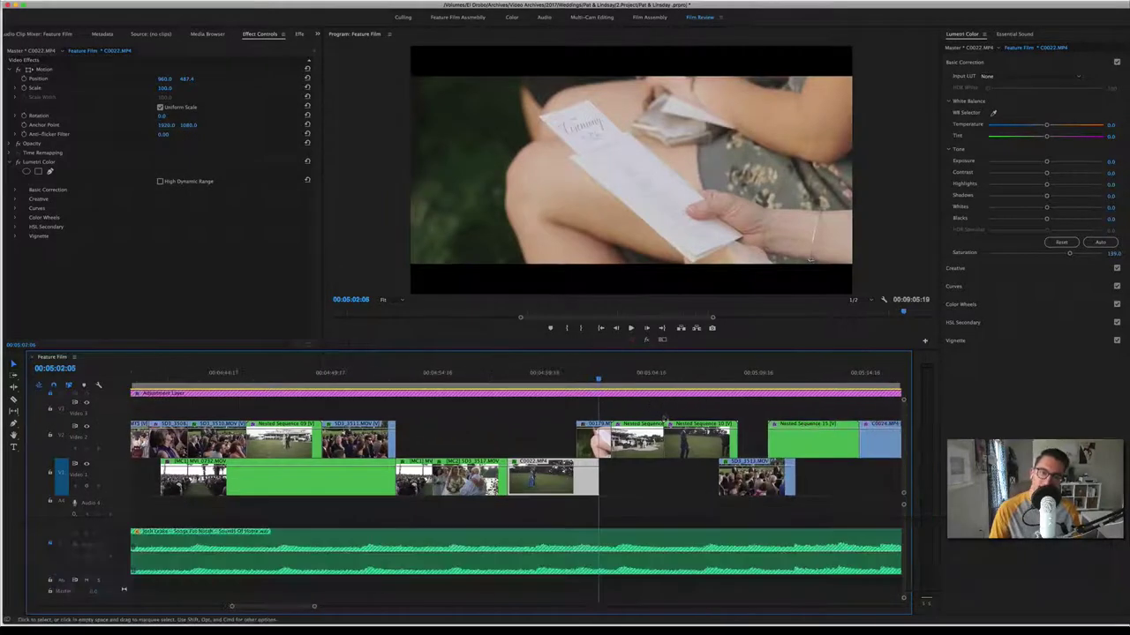
pyautogui.scroll(1, 677, 411)
pyautogui.scroll(-1, 677, 411)
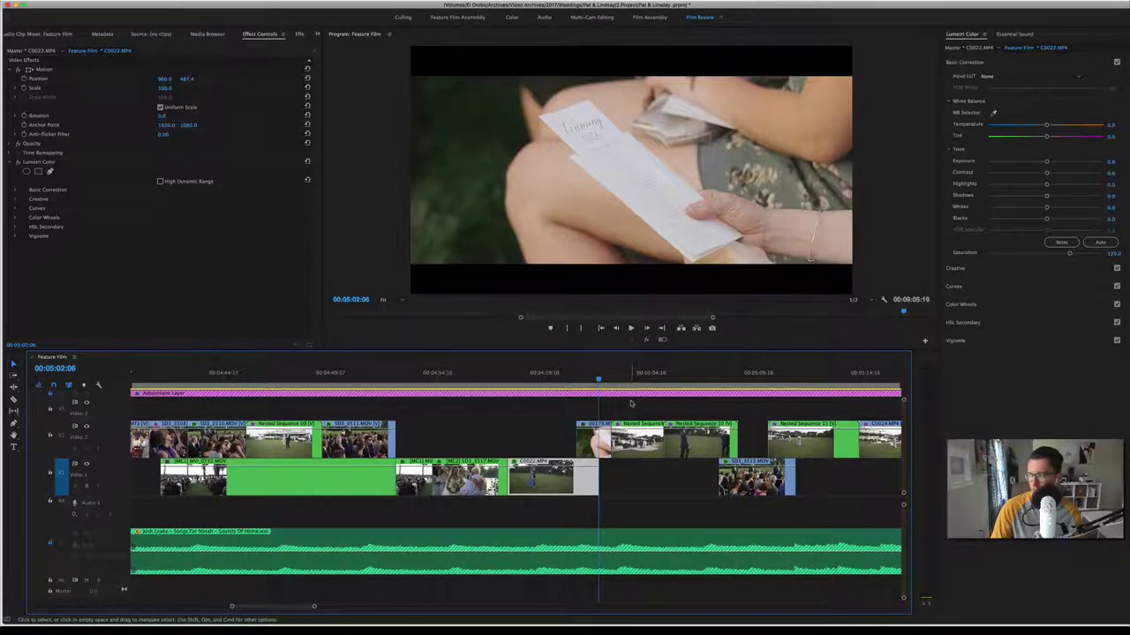
# Step: Play on from about 5:04 to the bridesmaids crossing the lawn at 05:13:11
pyautogui.press('space')
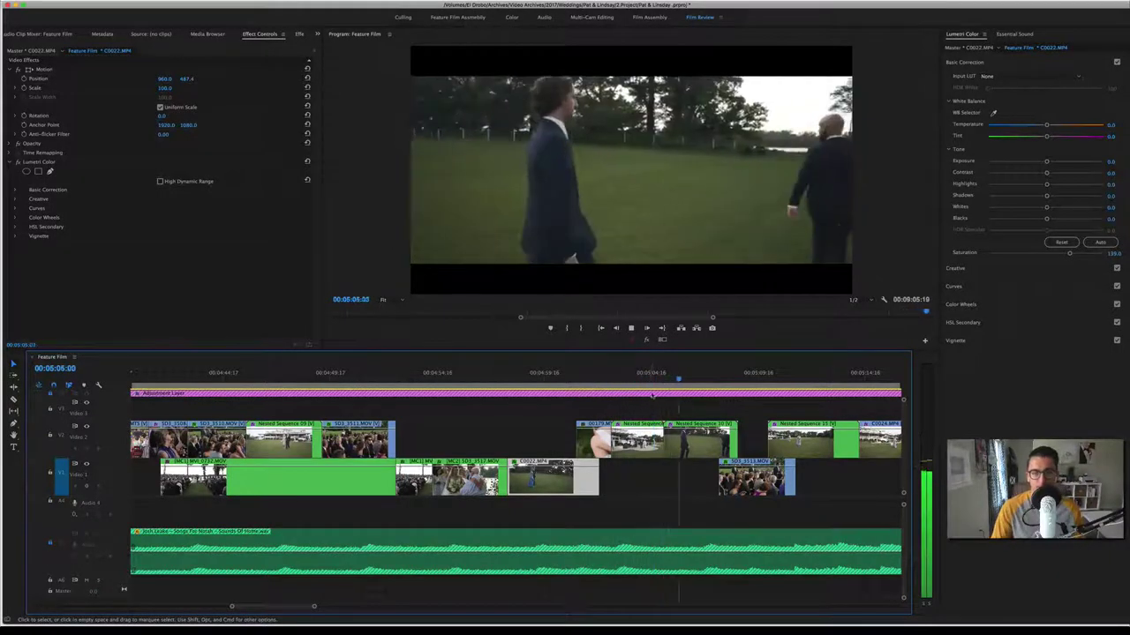
pyautogui.click(639, 388)
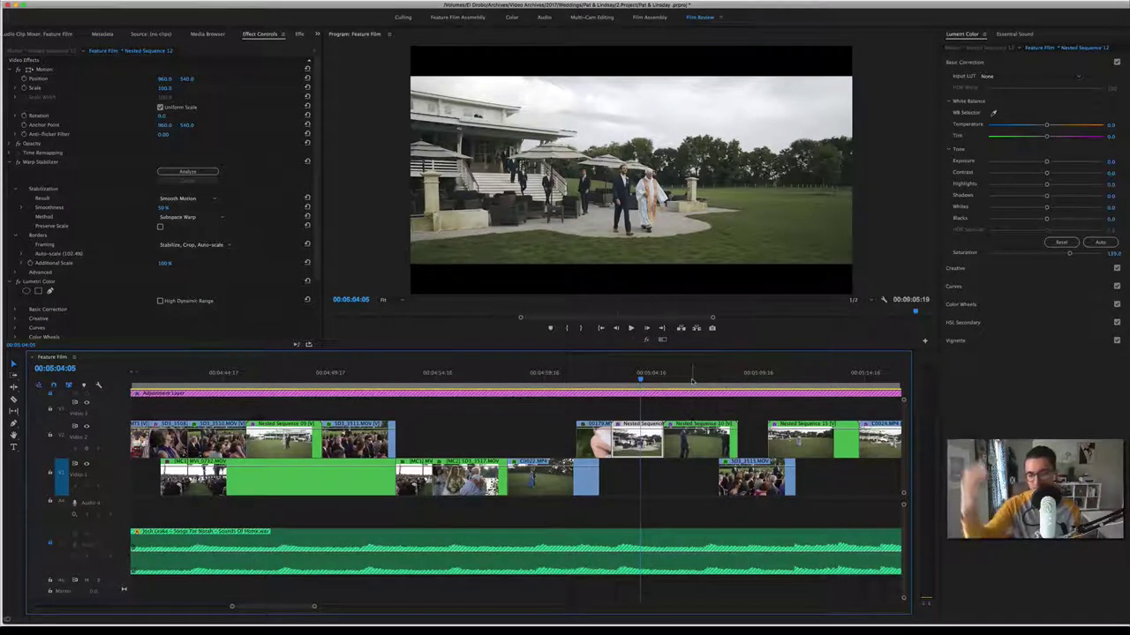
pyautogui.press('space')
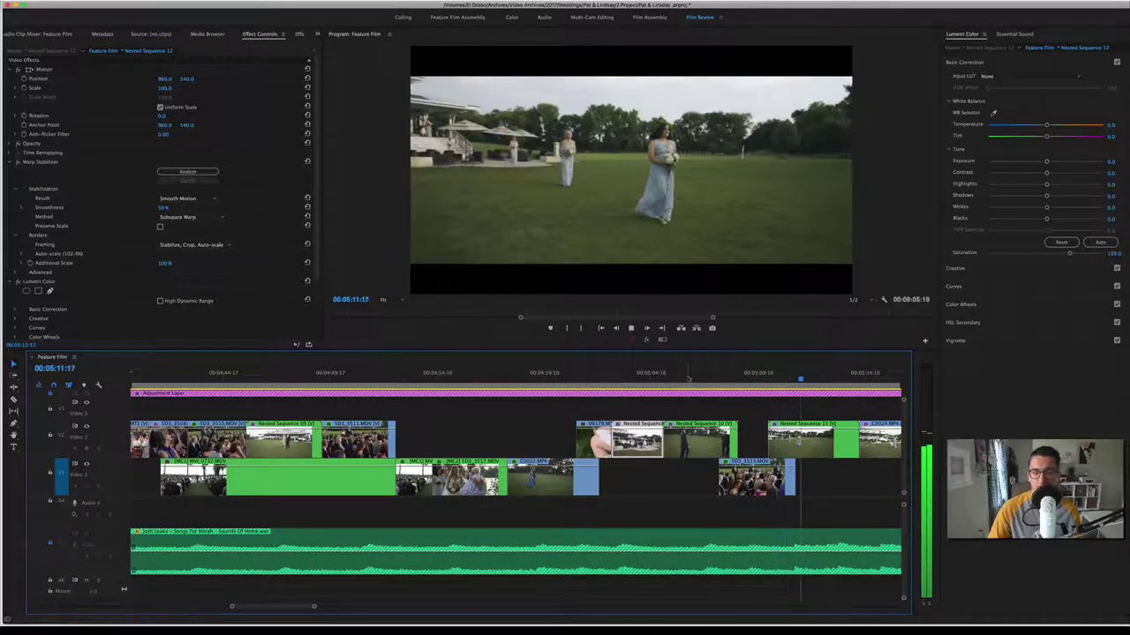
pyautogui.hscroll(4, 689, 388)
# Step: Select C0024.MP4, play from 5:15 past the flower girl to the pavilion shot at 05:21:11, then toggle Global FX Mute off and on
pyautogui.hscroll(2, 692, 407)
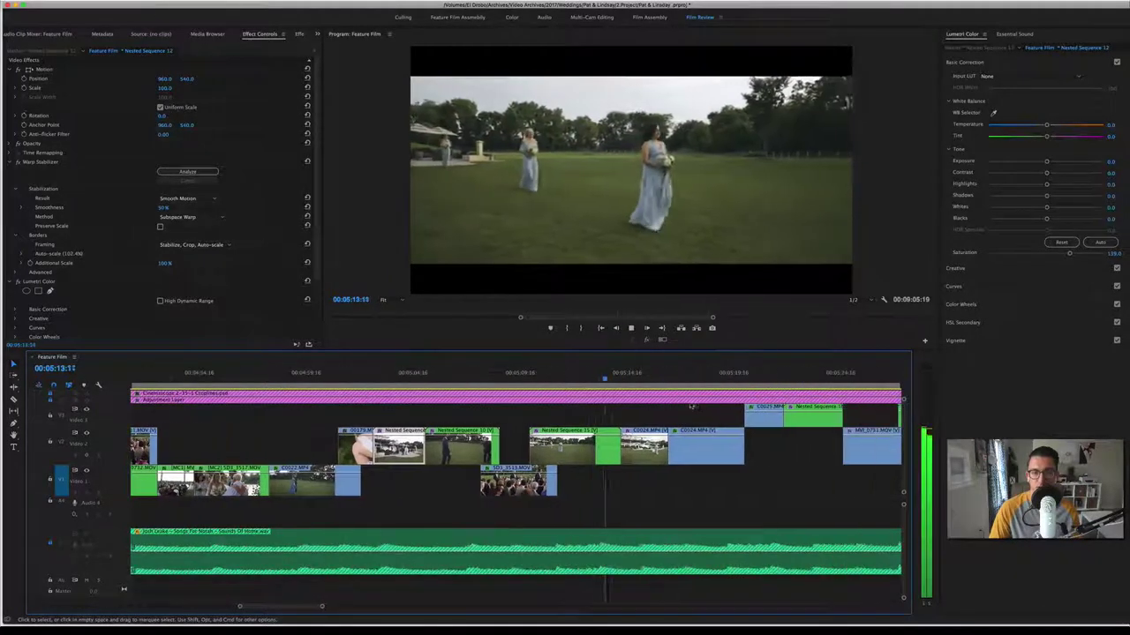
pyautogui.hscroll(1, 692, 407)
pyautogui.hscroll(2, 693, 405)
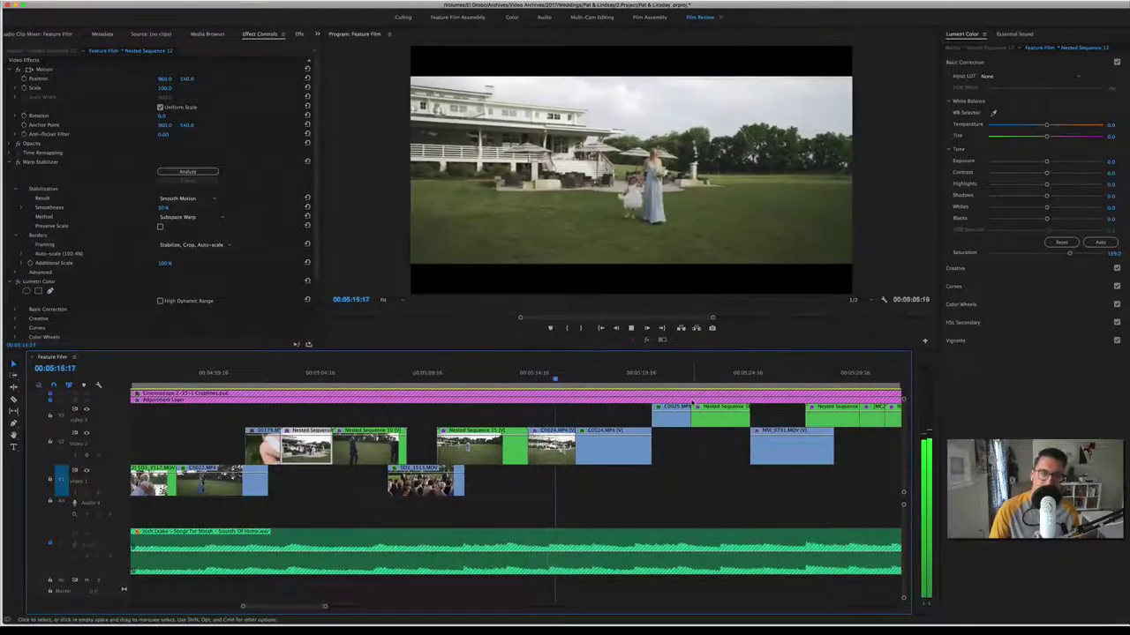
pyautogui.click(614, 446)
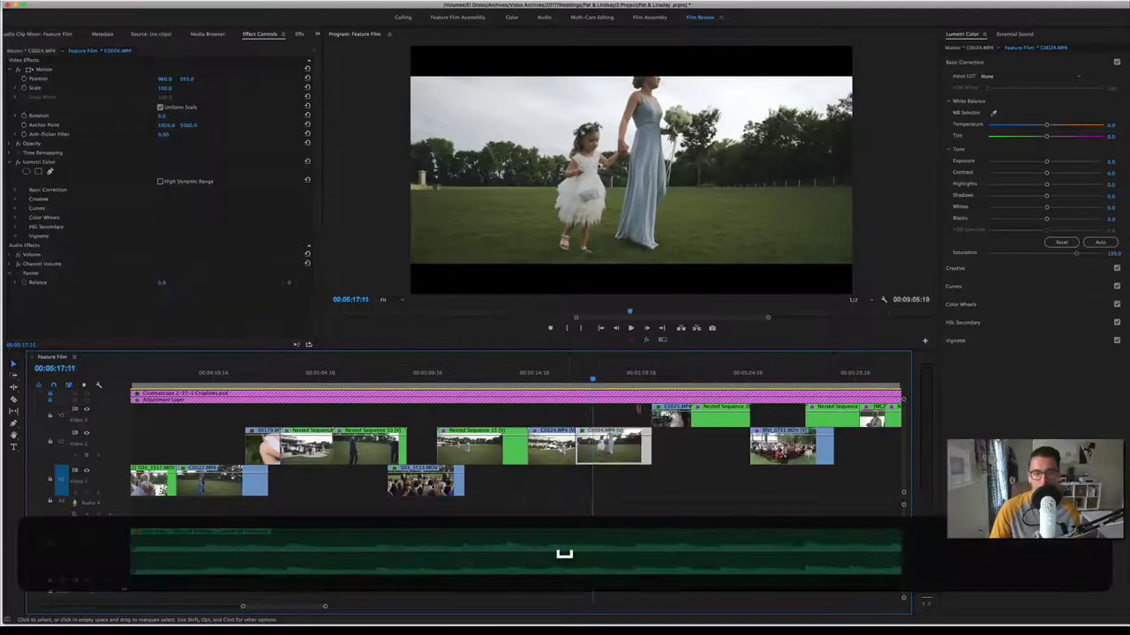
pyautogui.click(555, 378)
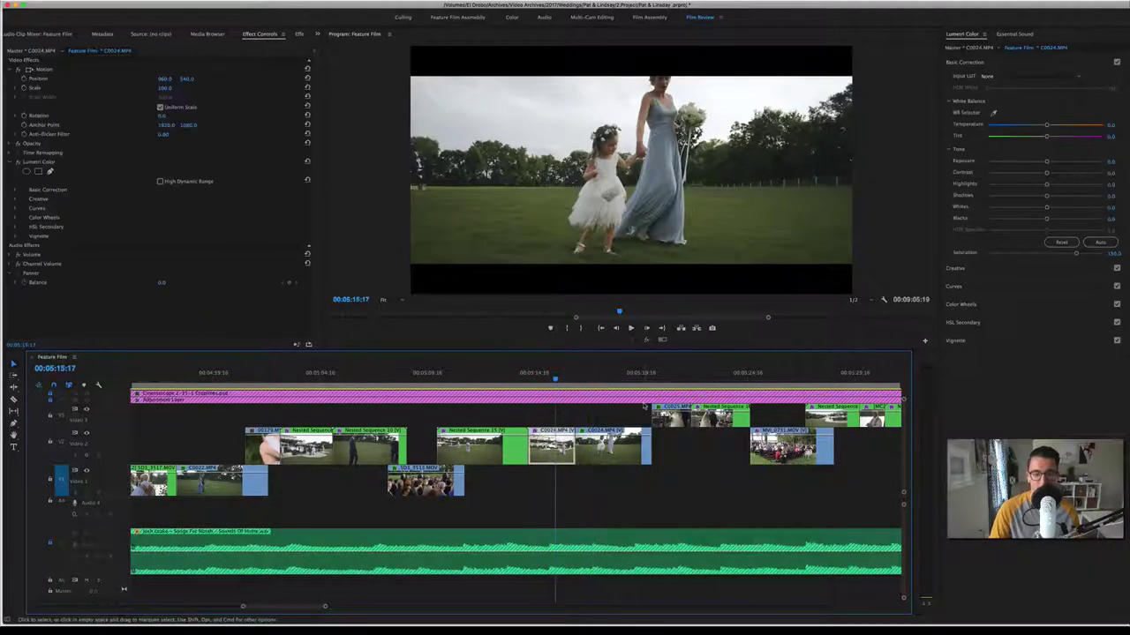
pyautogui.press('space')
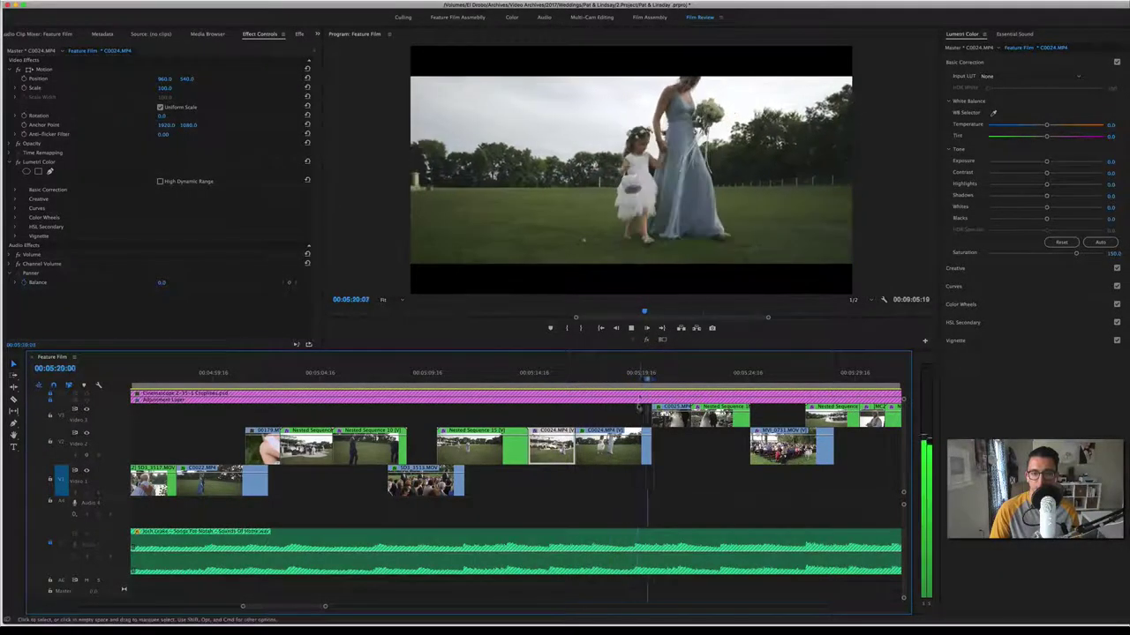
pyautogui.press('space')
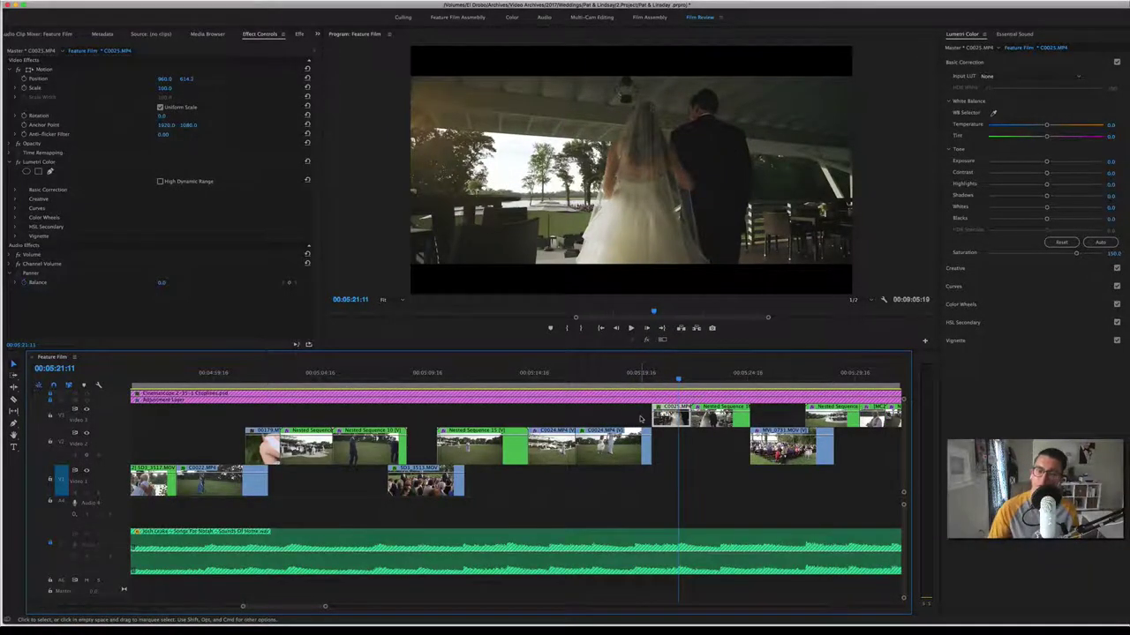
pyautogui.click(647, 341)
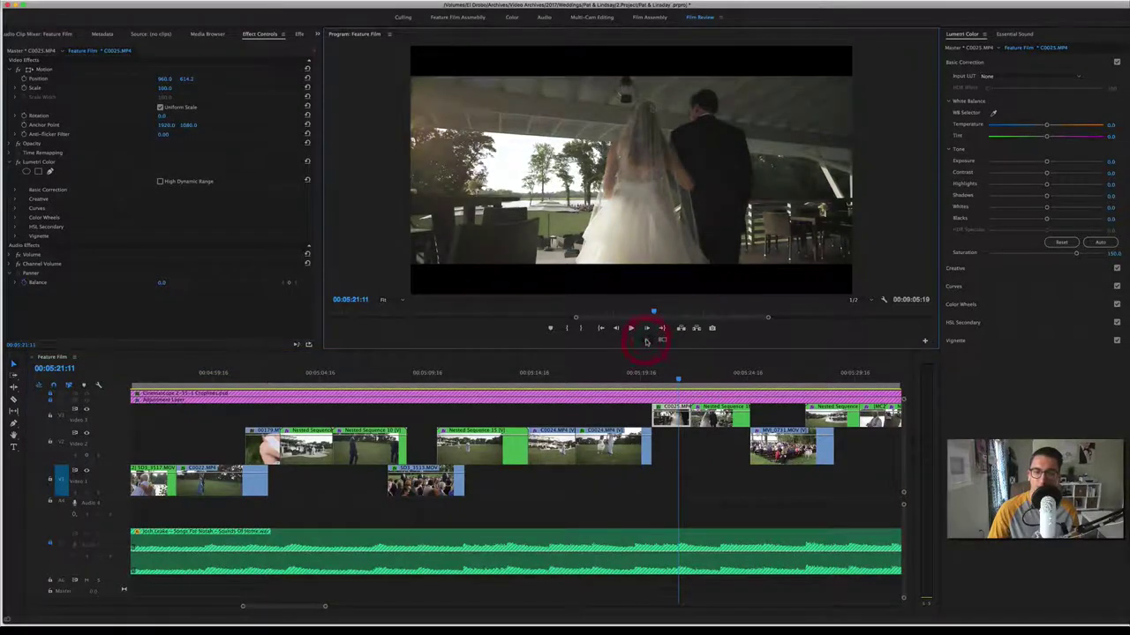
pyautogui.click(646, 341)
# Step: Toggle Global FX Mute repeatedly to compare the pavilion shot graded and ungraded
pyautogui.click(646, 342)
pyautogui.click(646, 342)
pyautogui.click(646, 341)
pyautogui.click(647, 343)
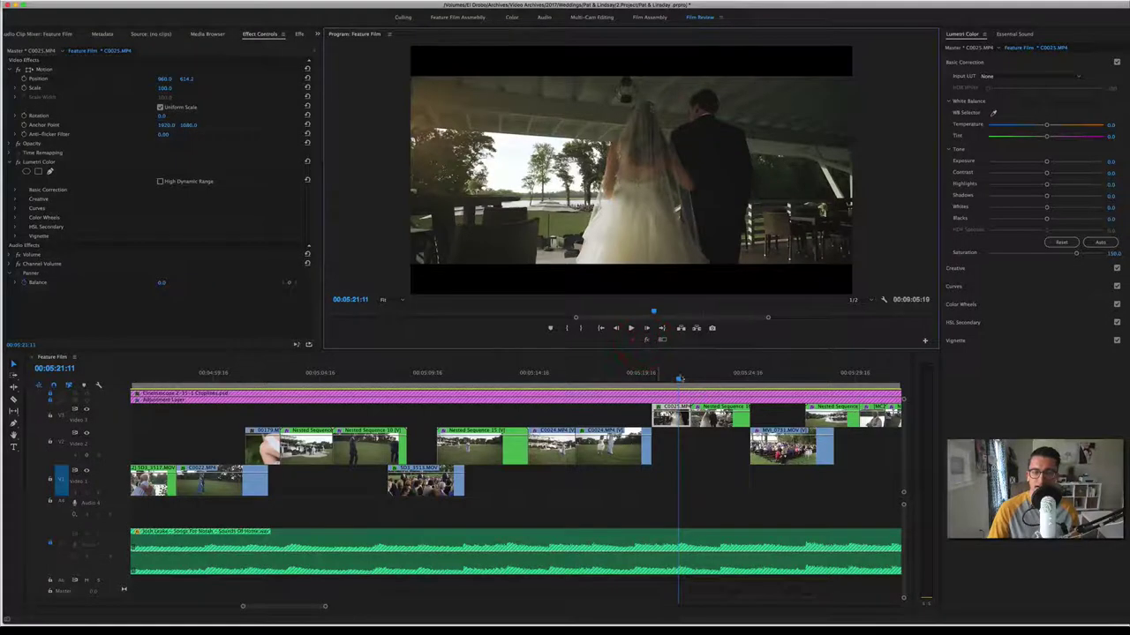
pyautogui.scroll(-3, 626, 418)
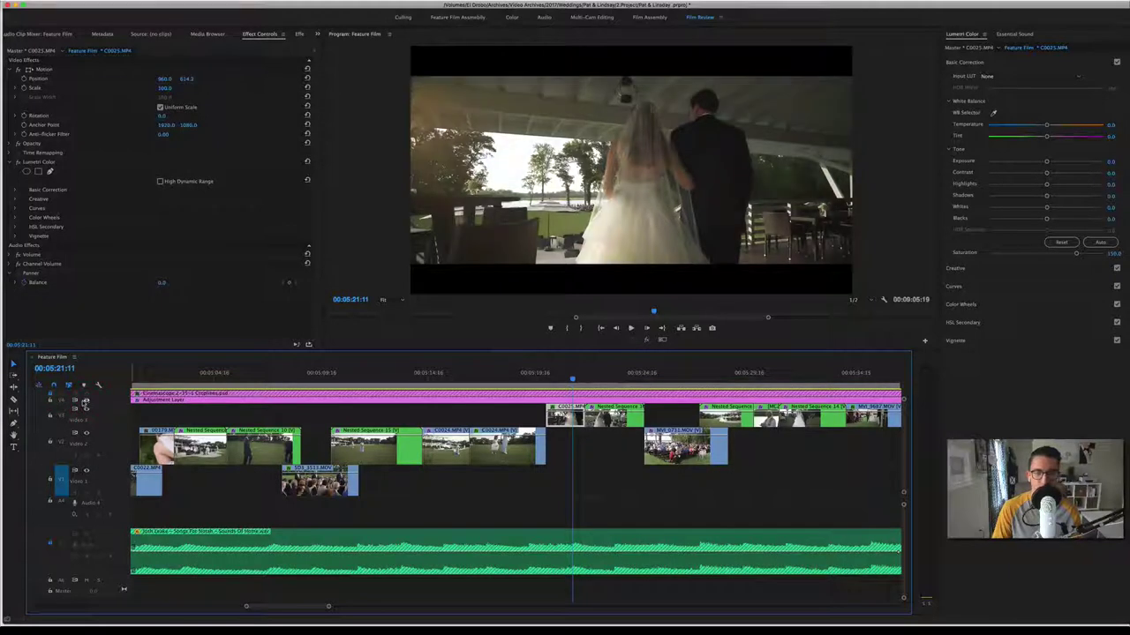
# Step: Toggle the top video track's output on and off, then select the Adjustment Layer clip
pyautogui.click(85, 402)
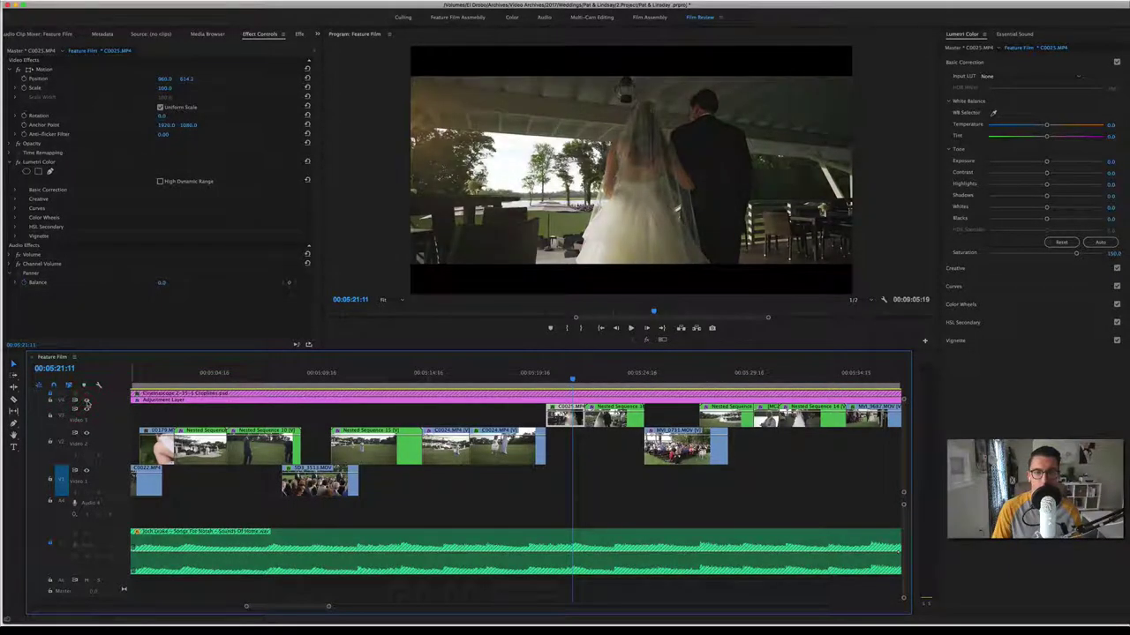
pyautogui.click(87, 403)
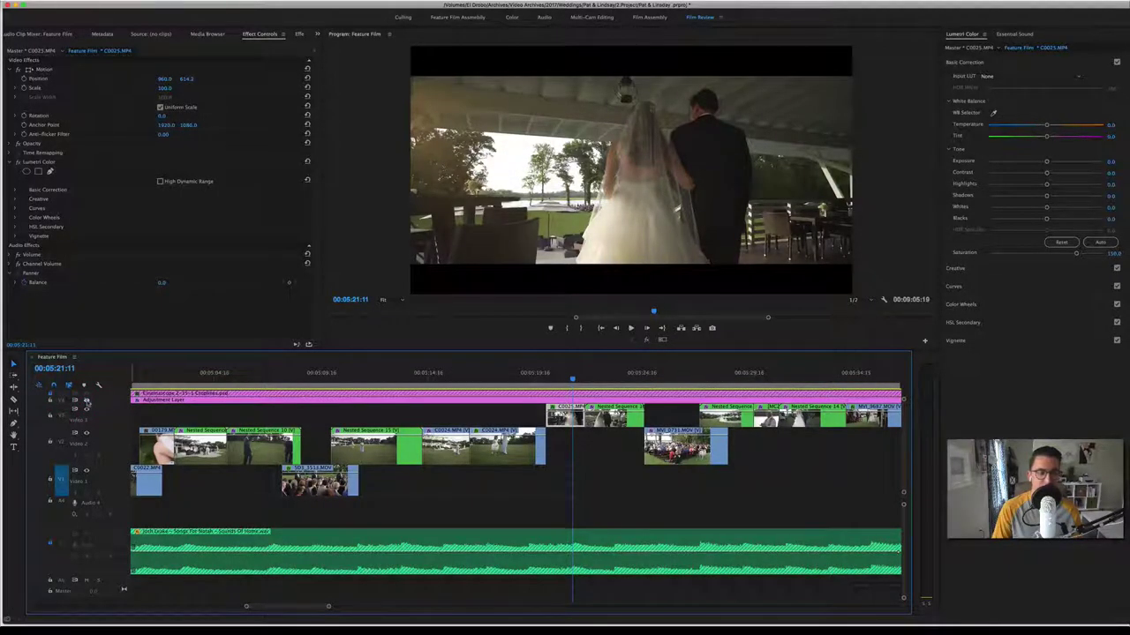
pyautogui.click(86, 402)
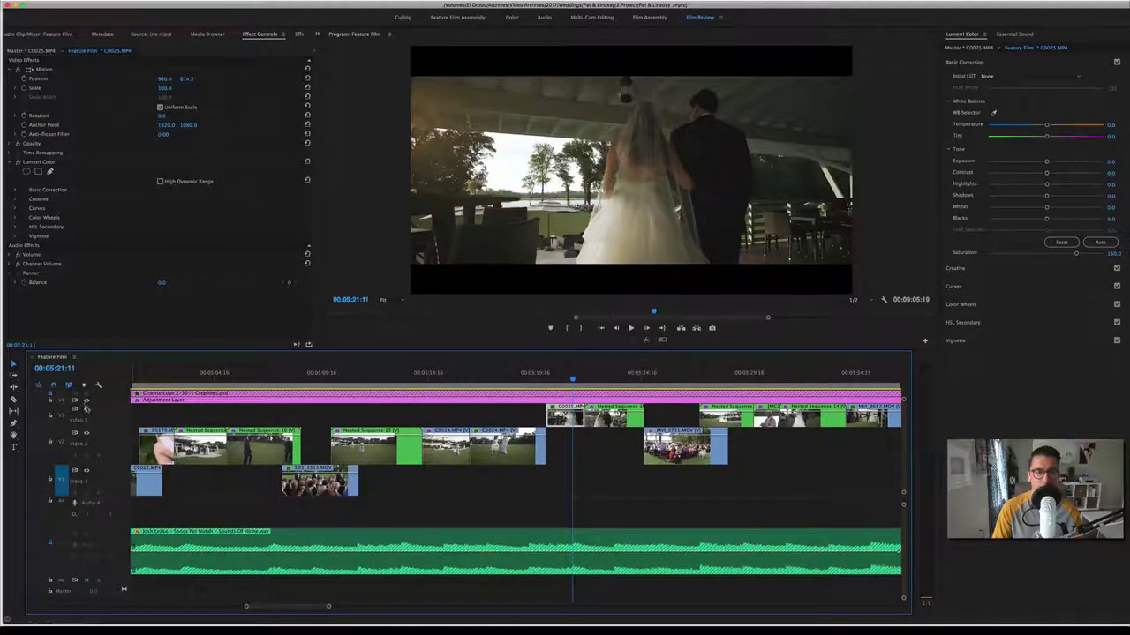
pyautogui.click(86, 403)
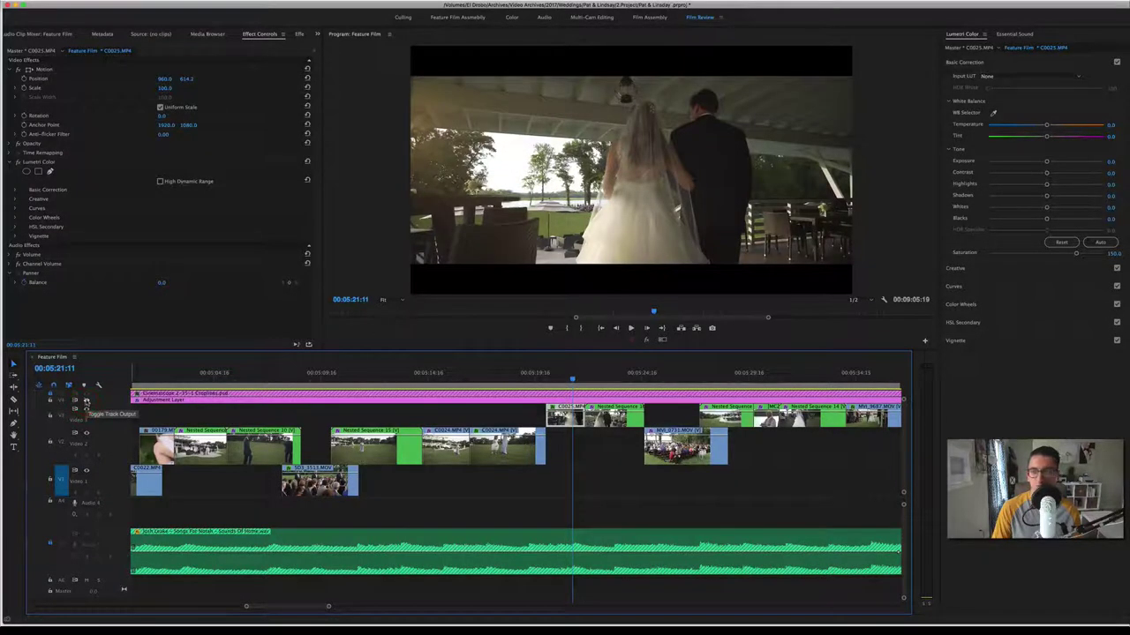
pyautogui.click(85, 401)
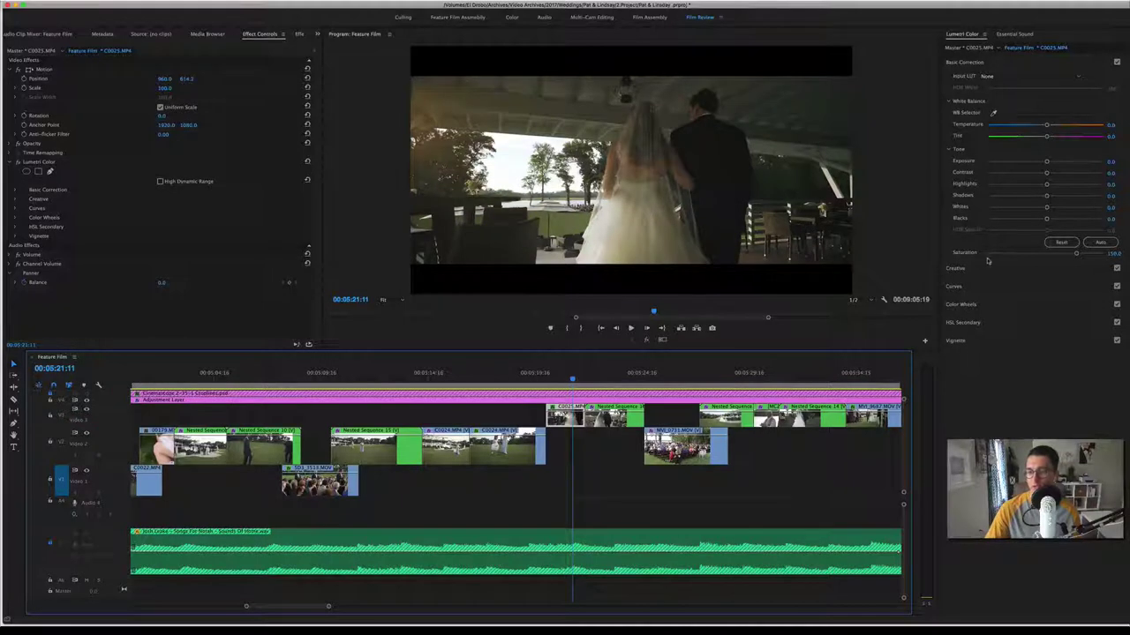
pyautogui.click(574, 395)
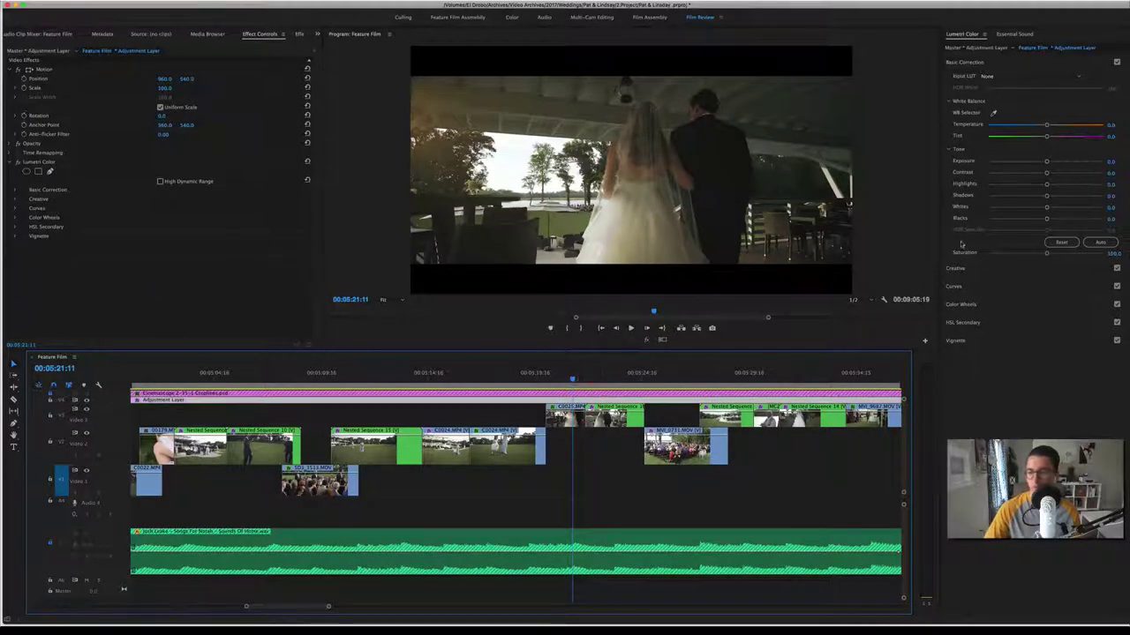
# Step: Expand the Creative section and flip the adjustment layer track on and off to compare the grade
pyautogui.click(985, 271)
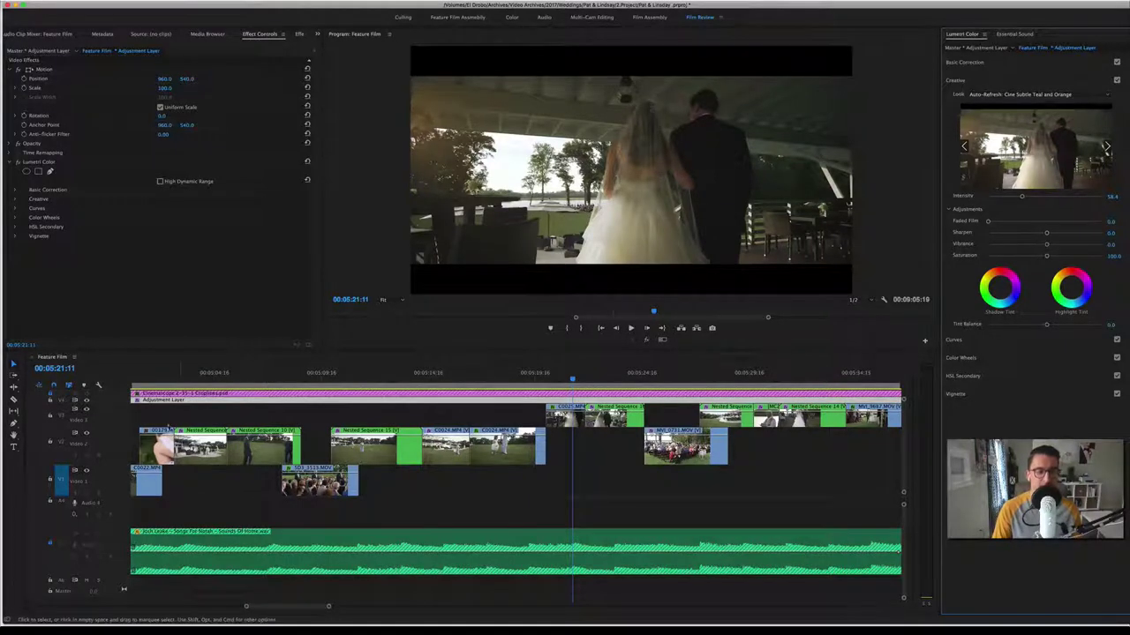
pyautogui.click(87, 399)
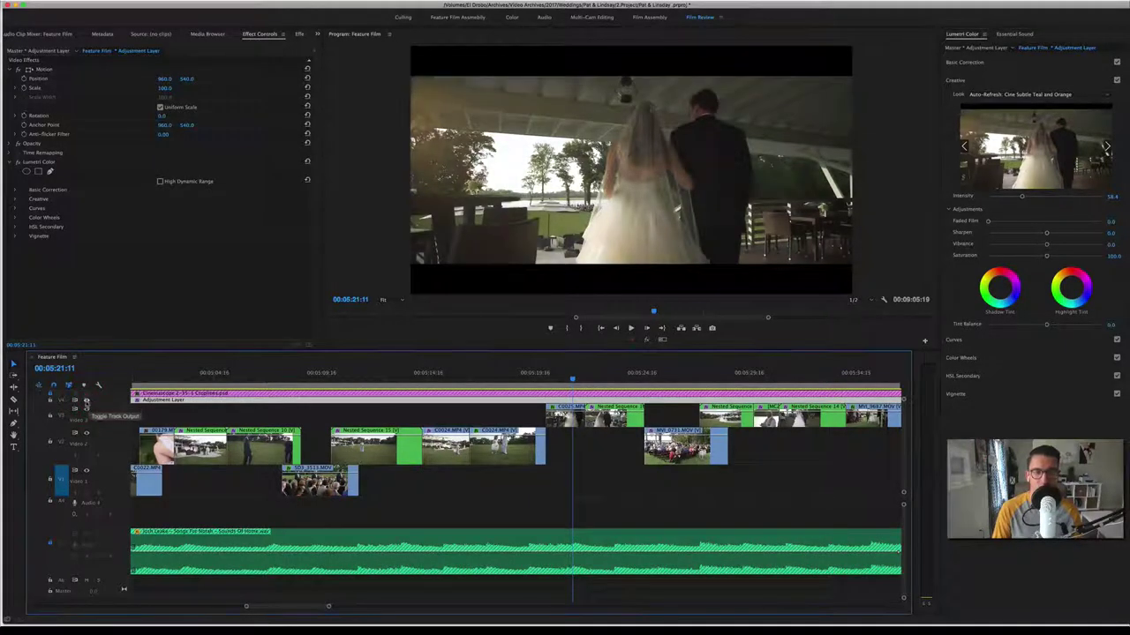
pyautogui.click(86, 399)
pyautogui.click(85, 399)
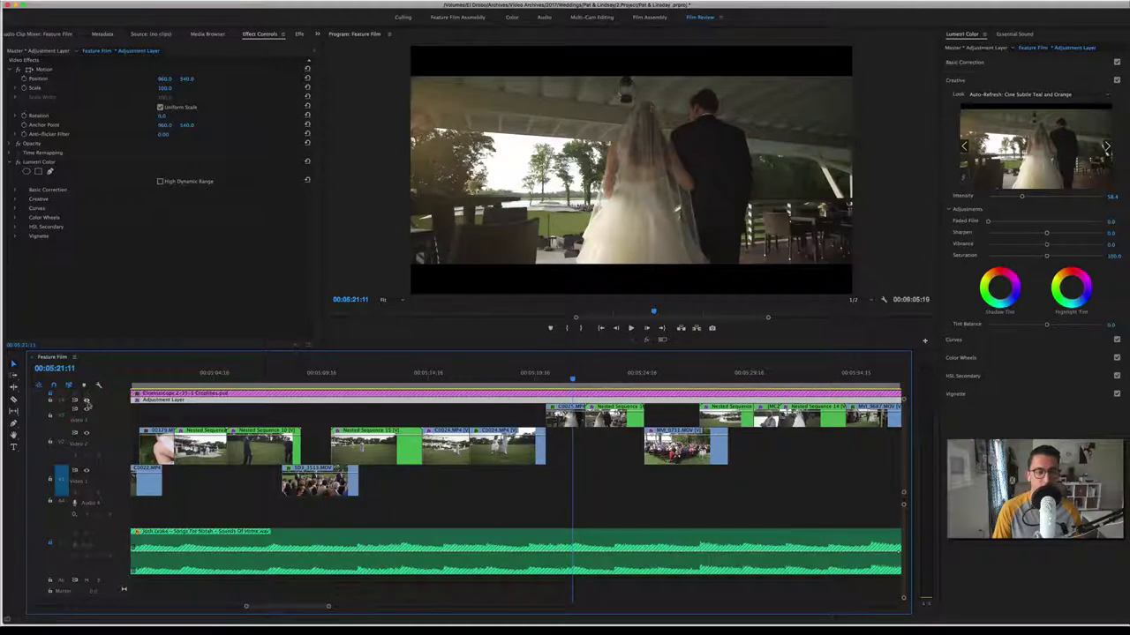
pyautogui.click(86, 401)
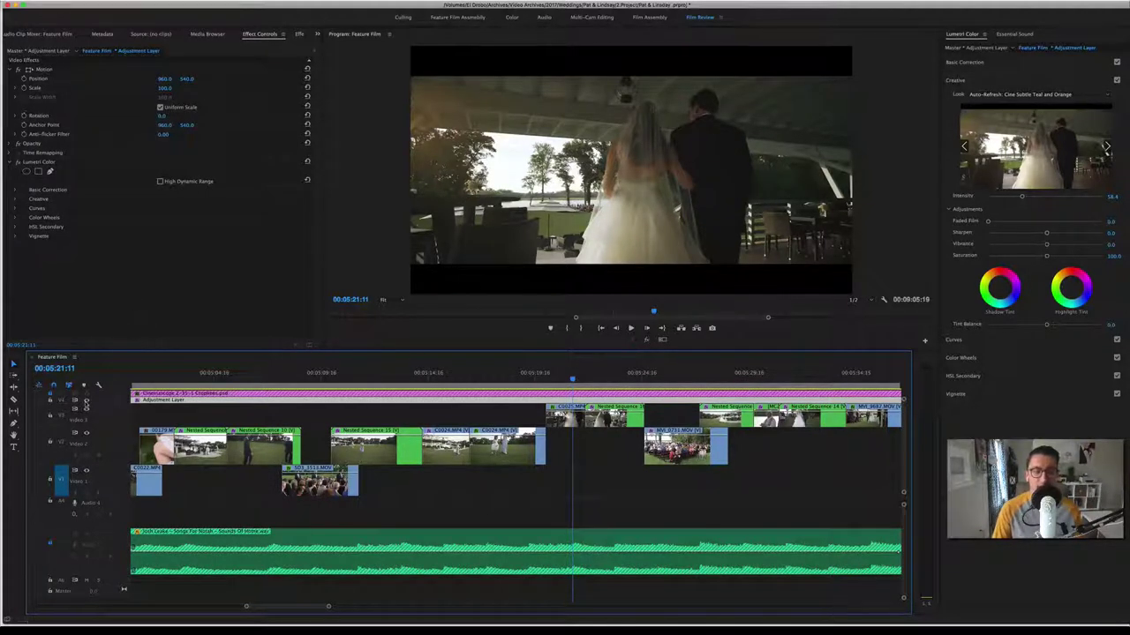
pyautogui.click(85, 402)
pyautogui.click(86, 401)
pyautogui.click(86, 402)
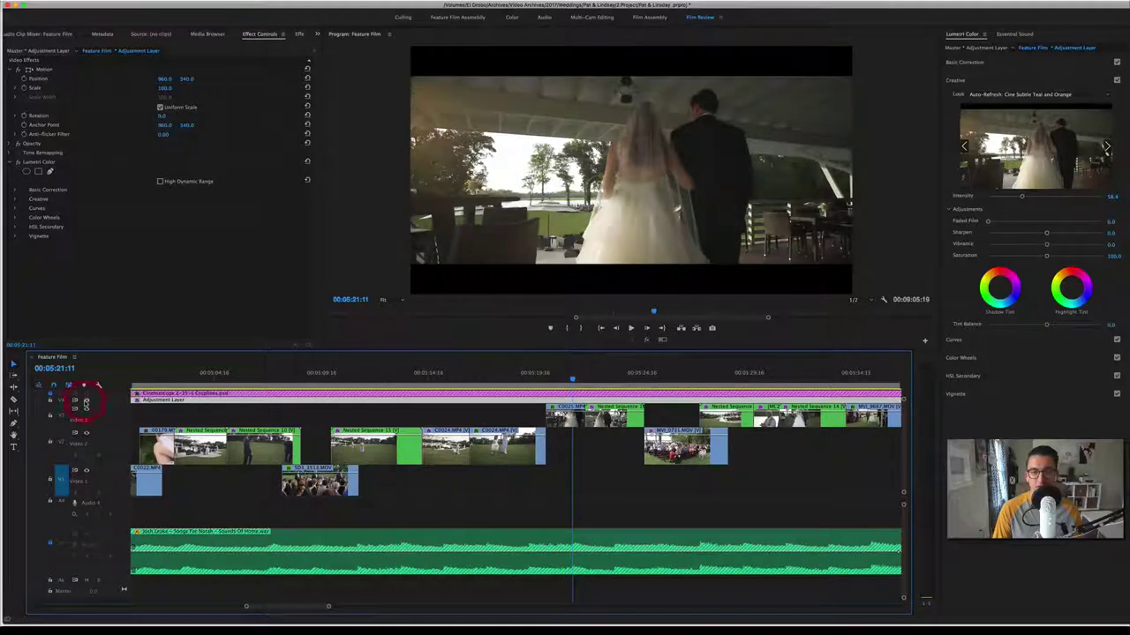
pyautogui.click(85, 401)
pyautogui.click(55, 402)
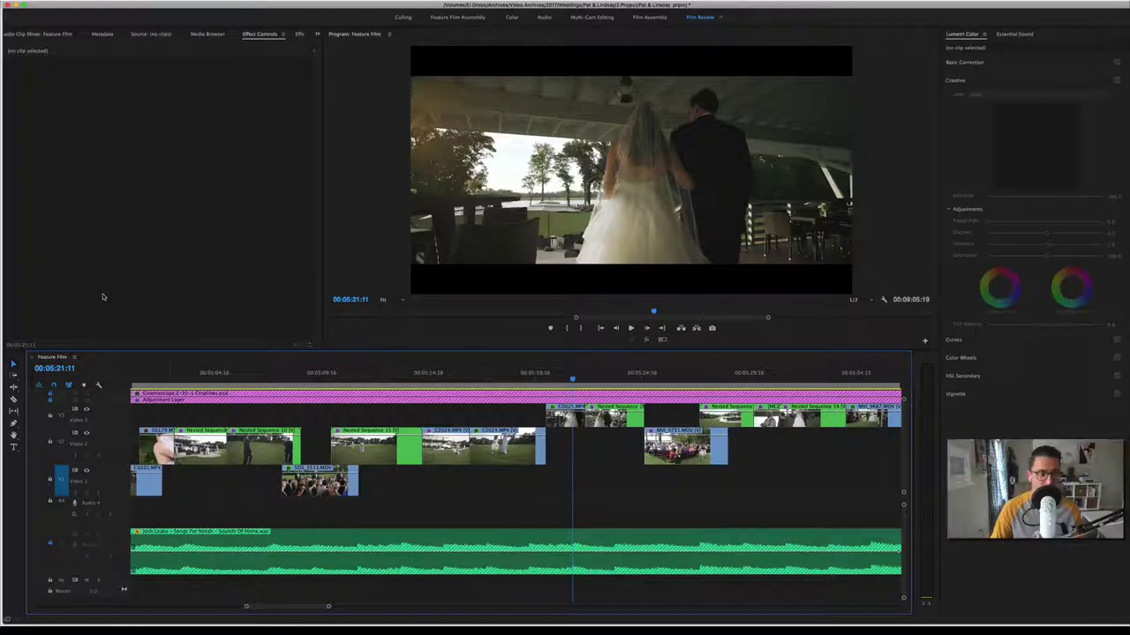
# Step: Lock the adjustment layer track, reselect the layer and set Cine Subtle Teal and Orange intensity to 58
pyautogui.click(51, 399)
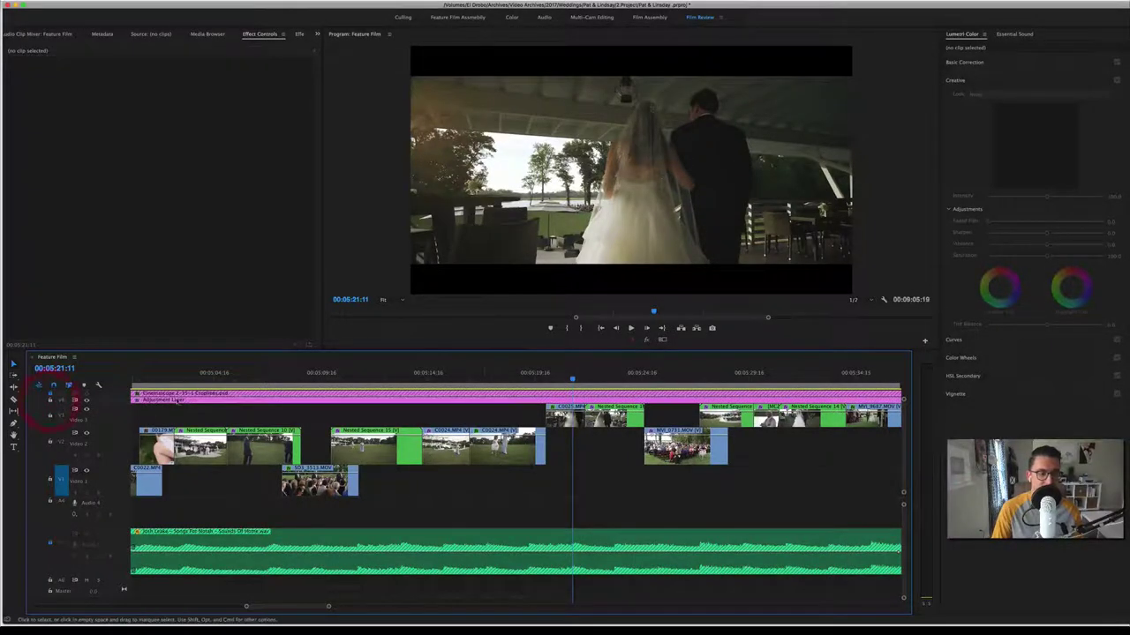
pyautogui.click(578, 398)
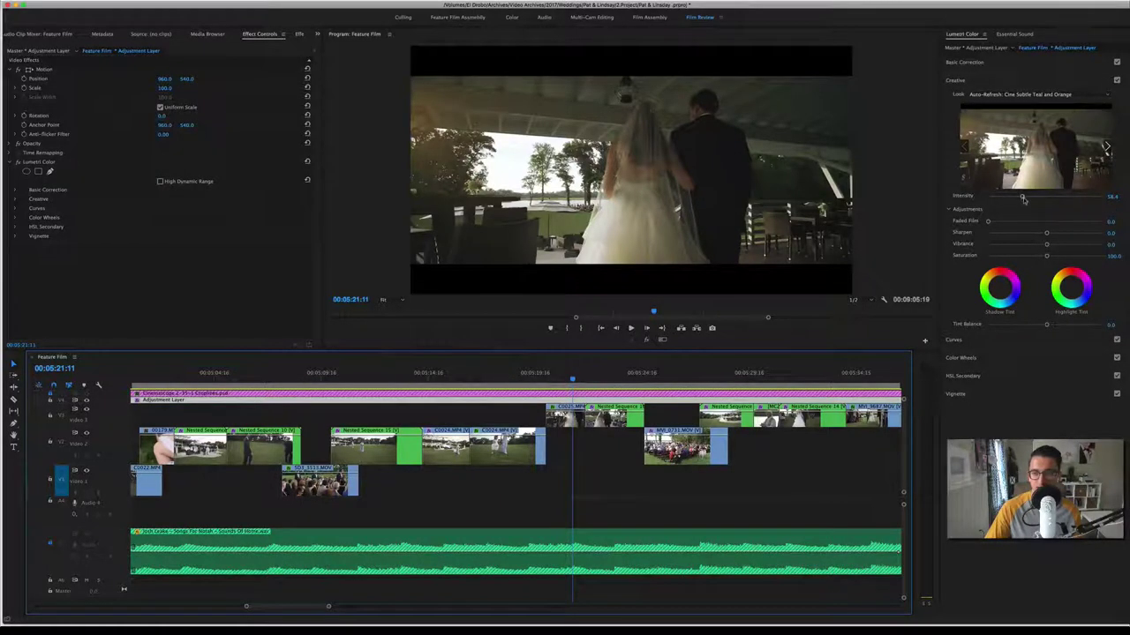
pyautogui.moveTo(1023, 199); pyautogui.dragTo(1054, 198)
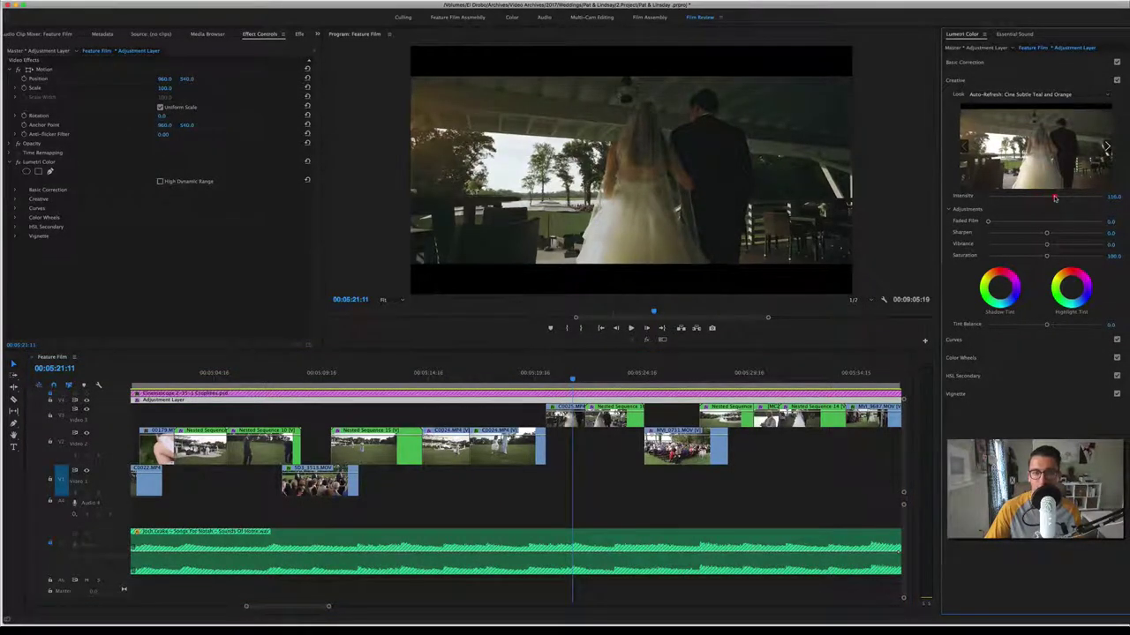
pyautogui.moveTo(994, 201); pyautogui.dragTo(1020, 200)
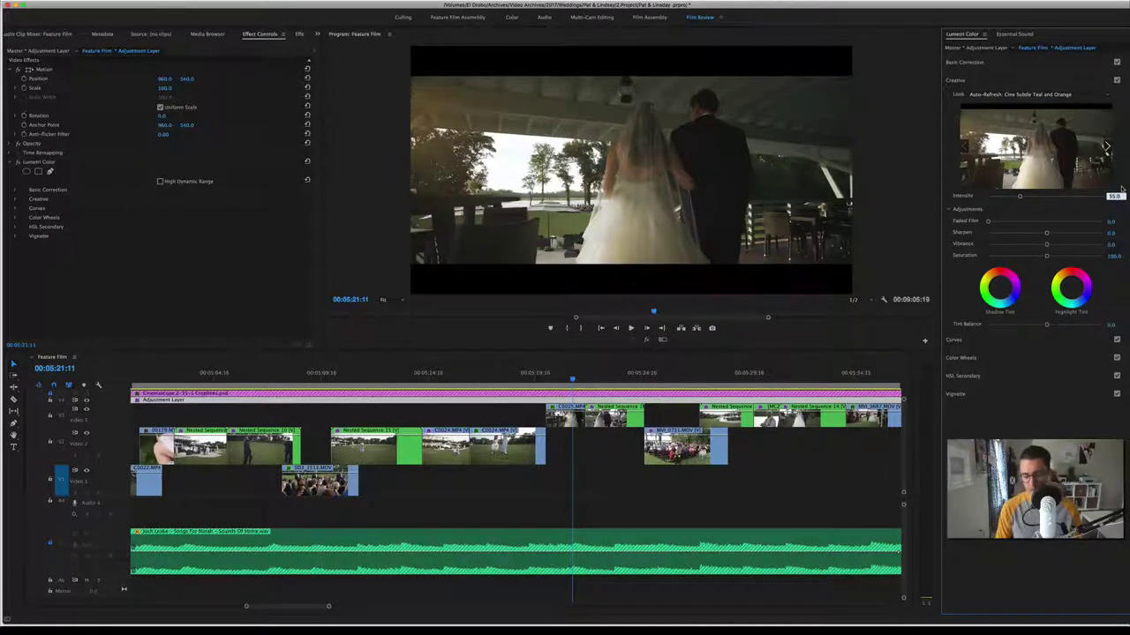
pyautogui.write('8')
pyautogui.press('Return')
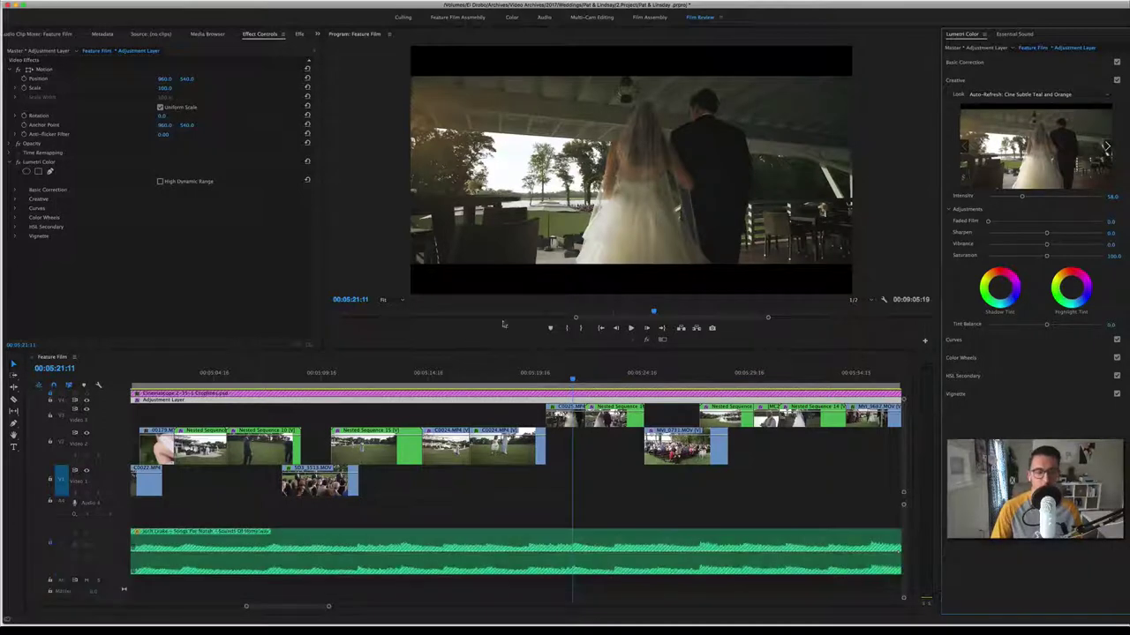
pyautogui.click(53, 400)
# Step: Replay the officiant, bride-and-groom and tent shots, stopping on the bride's aisle walk at 05:31:21
pyautogui.press('space')
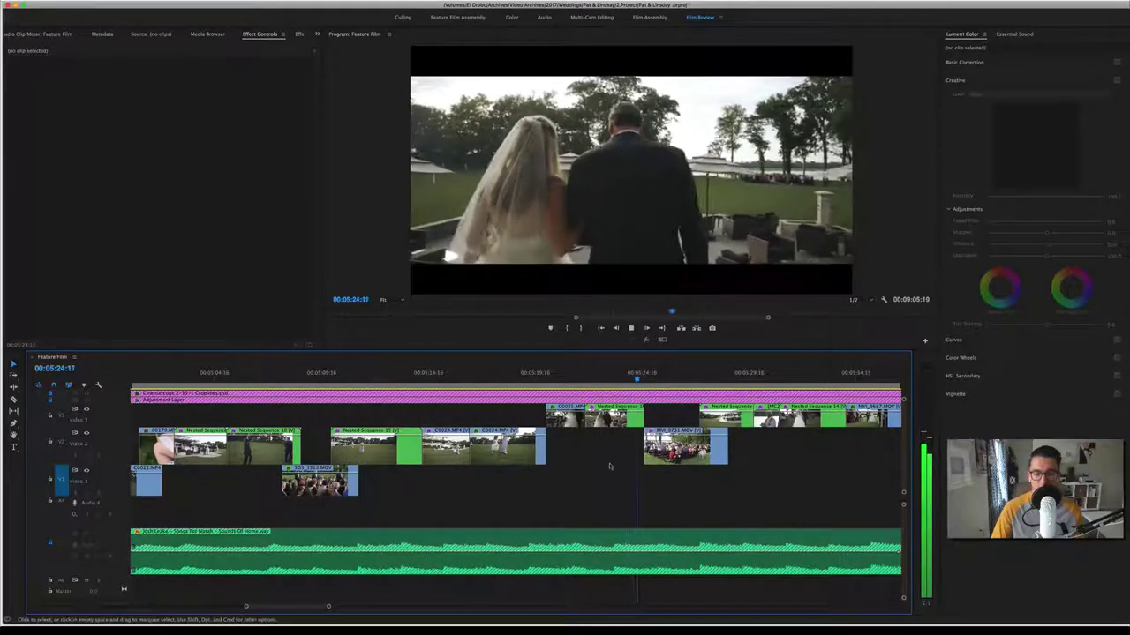
pyautogui.press('space')
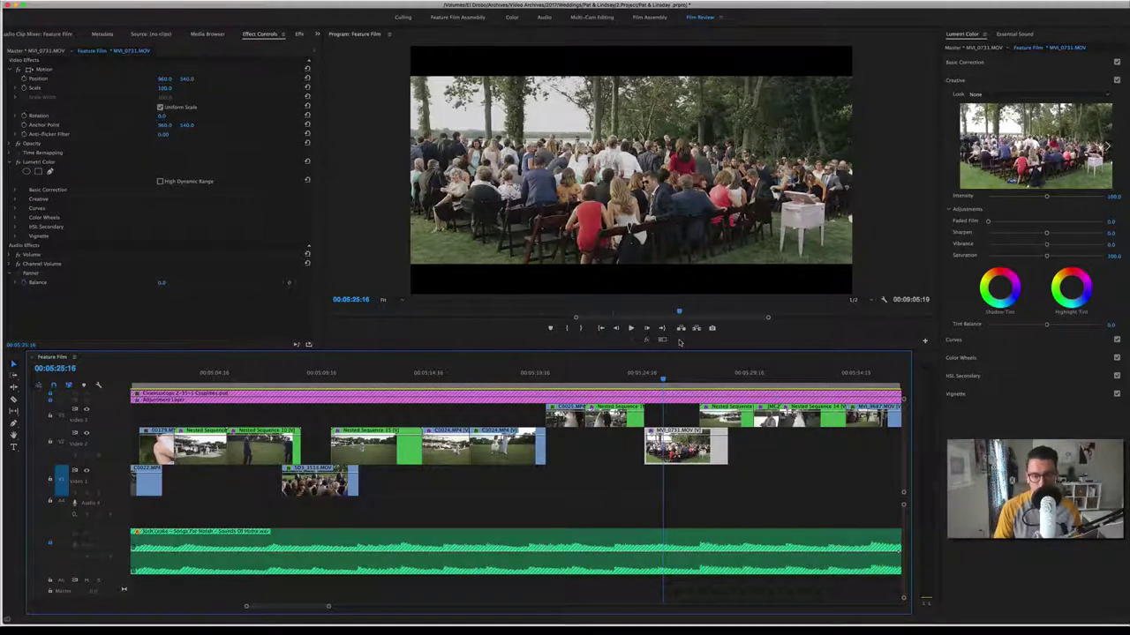
pyautogui.press('space')
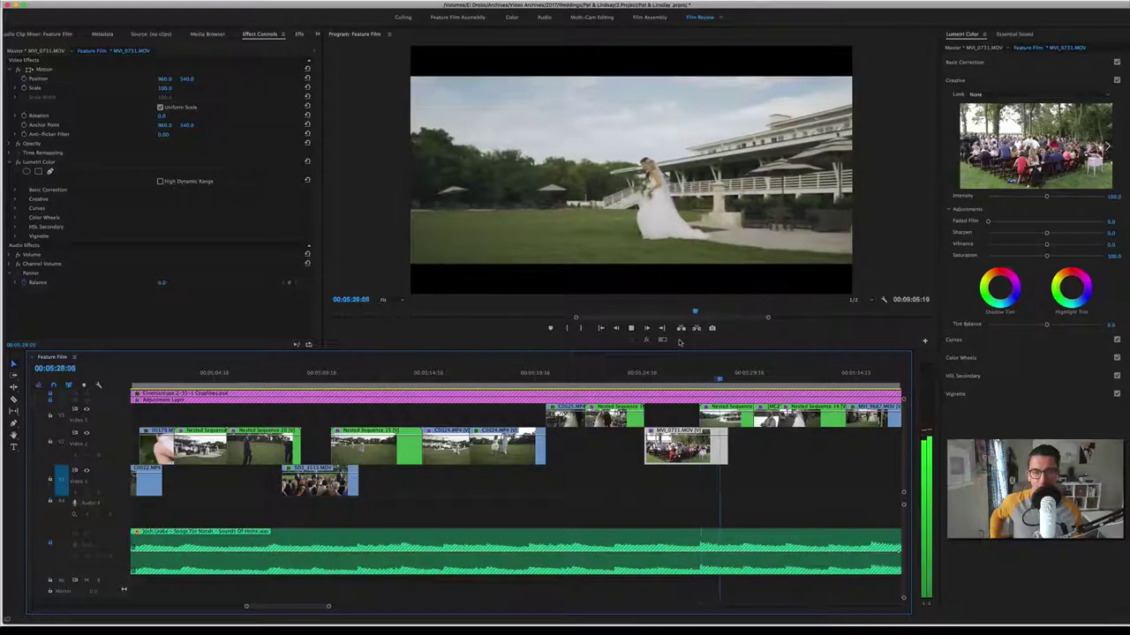
pyautogui.click(612, 378)
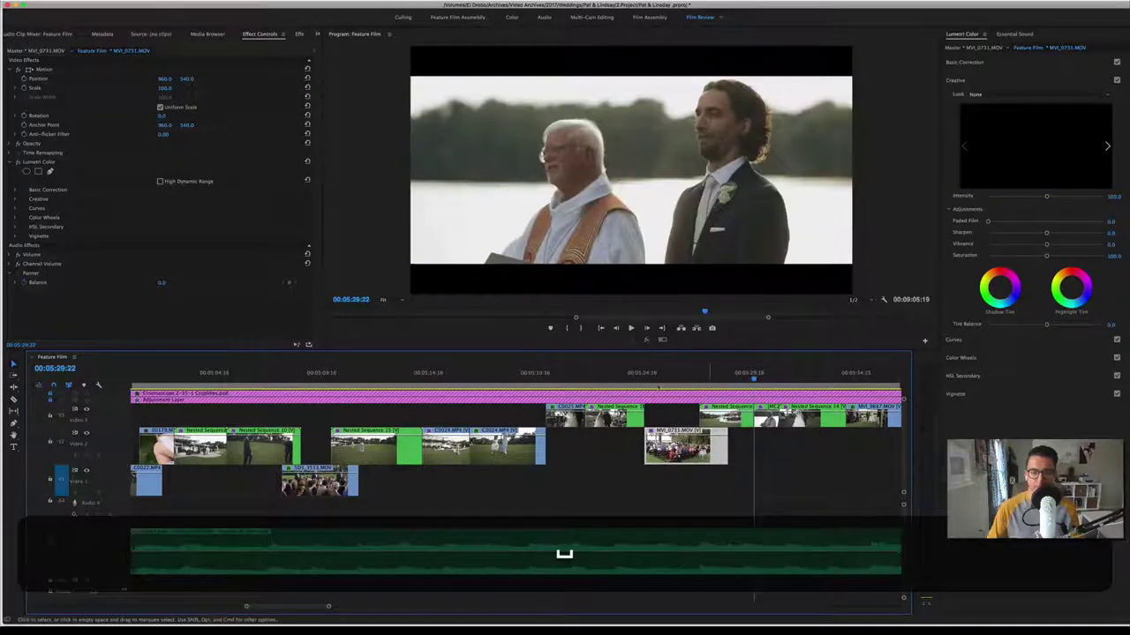
pyautogui.click(613, 377)
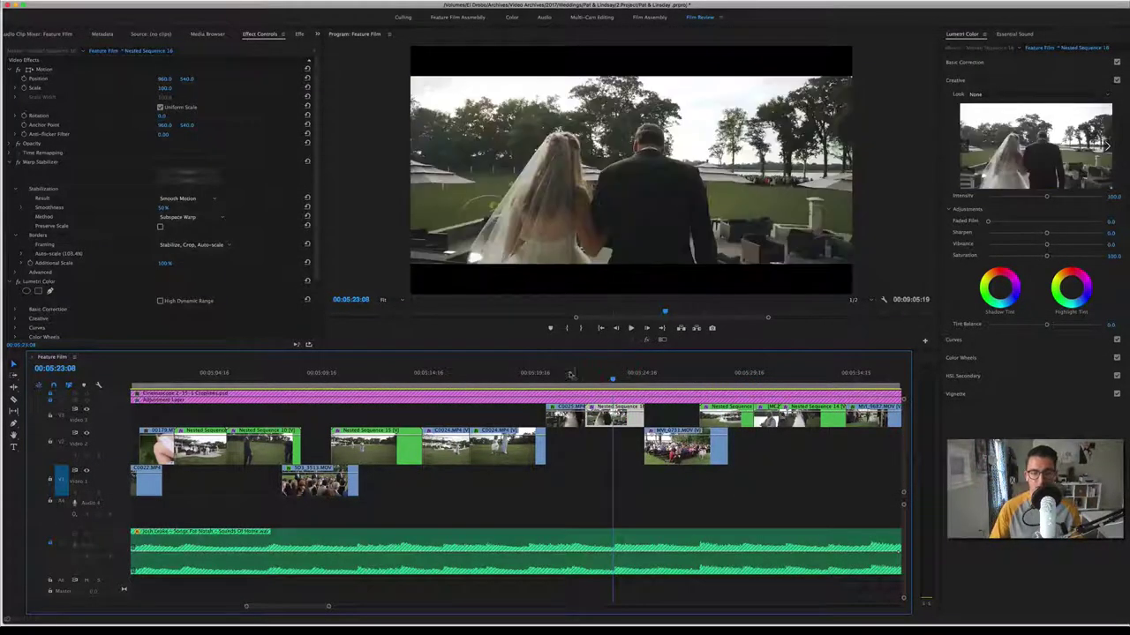
pyautogui.click(720, 378)
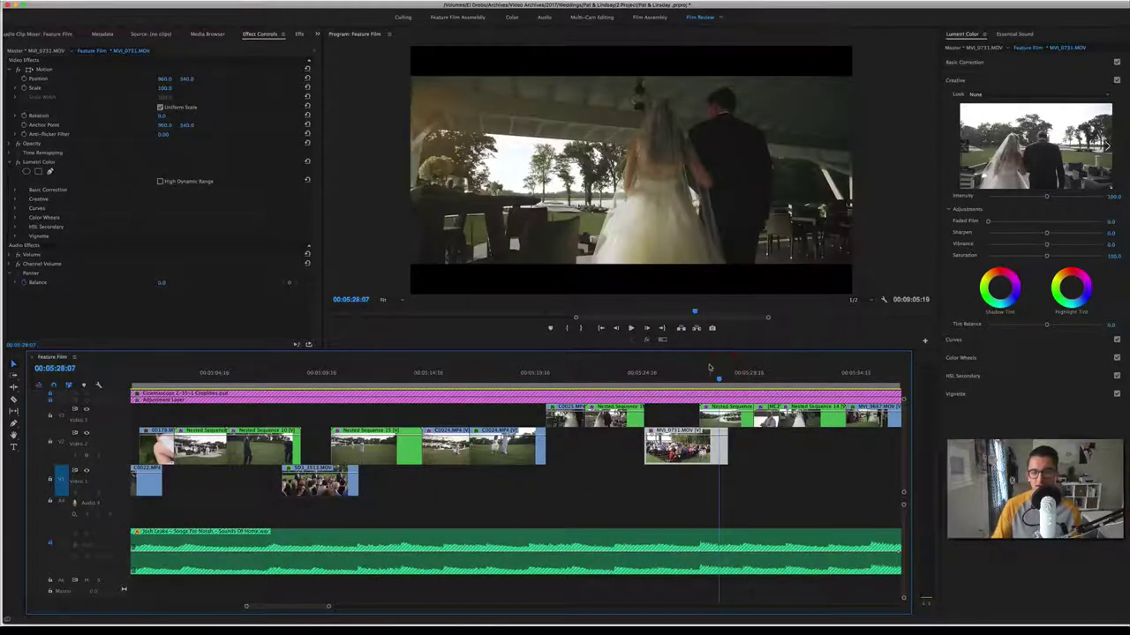
pyautogui.press('space')
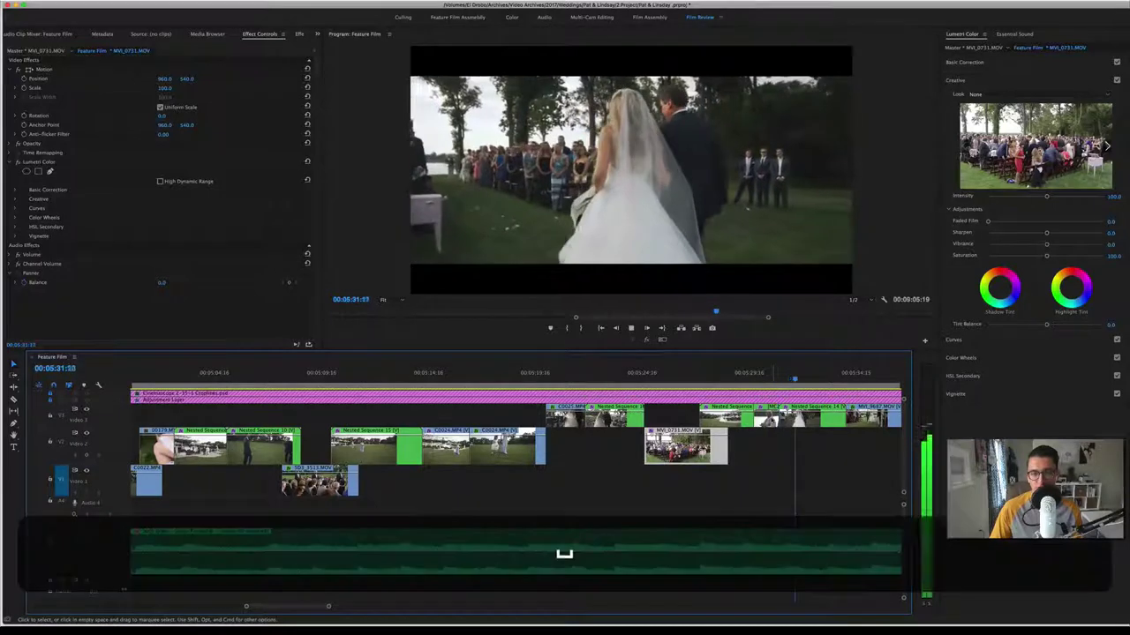
pyautogui.press('space')
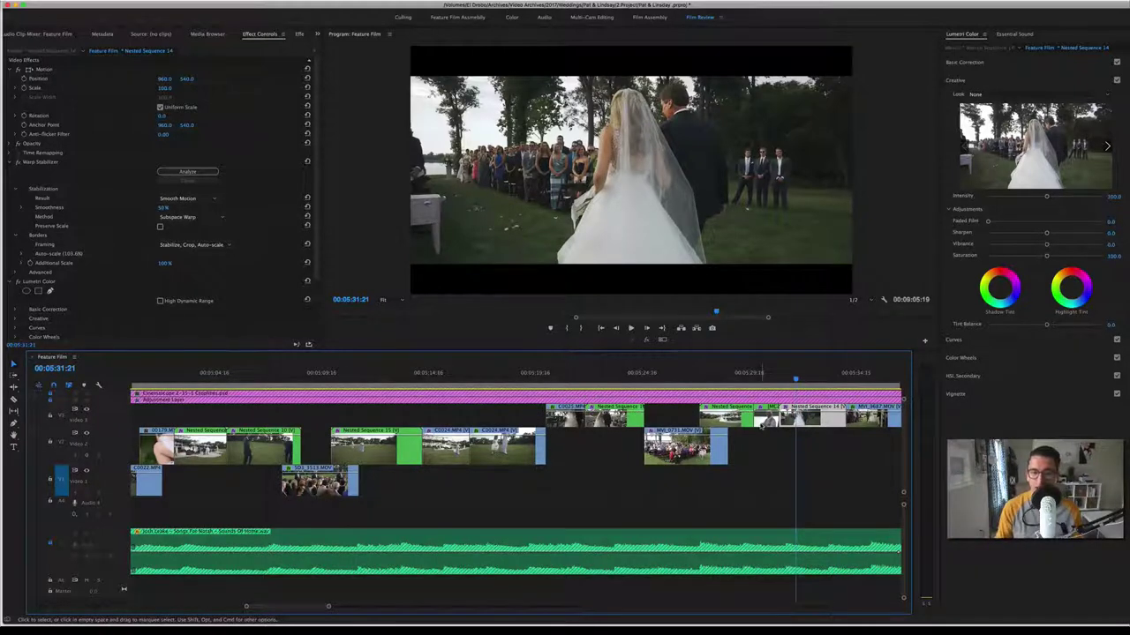
pyautogui.hscroll(5, 764, 441)
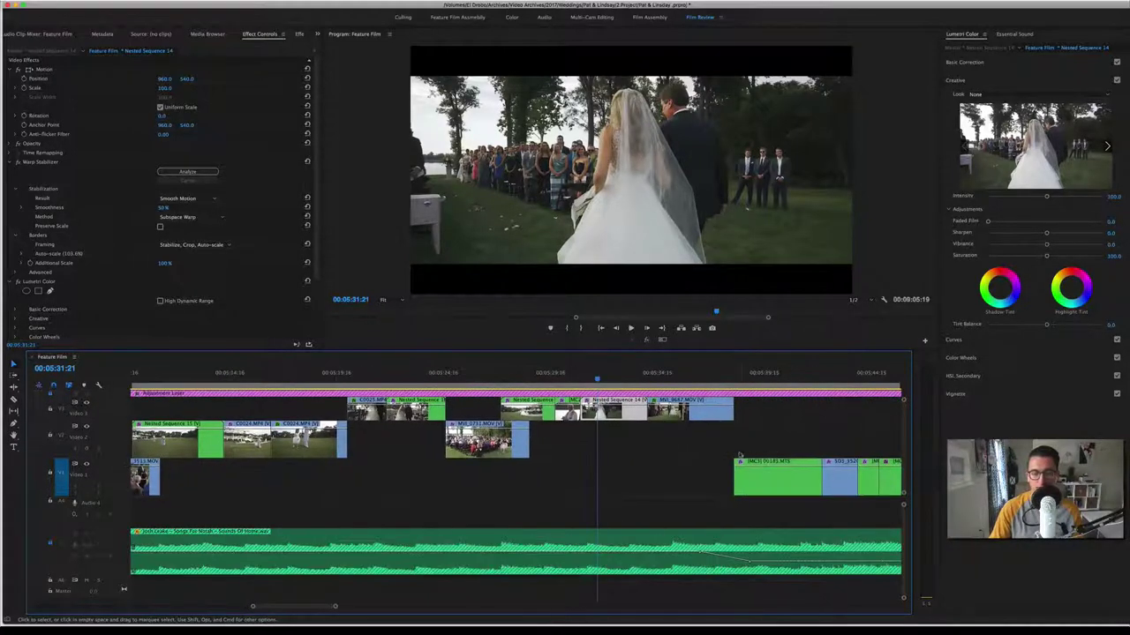
# Step: Select the Ceremony Nest clip and play part of the aisle walk
pyautogui.click(739, 459)
pyautogui.scroll(1, 755, 433)
pyautogui.hscroll(1, 764, 414)
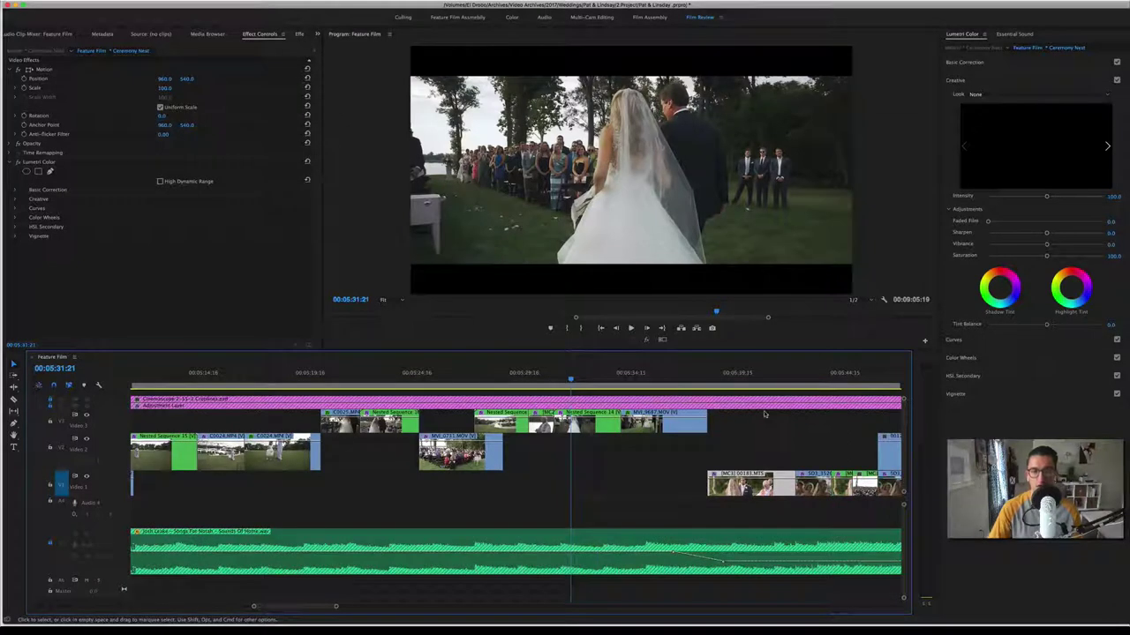
pyautogui.press('space')
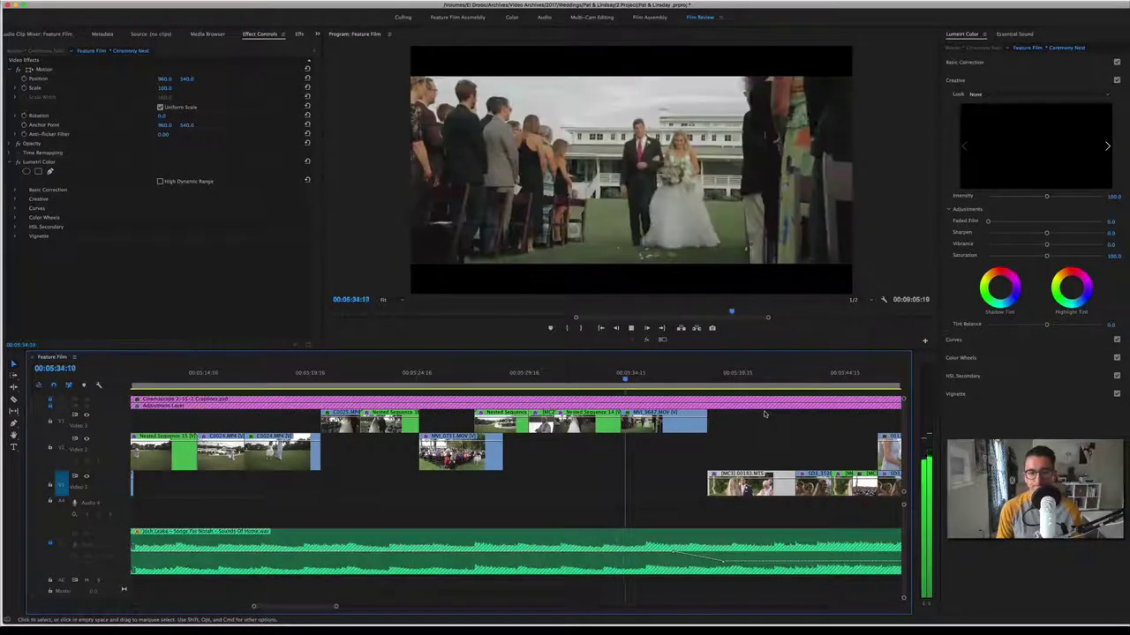
pyautogui.press('space')
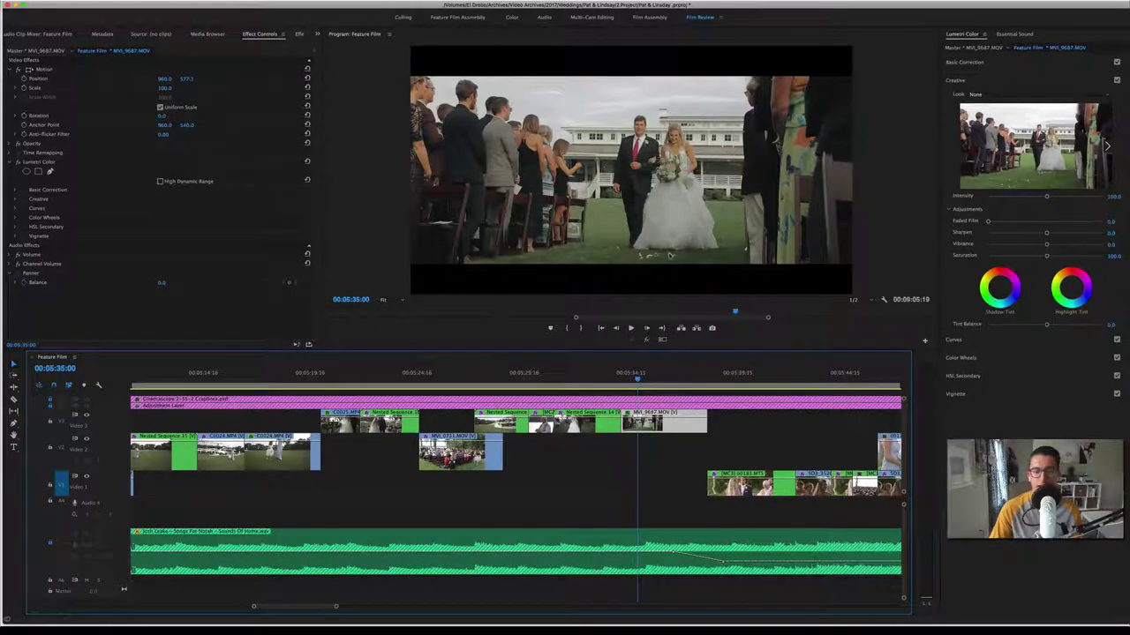
# Step: Toggle Global FX Mute four times to compare the aisle walk with and without effects, then resume playback
pyautogui.click(646, 340)
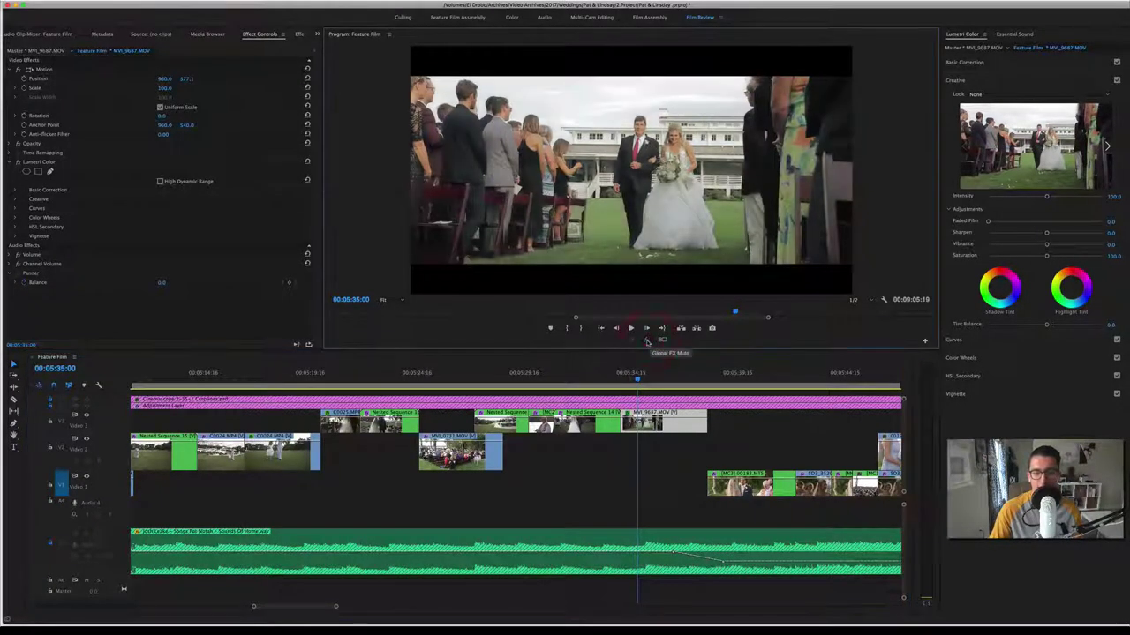
pyautogui.click(646, 341)
pyautogui.click(646, 341)
pyautogui.click(646, 341)
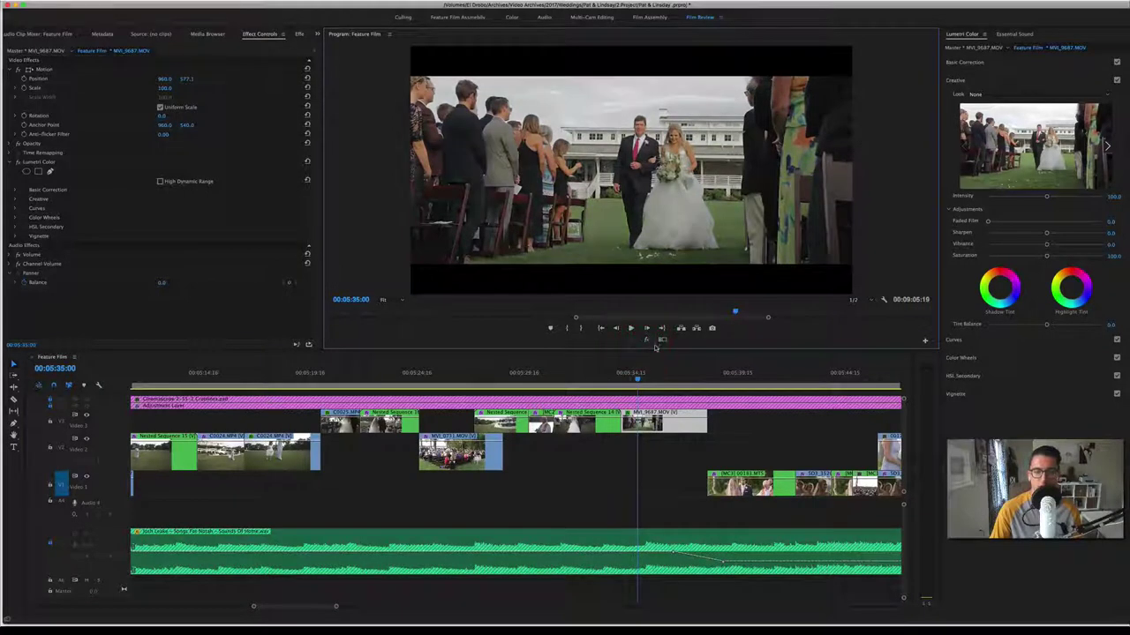
pyautogui.press('space')
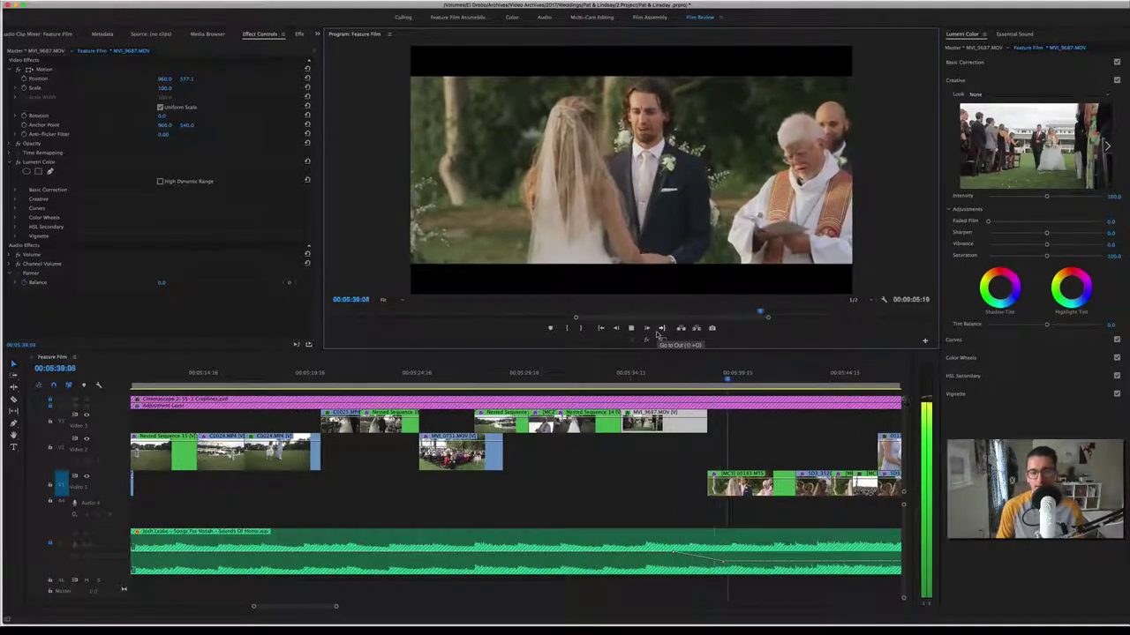
# Step: Stop on the vows shot and save the project
pyautogui.press('space')
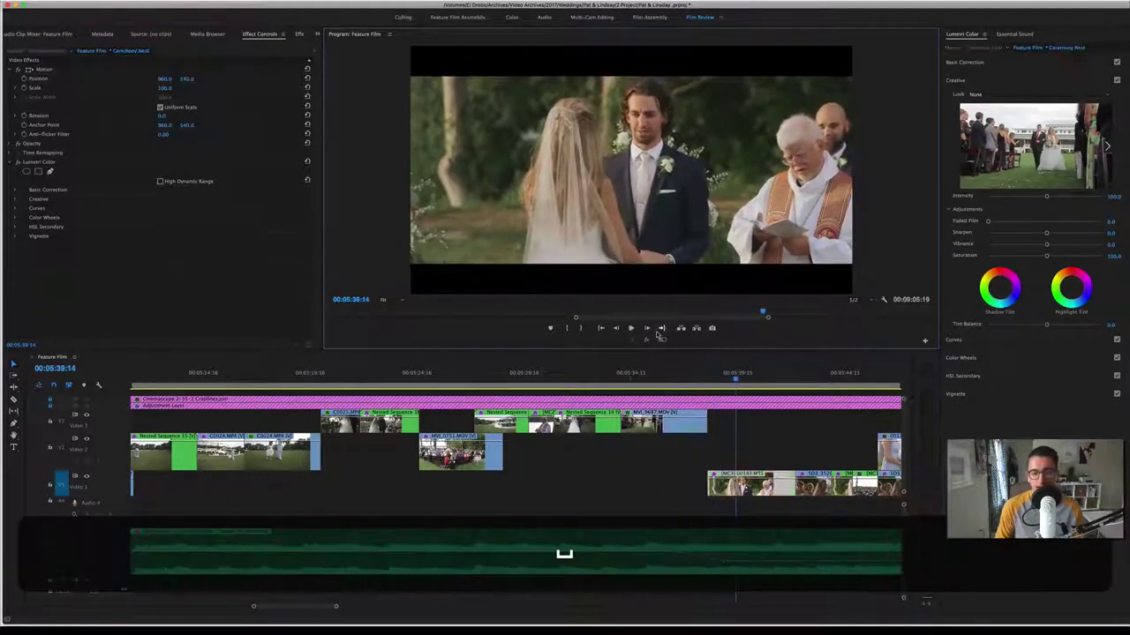
pyautogui.hscroll(5, 631, 474)
pyautogui.press('super+s')
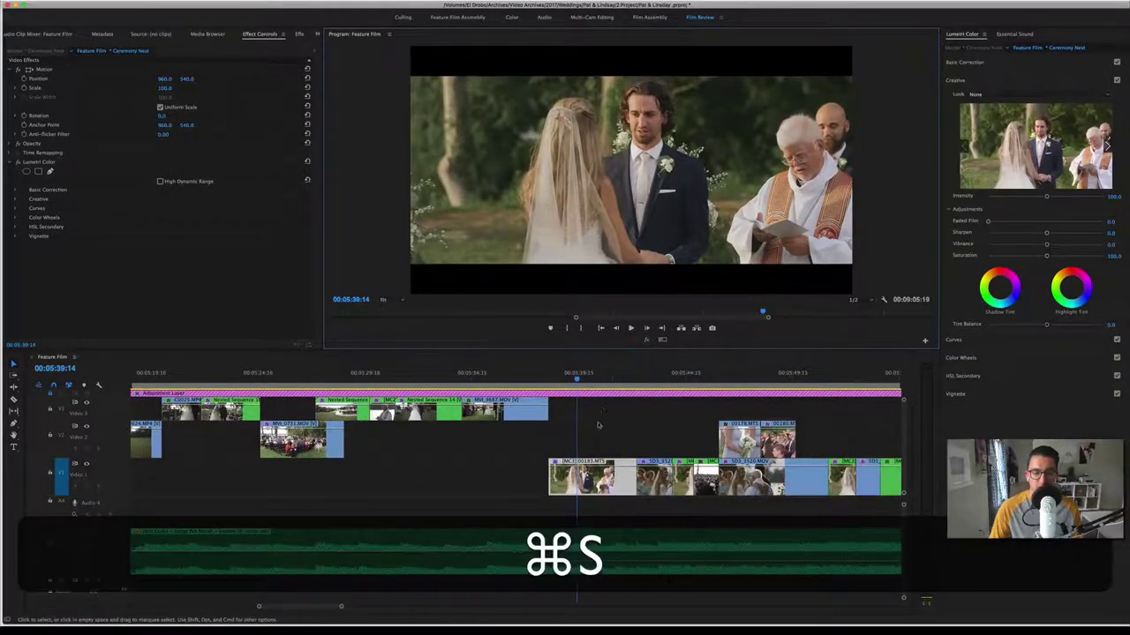
pyautogui.scroll(1, 600, 427)
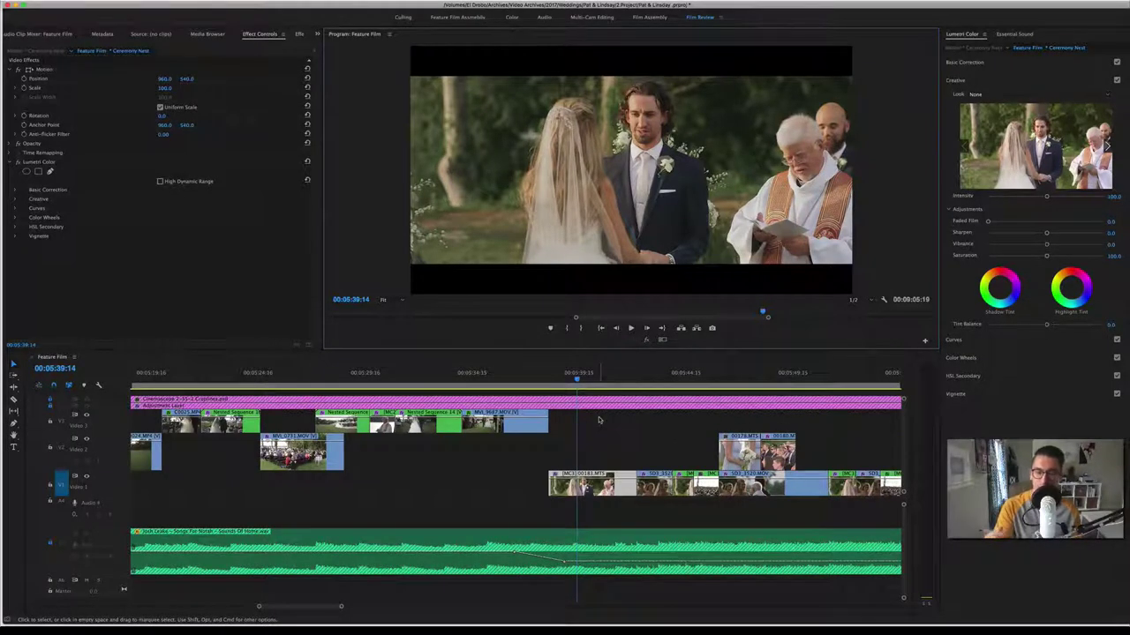
# Step: Play the vows section, then compare it with effects muted and unmuted twice
pyautogui.press('space')
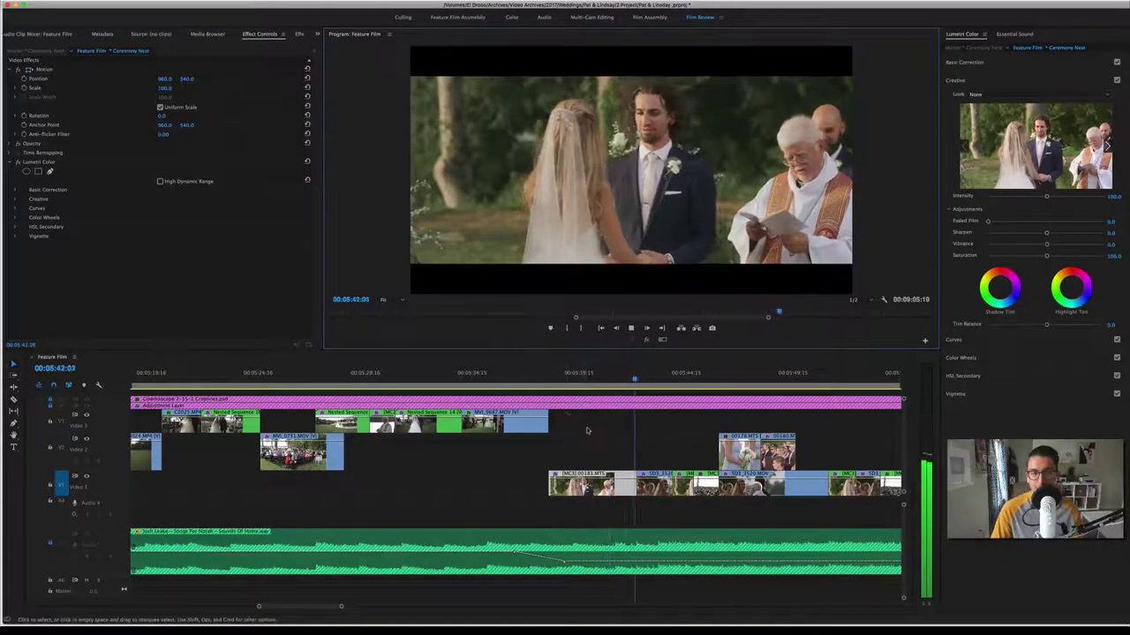
pyautogui.press('space')
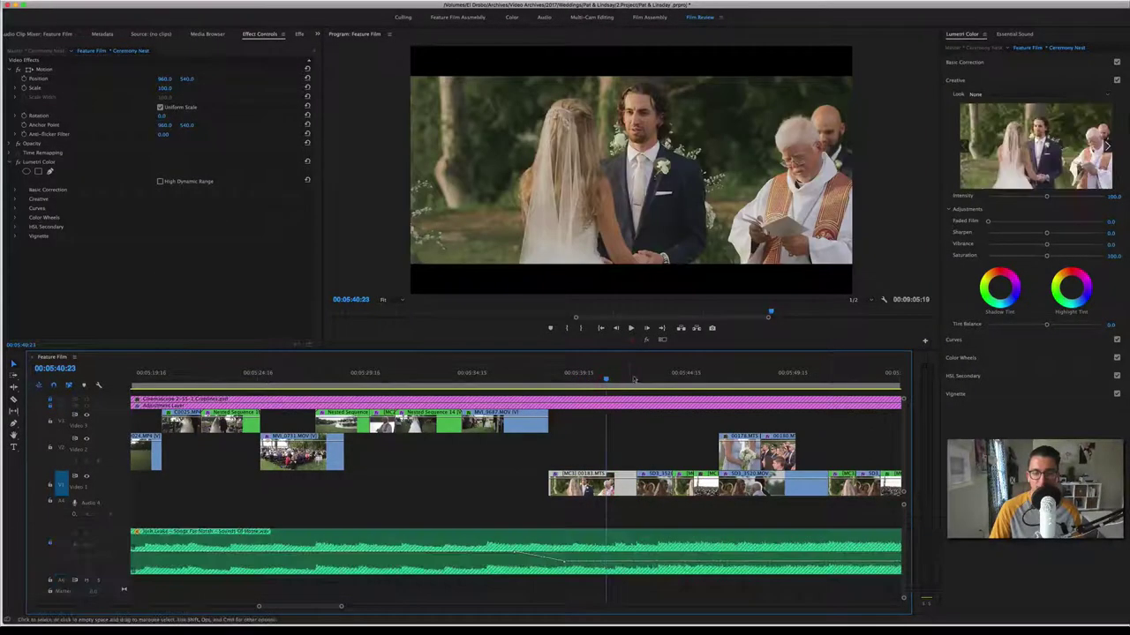
pyautogui.click(646, 341)
pyautogui.click(645, 340)
pyautogui.click(646, 341)
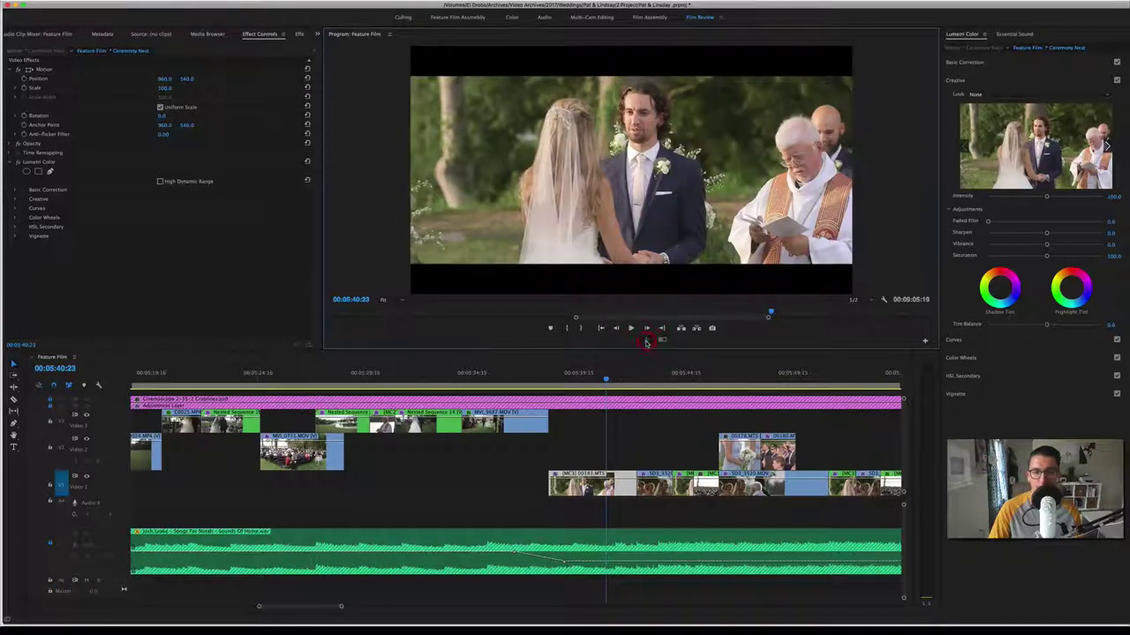
pyautogui.click(646, 342)
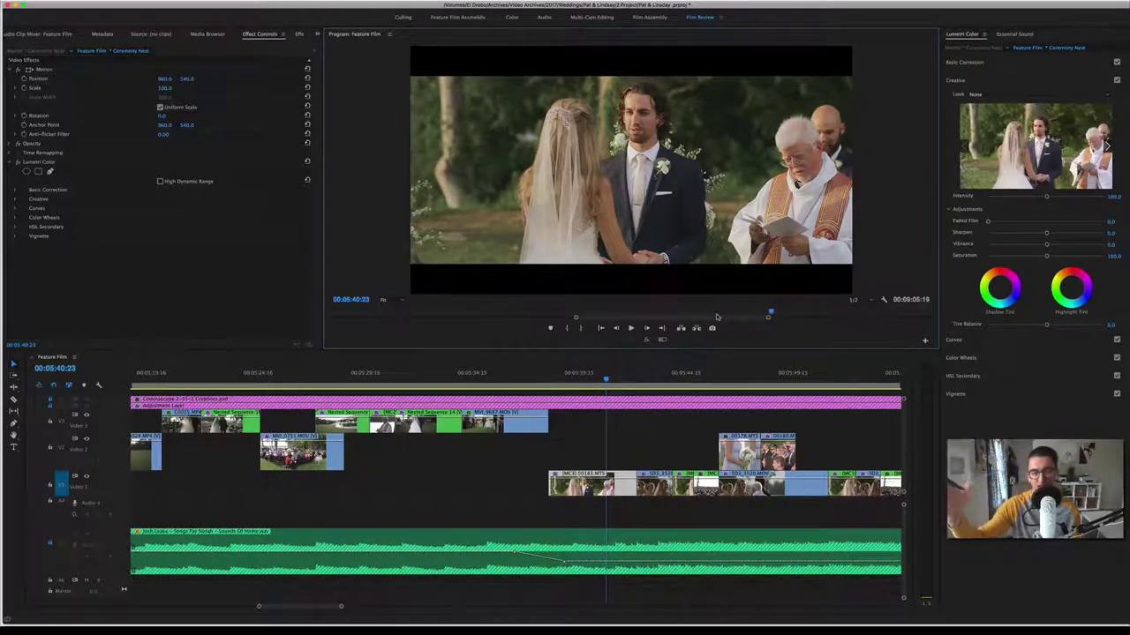
# Step: Play on to the officiant close-up, preview it without effects, and continue to the wide ceremony shot
pyautogui.scroll(-3, 564, 495)
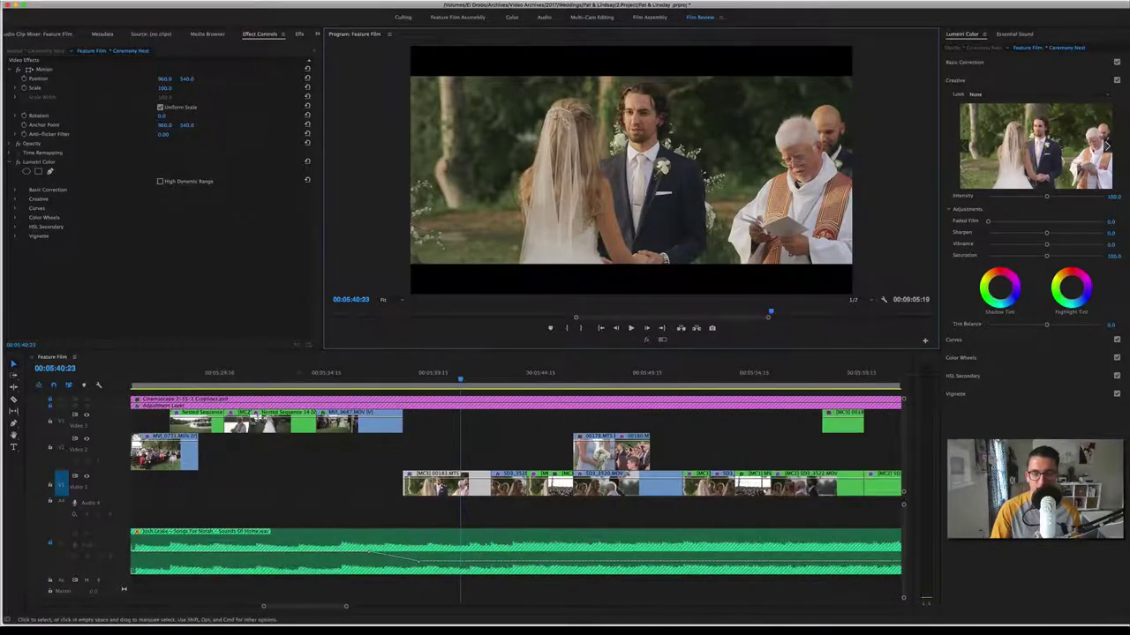
pyautogui.press('space')
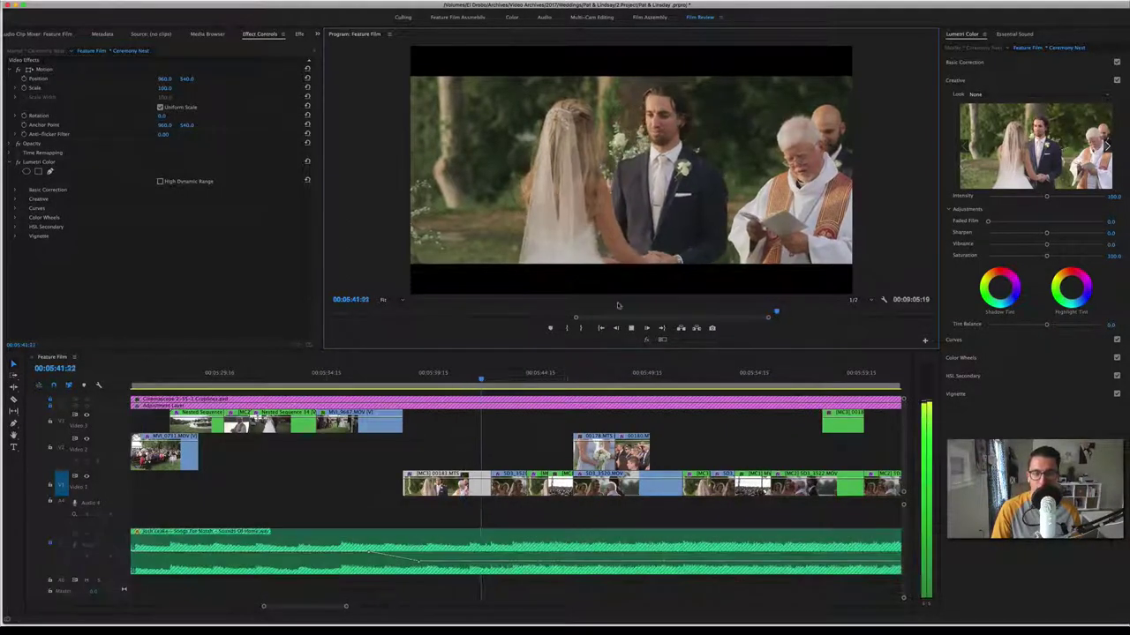
pyautogui.press('space')
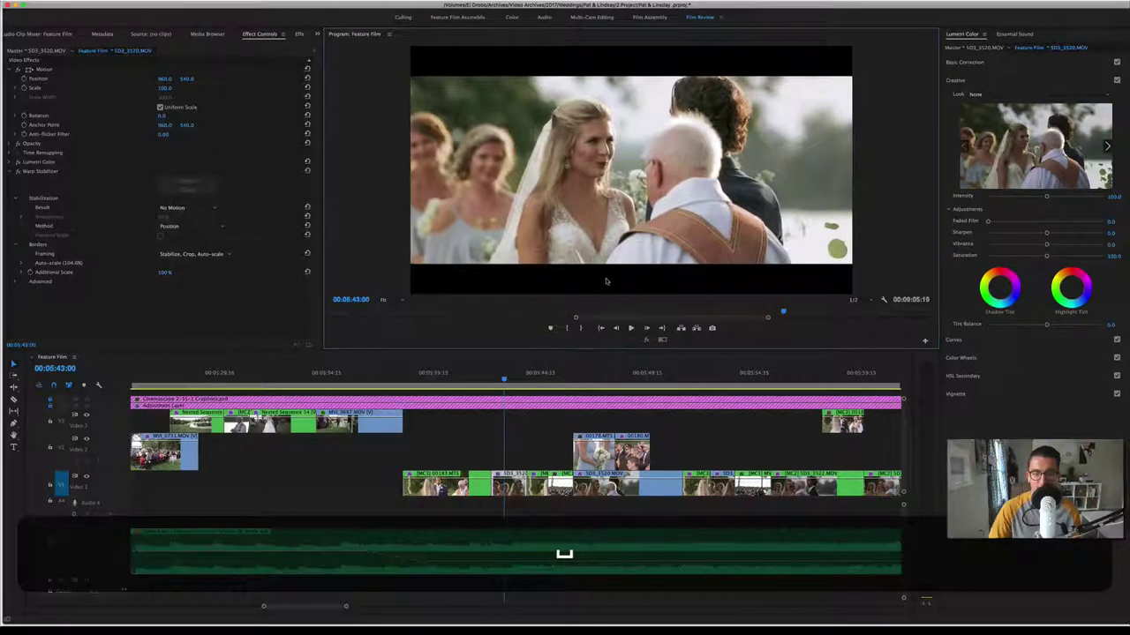
pyautogui.click(647, 340)
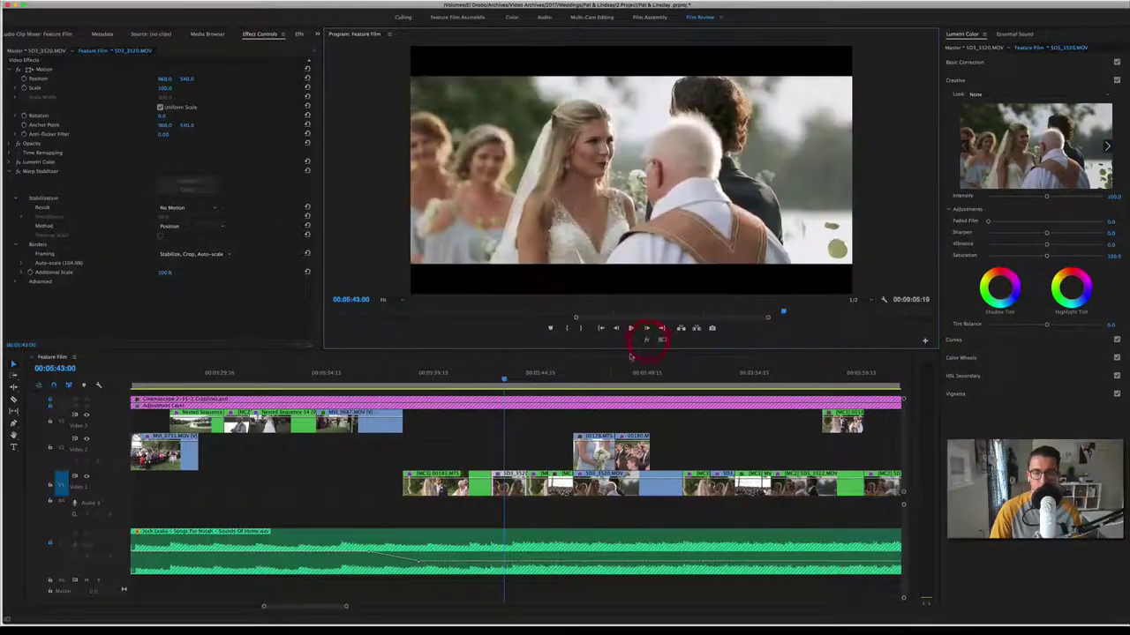
pyautogui.press('space')
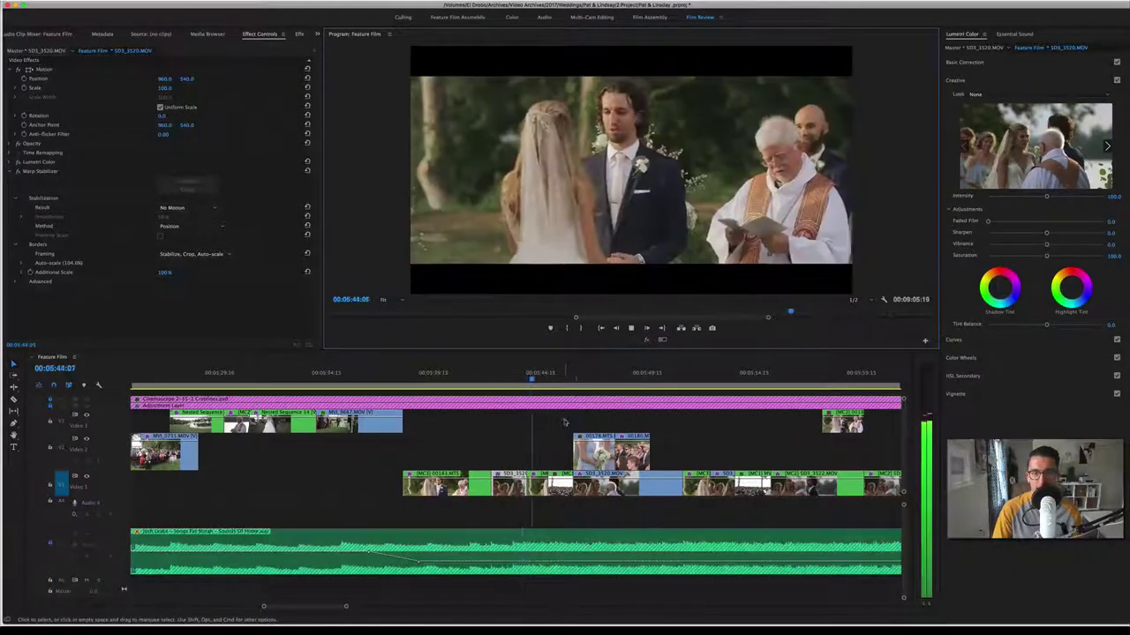
pyautogui.press('space')
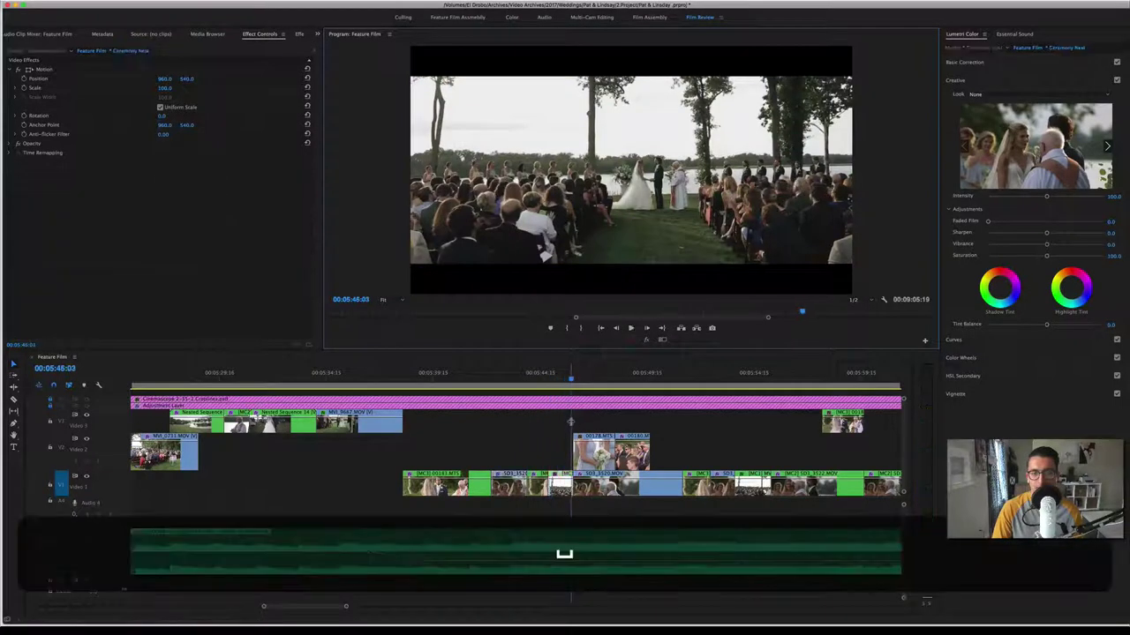
pyautogui.press('space')
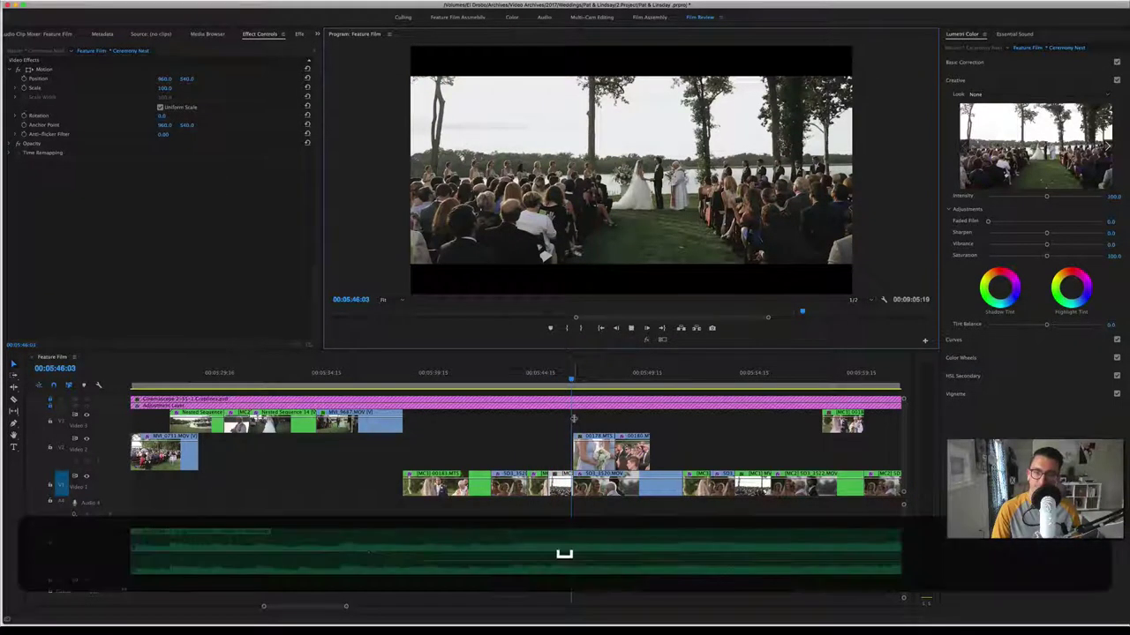
pyautogui.press('space')
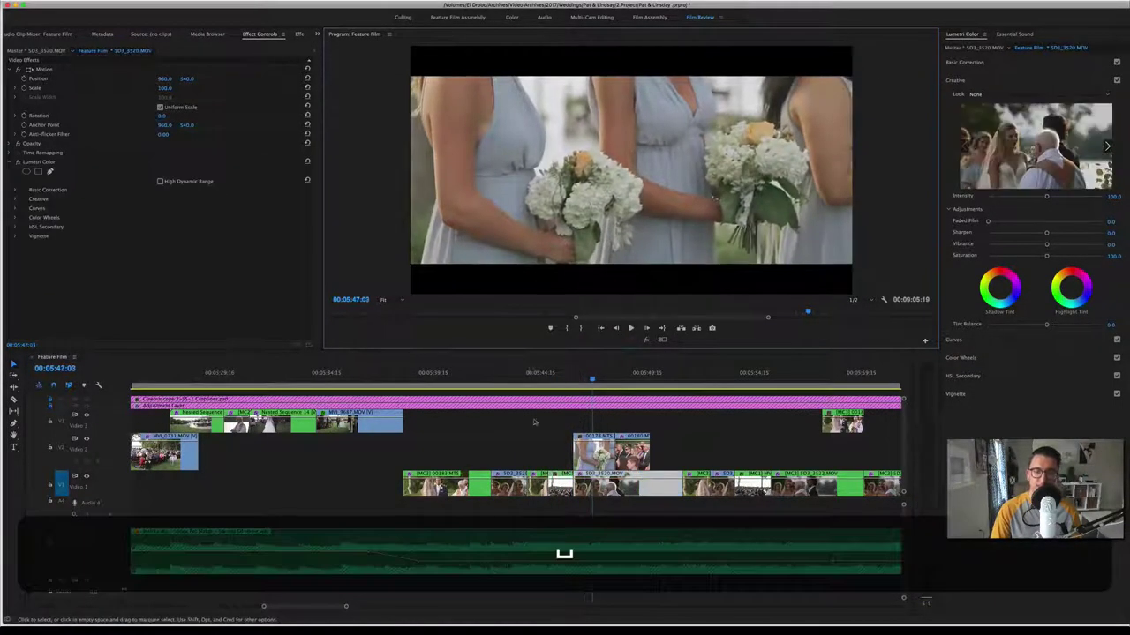
# Step: Play from 05:47 to the vows shot, then expand the dialogue audio and collapse the music track
pyautogui.hscroll(3, 561, 419)
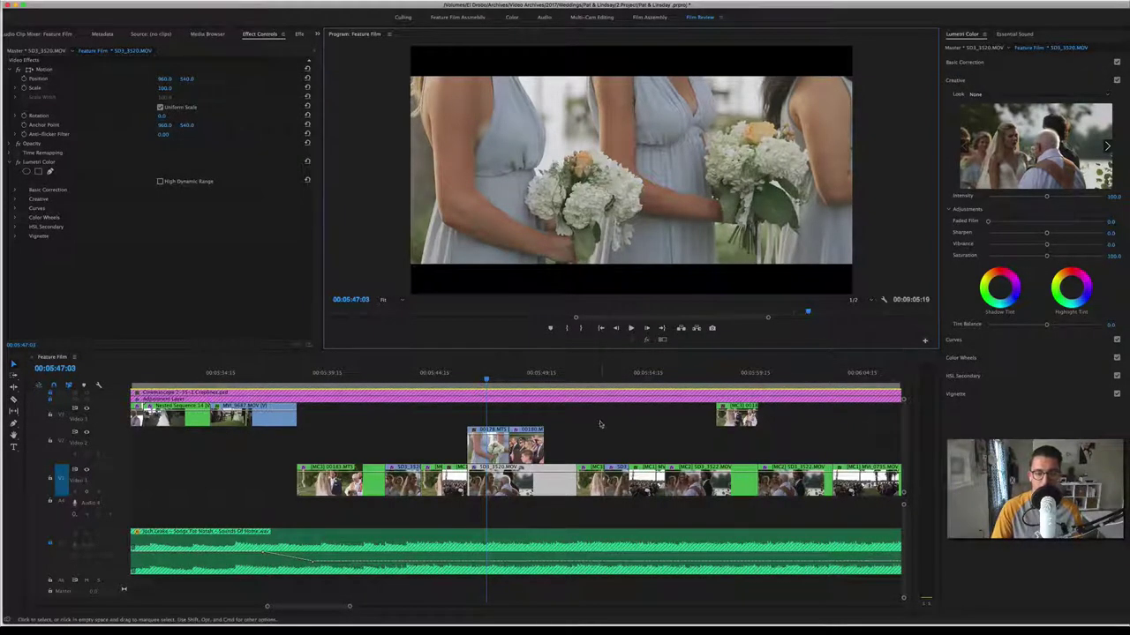
pyautogui.press('space')
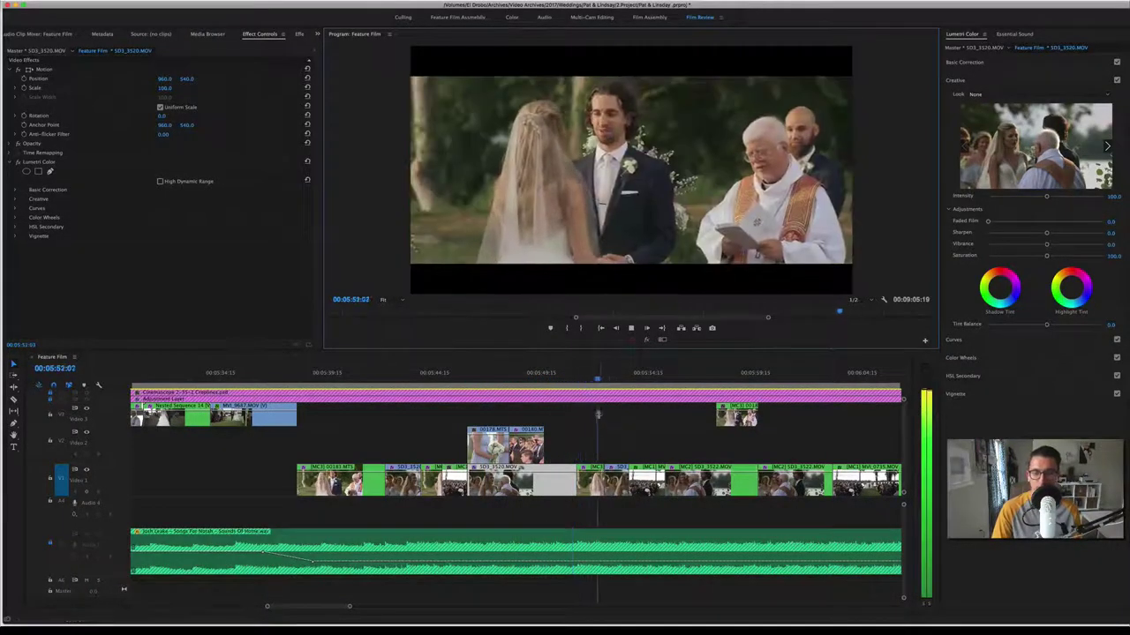
pyautogui.press('space')
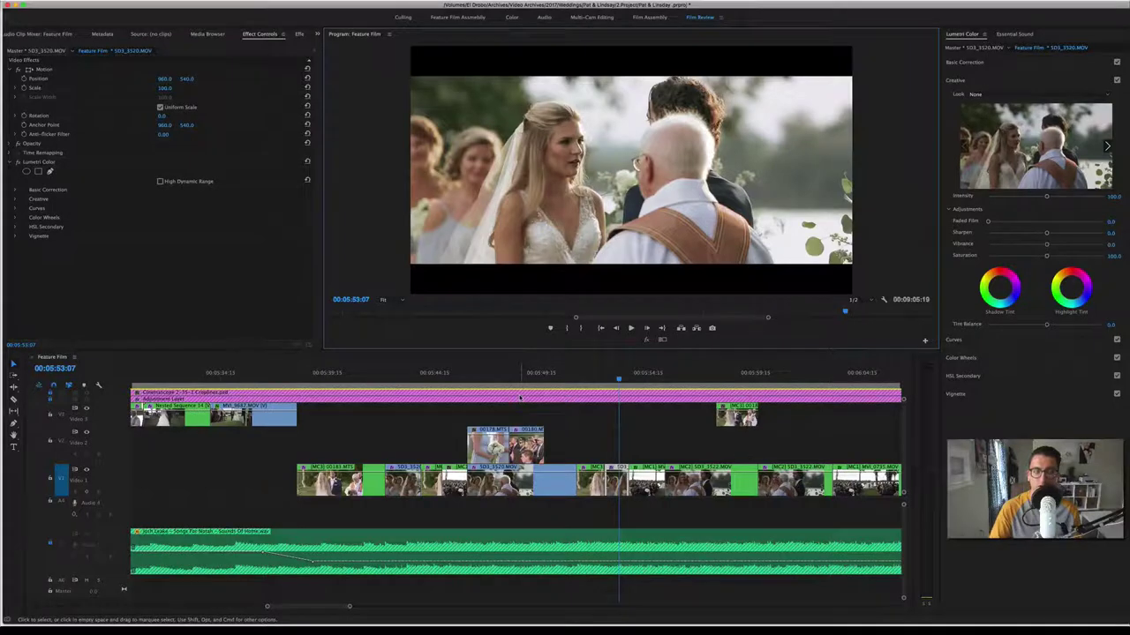
pyautogui.hotkey('shift', '=')
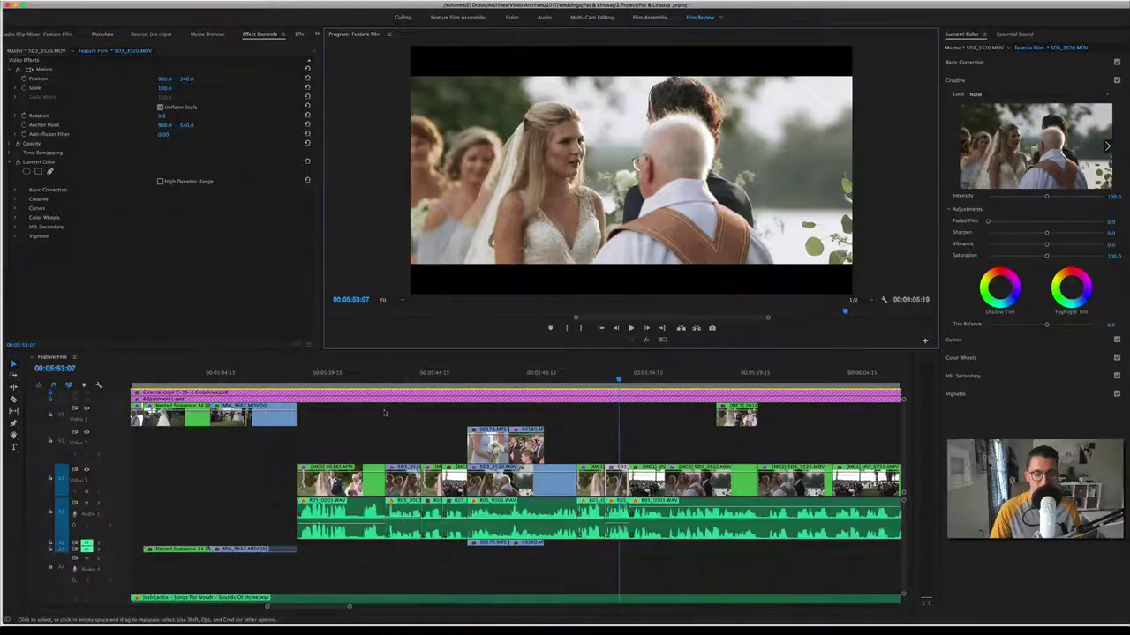
# Step: Jump to about 05:41 and play the vows section
pyautogui.click(360, 381)
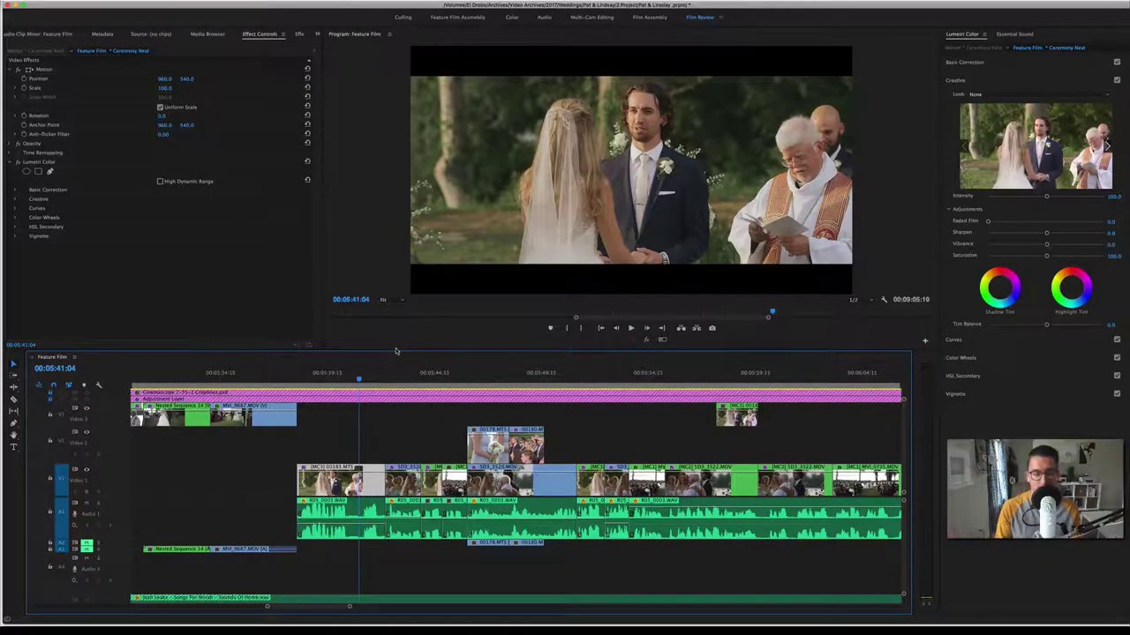
pyautogui.press('space')
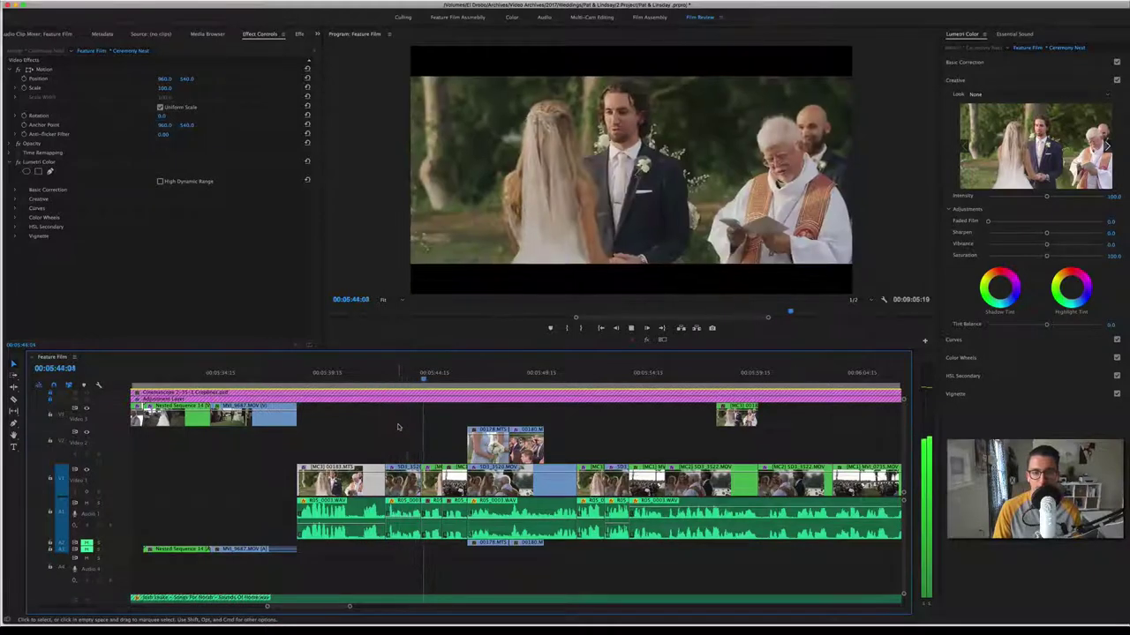
pyautogui.press('space')
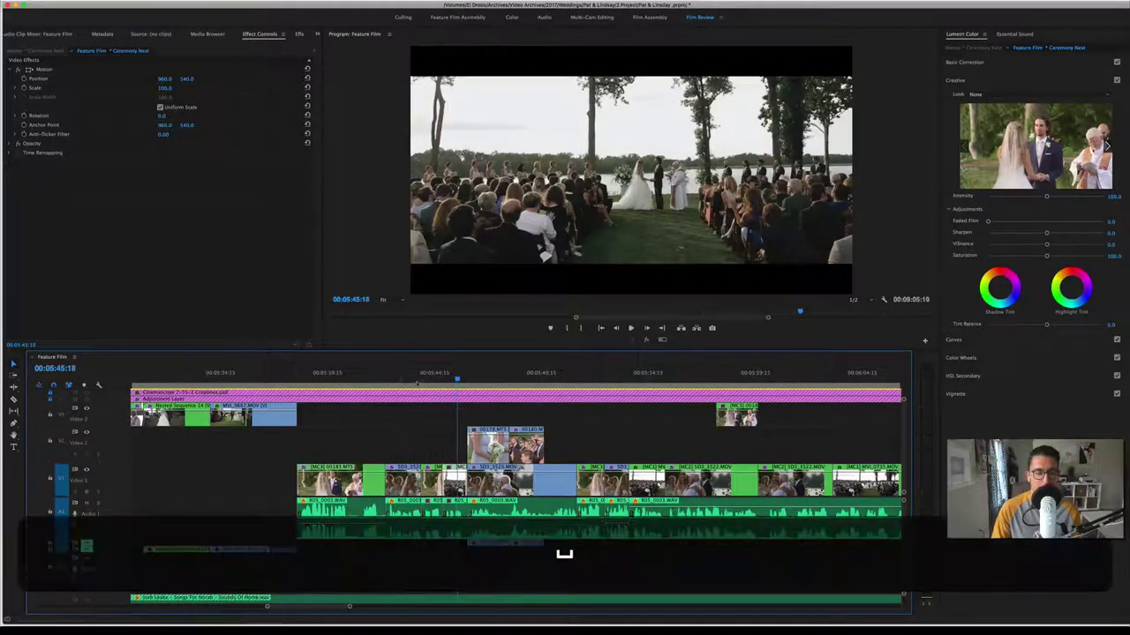
# Step: Rewatch the vows from 00:05:41:08, playing on until the bride and groom shot
pyautogui.click(404, 378)
pyautogui.click(363, 378)
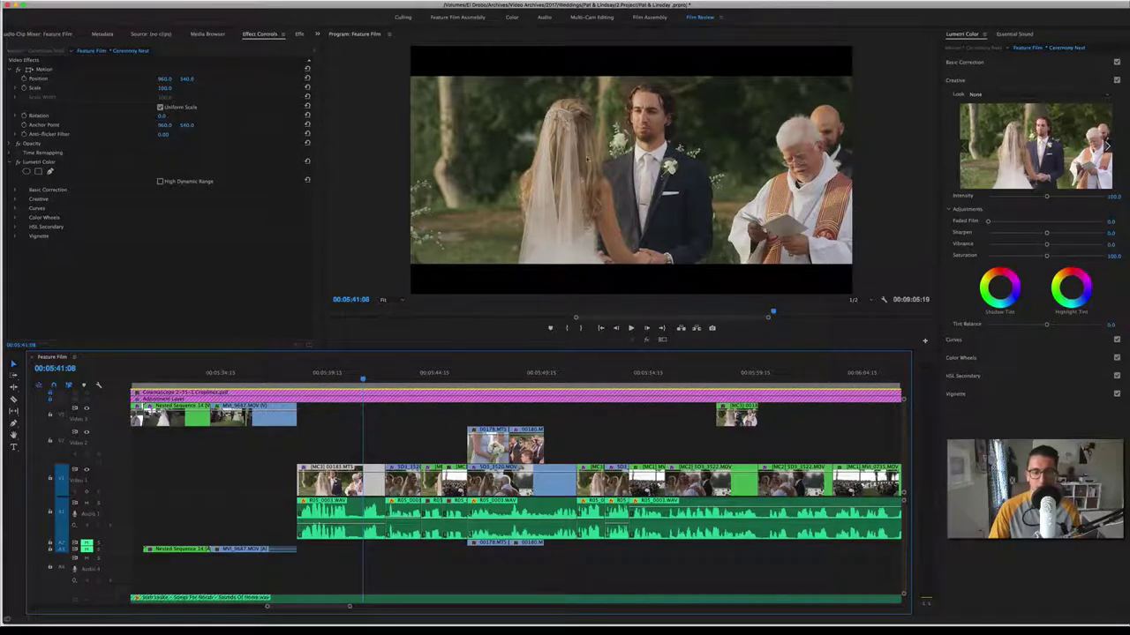
pyautogui.press('space')
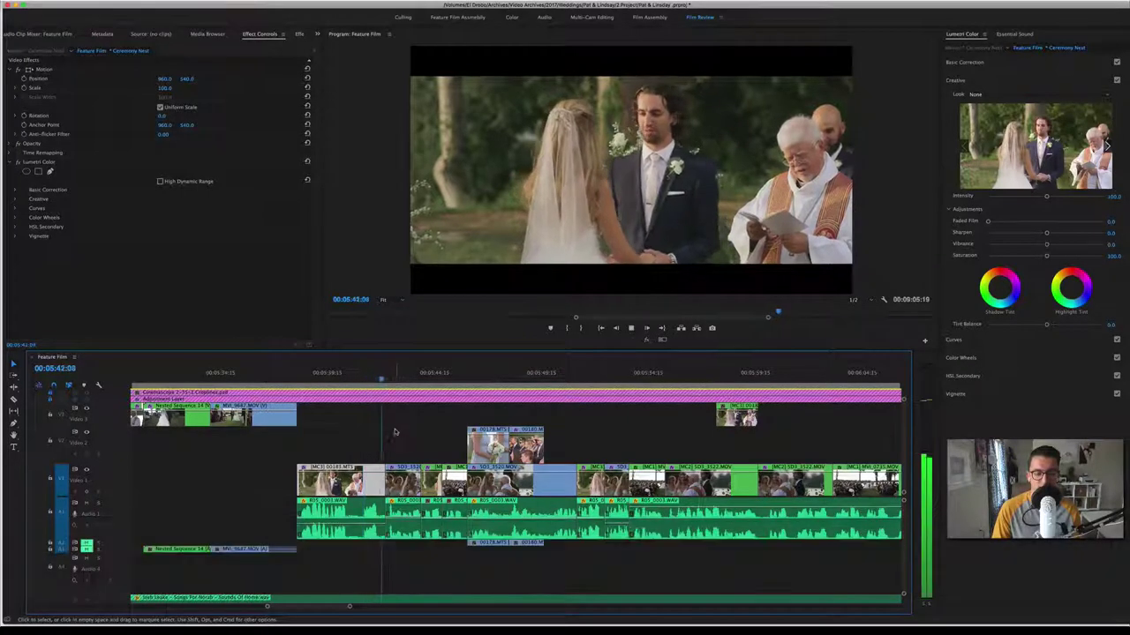
pyautogui.press('space')
pyautogui.click(494, 481)
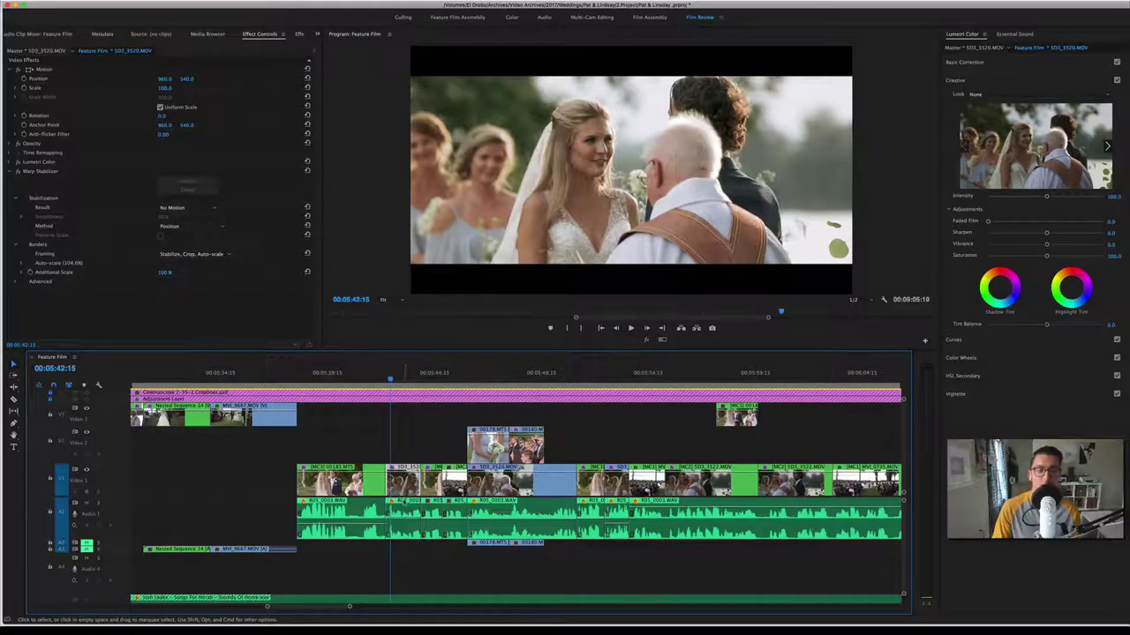
pyautogui.press('space')
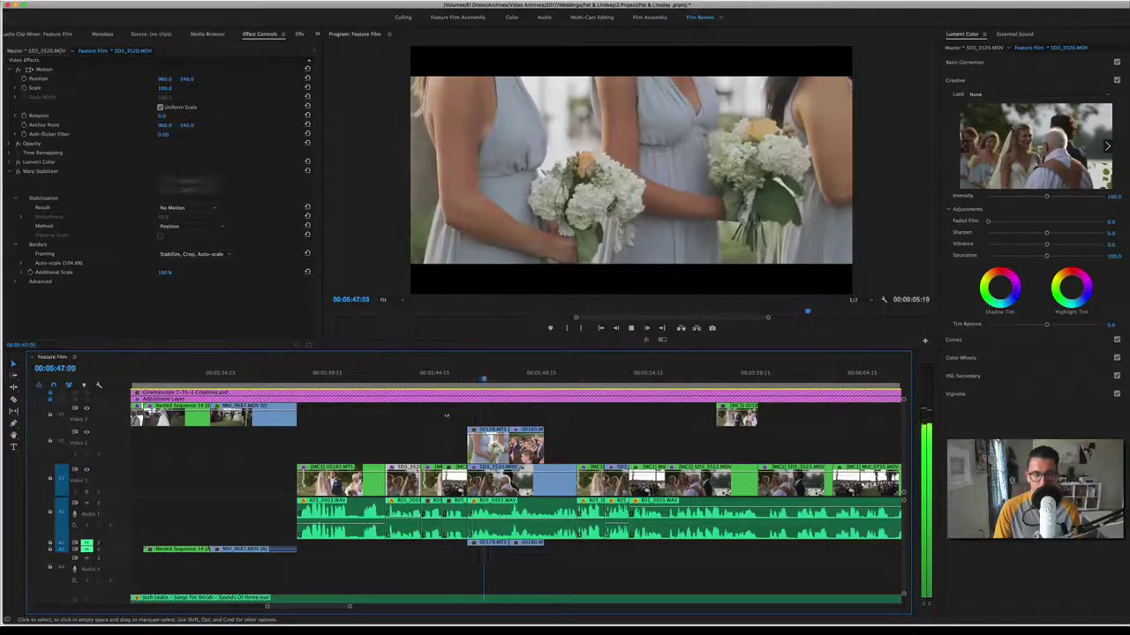
pyautogui.scroll(-2, 445, 463)
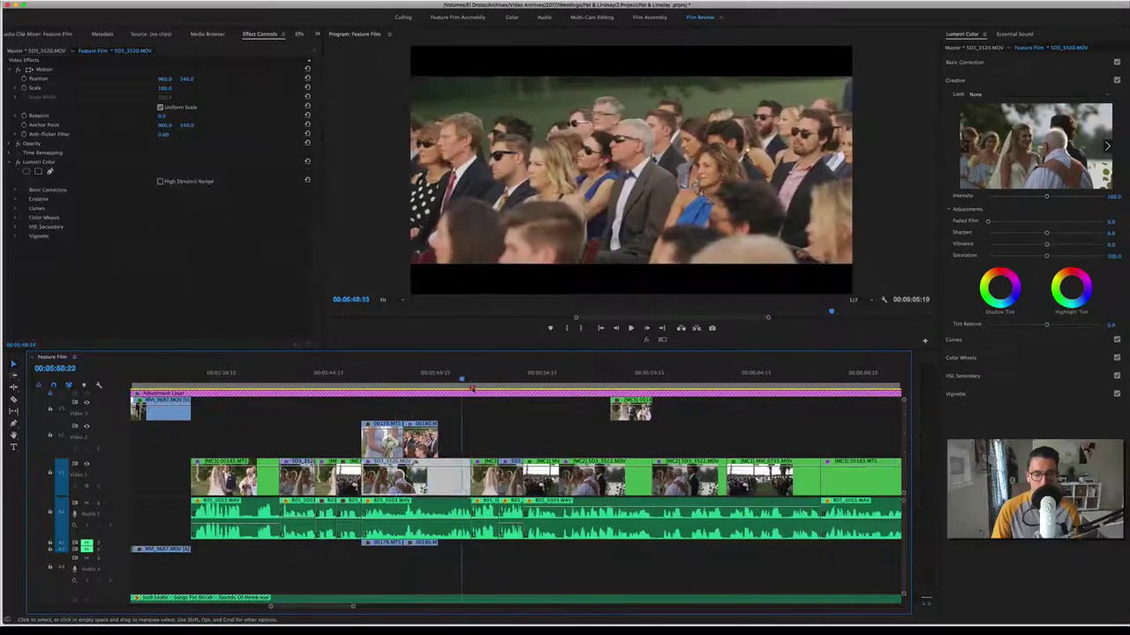
pyautogui.press('space')
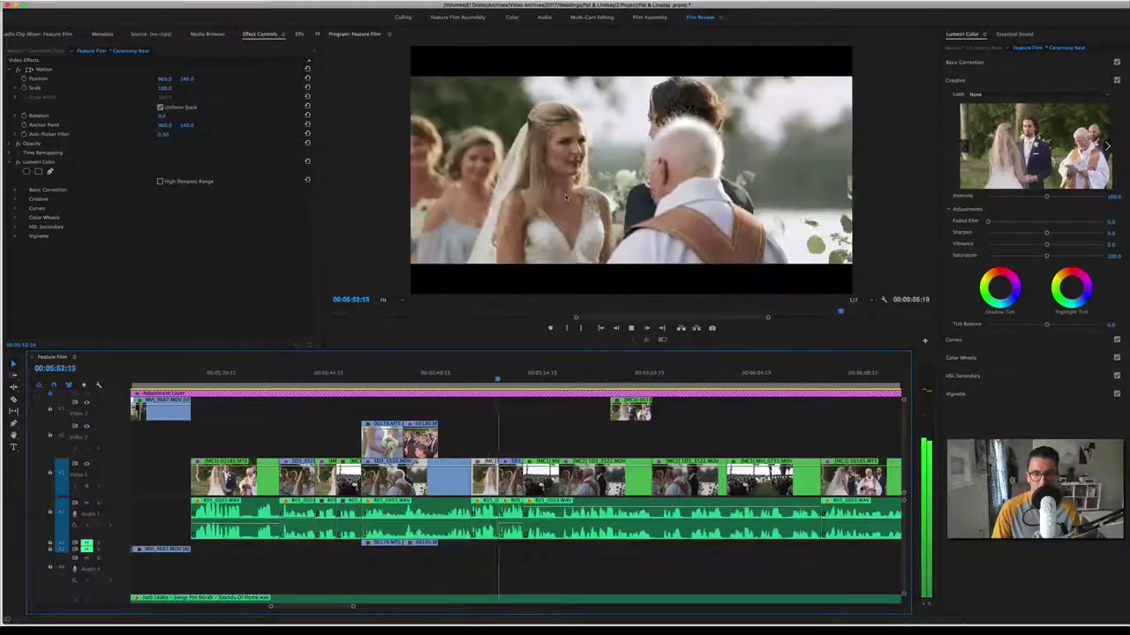
# Step: Stop at 05:55:11, move the playhead back to 05:53:02 and play from there
pyautogui.press('space')
pyautogui.click(487, 381)
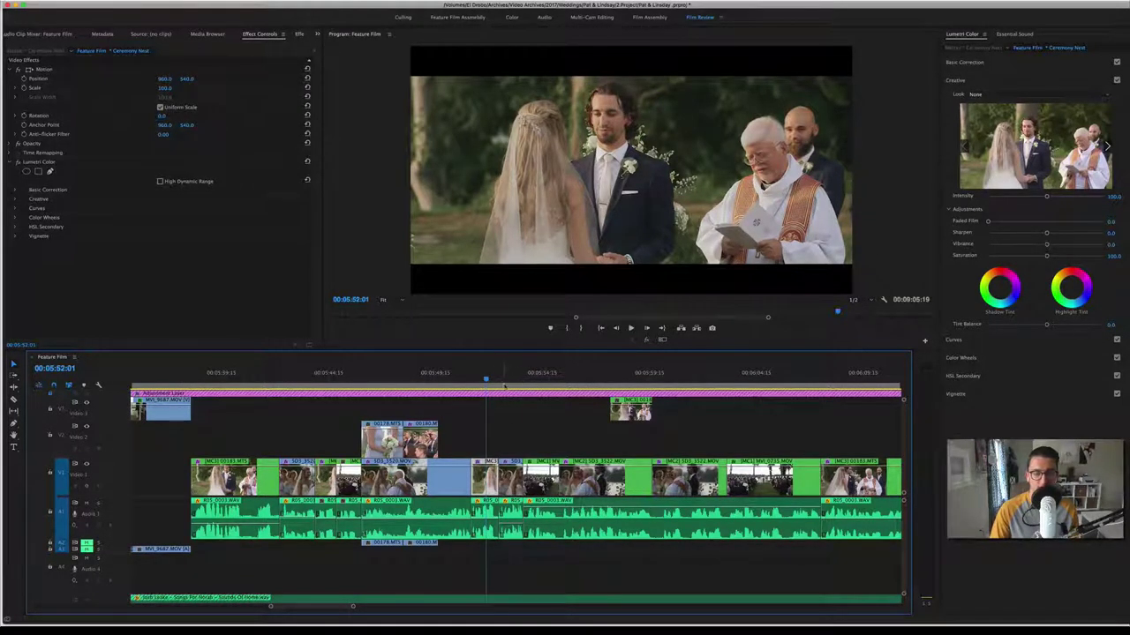
pyautogui.moveTo(504, 386); pyautogui.dragTo(491, 386)
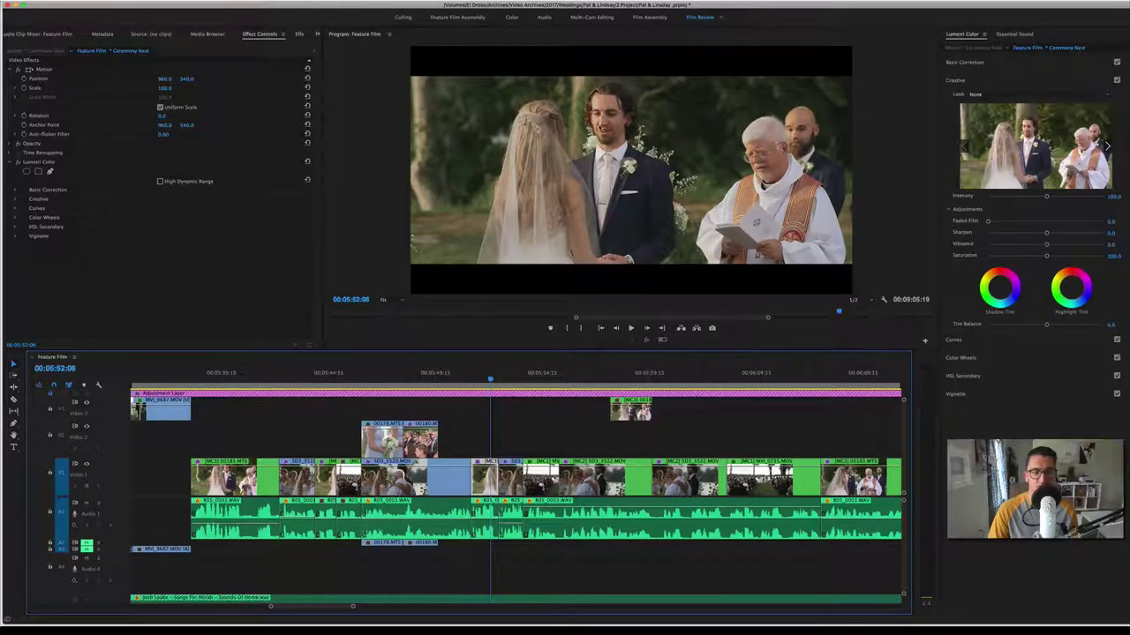
pyautogui.click(507, 380)
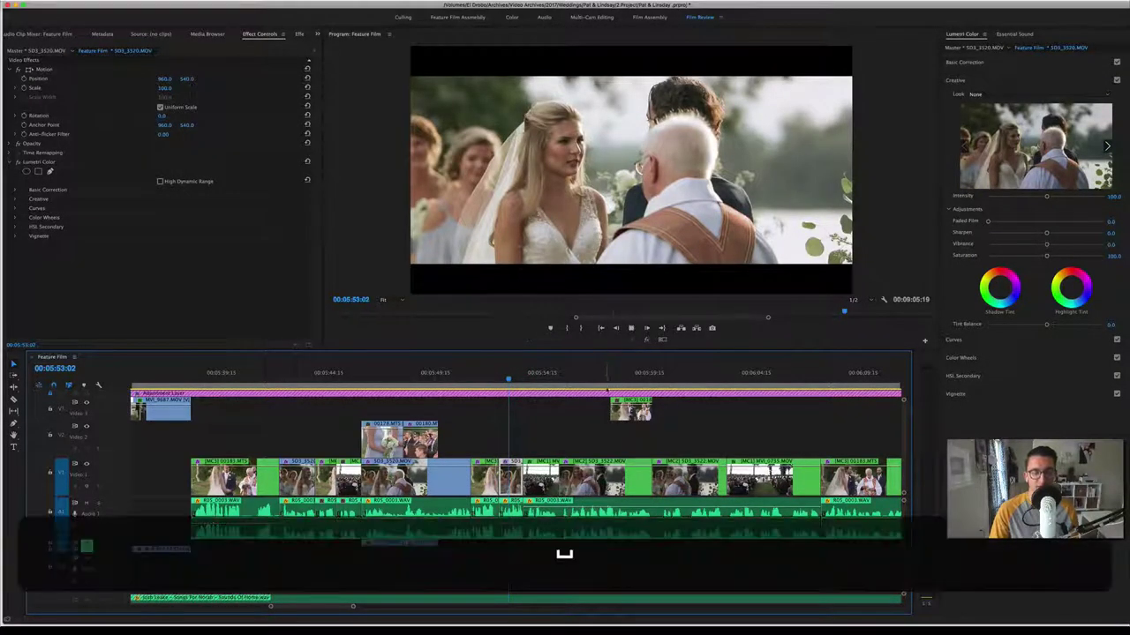
pyautogui.press('space')
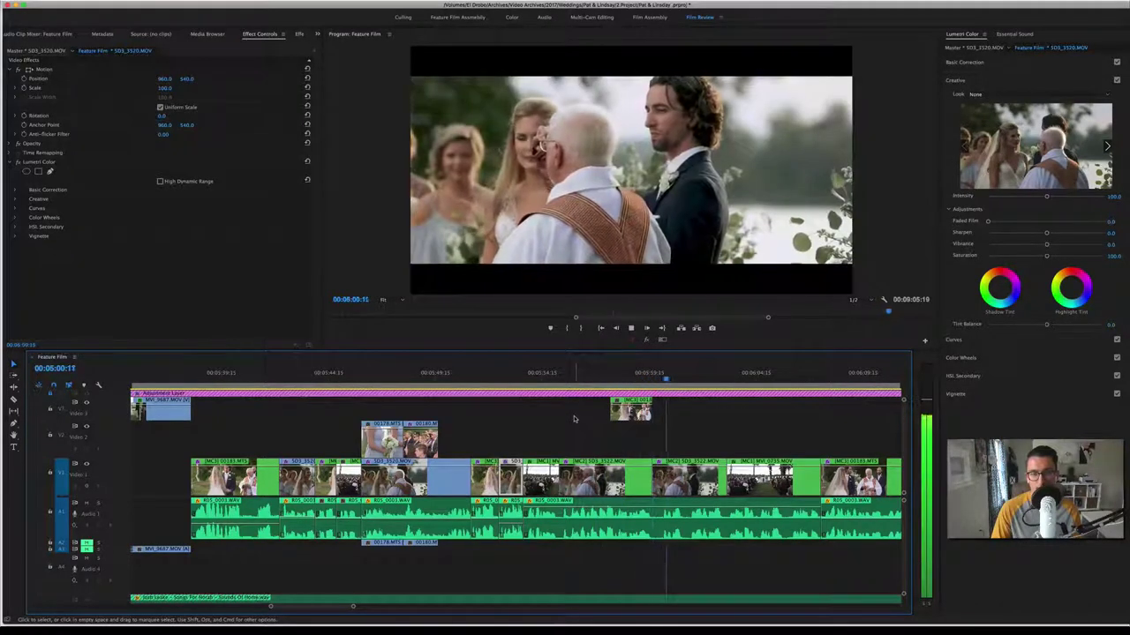
# Step: Skip ahead to 05:58:15 and play through the ring exchange
pyautogui.click(628, 378)
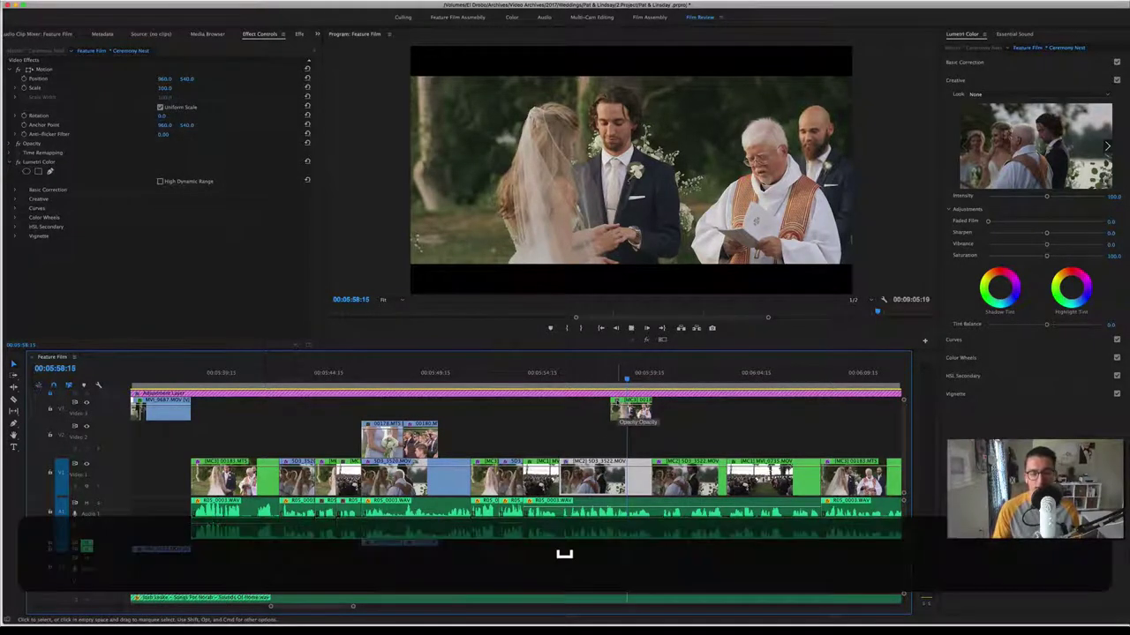
pyautogui.press('space')
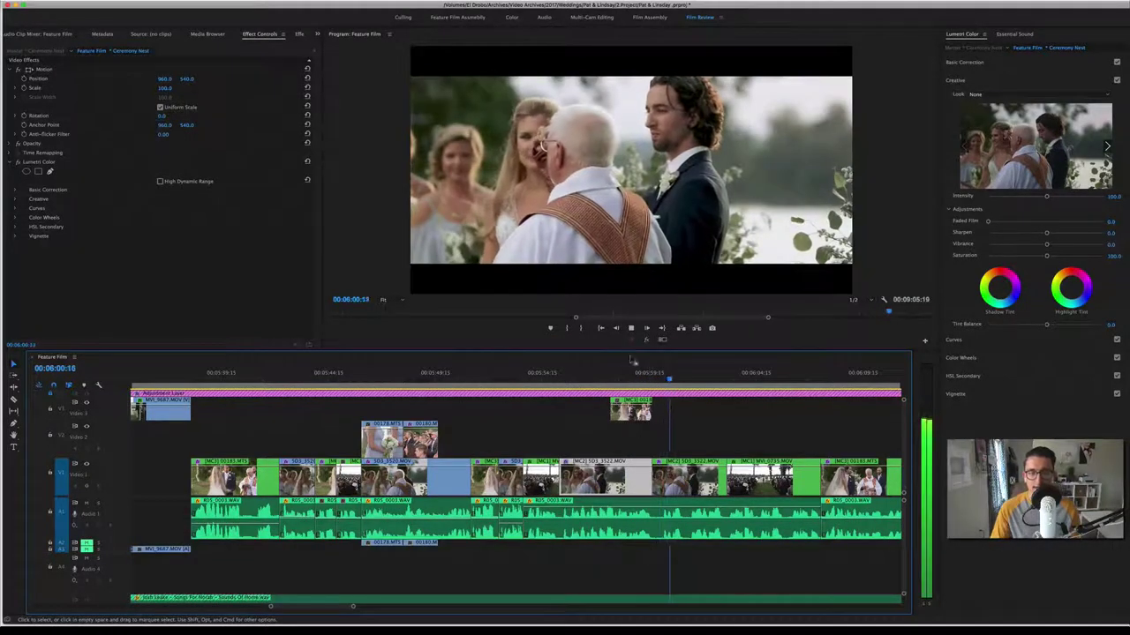
pyautogui.scroll(-1, 581, 430)
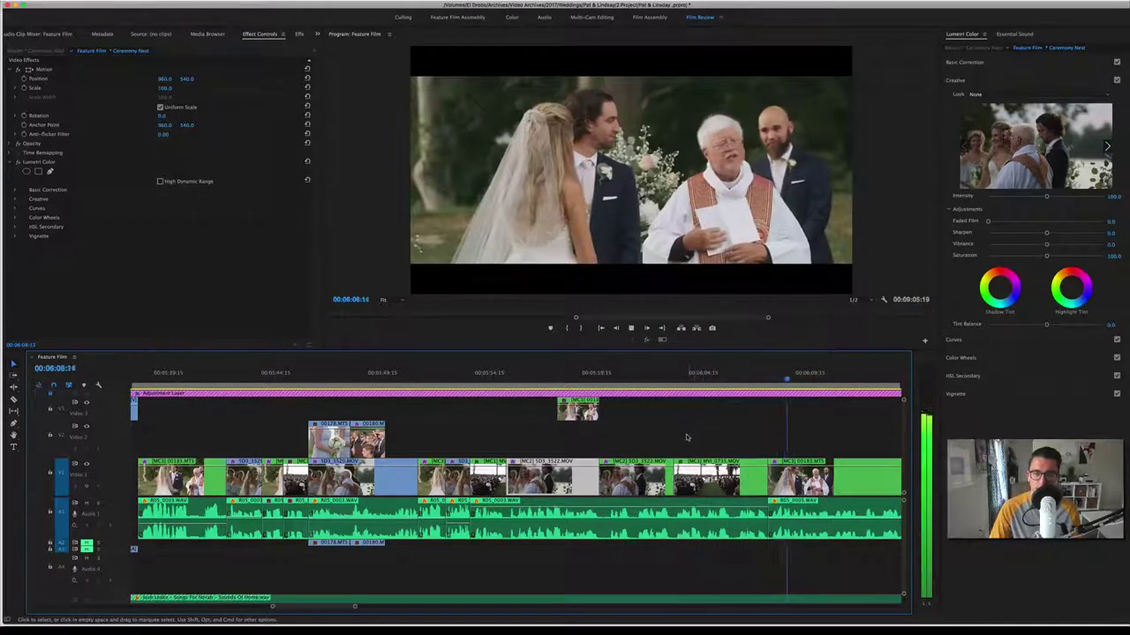
pyautogui.press('space')
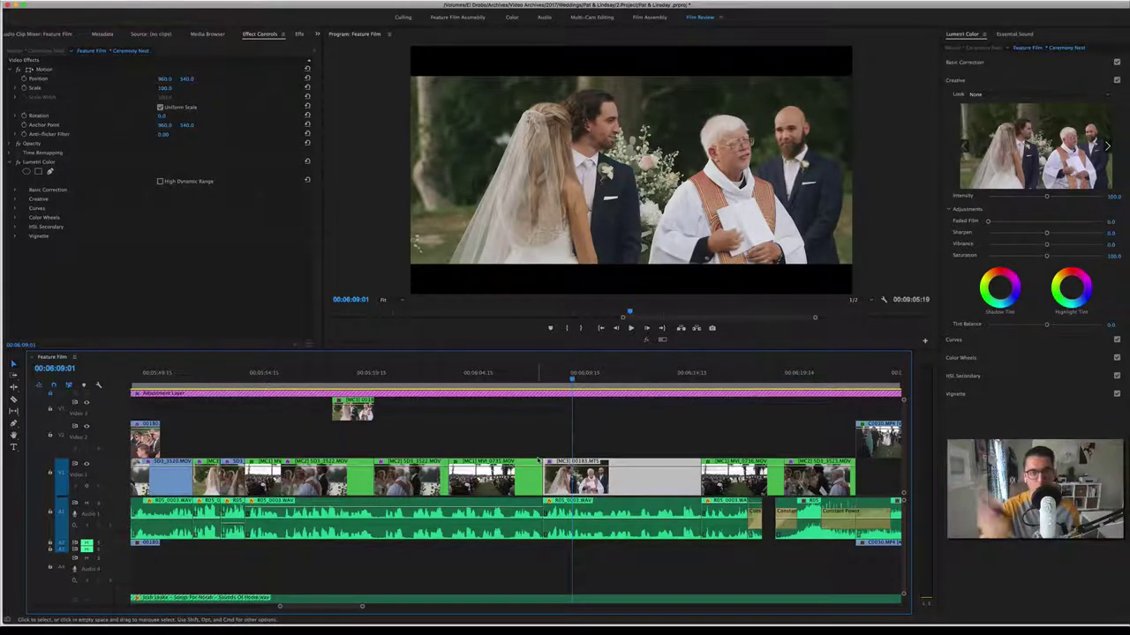
# Step: Play the ceremony from 06:09 through the kiss, stopping at 06:21:18
pyautogui.press('space')
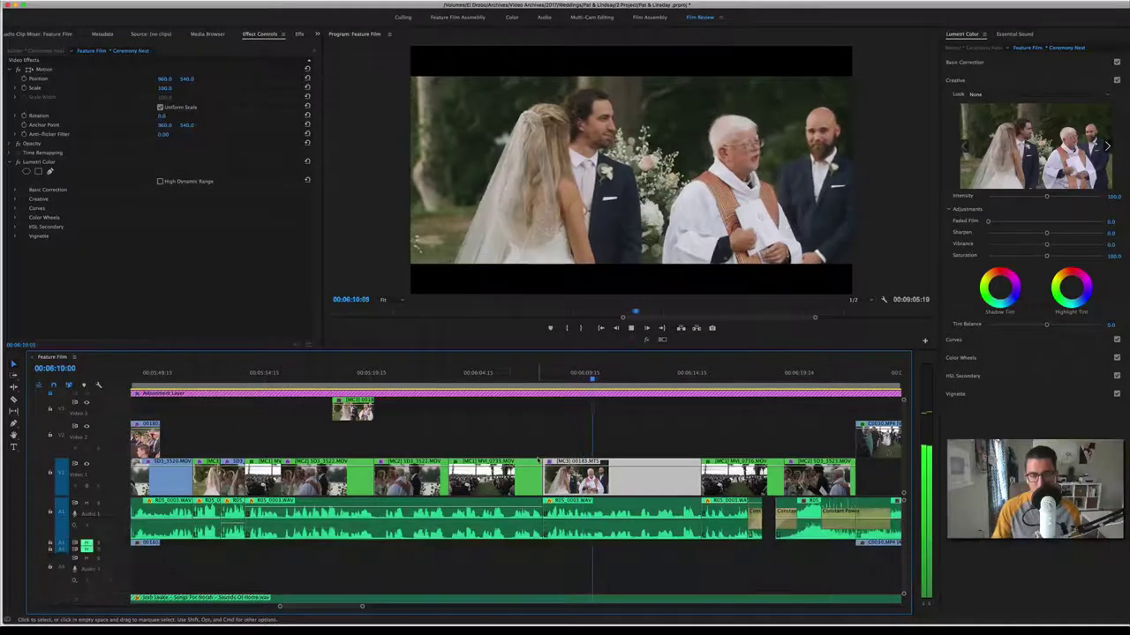
pyautogui.scroll(-3, 530, 419)
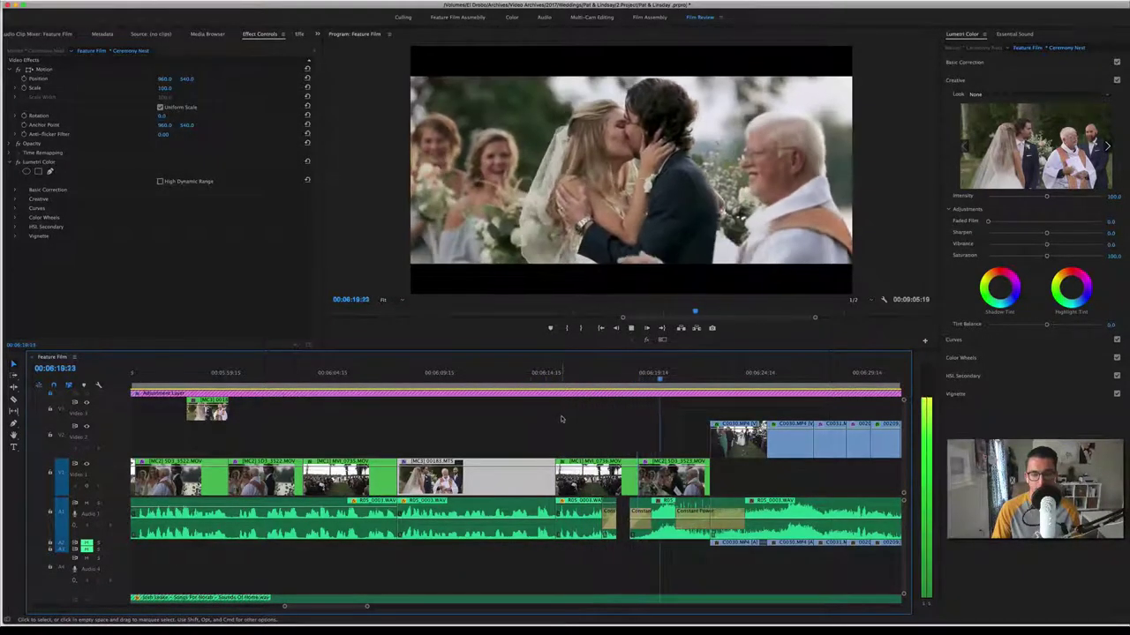
pyautogui.press('space')
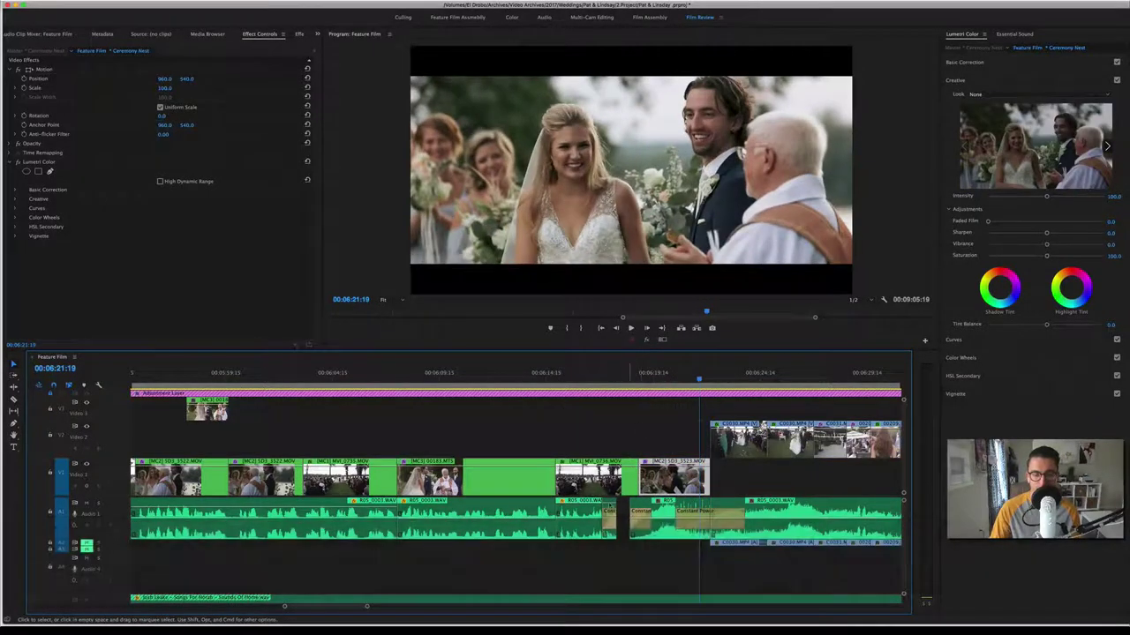
pyautogui.scroll(-5, 648, 530)
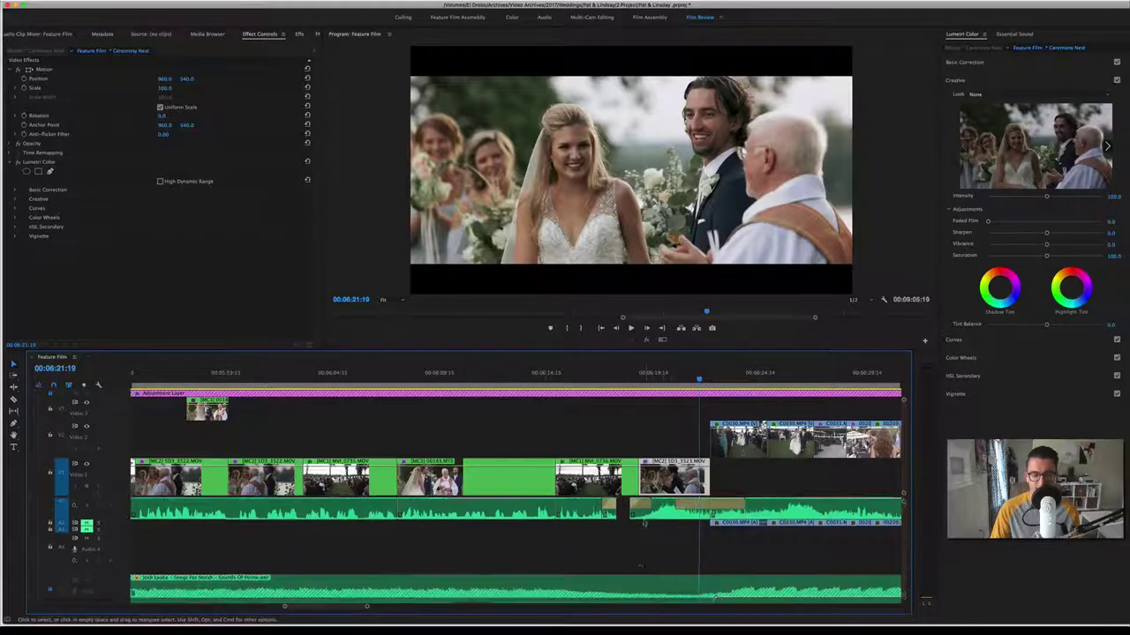
pyautogui.scroll(-3, 642, 523)
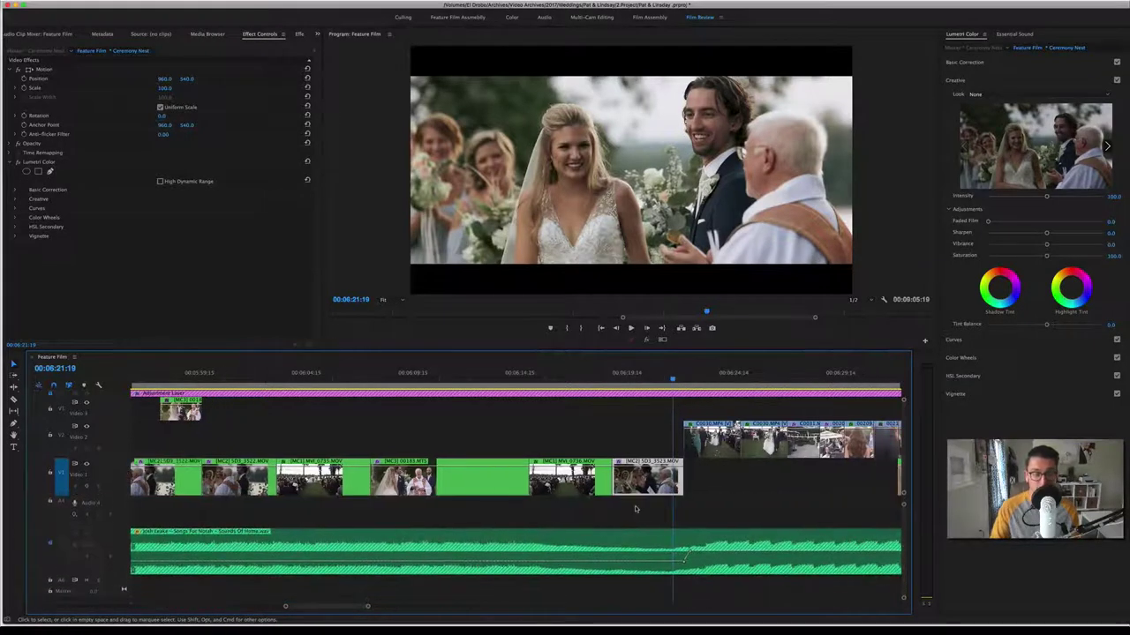
pyautogui.scroll(-3, 712, 505)
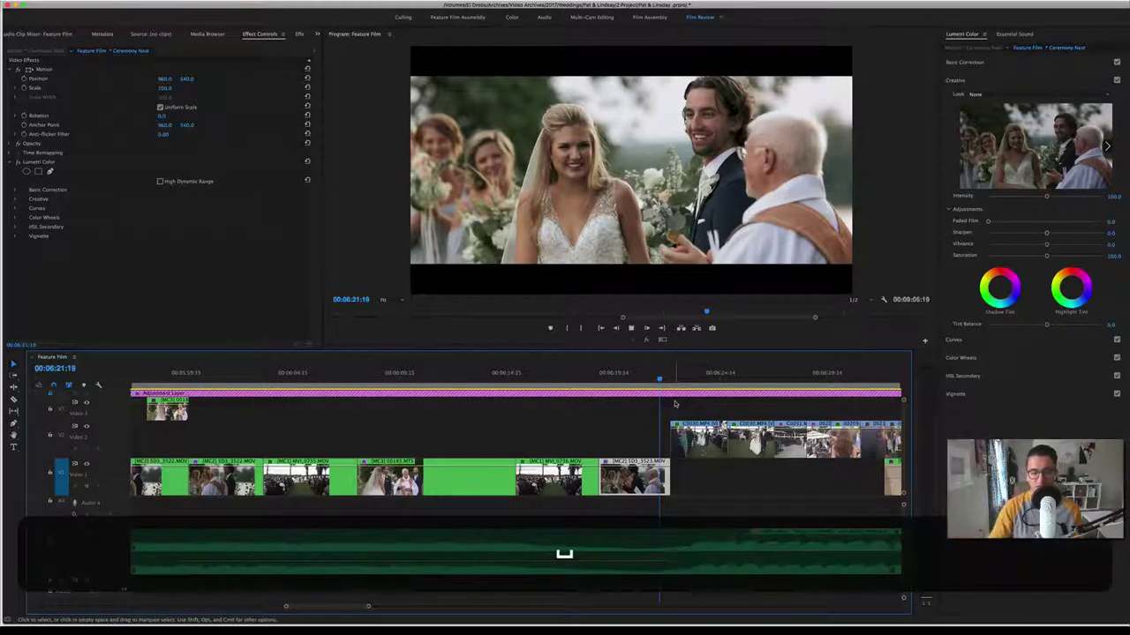
# Step: Play the recessional, then restart it from 06:23:08
pyautogui.press('space')
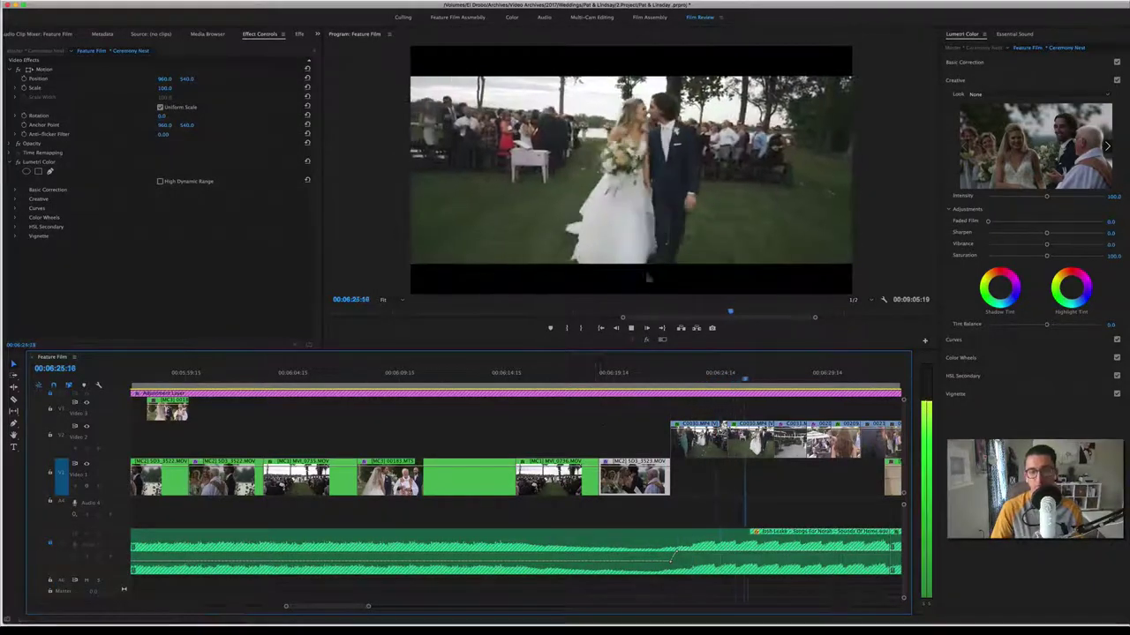
pyautogui.click(564, 553)
pyautogui.click(617, 424)
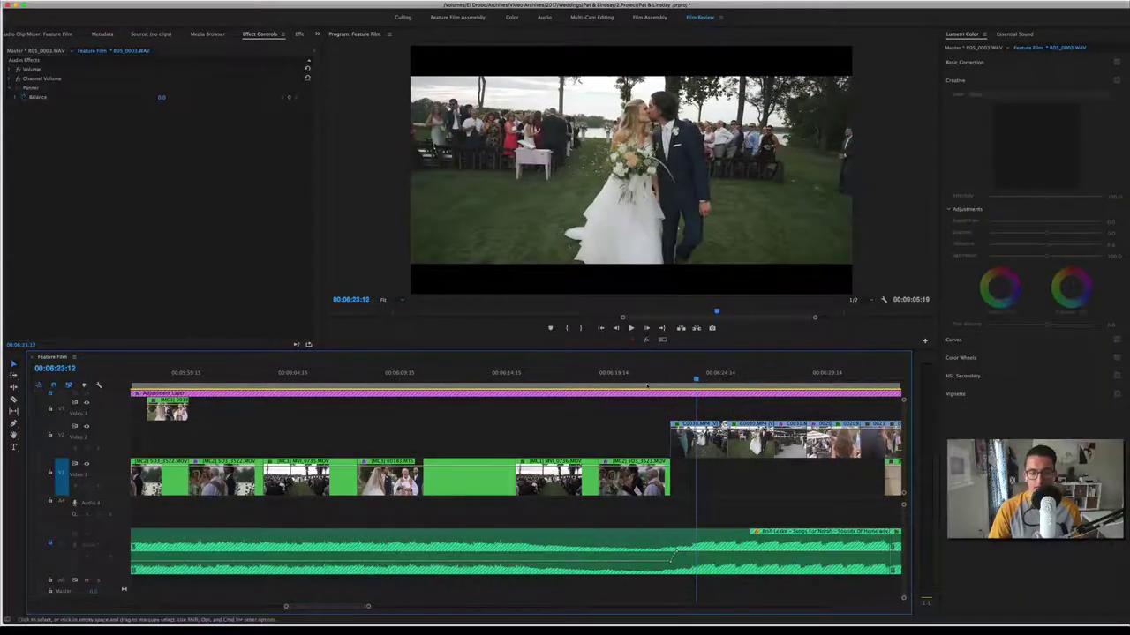
pyautogui.click(643, 373)
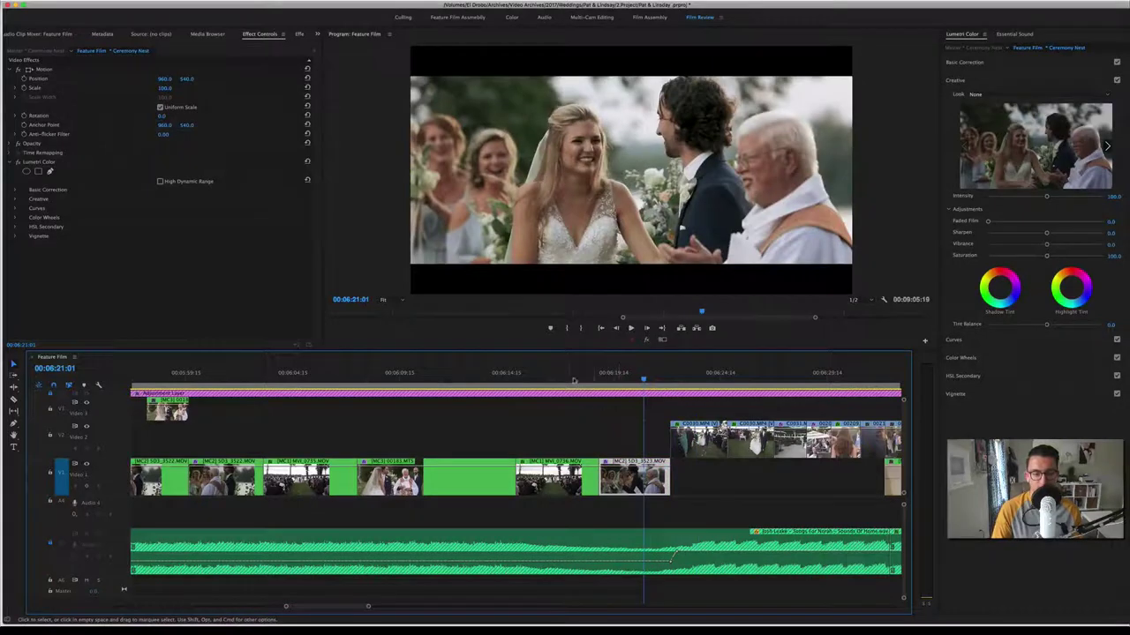
pyautogui.click(635, 373)
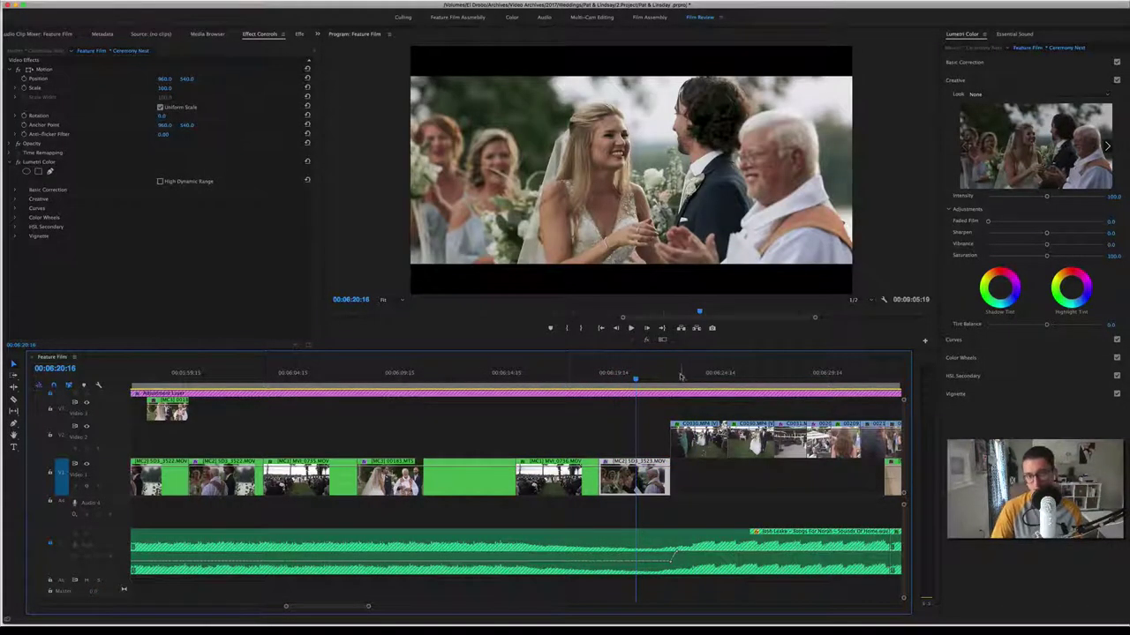
pyautogui.click(693, 373)
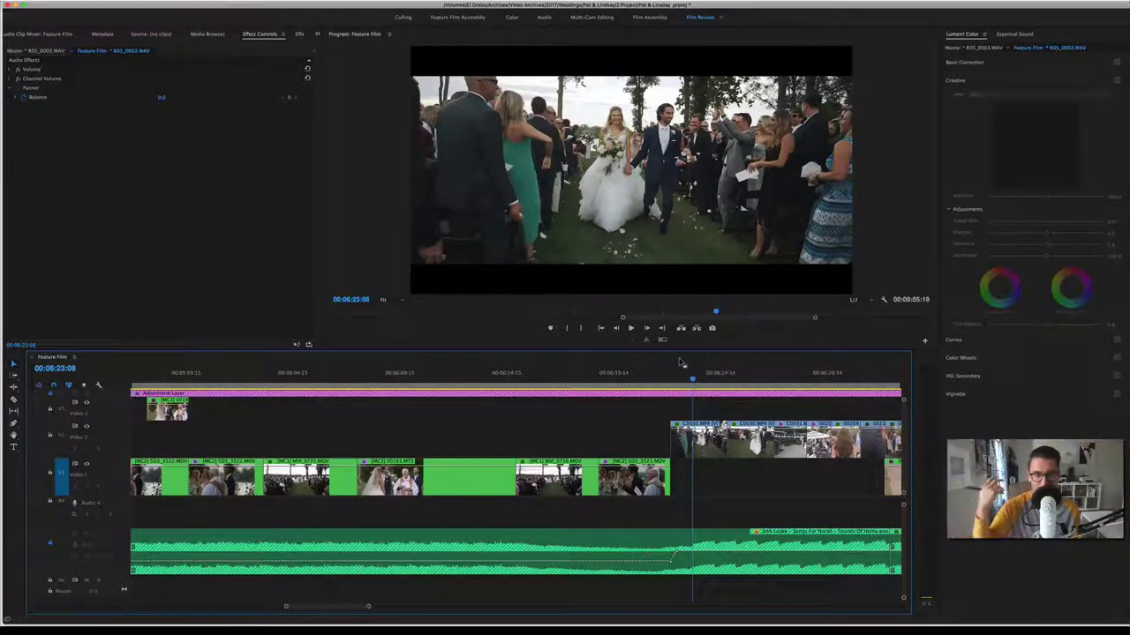
pyautogui.press('space')
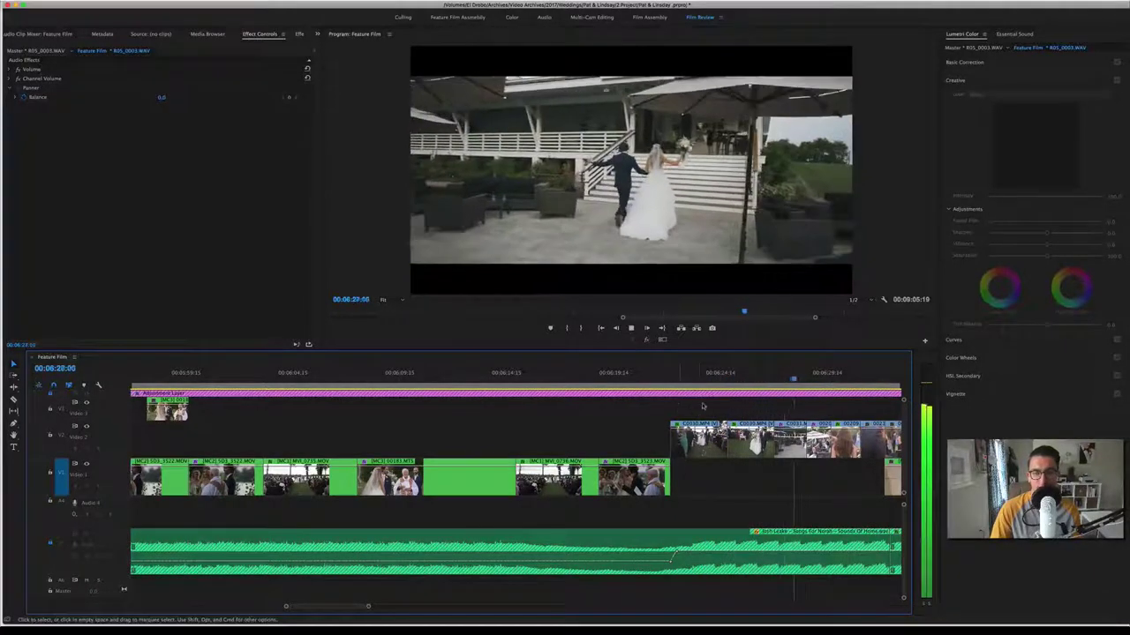
# Step: Play on past the stairs shot, stopping at 06:28:07
pyautogui.press('space')
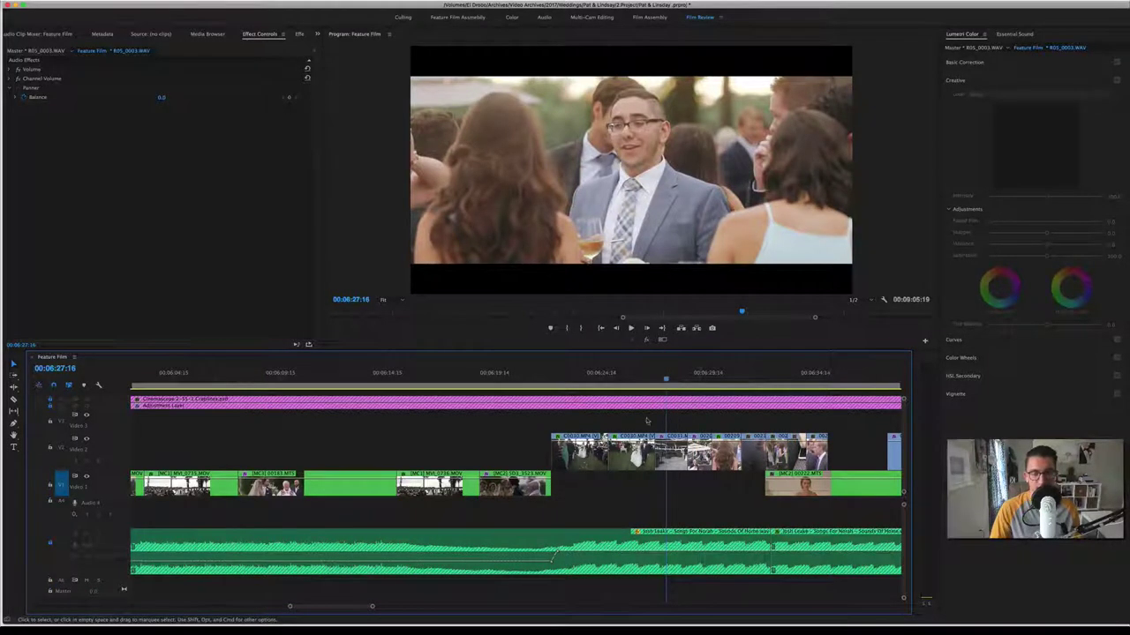
pyautogui.press('space')
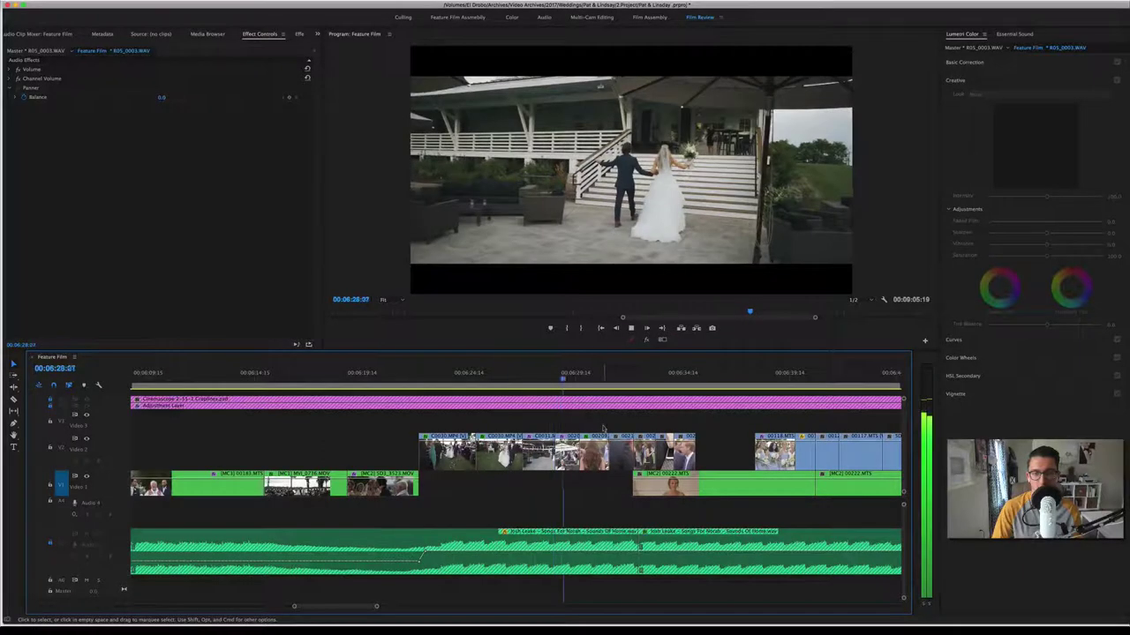
pyautogui.press('space')
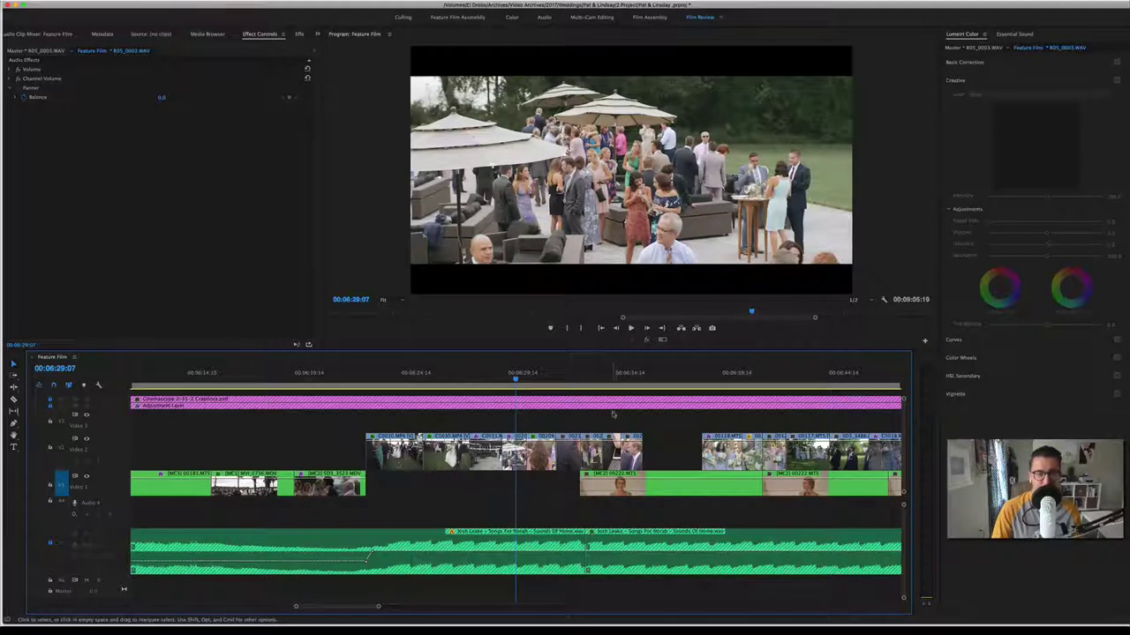
# Step: Play through the cocktail hour to the [MC2] 00222 clip and expand the tracks to show waveforms
pyautogui.press('space')
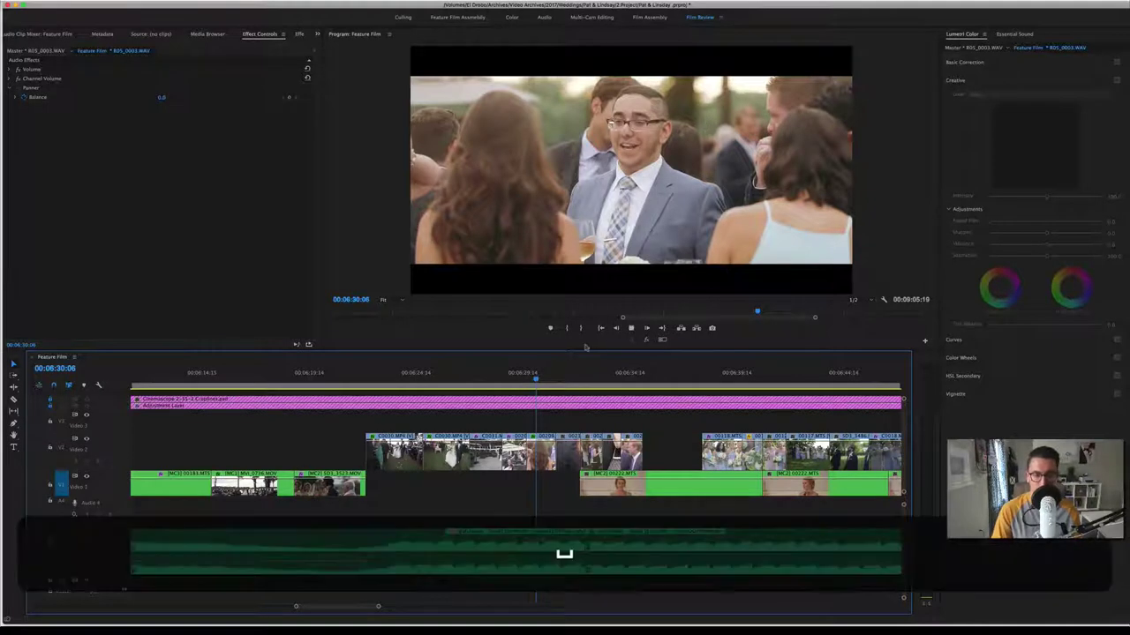
pyautogui.press('space')
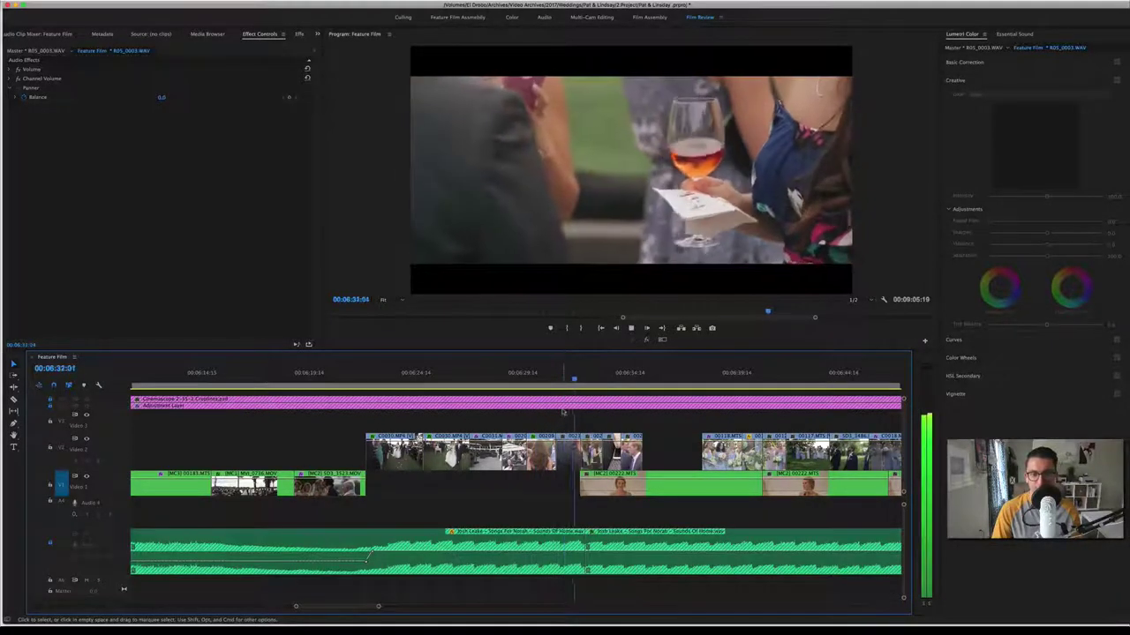
pyautogui.press('space')
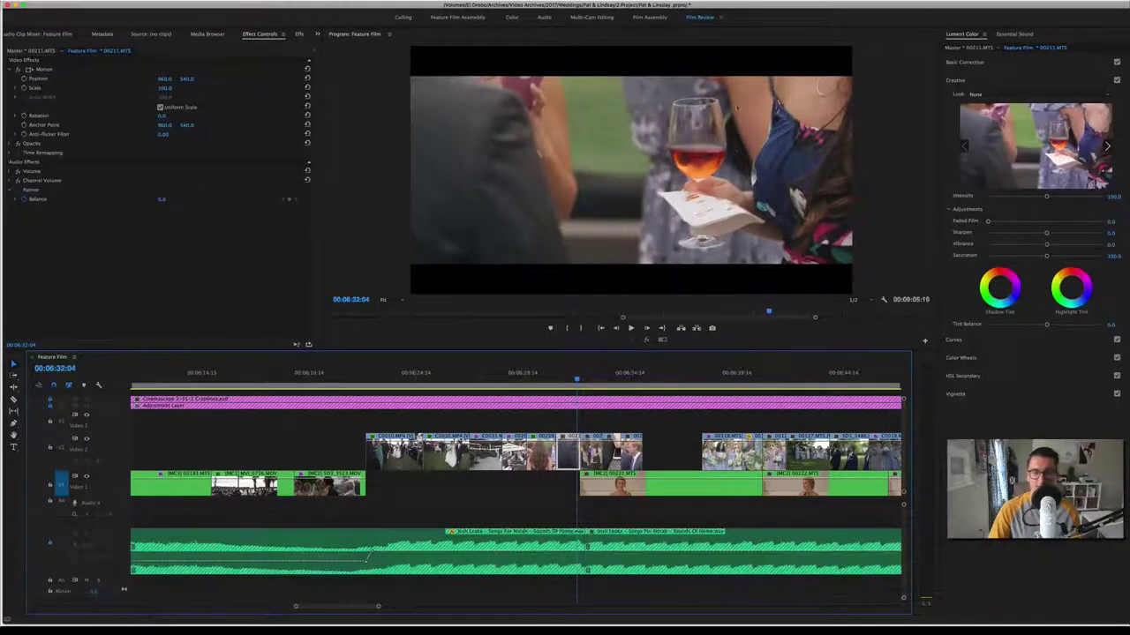
pyautogui.press('space')
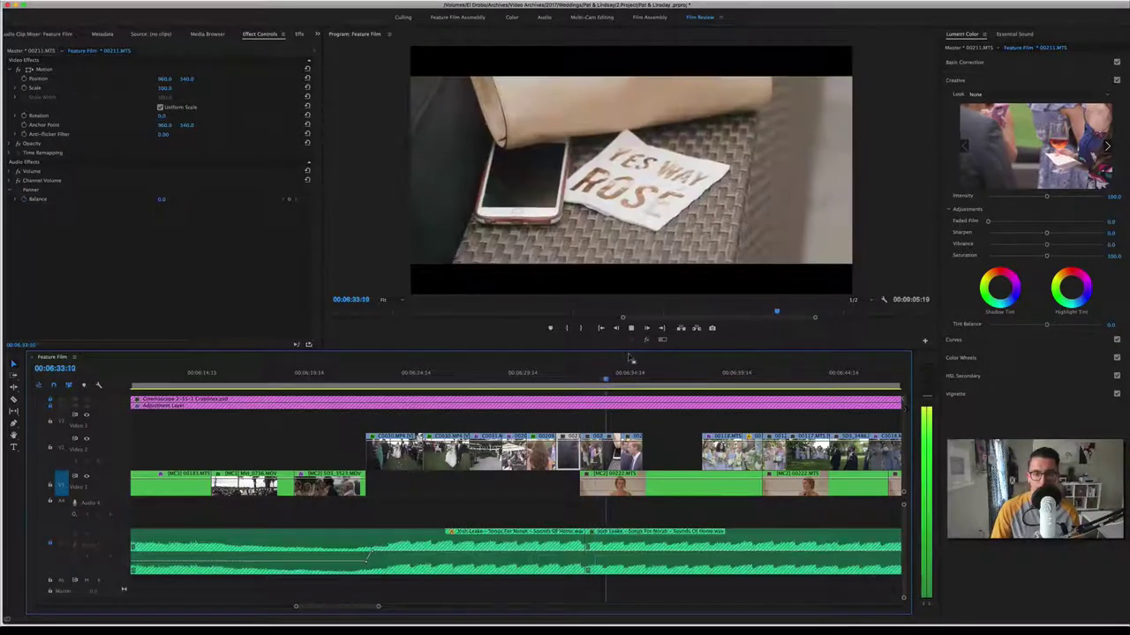
pyautogui.click(622, 483)
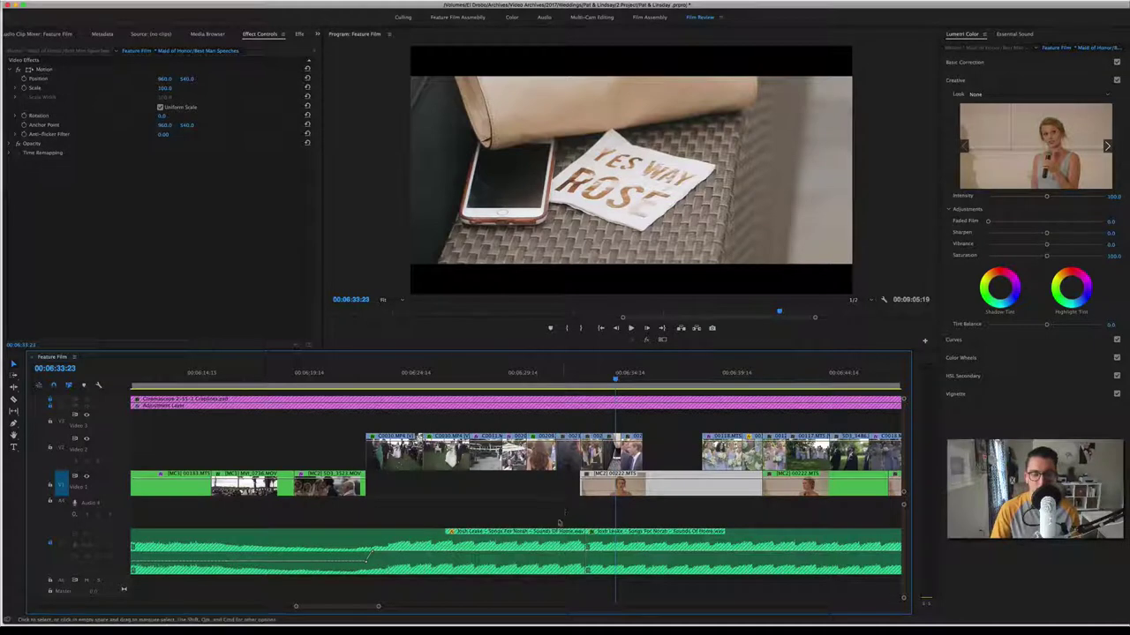
pyautogui.hotkey('shift', '=')
# Step: Play the start of the speeches and save the project
pyautogui.hscroll(2, 554, 484)
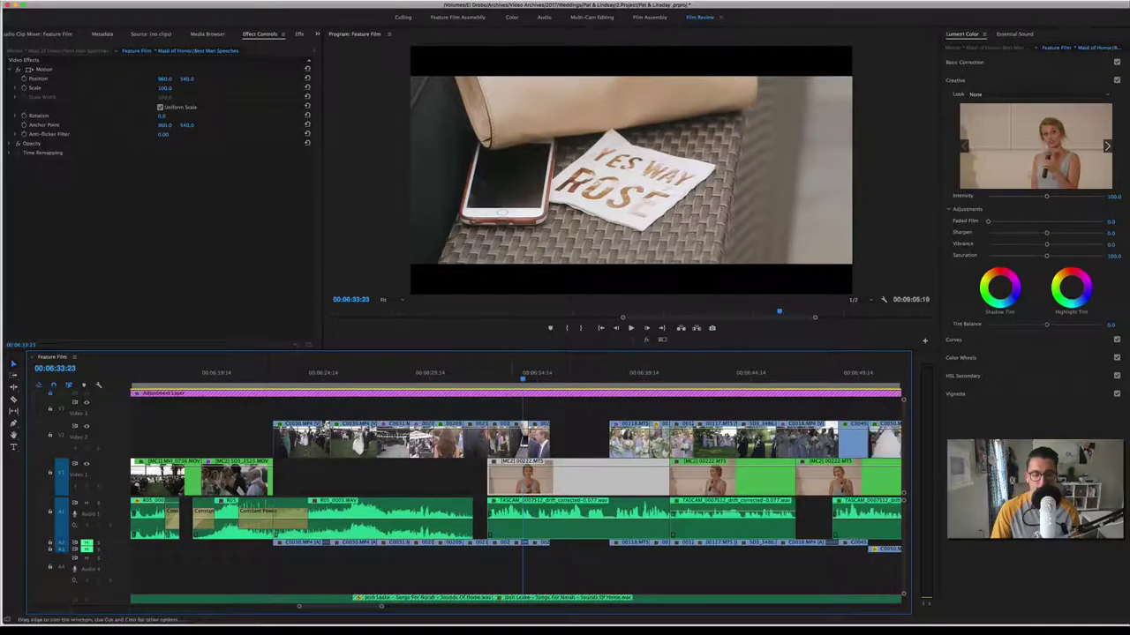
pyautogui.hscroll(3, 582, 403)
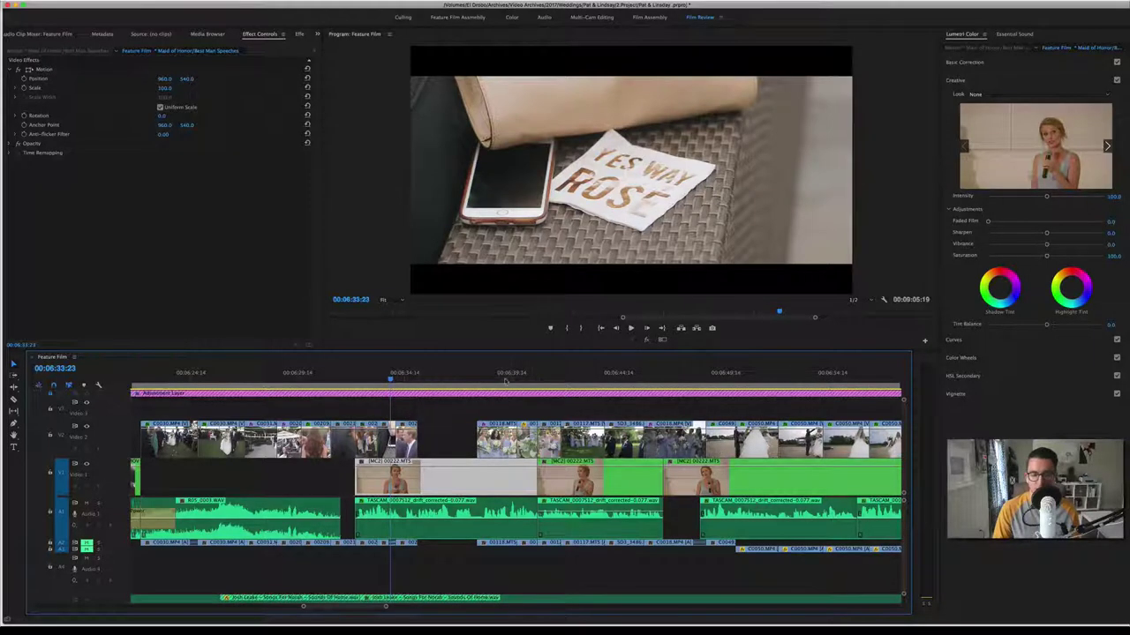
pyautogui.press('space')
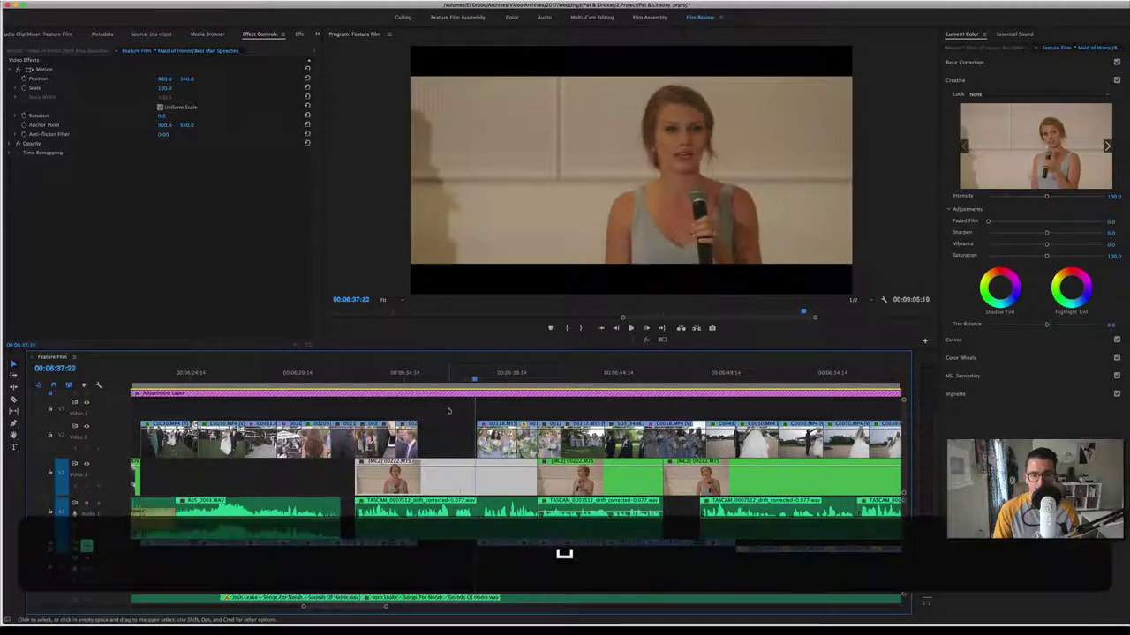
pyautogui.press('super+s')
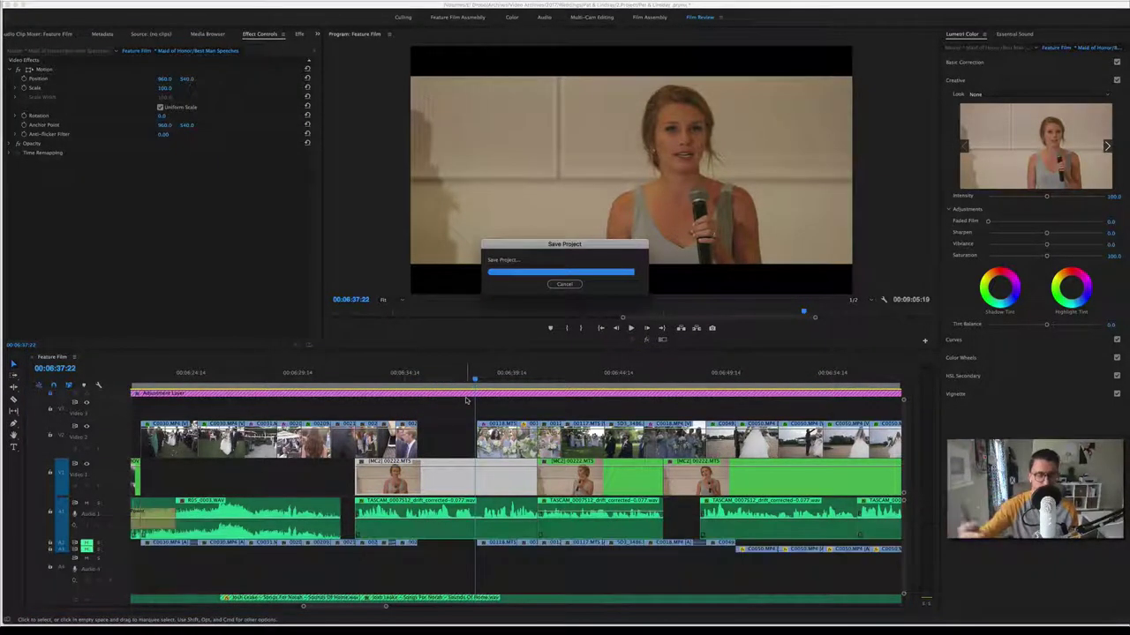
# Step: Play on past the bouquet close-up and bridesmaids, stopping on the groomsmen at 06:45:01
pyautogui.press('space')
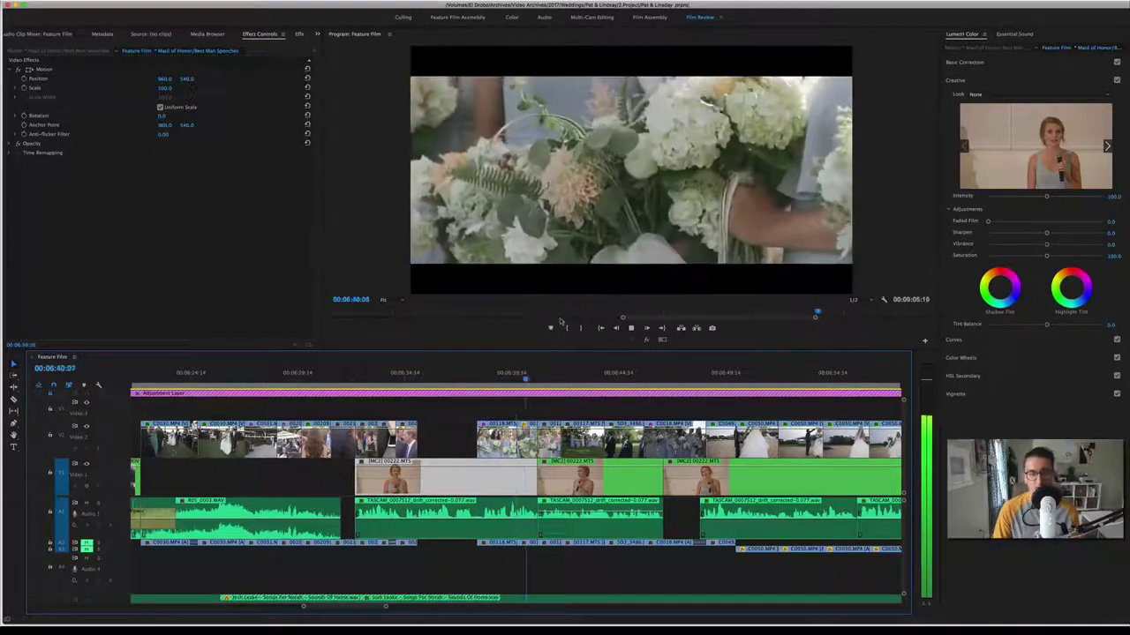
pyautogui.press('space')
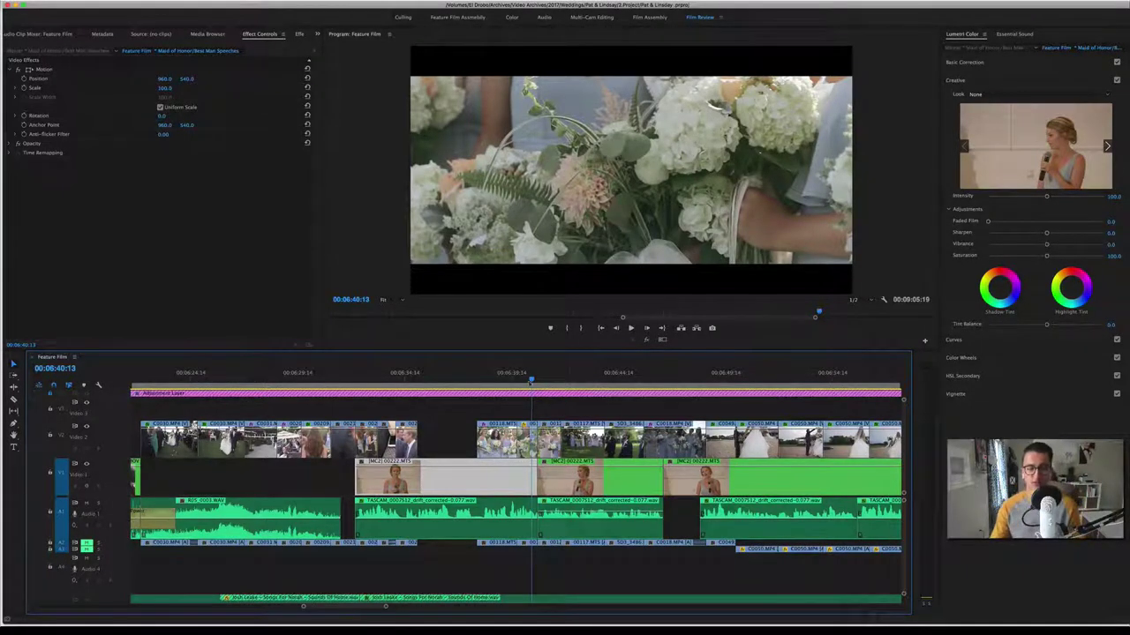
pyautogui.press('space')
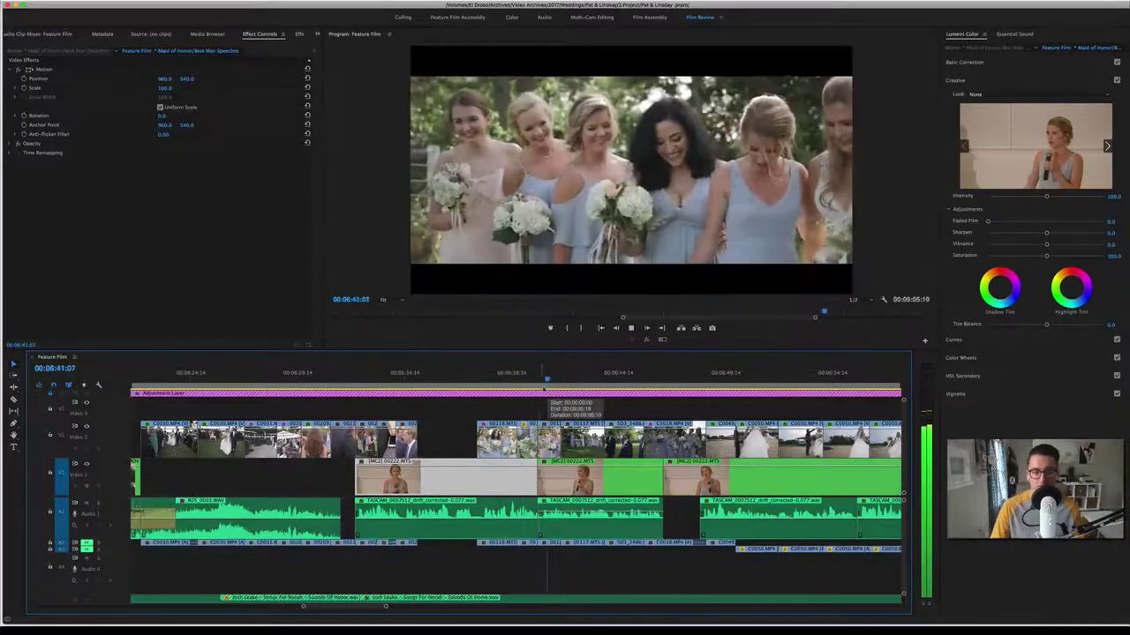
pyautogui.press('space')
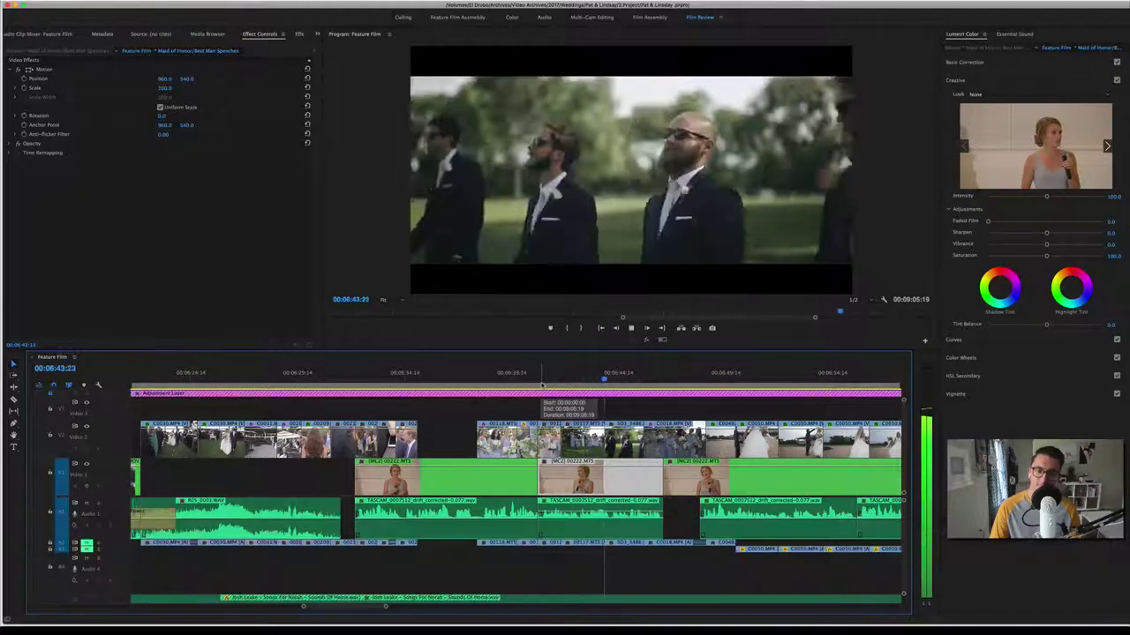
pyautogui.press('space')
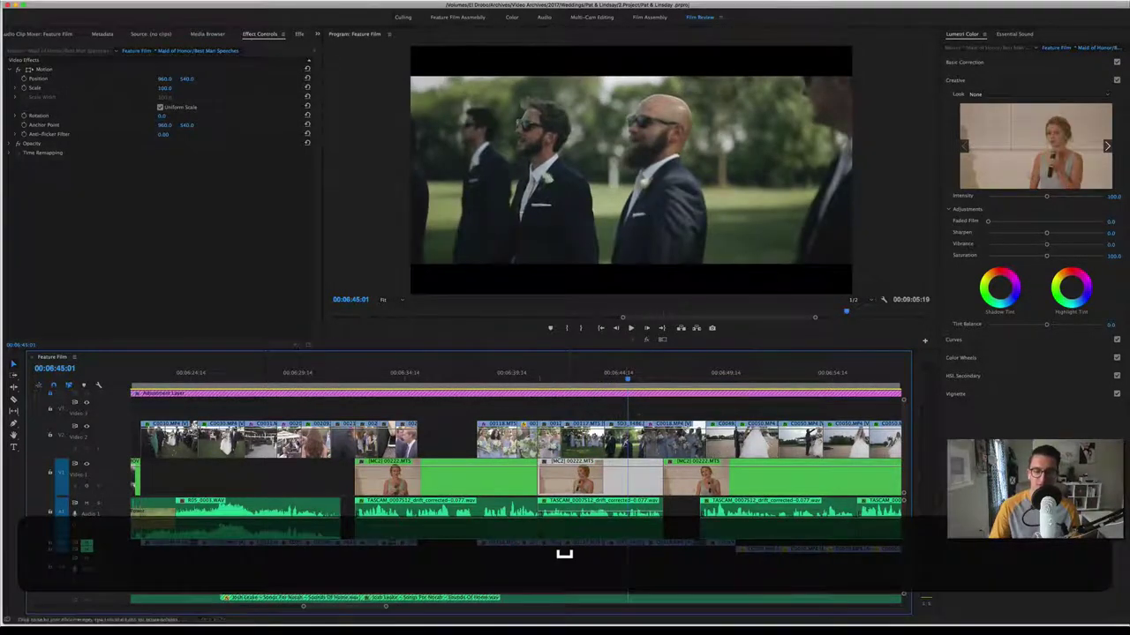
# Step: Select the SD3_3486 groomsmen clip and play on to the couple walking toward the house at 06:49:04
pyautogui.click(636, 424)
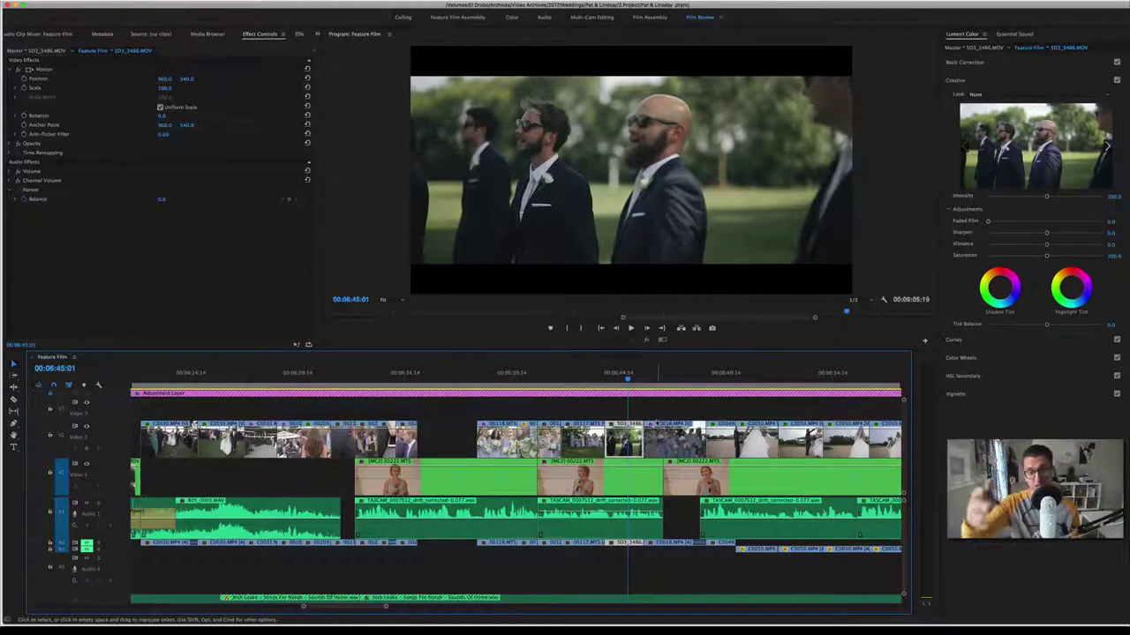
pyautogui.press('space')
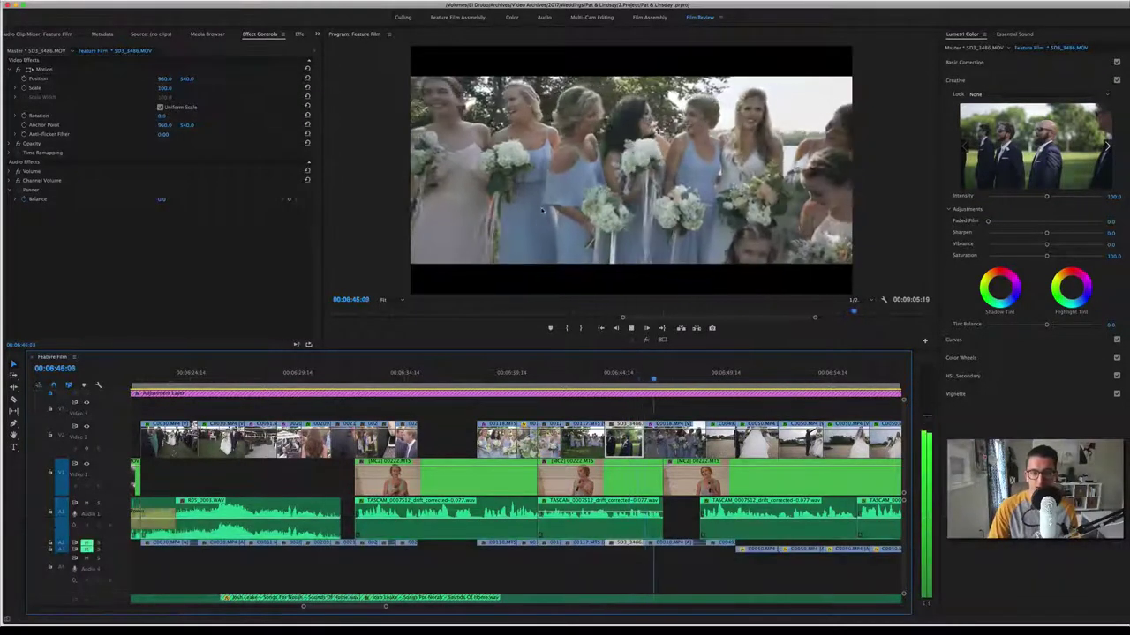
pyautogui.press('space')
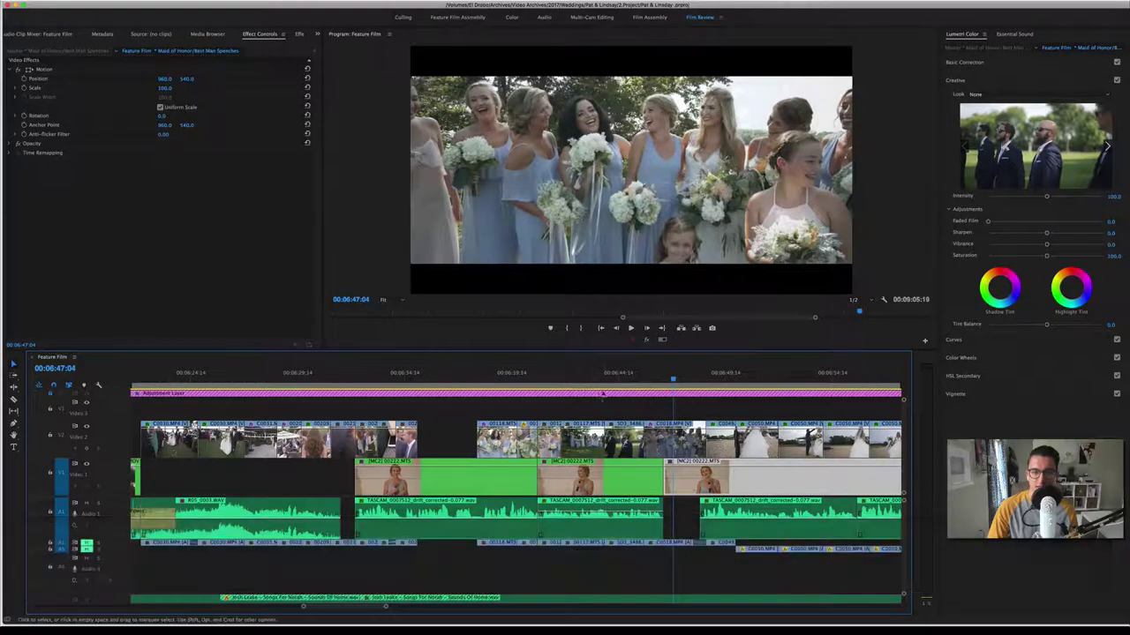
pyautogui.scroll(-5, 594, 401)
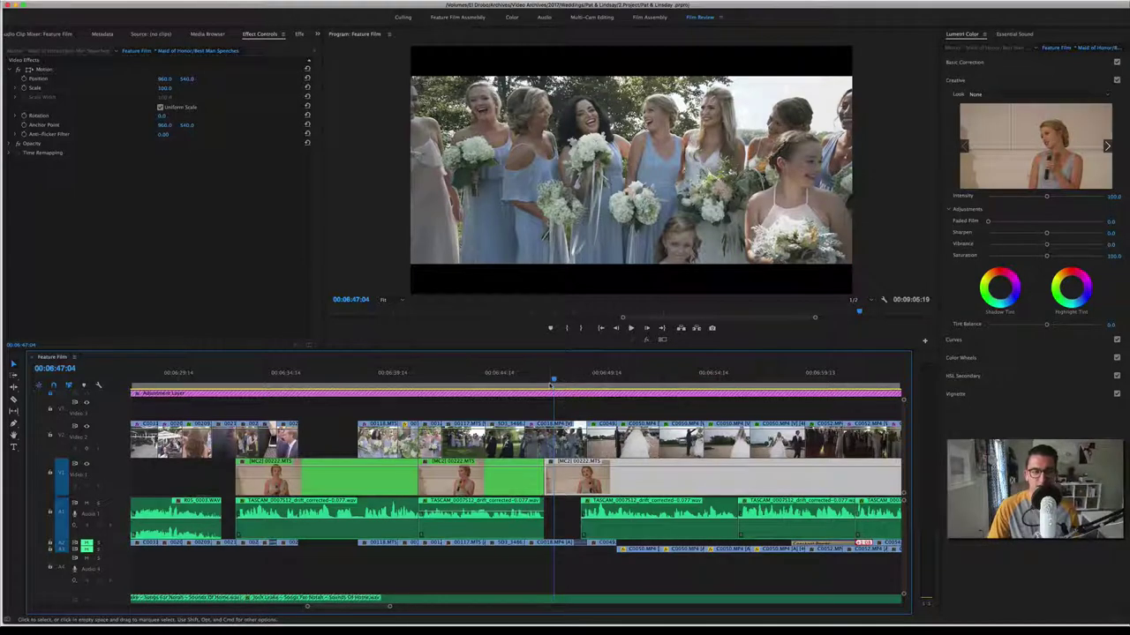
pyautogui.press('space')
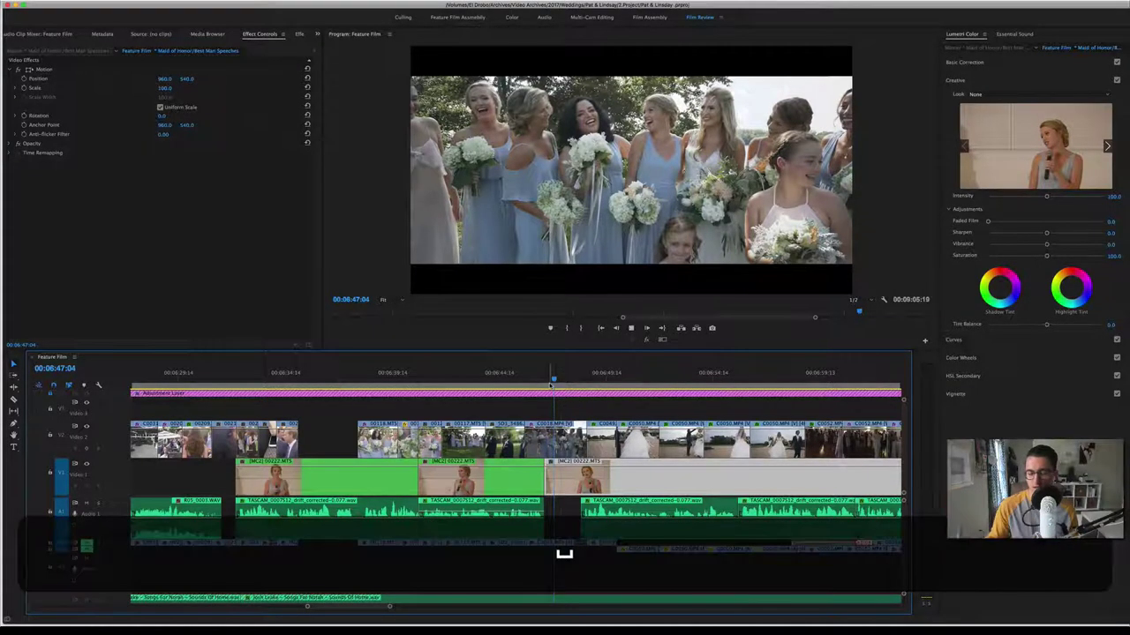
pyautogui.press('space')
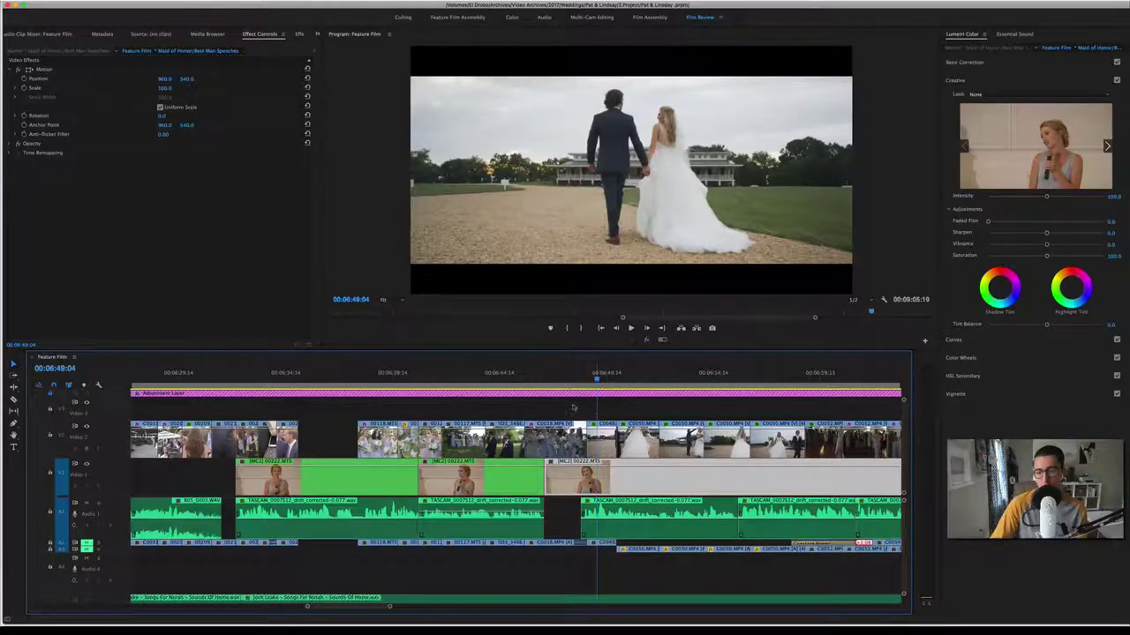
# Step: Play the couple's walk footage to the posing shot, then play on toward the reception entrance
pyautogui.scroll(-3, 543, 409)
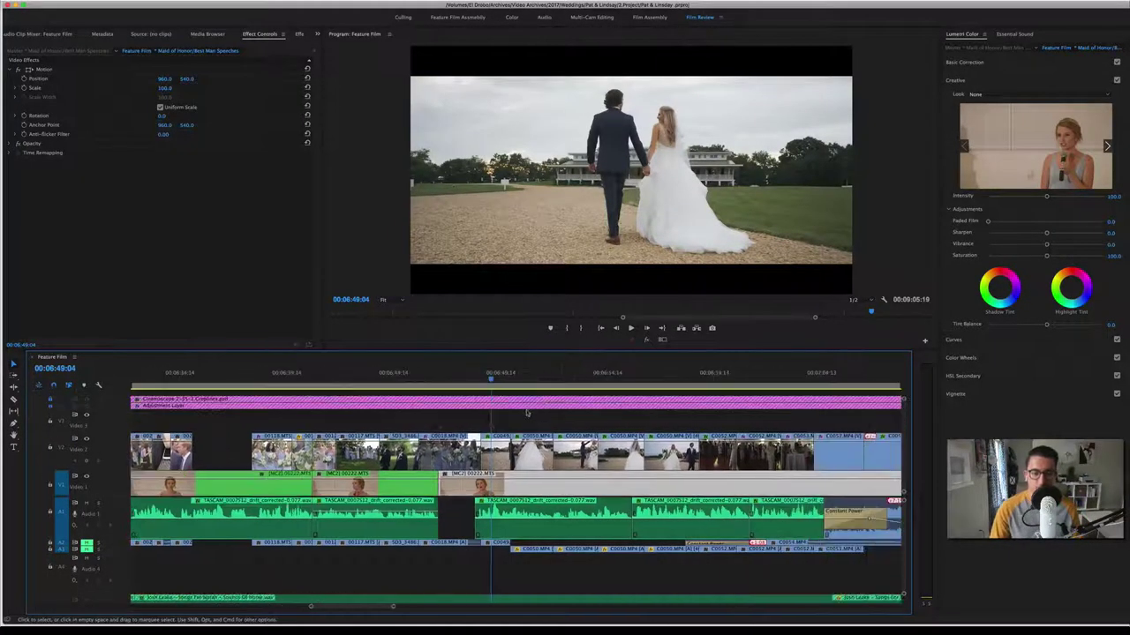
pyautogui.scroll(-1, 528, 413)
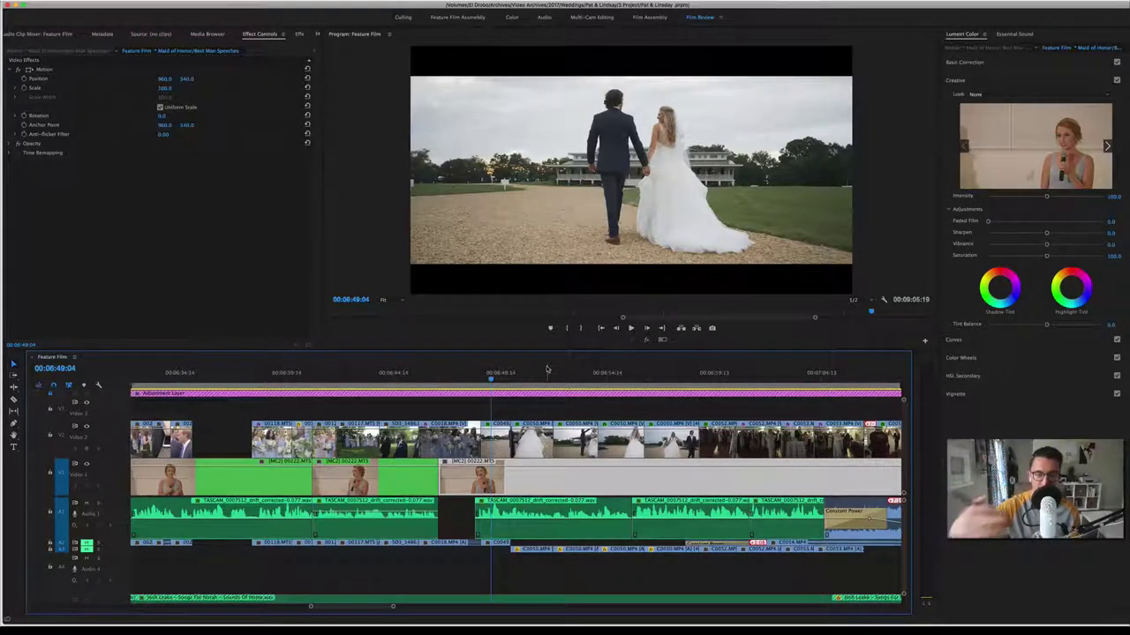
pyautogui.press('space')
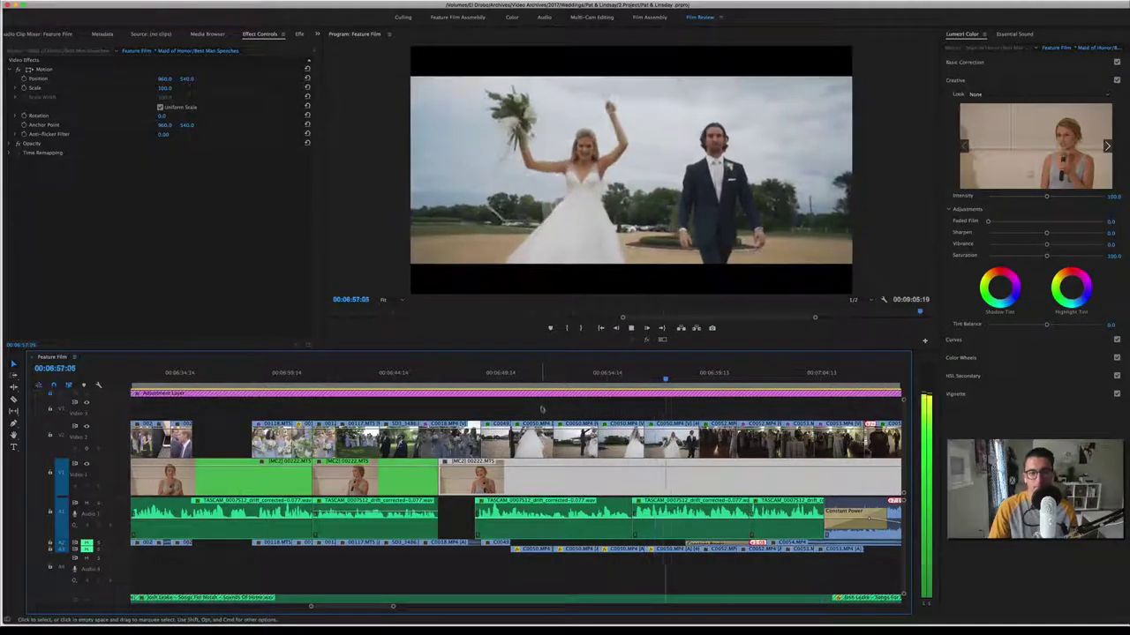
pyautogui.press('space')
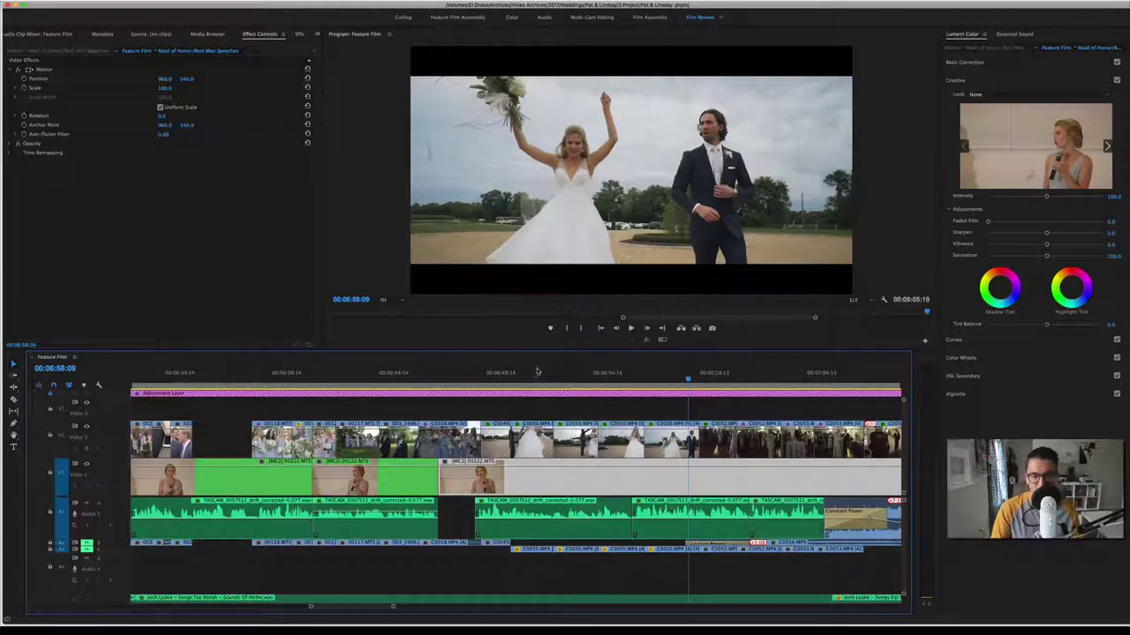
pyautogui.hscroll(3, 564, 388)
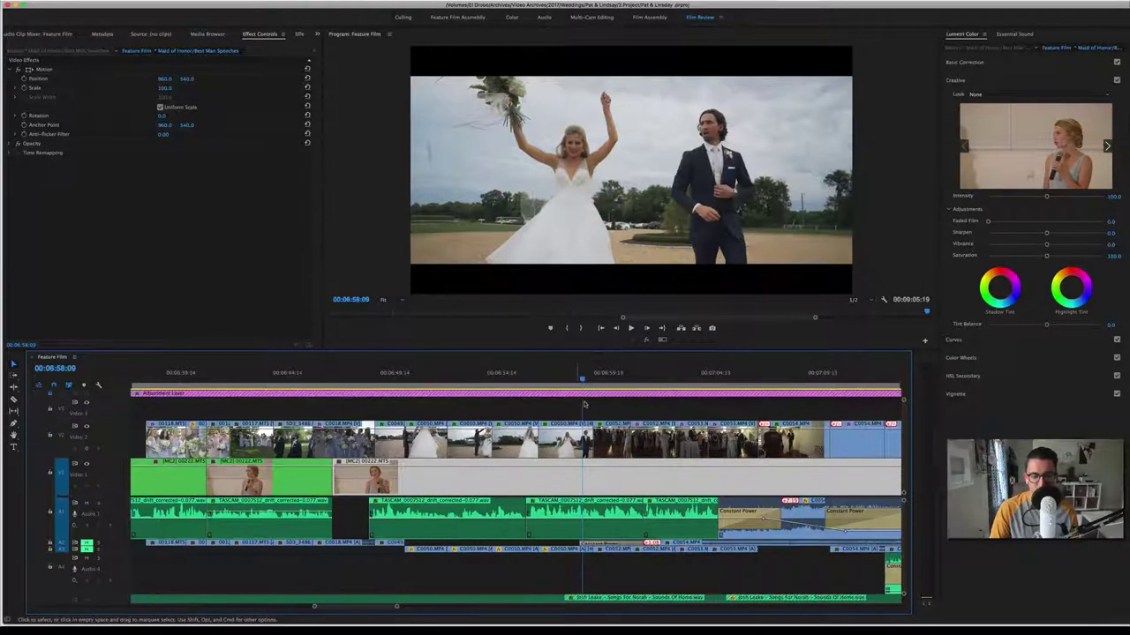
pyautogui.hscroll(2, 590, 403)
pyautogui.press('space')
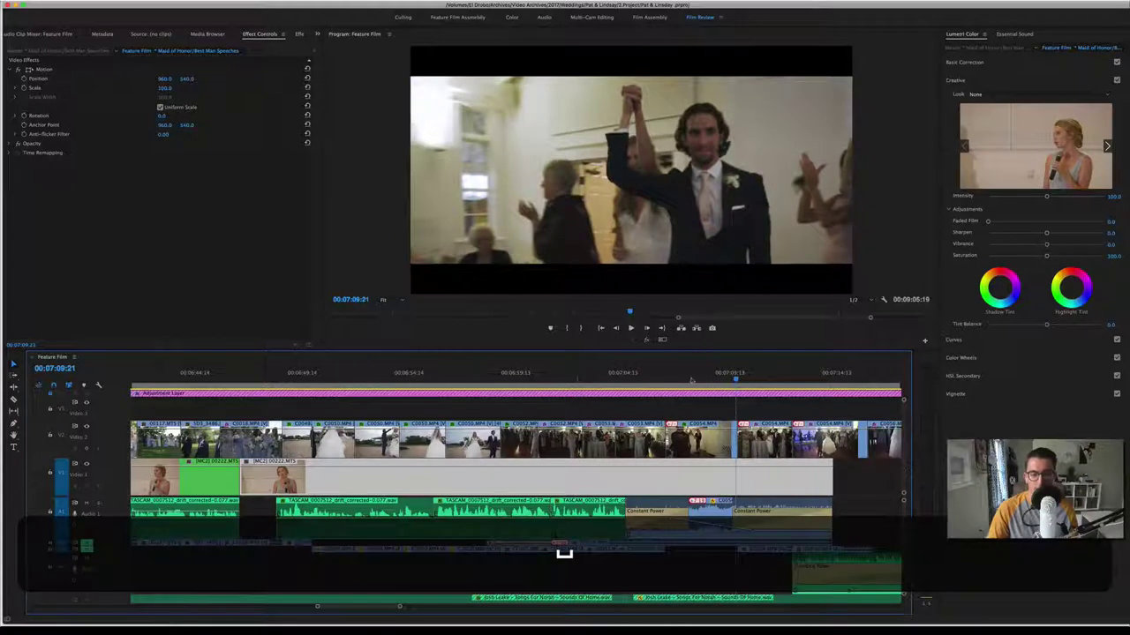
# Step: Stop at the reception entrance, move the playhead back to the entrance start, and save the project
pyautogui.press('space')
pyautogui.click(644, 378)
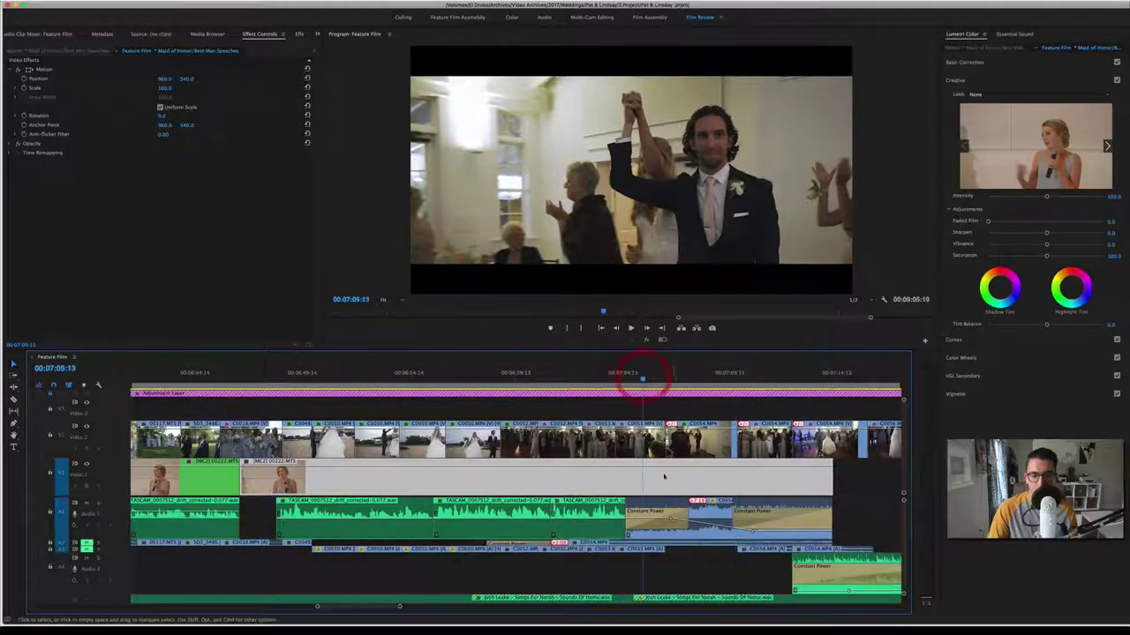
pyautogui.click(601, 379)
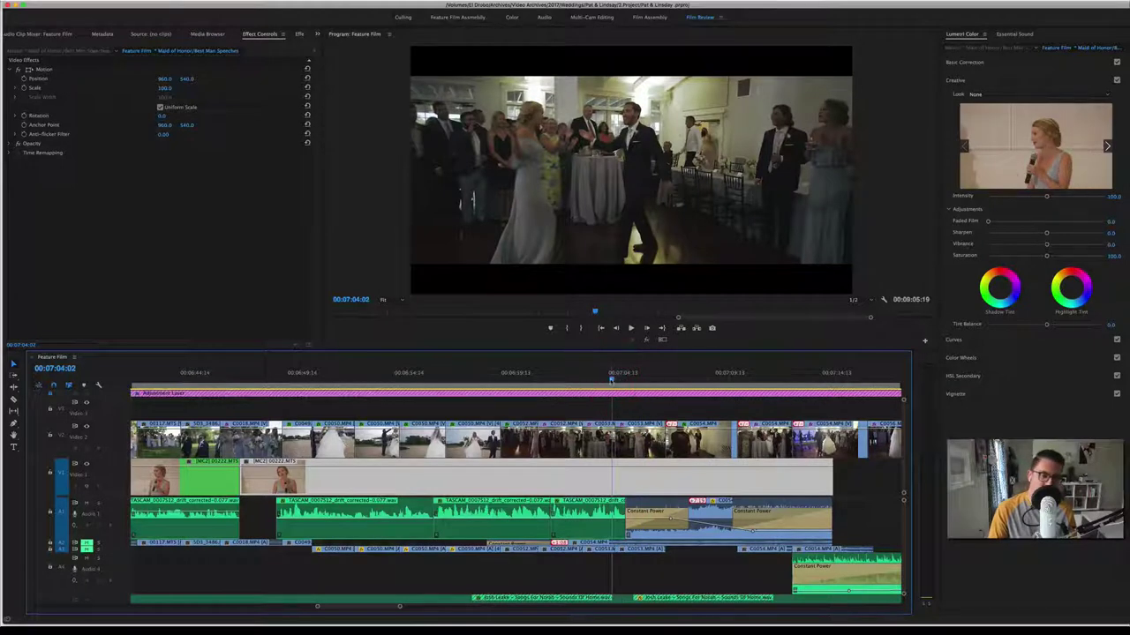
pyautogui.click(623, 380)
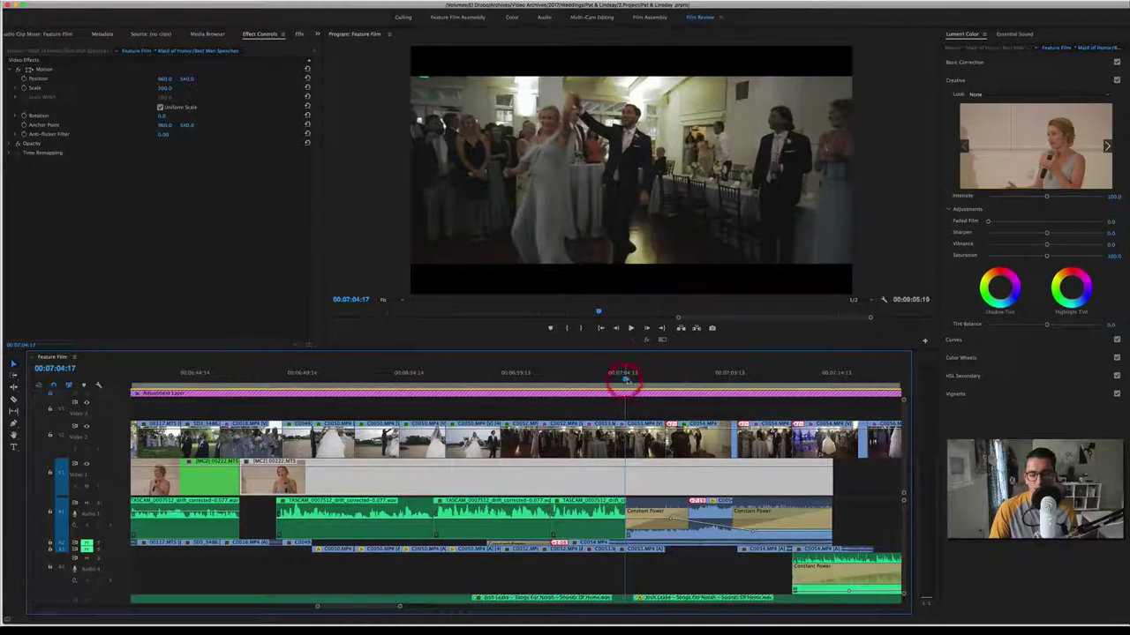
pyautogui.press('super+s')
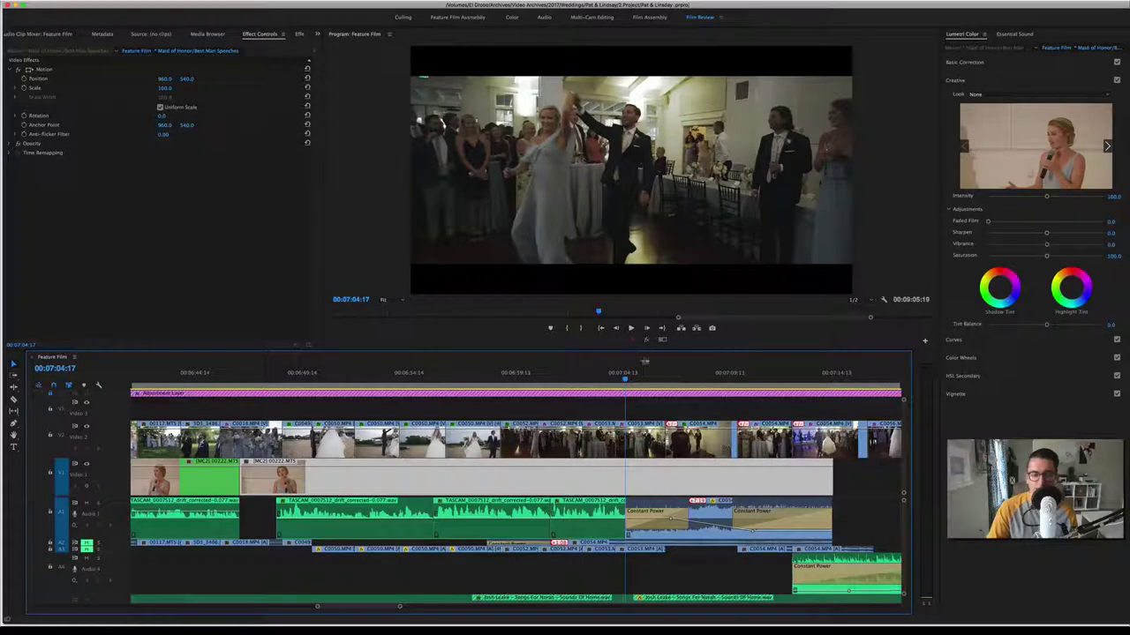
# Step: Replay the couple's grand entrance from about 00:07:04
pyautogui.press('space')
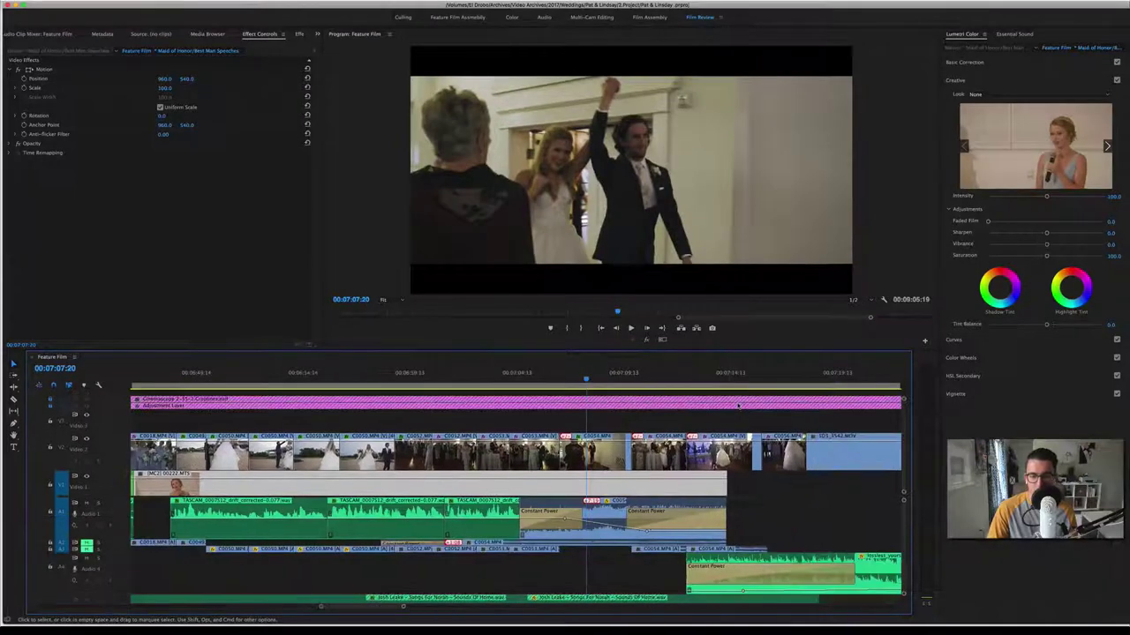
pyautogui.scroll(-1, 738, 405)
pyautogui.hscroll(2, 618, 397)
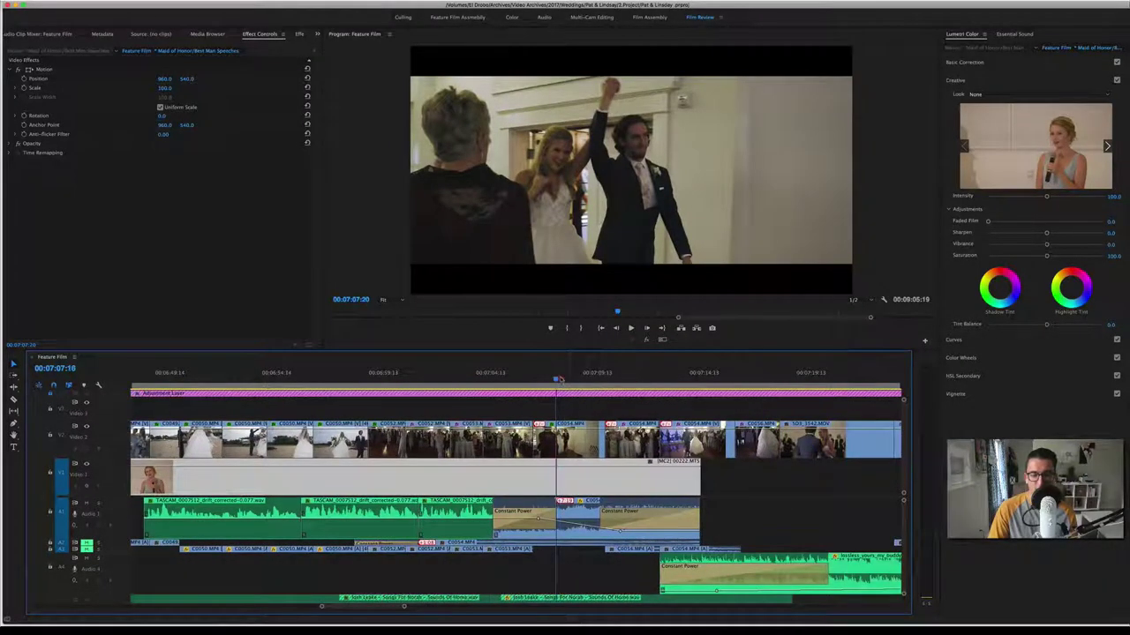
# Step: Set the C0054.MP4 clip's Scale to 150, then check a later frame
pyautogui.click(555, 380)
pyautogui.click(572, 432)
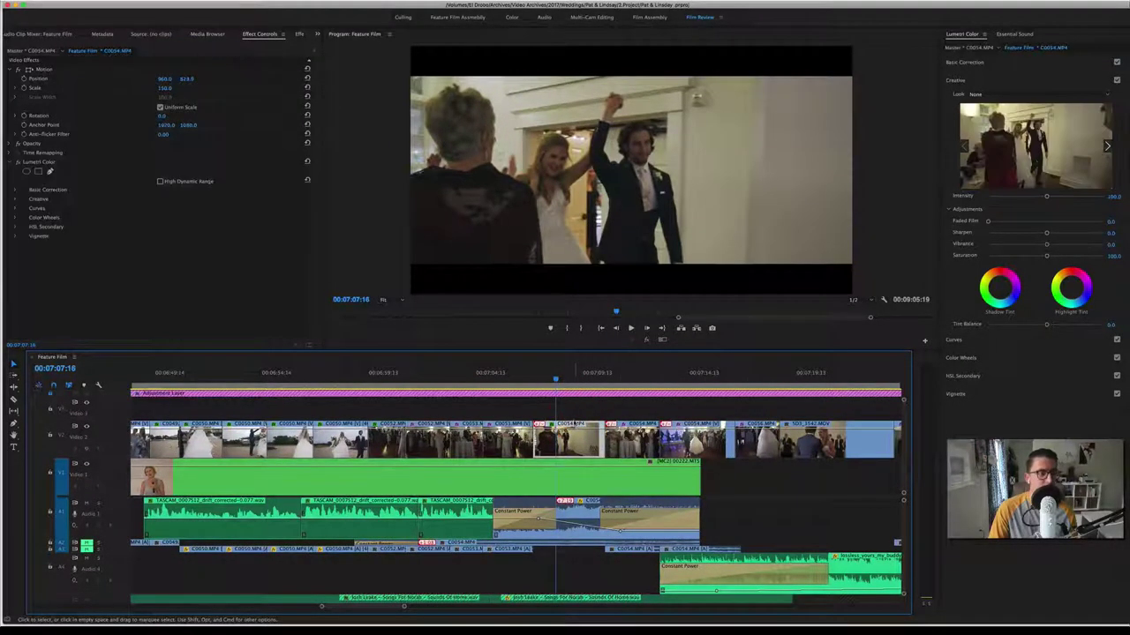
pyautogui.click(164, 88)
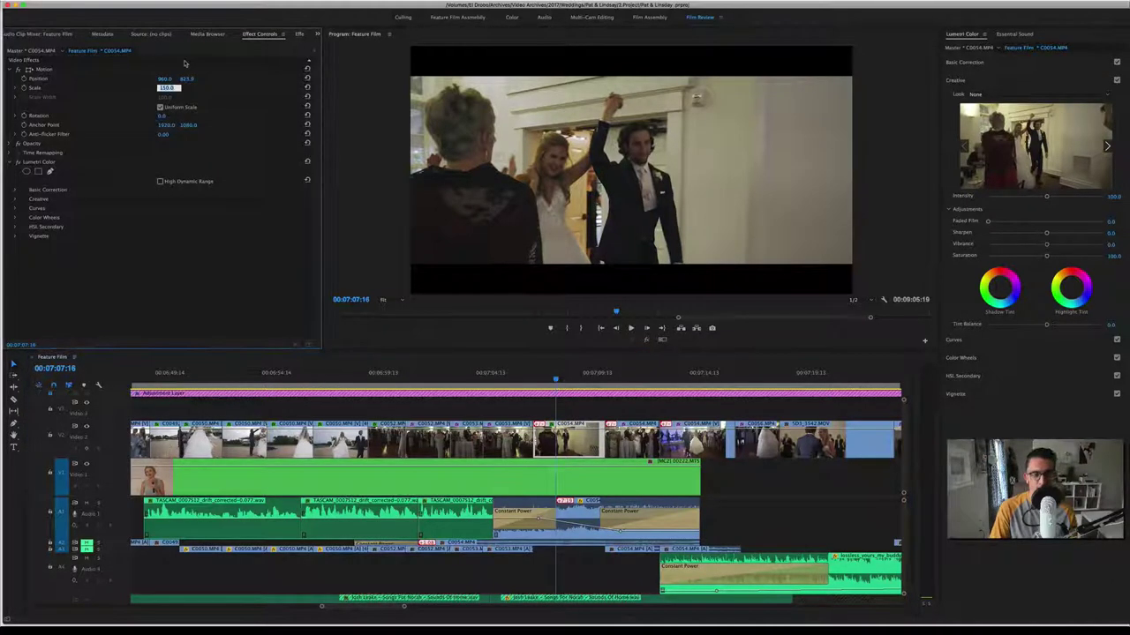
pyautogui.write('100')
pyautogui.press('Return')
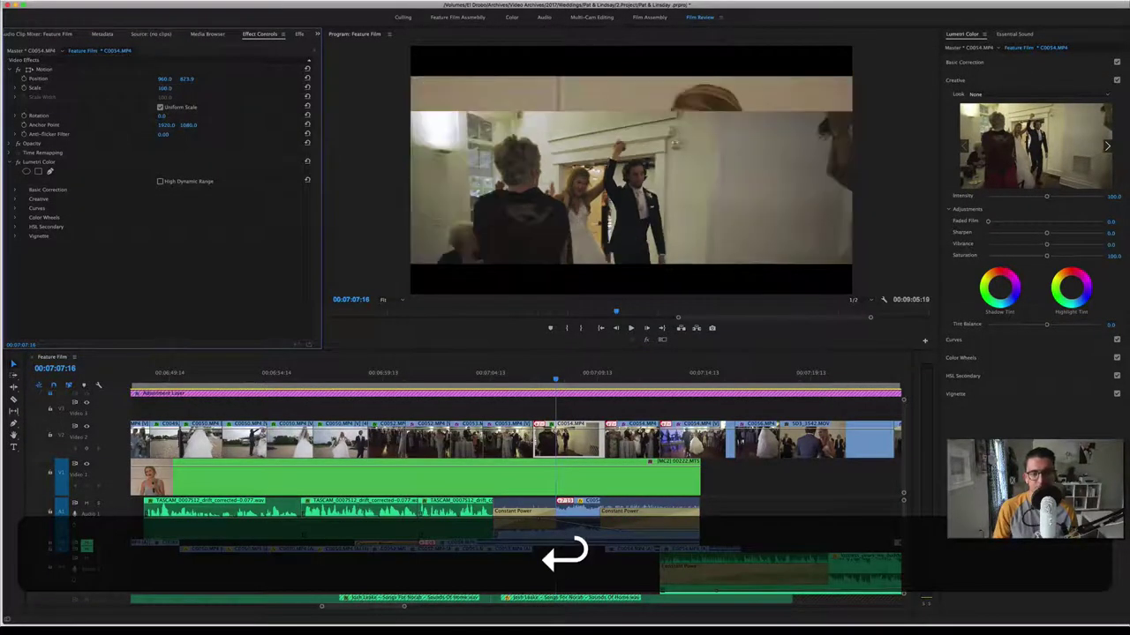
pyautogui.write('150')
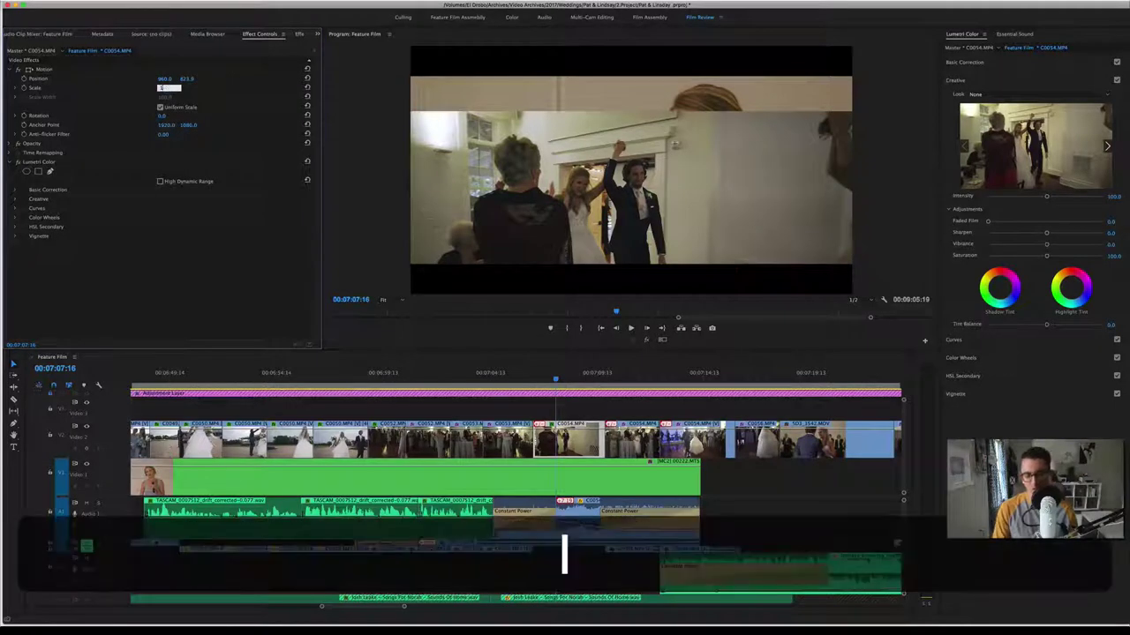
pyautogui.press('Return')
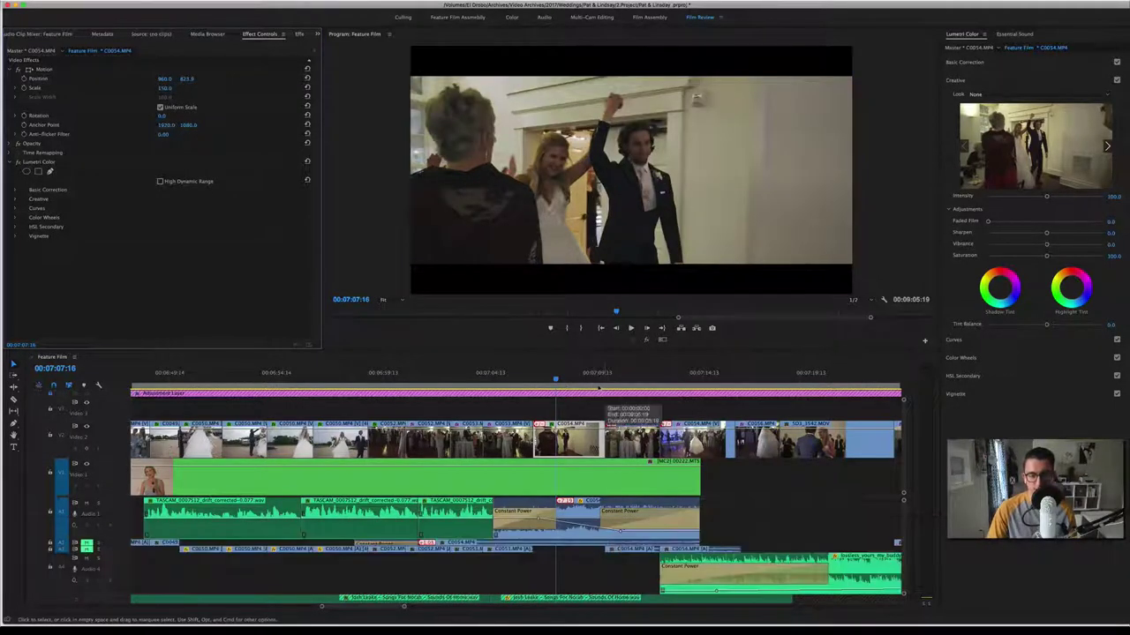
pyautogui.click(616, 385)
pyautogui.press('Right')
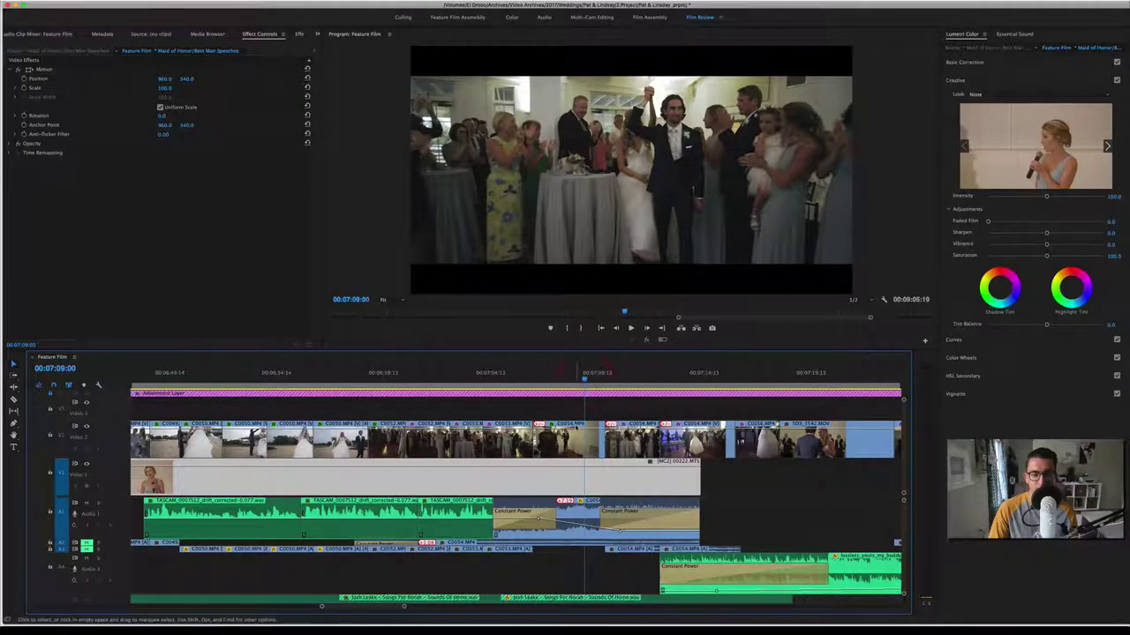
# Step: Step back a frame and play the entrance in short bursts, stopping at 00:07:14:20 as the first dance begins
pyautogui.press('Left')
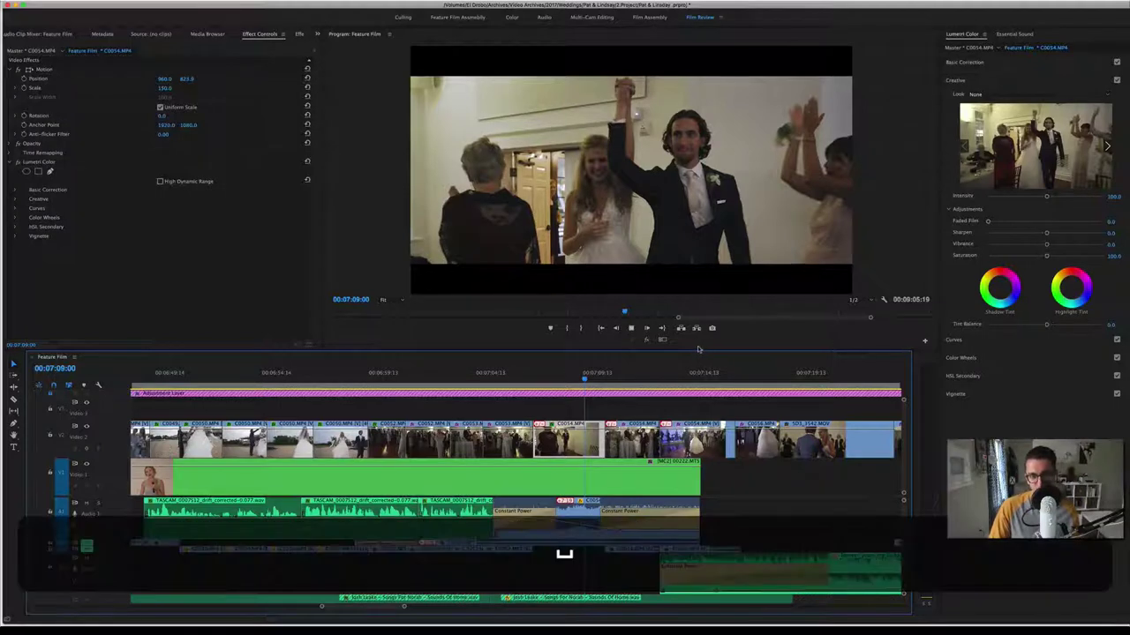
pyautogui.press('space')
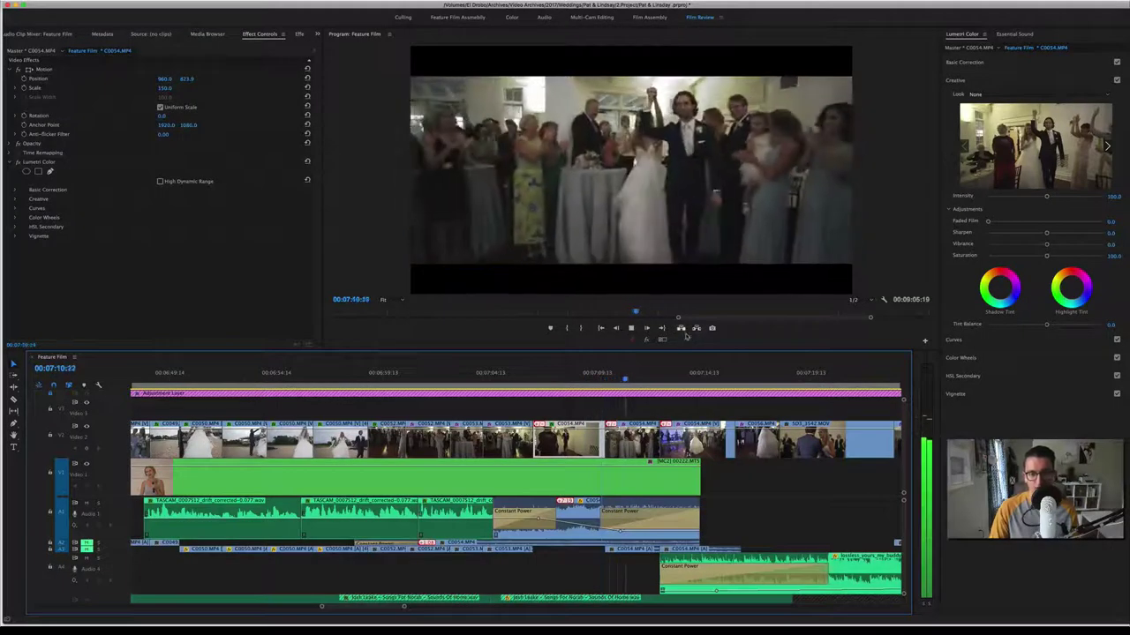
pyautogui.press('space')
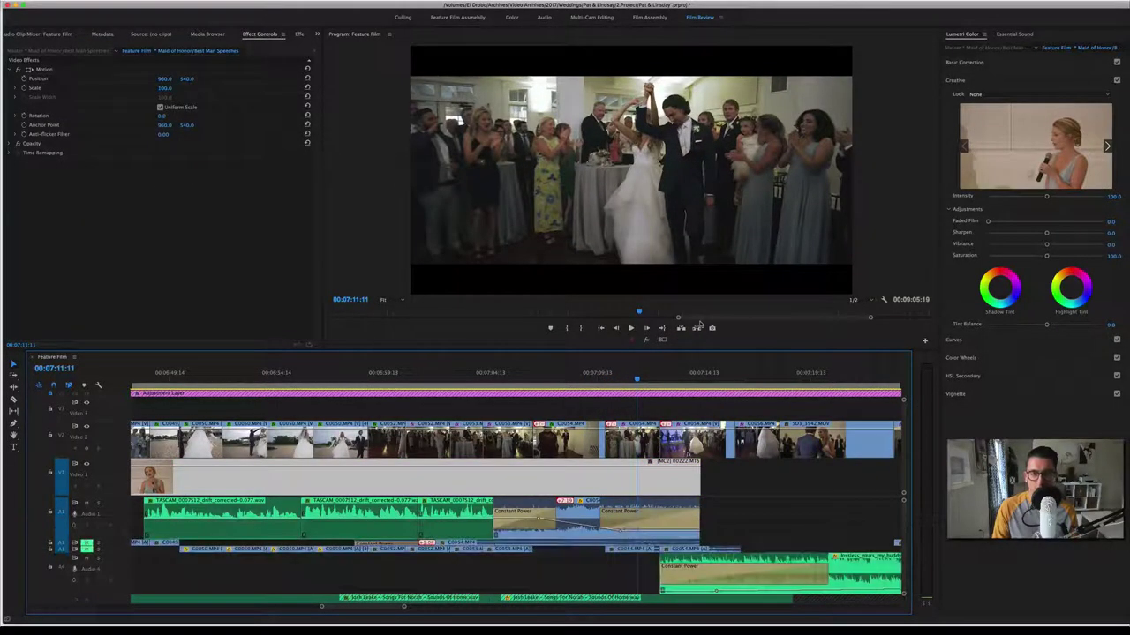
pyautogui.press('space')
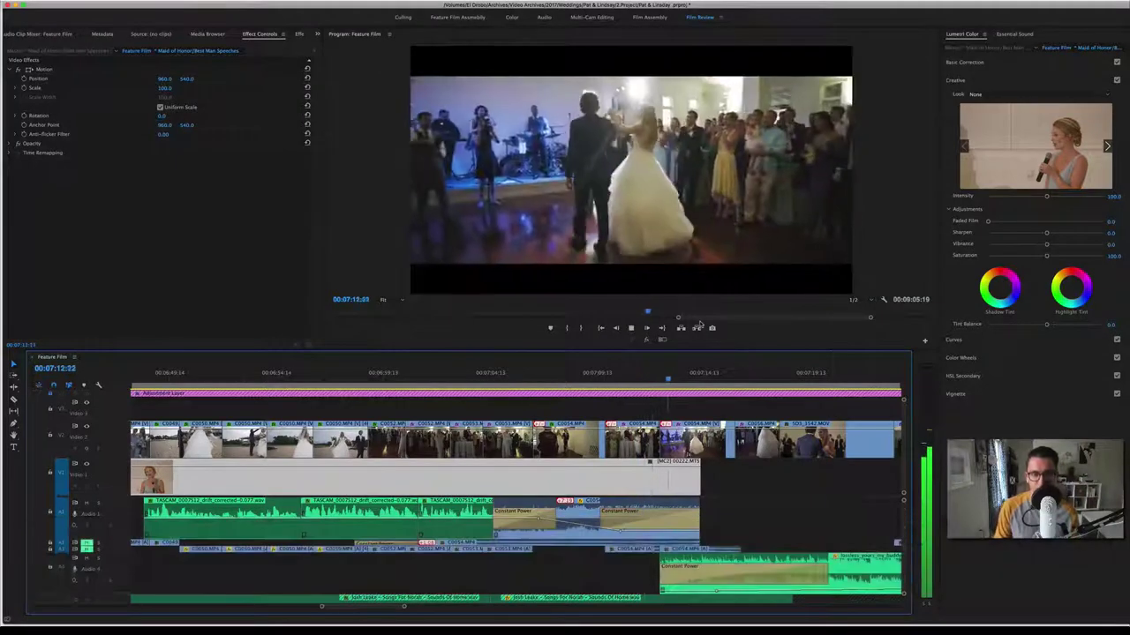
pyautogui.press('space')
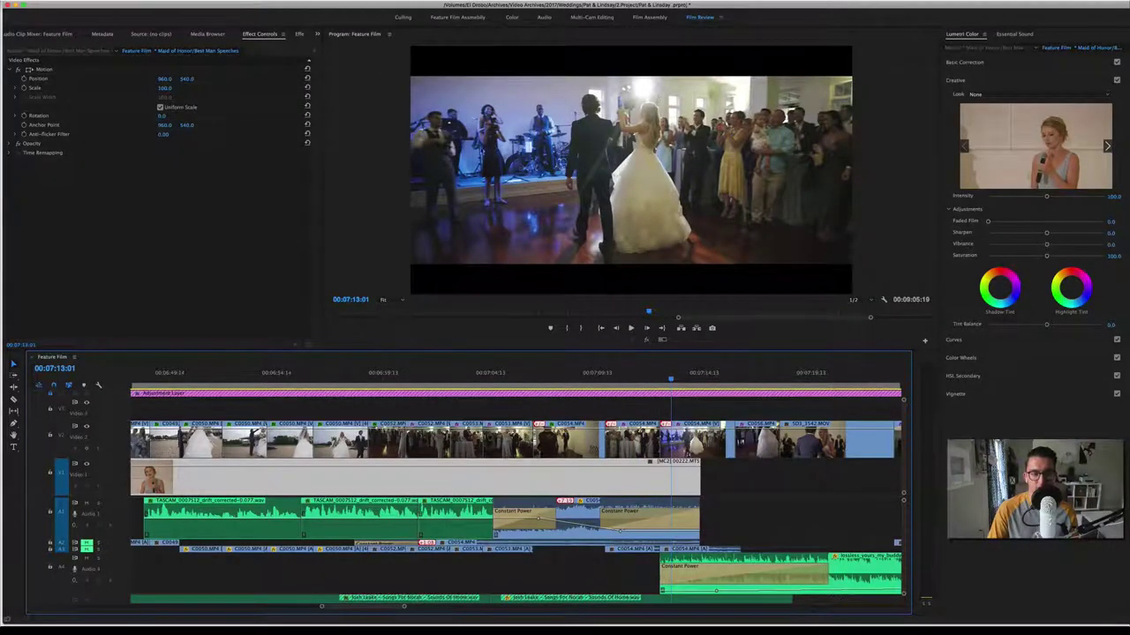
pyautogui.press('space')
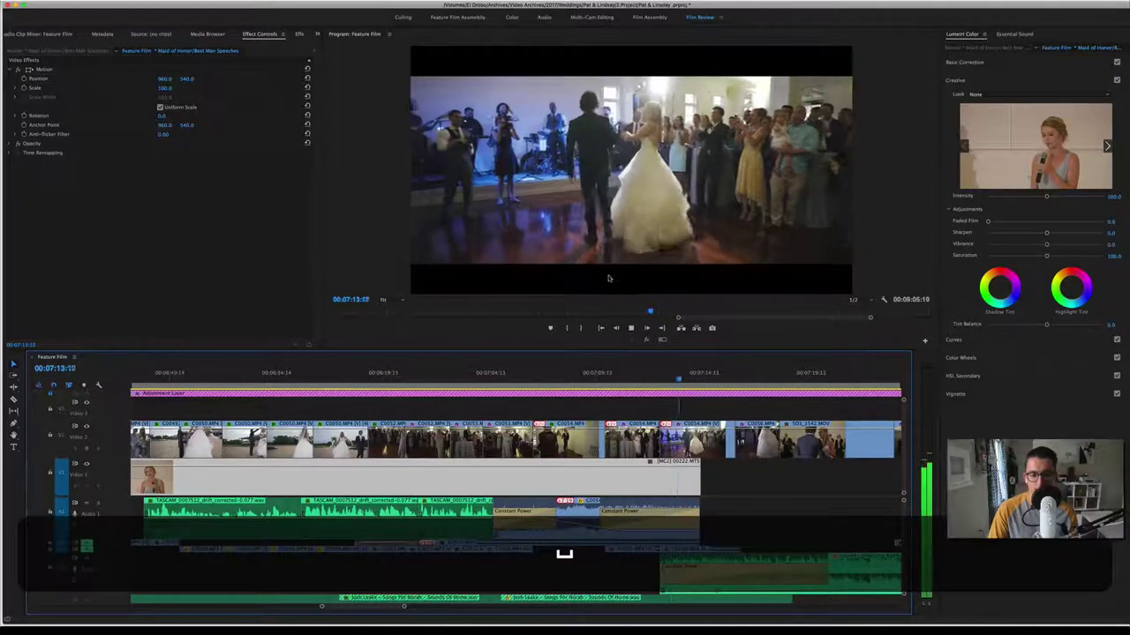
pyautogui.press('space')
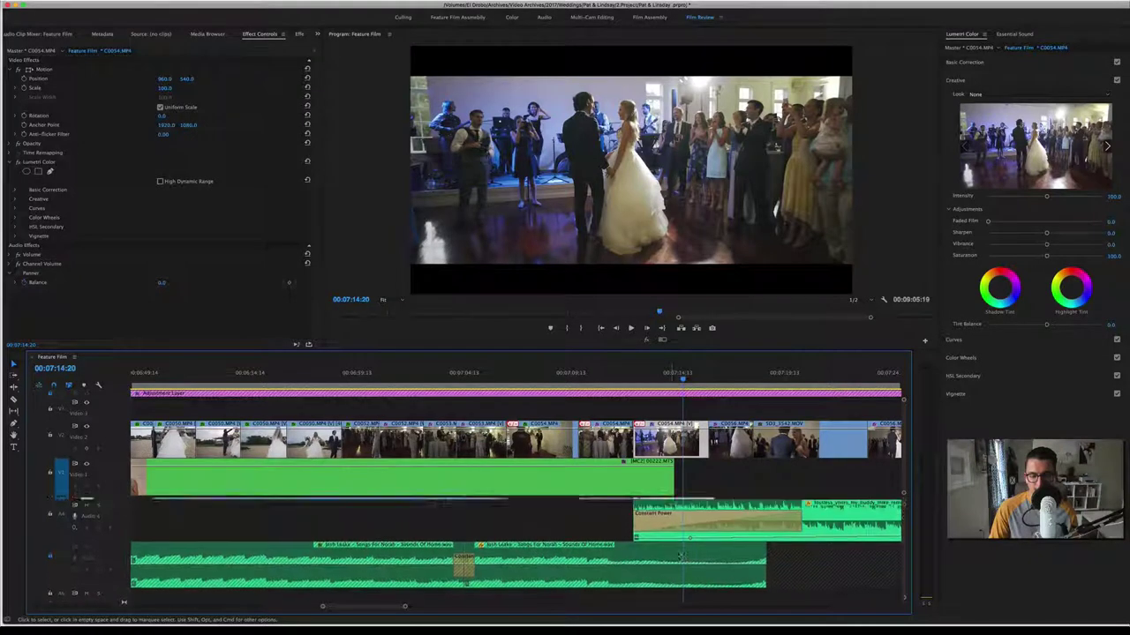
# Step: Play on from the entrance into the first dance, then stop
pyautogui.scroll(5, 671, 541)
pyautogui.hscroll(1, 673, 547)
pyautogui.scroll(-3, 672, 547)
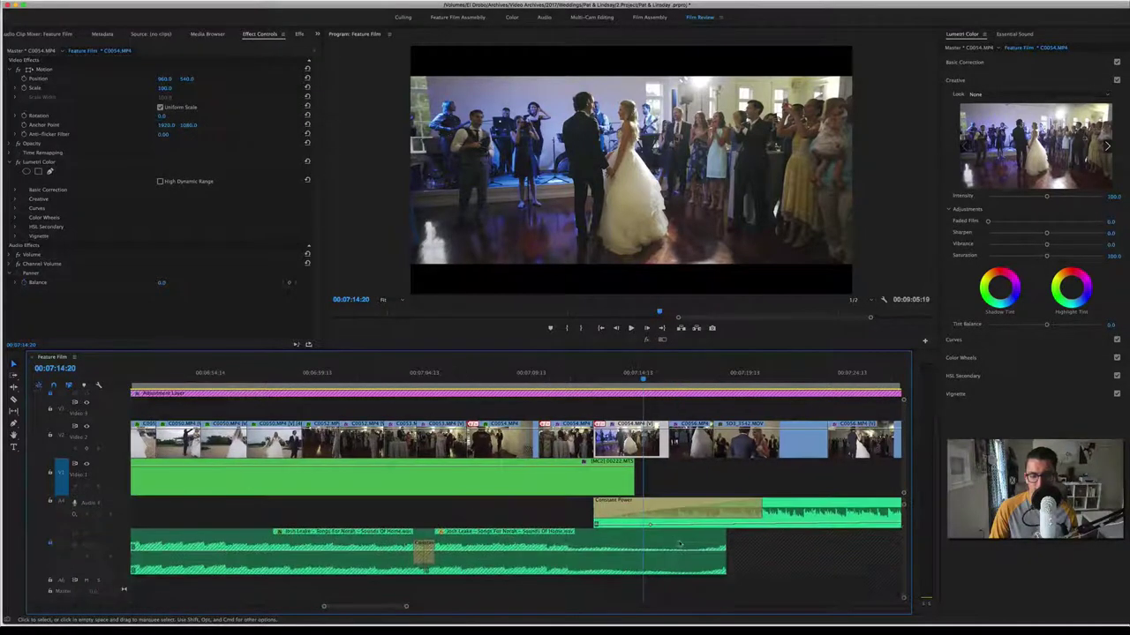
pyautogui.hscroll(2, 673, 547)
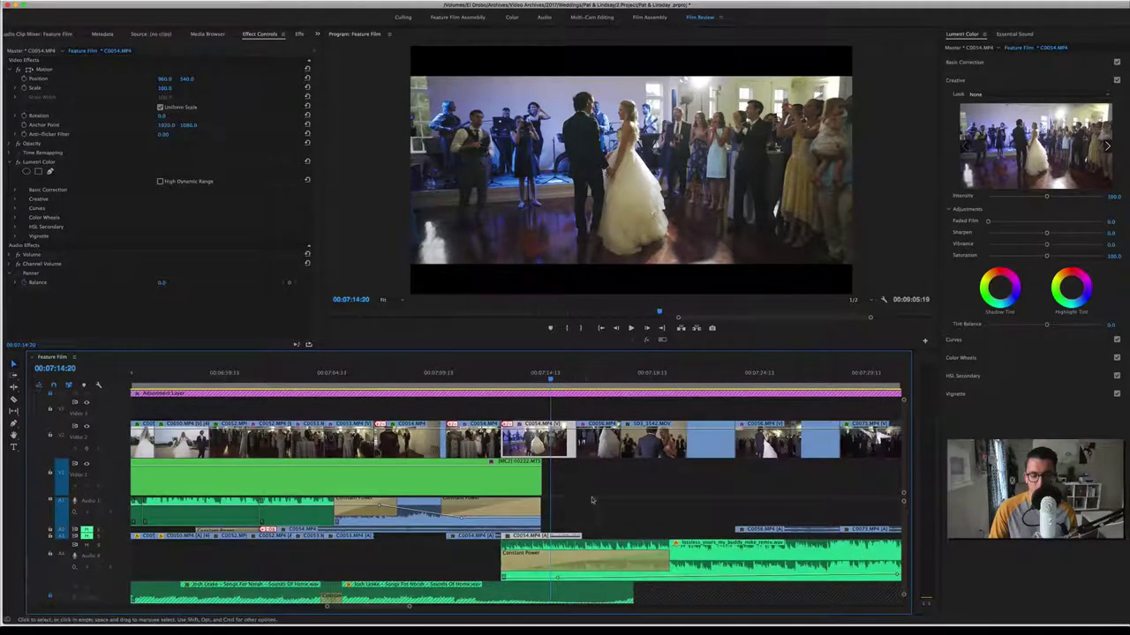
pyautogui.scroll(-2, 587, 540)
pyautogui.hscroll(1, 587, 540)
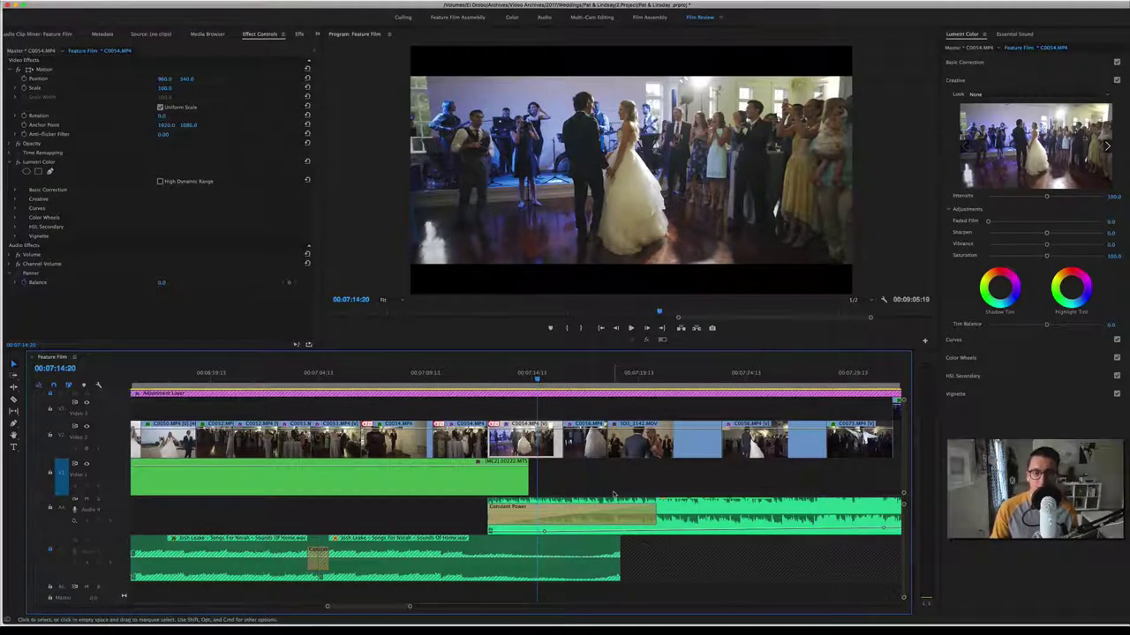
pyautogui.press('space')
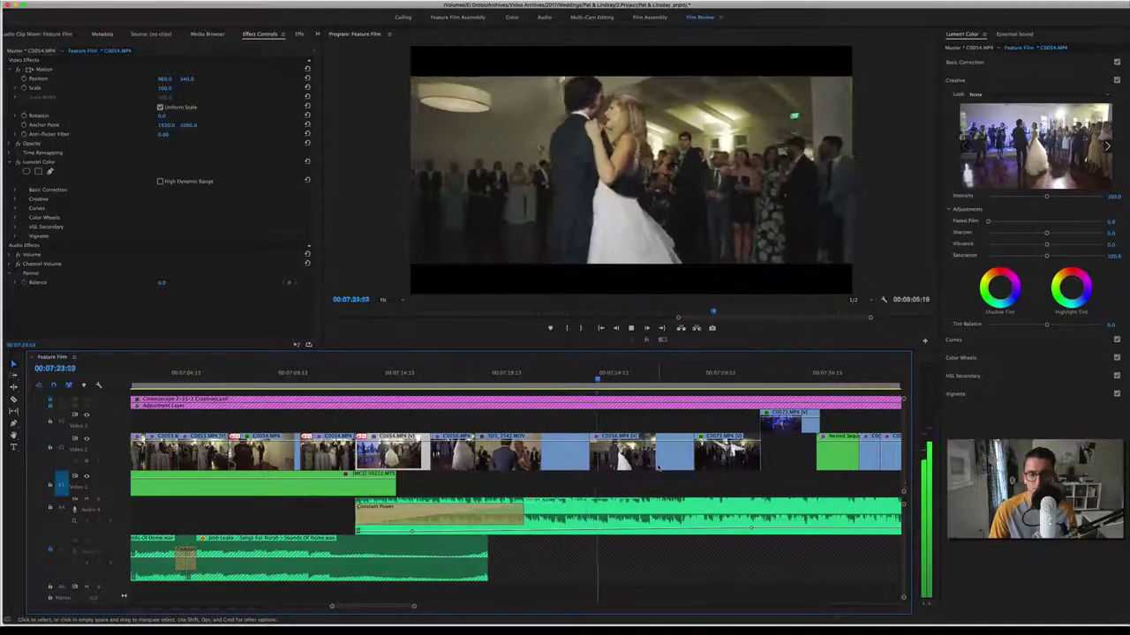
pyautogui.press('space')
# Step: Rewatch the first dance from 00:07:16:17, pausing at 00:07:21:22 and again at the dance-floor shot
pyautogui.click(524, 381)
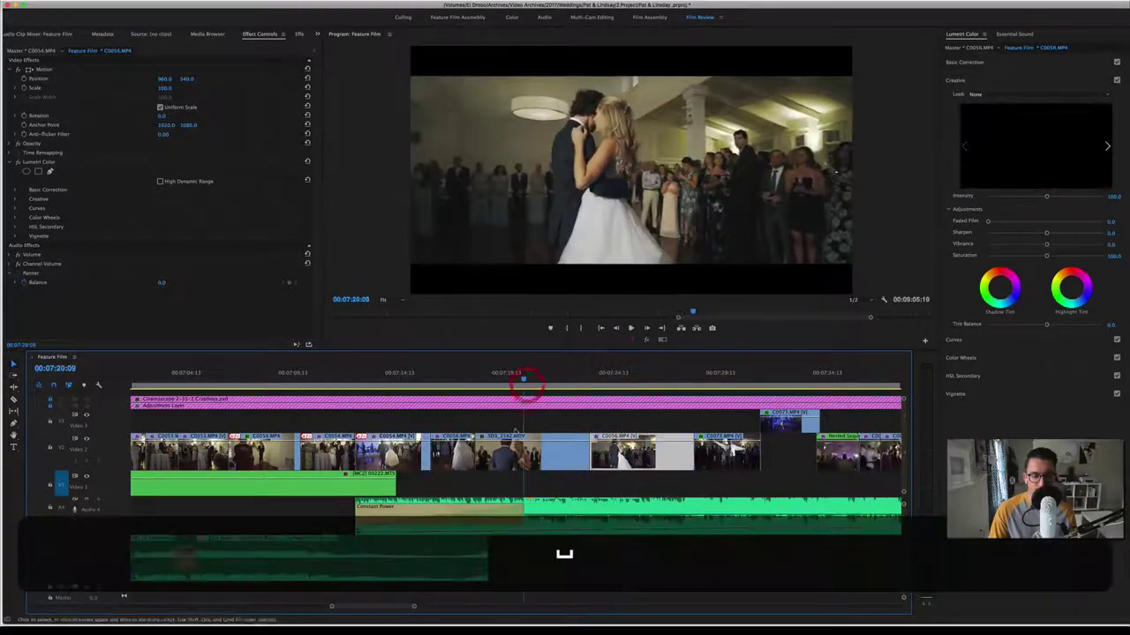
pyautogui.click(446, 380)
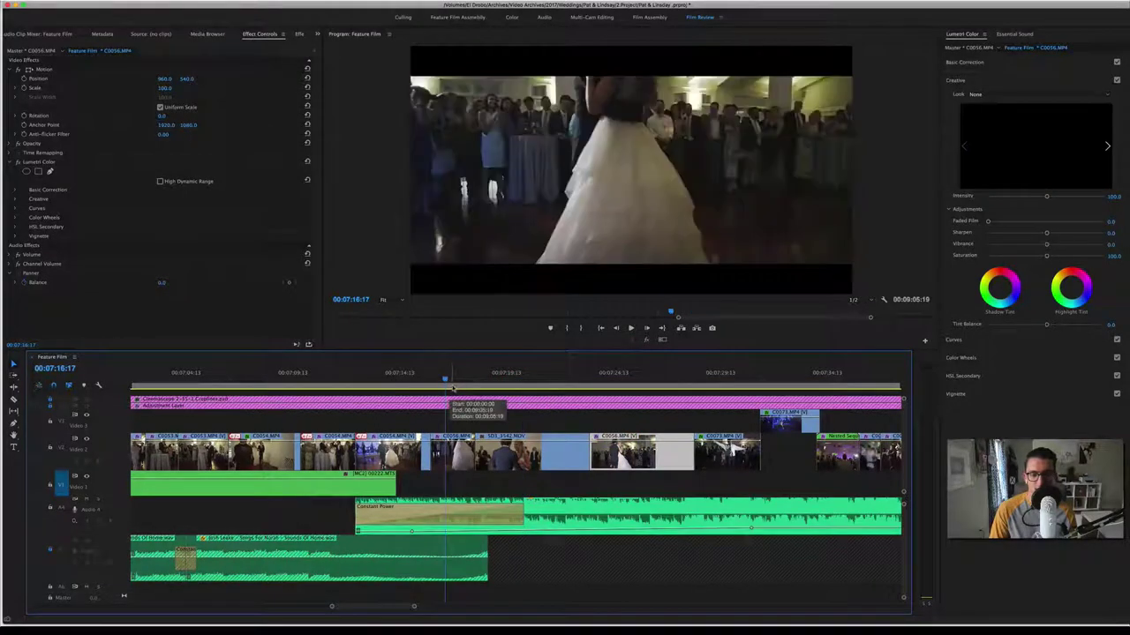
pyautogui.press('space')
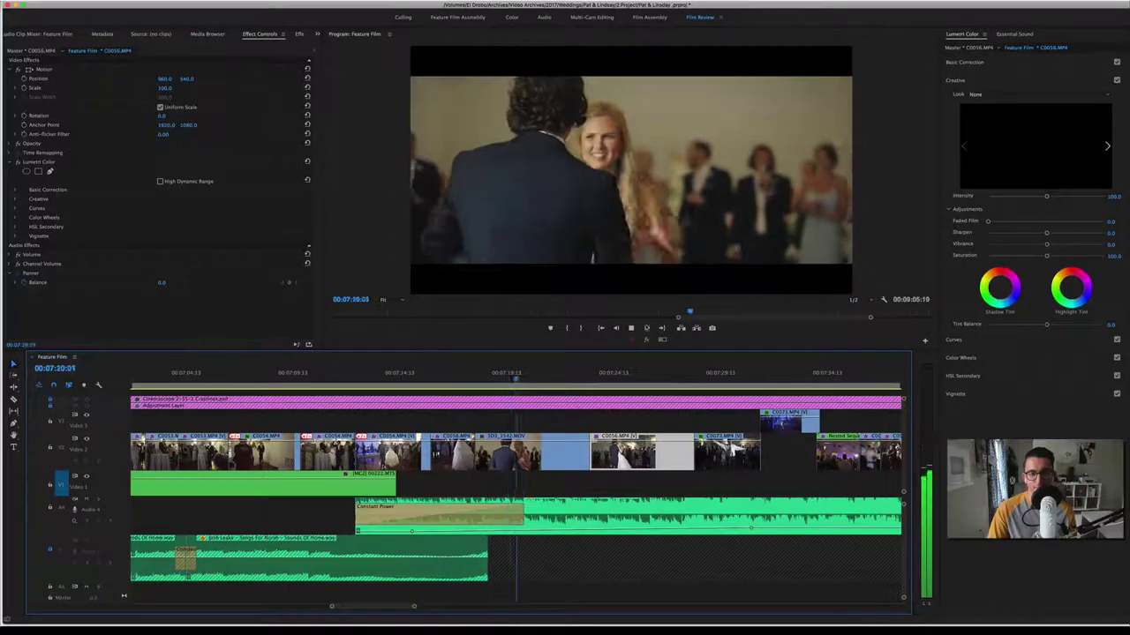
pyautogui.press('space')
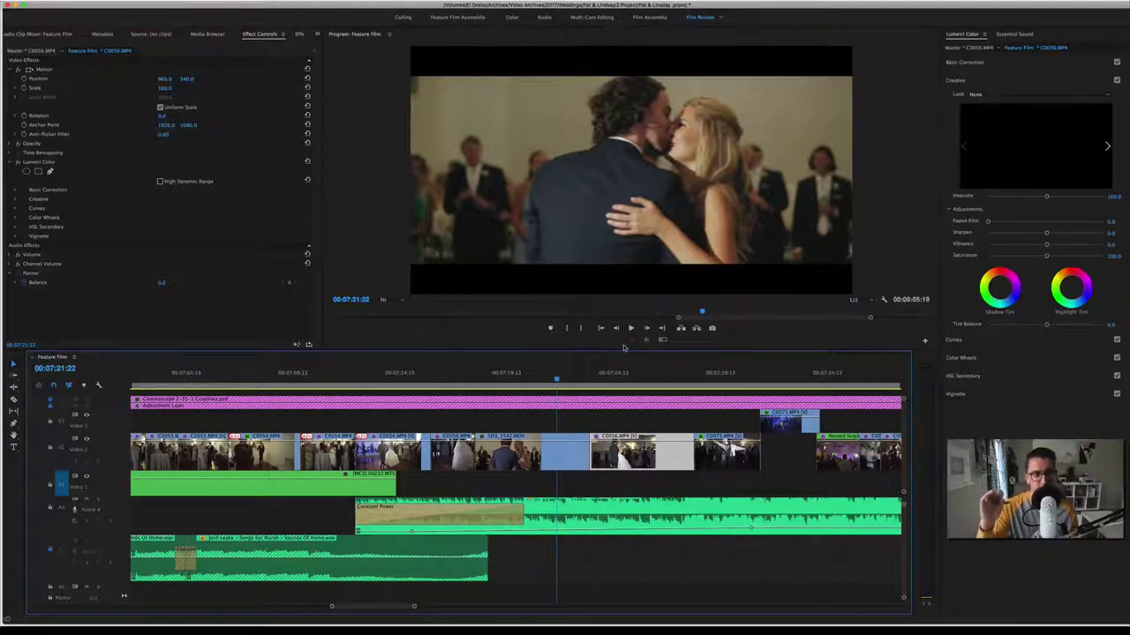
pyautogui.press('space')
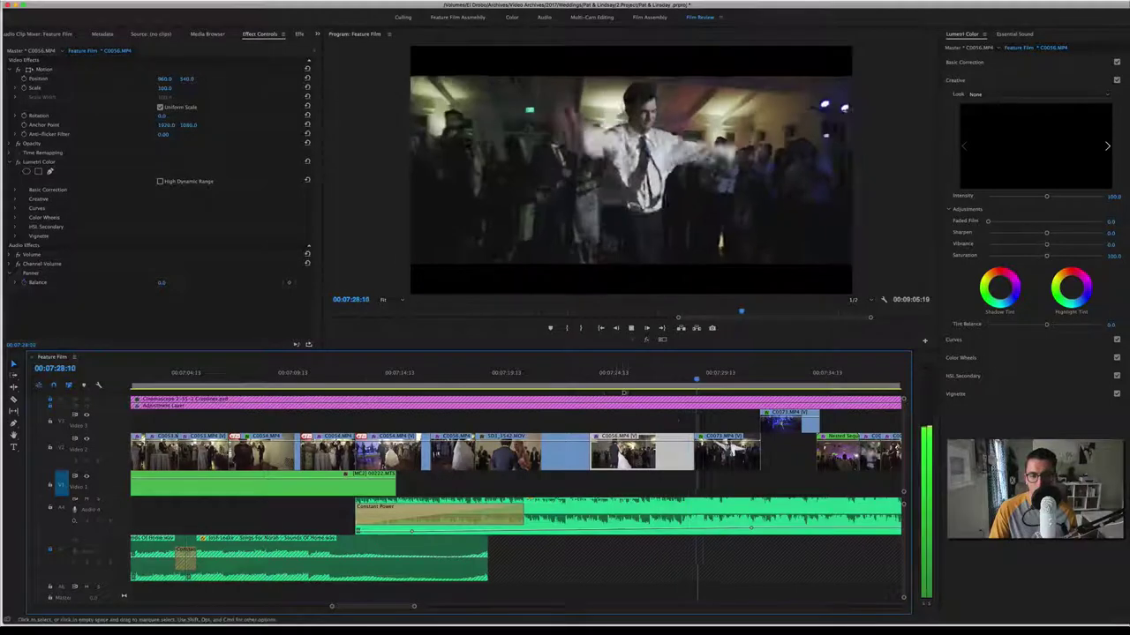
pyautogui.press('space')
# Step: Jump to the C0073 dancing clip and play the reception dancing, stopping at 07:35:12 on the purple-lit crowd
pyautogui.moveTo(694, 378); pyautogui.dragTo(686, 368)
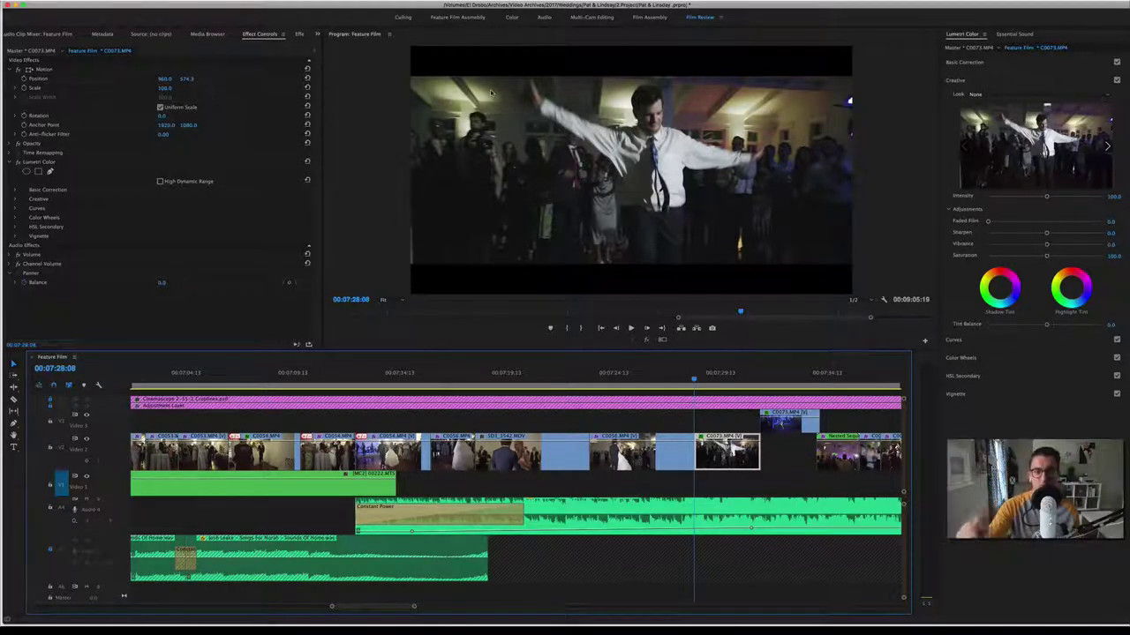
pyautogui.hotkey('shift', 'Right')
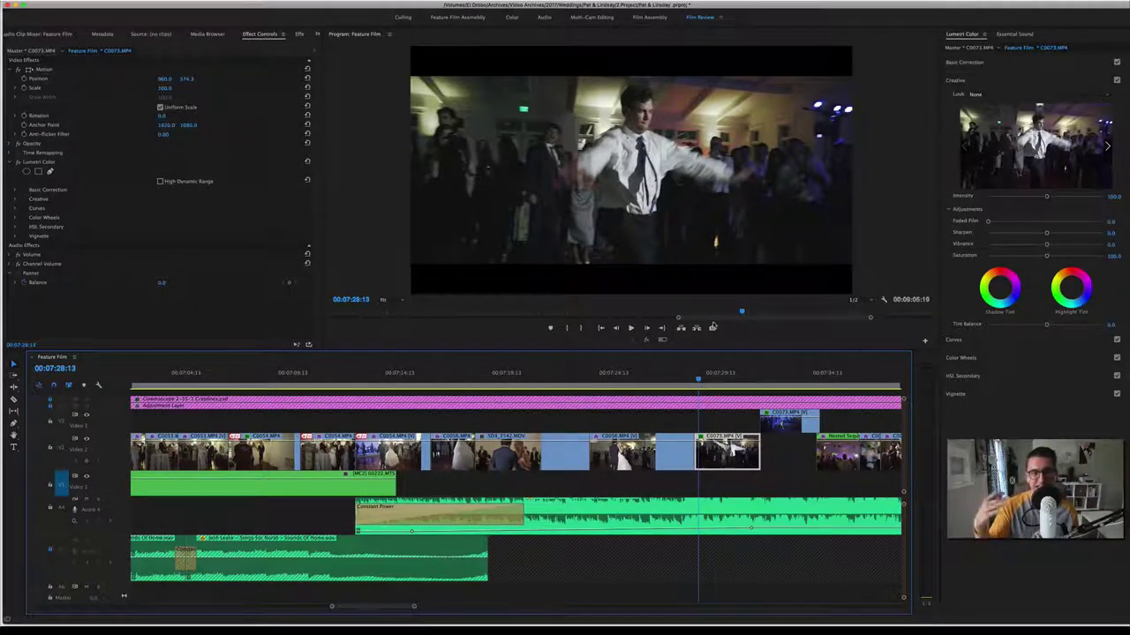
pyautogui.press('space')
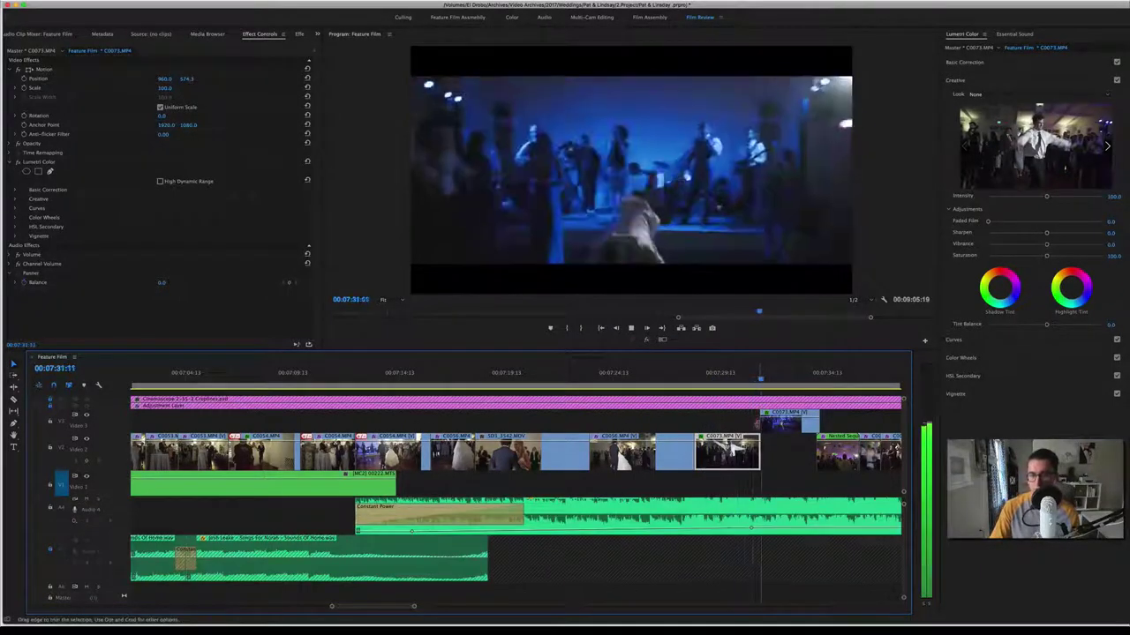
pyautogui.press('space')
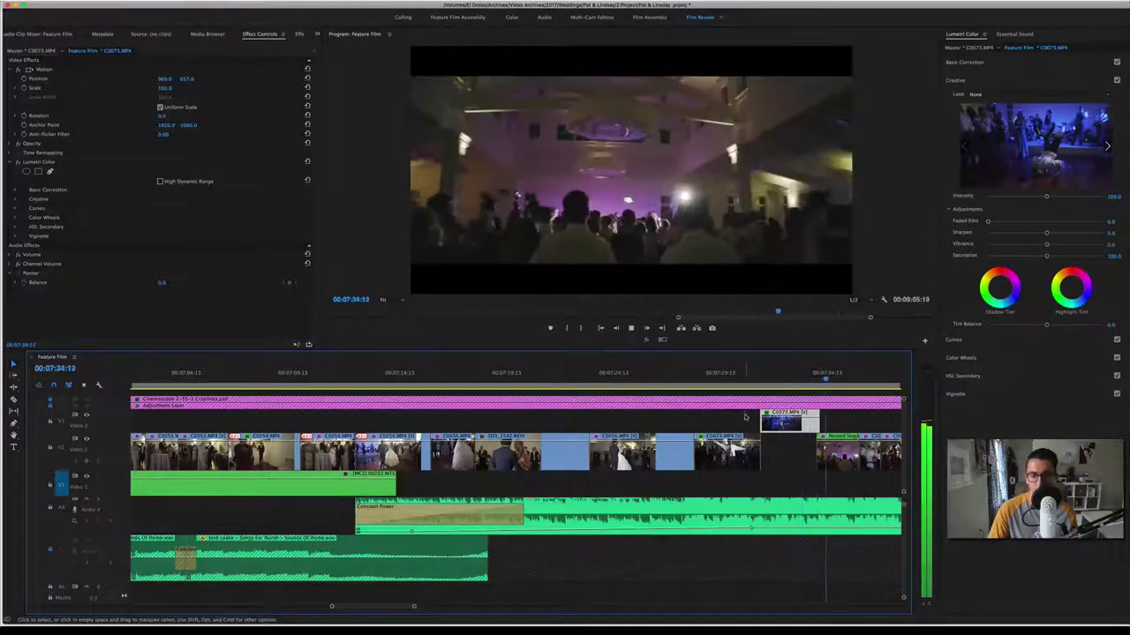
pyautogui.press('space')
# Step: Play from 07:35:12 into clip C0086, stopping at 07:38:20
pyautogui.hscroll(3, 742, 417)
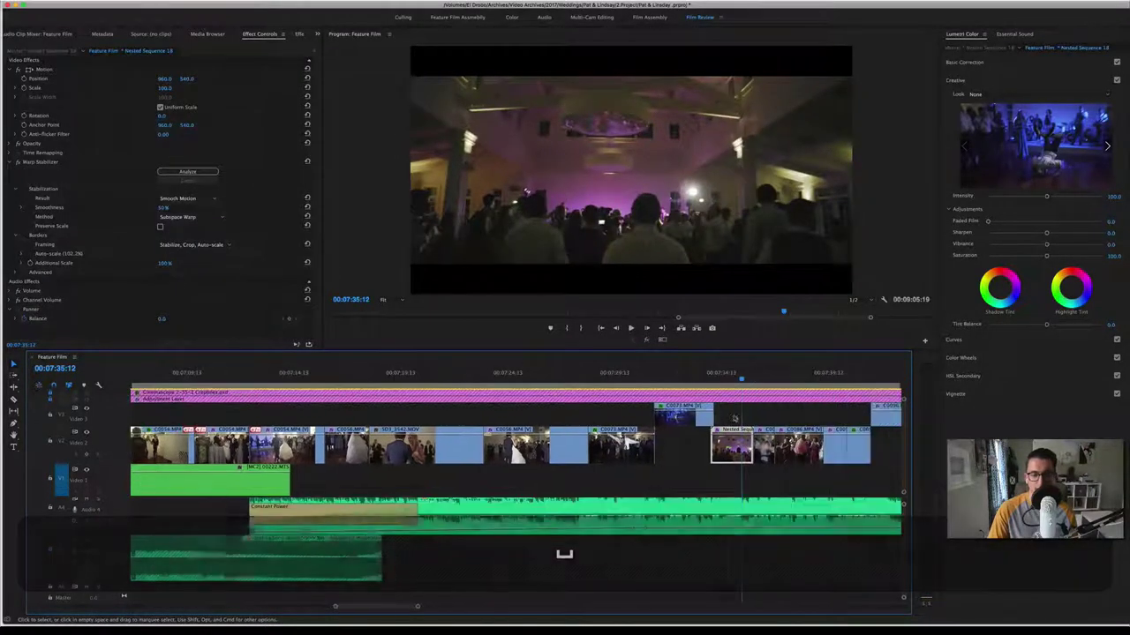
pyautogui.press('space')
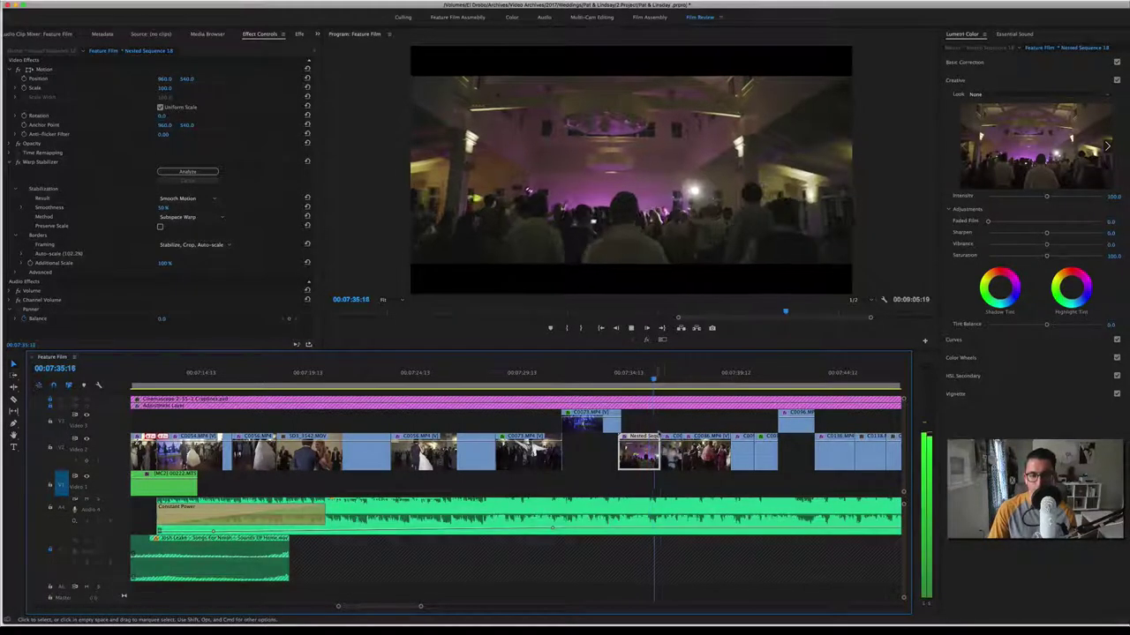
pyautogui.press('space')
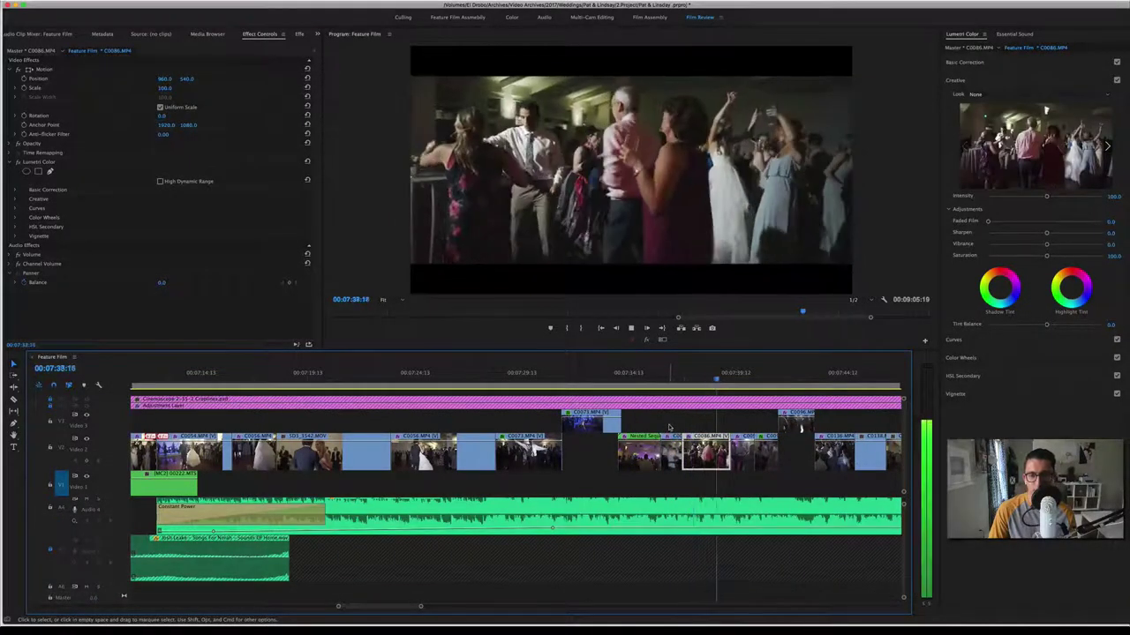
pyautogui.press('space')
# Step: Play the dance clips in short stretches, pausing at 07:41:02 and 07:41:20
pyautogui.scroll(-3, 683, 420)
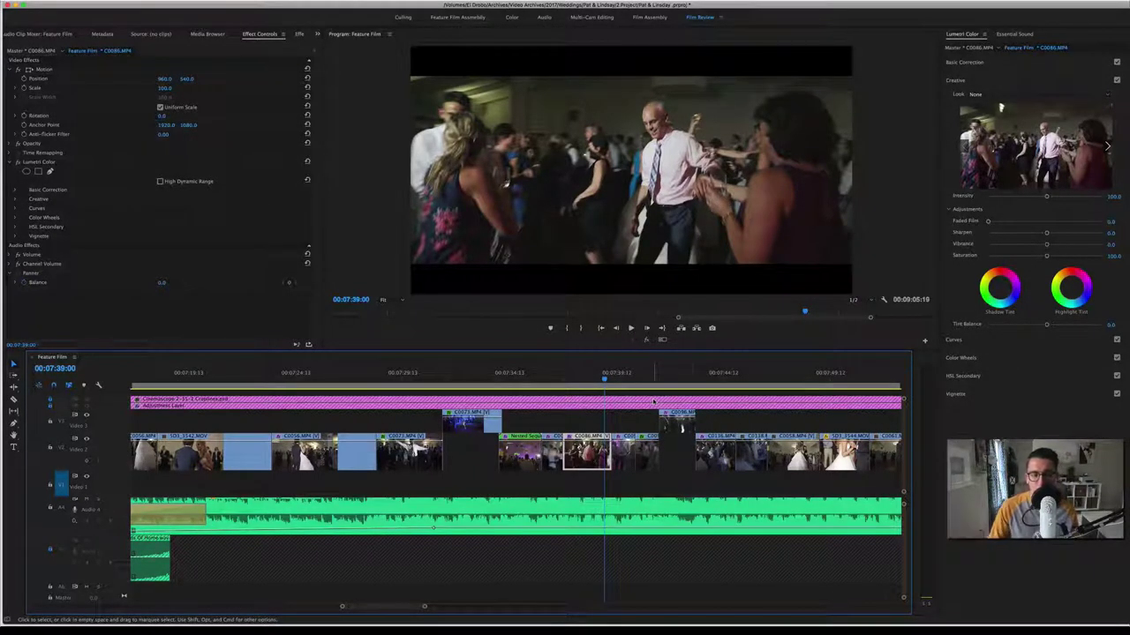
pyautogui.scroll(-2, 576, 423)
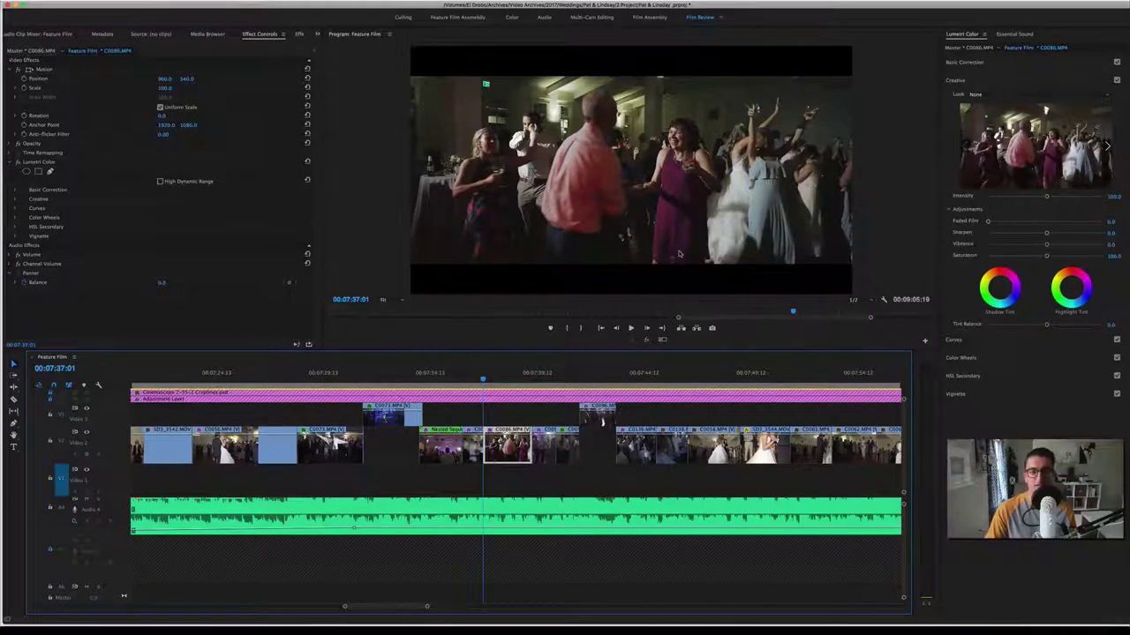
pyautogui.press('space')
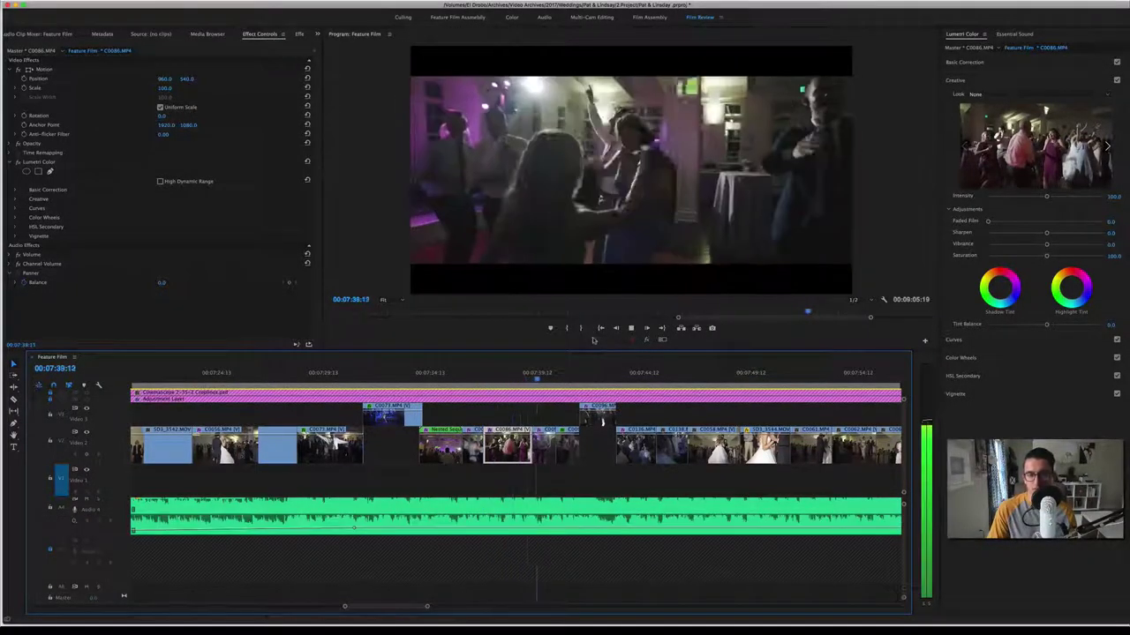
pyautogui.press('space')
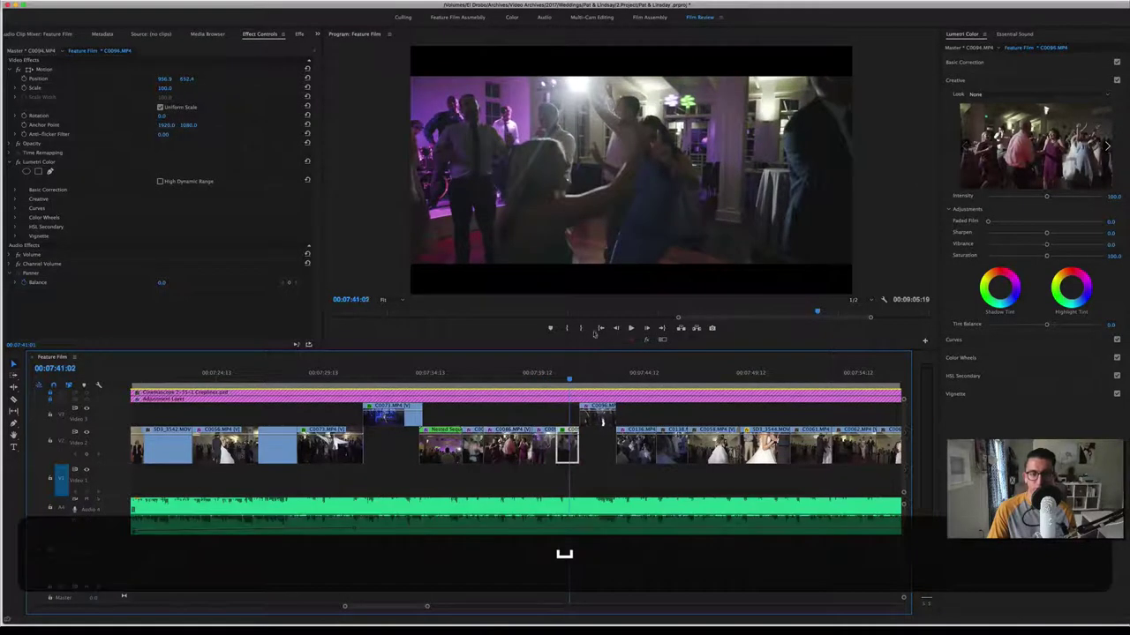
pyautogui.press('space')
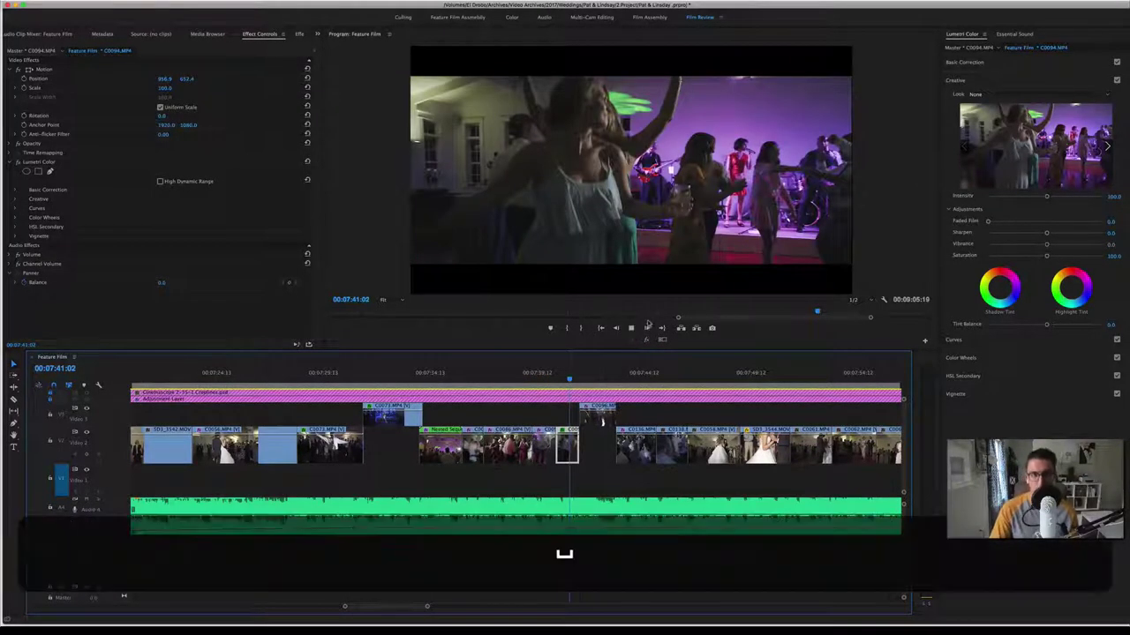
pyautogui.press('space')
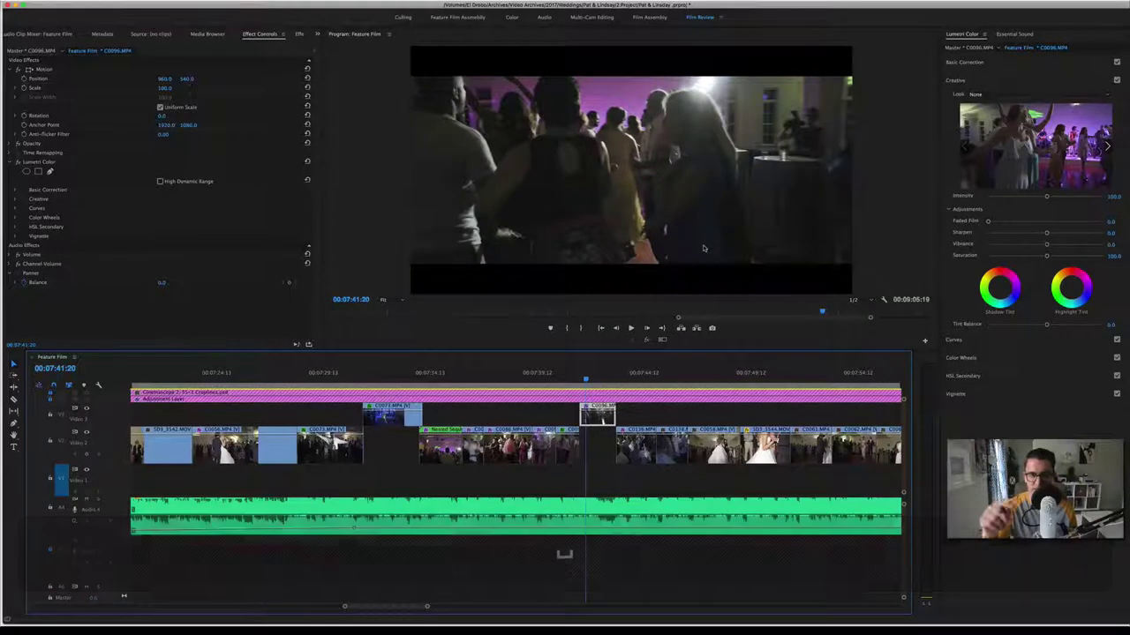
# Step: Continue to 07:45:05, then rewatch from 07:44:08 and stop at 07:50:05 on the couple's close dance
pyautogui.press('space')
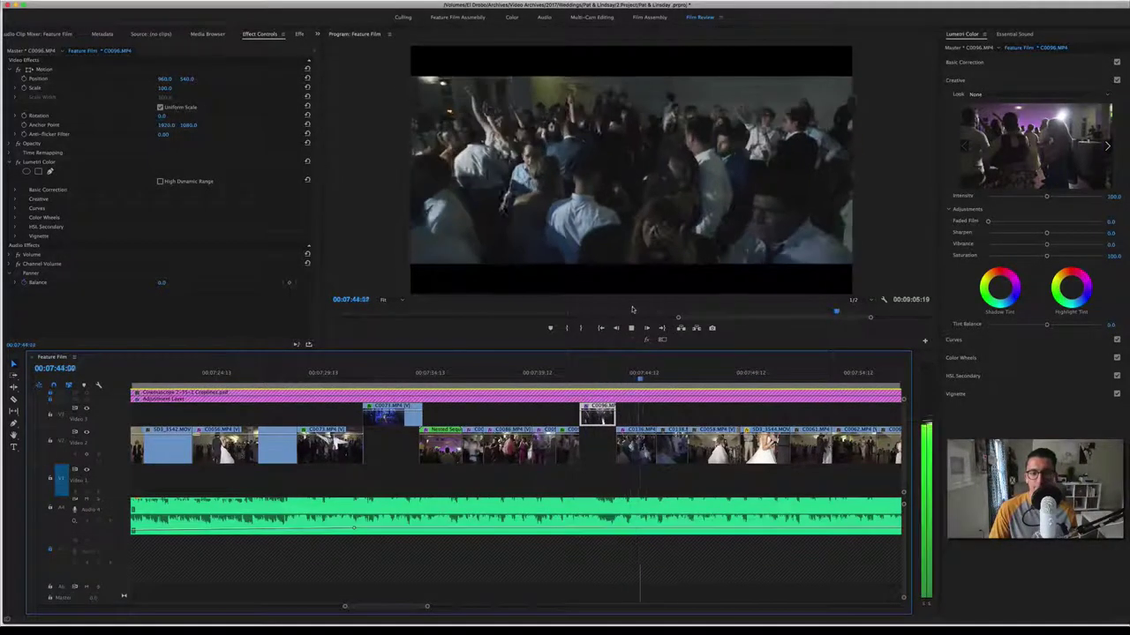
pyautogui.press('space')
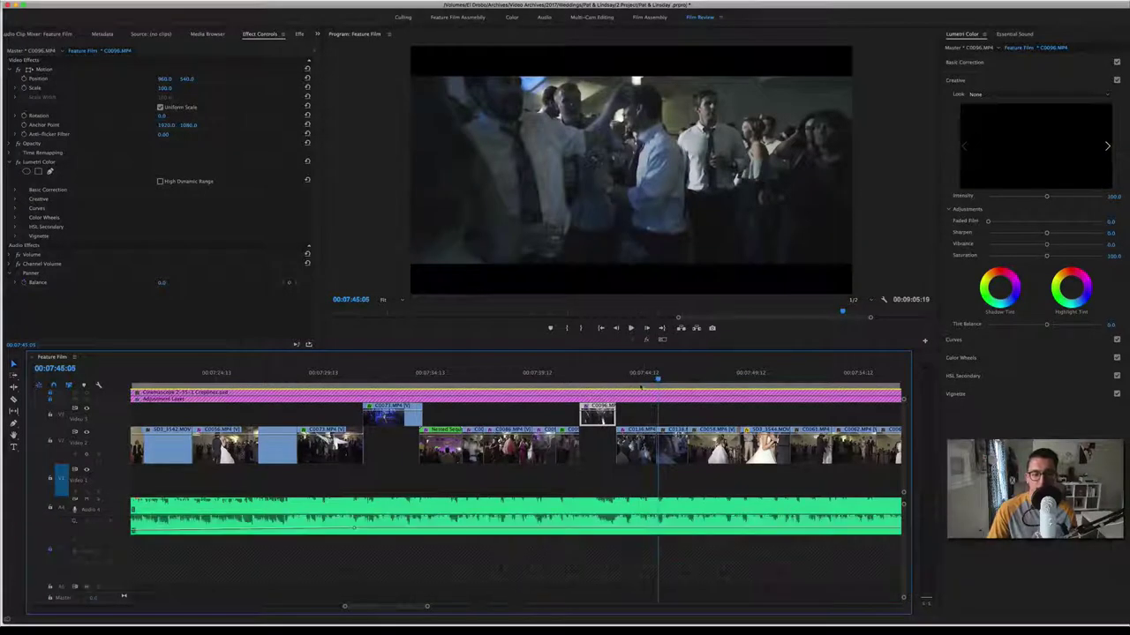
pyautogui.click(639, 376)
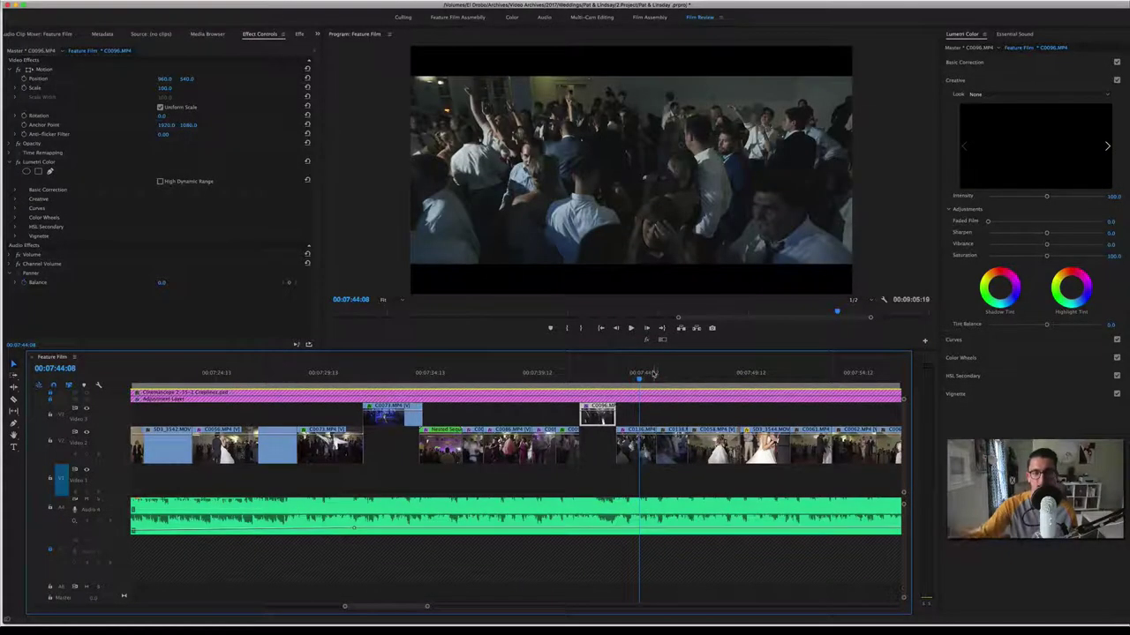
pyautogui.press('space')
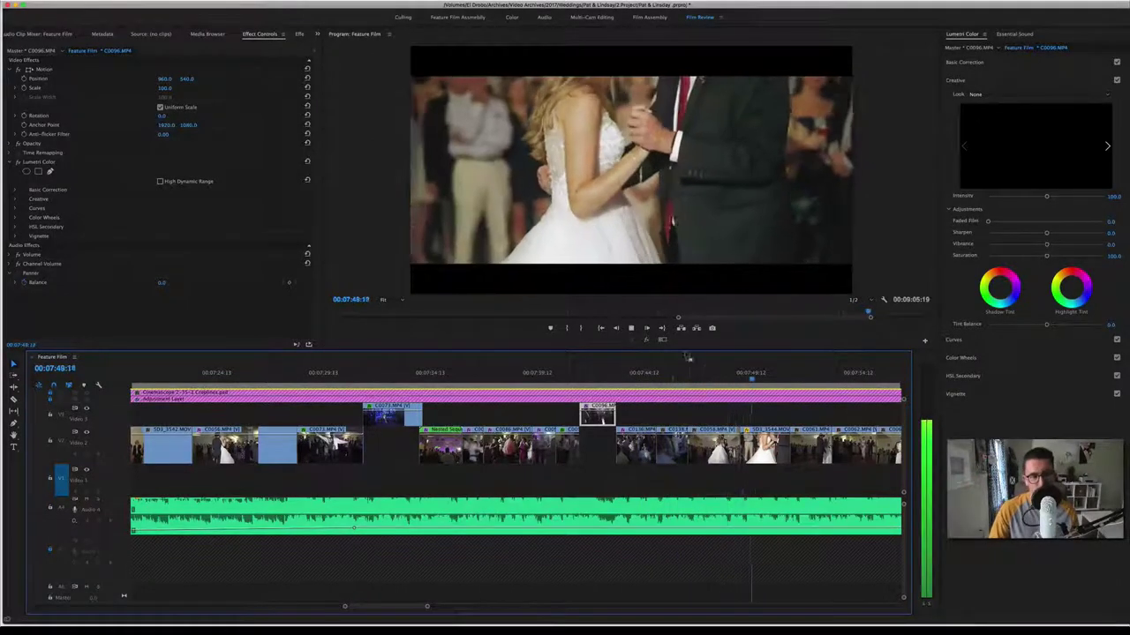
pyautogui.press('space')
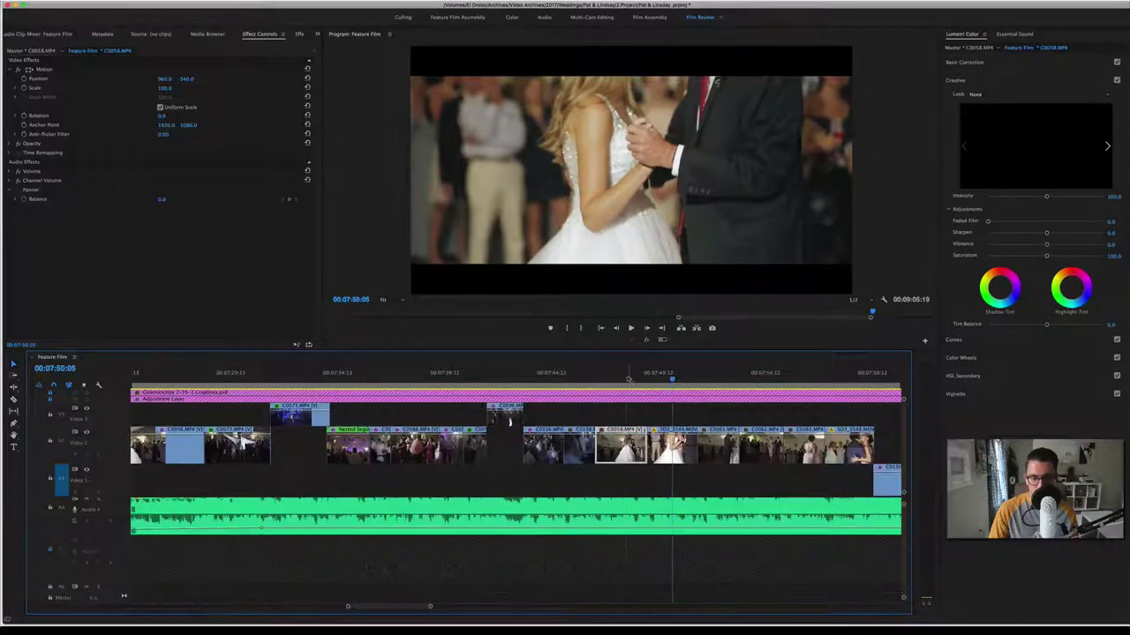
# Step: Rewatch the first dance from 07:48:06, pausing at 07:56:20 and stopping at 08:01:03 on the chair lift
pyautogui.click(628, 376)
pyautogui.press('space')
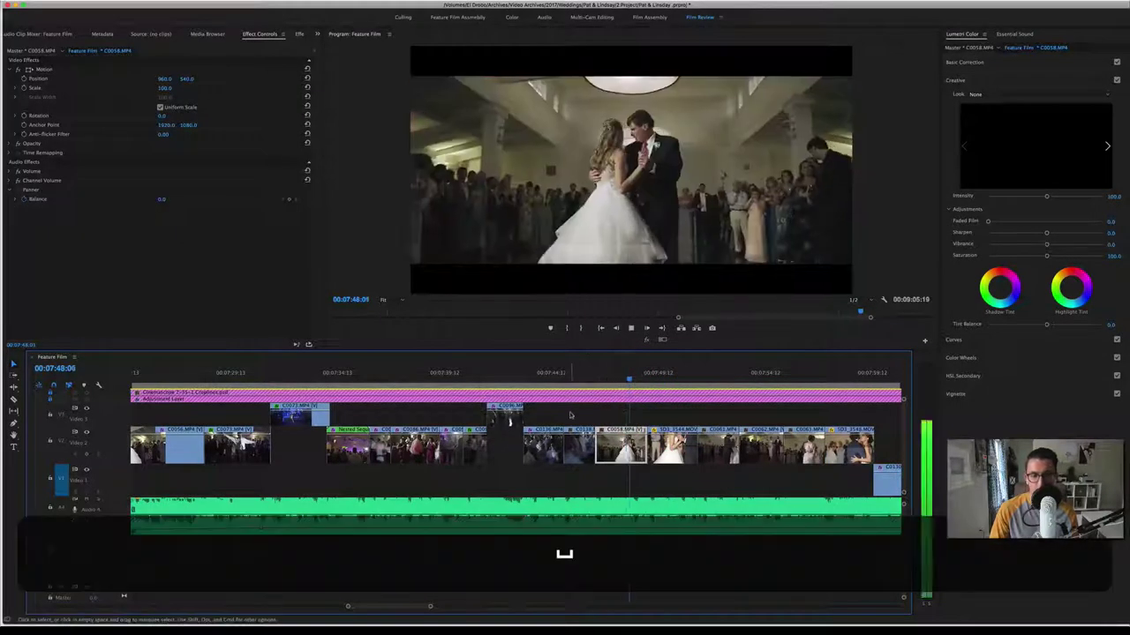
pyautogui.press('space')
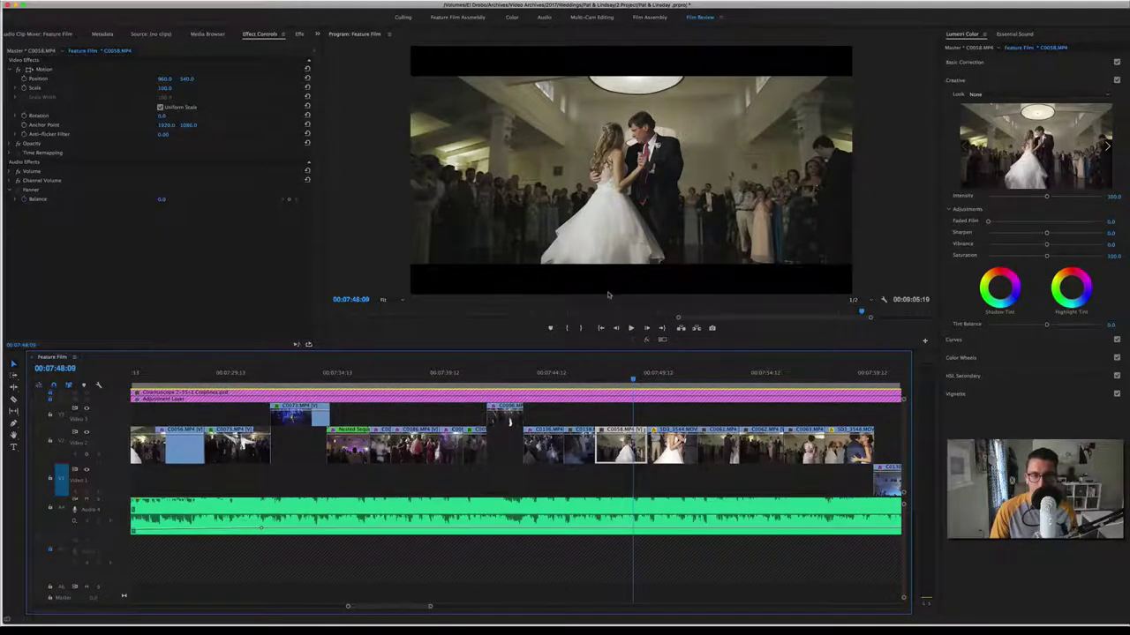
pyautogui.press('space')
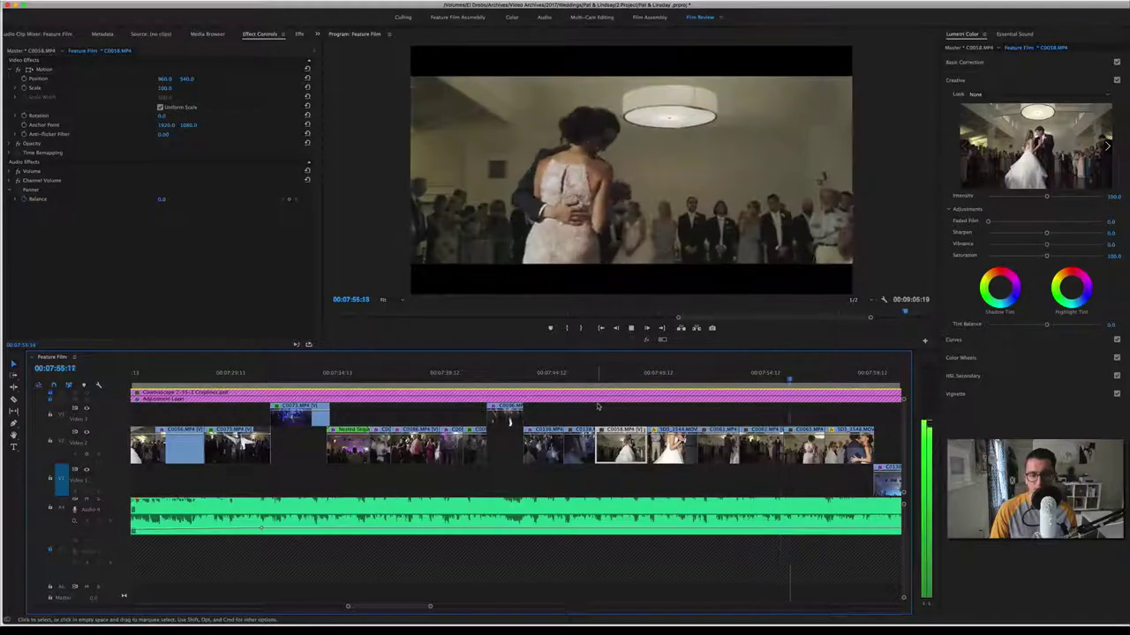
pyautogui.press('space')
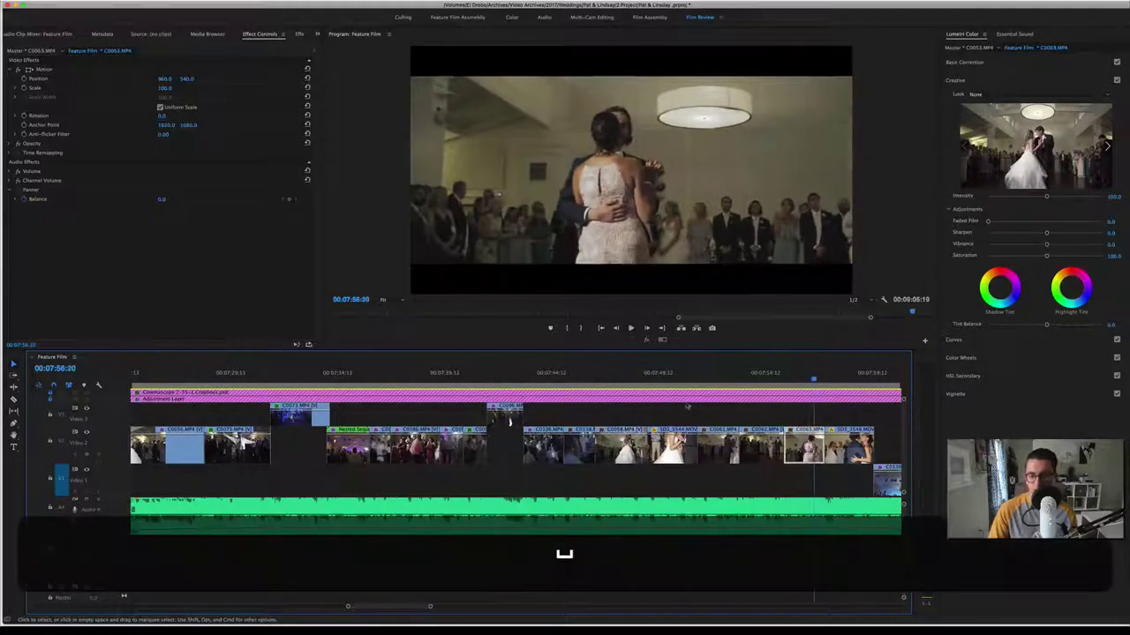
pyautogui.hscroll(3, 687, 407)
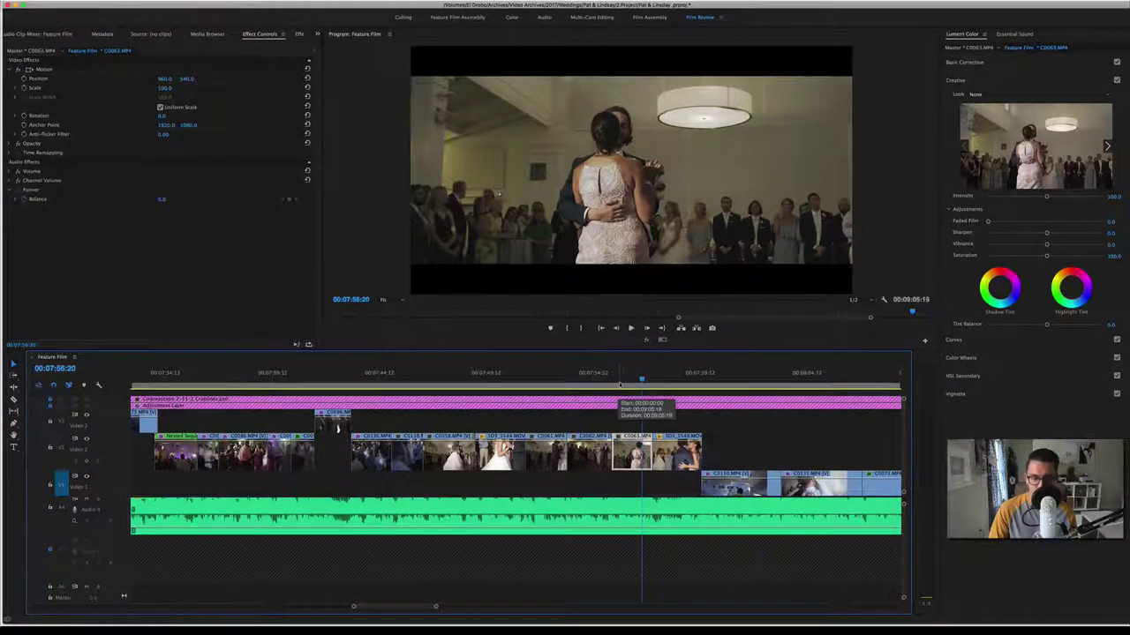
pyautogui.press('space')
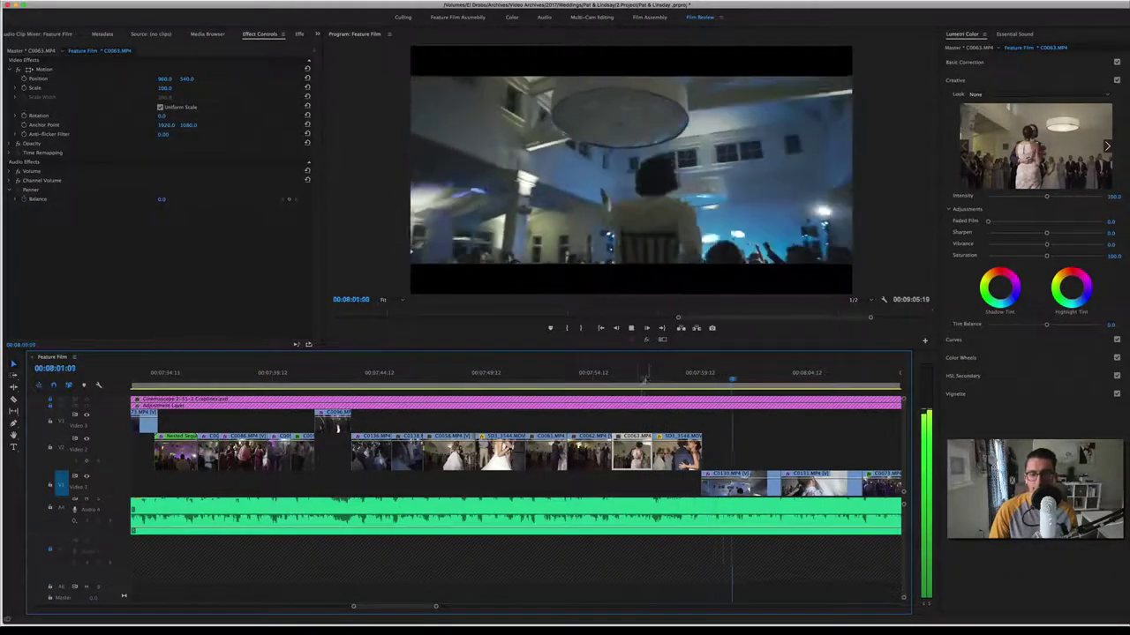
pyautogui.press('space')
pyautogui.scroll(-1, 754, 461)
# Step: Play the chair lift clip from 08:00:14, pausing briefly at 08:04:06 before continuing
pyautogui.hscroll(3, 745, 462)
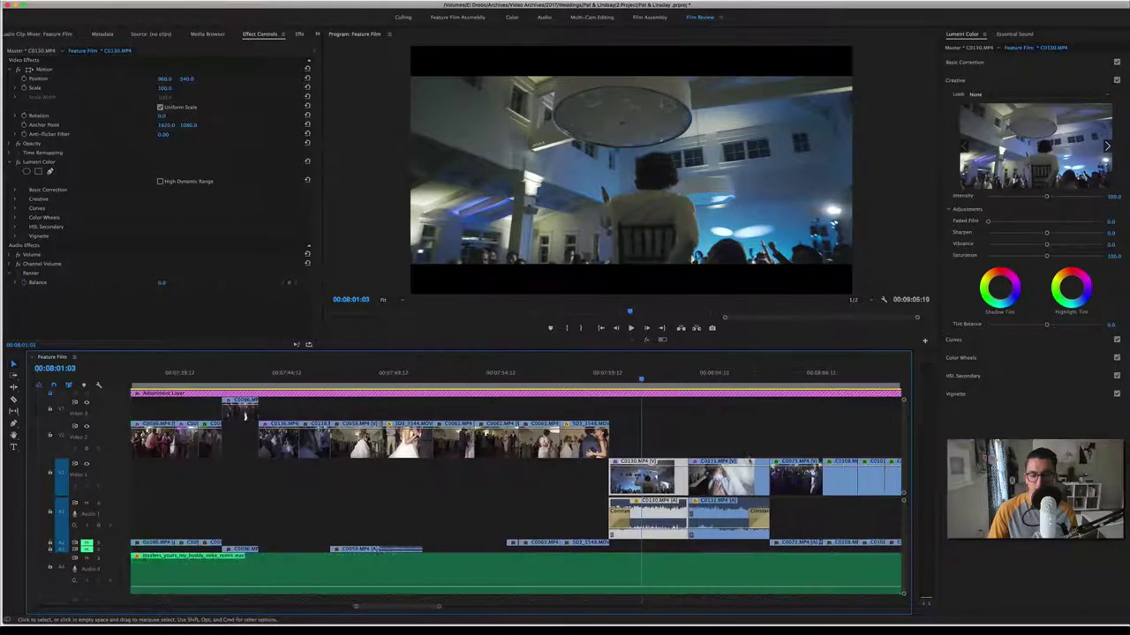
pyautogui.hscroll(3, 649, 365)
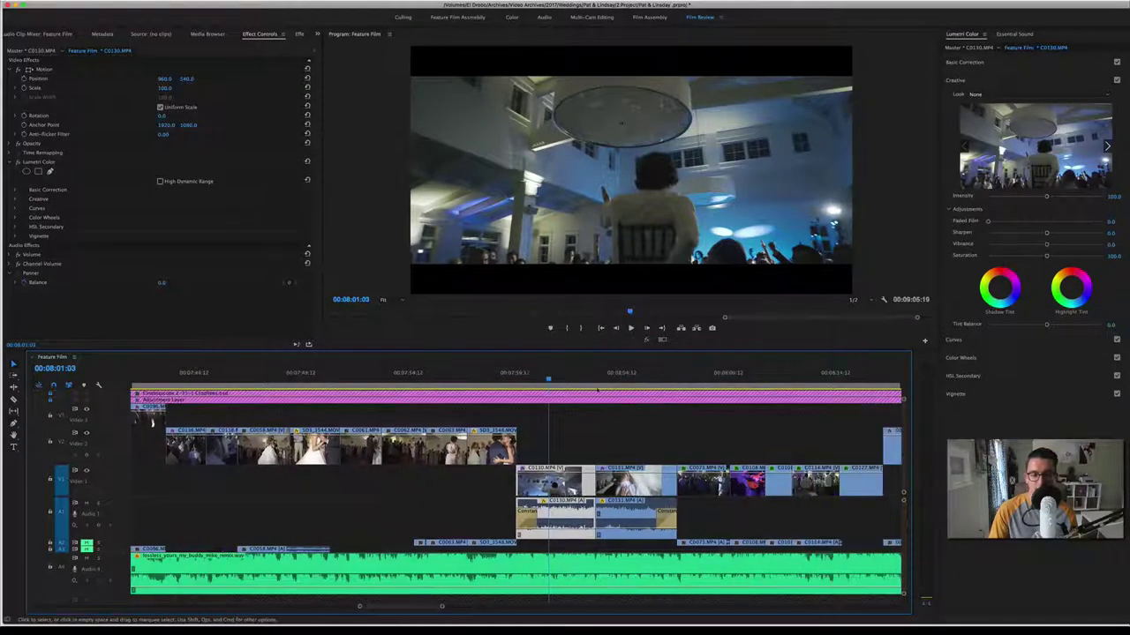
pyautogui.click(536, 376)
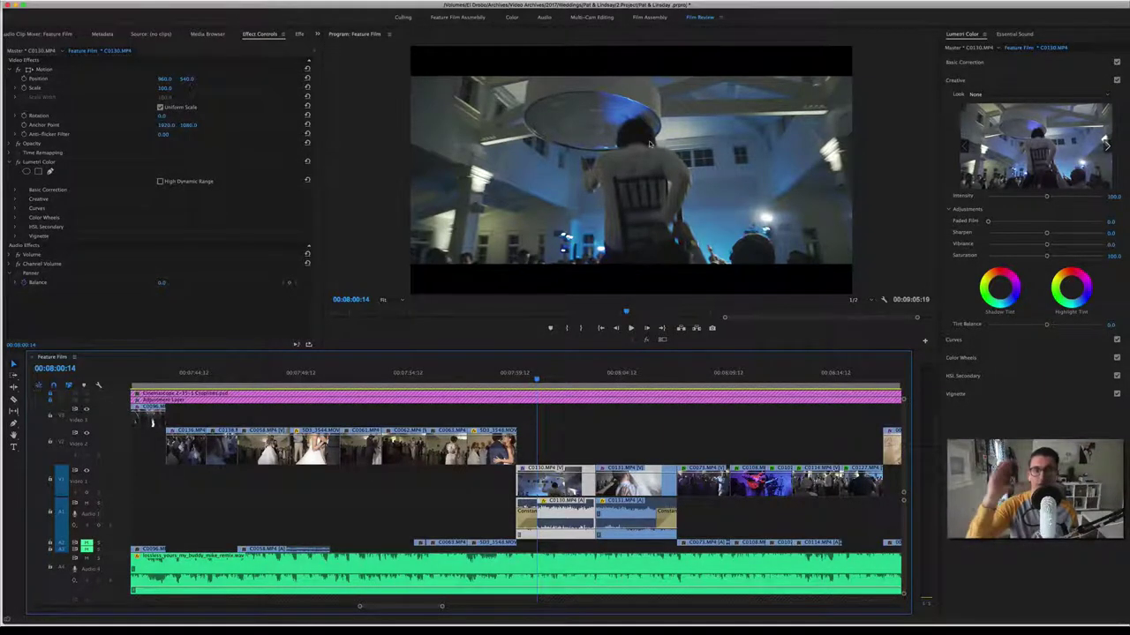
pyautogui.press('space')
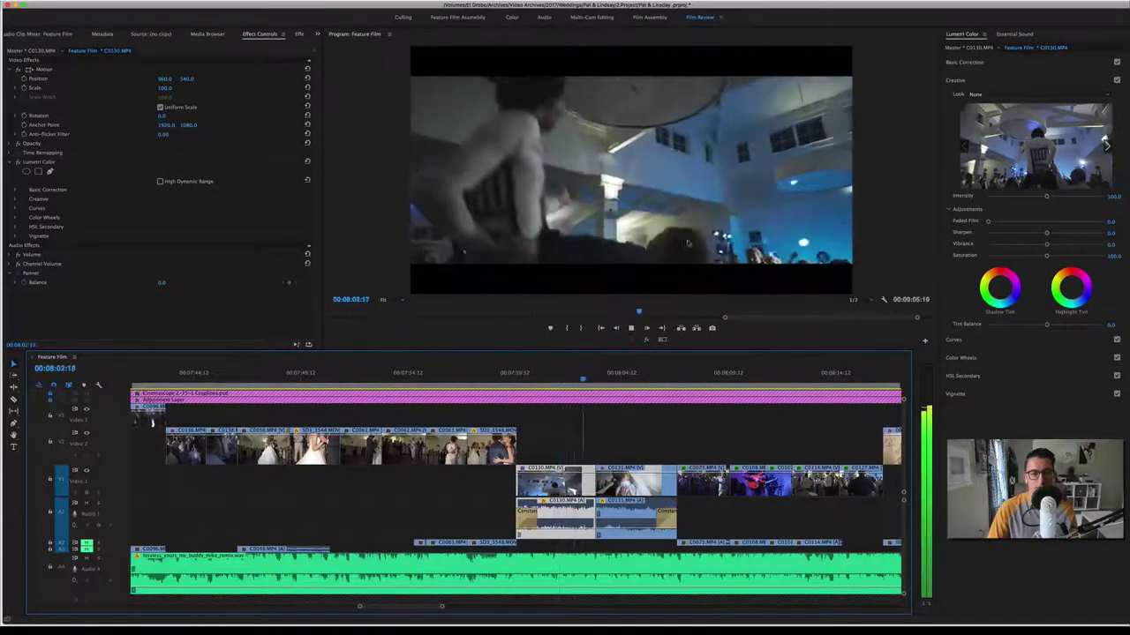
pyautogui.press('space')
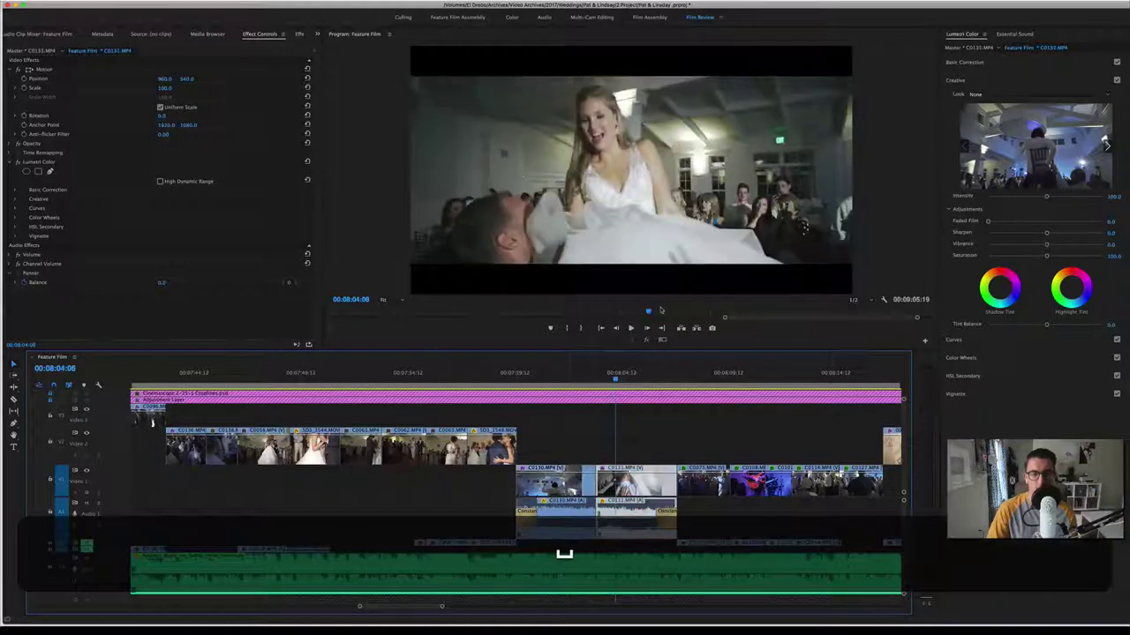
pyautogui.press('space')
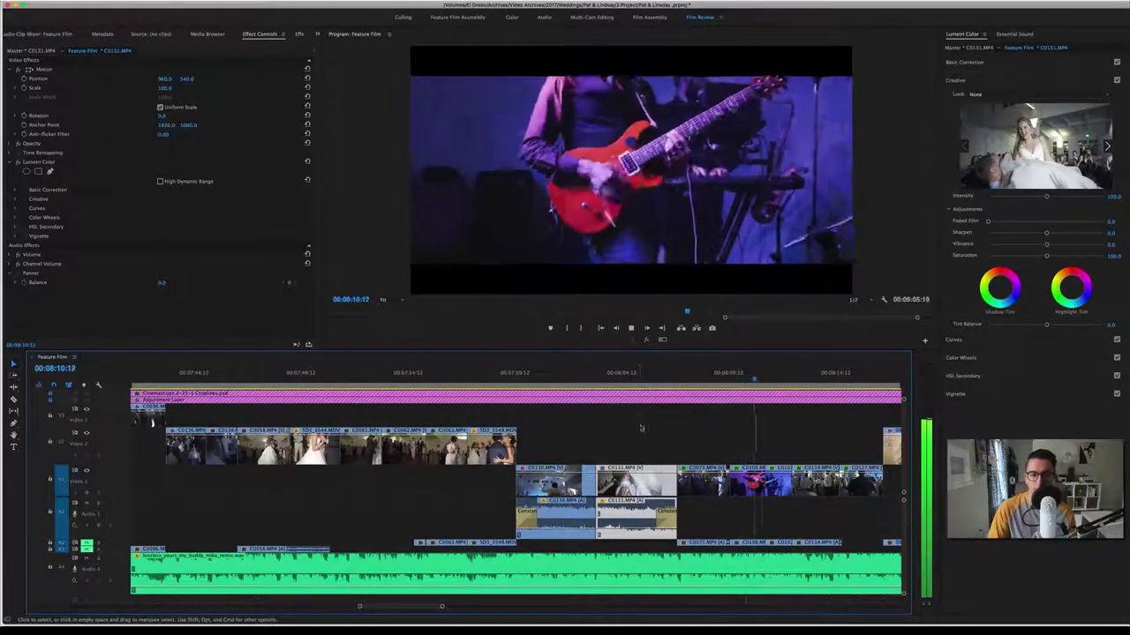
# Step: Rewatch the guitarist shot from 08:10:10 and stop at 08:18:14 on C0127.MP4's embracing guests
pyautogui.scroll(-3, 647, 432)
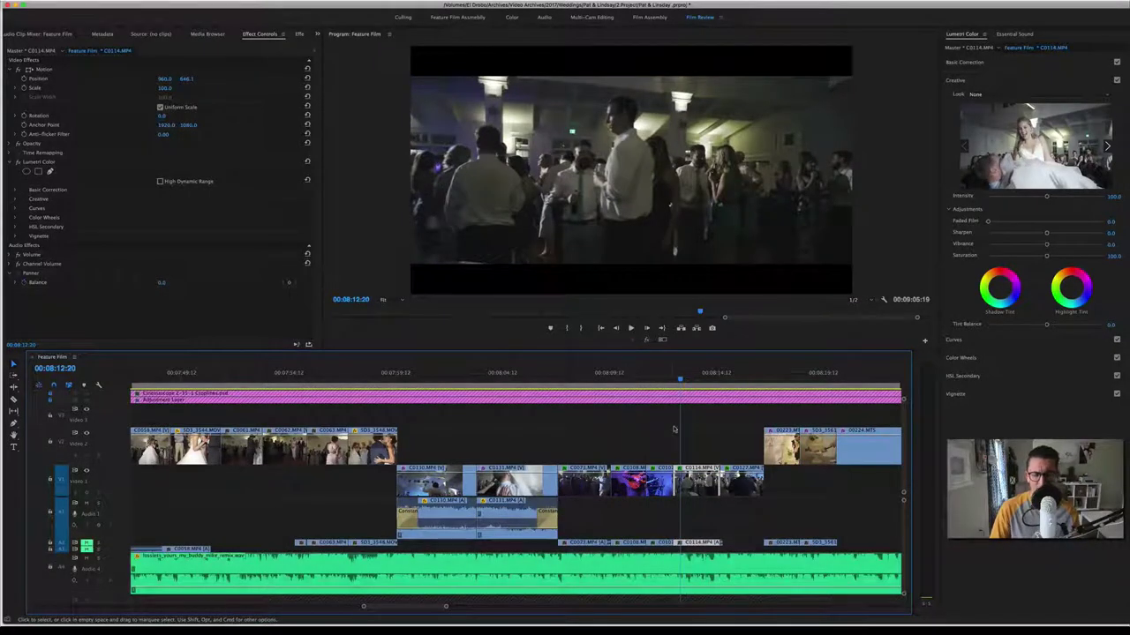
pyautogui.scroll(-3, 673, 429)
pyautogui.click(535, 377)
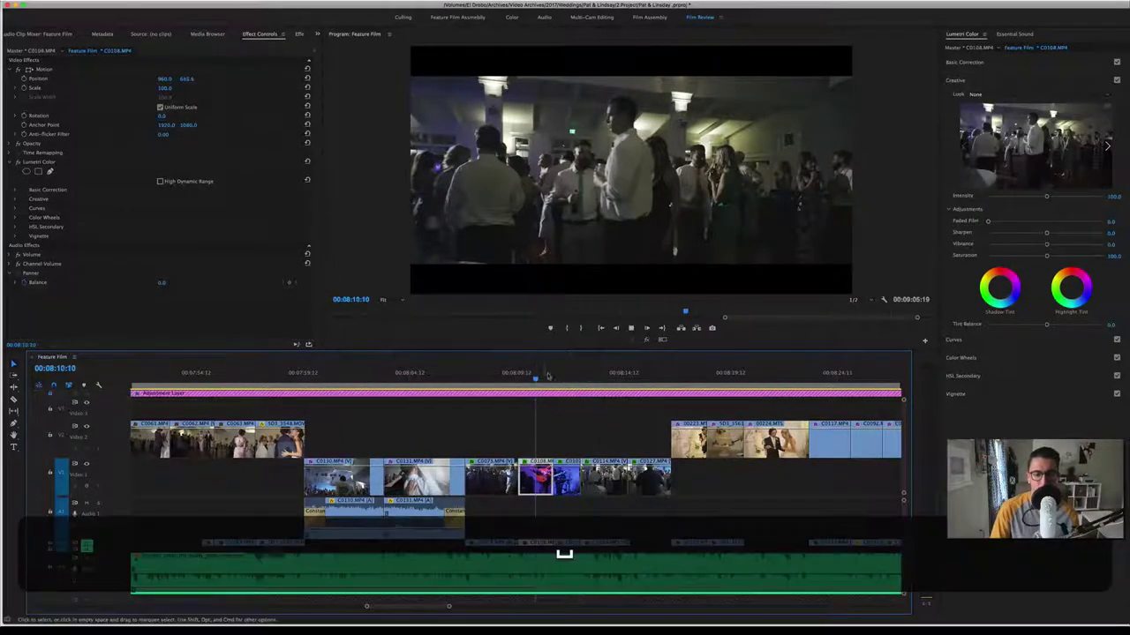
pyautogui.press('space')
pyautogui.press('space')
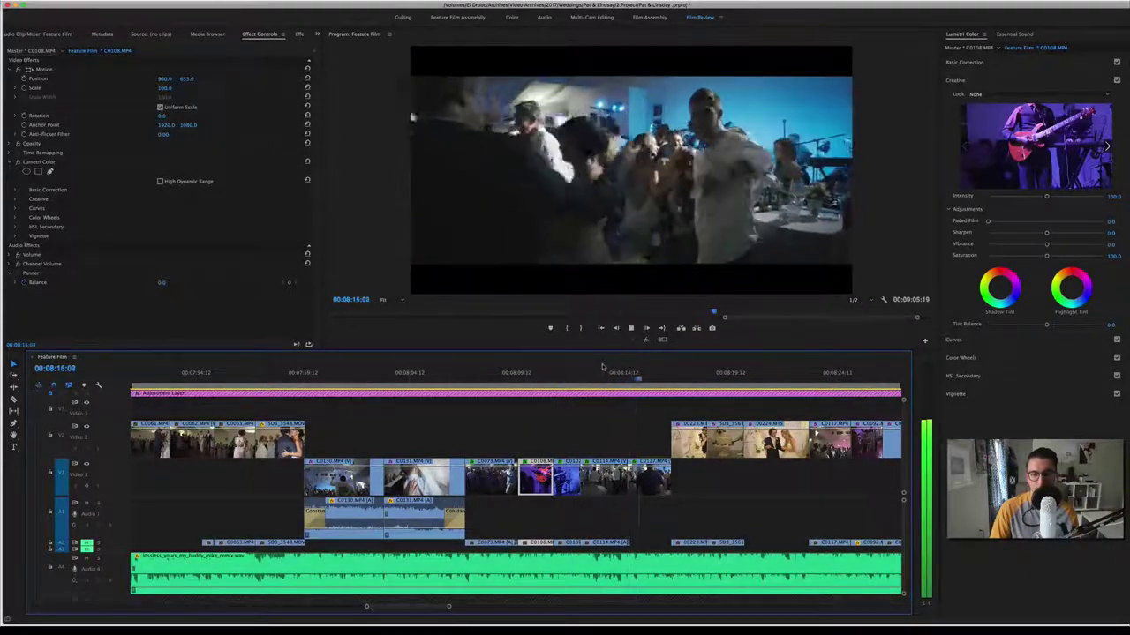
pyautogui.press('space')
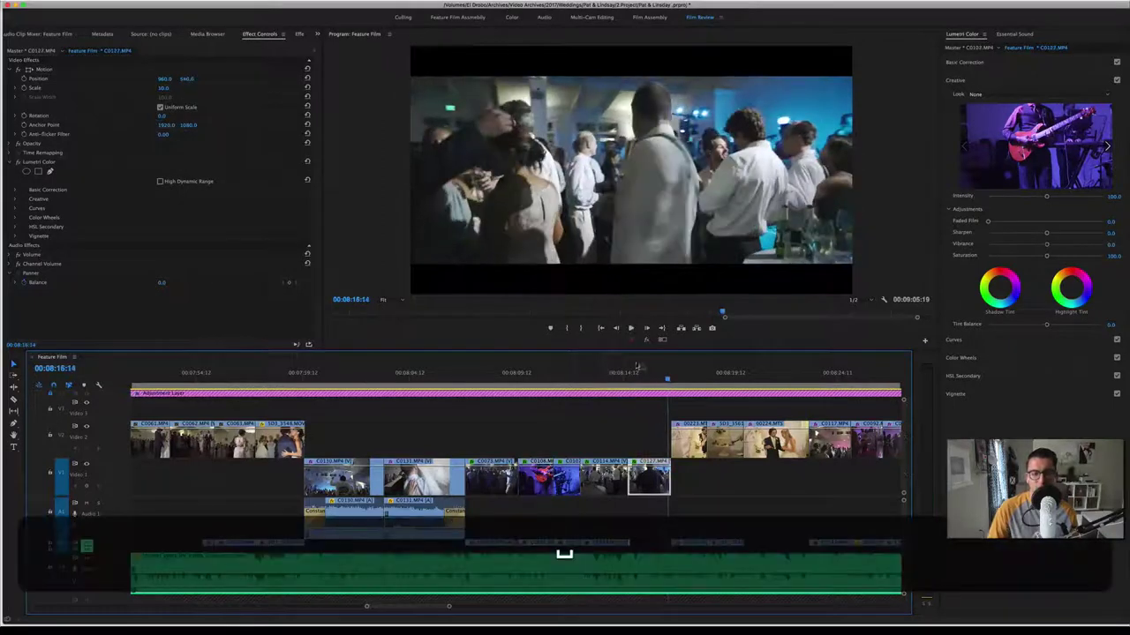
# Step: Play into the cake cutting, moving to the knife close-up and the SD3_3561 cutting shot
pyautogui.hscroll(5, 623, 414)
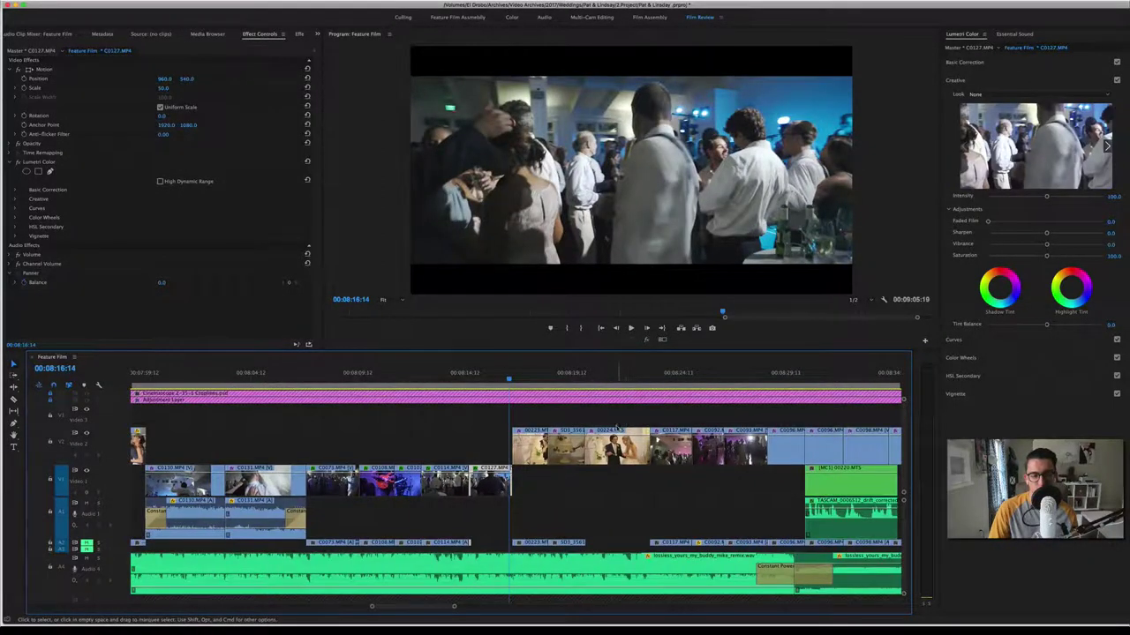
pyautogui.press('space')
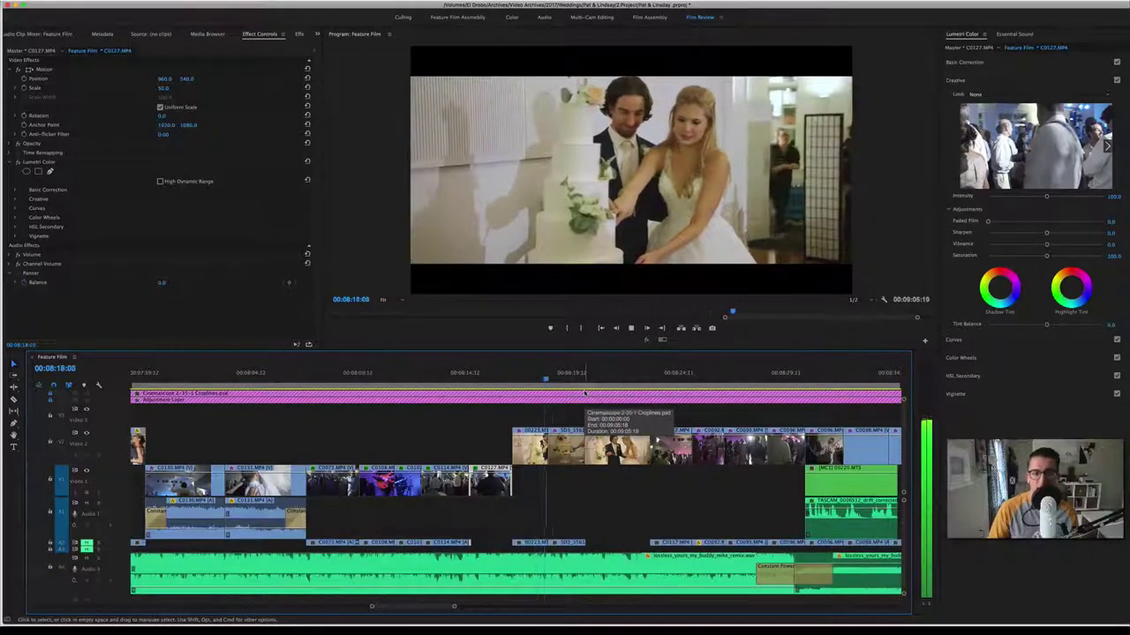
pyautogui.click(540, 382)
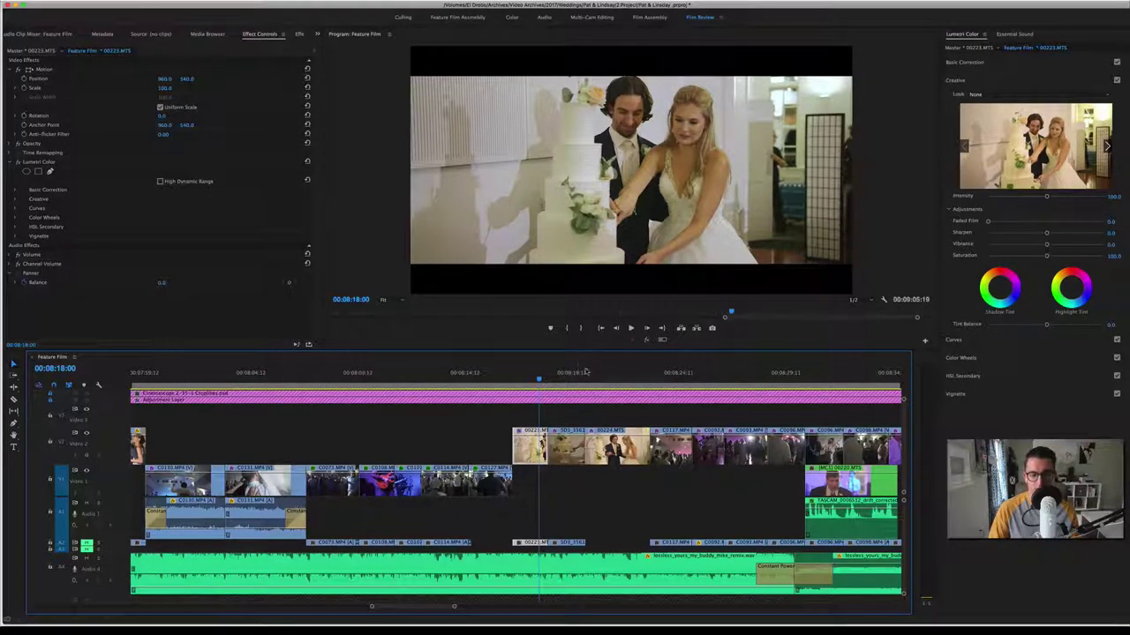
pyautogui.click(569, 382)
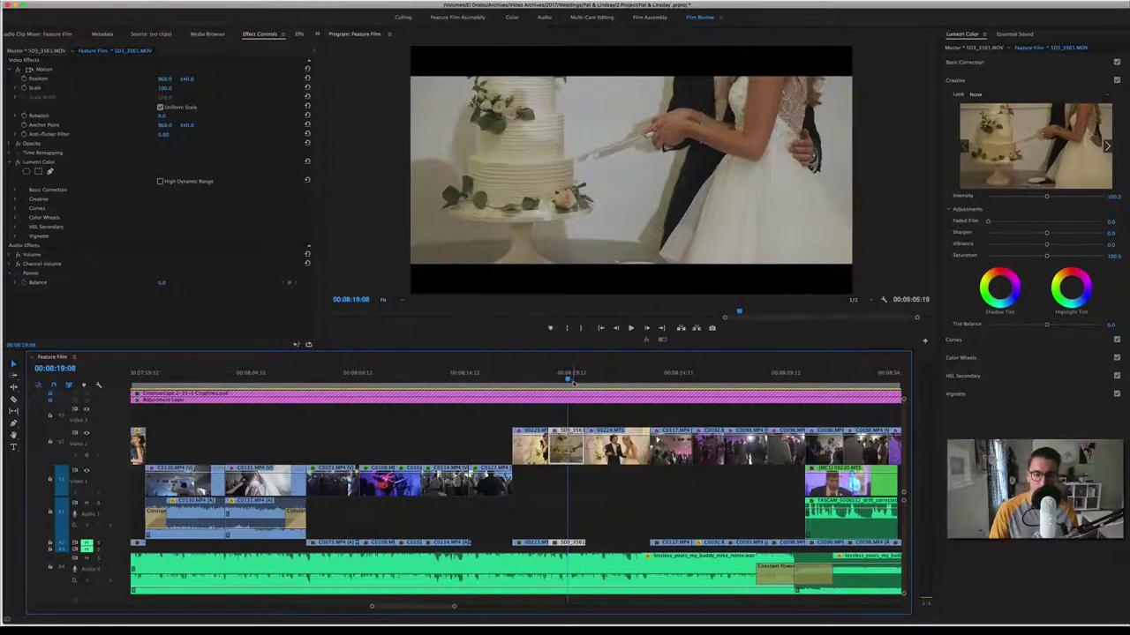
pyautogui.press('space')
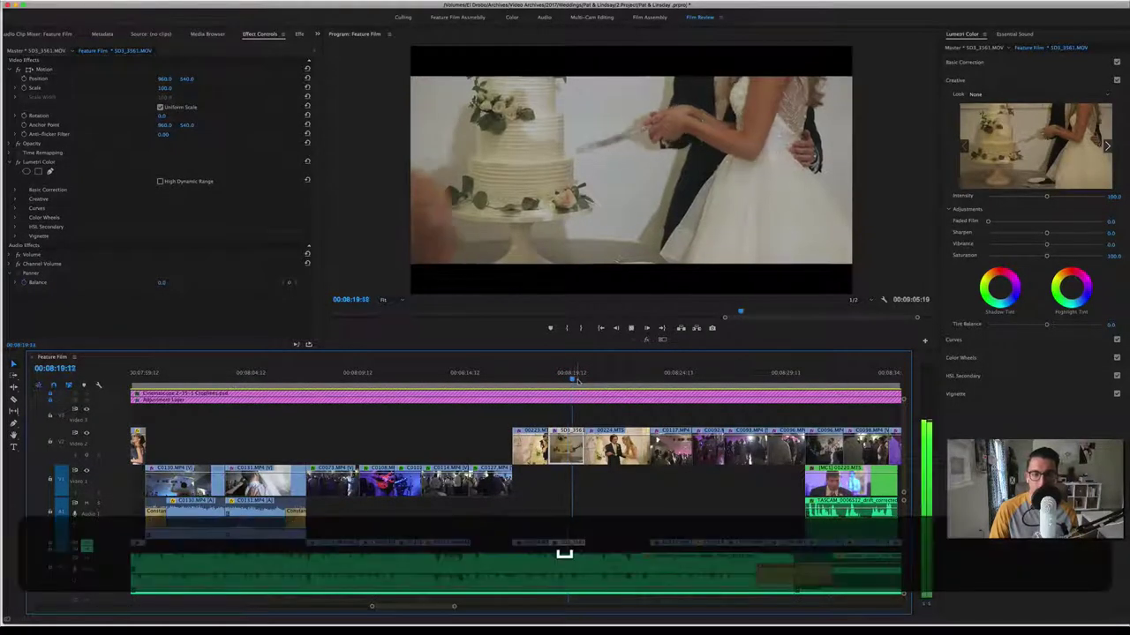
pyautogui.press('space')
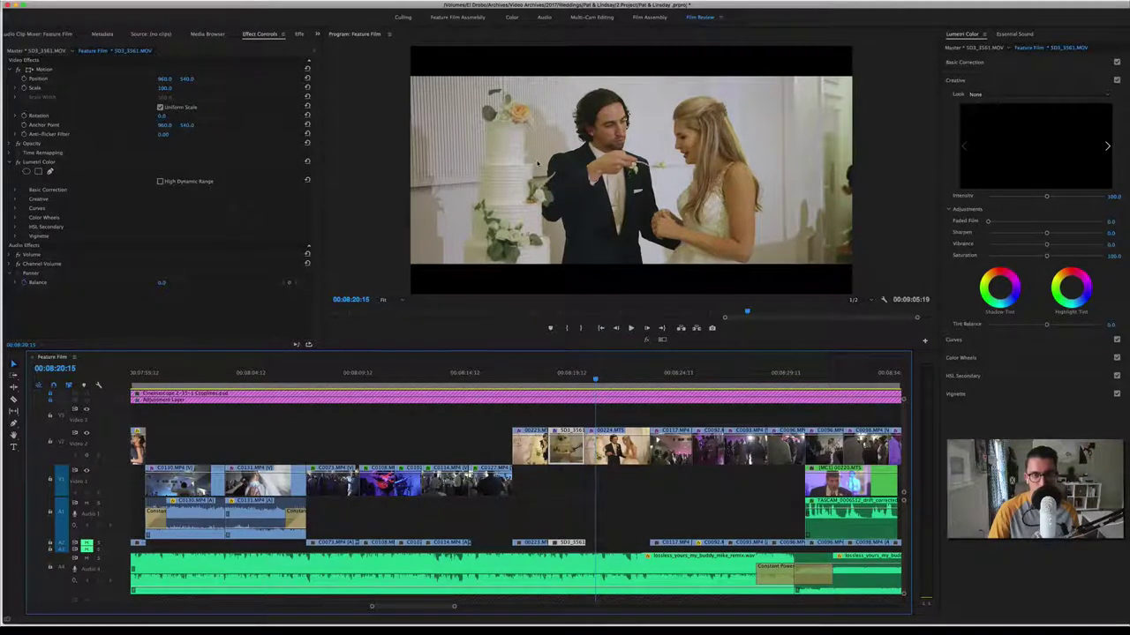
# Step: Play through the cake feeding, pausing at 00:08:24:13, and stop at 00:08:29:17 on the dance floor
pyautogui.press('space')
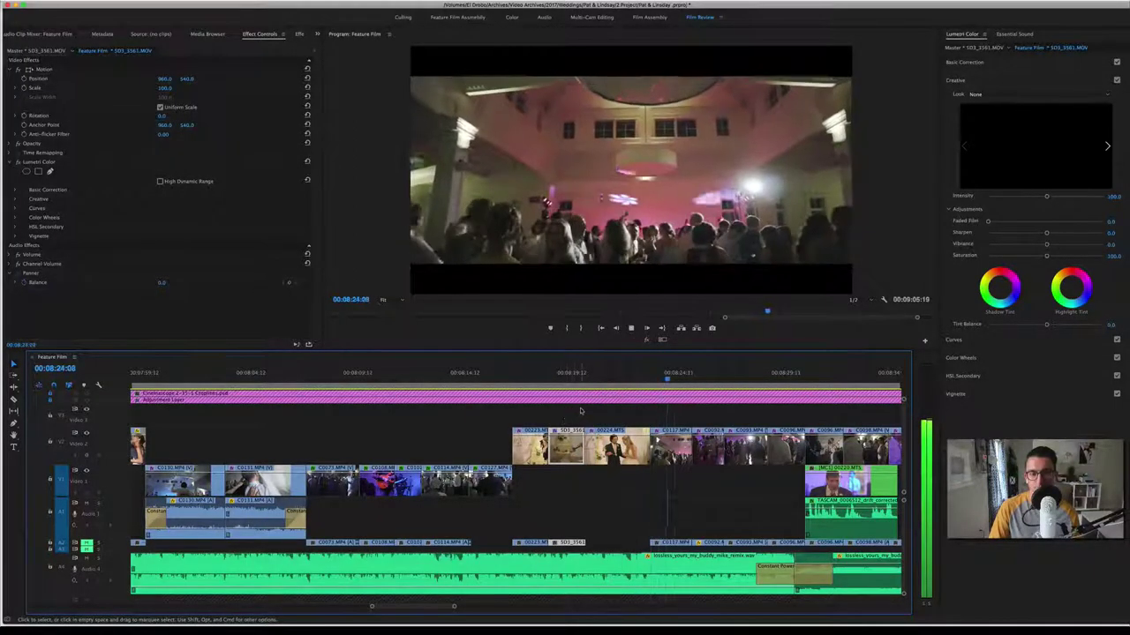
pyautogui.press('space')
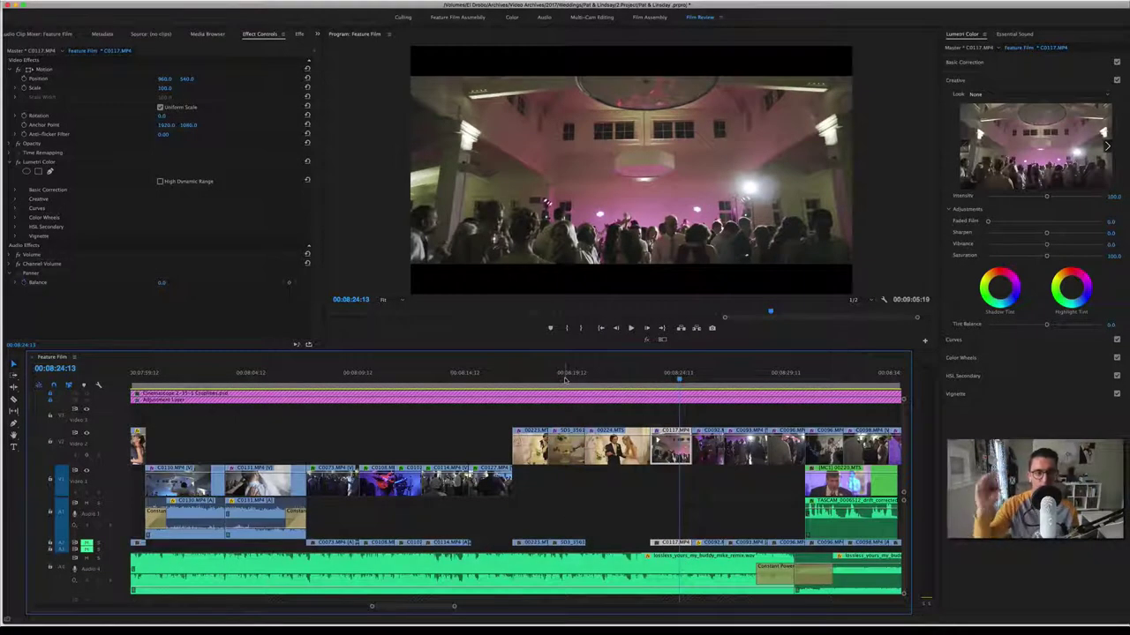
pyautogui.press('space')
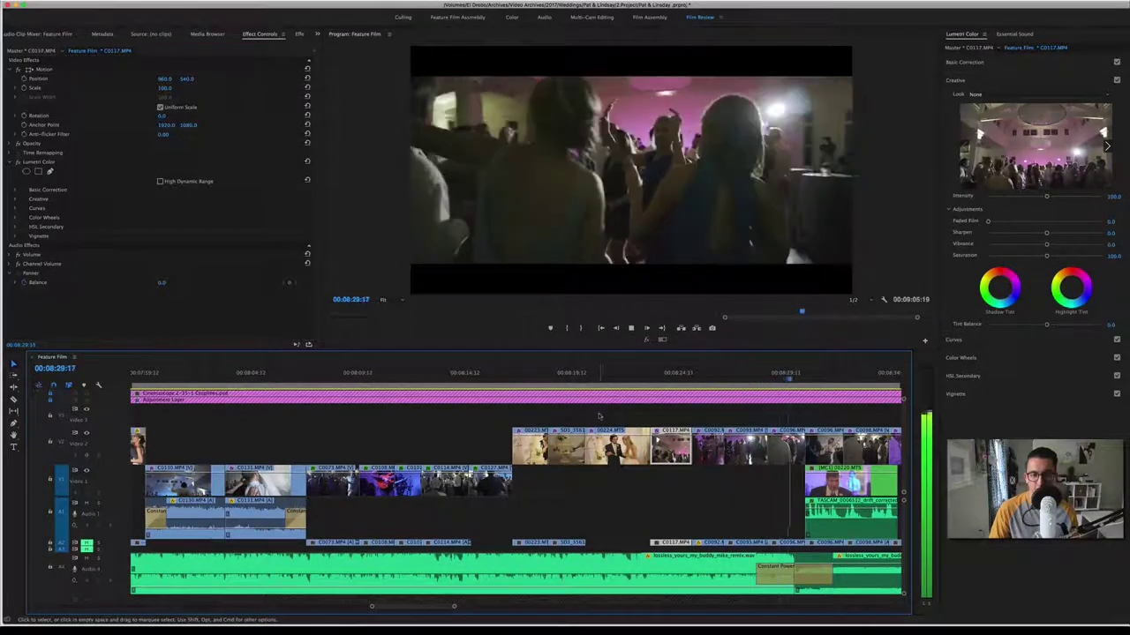
pyautogui.press('space')
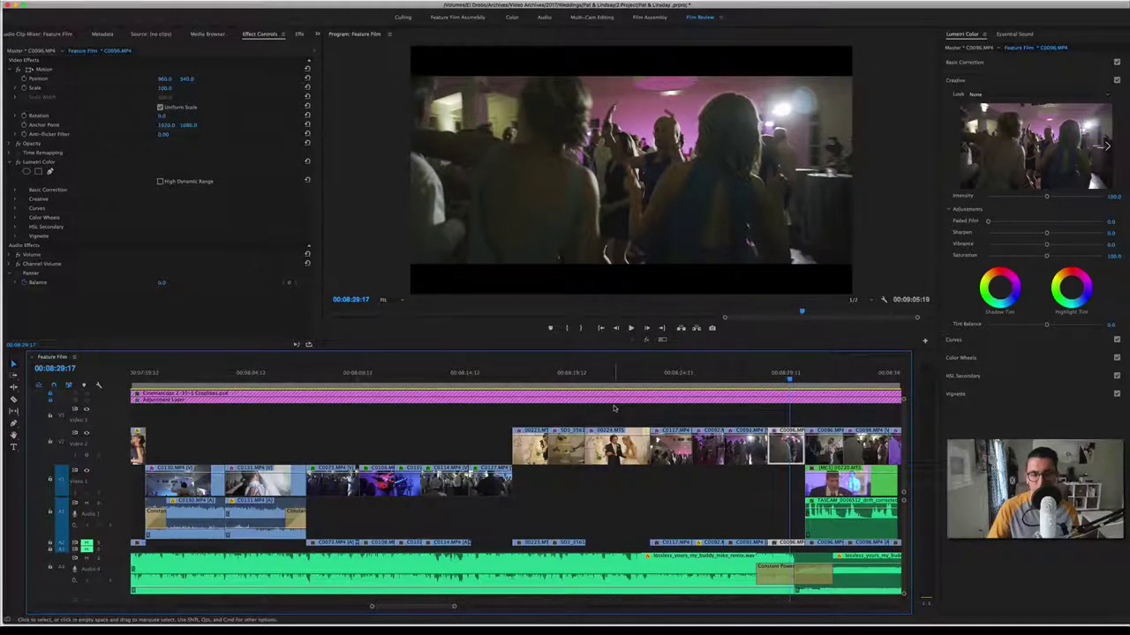
pyautogui.hscroll(3, 729, 415)
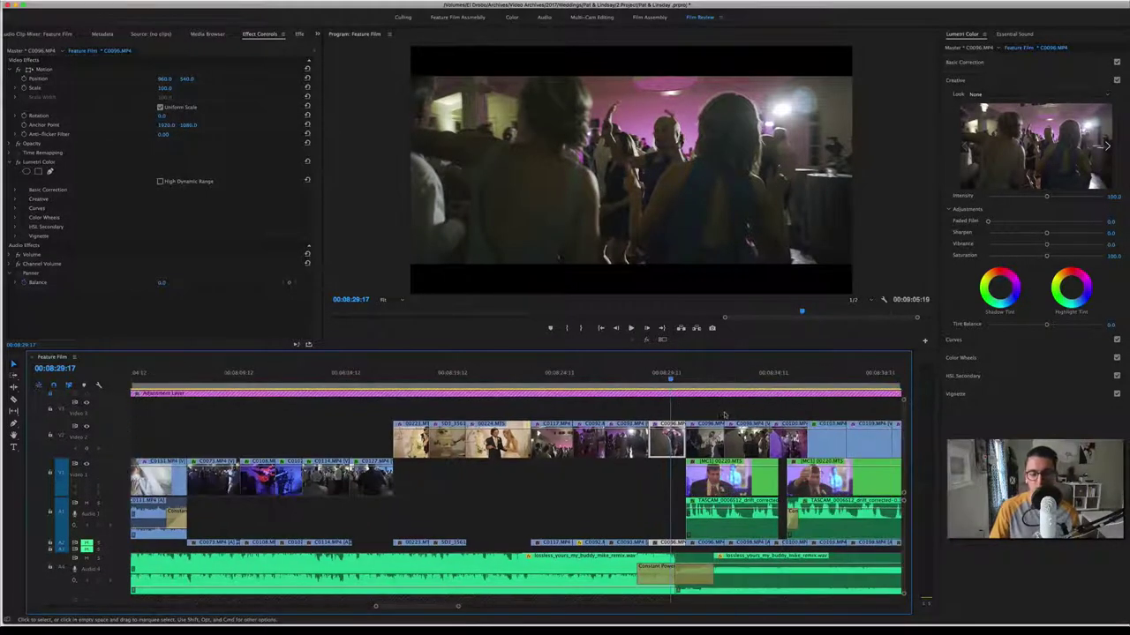
pyautogui.hscroll(3, 724, 415)
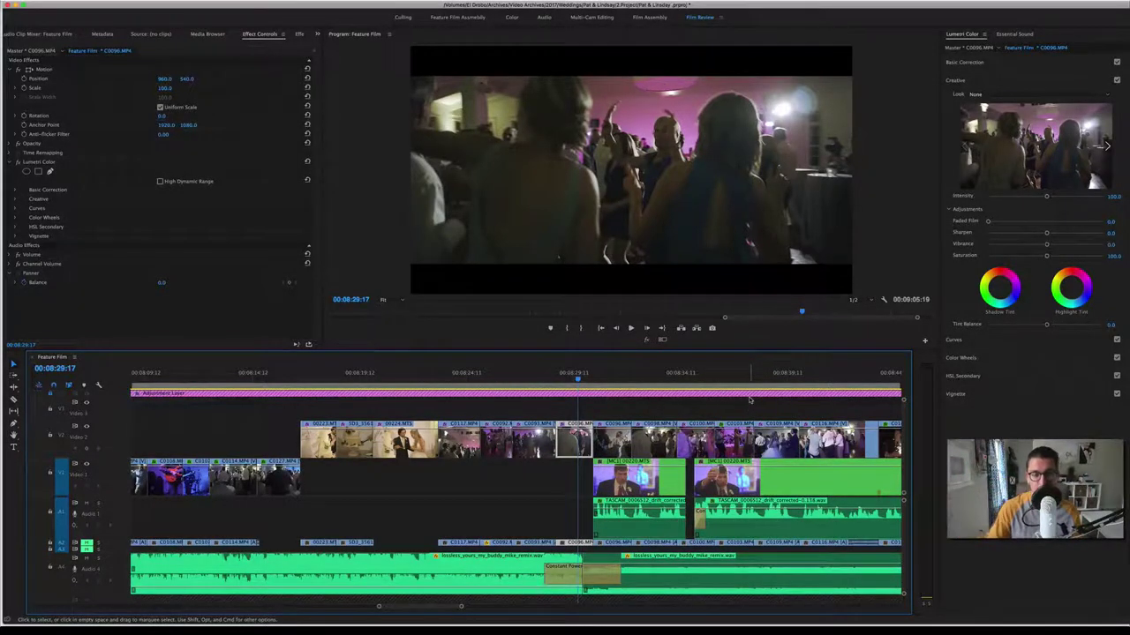
# Step: Play on into the next dancing clip and save the project twice with Cmd+S
pyautogui.press('space')
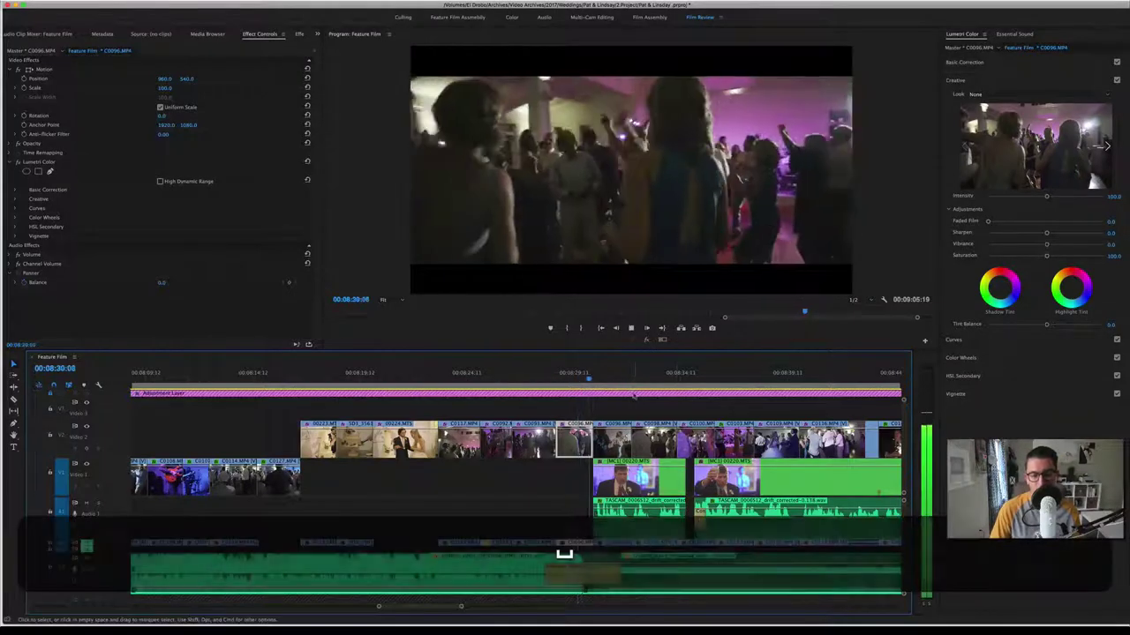
pyautogui.press('super+s')
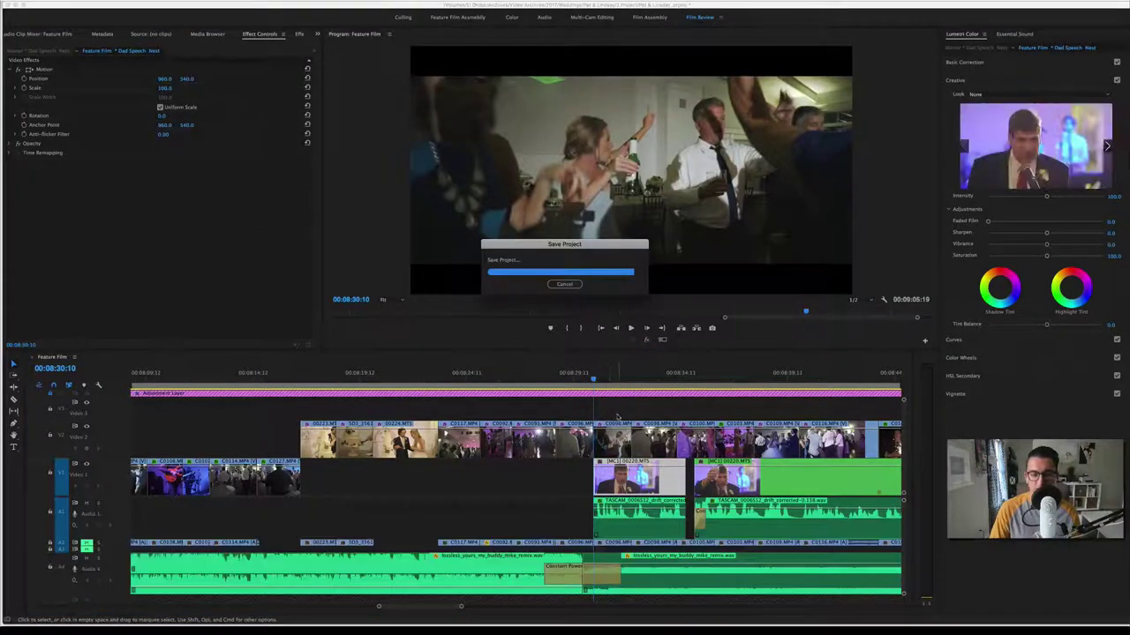
pyautogui.hscroll(2, 618, 411)
pyautogui.hscroll(2, 617, 411)
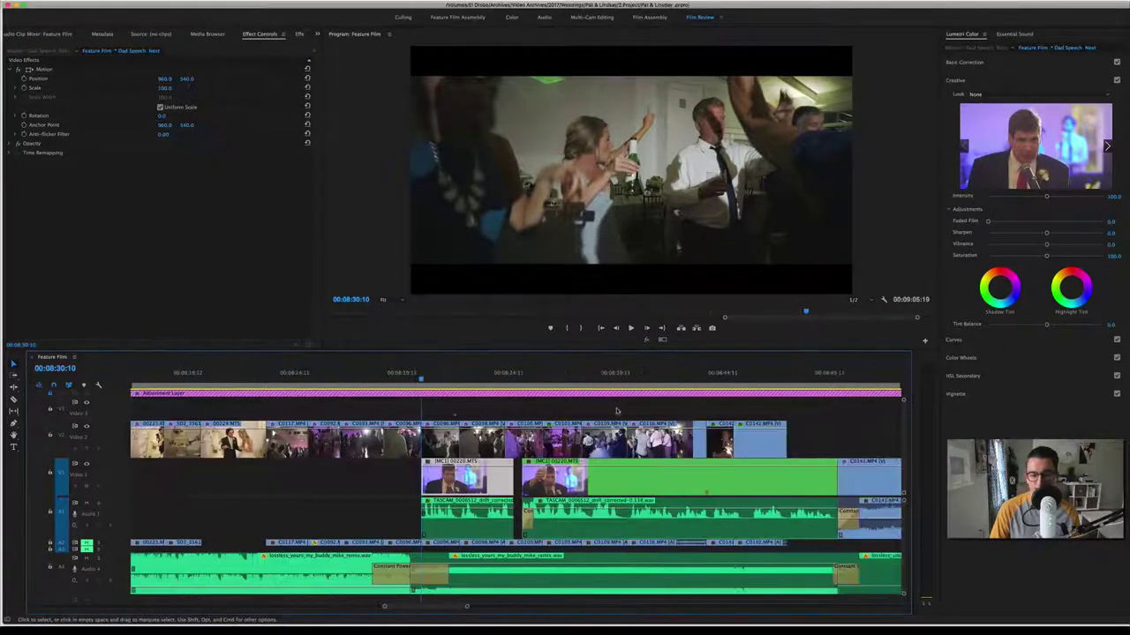
pyautogui.hscroll(2, 615, 411)
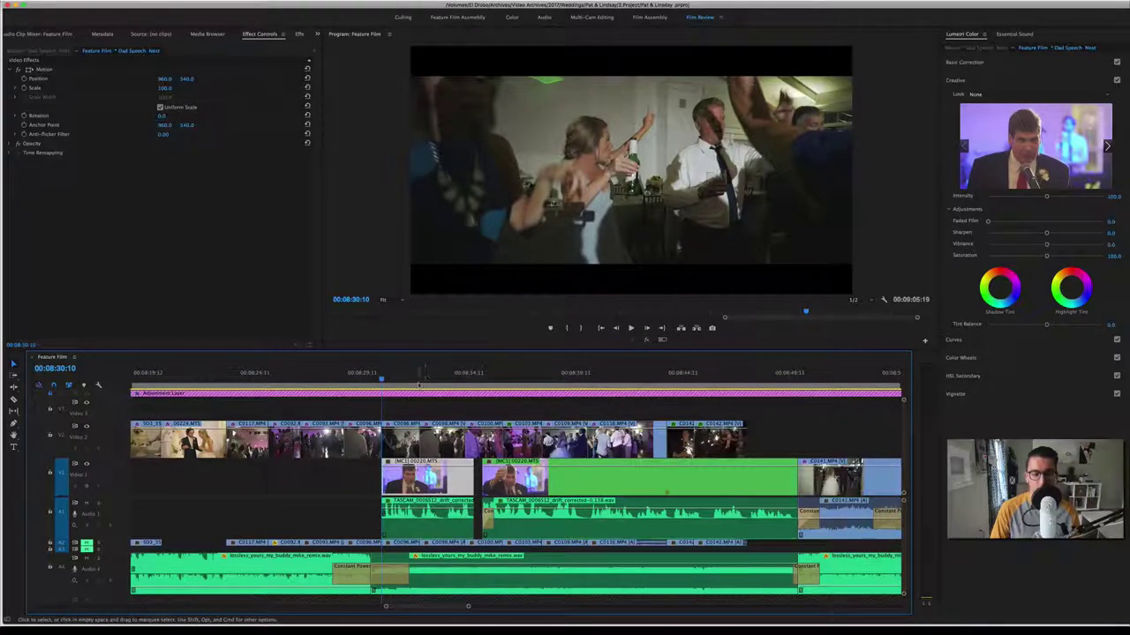
pyautogui.press('super+s')
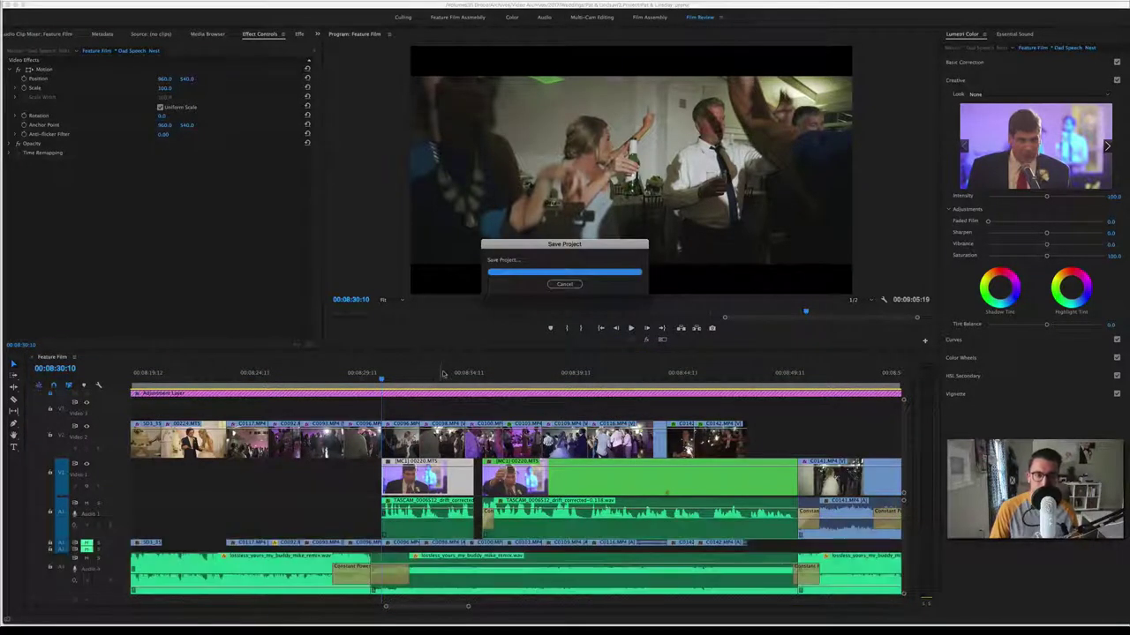
# Step: Zoom the timeline out, scroll back and forth around the playhead, and readjust the zoom
pyautogui.press('-')
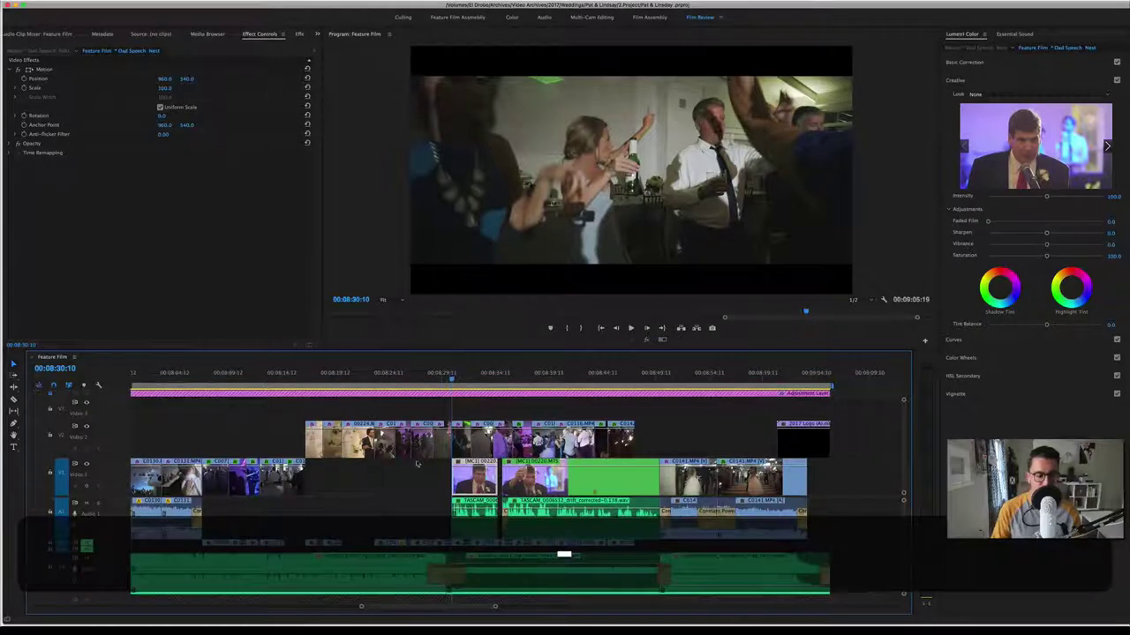
pyautogui.press('-')
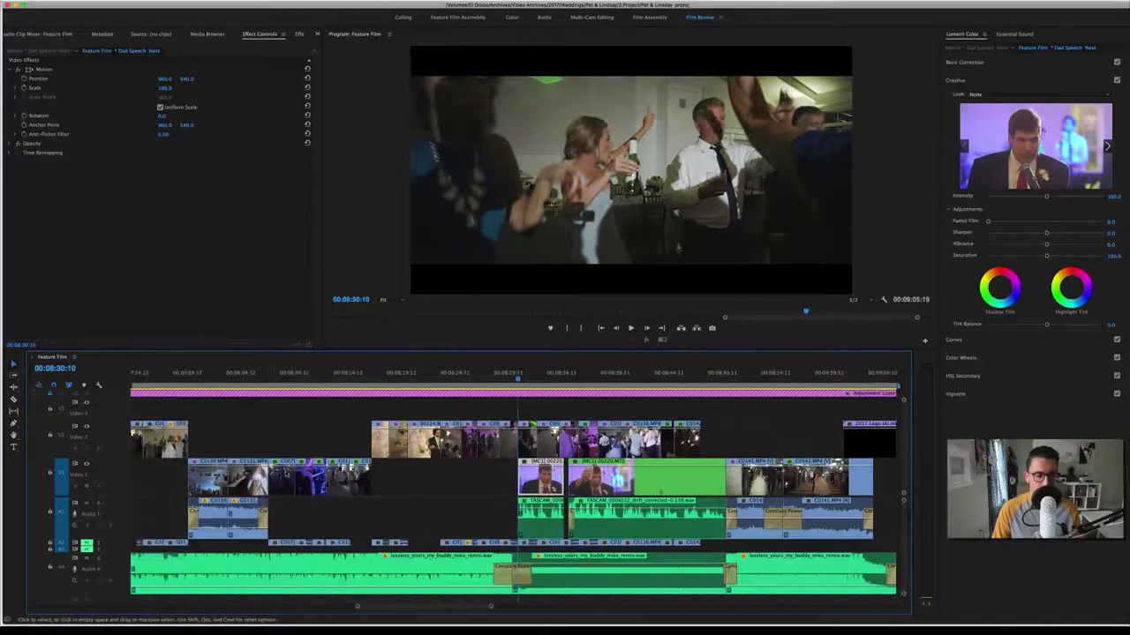
pyautogui.hscroll(-2, 516, 494)
pyautogui.hscroll(-2, 516, 494)
pyautogui.hscroll(-3, 516, 494)
pyautogui.hscroll(-2, 516, 494)
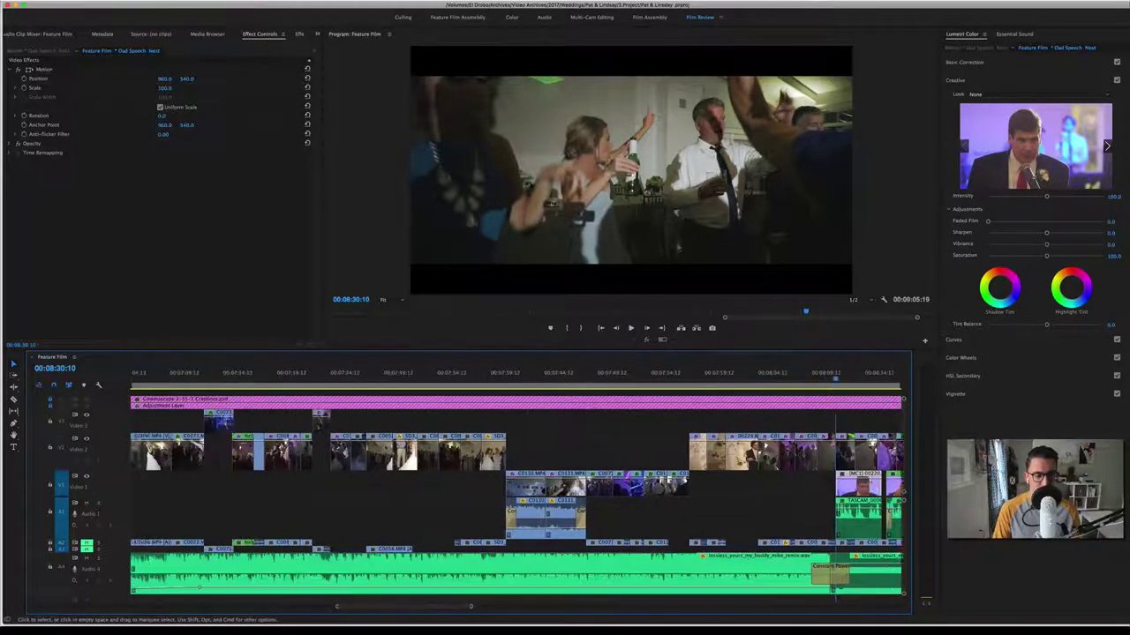
pyautogui.hscroll(-3, 516, 494)
pyautogui.hscroll(-3, 516, 495)
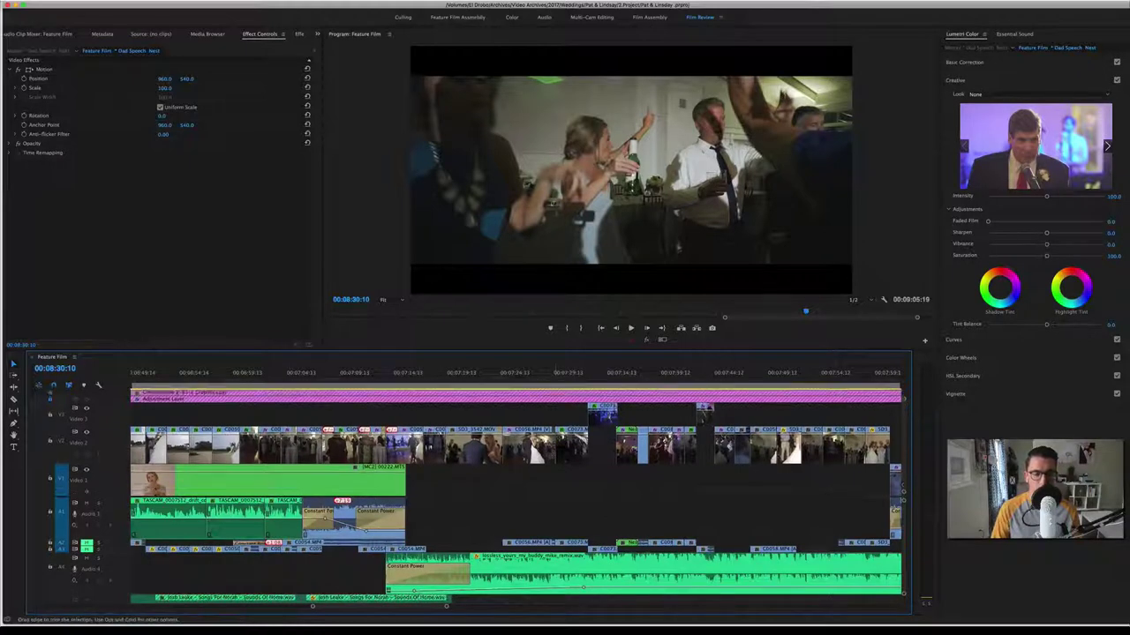
pyautogui.hscroll(2, 516, 494)
pyautogui.hscroll(2, 516, 494)
pyautogui.hscroll(3, 666, 414)
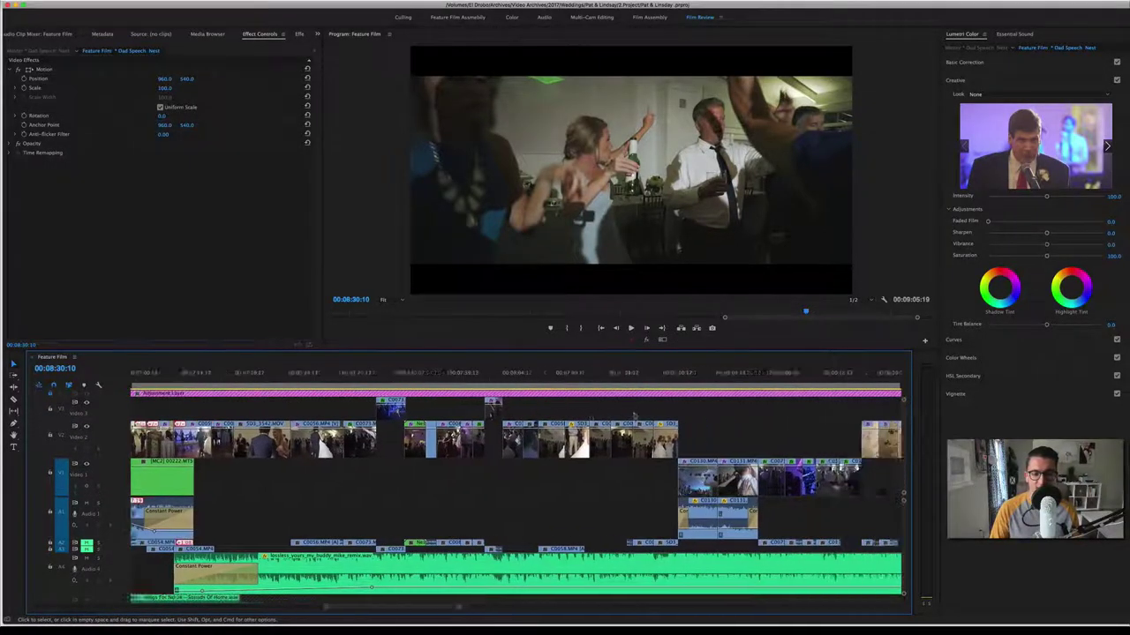
pyautogui.hscroll(8, 667, 414)
pyautogui.hscroll(3, 666, 414)
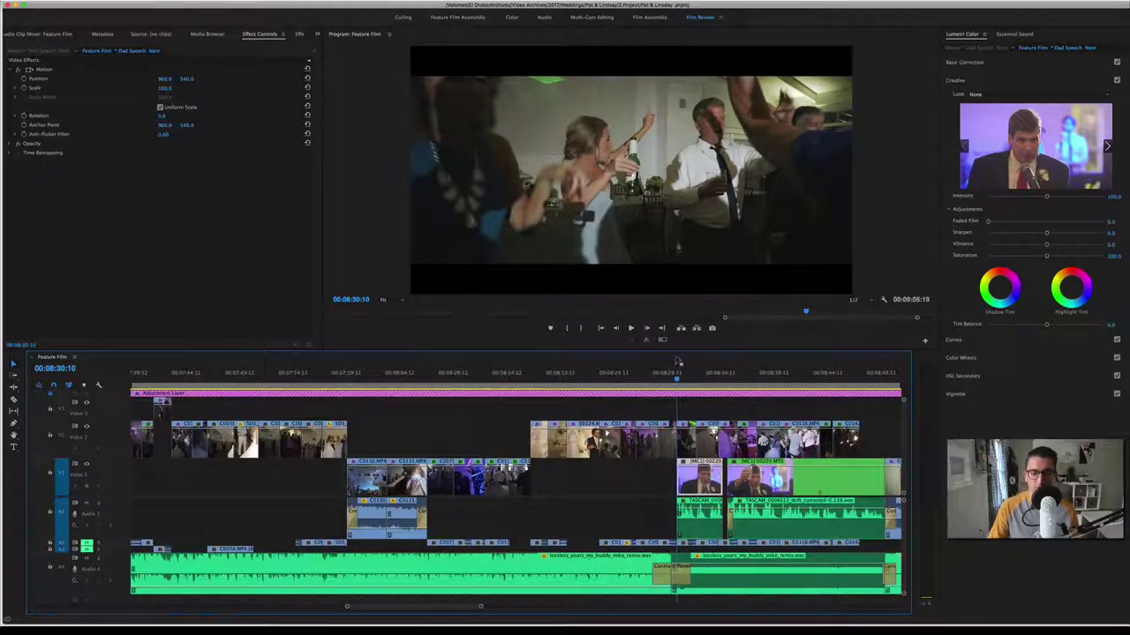
pyautogui.hscroll(3, 677, 362)
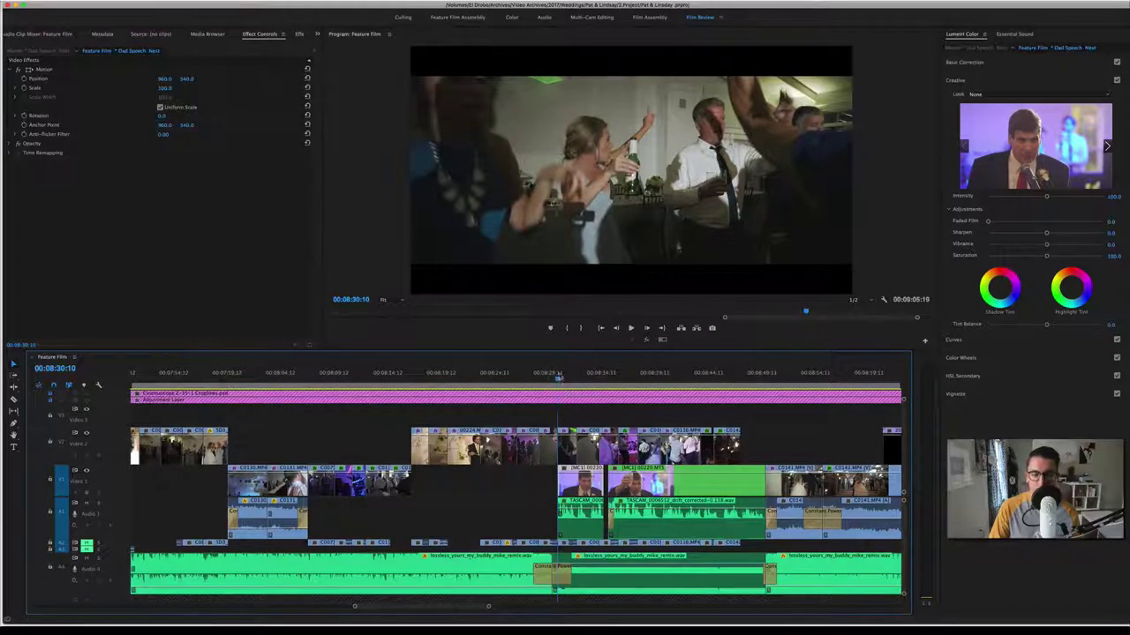
pyautogui.press('=')
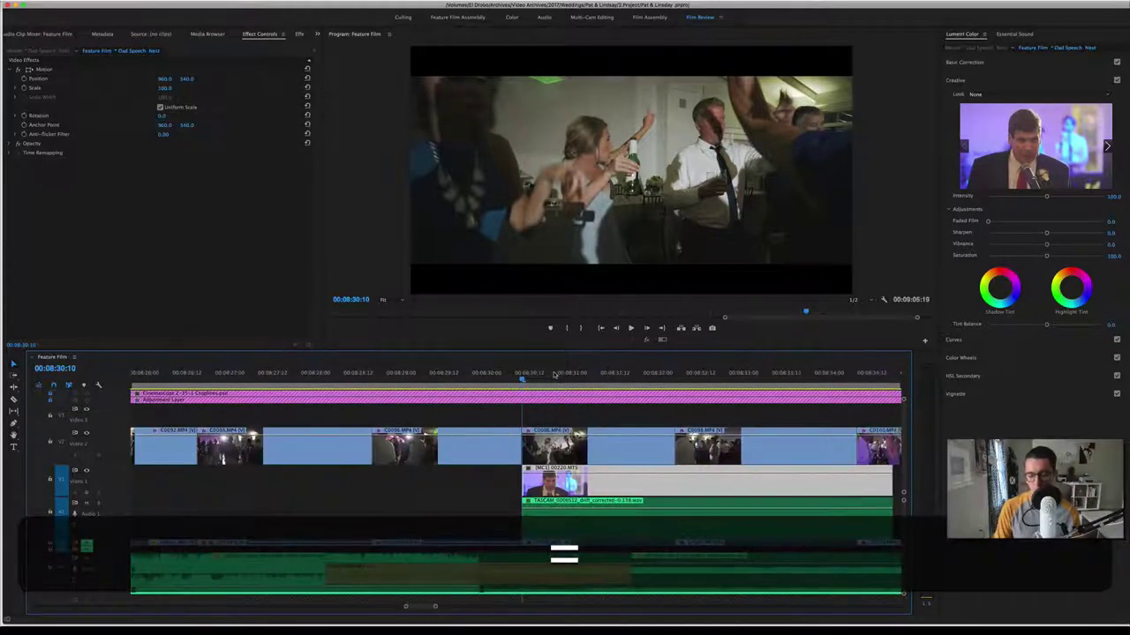
pyautogui.press('-')
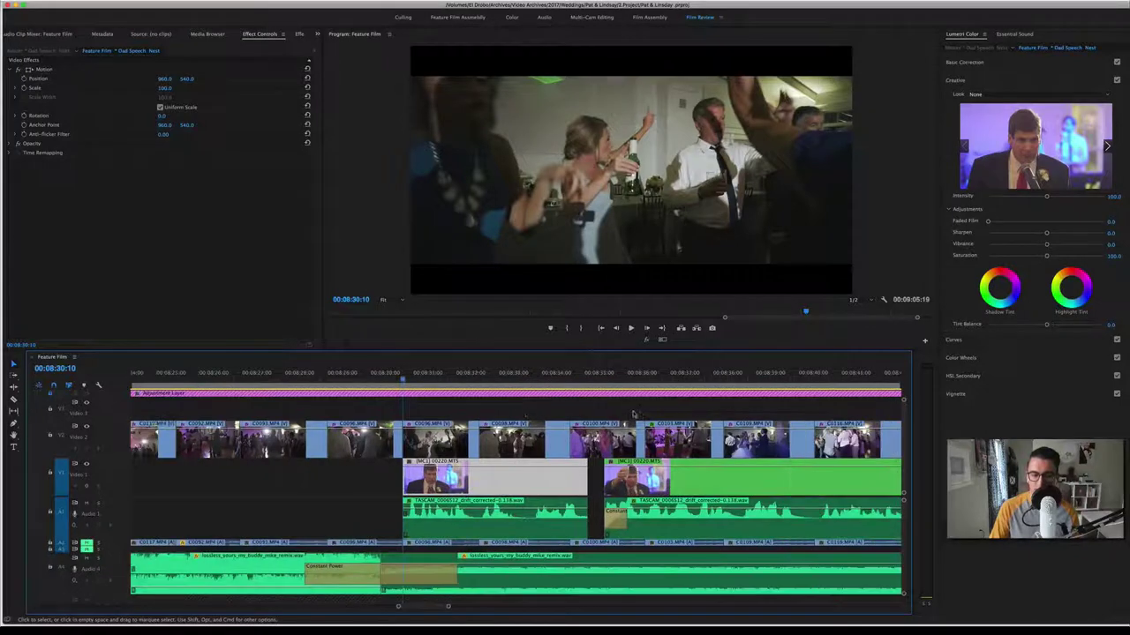
# Step: Play the dancing from 00:08:30:10, stop at 00:08:34:22, then continue into the sparkler exit around 08:45
pyautogui.hscroll(1, 633, 413)
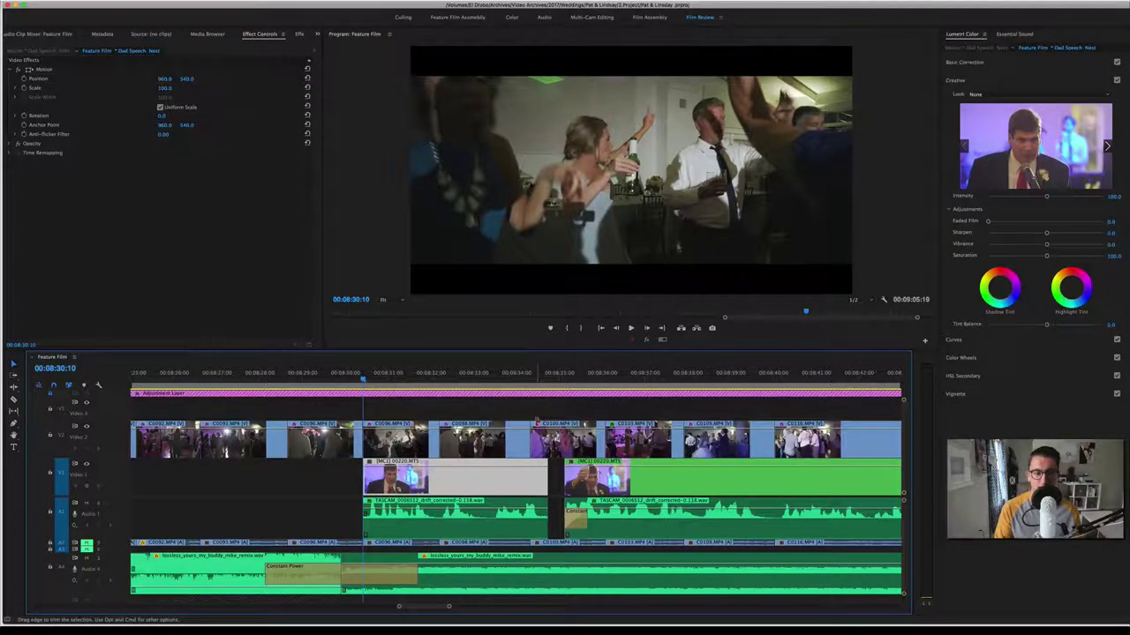
pyautogui.press('space')
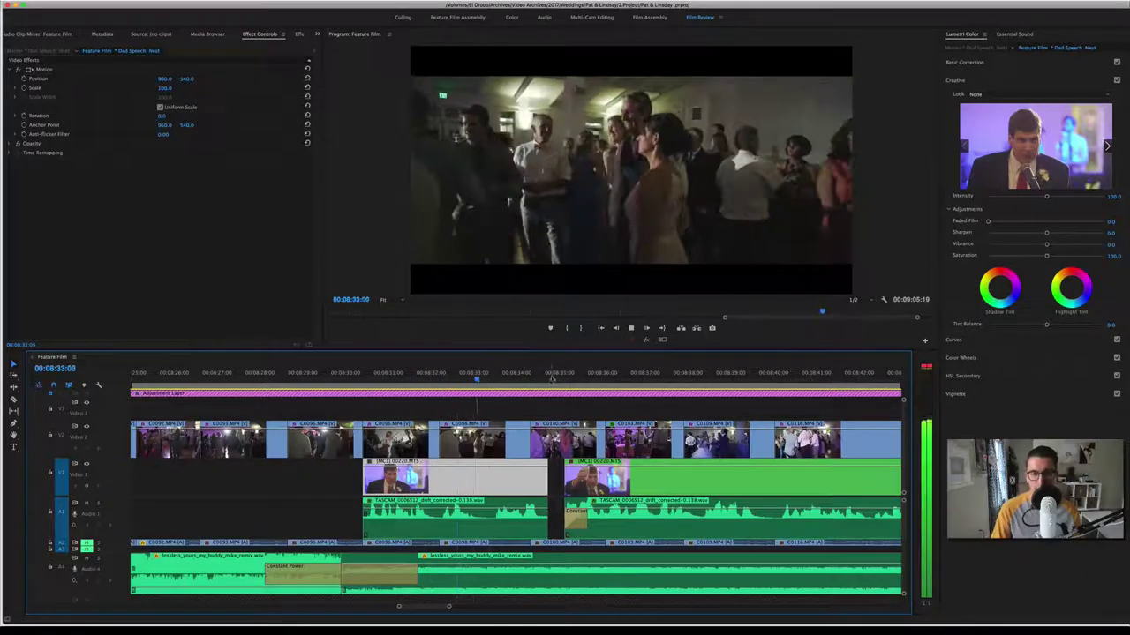
pyautogui.press('space')
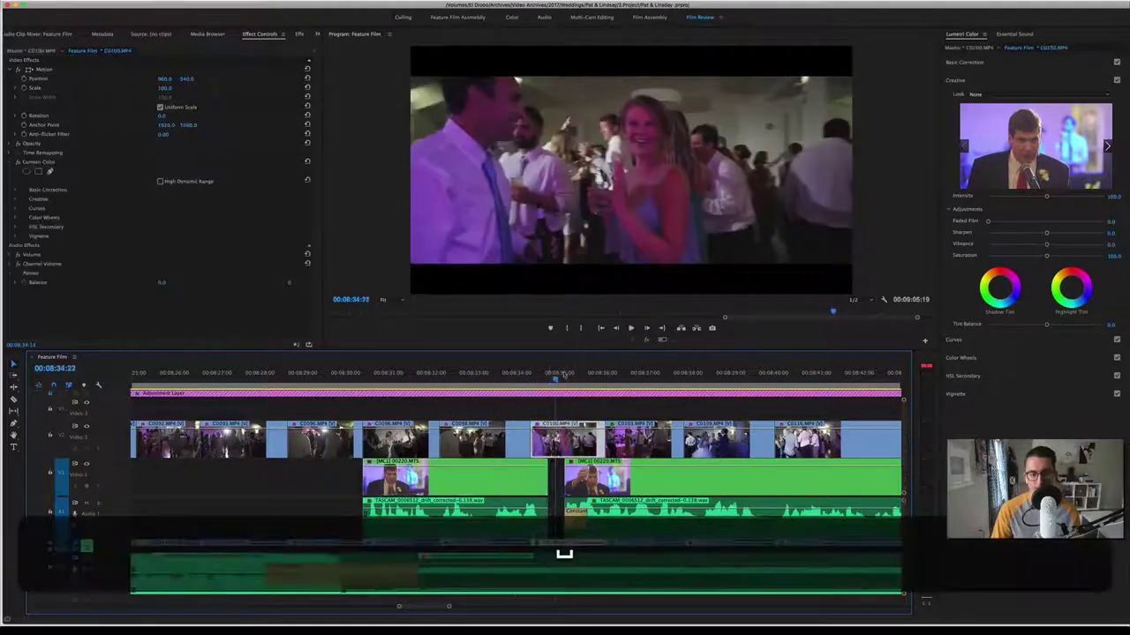
pyautogui.hscroll(2, 510, 401)
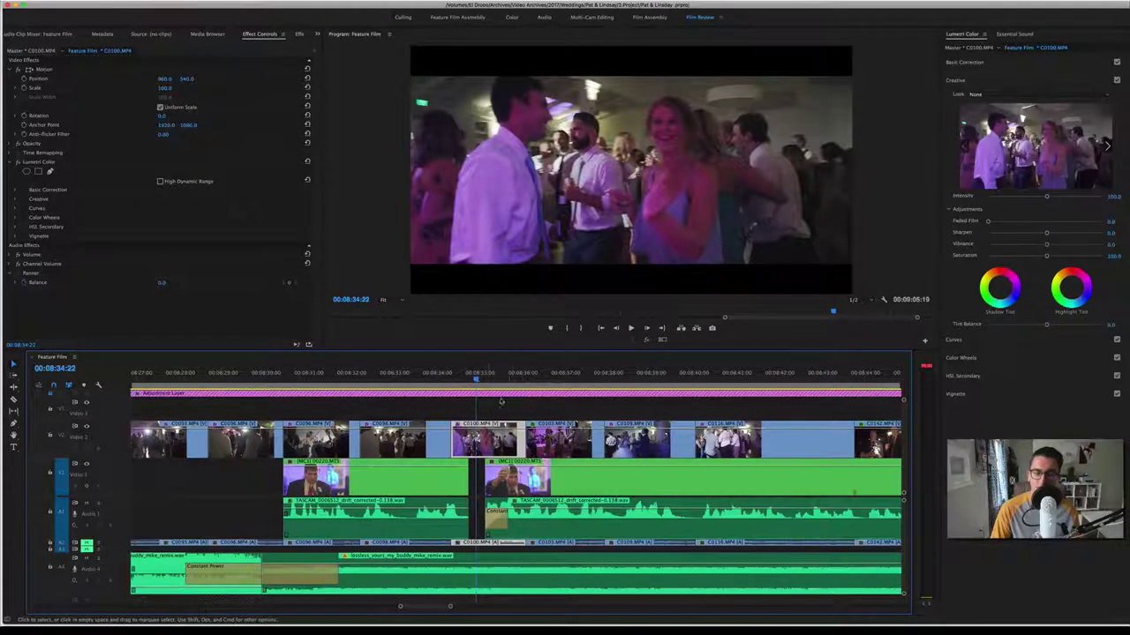
pyautogui.hscroll(1, 501, 408)
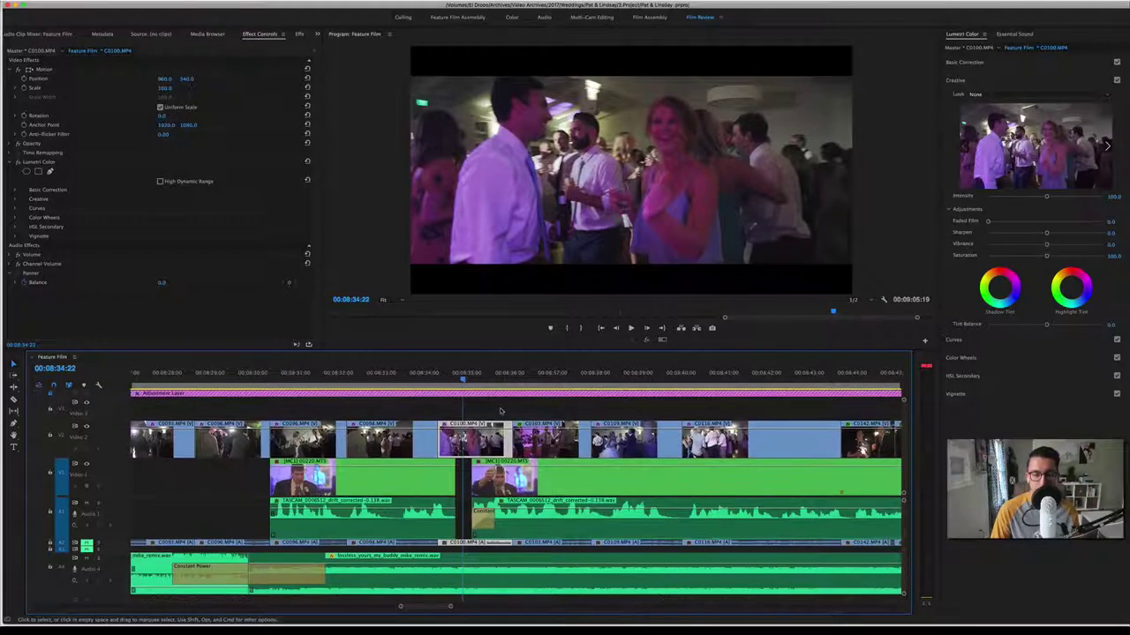
pyautogui.hscroll(1, 505, 407)
pyautogui.hscroll(1, 507, 407)
pyautogui.press('space')
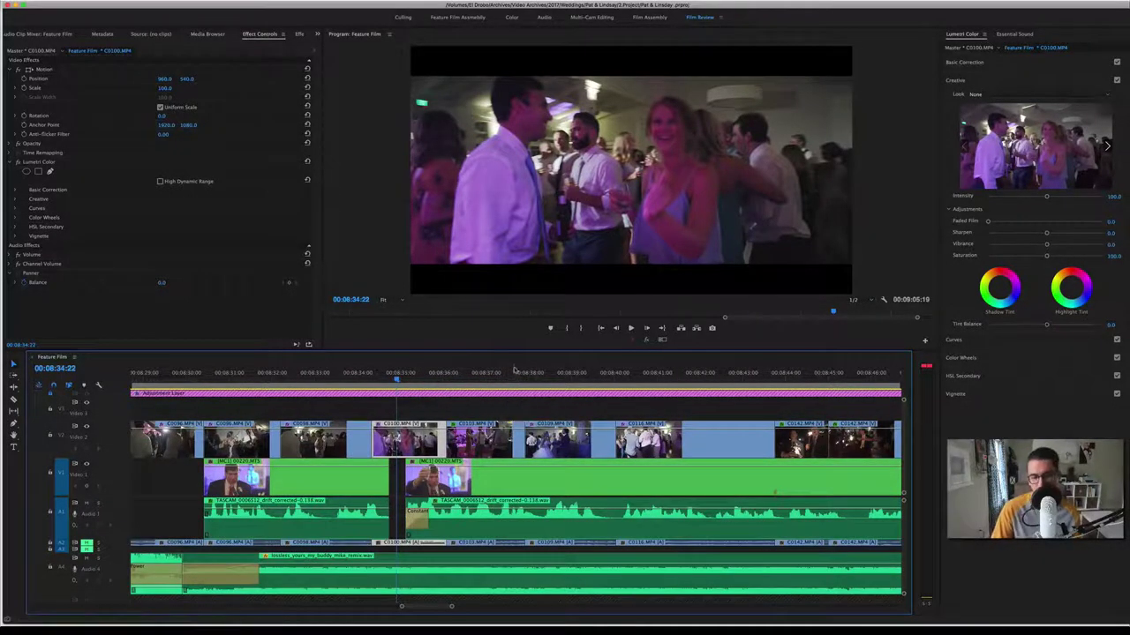
pyautogui.press('space')
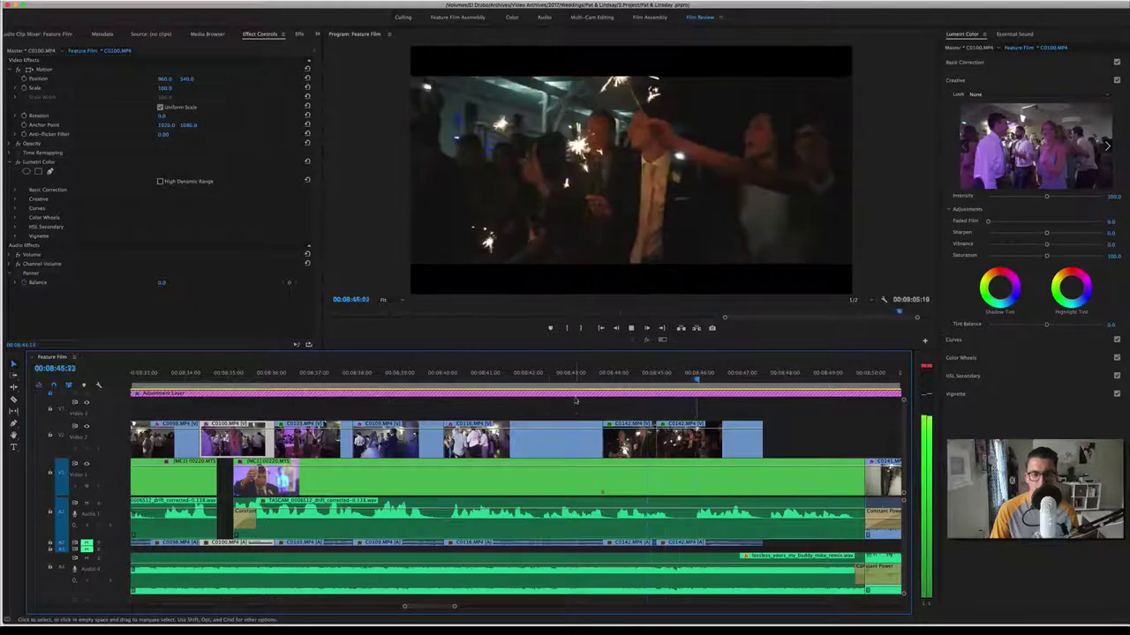
# Step: Stop in the sparkler exit, reposition within the sparkler shots, and replay the send-off to the couple walking out
pyautogui.press('space')
pyautogui.click(675, 378)
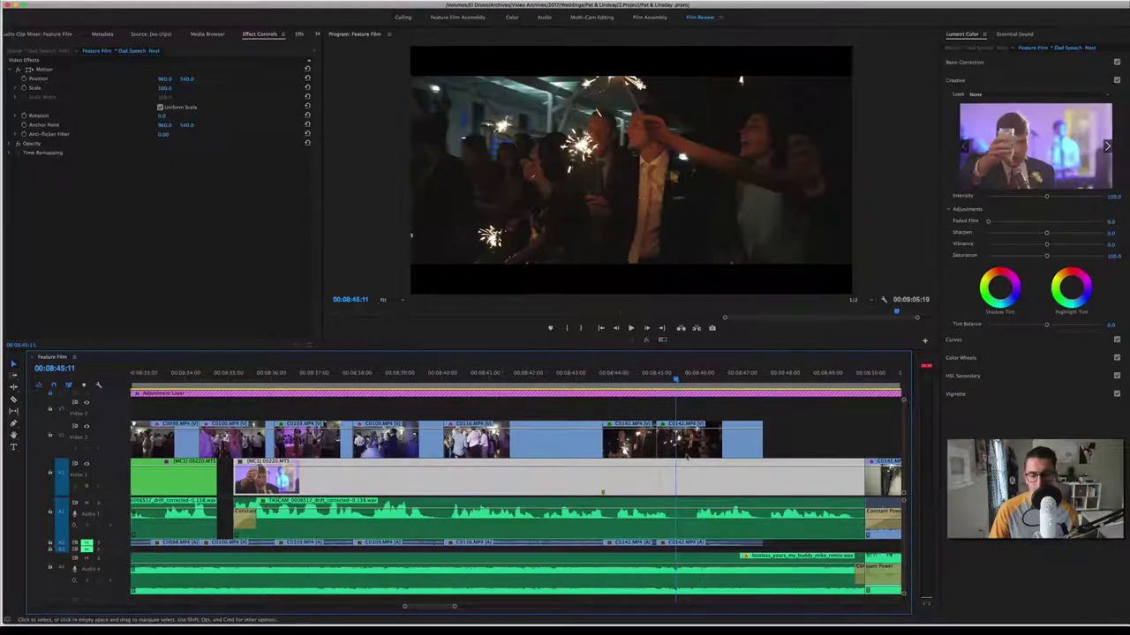
pyautogui.hscroll(3, 750, 411)
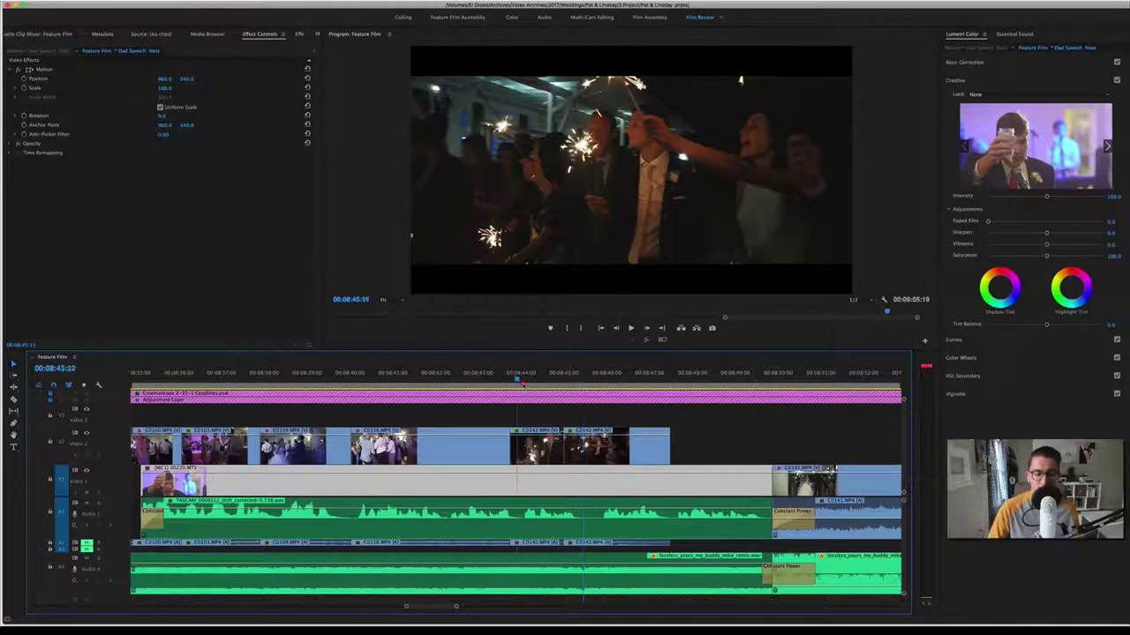
pyautogui.click(527, 389)
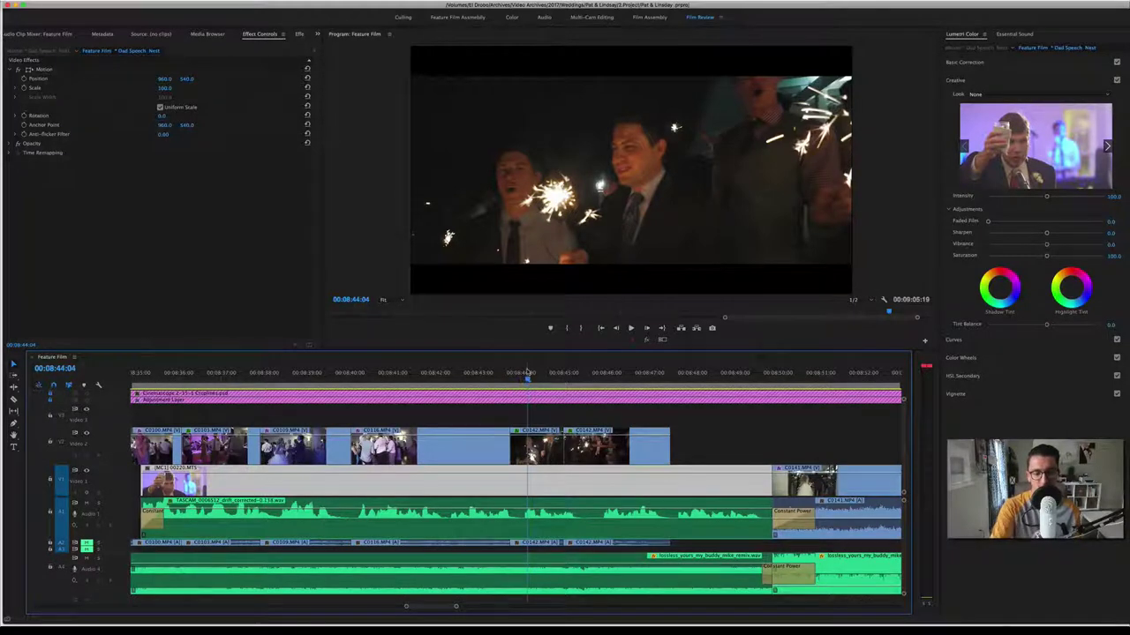
pyautogui.press('space')
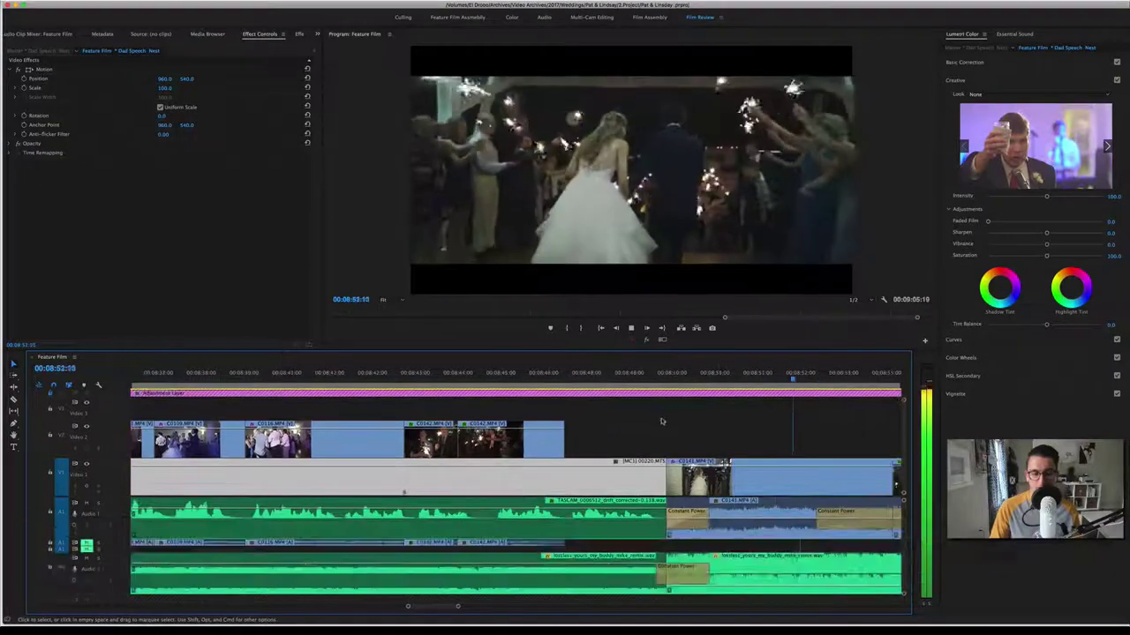
# Step: Select the C0141 exit clip and zoom out to show the end of the sequence
pyautogui.click(680, 378)
pyautogui.scroll(3, 680, 411)
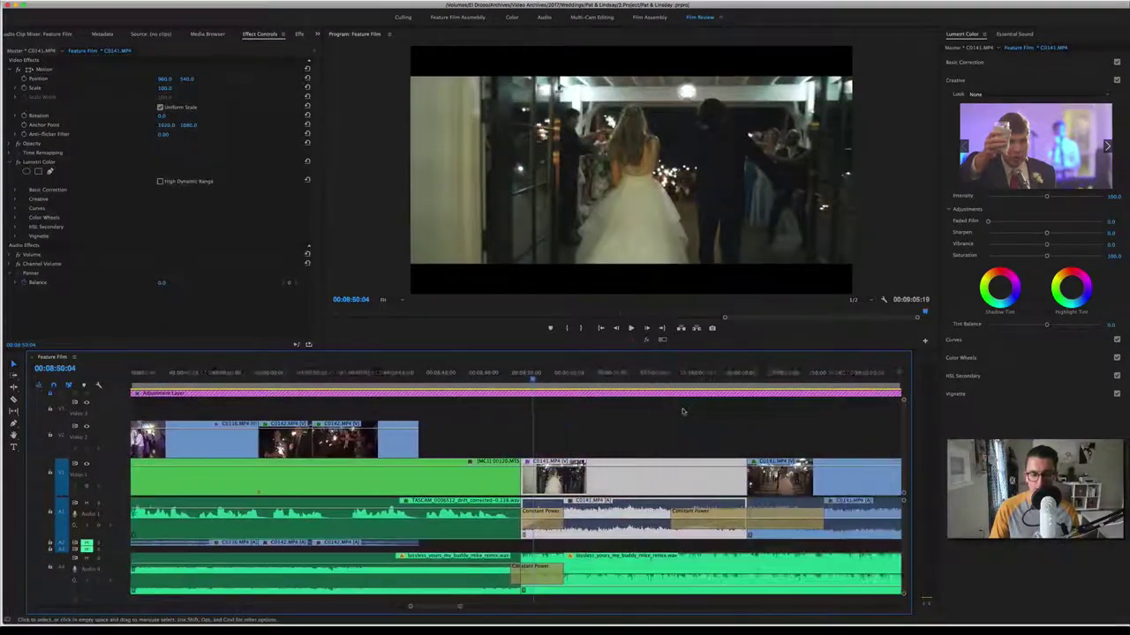
pyautogui.hscroll(1, 626, 449)
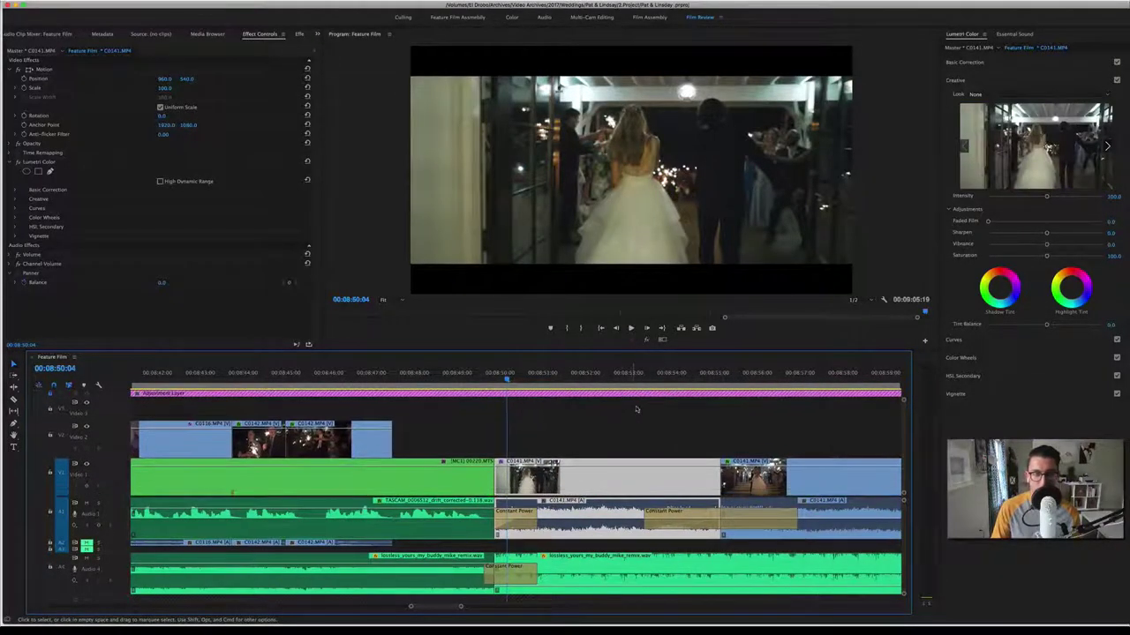
pyautogui.scroll(-1, 635, 408)
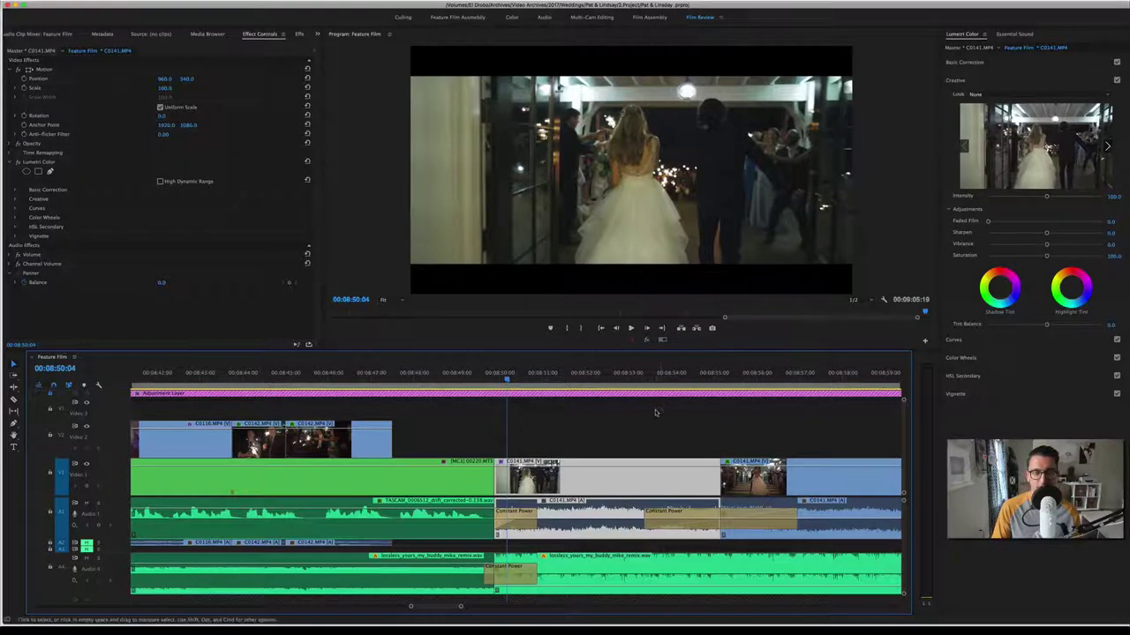
pyautogui.scroll(-1, 649, 416)
pyautogui.scroll(-5, 641, 416)
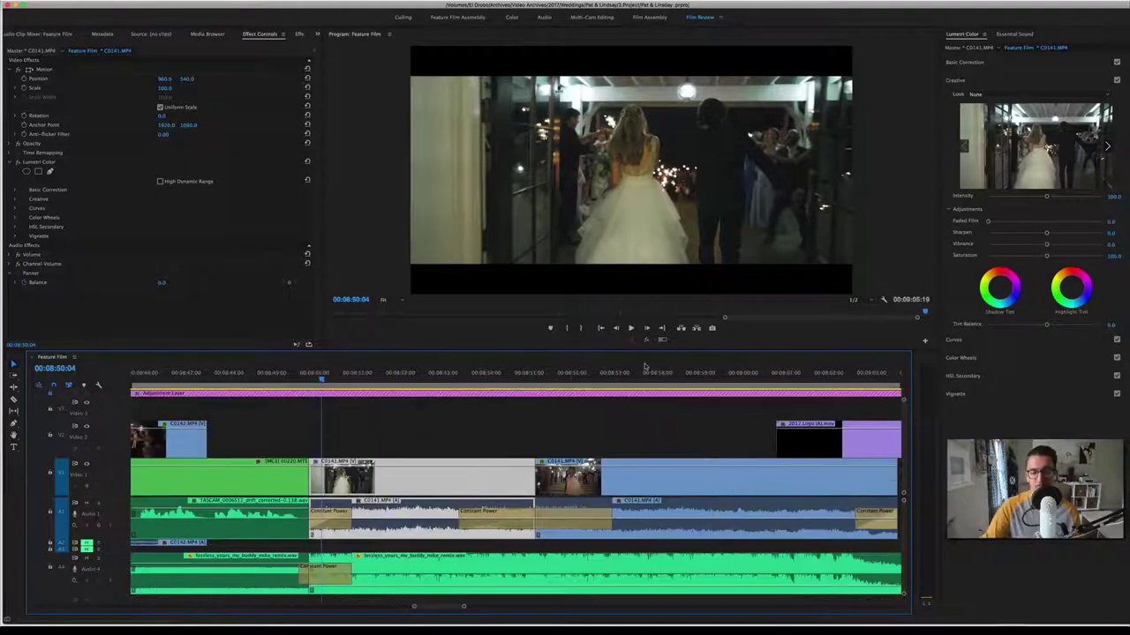
pyautogui.press('-')
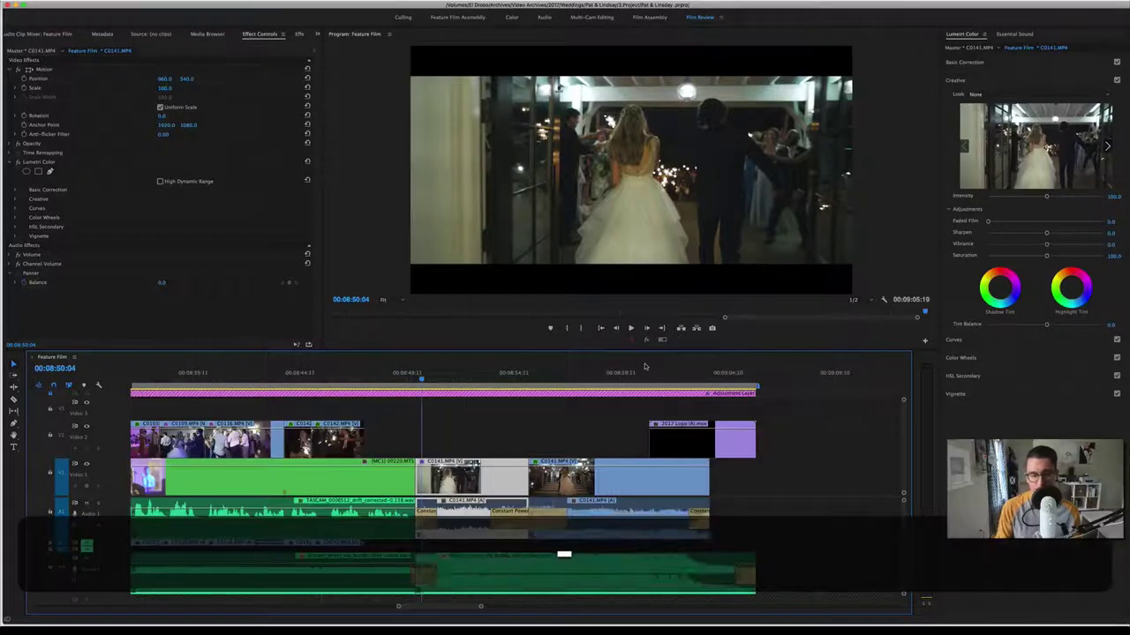
# Step: Play the final exit shots through to the closing logo card at the end of the film
pyautogui.press('space')
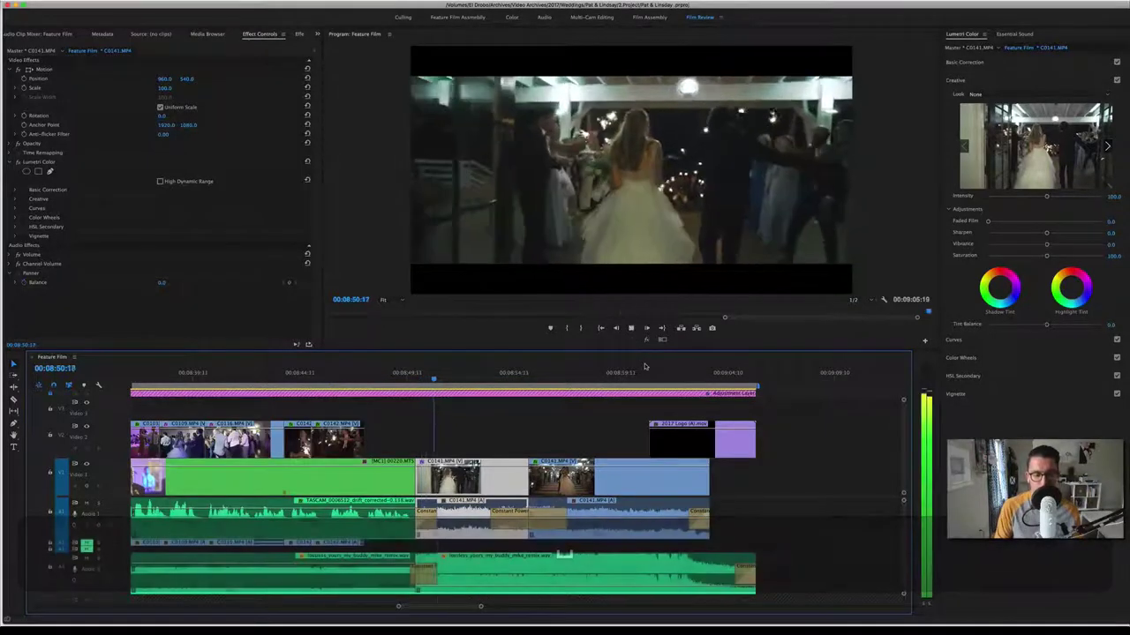
pyautogui.press('space')
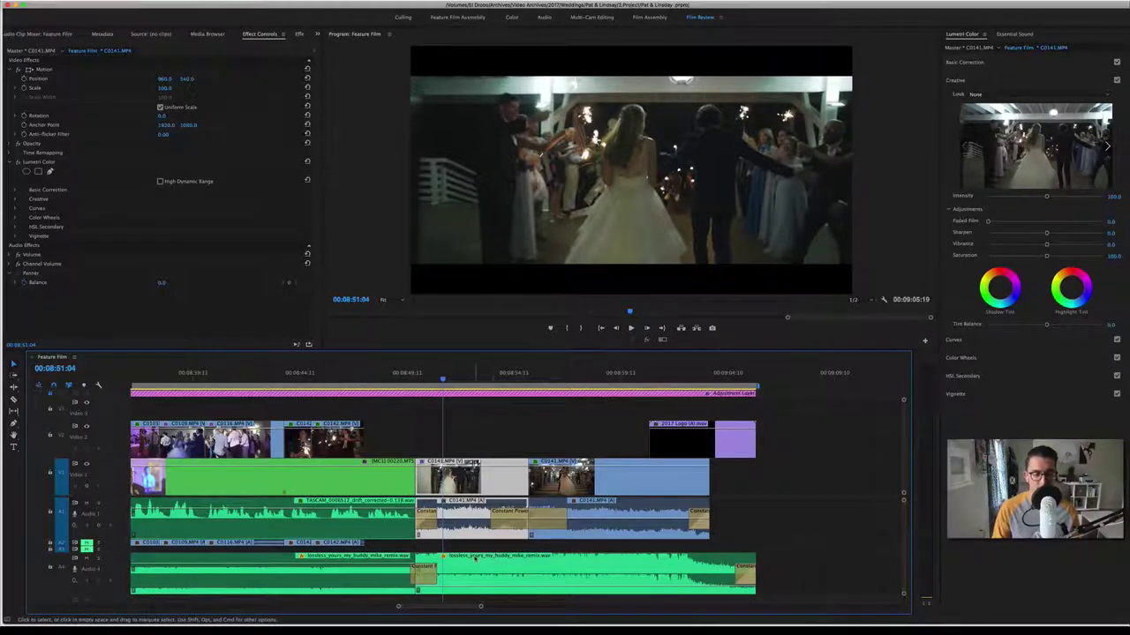
pyautogui.hscroll(-5, 412, 408)
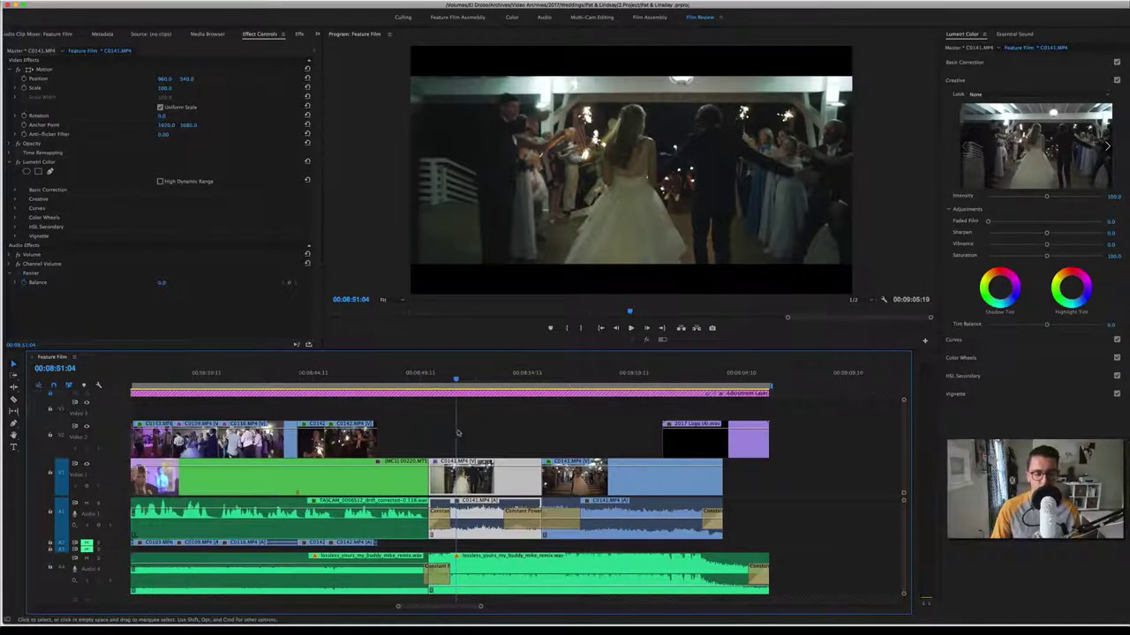
pyautogui.press('-')
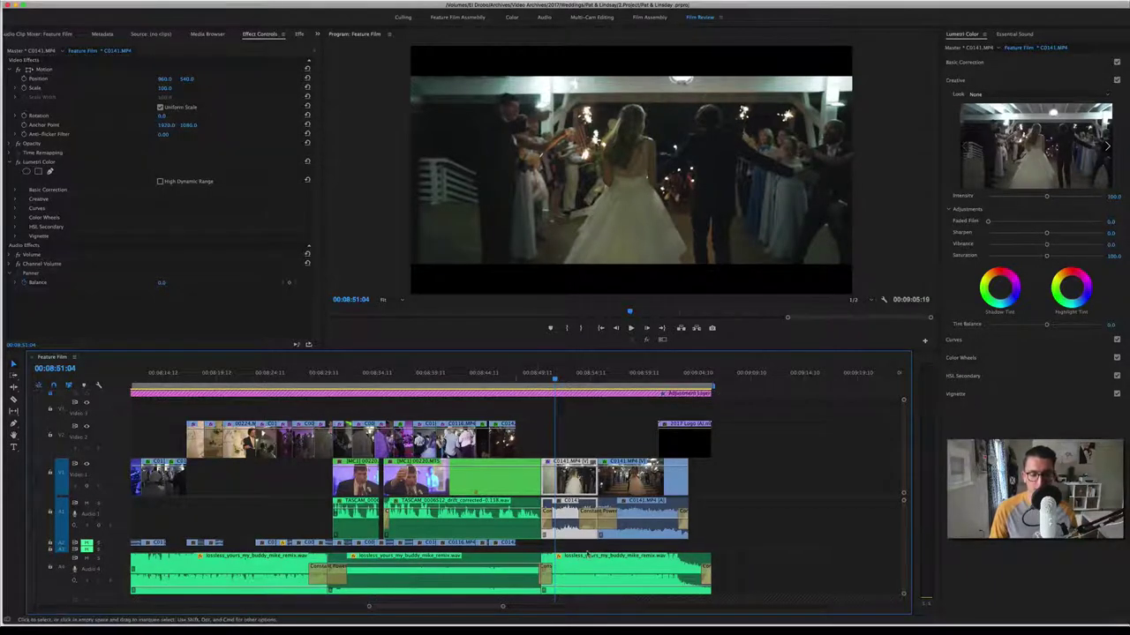
pyautogui.press('space')
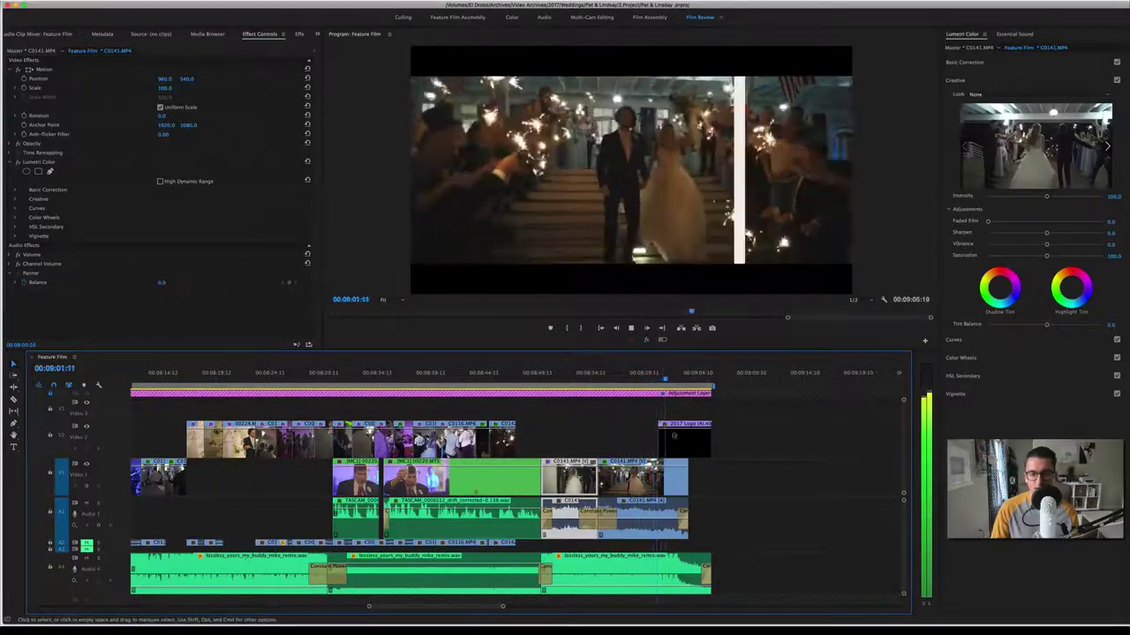
# Step: Stop on the logo card, return to 08:58:04, and compare the exit shot with effects muted
pyautogui.press('space')
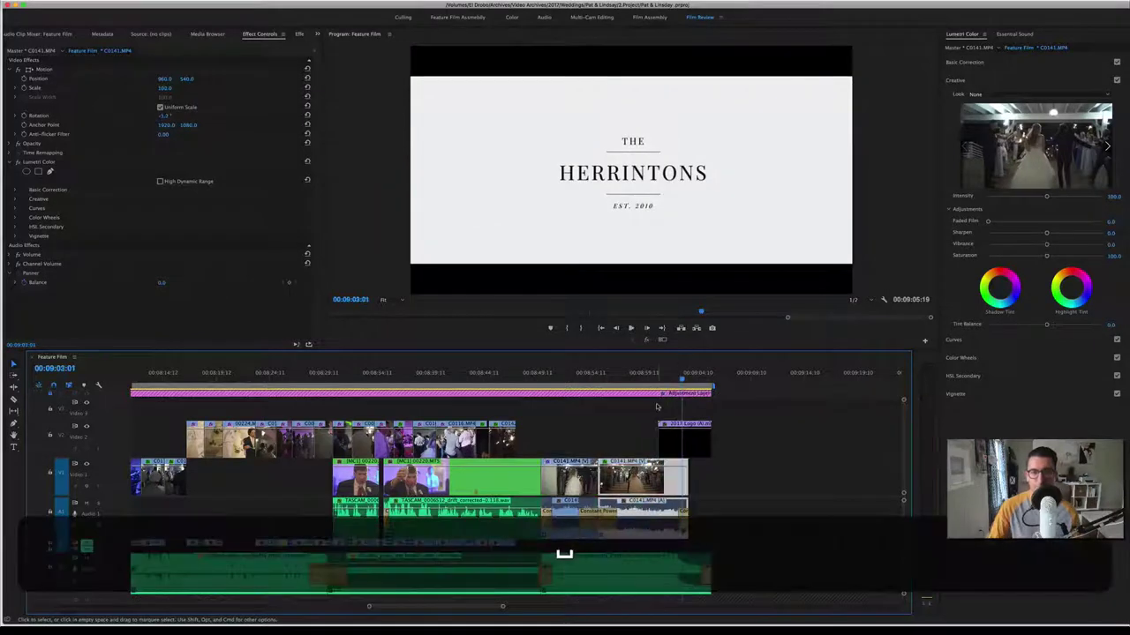
pyautogui.click(630, 374)
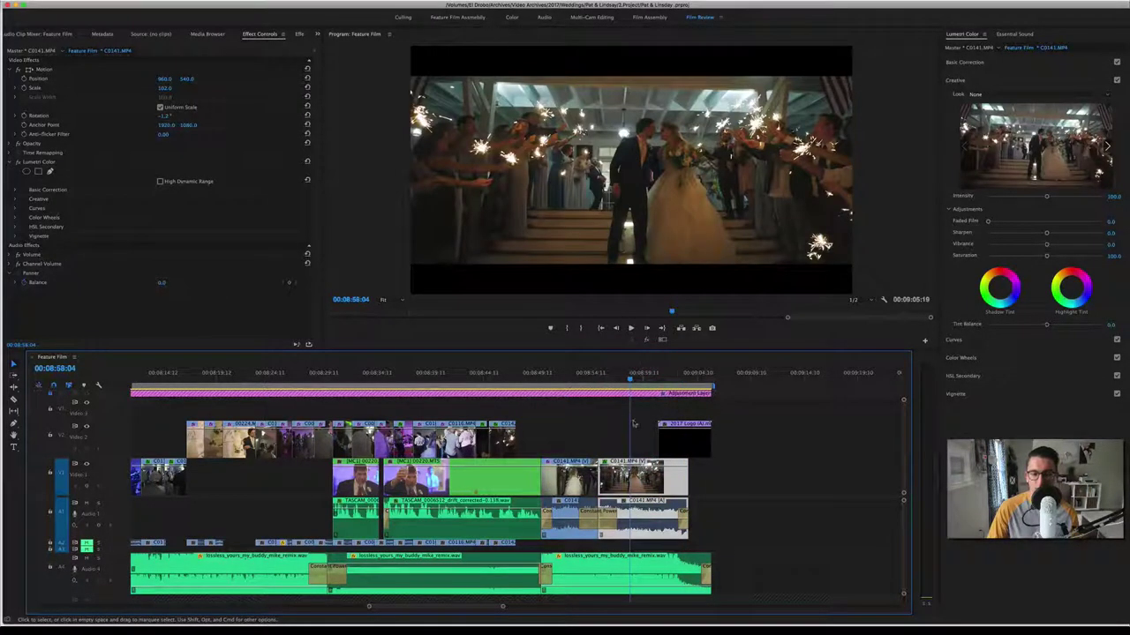
pyautogui.click(647, 341)
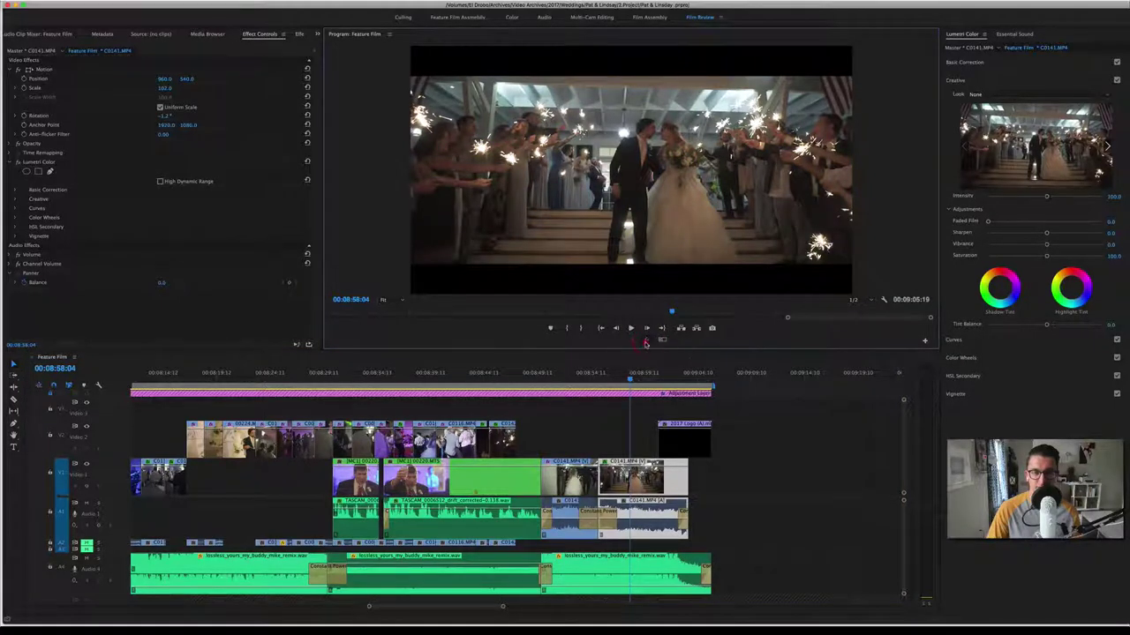
pyautogui.click(647, 341)
pyautogui.click(646, 342)
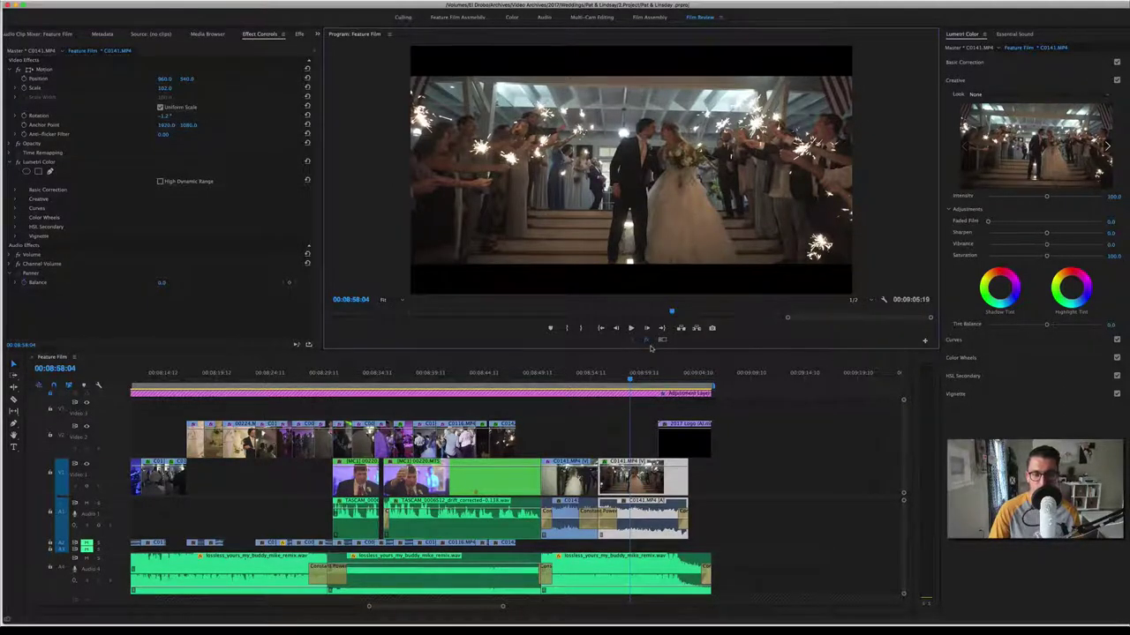
# Step: Recheck the ungraded versus graded look with effects restored, then replay the sparkler exit from 08:58:04
pyautogui.click(646, 340)
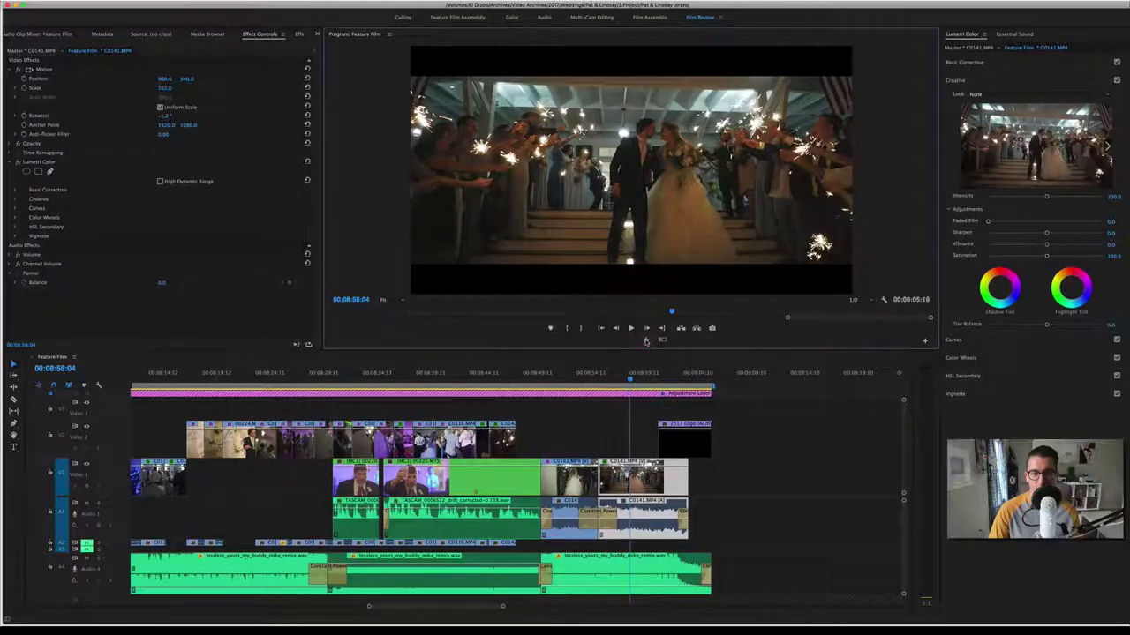
pyautogui.click(646, 341)
pyautogui.click(647, 341)
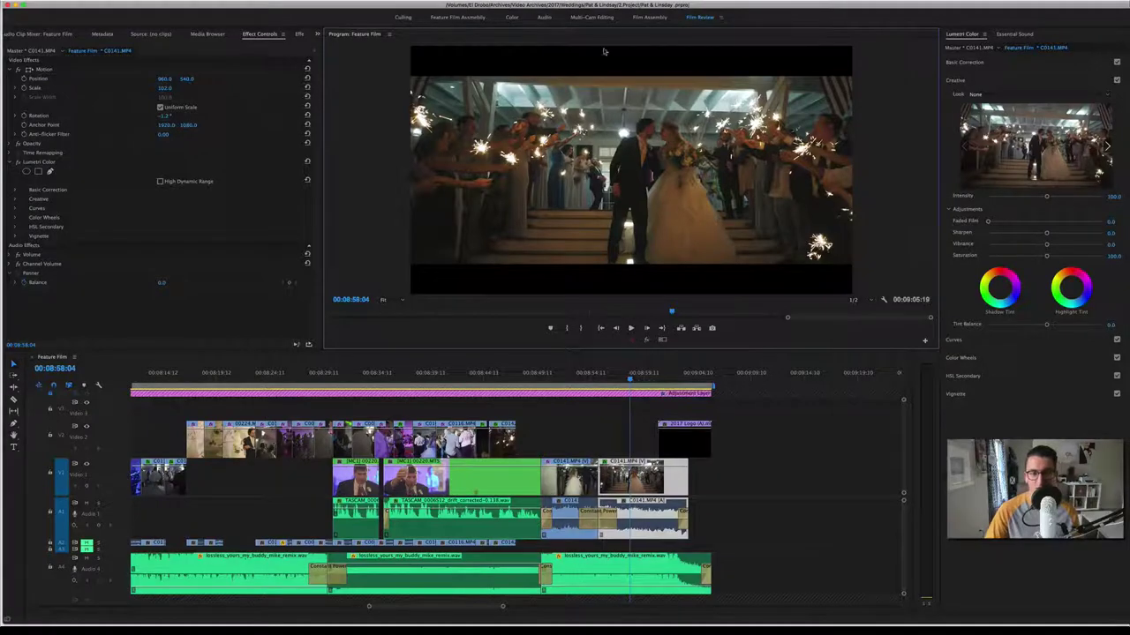
pyautogui.press('space')
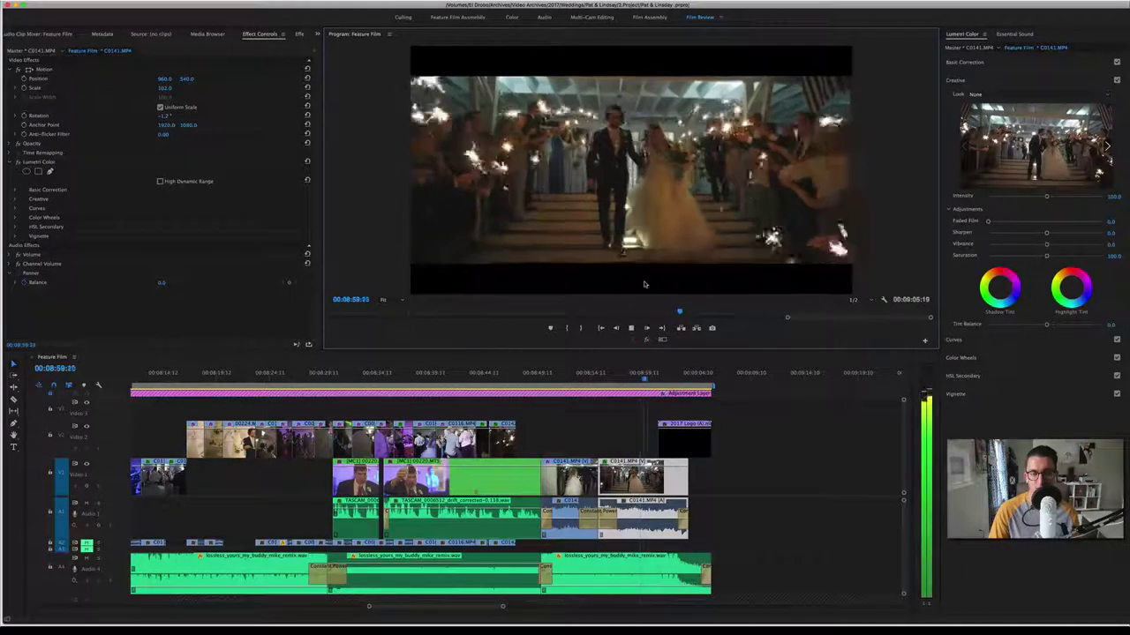